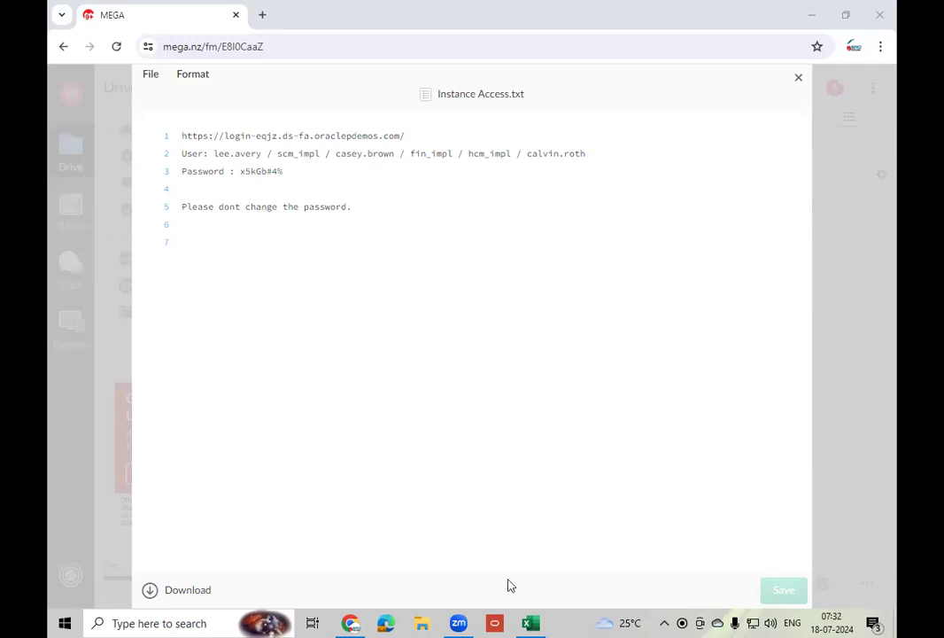
- Bring the 08-Jul-24 Btach workbook forward and review Sheet1's ledger, business unit and PLANT/INV/WH rows
left_click(531, 623)
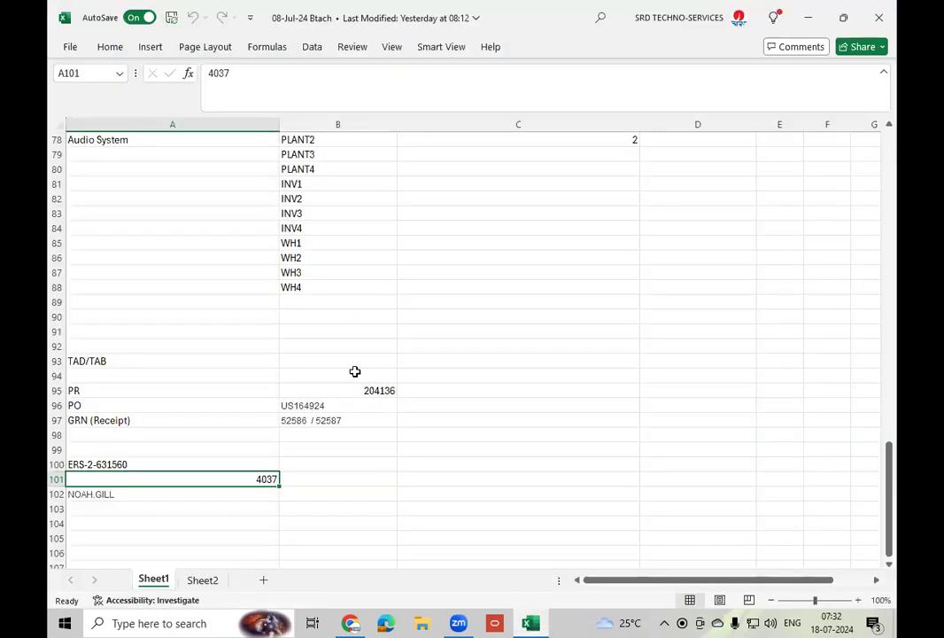
scroll(366, 370, "down", 2)
scroll(367, 369, "up", 4)
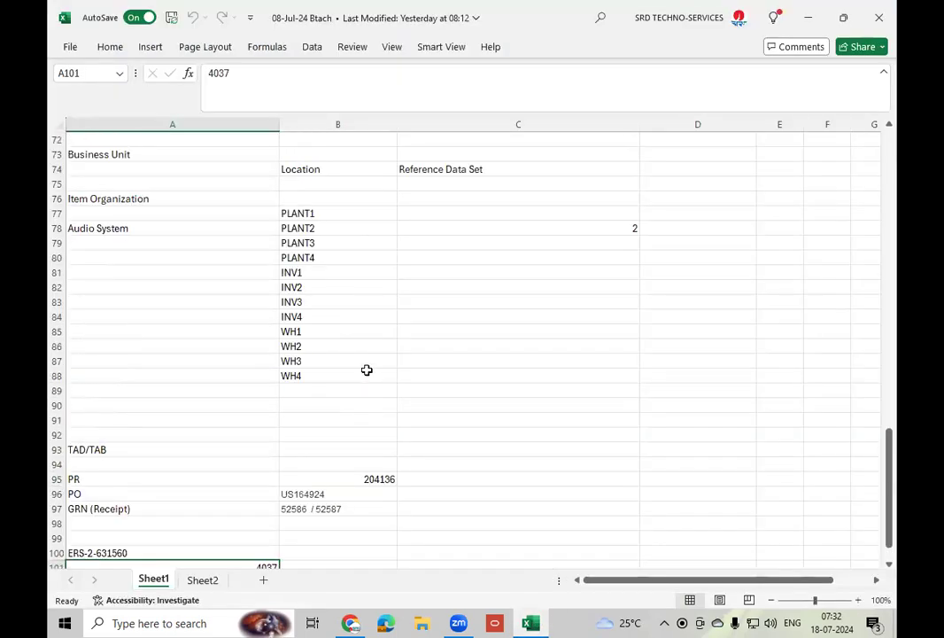
scroll(367, 369, "up", 8)
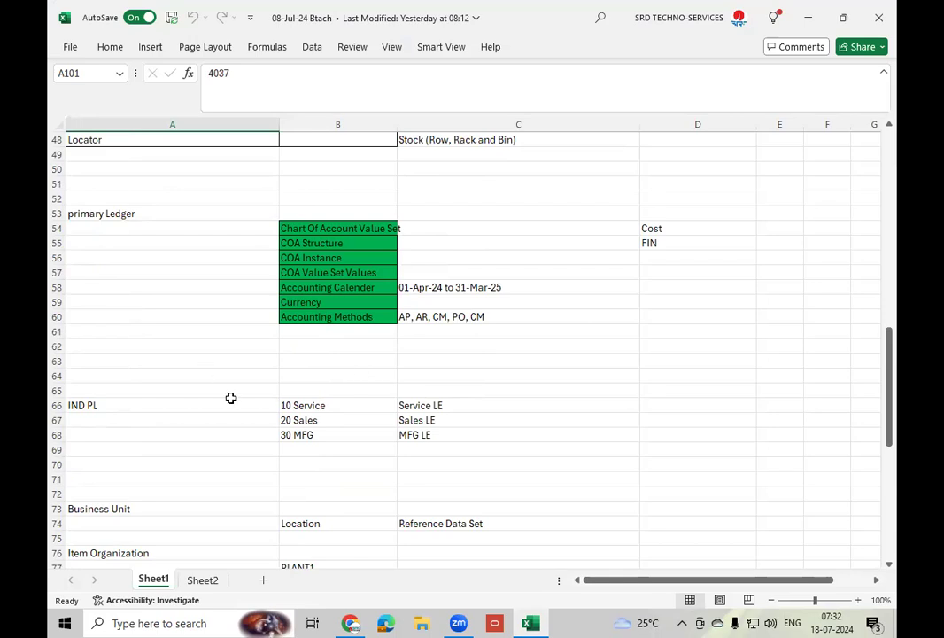
scroll(279, 407, "down", 2)
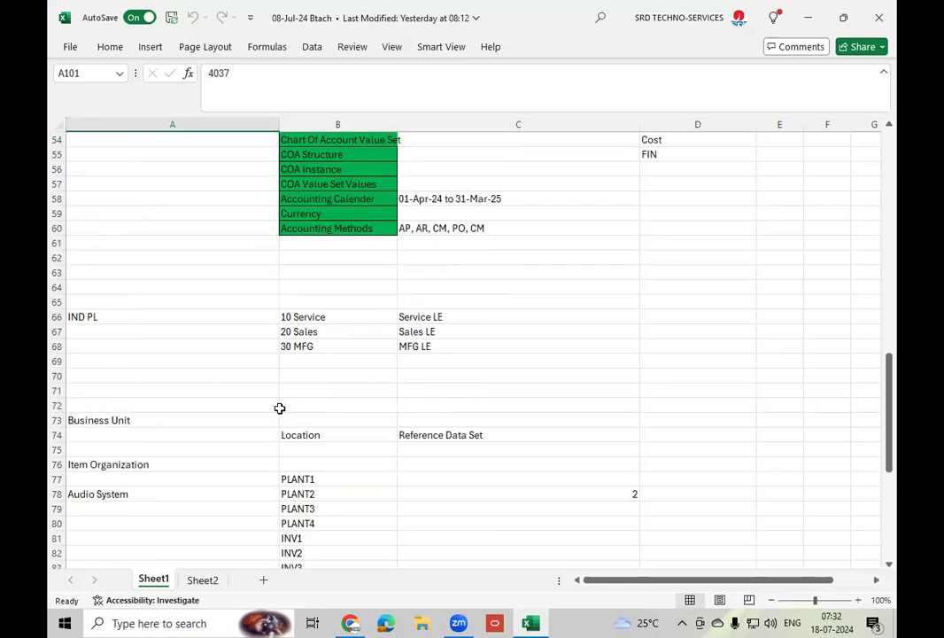
scroll(279, 408, "down", 1)
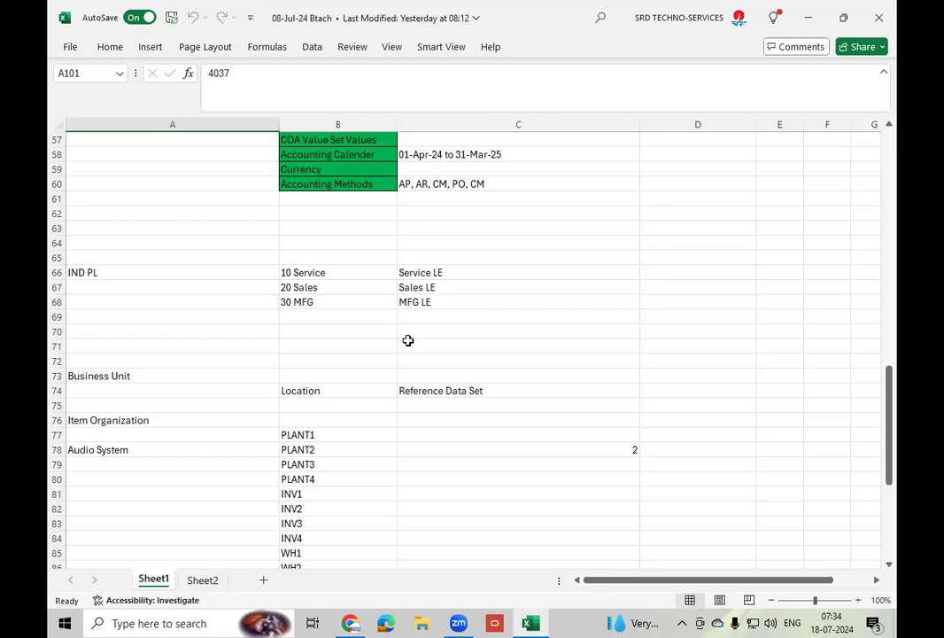
- Back in the MEGA instance notes, select the account password and open a new browser tab
left_click(352, 623)
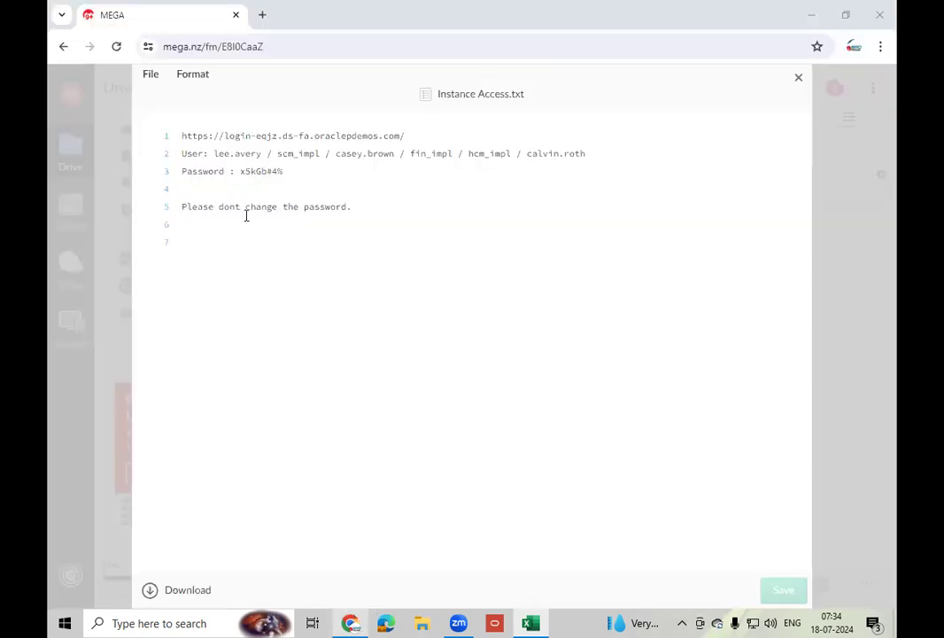
left_click_drag(240, 171, 285, 170)
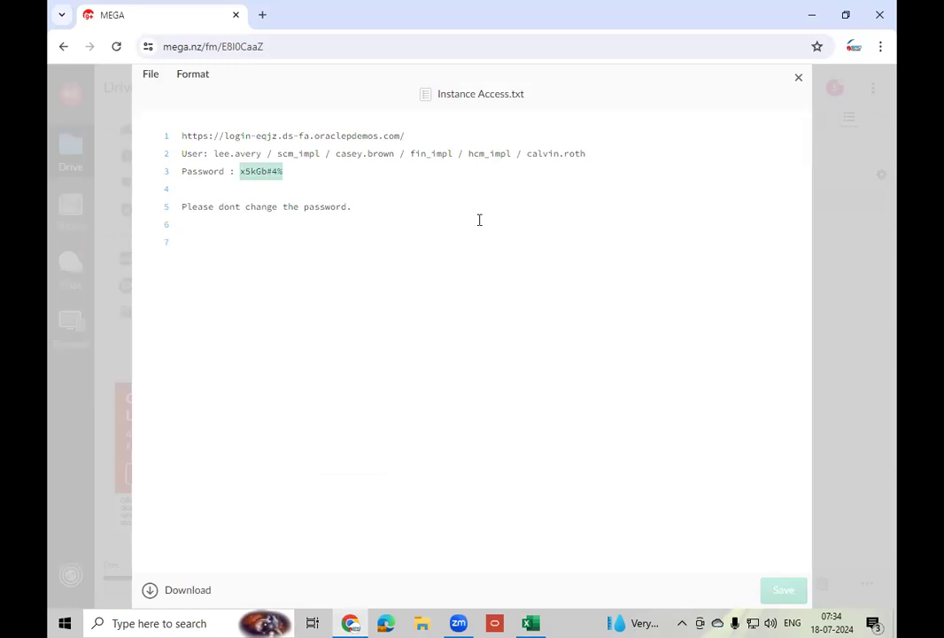
left_click(262, 15)
- Enter the eqjz instance address and load its Oracle Applications Cloud sign-in page
type("e")
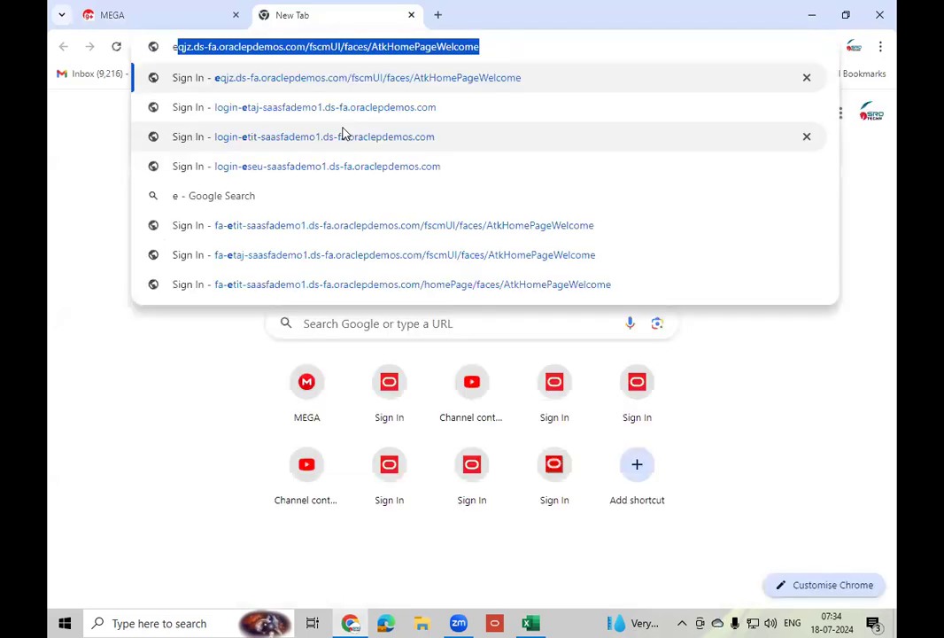
type("qj")
left_click(348, 107)
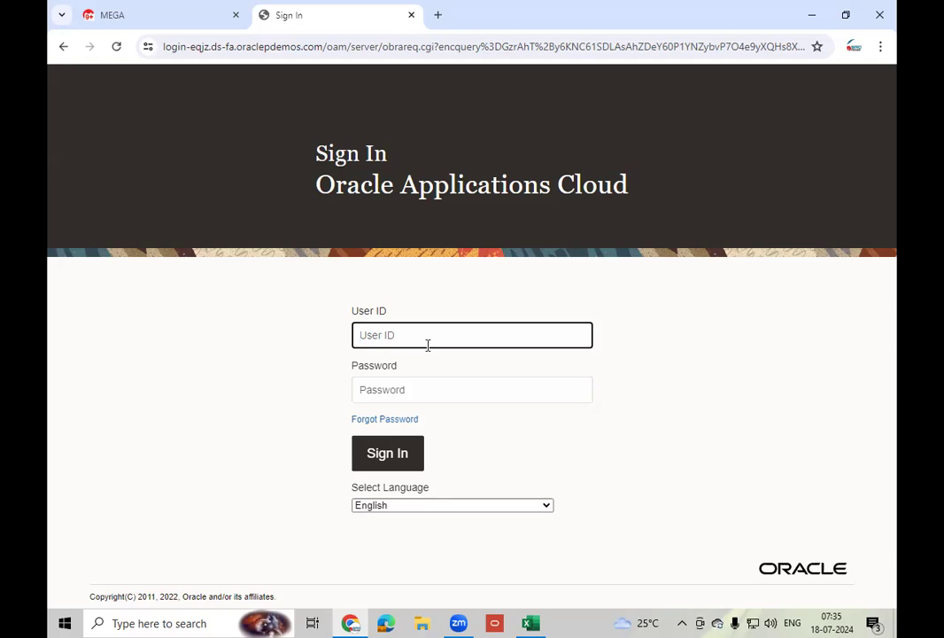
- Sign in with the demo user's ID and password to reach the Vision home page
type("calvin.")
type("oth")
key("Tab")
type("********")
left_click(403, 453)
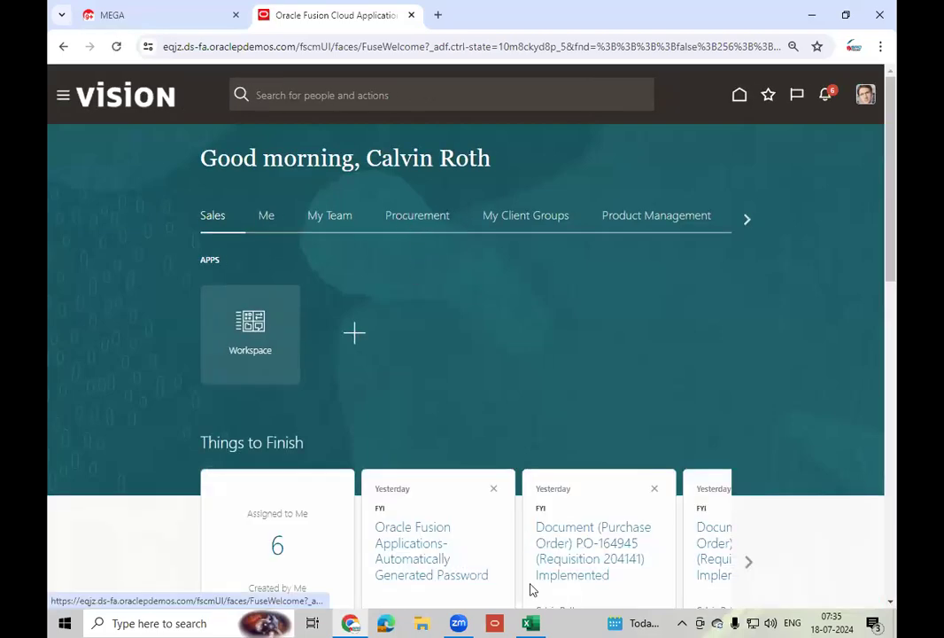
- Minimize Chrome and Excel, open SRD P2P CYCLE from Local Disk (C:), and close File Explorer
left_click(812, 16)
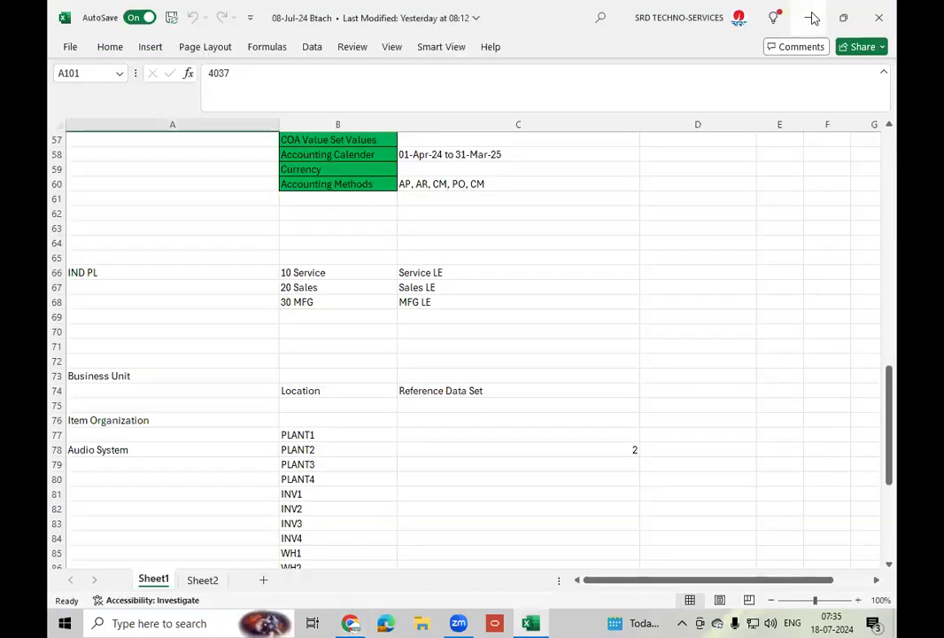
left_click(811, 18)
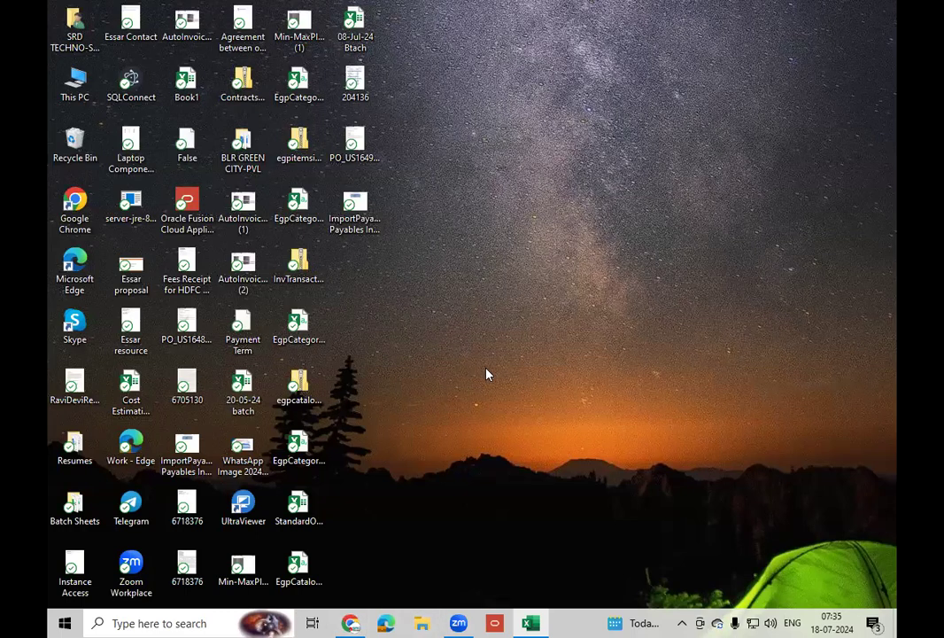
key("super+e")
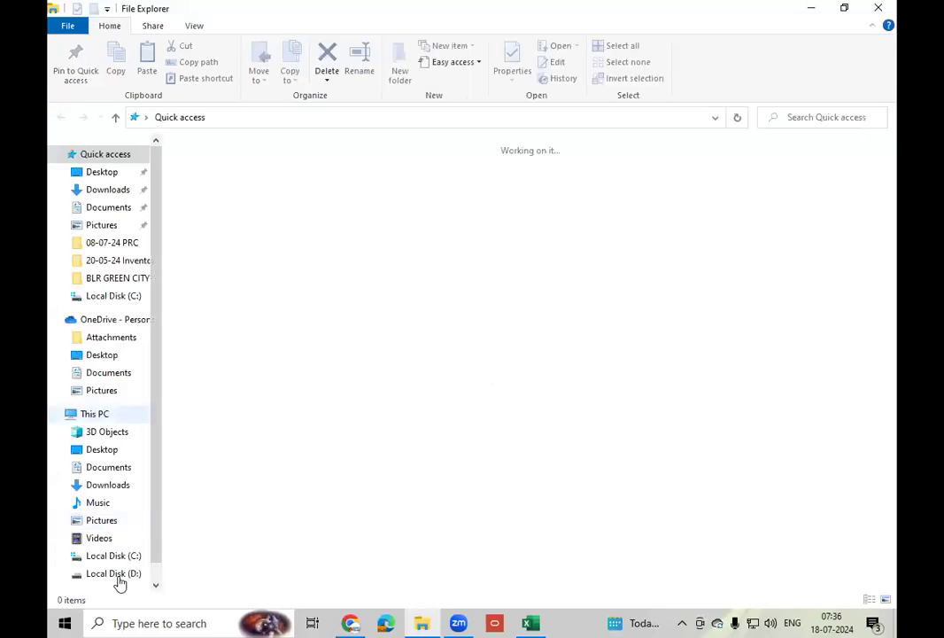
left_click(120, 573)
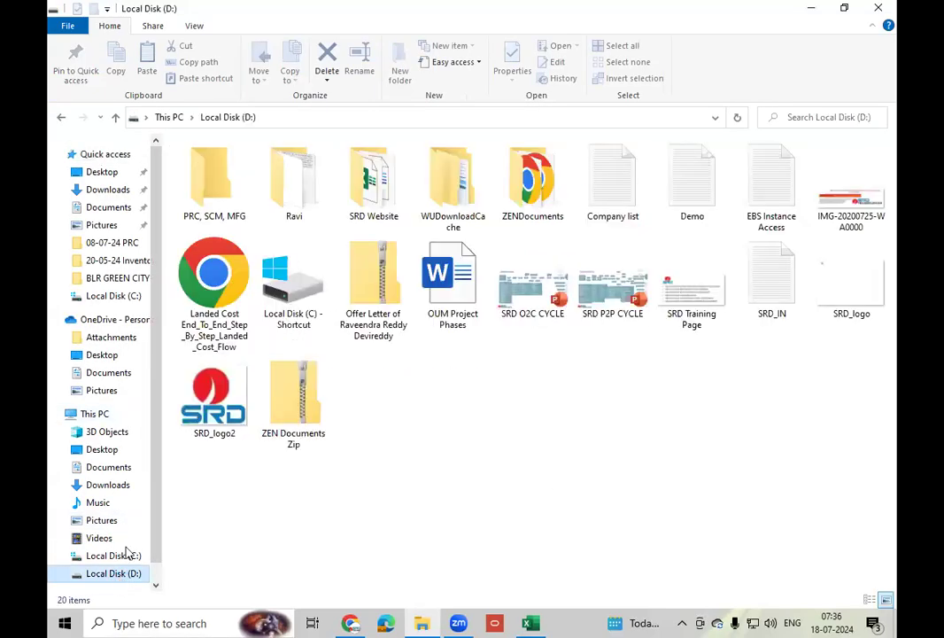
left_click(124, 556)
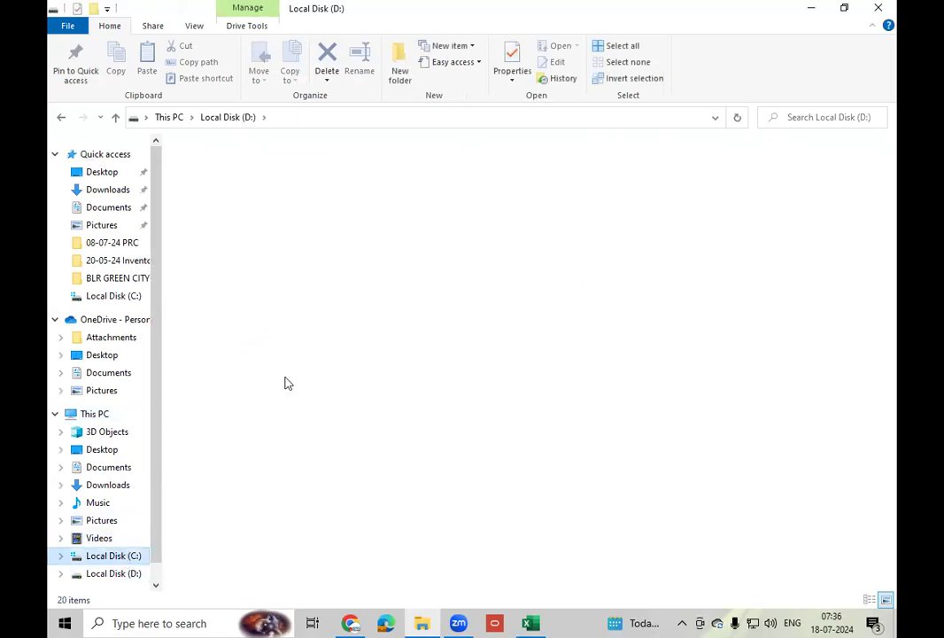
double_click(225, 551)
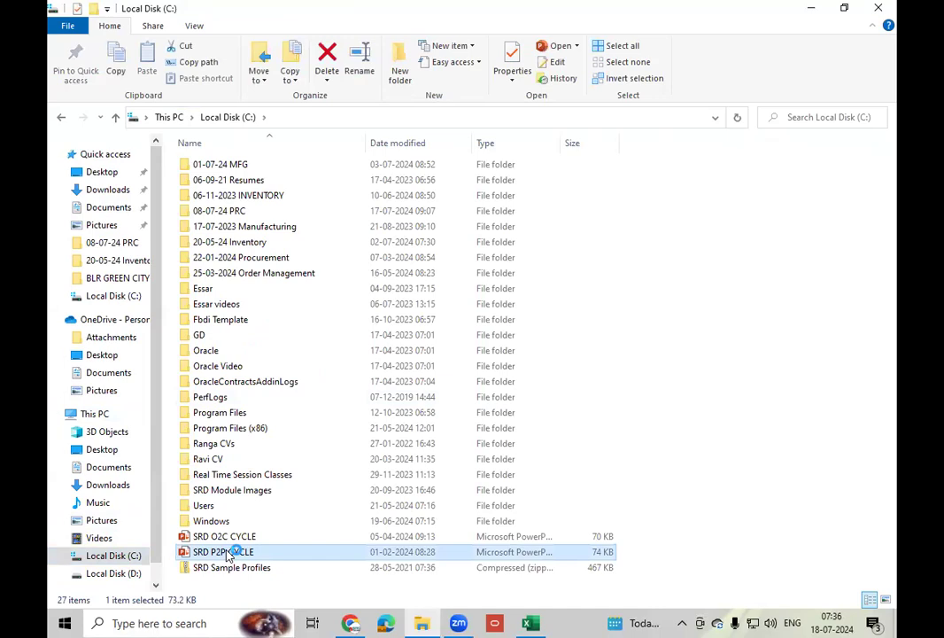
left_click(879, 11)
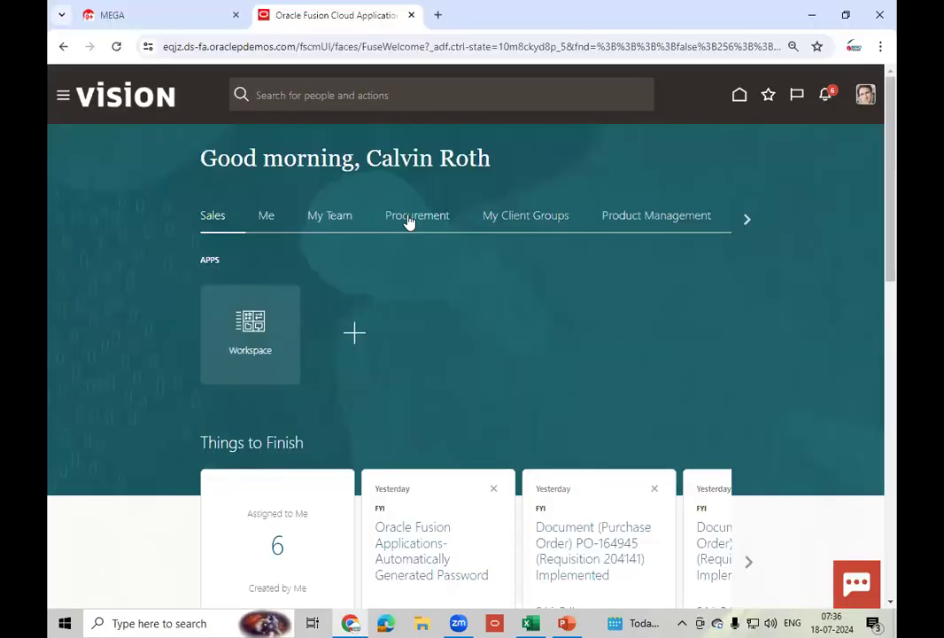
- Go to Procurement > Purchase Orders and launch Create Order from the Tasks panel
left_click(409, 219)
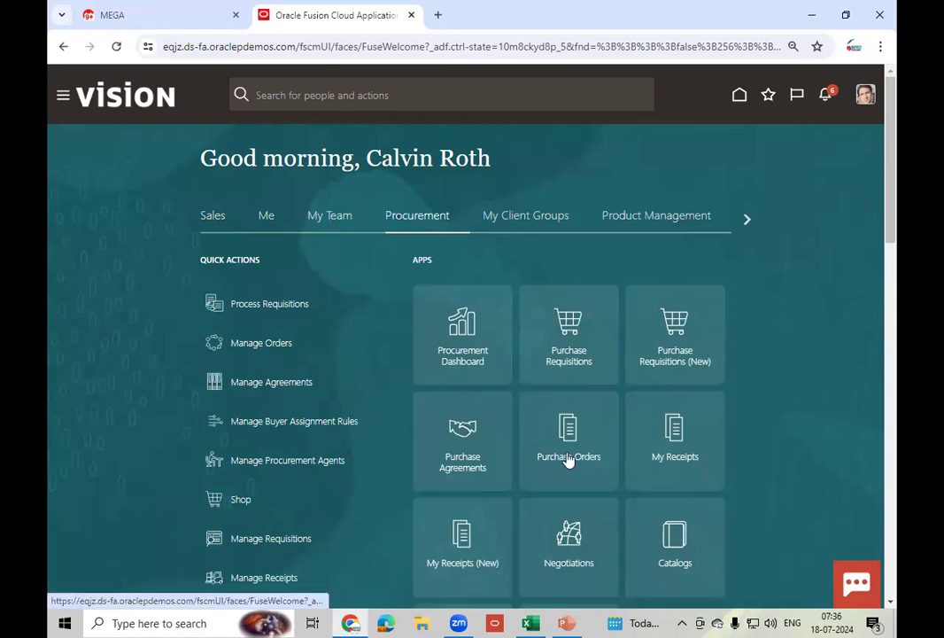
left_click(567, 456)
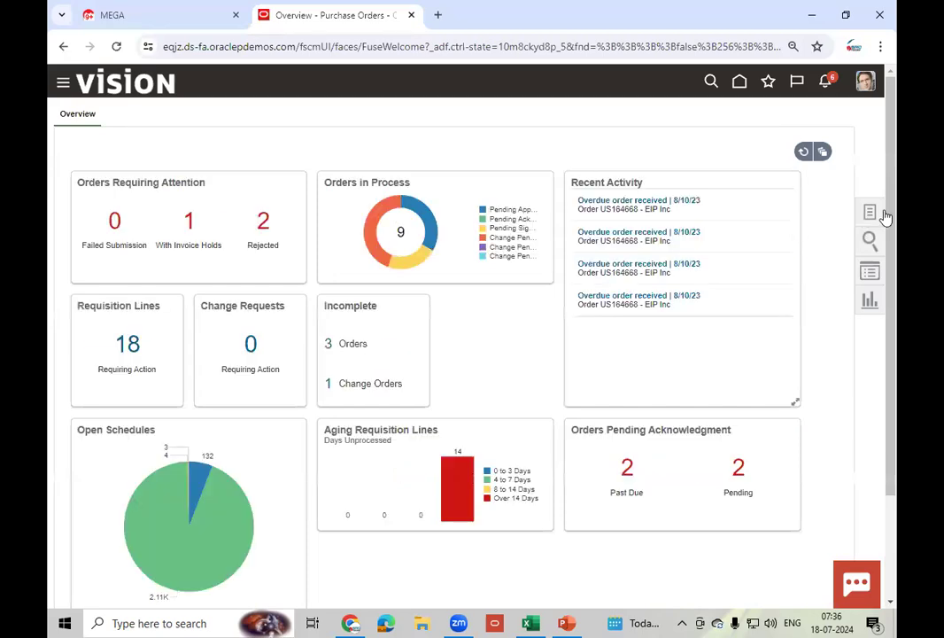
left_click(869, 215)
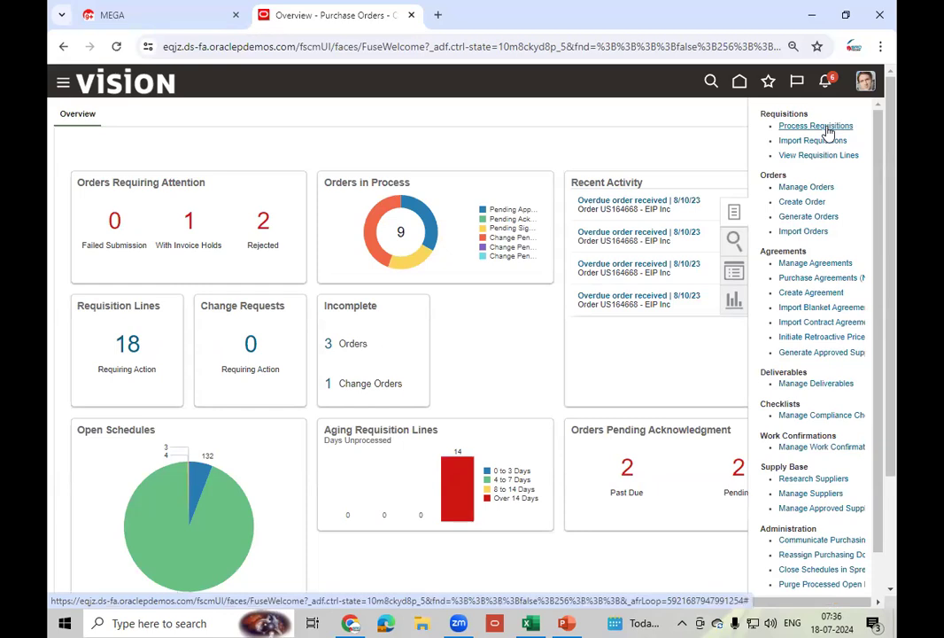
left_click(808, 202)
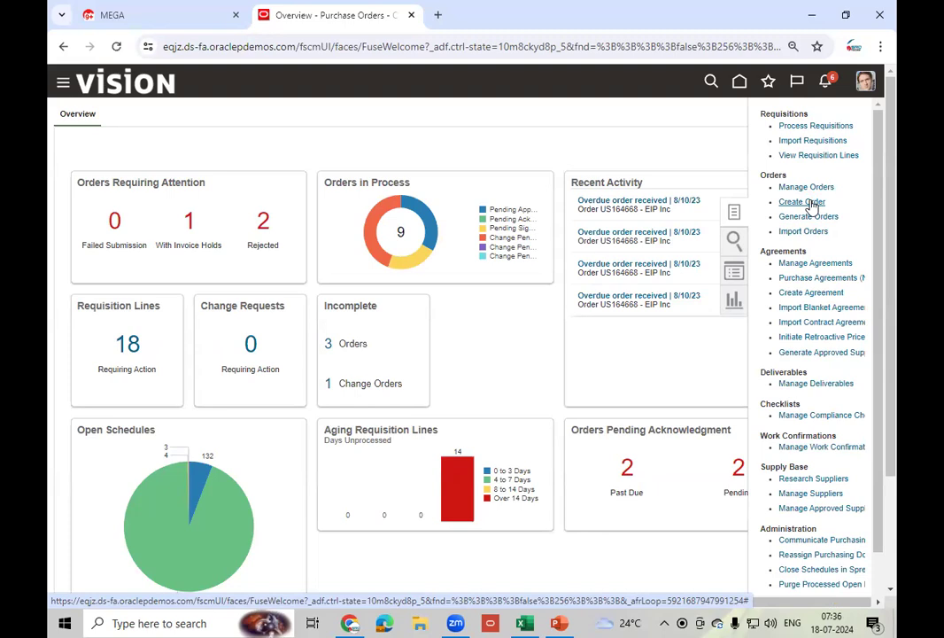
left_click(812, 204)
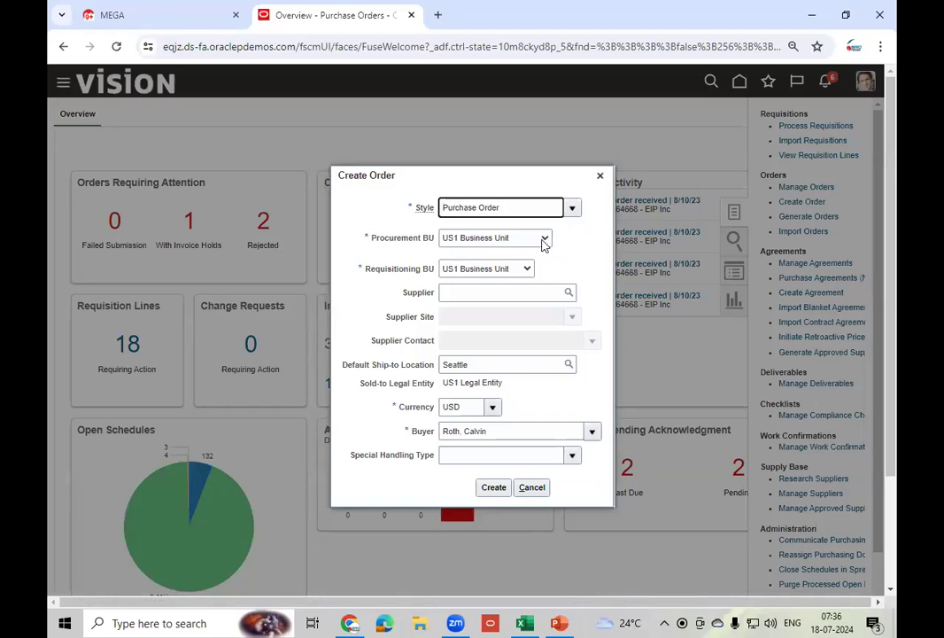
- Set the supplier to Advanced Corp and keep Seattle as the ship-to location
left_click(497, 295)
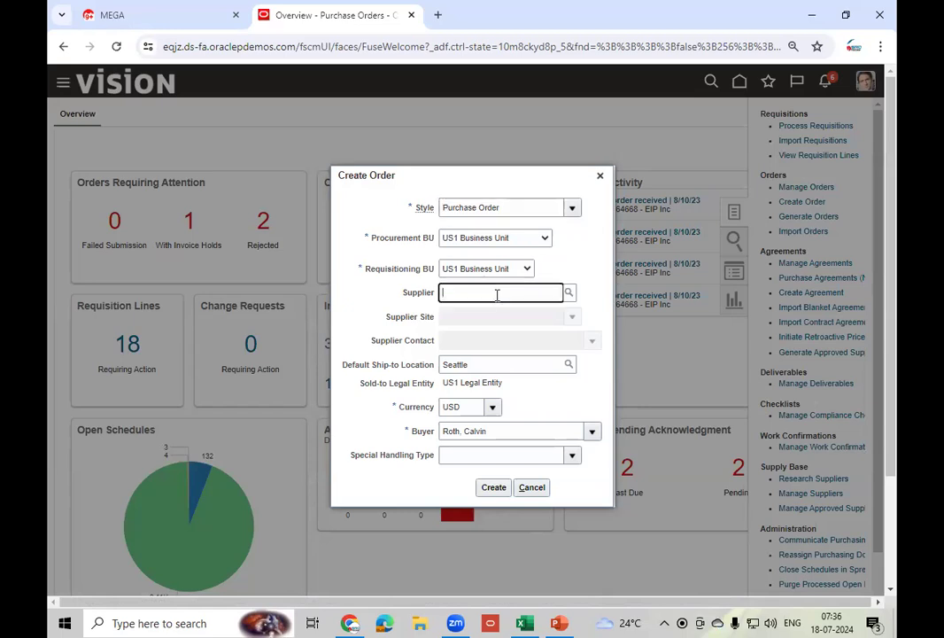
type("Adva")
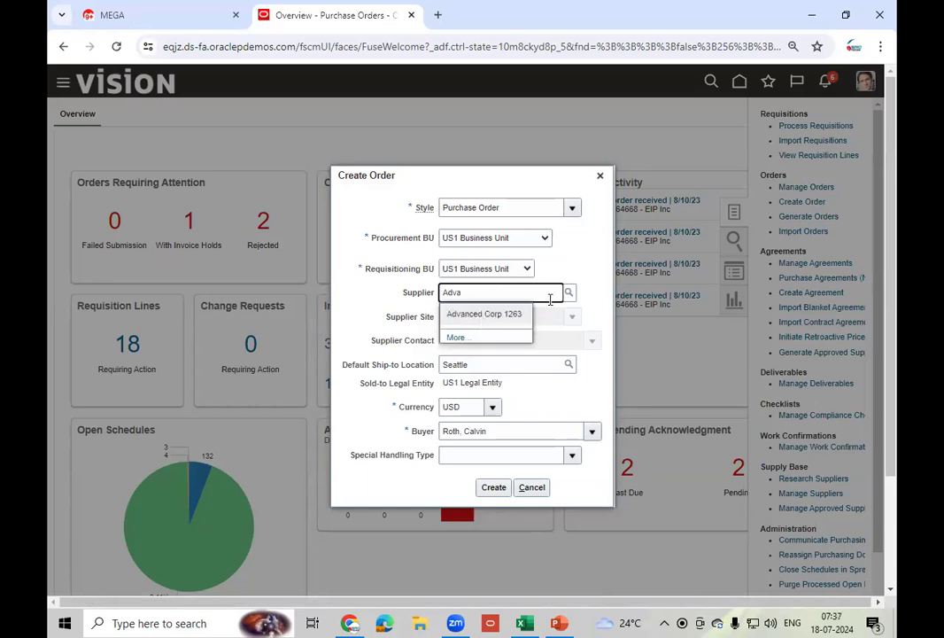
key("Return")
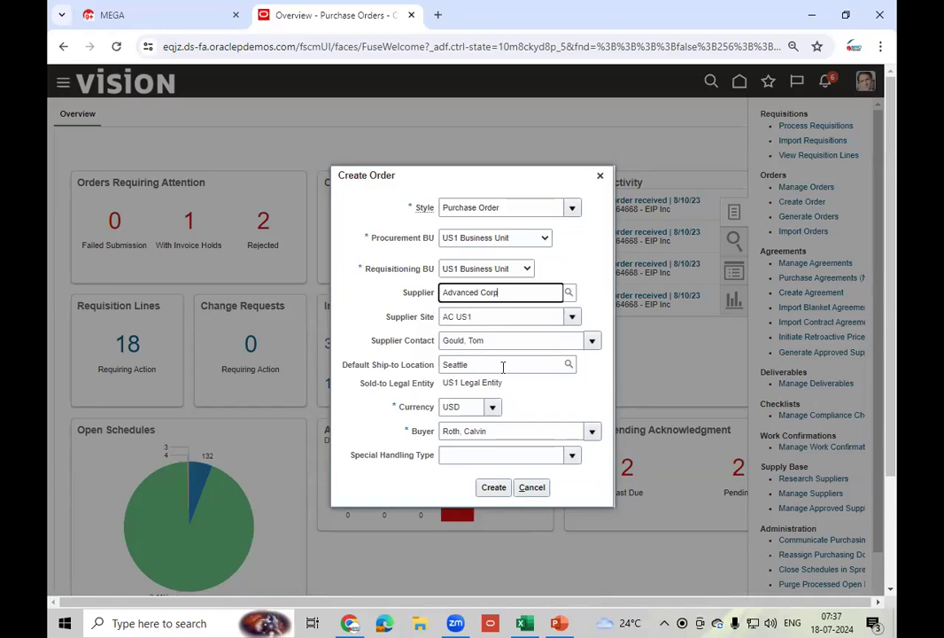
left_click(504, 365)
double_click(504, 365)
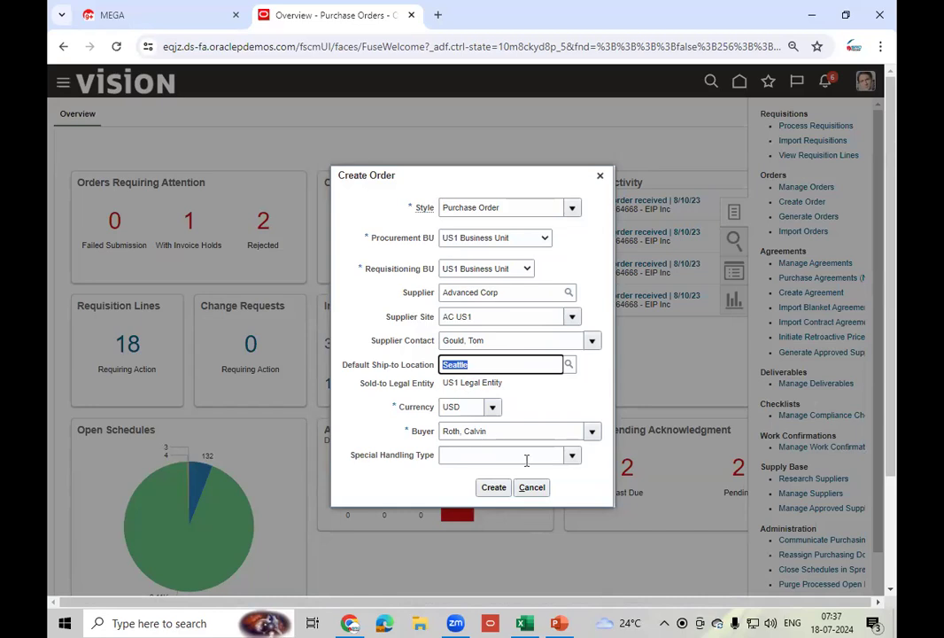
- Leave Special Handling empty, create the purchase order, and switch to the P2P presentation
left_click(573, 456)
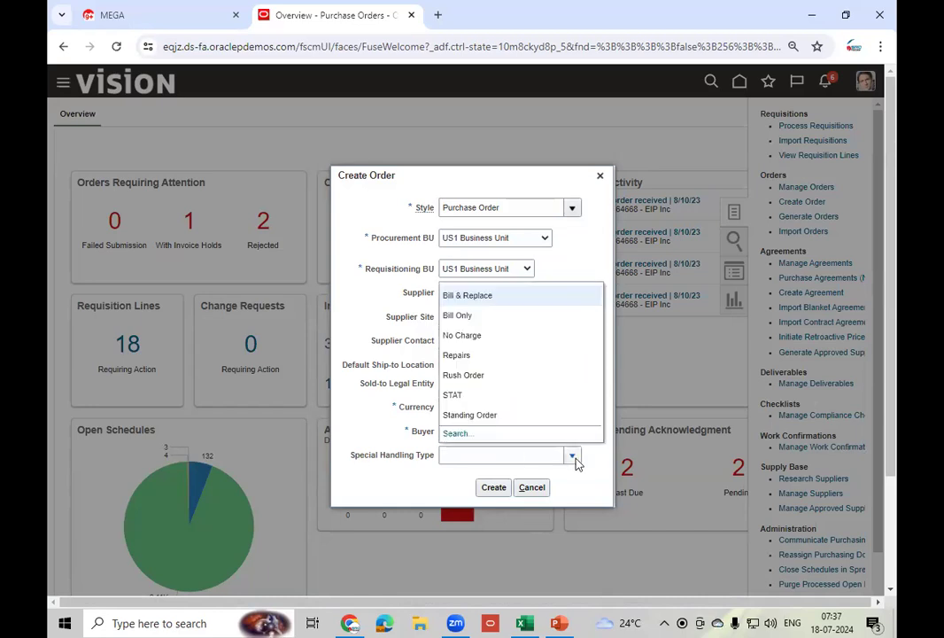
left_click(410, 489)
left_click(493, 487)
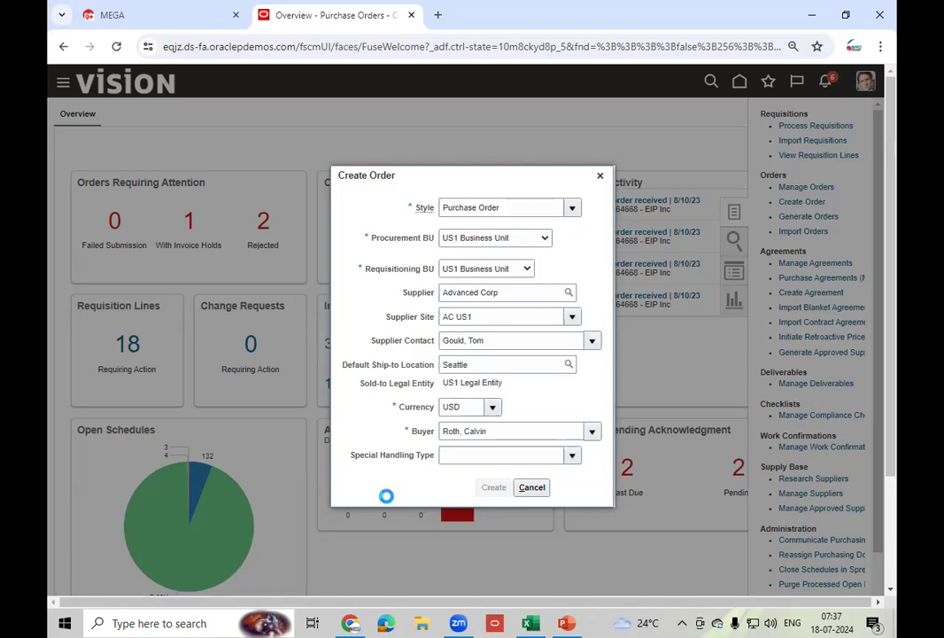
left_click(567, 623)
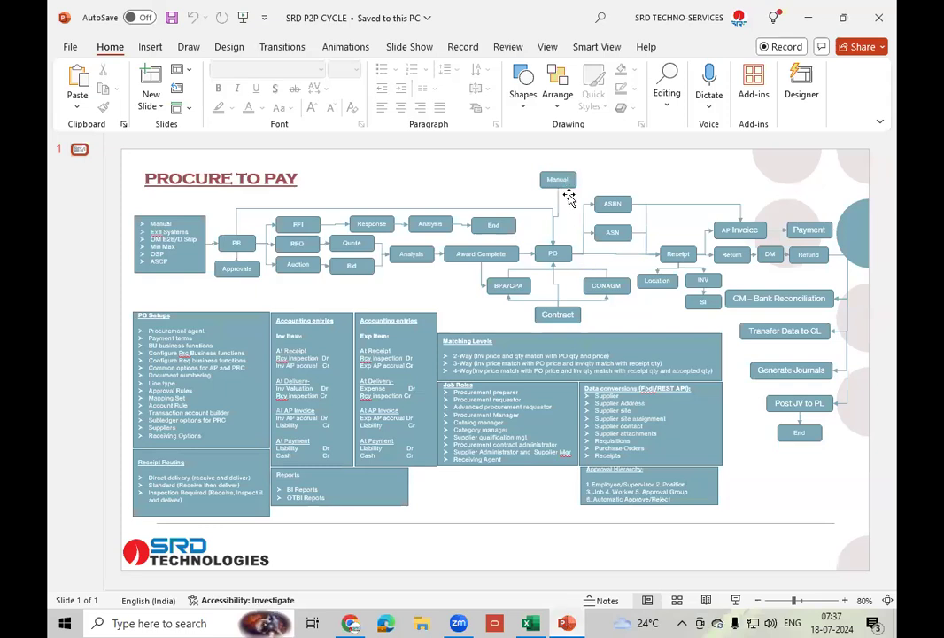
- Point out the PO shape in the Procure to Pay diagram, then return to Chrome
left_click(555, 251)
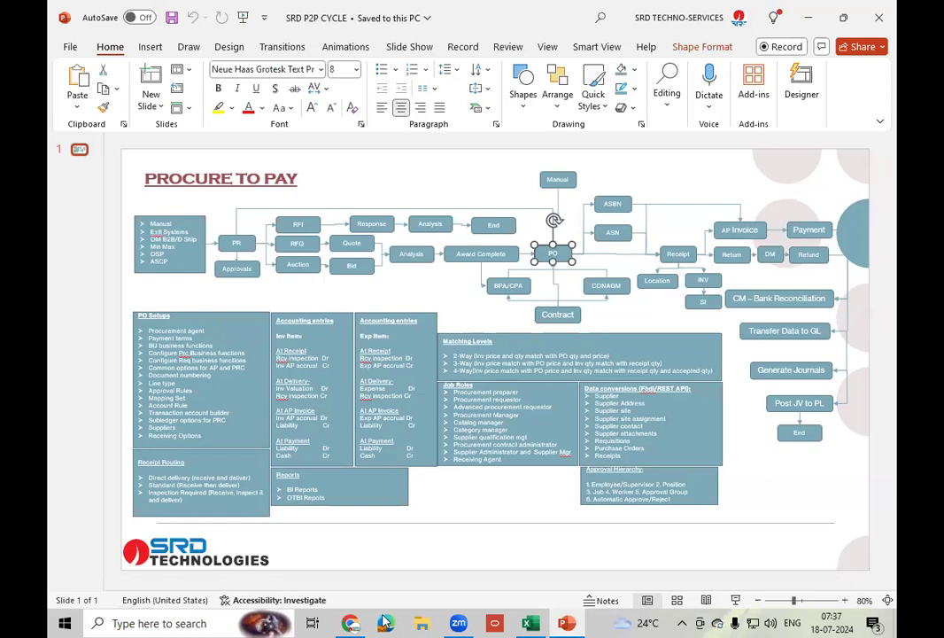
left_click(351, 622)
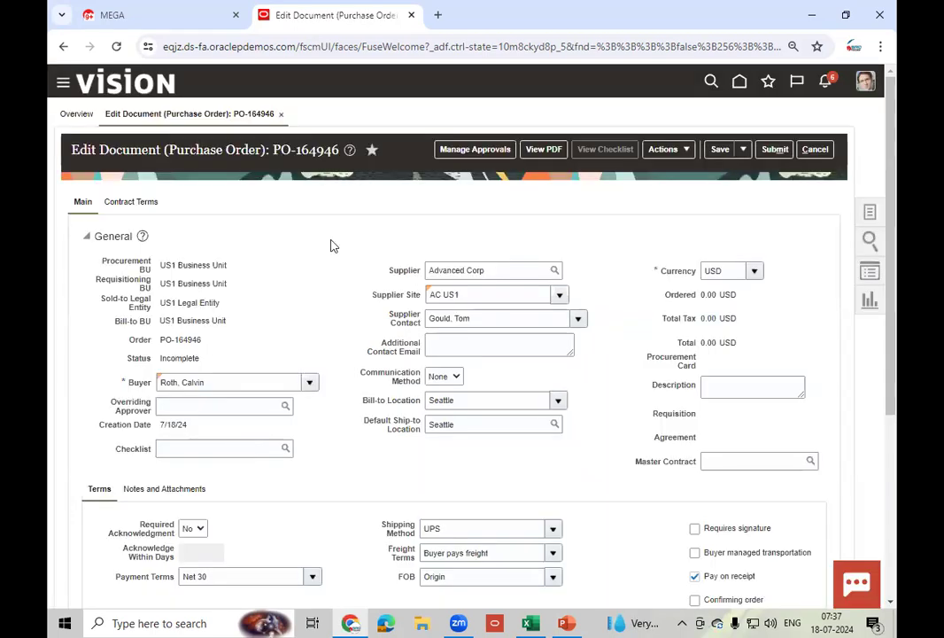
- Add line 1 with item AS00101 (Alliance Premium Software), quantity 100 at 99.00
scroll(526, 420, "down", 1)
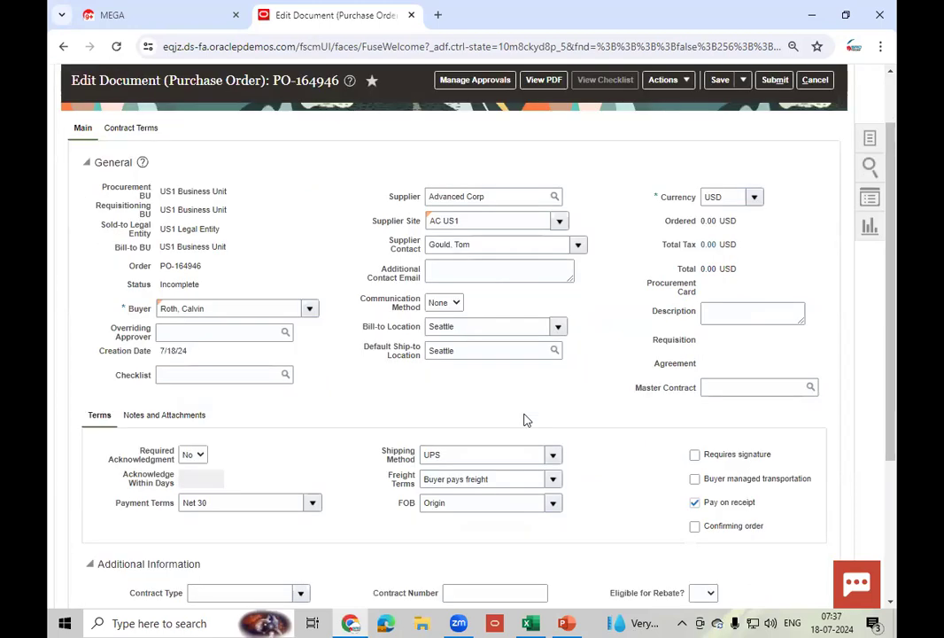
scroll(526, 420, "down", 2)
scroll(524, 420, "down", 1)
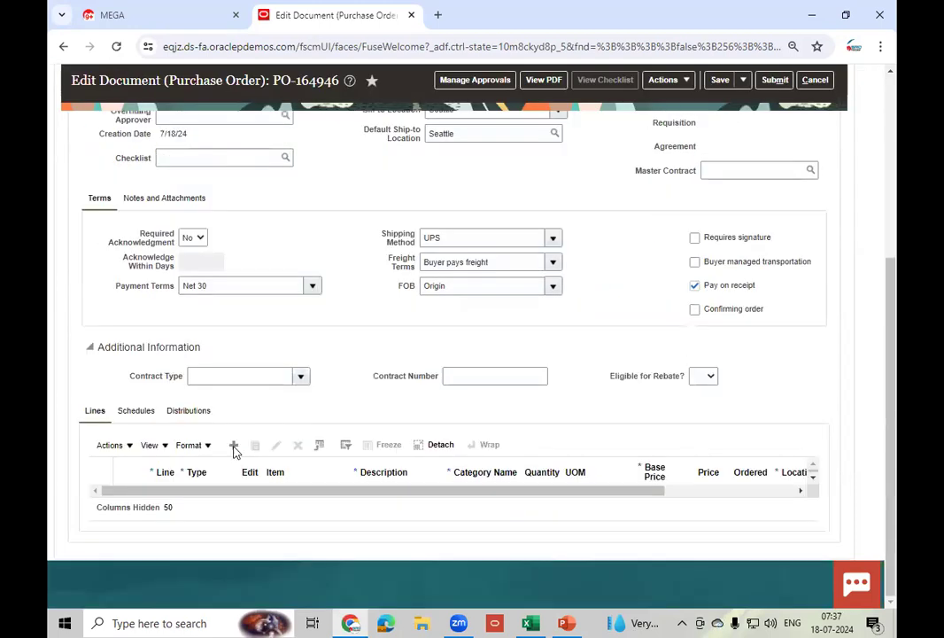
left_click(234, 446)
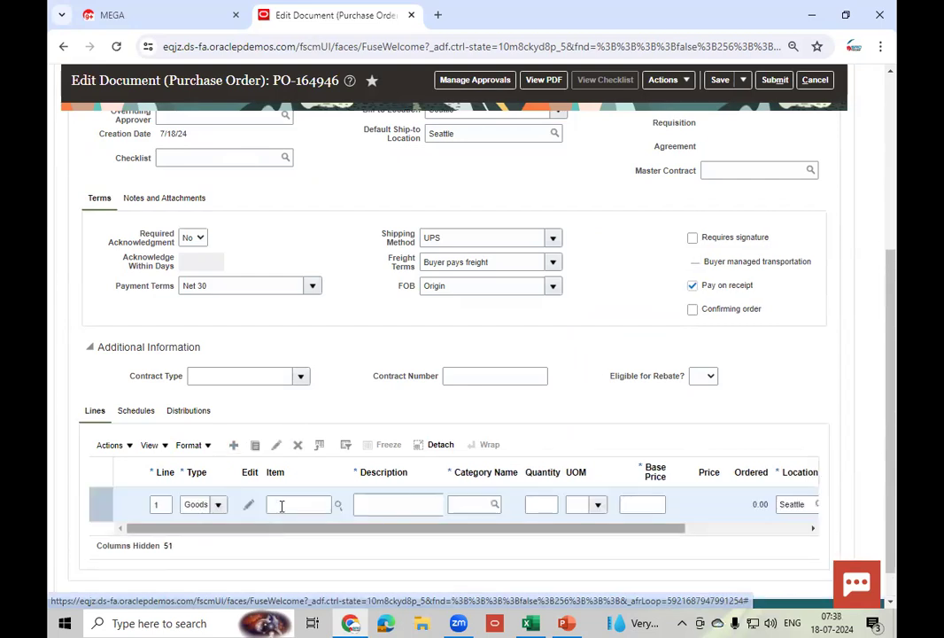
left_click(281, 506)
type("AS")
type("10")
type("10")
type("1")
key("Tab")
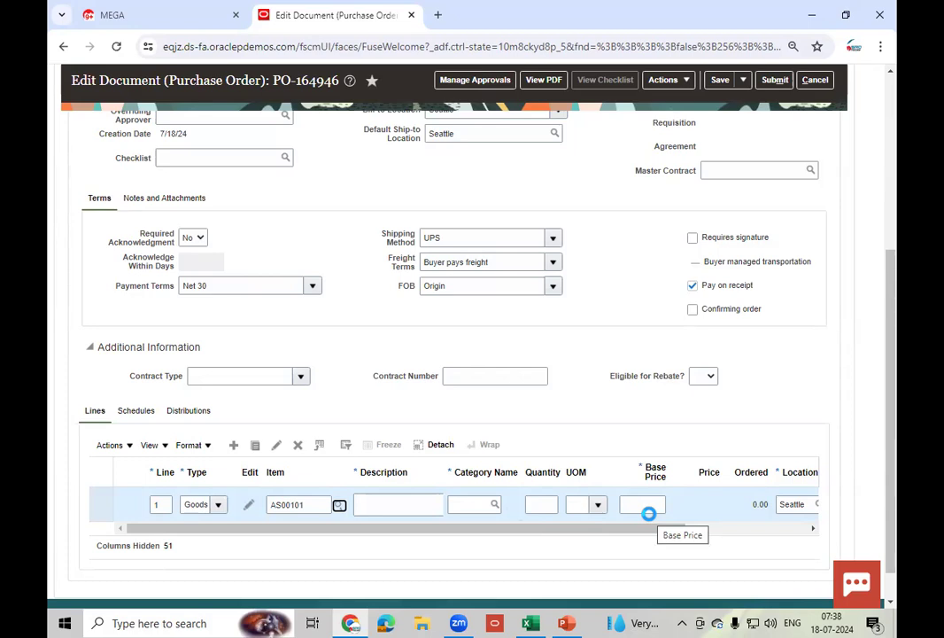
left_click(548, 503)
type("10")
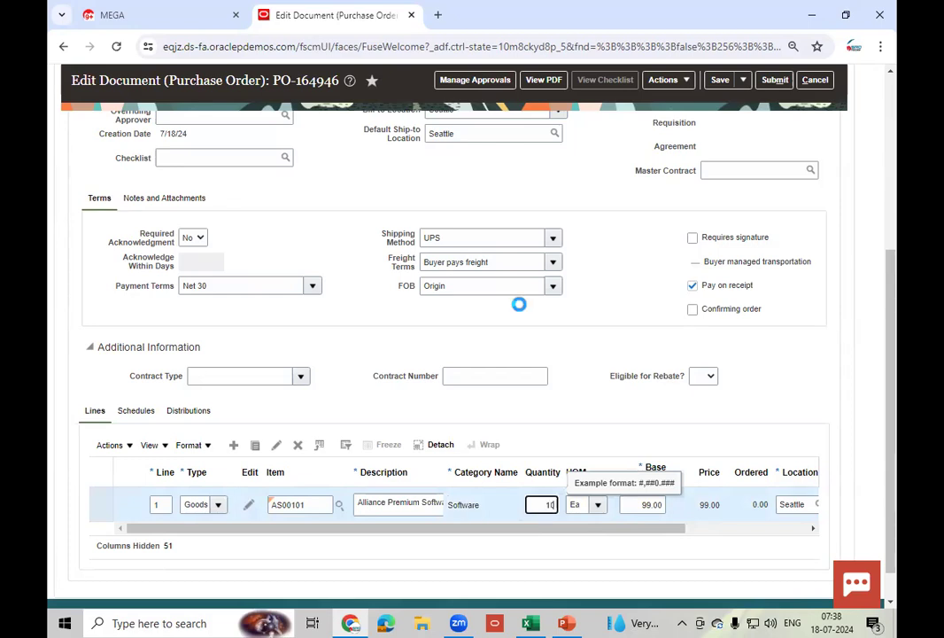
type("0")
key("Tab")
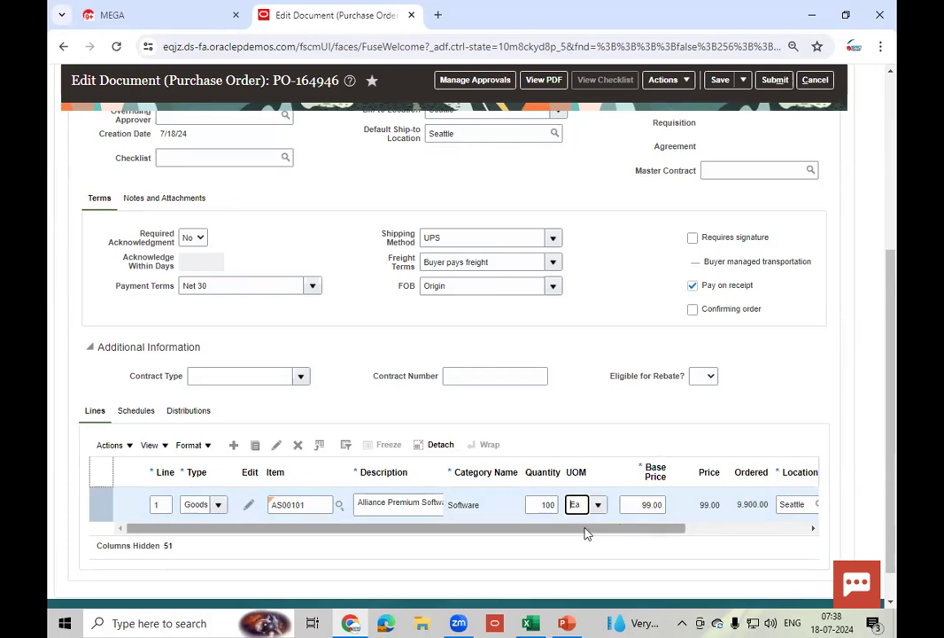
left_click(708, 531)
- Set the line schedule's Requested Delivery Date to 7/18/24 on the Schedules tab
left_click(135, 412)
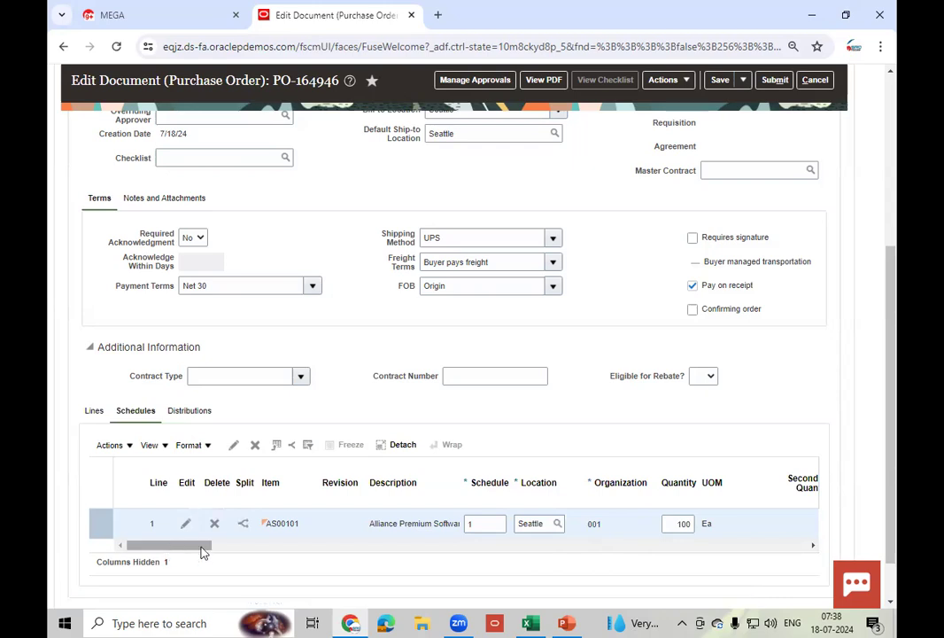
left_click(268, 555)
left_click(271, 555)
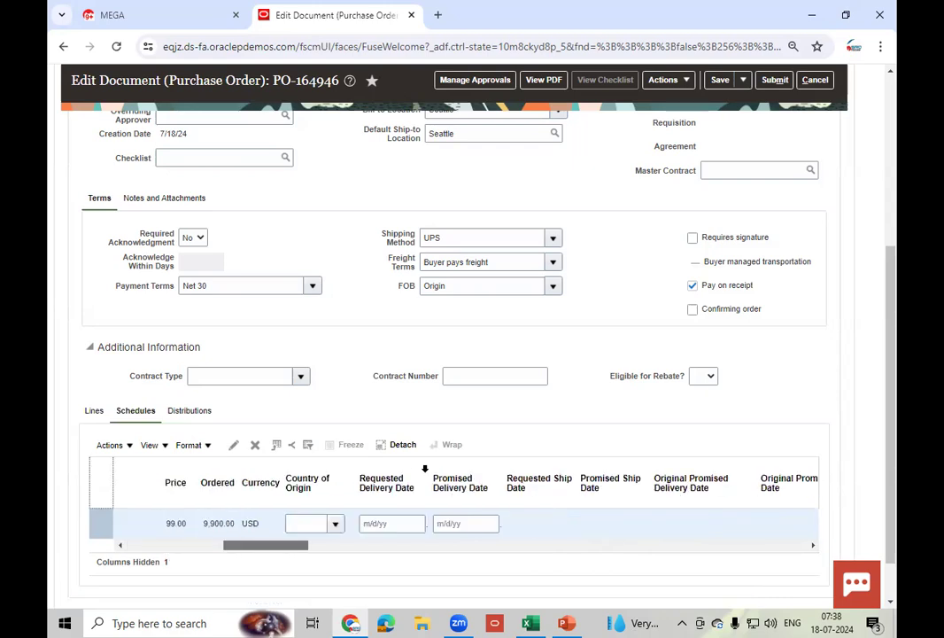
left_click_drag(429, 478, 482, 482)
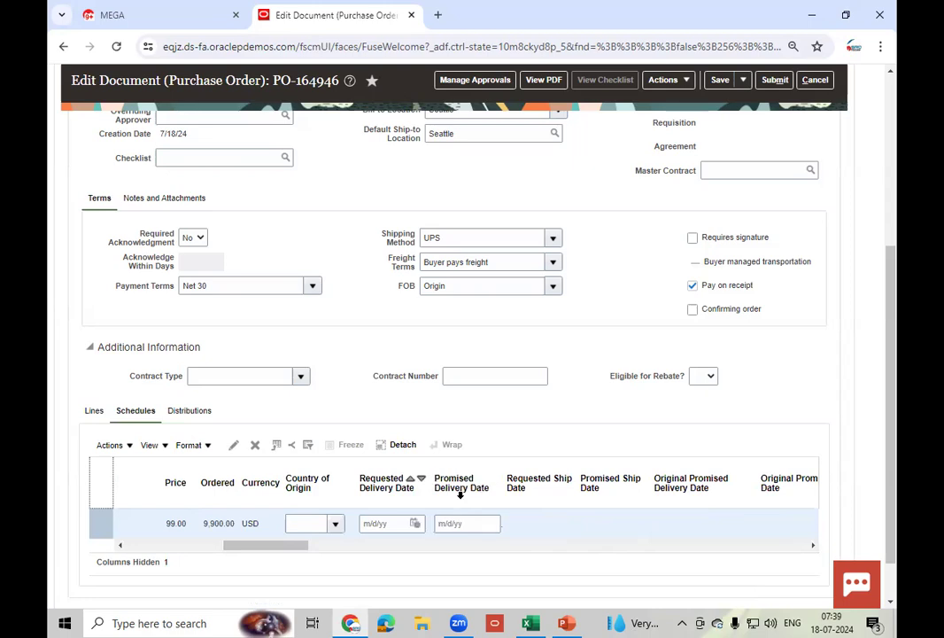
left_click(420, 525)
left_click(524, 455)
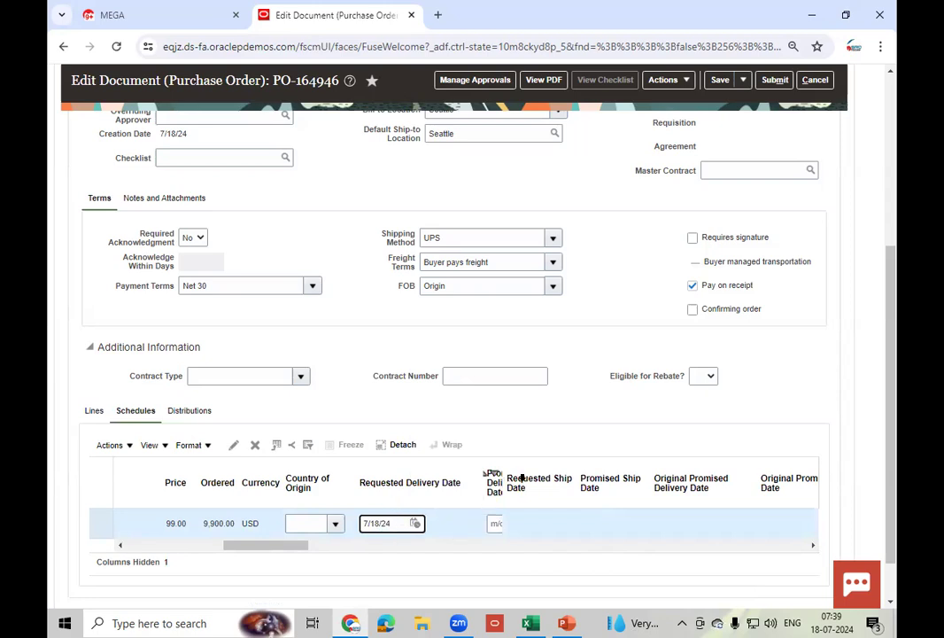
left_click_drag(507, 478, 547, 479)
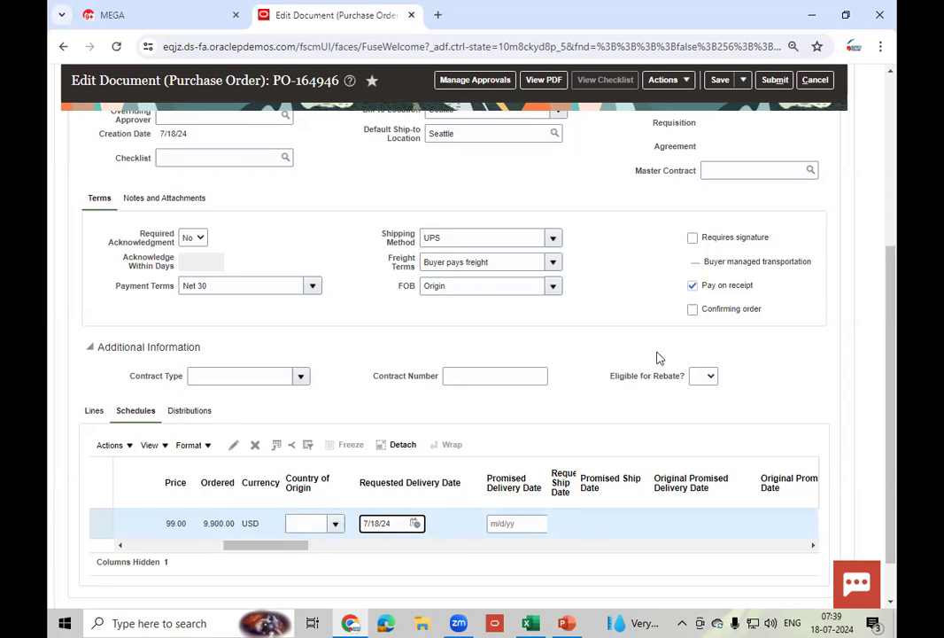
- Save PO-164946, now totalling 10,840.50 USD including 940.50 USD tax
scroll(658, 358, "up", 3)
left_click(720, 81)
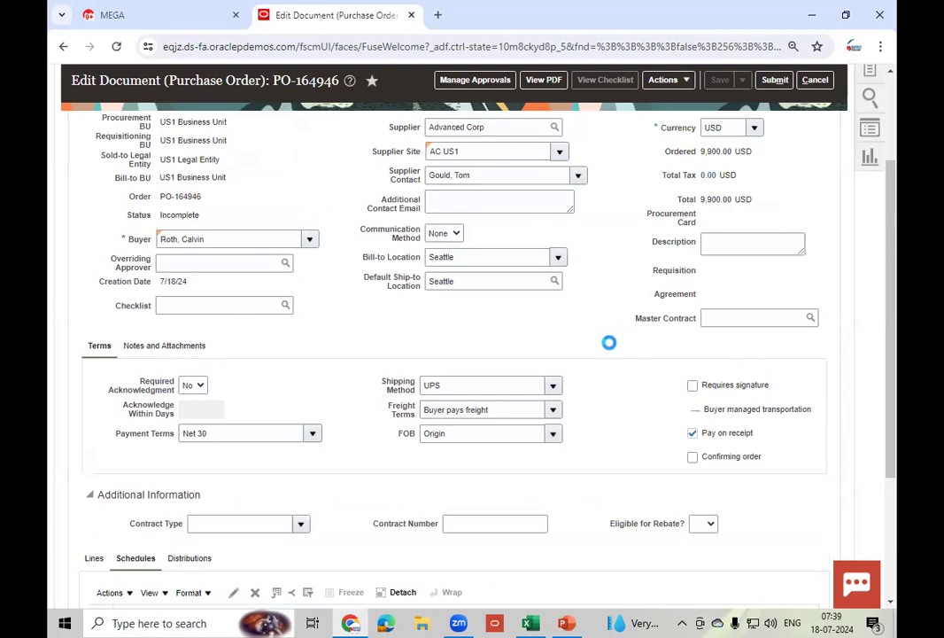
scroll(609, 345, "down", 5)
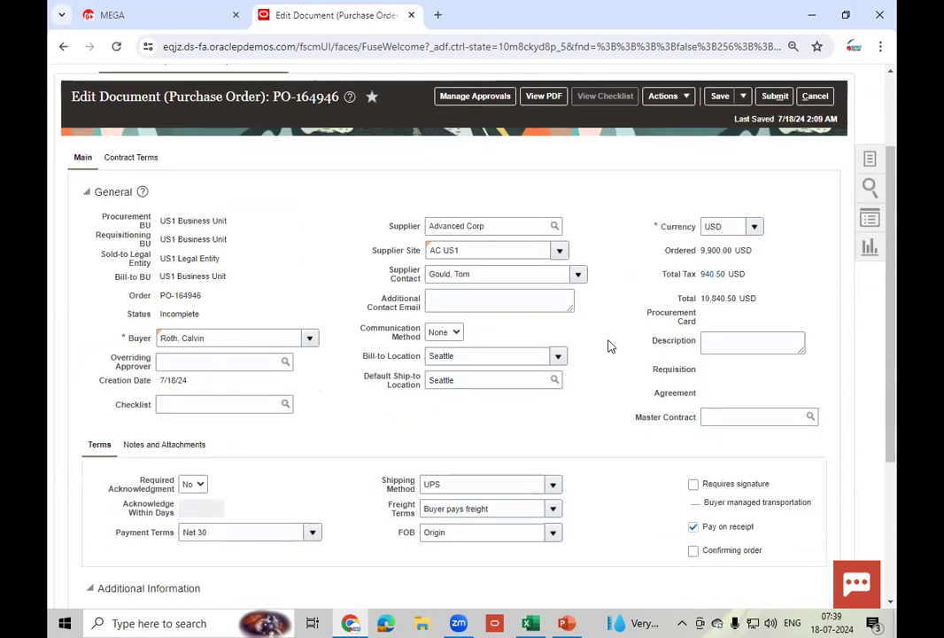
- Inspect the distribution's charge, accrual and variance account segments, then re-save PO-164946
left_click(192, 358)
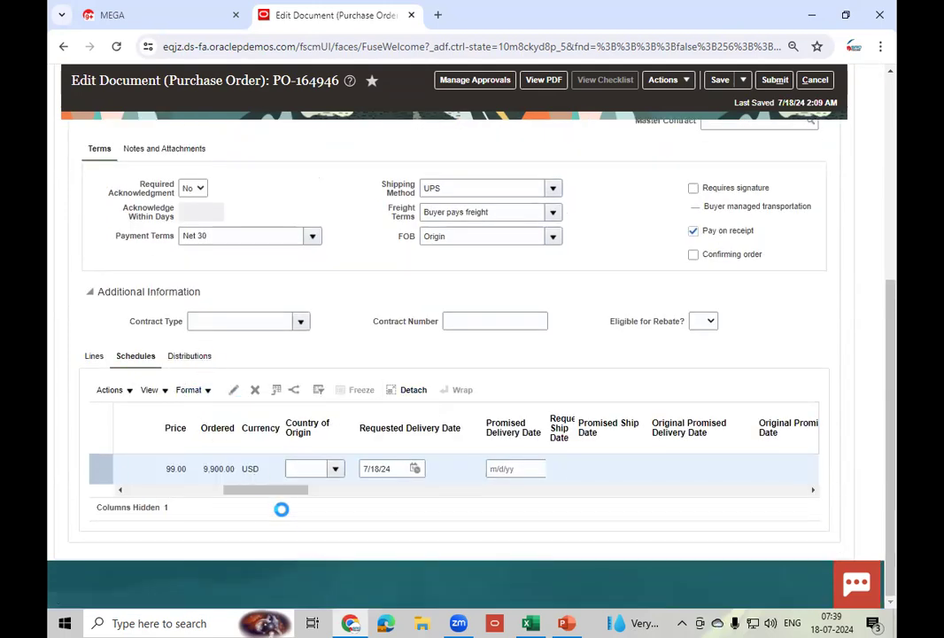
left_click_drag(266, 491, 510, 513)
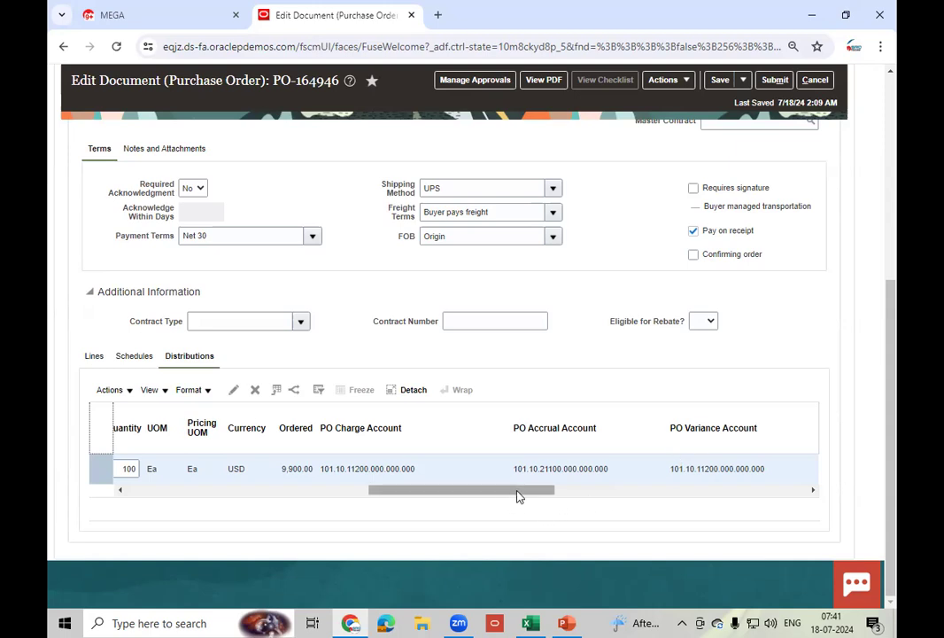
left_click_drag(517, 492, 478, 497)
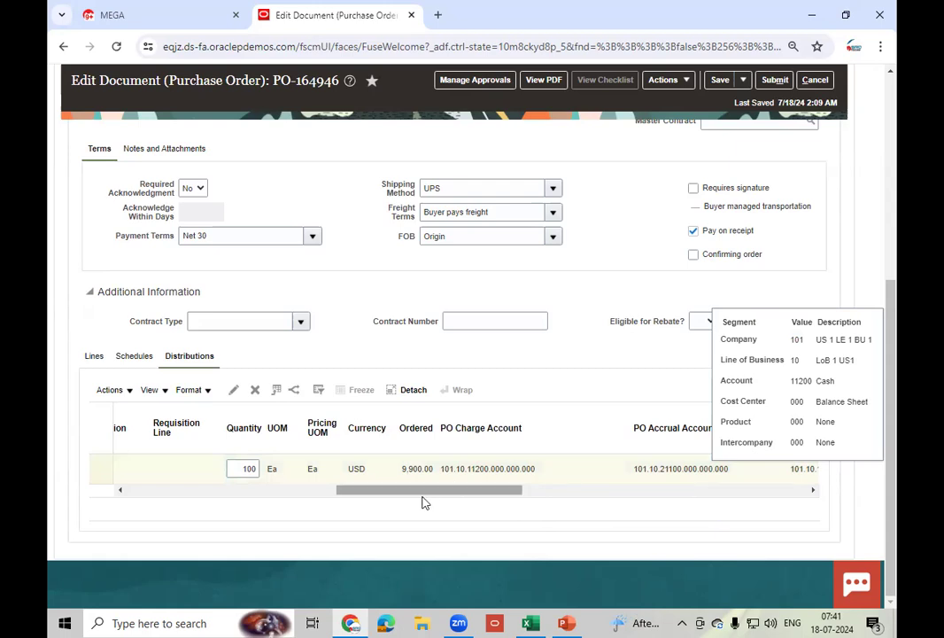
left_click_drag(441, 495, 476, 494)
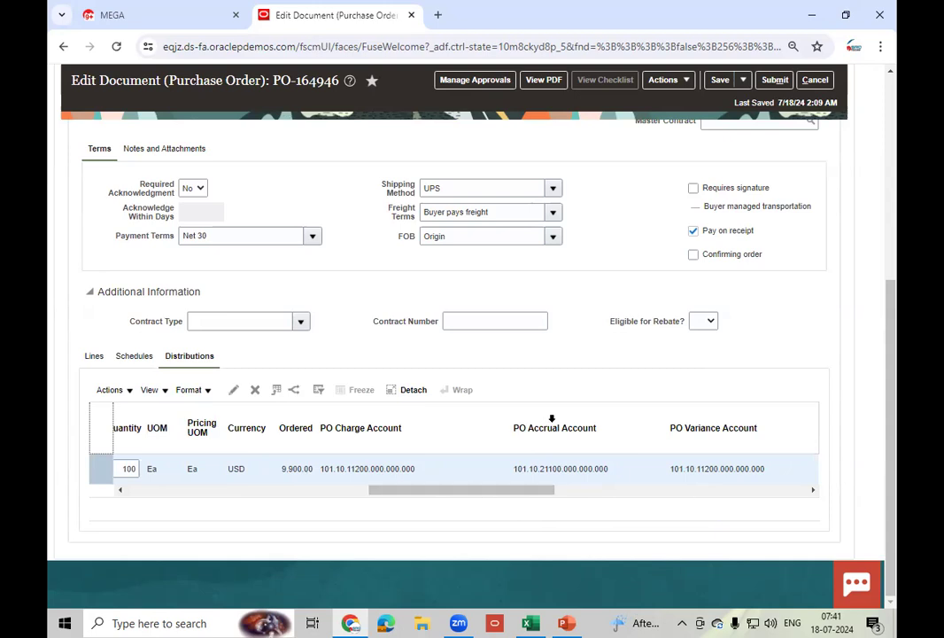
left_click(719, 81)
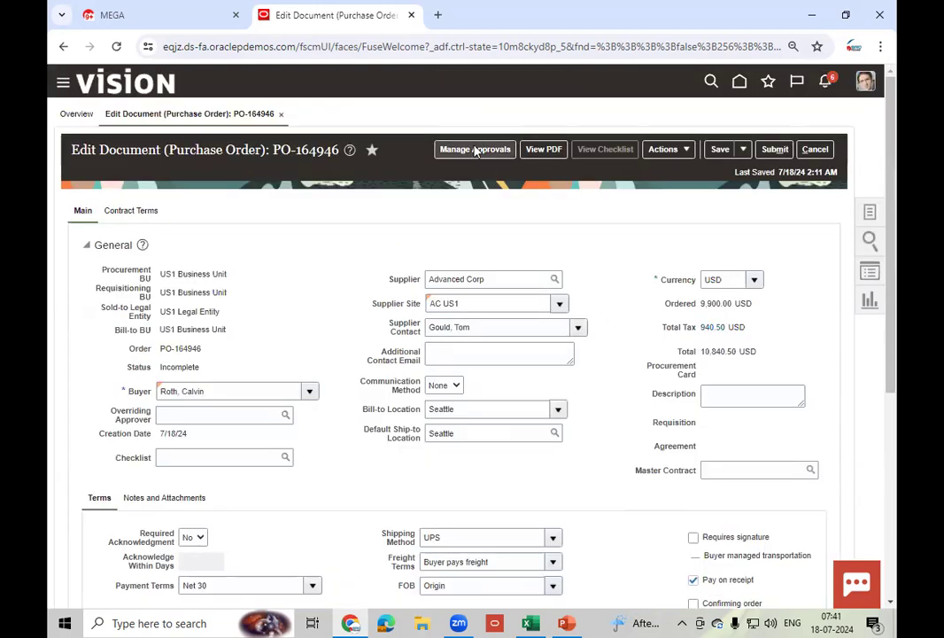
- Submit PO-164946 for approval after reviewing the terms approval participant in Manage Approvals
left_click(476, 150)
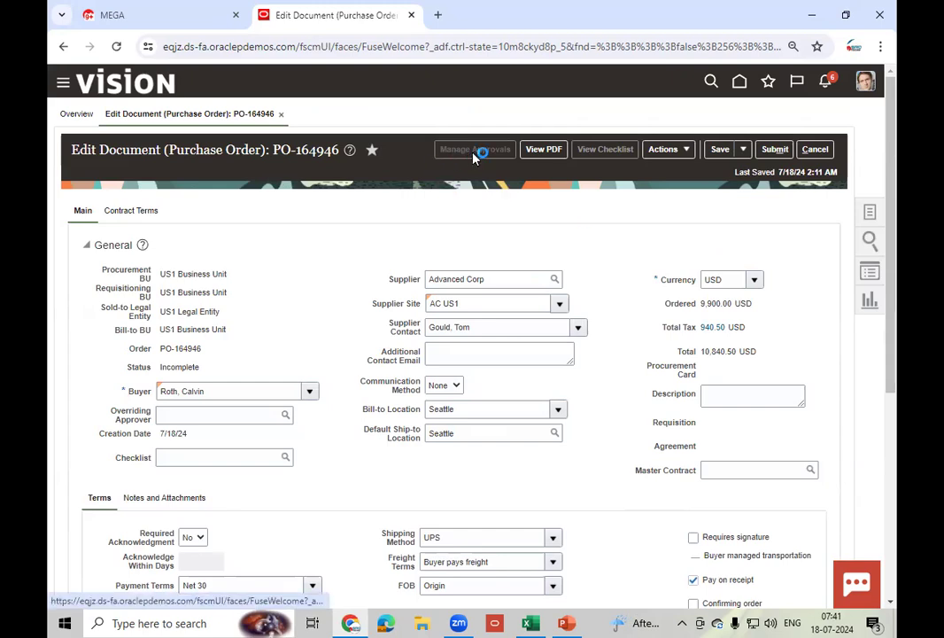
left_click(776, 150)
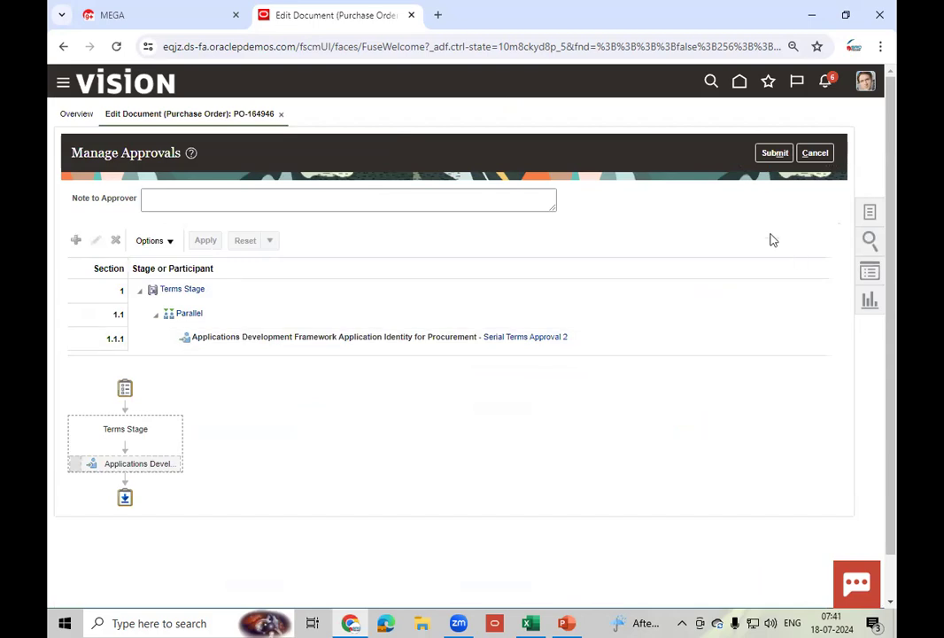
left_click(607, 341)
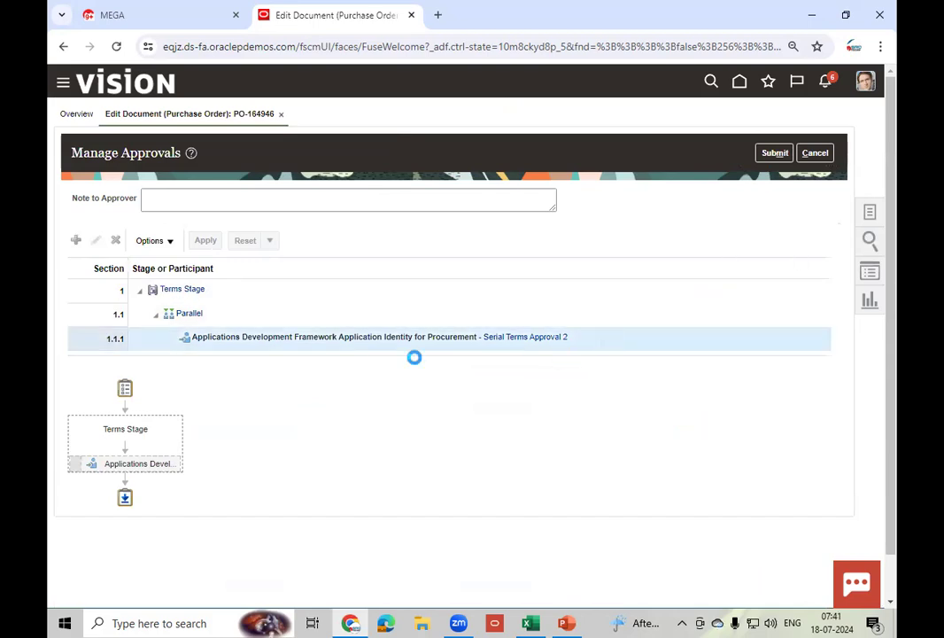
left_click(776, 154)
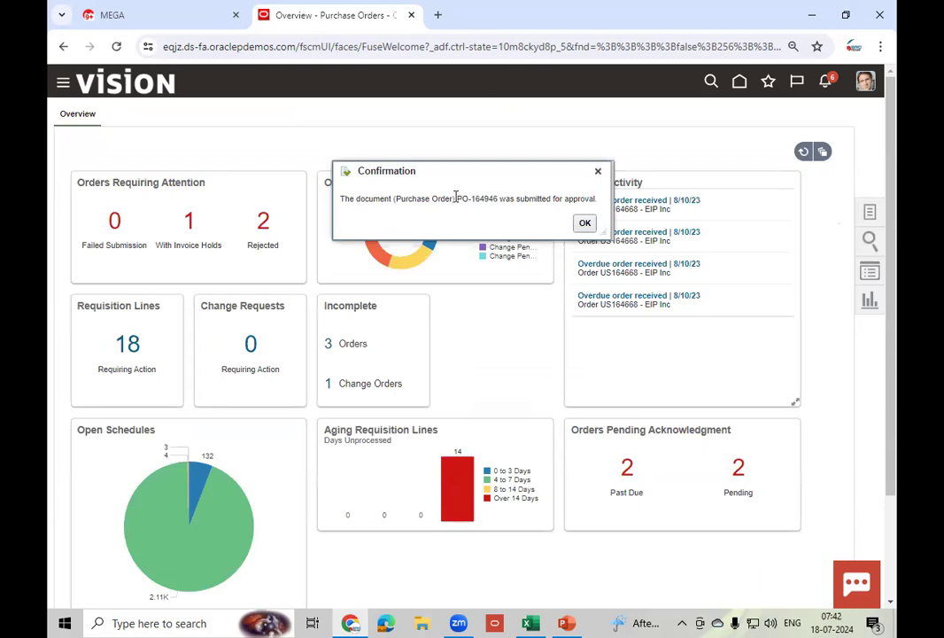
- Copy PO-164946 from the confirmation and bring up the Excel setup notes
left_click_drag(457, 195, 495, 201)
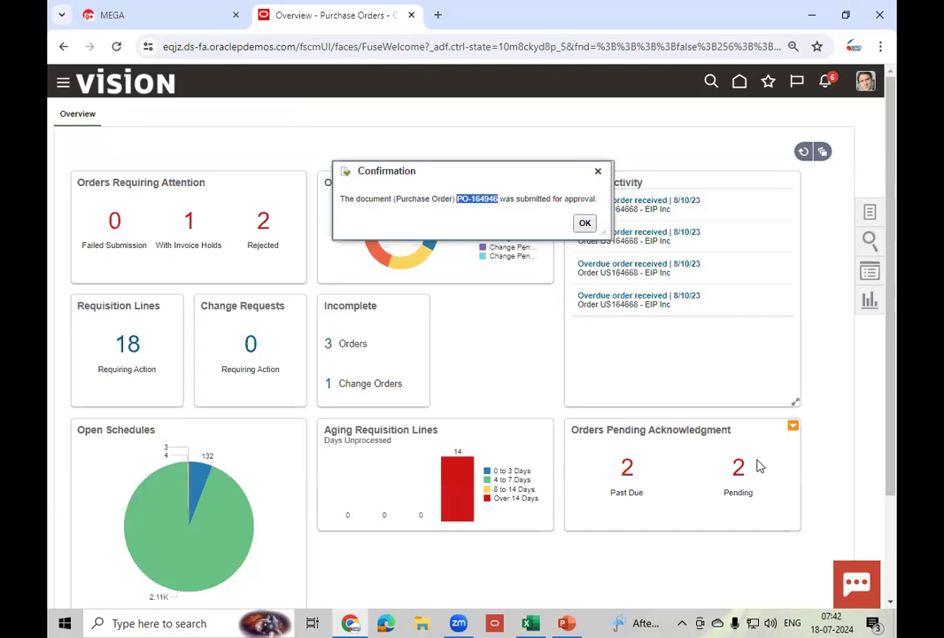
left_click(530, 624)
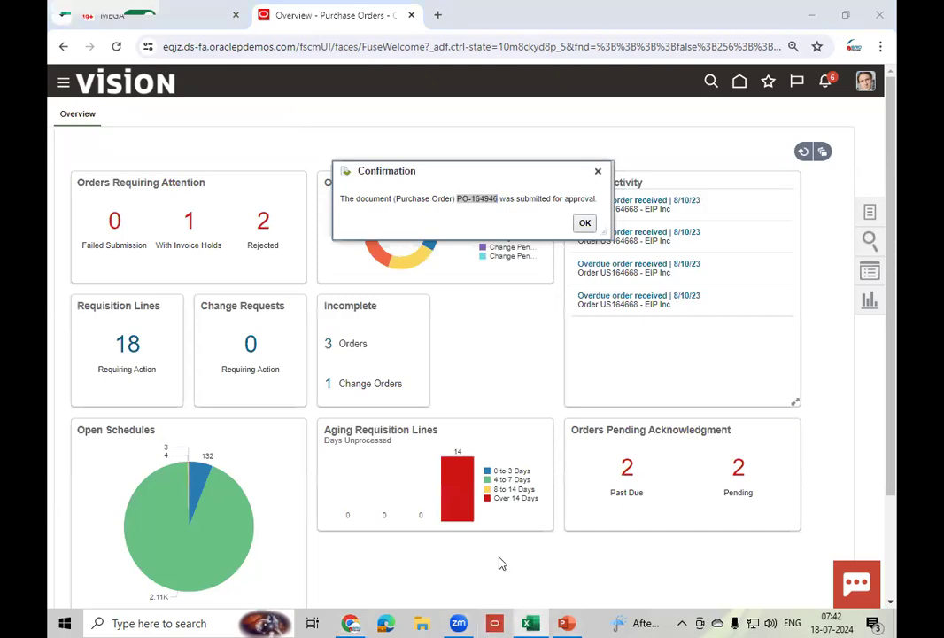
scroll(201, 497, "down", 1)
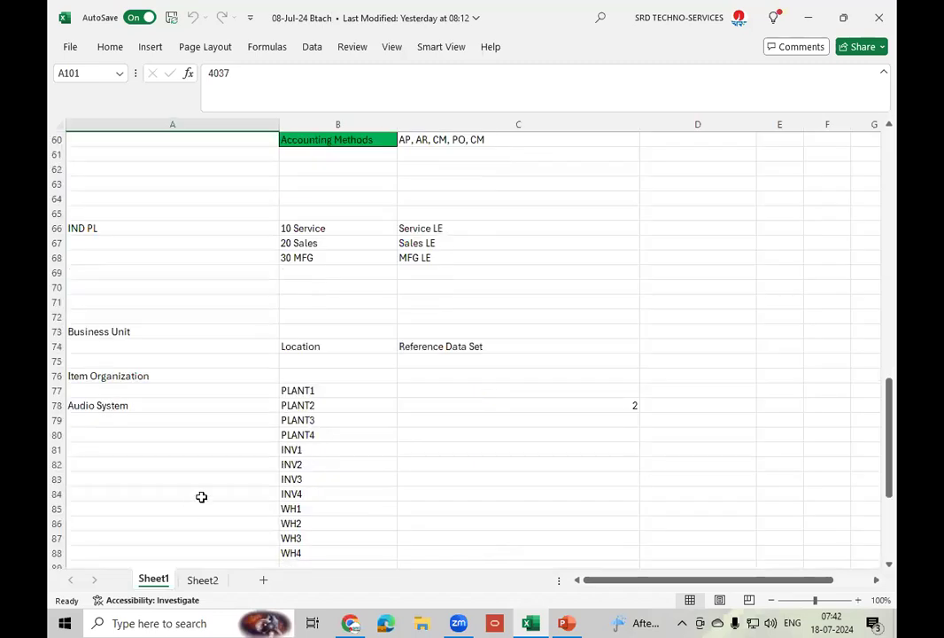
- Paste PO-164946 into cell A107 of the setup notes and return to the browser
scroll(142, 522, "down", 7)
left_click(141, 522)
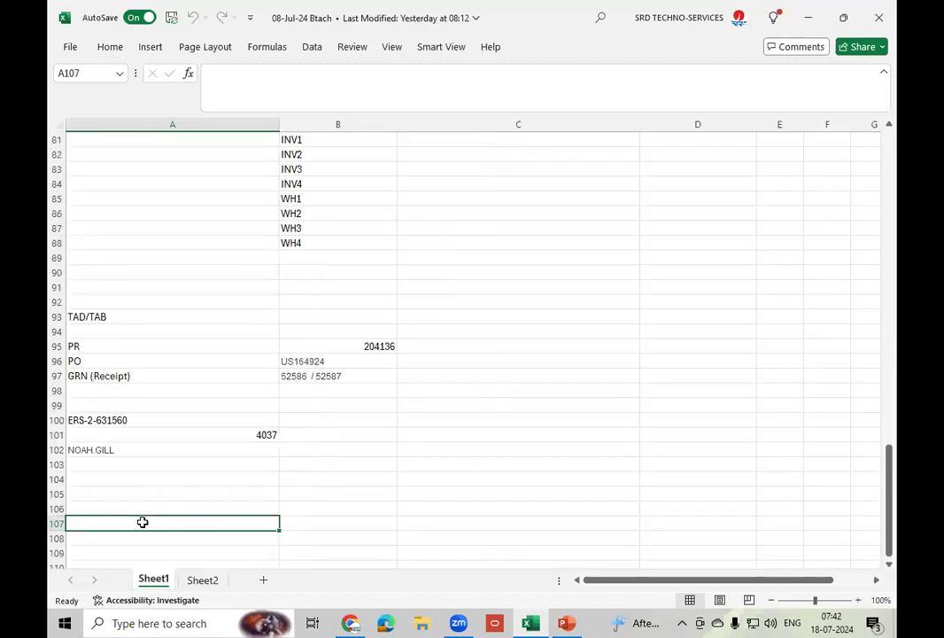
type("PO-164946")
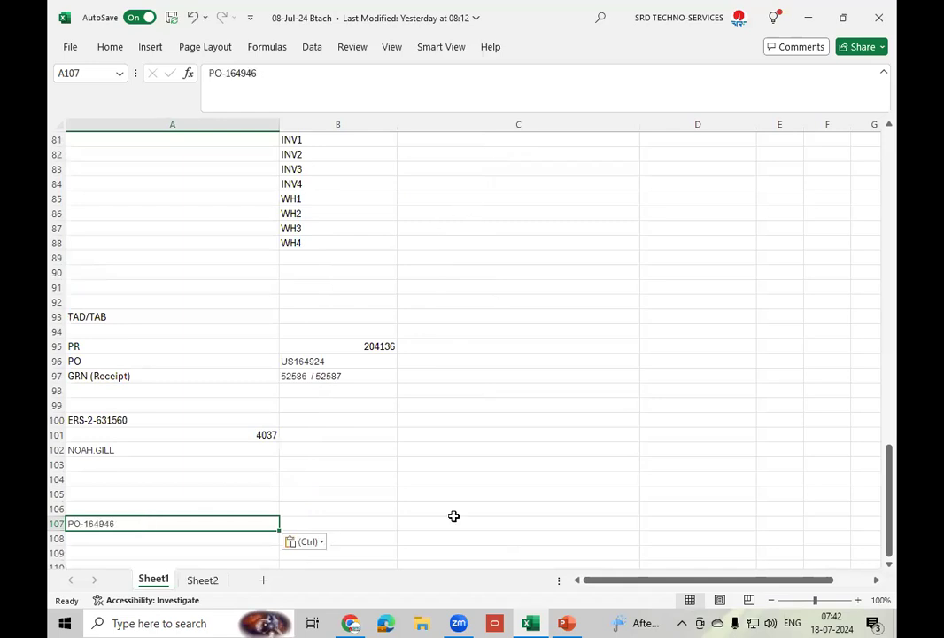
left_click(351, 622)
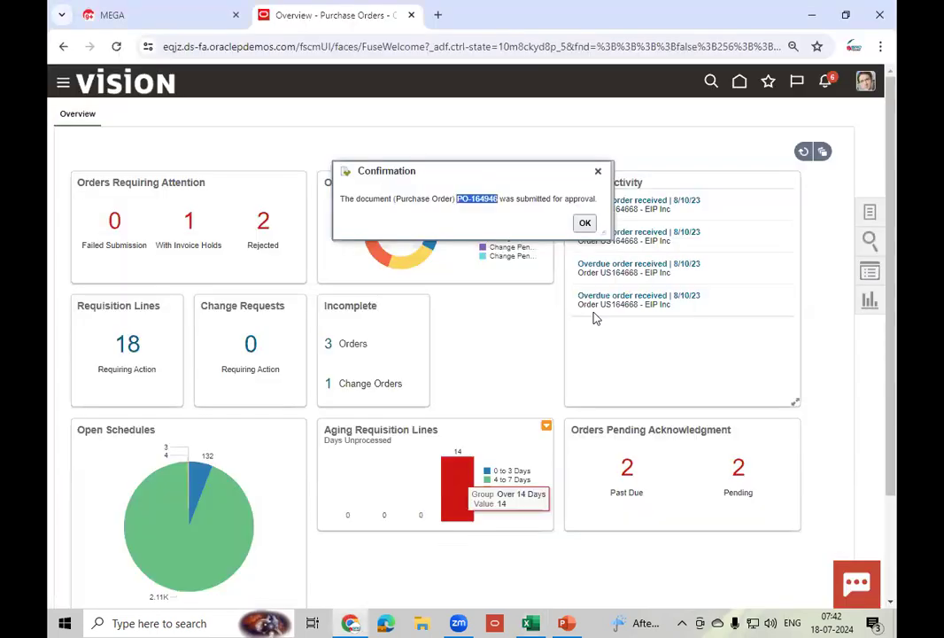
- Dismiss the submission confirmation and go to Manage Orders
left_click(583, 224)
left_click(872, 217)
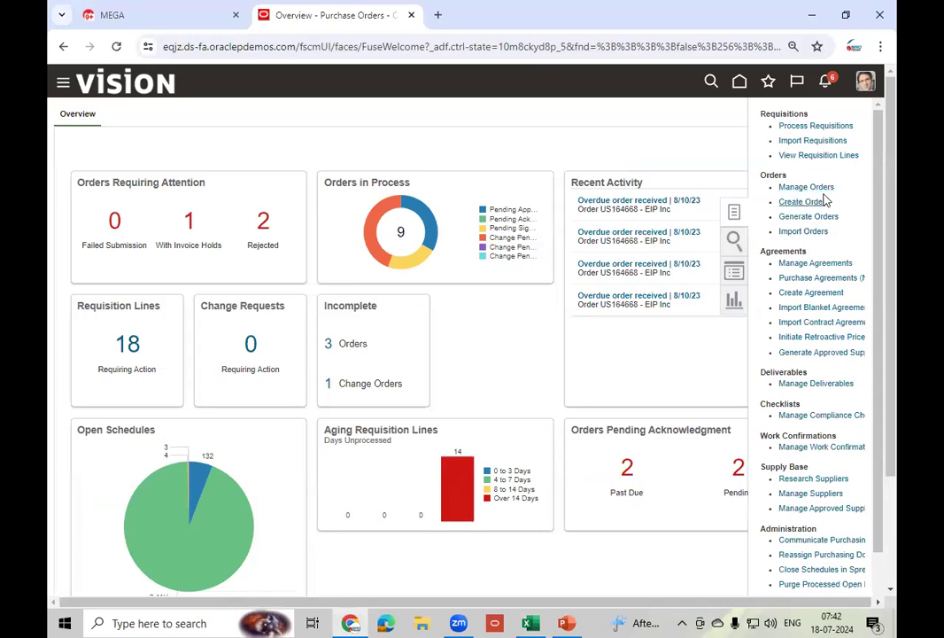
left_click(811, 187)
- Search Manage Orders for PO-164946, rerunning the search to show its Pending Approval row
left_click(675, 275)
type("PO-164946")
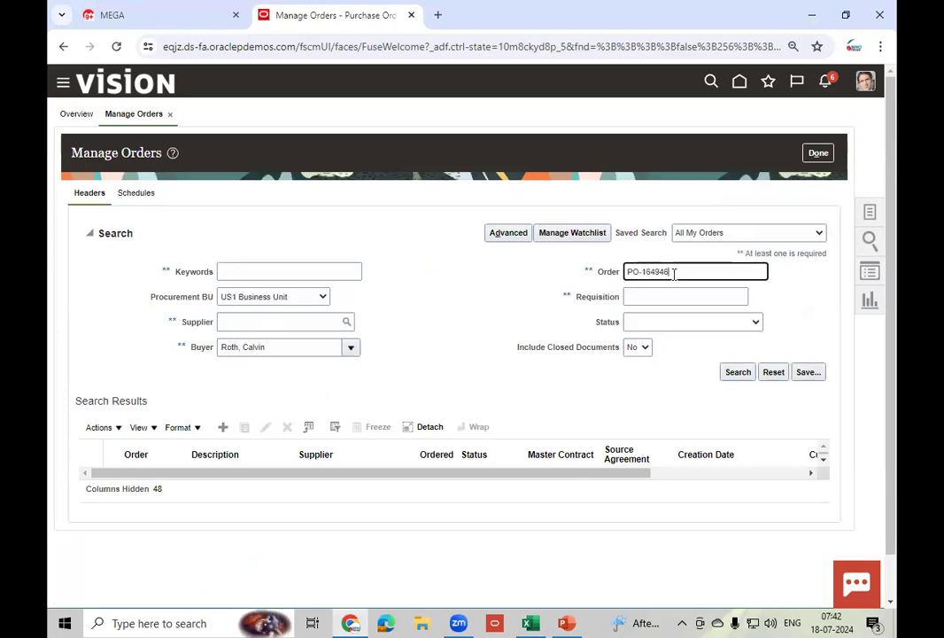
left_click(738, 372)
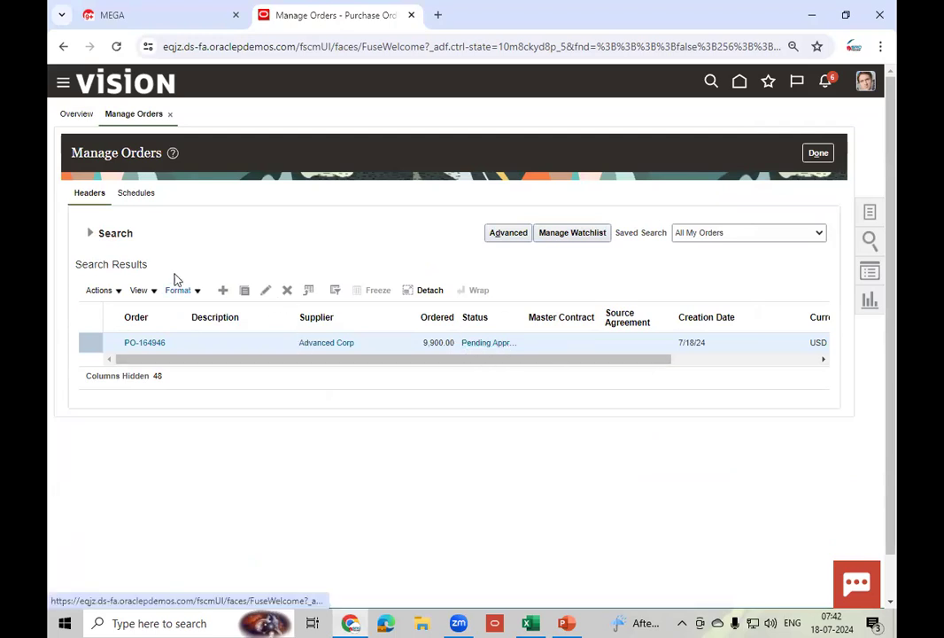
left_click(90, 233)
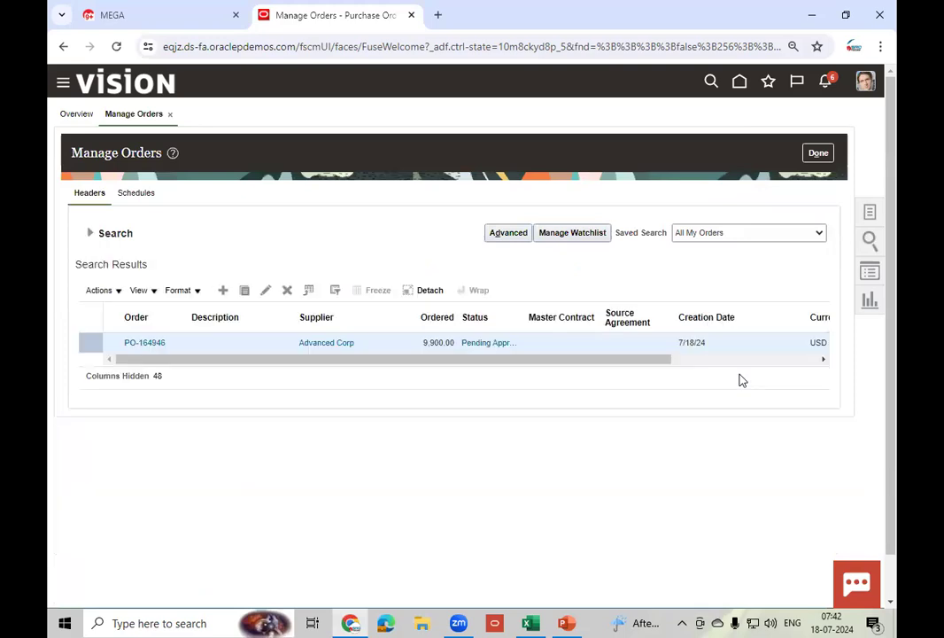
left_click(92, 233)
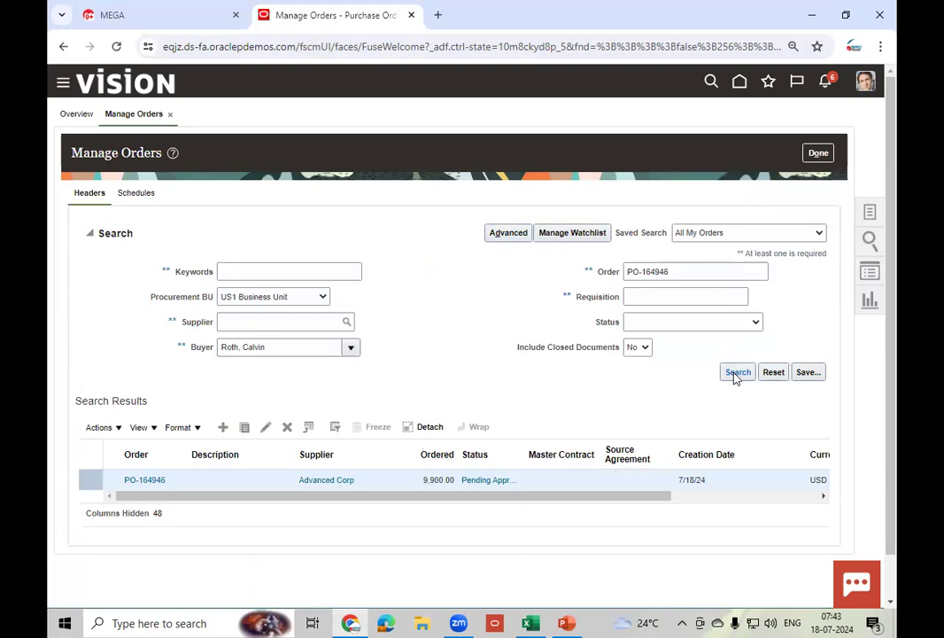
left_click(735, 373)
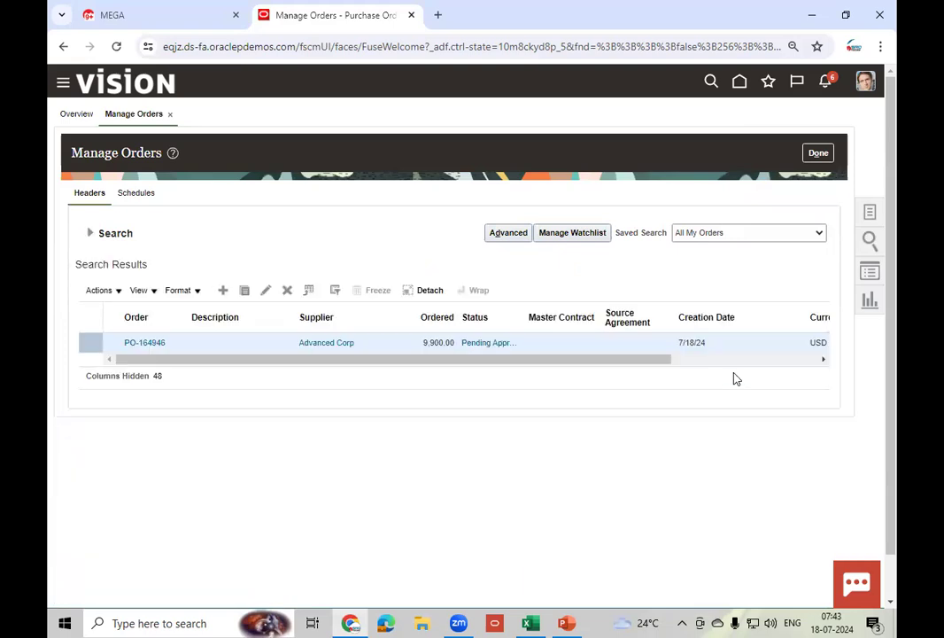
left_click(880, 46)
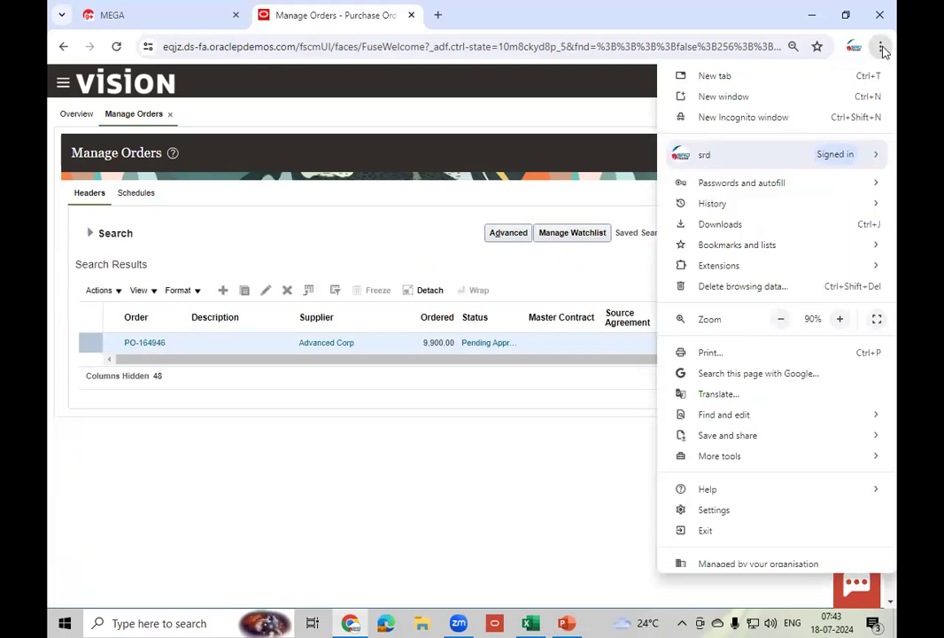
- Open an Incognito window on the Oracle sign-in page and copy the password from the access notes
left_click(780, 121)
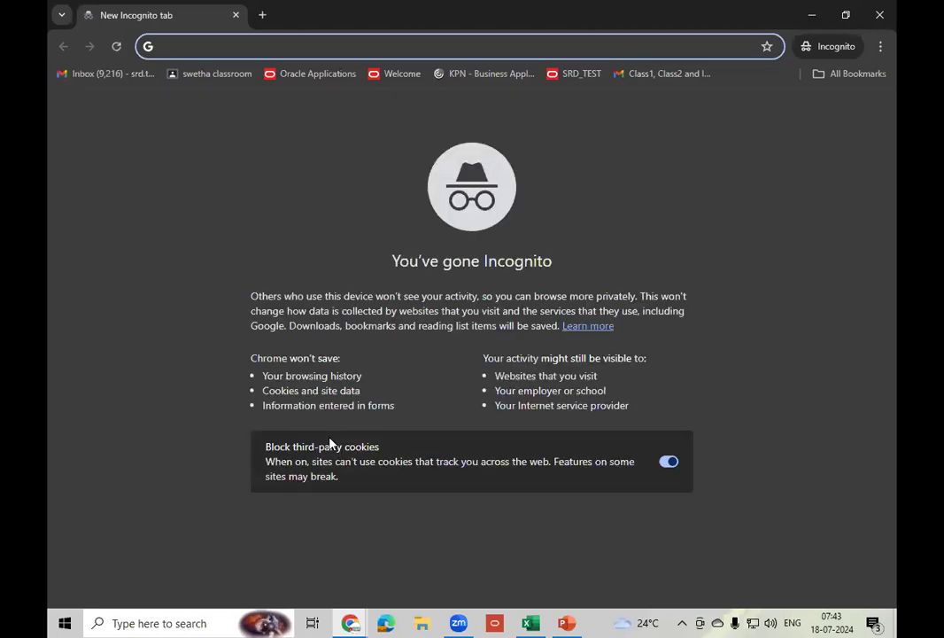
type("eq")
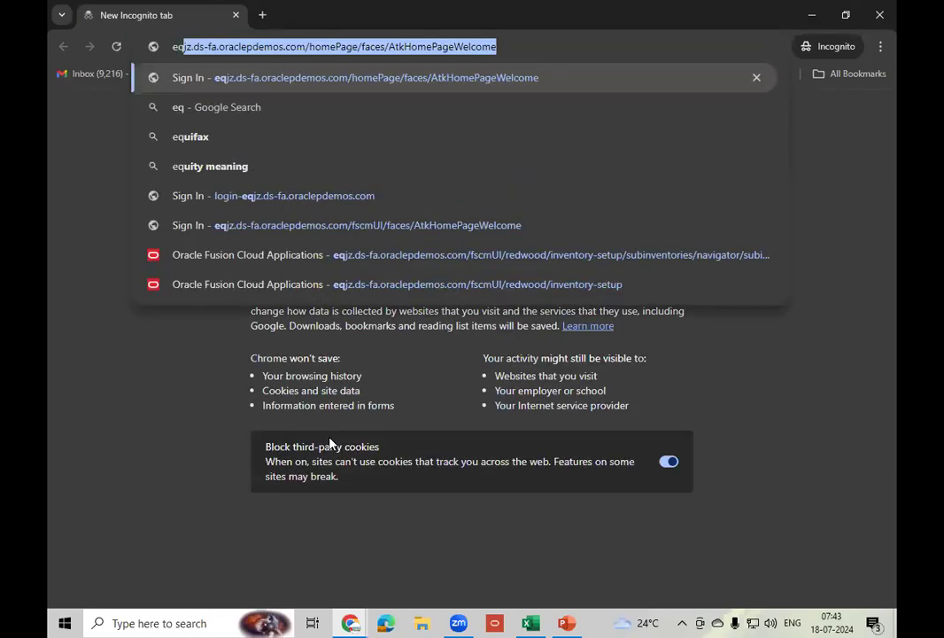
type("j")
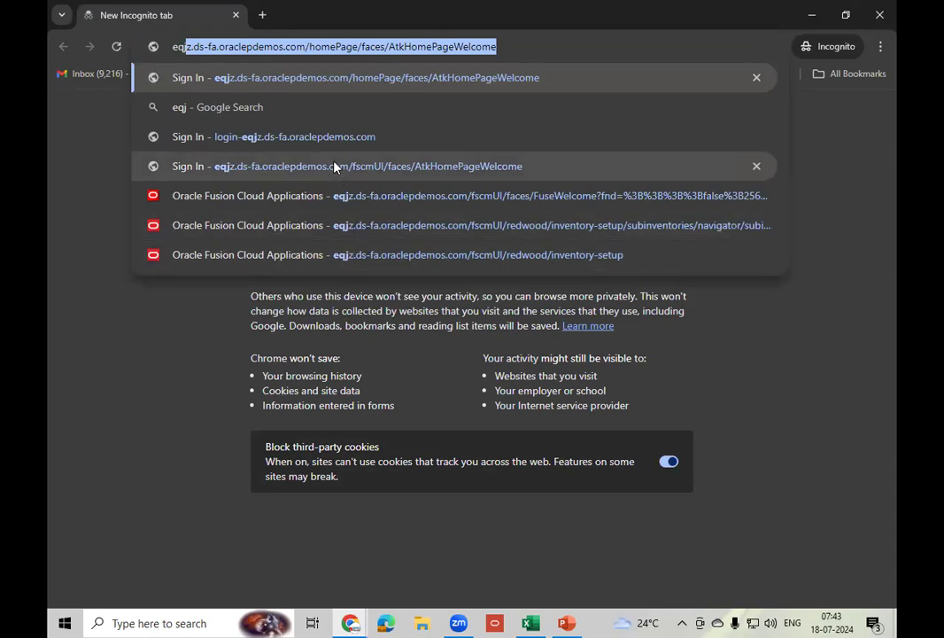
left_click(330, 137)
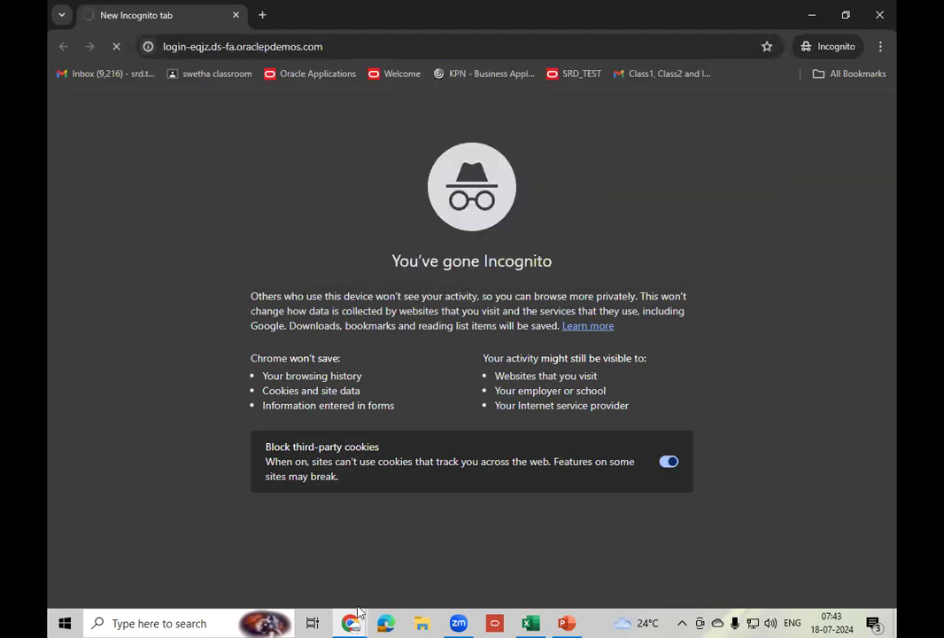
mouse_move(352, 623)
left_click(301, 592)
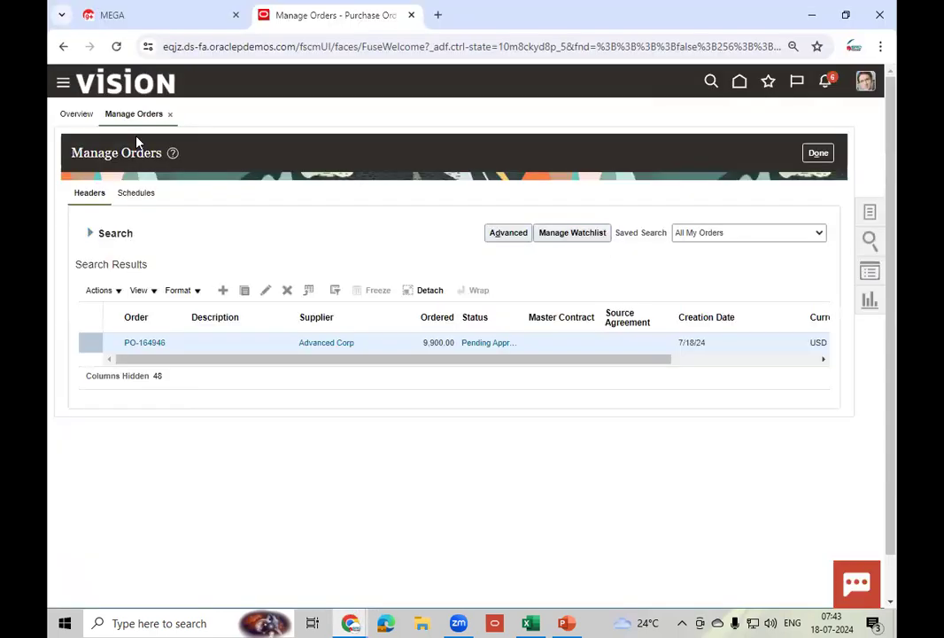
left_click(124, 21)
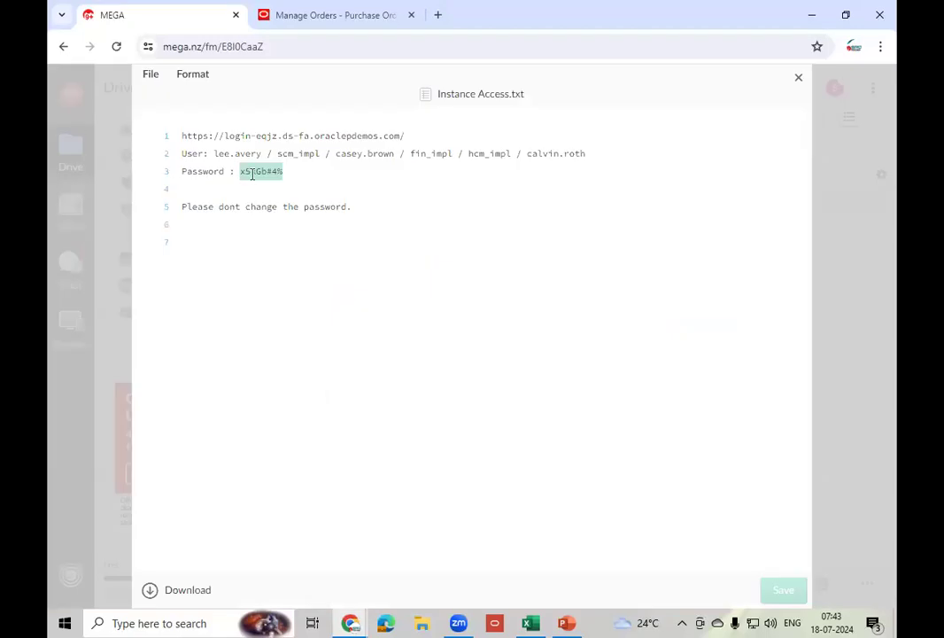
right_click(253, 176)
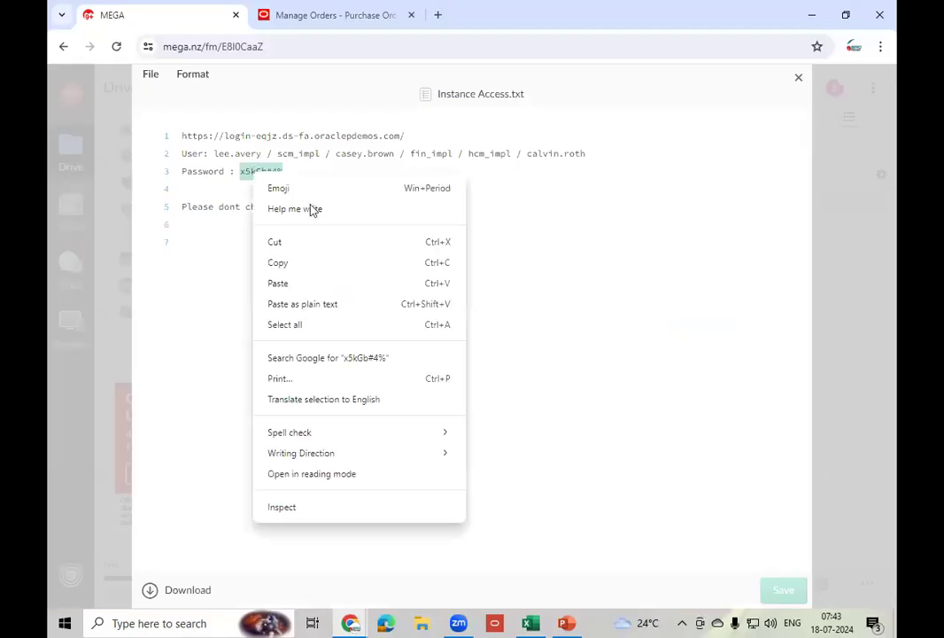
left_click(298, 271)
- Sign in with the implementation user's ID and password, then return to Manage Orders
mouse_move(351, 622)
left_click(436, 568)
type("sc")
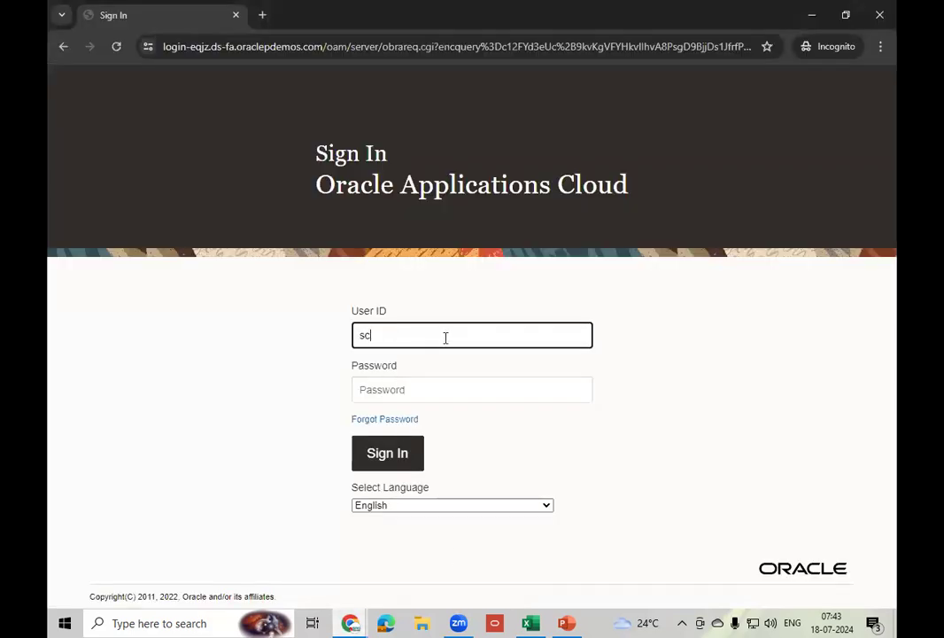
type("m_impl")
key("Tab")
type("••••••••")
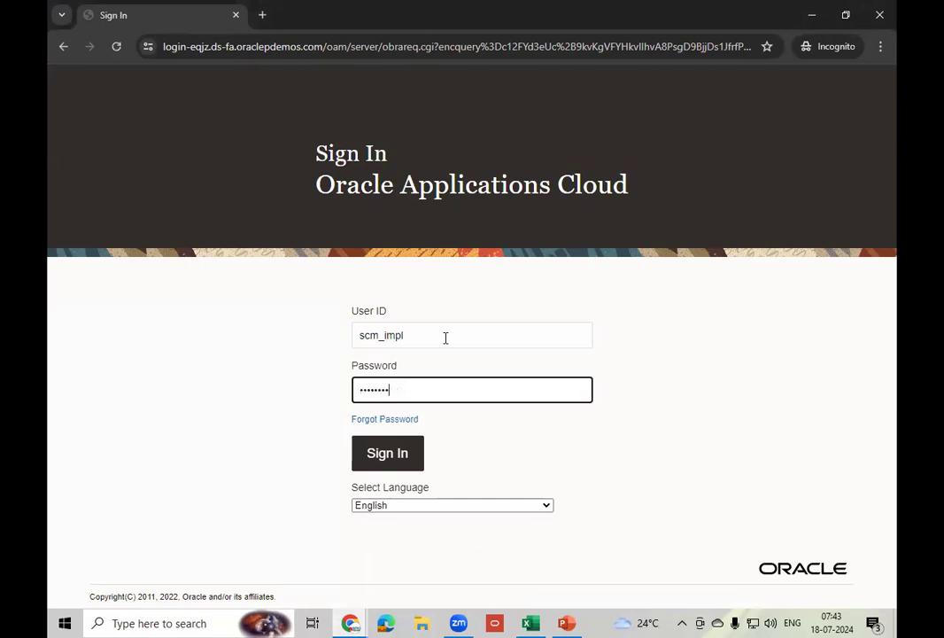
left_click(396, 459)
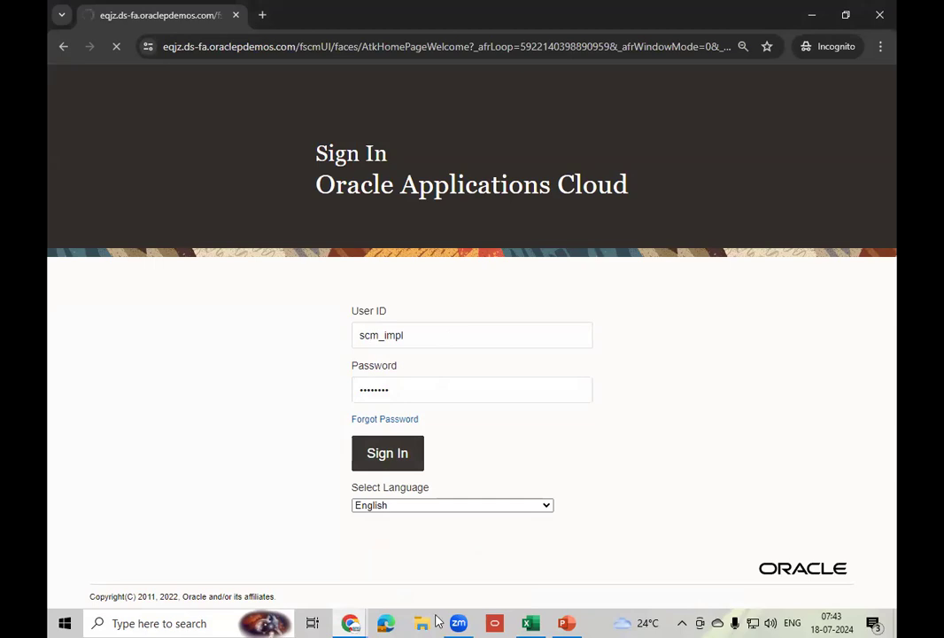
mouse_move(350, 622)
left_click(288, 558)
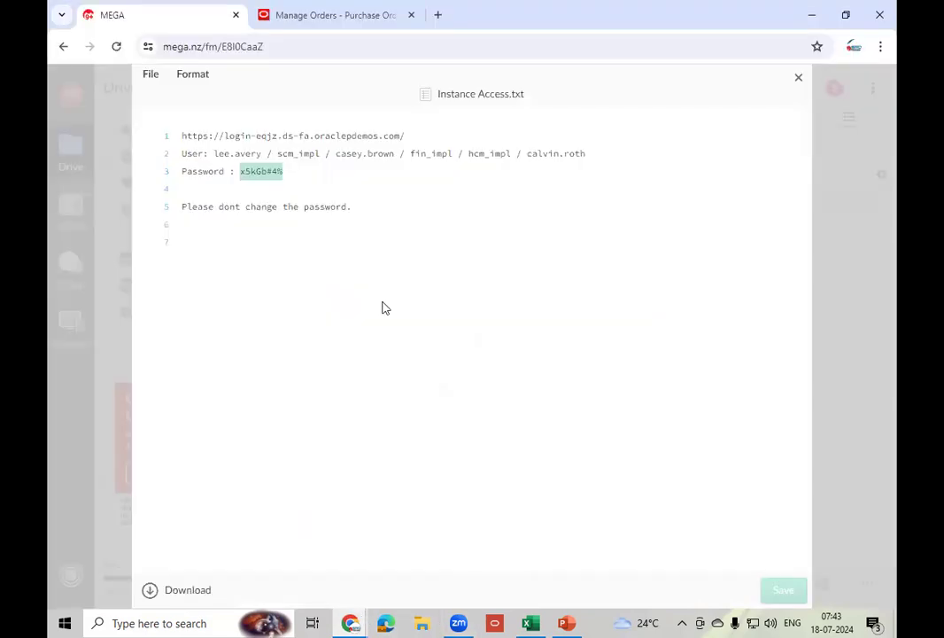
left_click(305, 22)
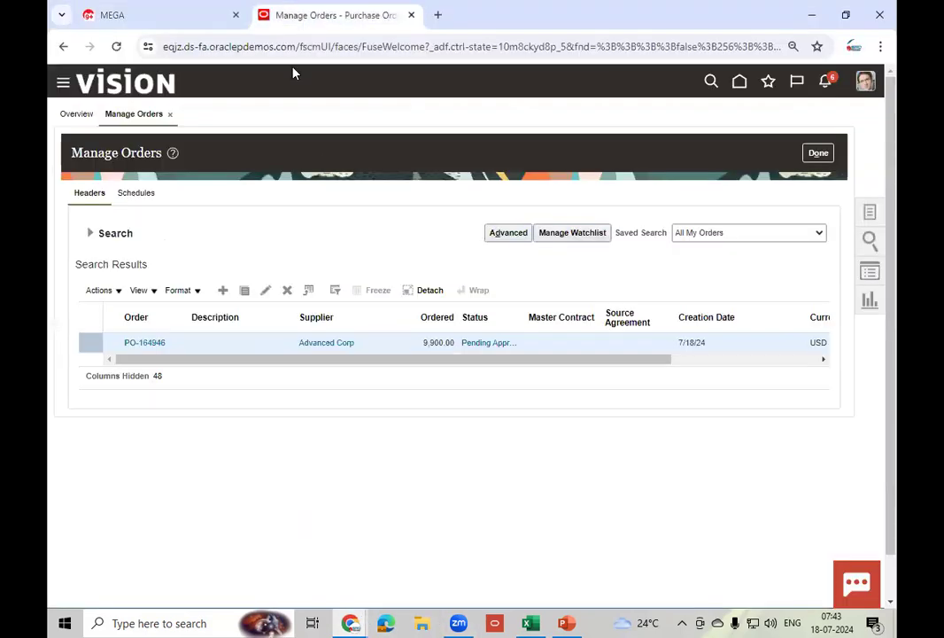
- Rerun the PO-164946 search so it shows Open, then bring the signed-in Incognito window forward
left_click(91, 234)
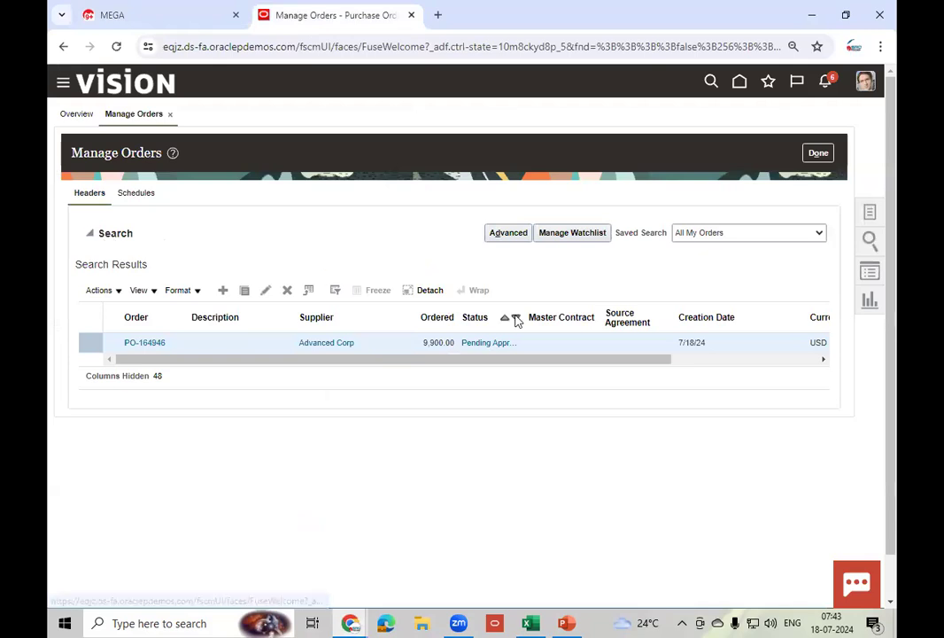
left_click(740, 372)
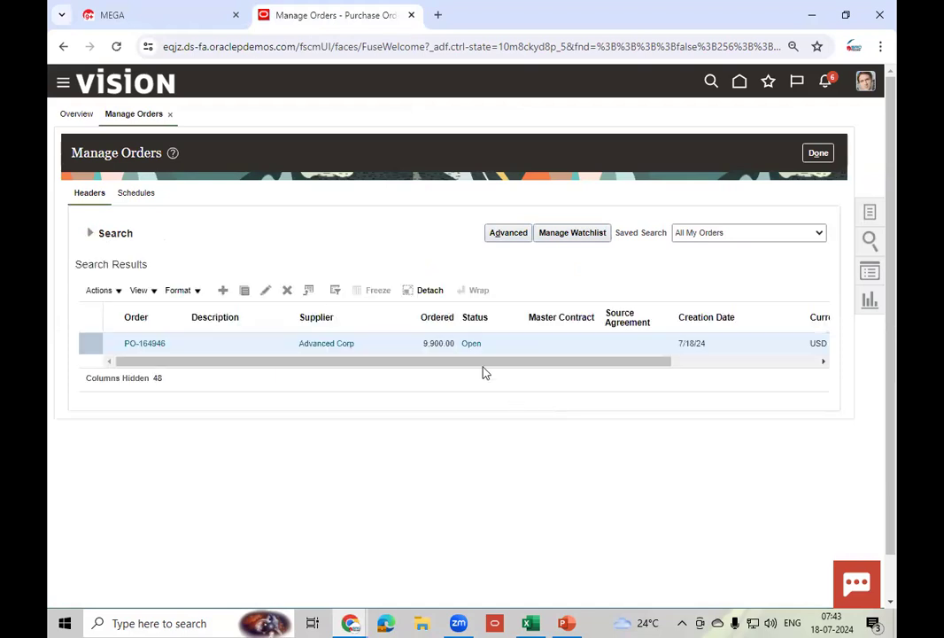
left_click(351, 623)
left_click(411, 568)
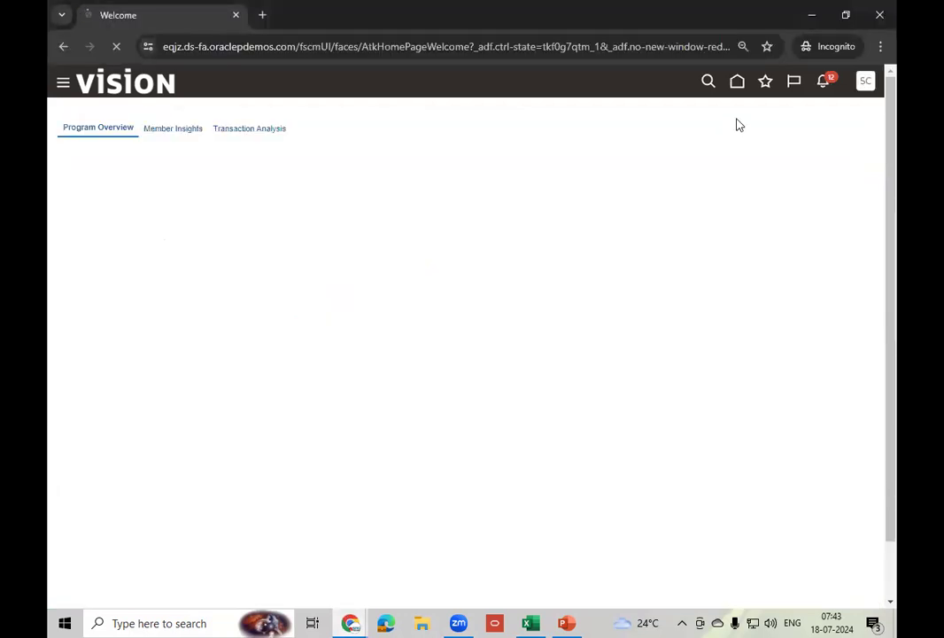
- From the home page, go to Supply Chain Execution and open the Inventory Management overview
left_click(737, 80)
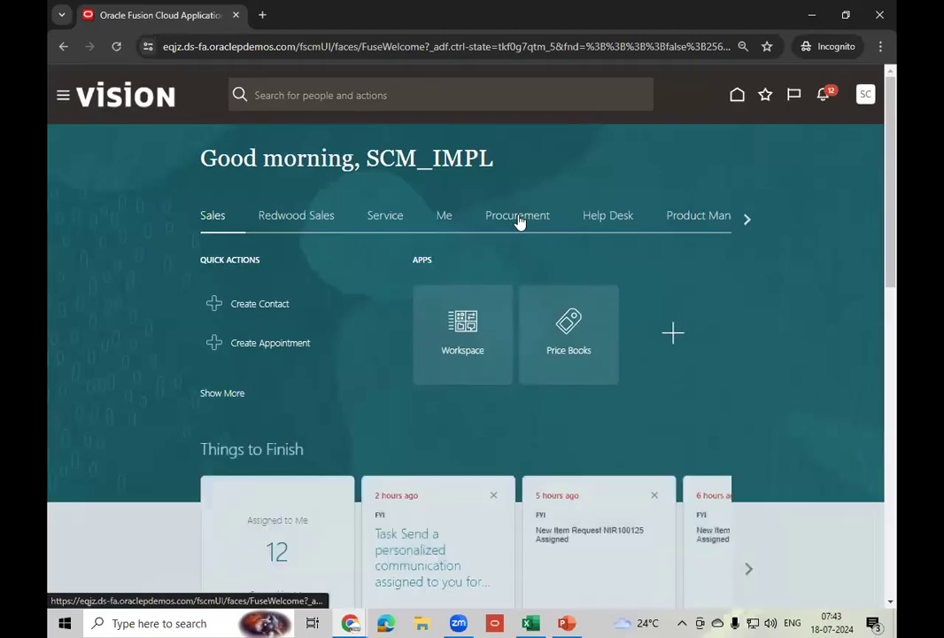
left_click(519, 221)
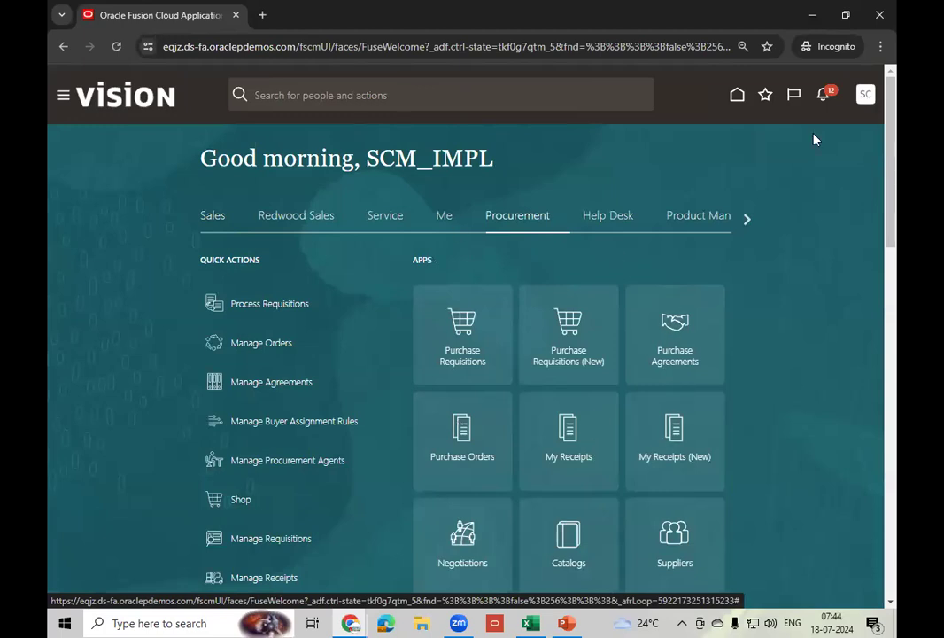
left_click(749, 219)
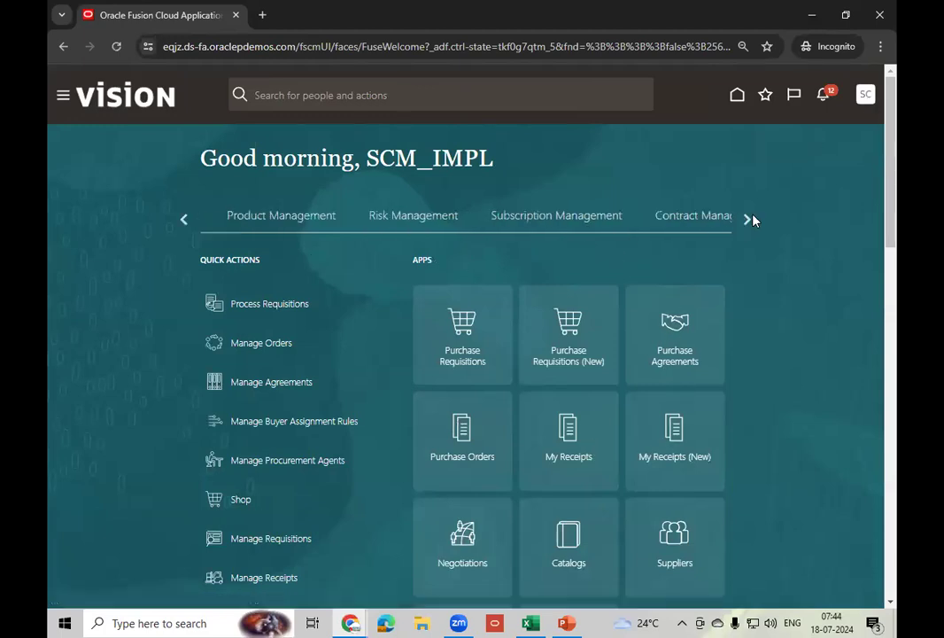
left_click(748, 219)
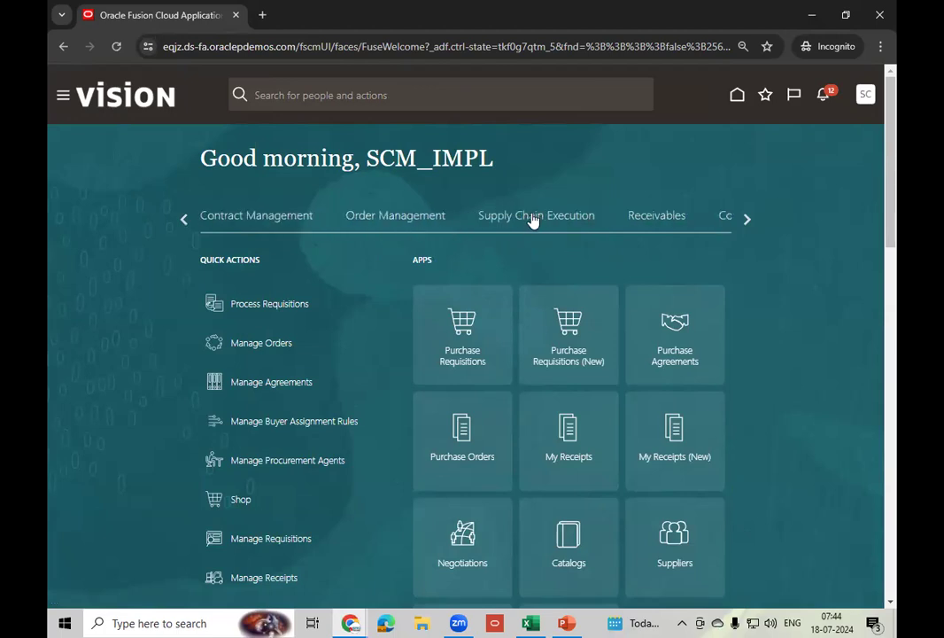
left_click(532, 220)
left_click(675, 466)
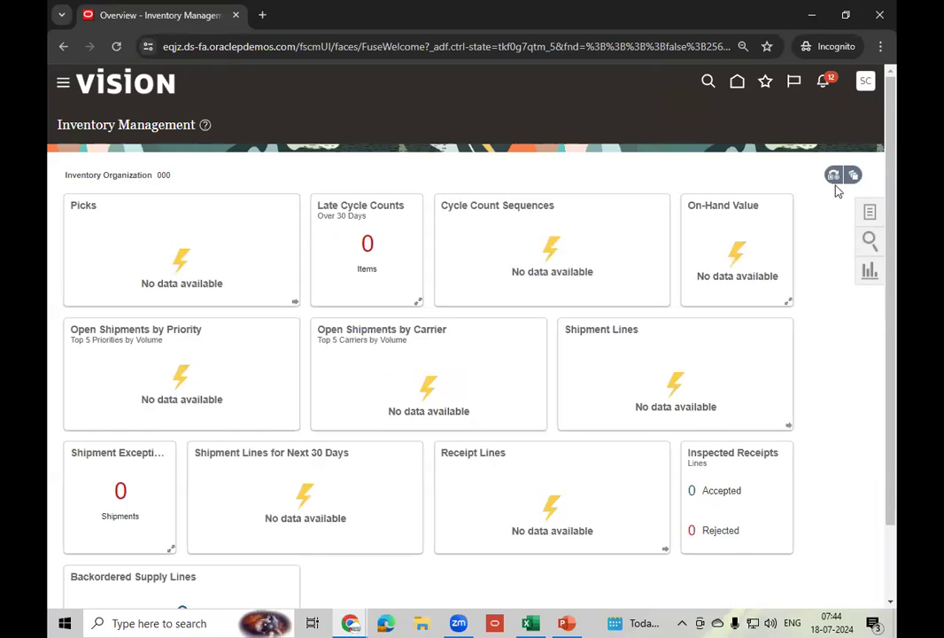
- Change the inventory organization to 001
left_click(833, 175)
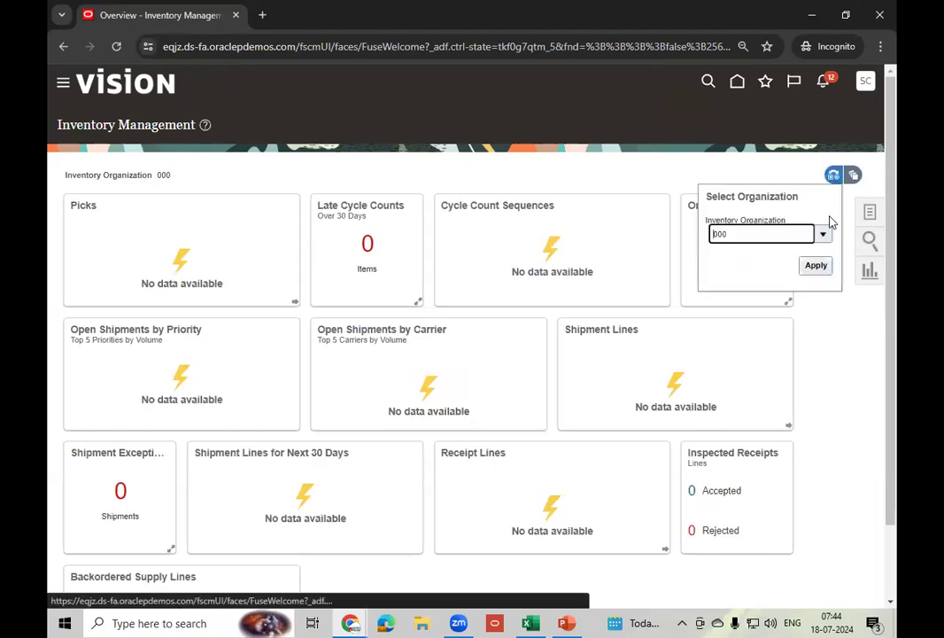
left_click(823, 232)
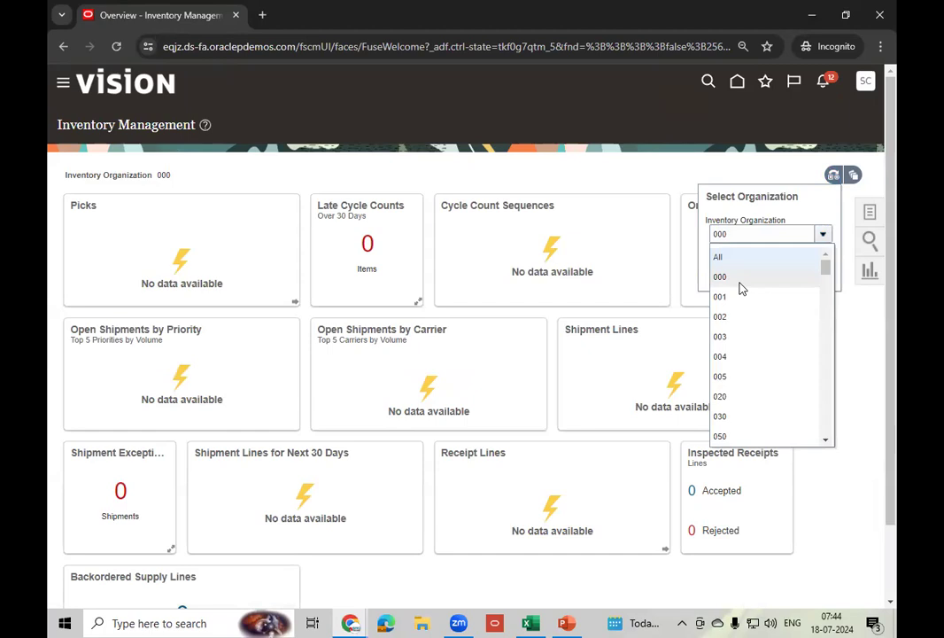
left_click(734, 291)
left_click(815, 265)
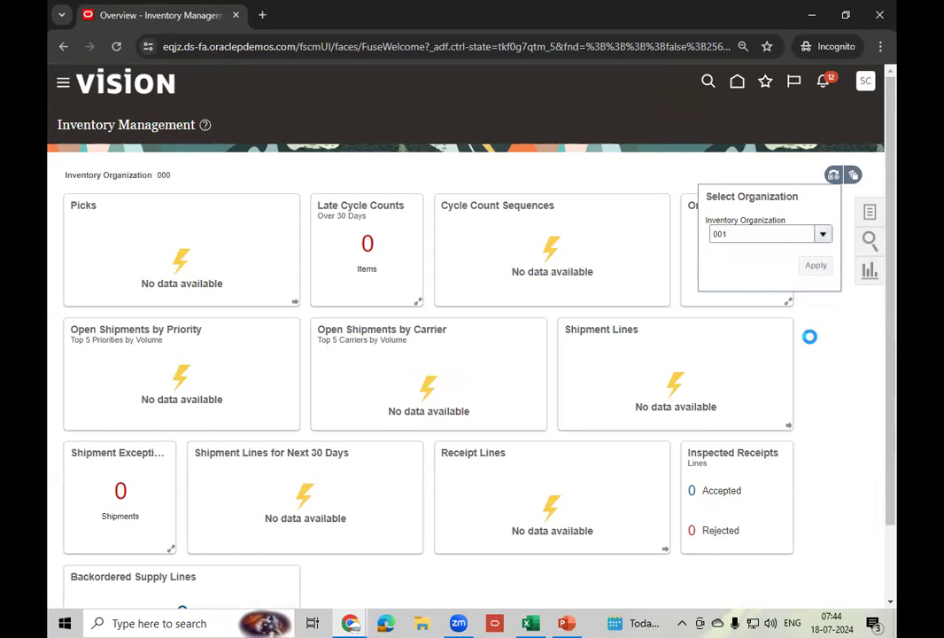
- Open Receive Expected Shipments from the Receipts tasks and focus the Purchase Order field
left_click(870, 212)
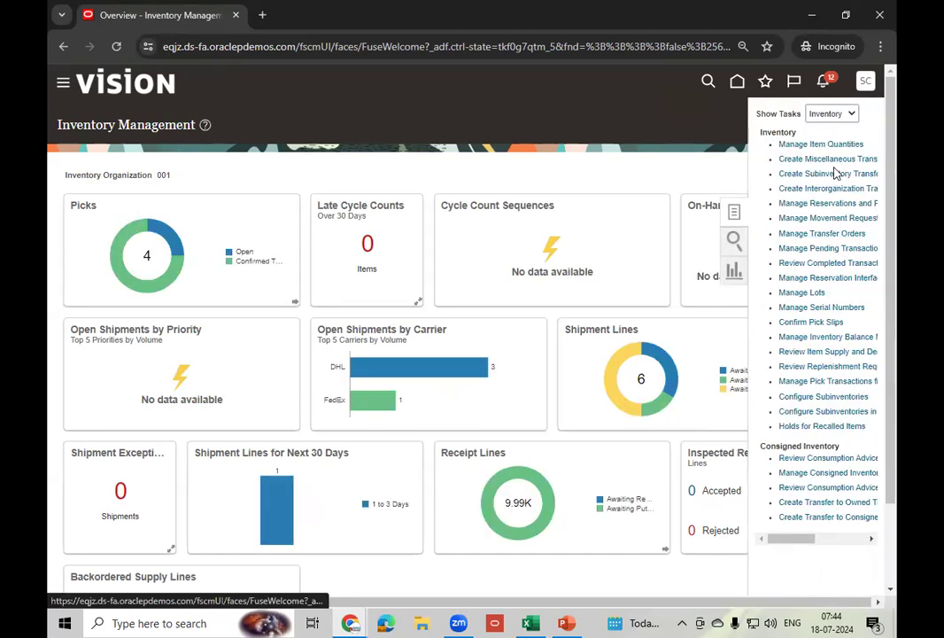
left_click(837, 115)
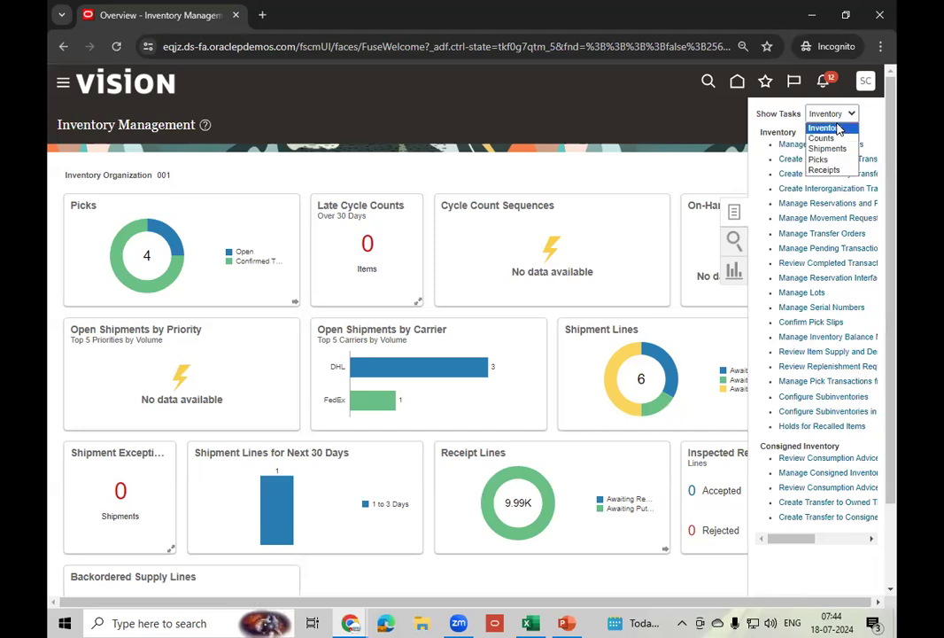
left_click(824, 169)
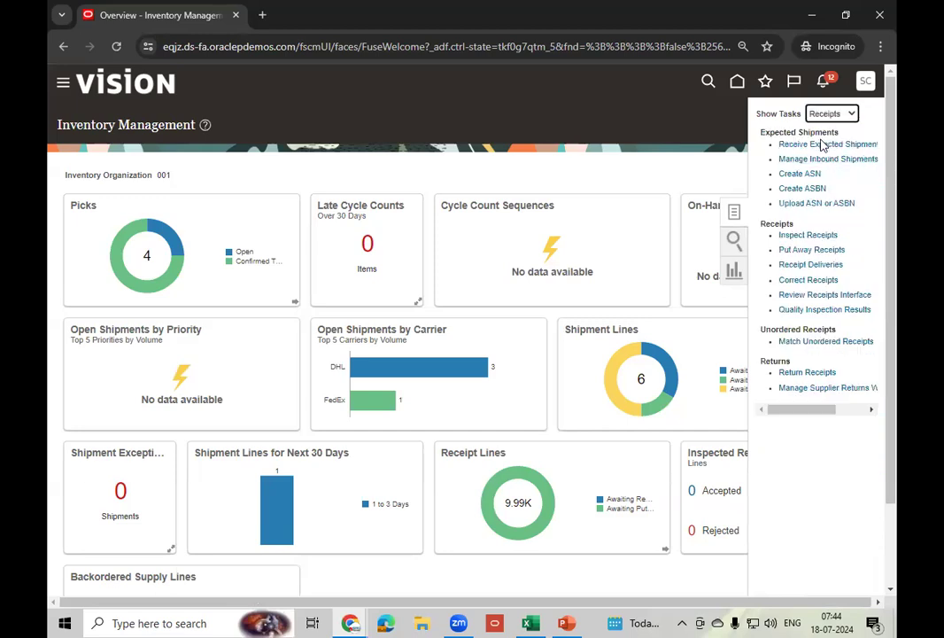
left_click(824, 144)
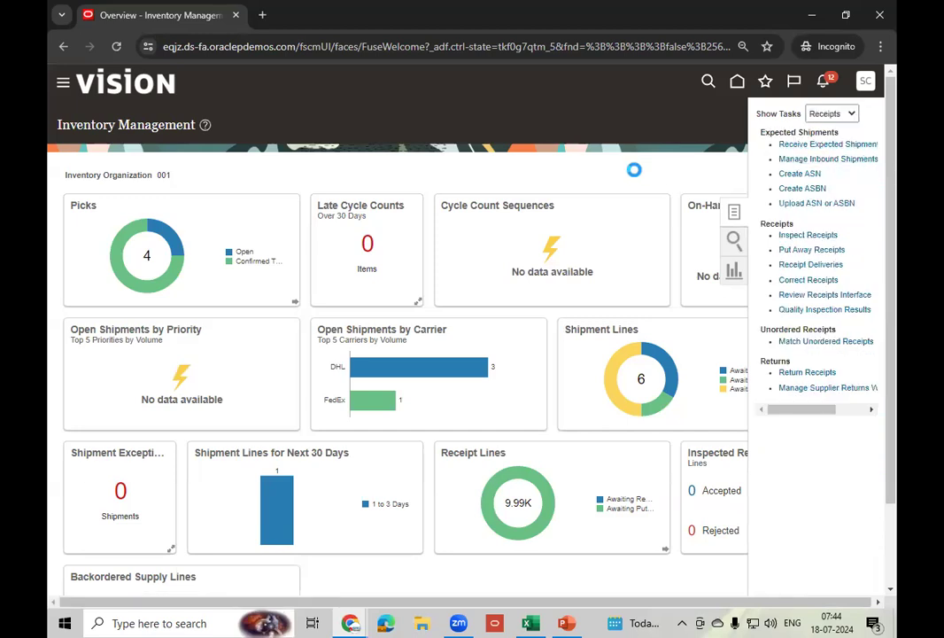
left_click(287, 235)
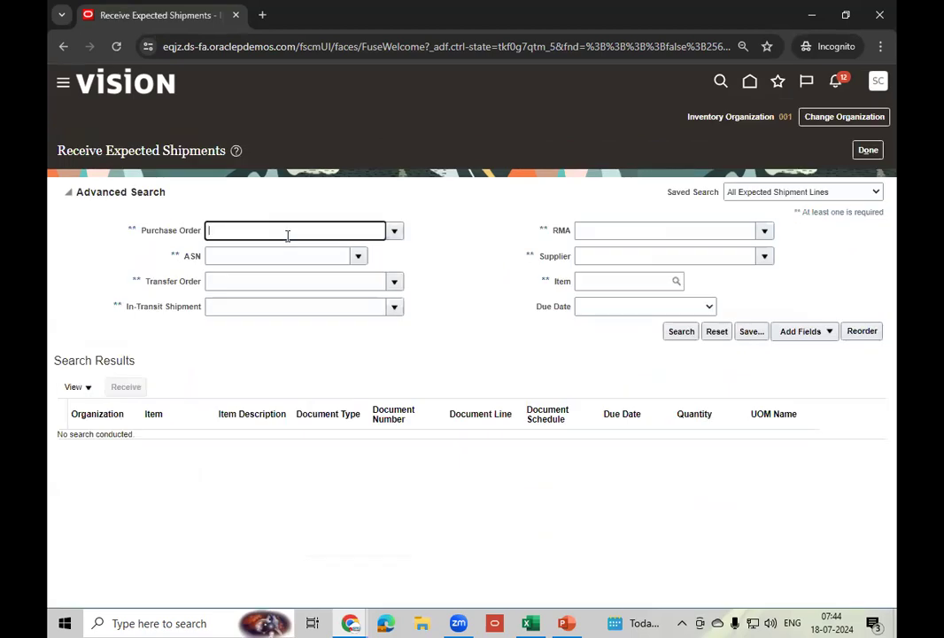
key("ctrl+a")
key("BackSpace")
key("alt+Tab")
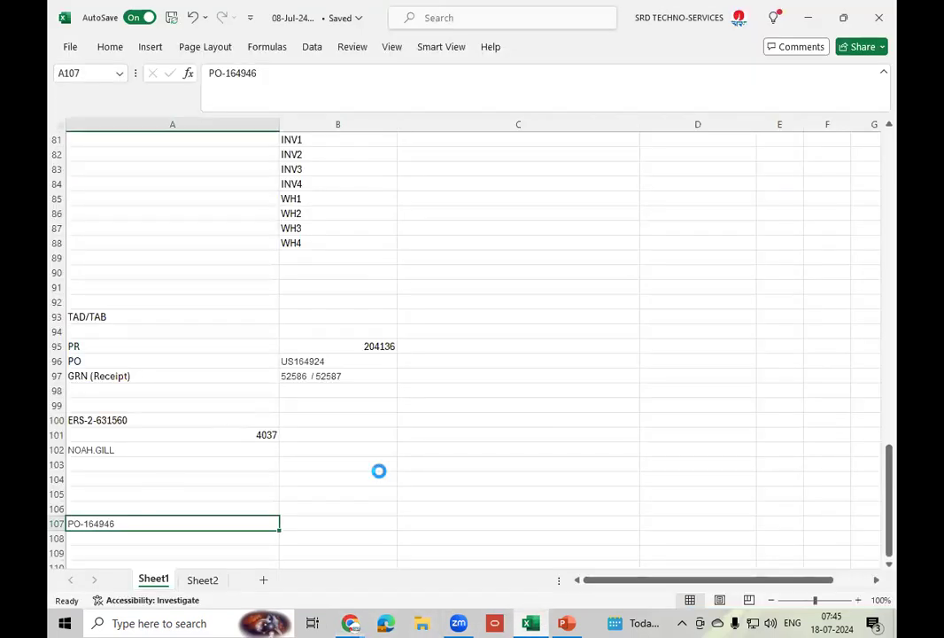
- Copy PO-164946 from cell A107 into the Purchase Order search field
key("ctrl+c")
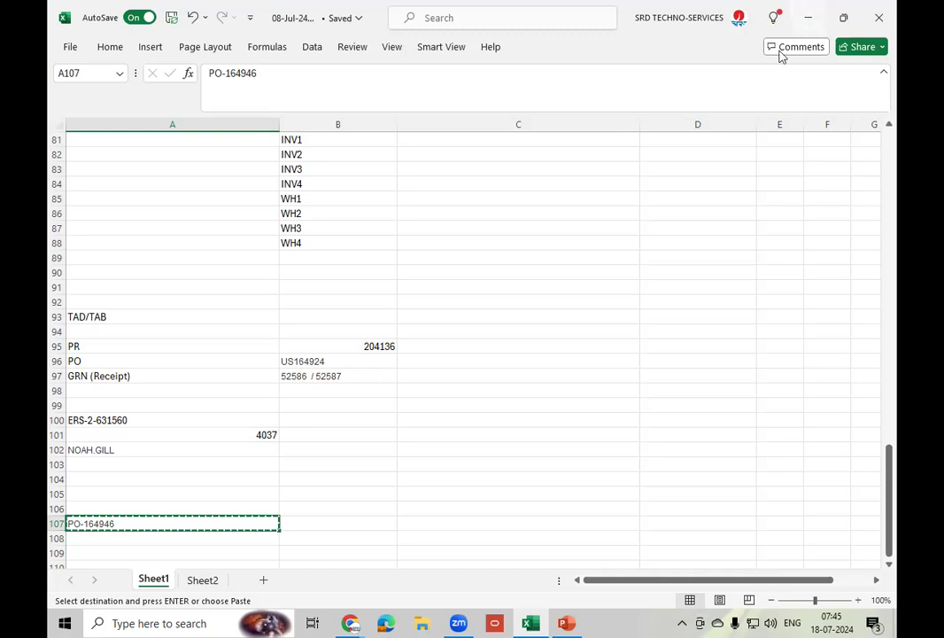
key("alt+Tab")
key("ctrl+v")
key("Tab")
- Search expected shipments for PO-164946 and start receiving its line
left_click(681, 333)
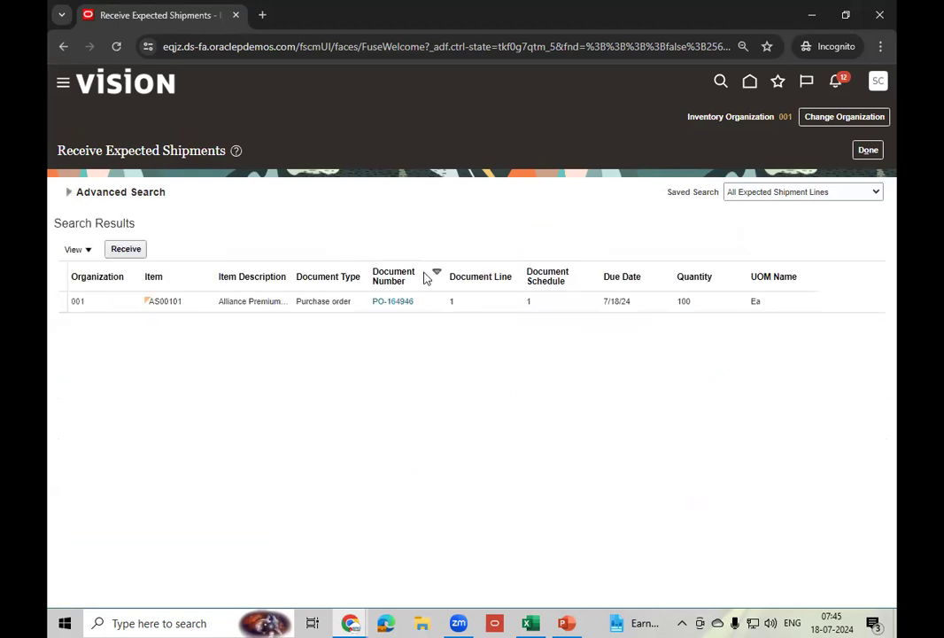
left_click(488, 303)
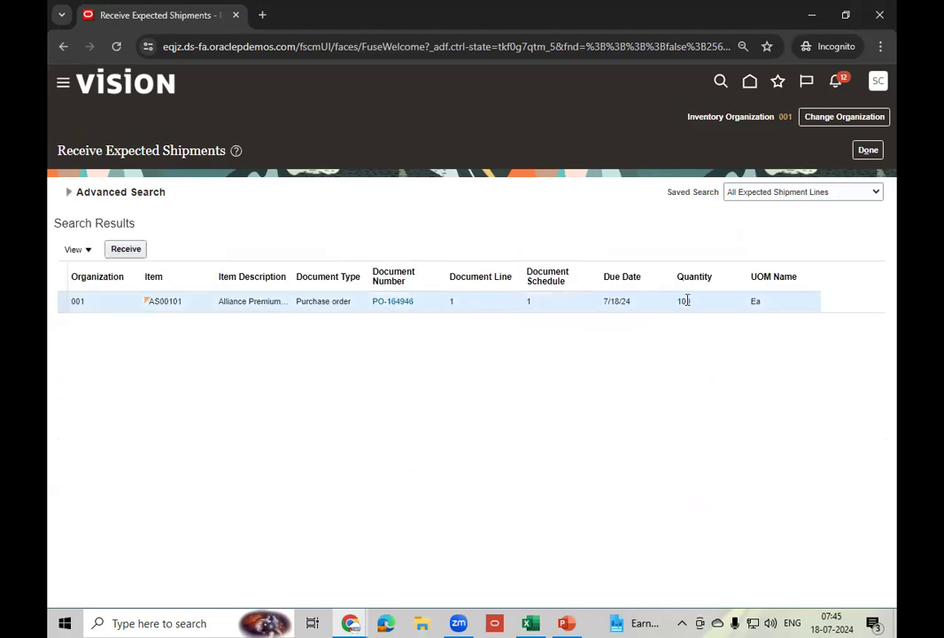
left_click(129, 250)
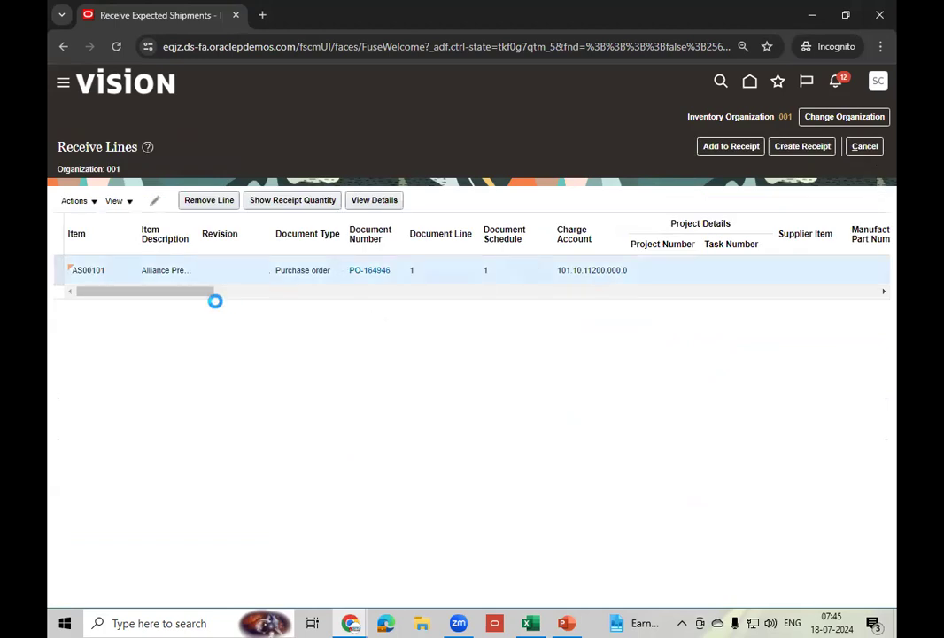
- Set the receipt quantity to 10 Ea and the subinventory to Stores
left_click_drag(182, 294, 350, 297)
left_click(390, 268)
type("0")
key("Tab")
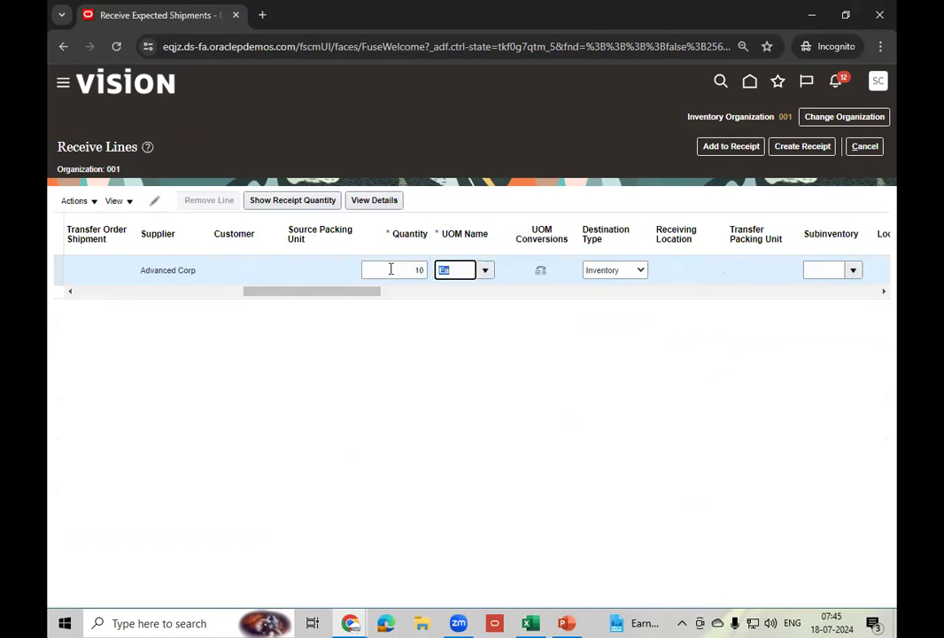
left_click(852, 269)
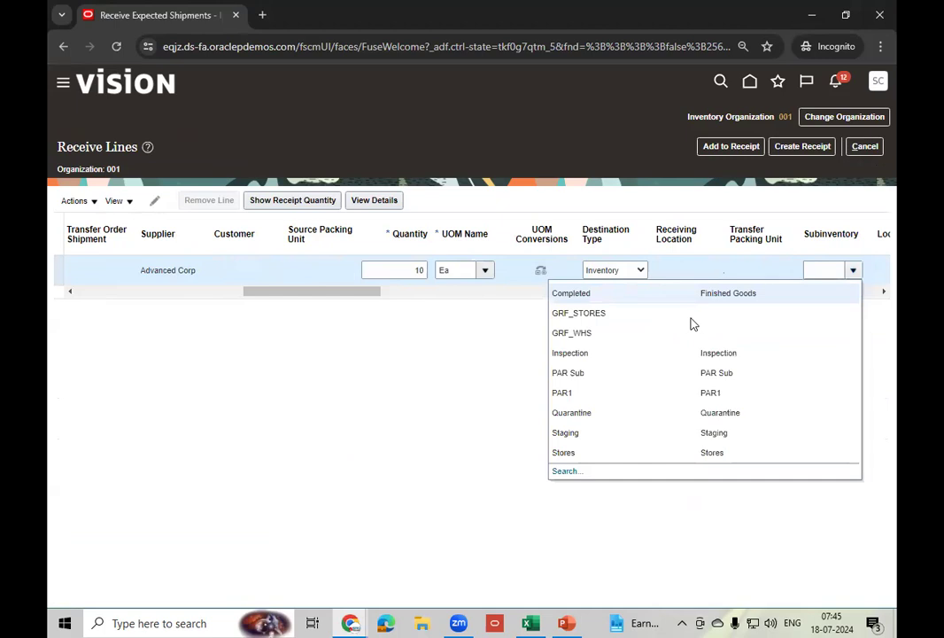
left_click(590, 452)
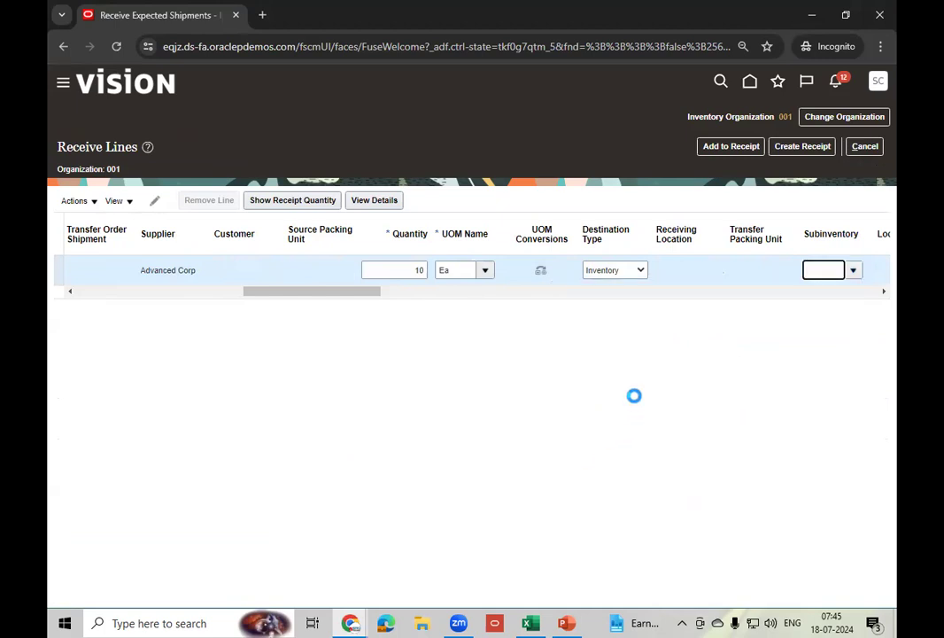
- Create the receipt for PO-164946 and copy the new receipt number 52589
left_click(800, 148)
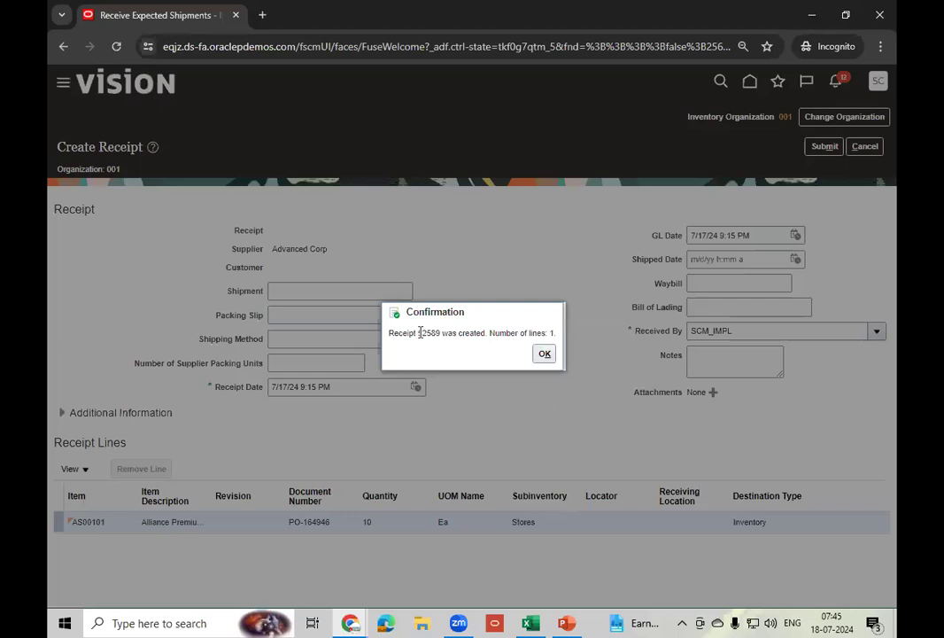
left_click_drag(420, 332, 441, 334)
left_click(545, 355)
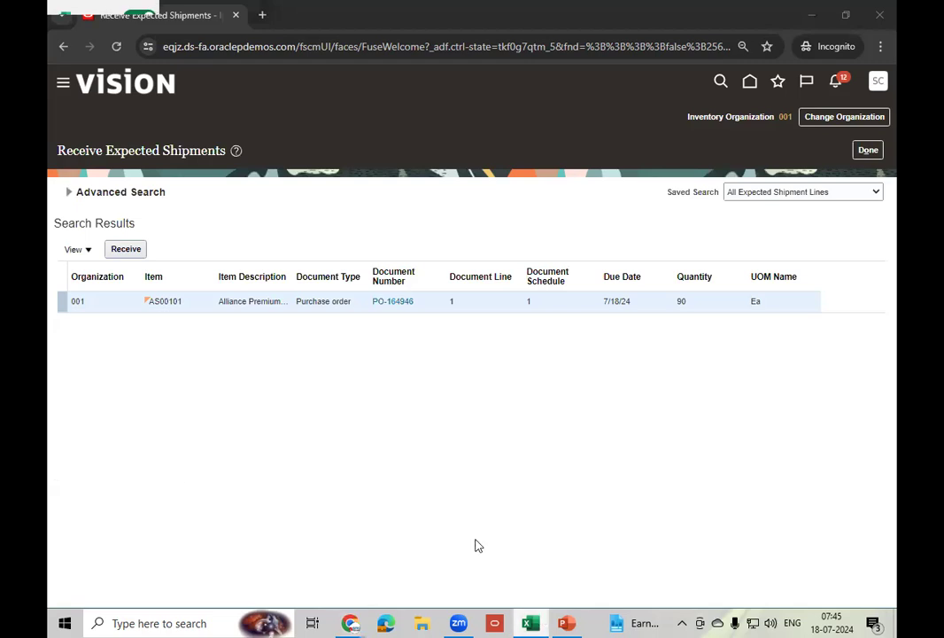
- Record receipt number 52589 in Excel cell A108 and finish the receiving page
key("alt+Tab")
left_click(132, 536)
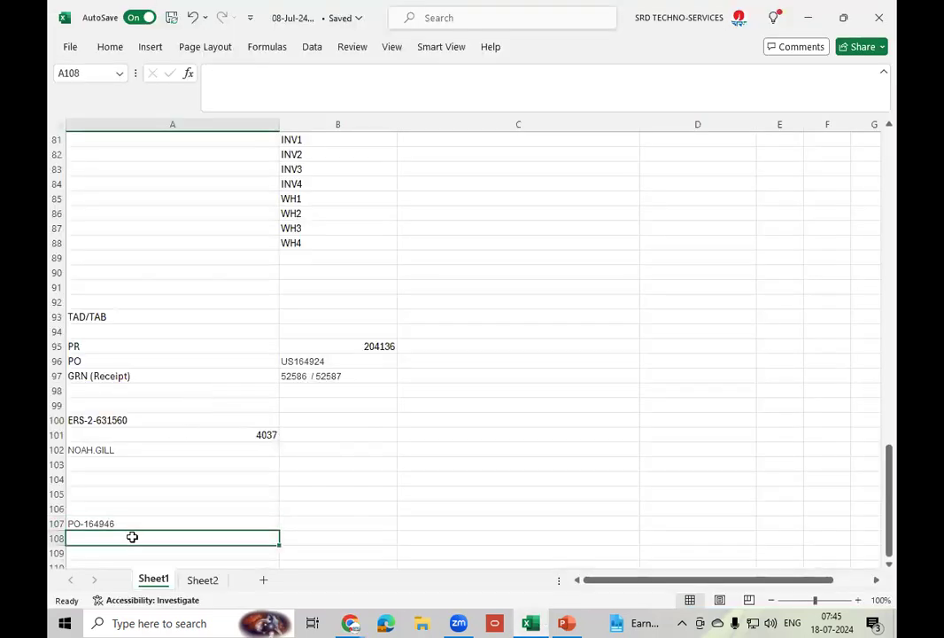
key("ctrl+v")
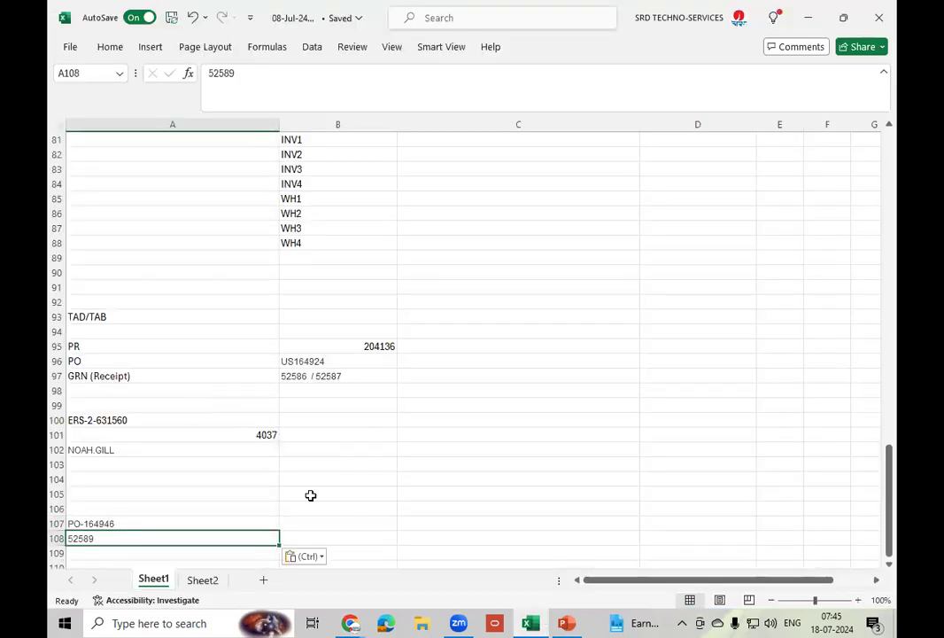
left_click(812, 19)
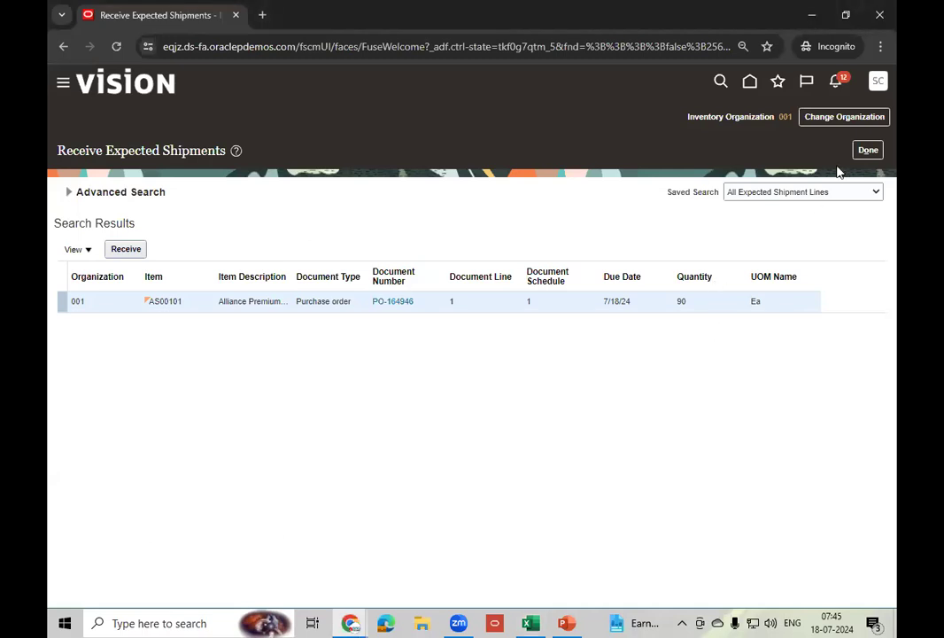
left_click(867, 152)
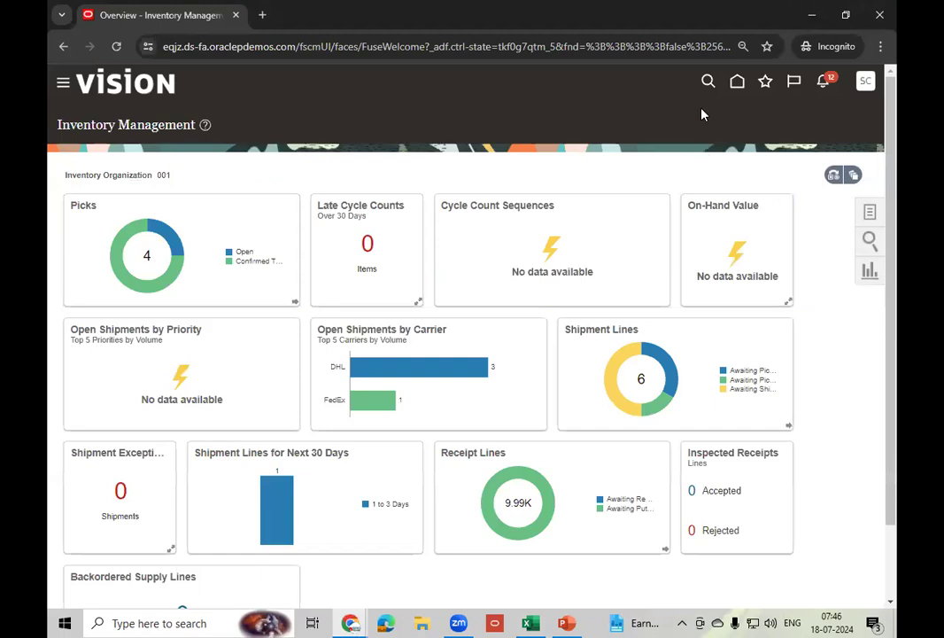
- Go to the home page and open Scheduled Processes from the Tools area
left_click(739, 81)
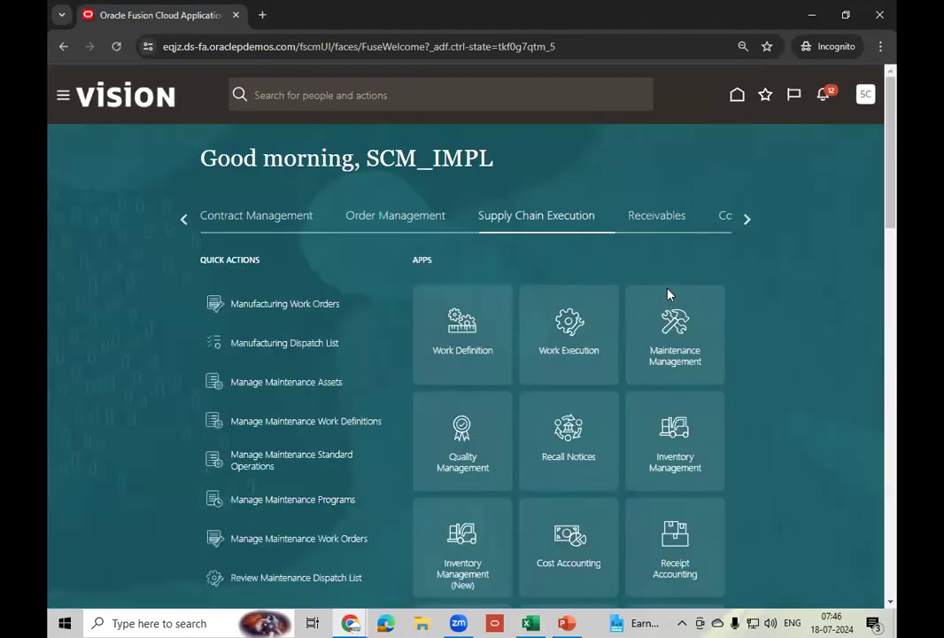
left_click(746, 219)
left_click(746, 219)
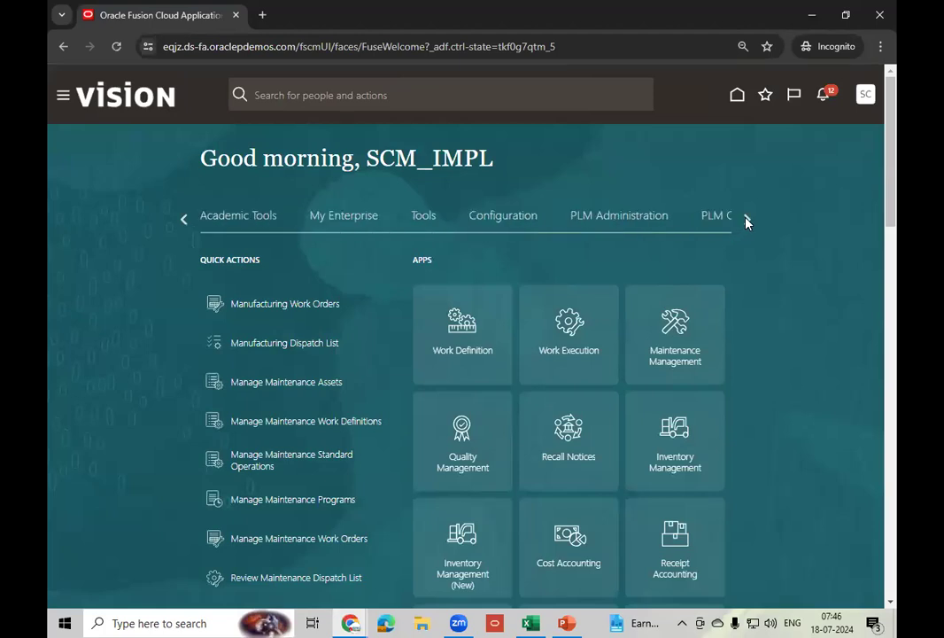
left_click(442, 225)
left_click(681, 371)
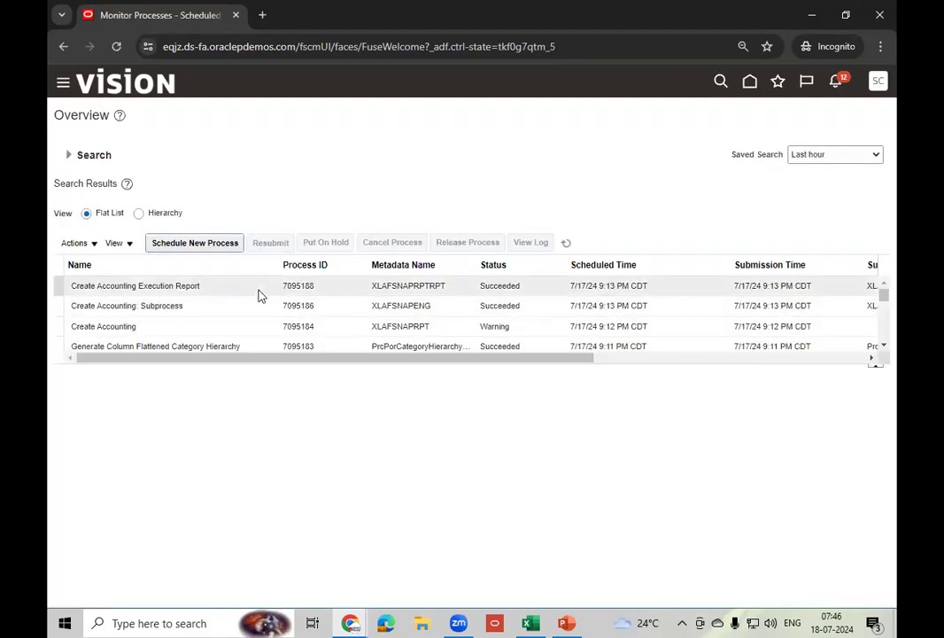
- Submit the Transfer Transactions from Receiving to Costing process and refresh the process list
left_click(197, 244)
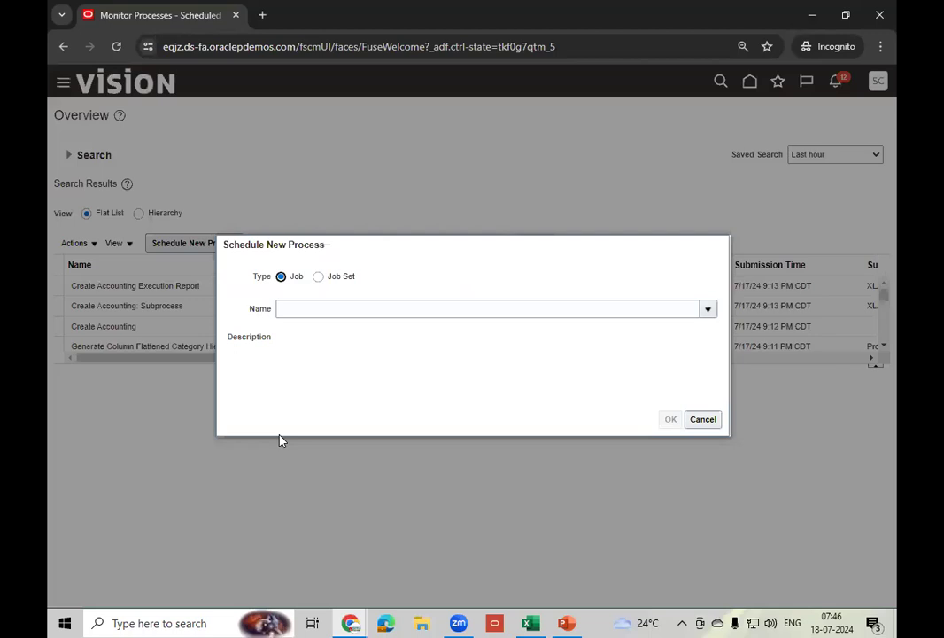
left_click(353, 308)
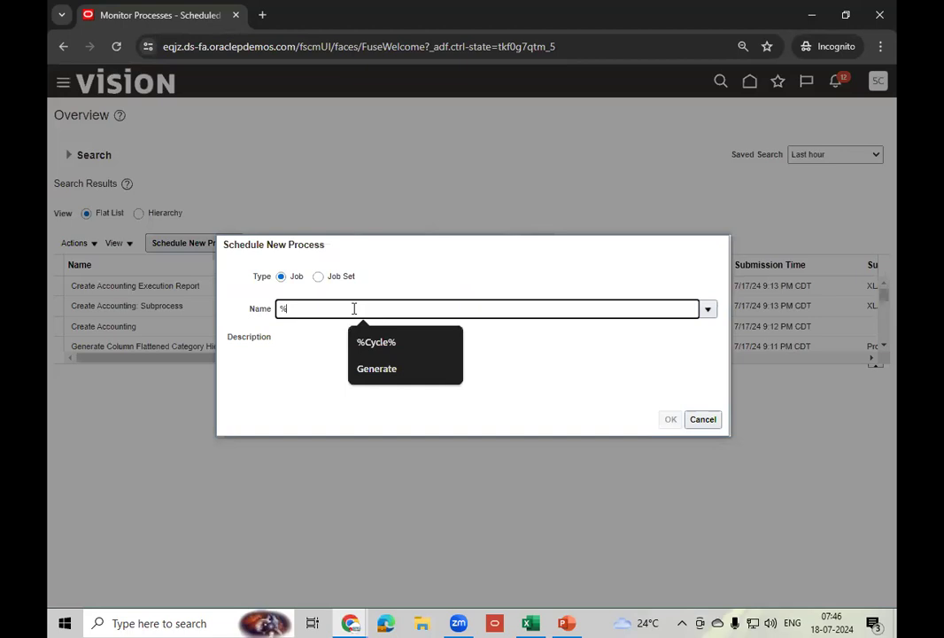
type("Recei%Cost%")
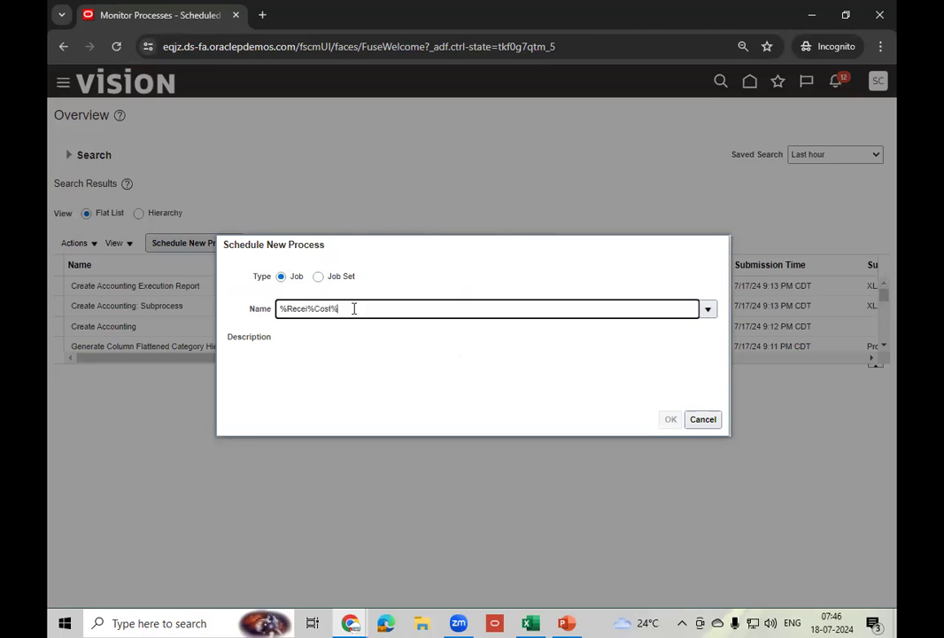
key("Tab")
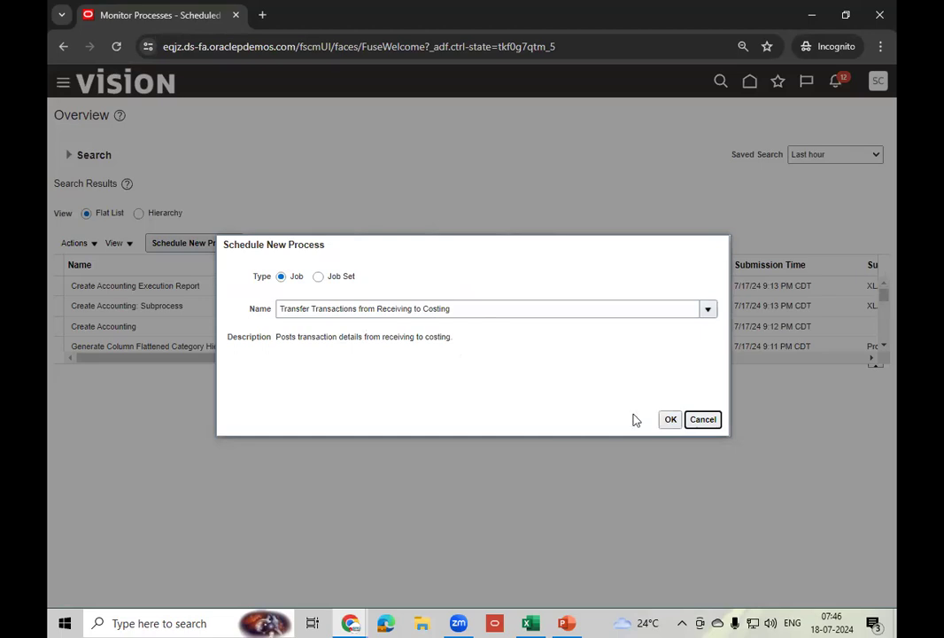
left_click(671, 419)
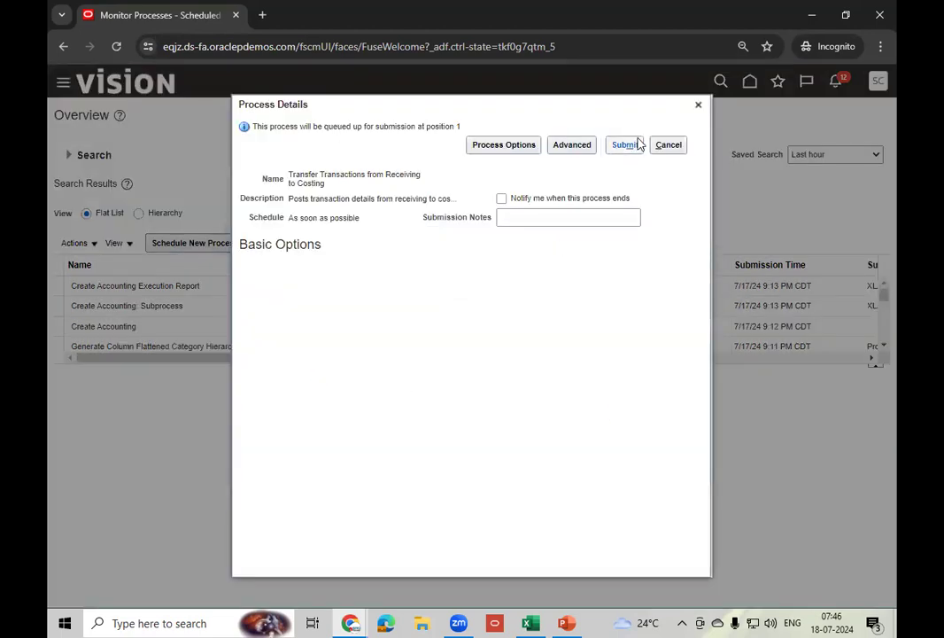
left_click(637, 143)
left_click(622, 235)
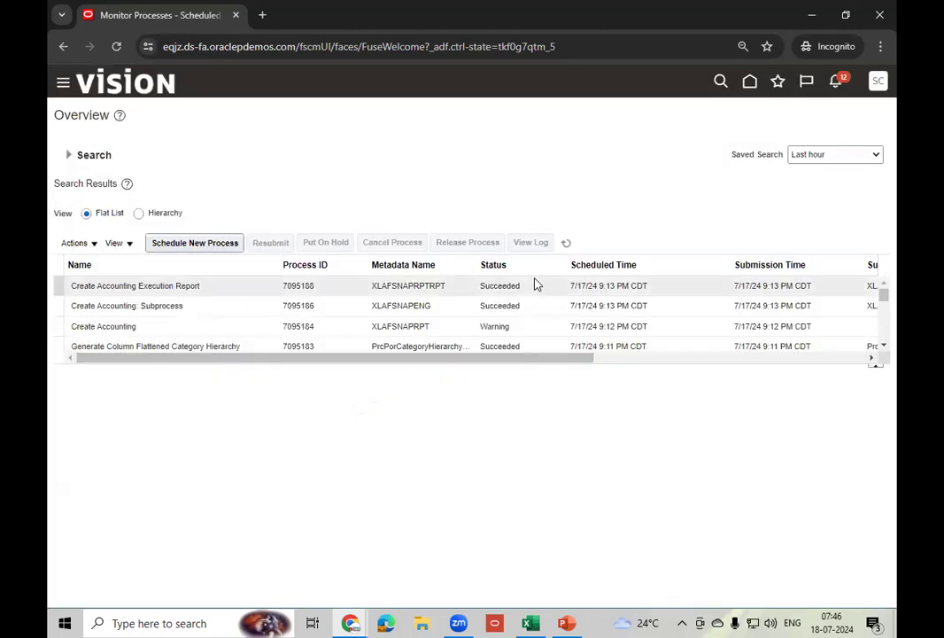
left_click(567, 243)
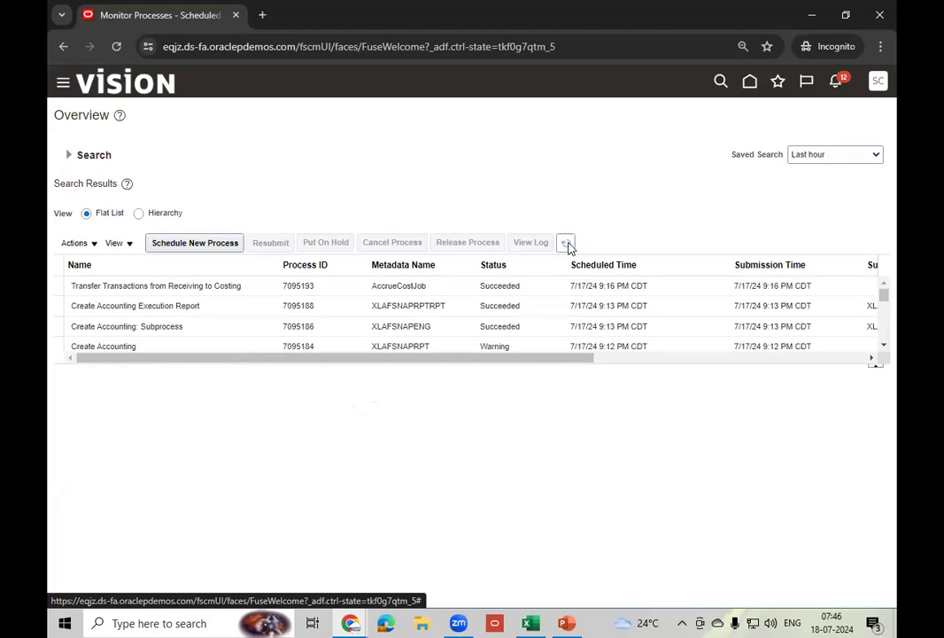
- Schedule a new Transfer Transactions from Inventory to Costing process
left_click(189, 247)
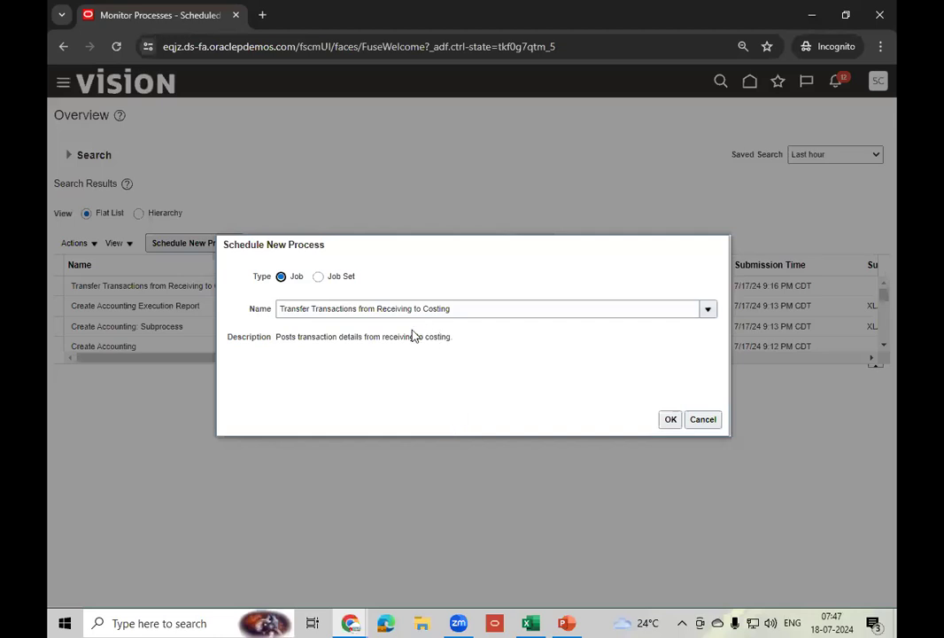
double_click(383, 308)
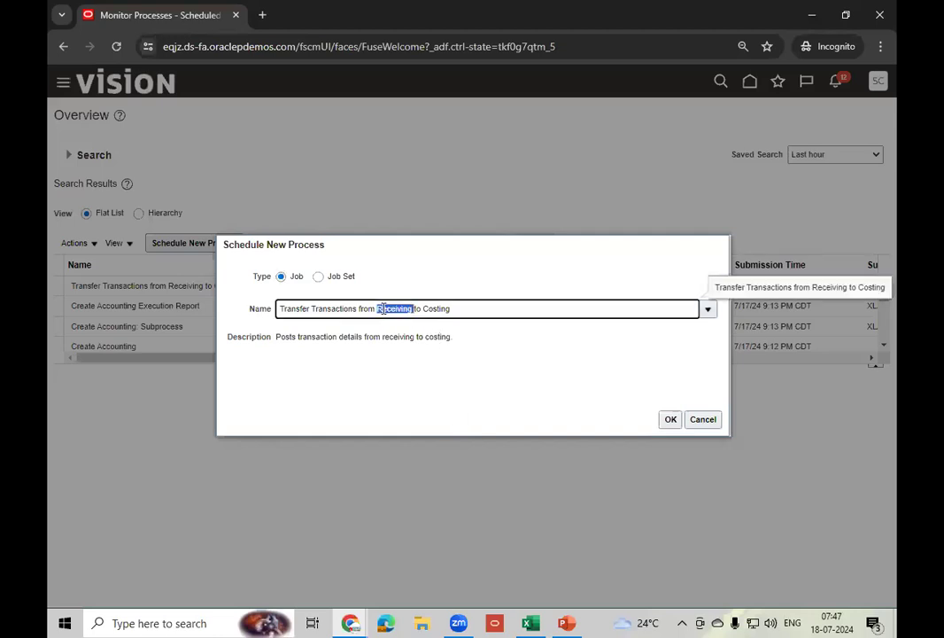
type("inv")
type("en")
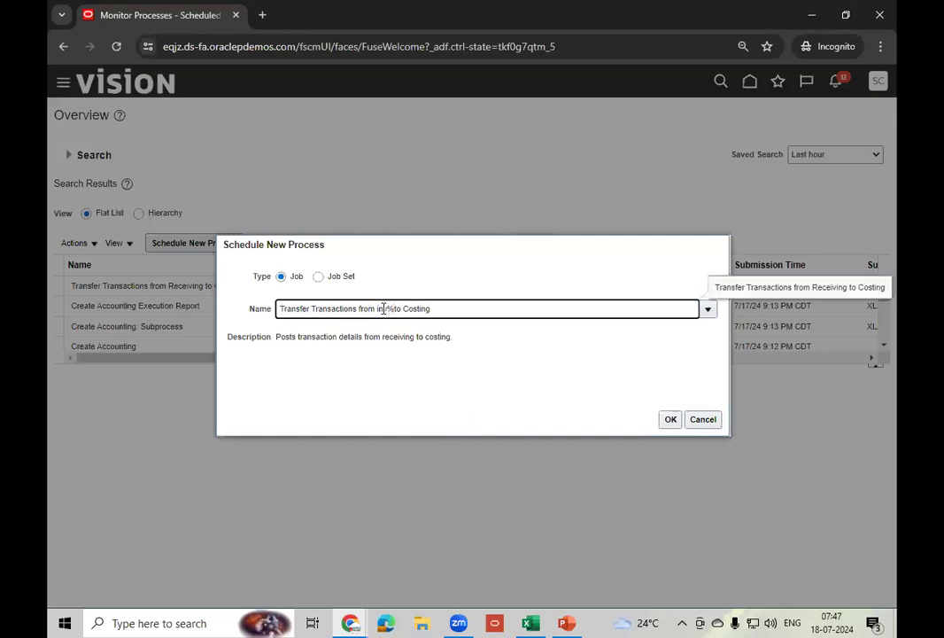
key("Tab")
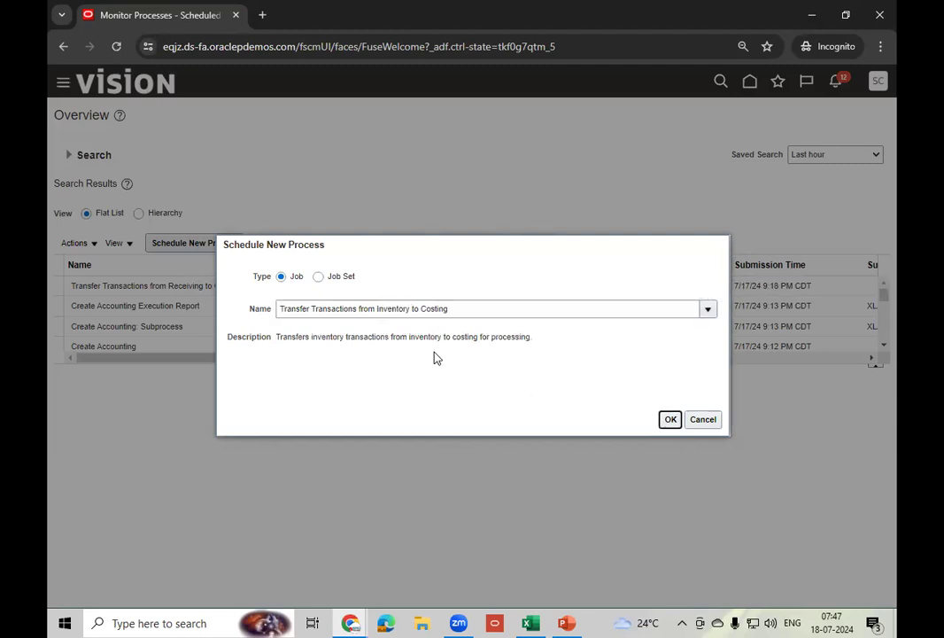
left_click(671, 419)
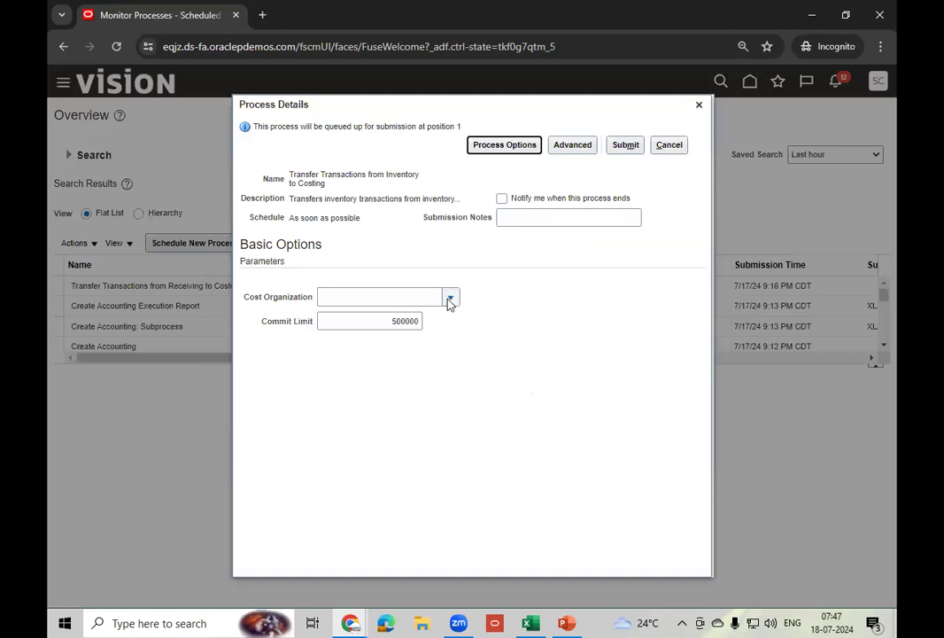
- Set the cost organization to US Operations and submit the job
left_click(449, 299)
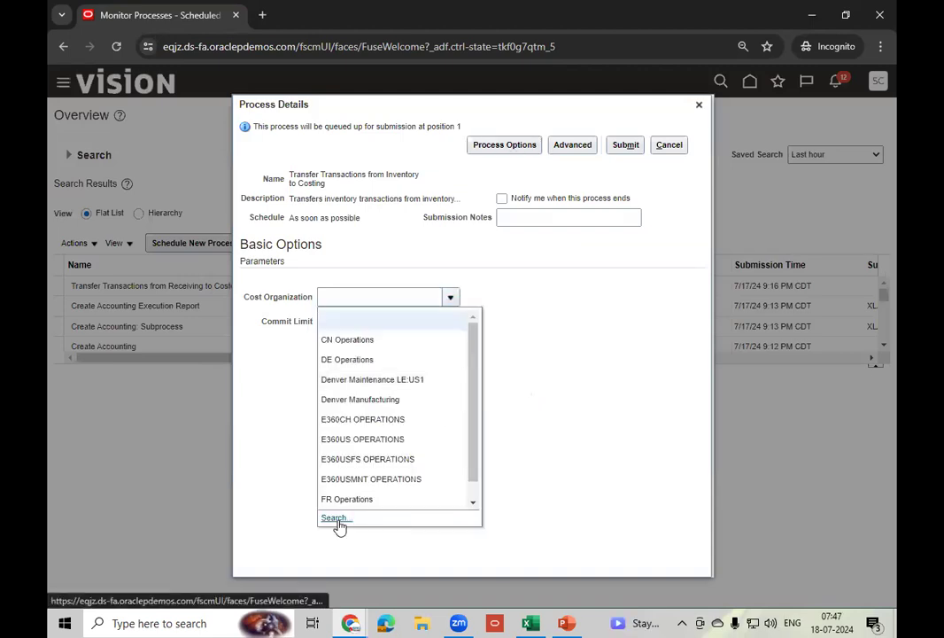
left_click(335, 518)
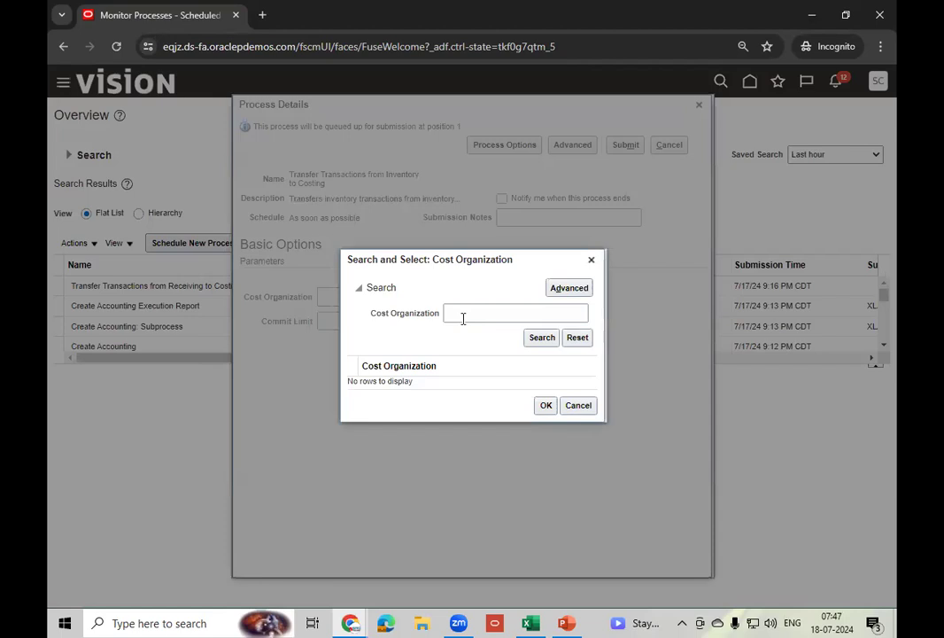
left_click(462, 314)
type("US")
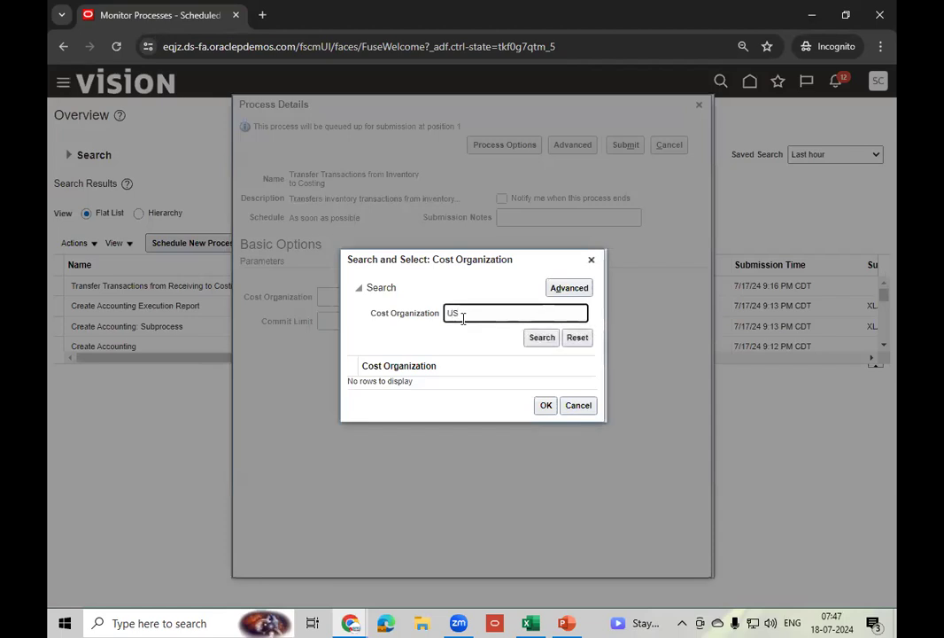
left_click(541, 338)
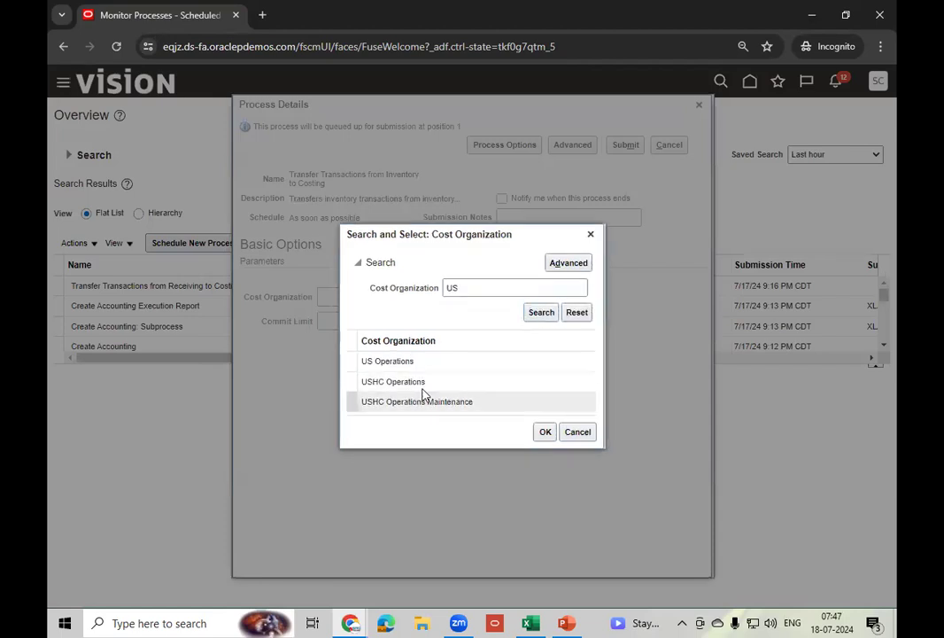
left_click(432, 365)
left_click(544, 432)
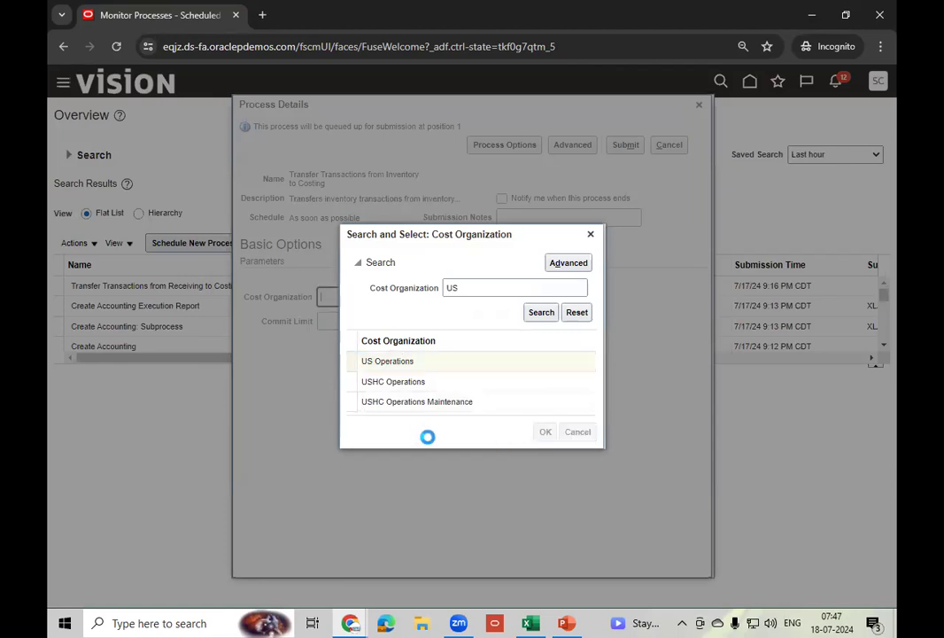
left_click(626, 146)
left_click(622, 234)
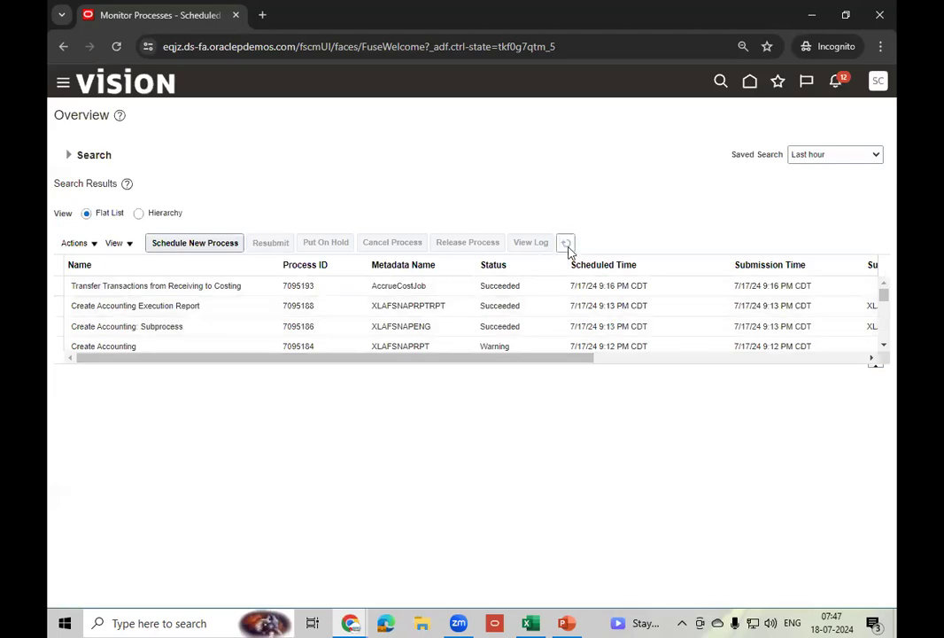
- Refresh the process list until job 7095194 shows Succeeded, then return home
left_click(566, 244)
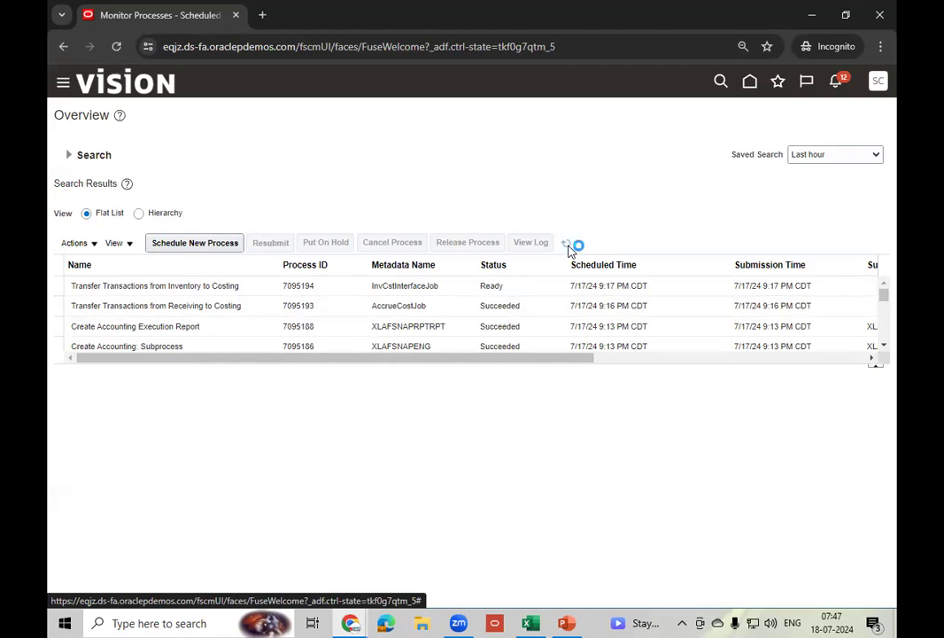
left_click(569, 249)
left_click(569, 249)
left_click(750, 83)
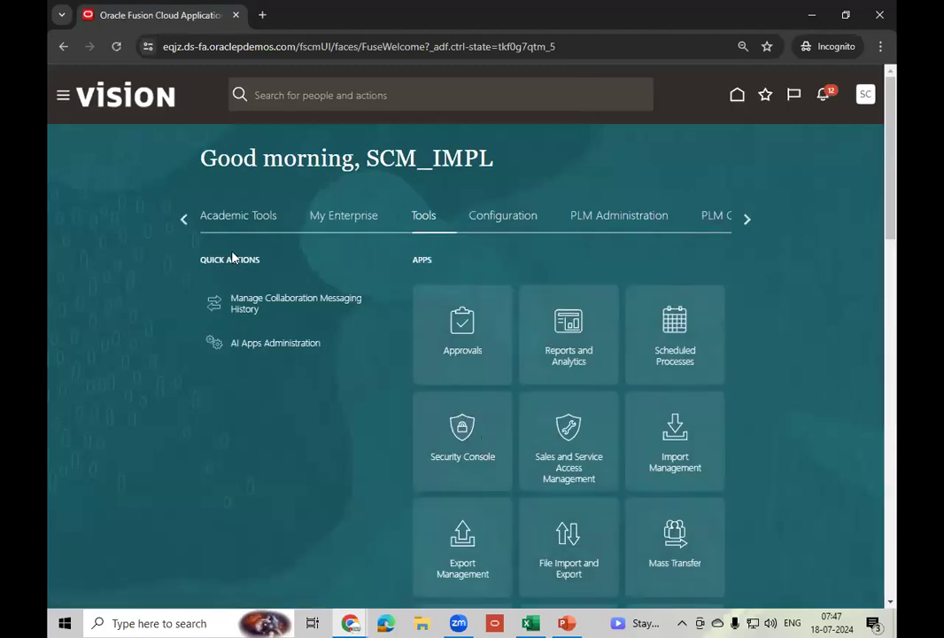
- Open Create Receipt Accounting Distributions from the Supply Chain Execution Receipt Accounting work area
left_click(184, 220)
left_click(184, 220)
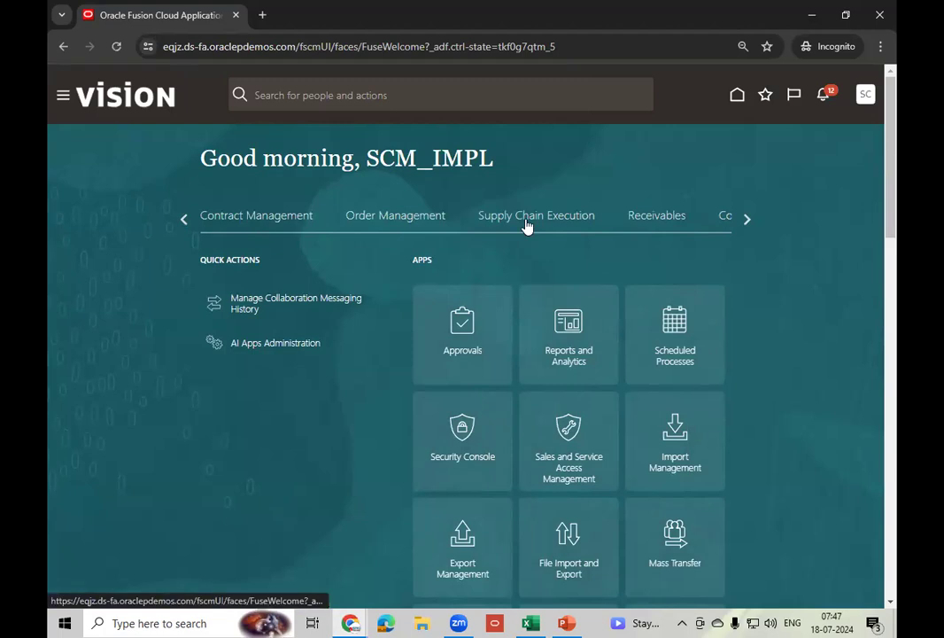
left_click(526, 222)
left_click(684, 578)
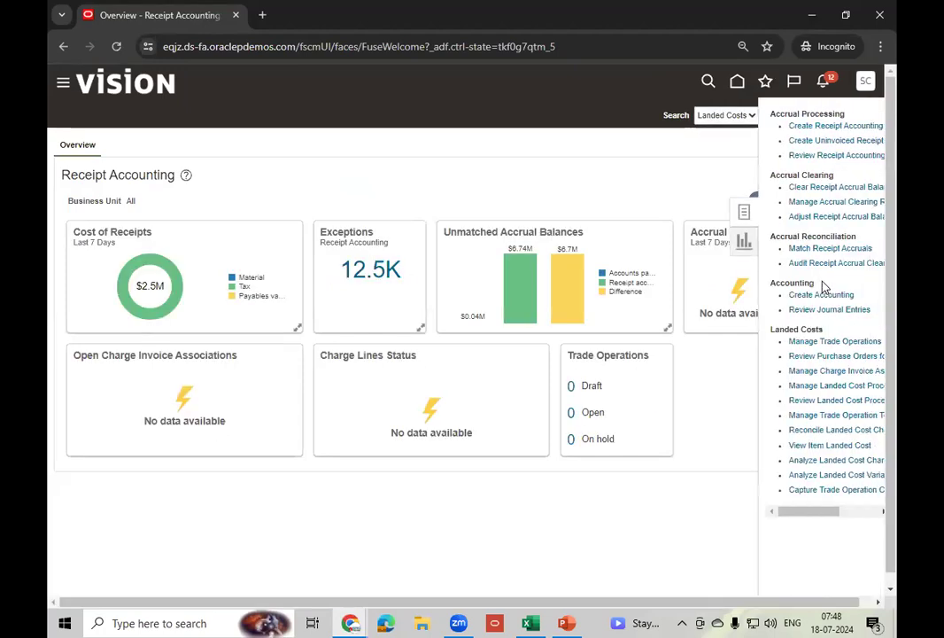
left_click(837, 126)
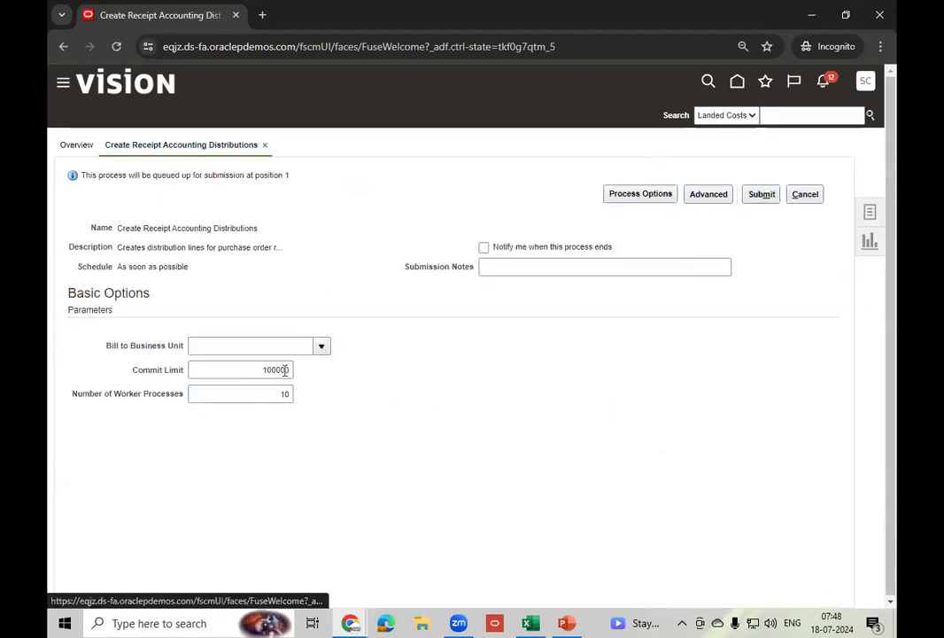
- Set Bill to Business Unit to US1 Business Unit and submit the process
left_click(323, 350)
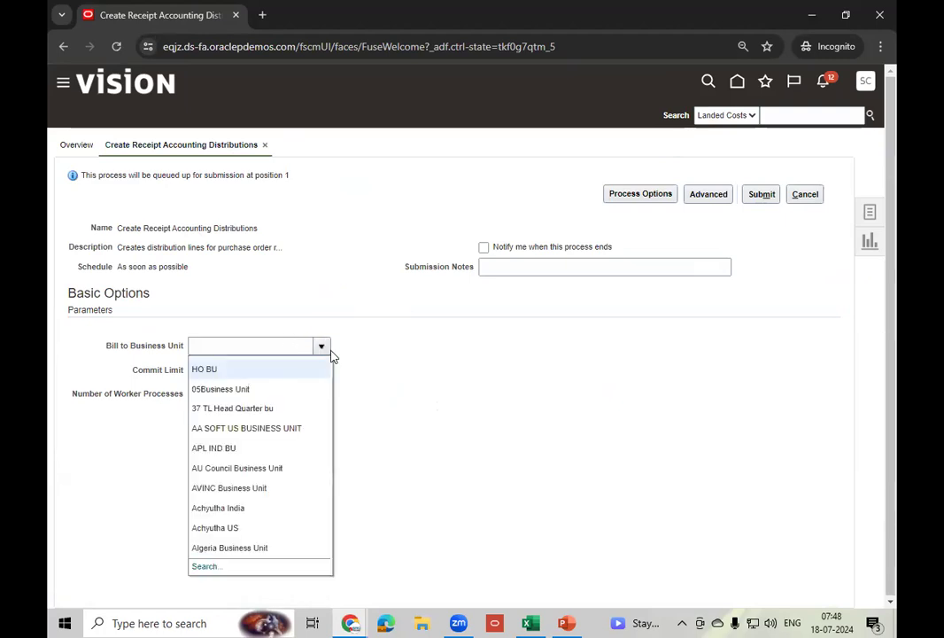
left_click(205, 567)
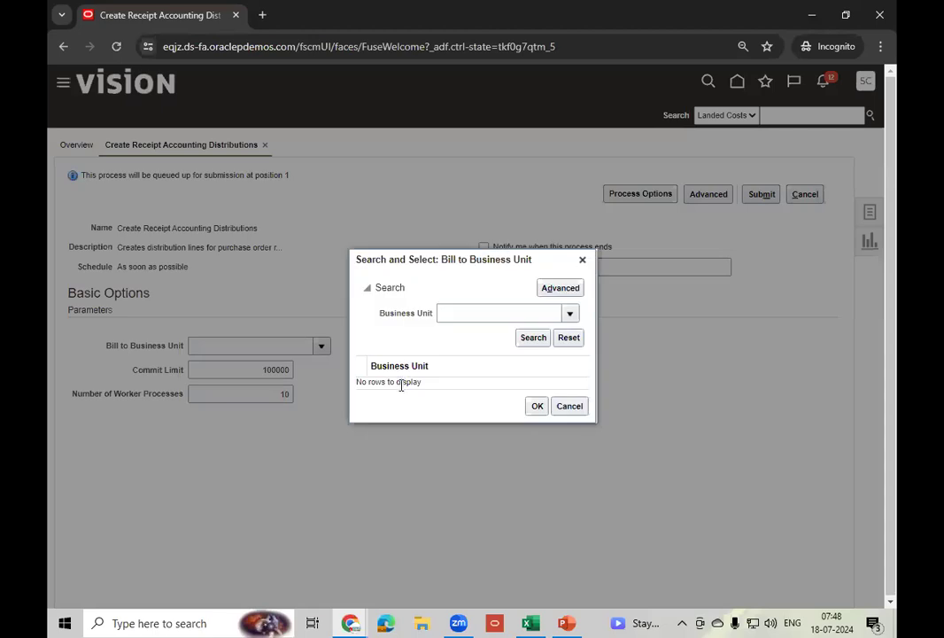
left_click(463, 313)
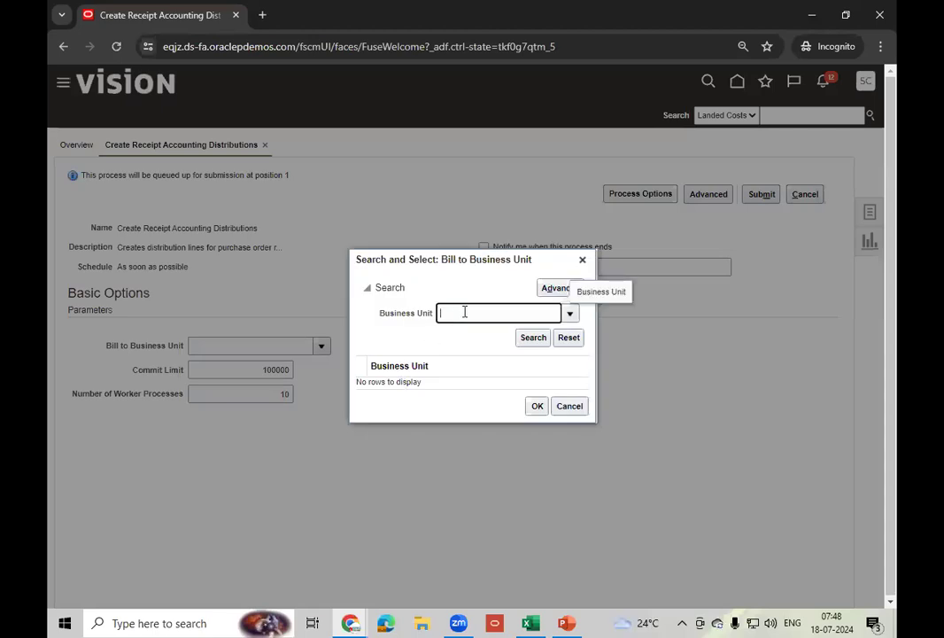
left_click(534, 340)
left_click(482, 373)
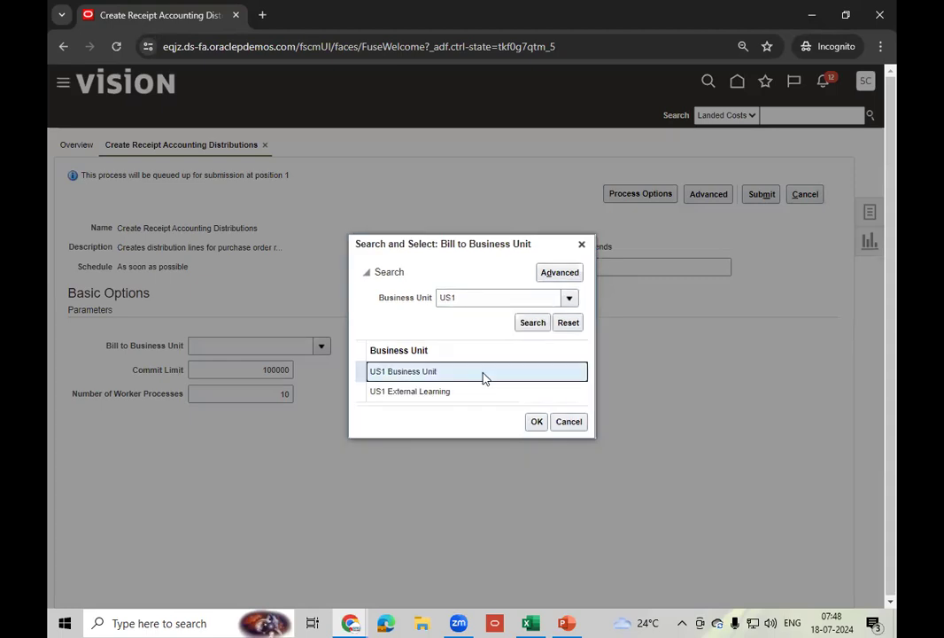
left_click(537, 422)
left_click(761, 194)
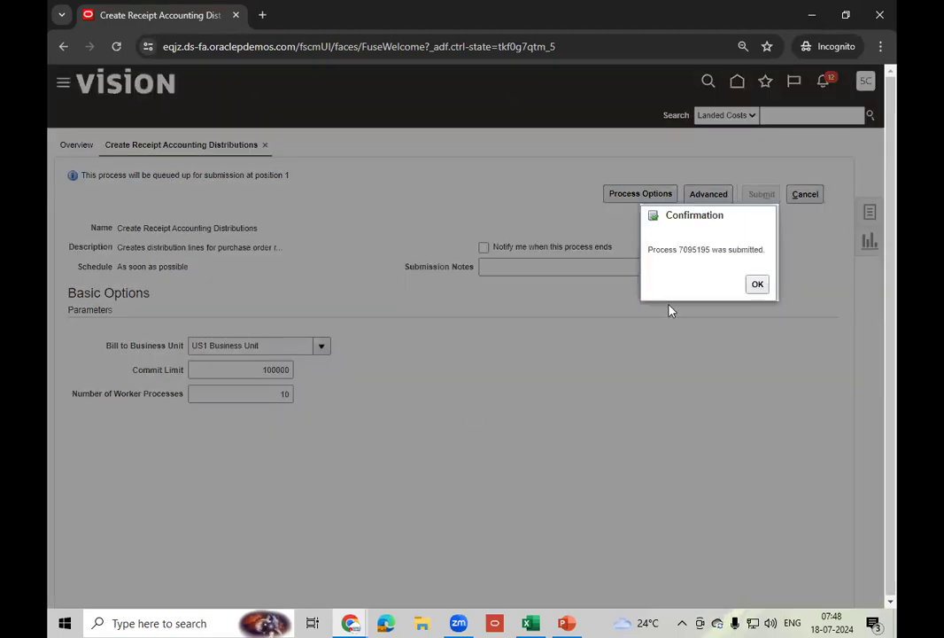
left_click(752, 288)
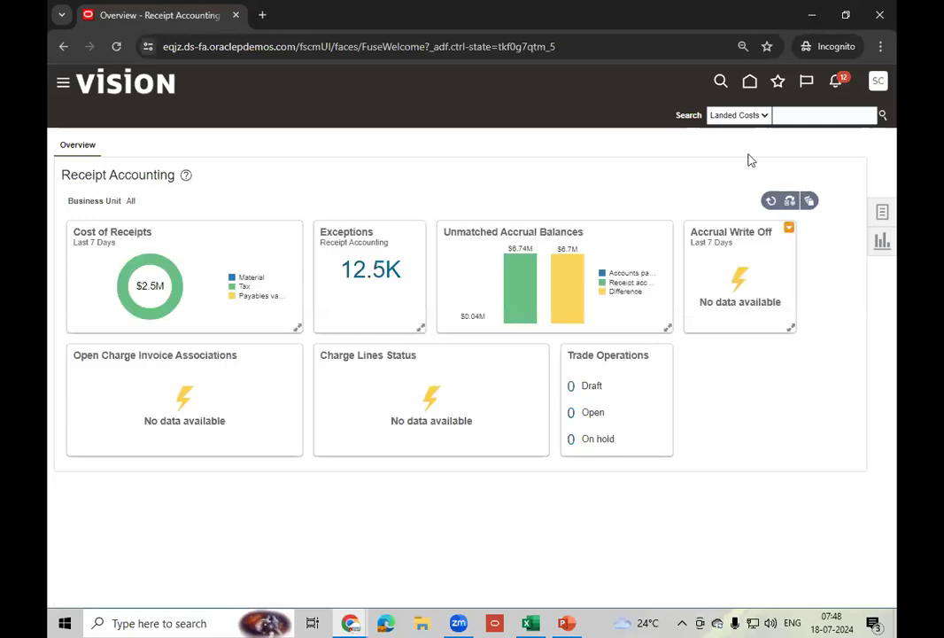
- Go back home and open Scheduled Processes from the Tools area
left_click(752, 81)
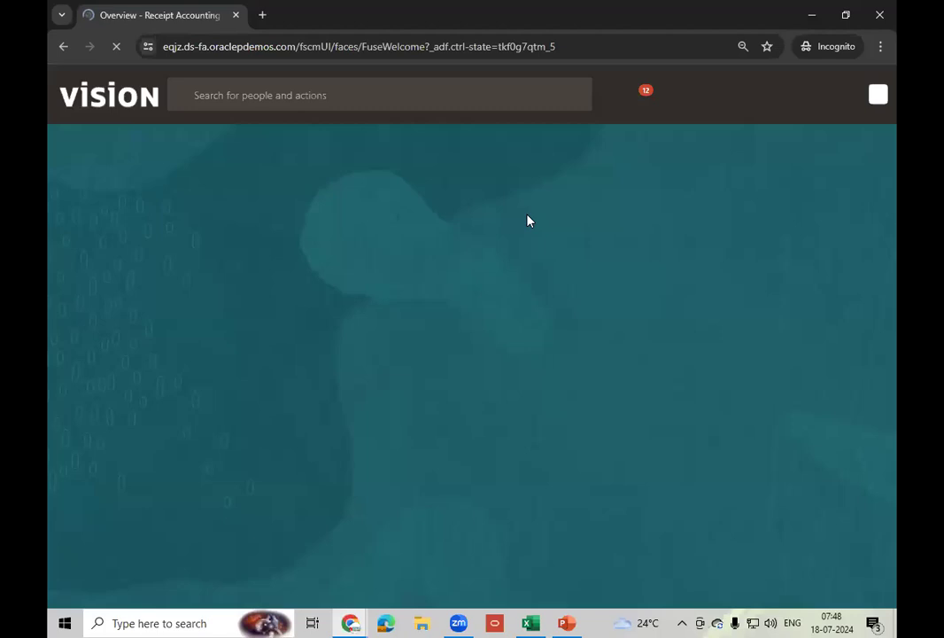
left_click(747, 219)
left_click(746, 220)
left_click(747, 220)
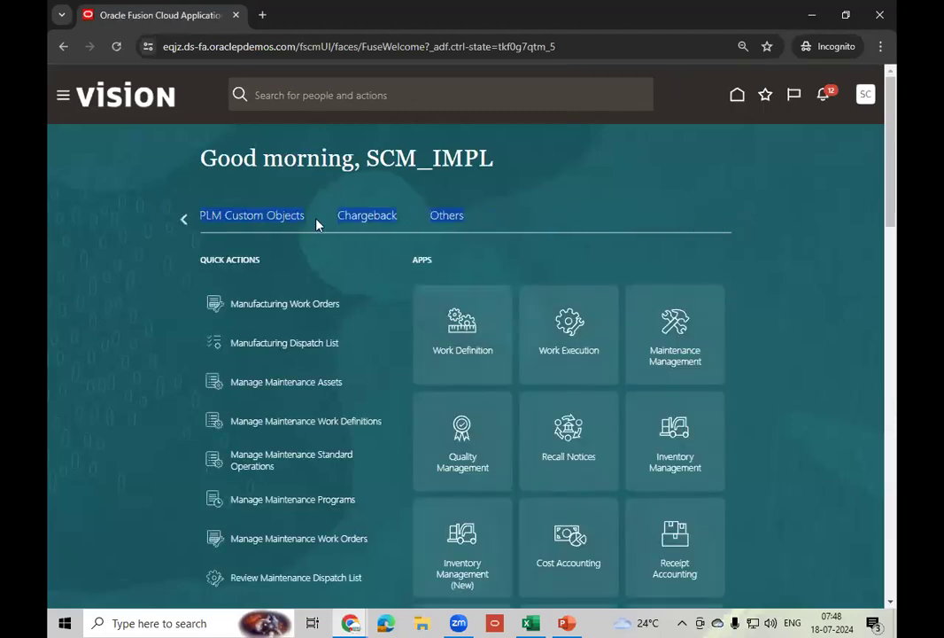
left_click(187, 219)
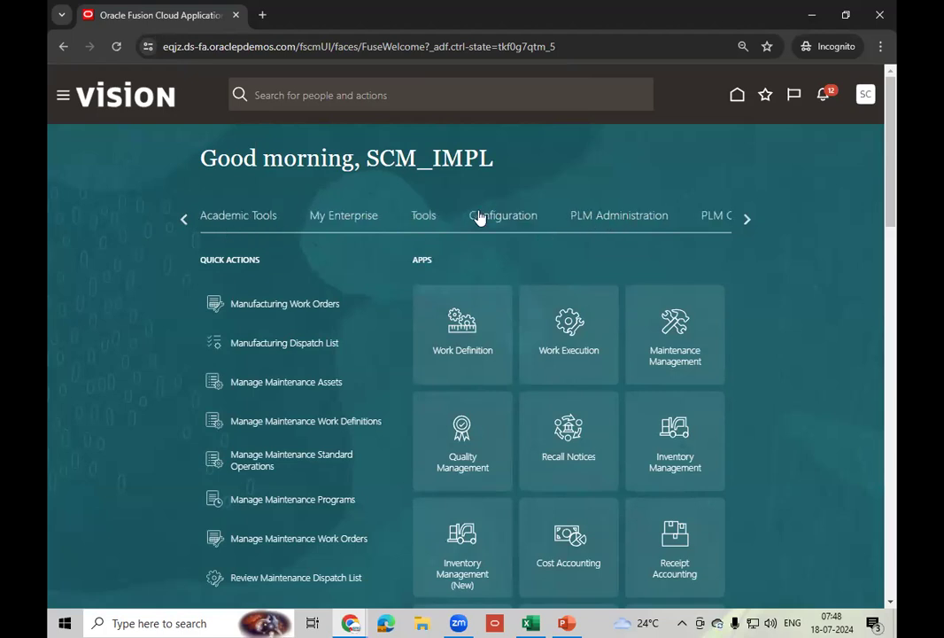
left_click(425, 218)
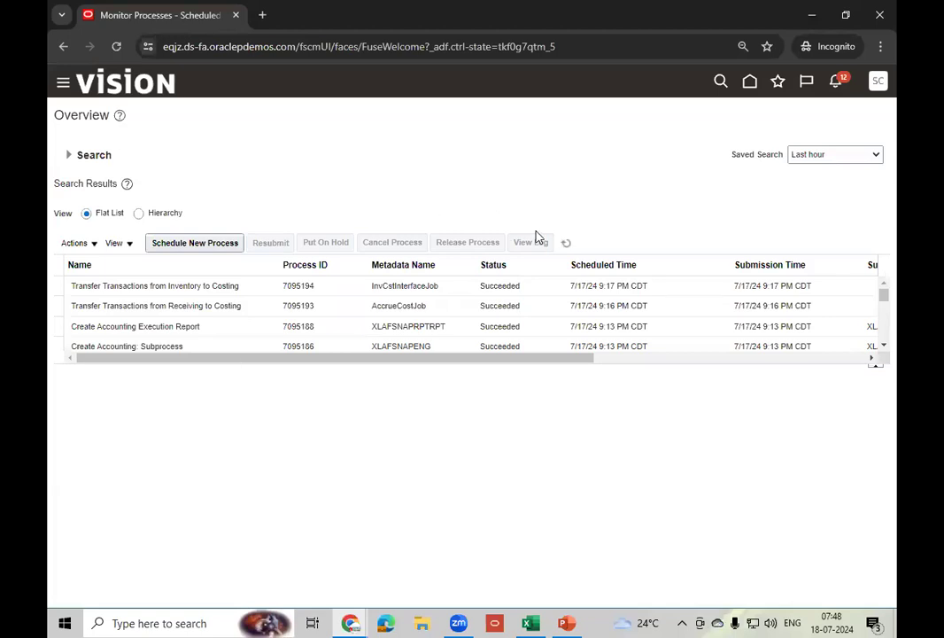
- Refresh until processes 7095195 and 7095201 show Succeeded, then return home
left_click(567, 247)
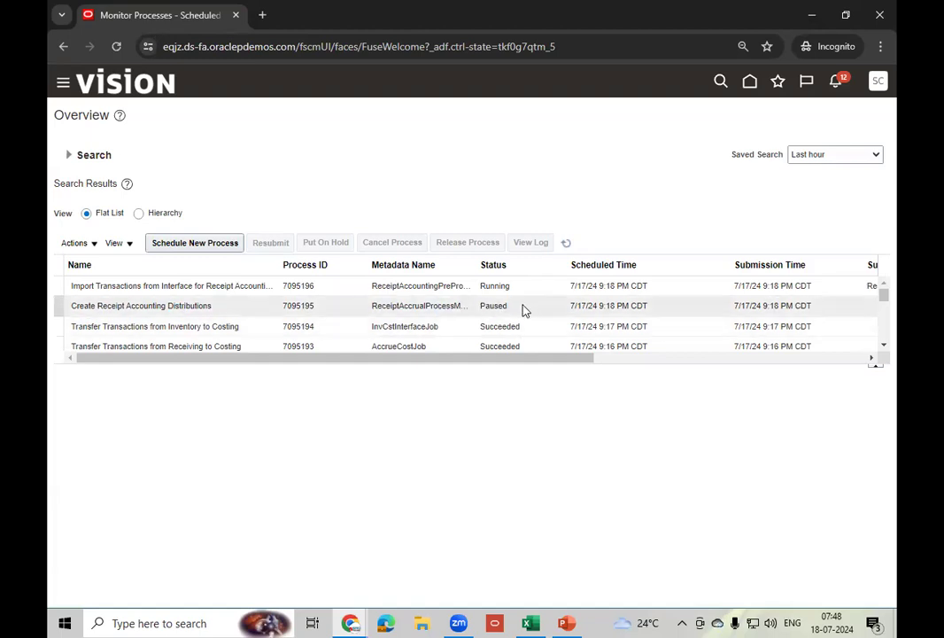
left_click(565, 243)
left_click(567, 243)
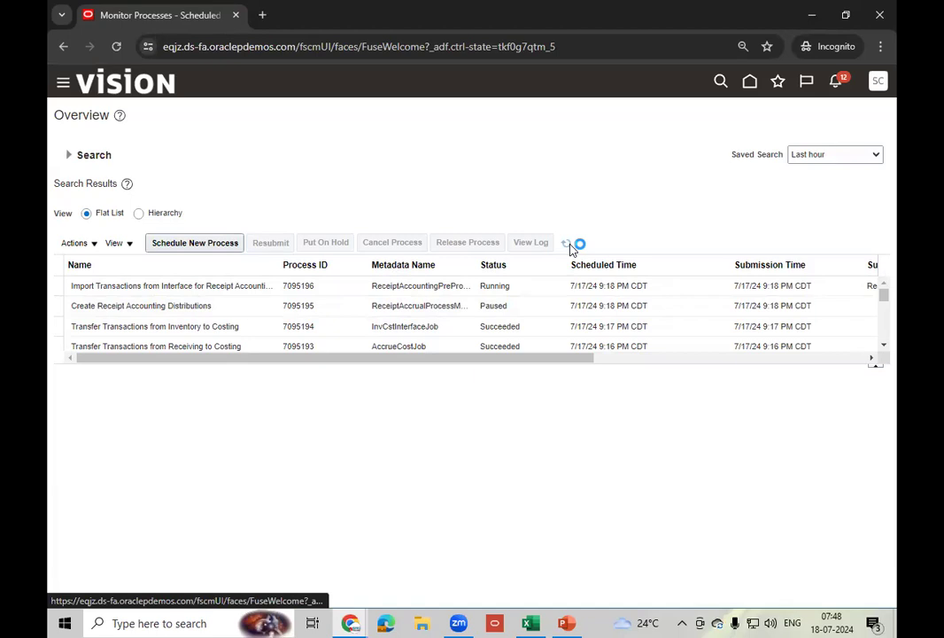
left_click(527, 307)
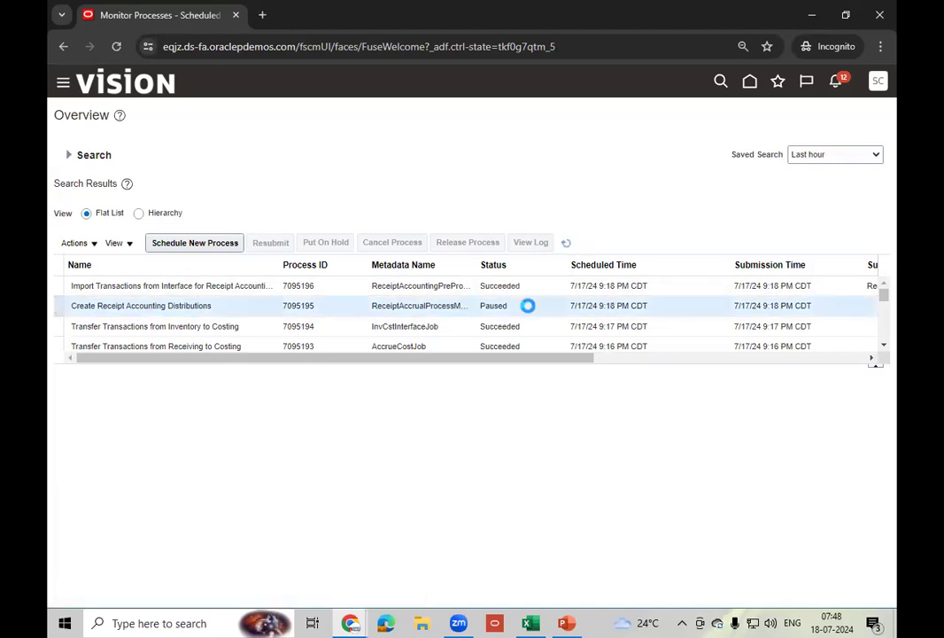
left_click(566, 243)
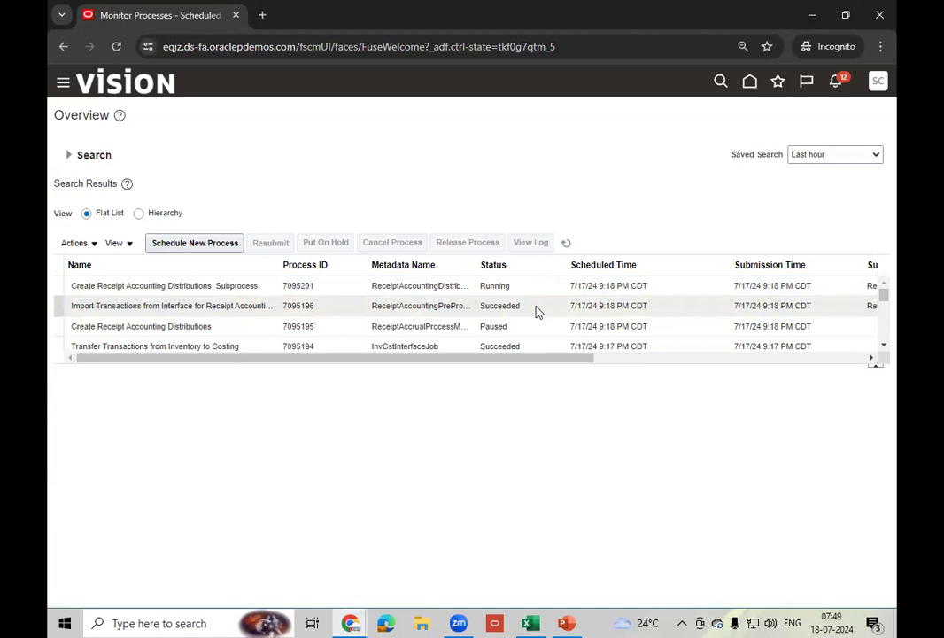
left_click(535, 326)
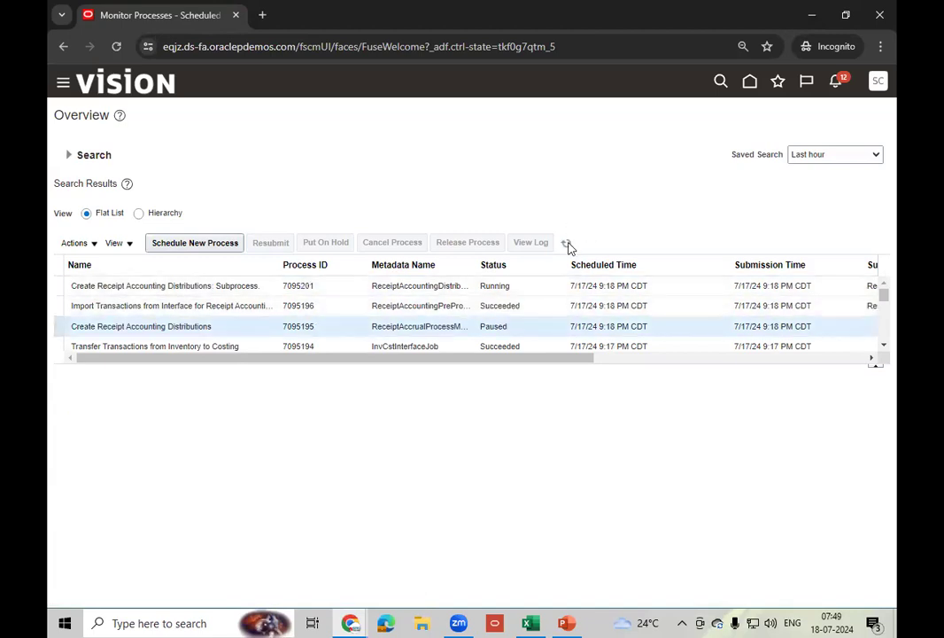
left_click(566, 244)
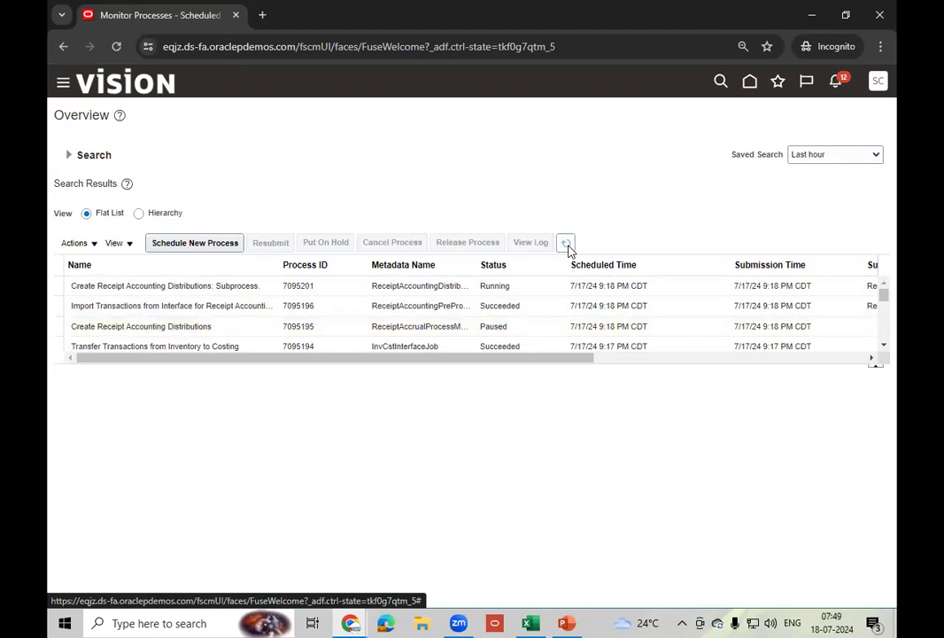
left_click(567, 247)
left_click(568, 248)
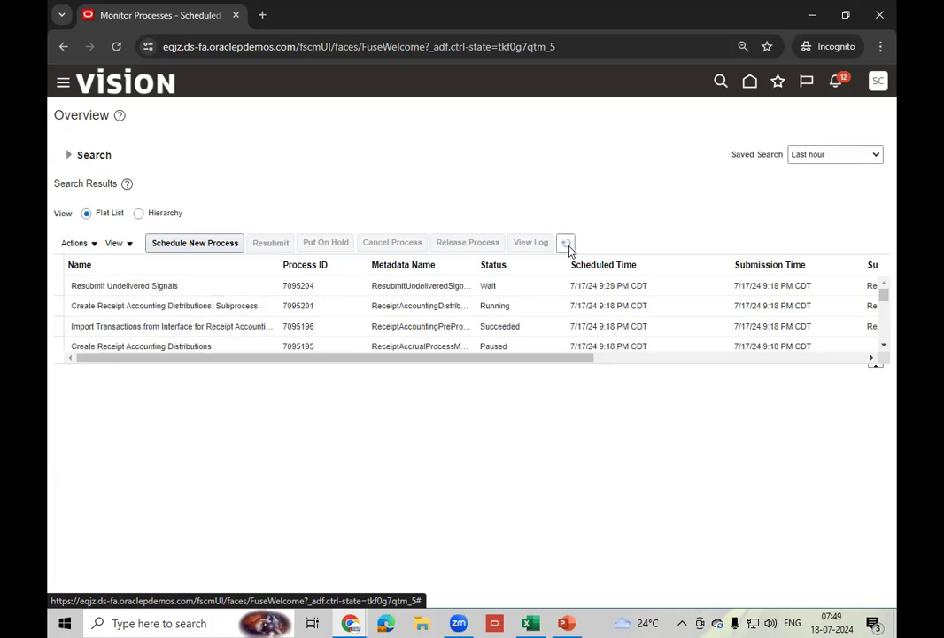
left_click(567, 248)
left_click(568, 245)
left_click(568, 246)
left_click(568, 246)
left_click(567, 246)
left_click(569, 249)
left_click(570, 249)
left_click(570, 249)
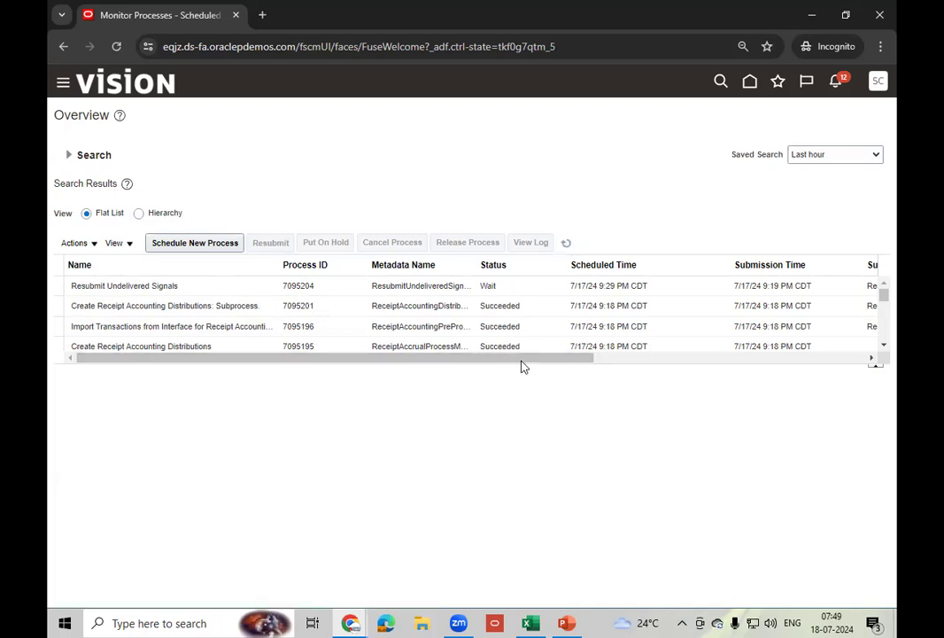
left_click(749, 80)
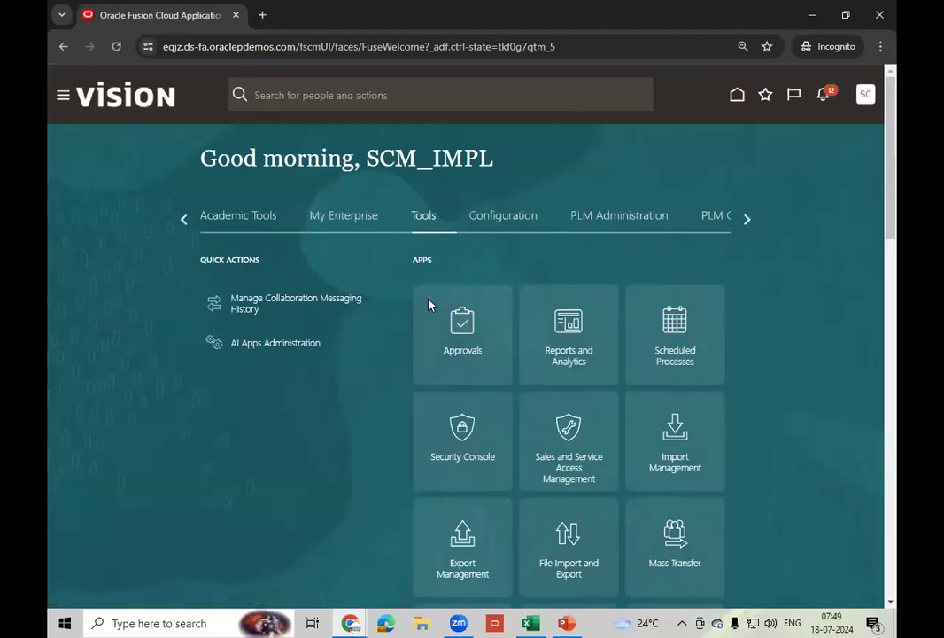
- Open Review Receipt Accounting Distributions from the Receipt Accounting tasks
left_click(189, 228)
left_click(189, 226)
left_click(189, 224)
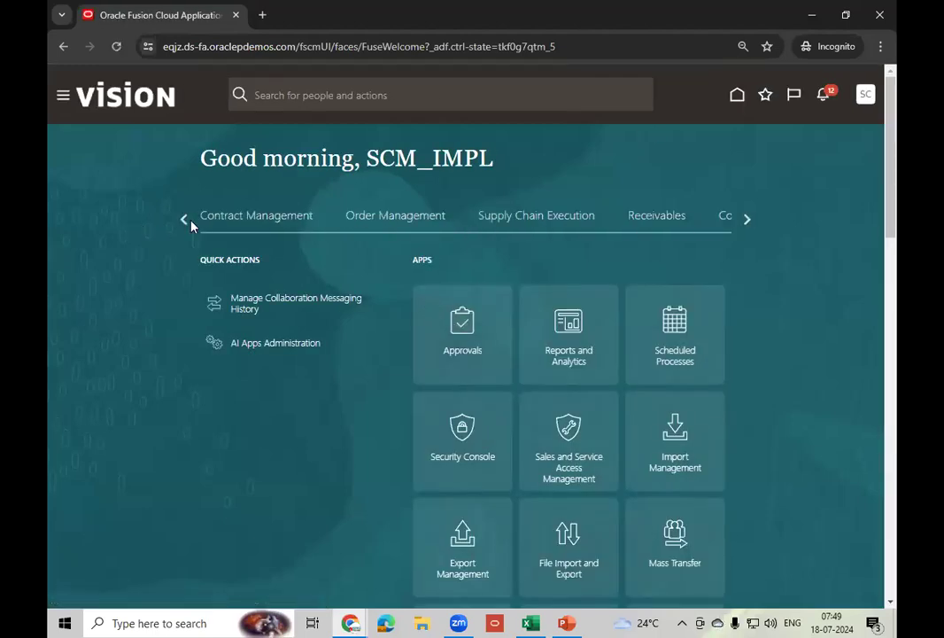
left_click(538, 218)
left_click(718, 565)
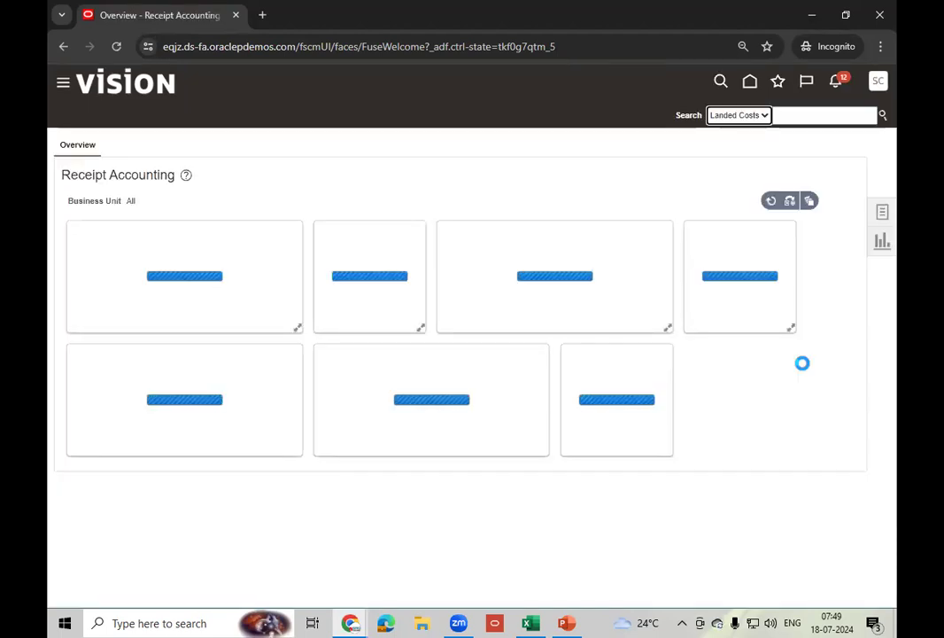
left_click(883, 215)
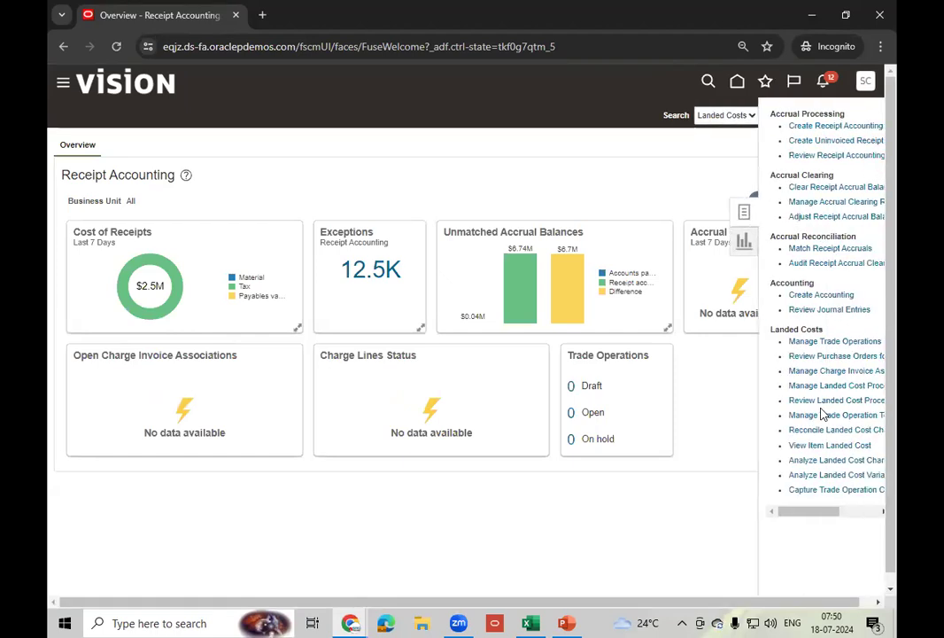
left_click(837, 155)
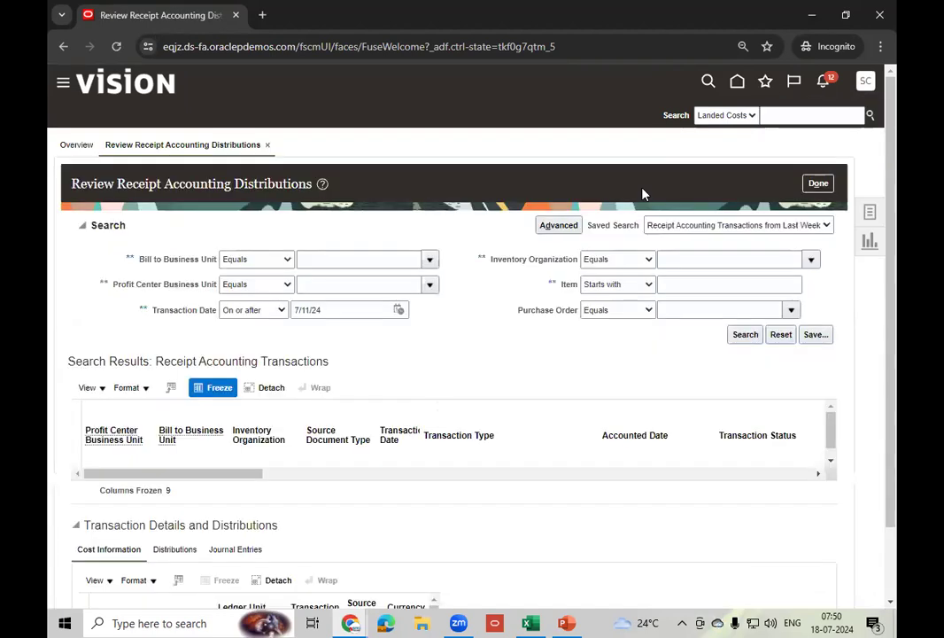
- Search receipt transactions for US1 Business Unit and item AS00101
left_click(434, 262)
left_click(313, 481)
left_click(493, 321)
type("US1")
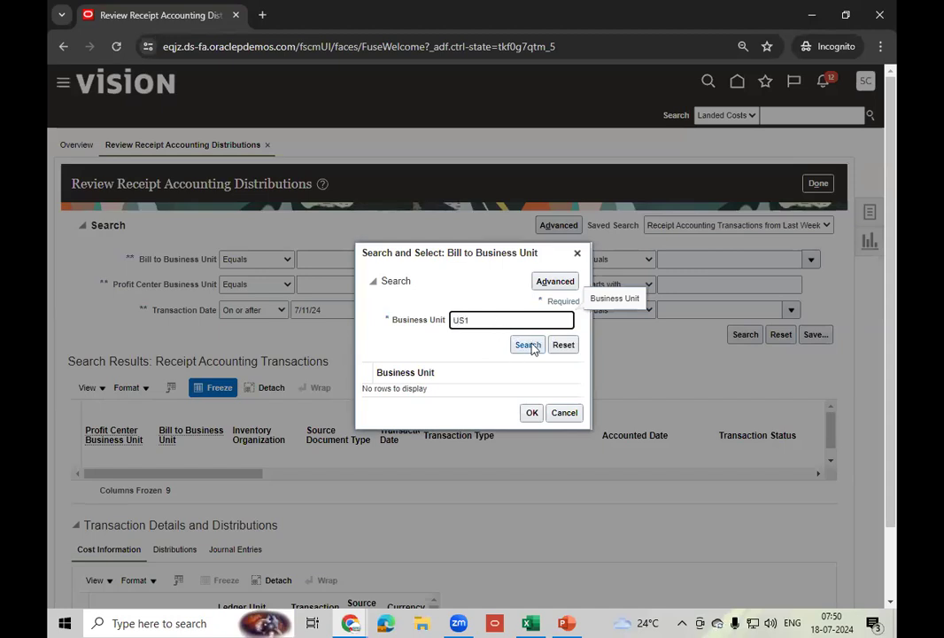
left_click(530, 345)
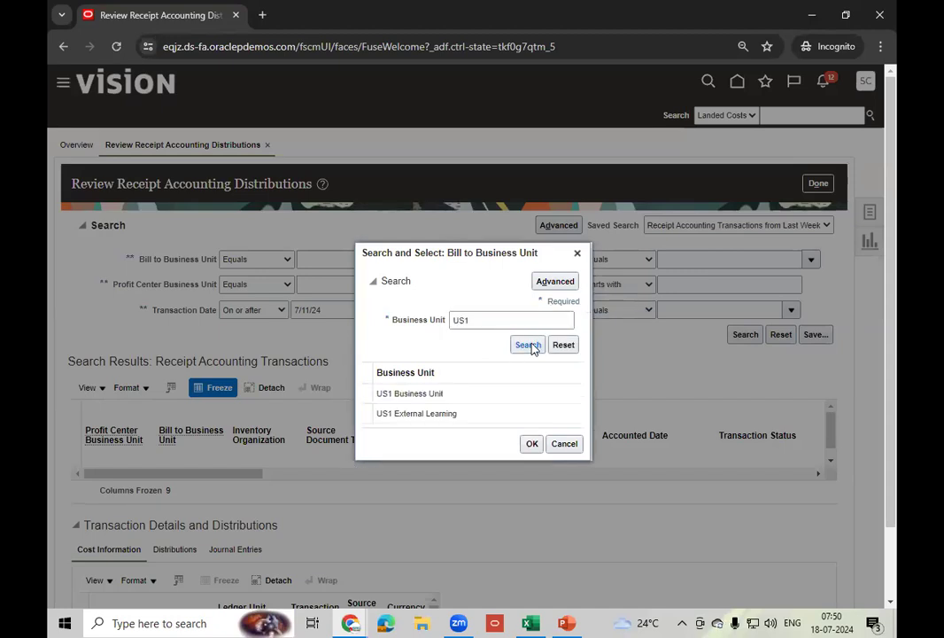
left_click(474, 379)
left_click(530, 427)
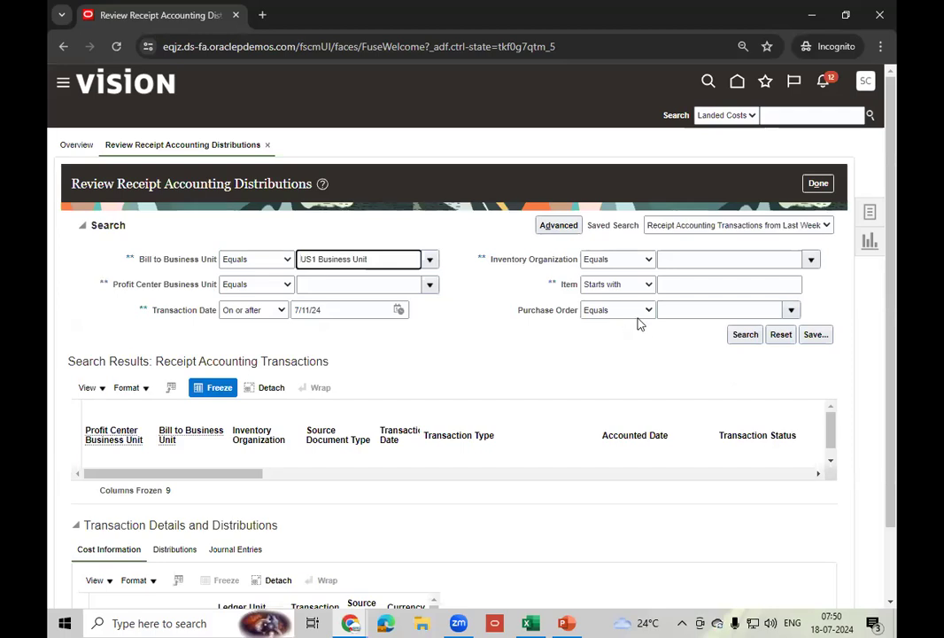
left_click(779, 284)
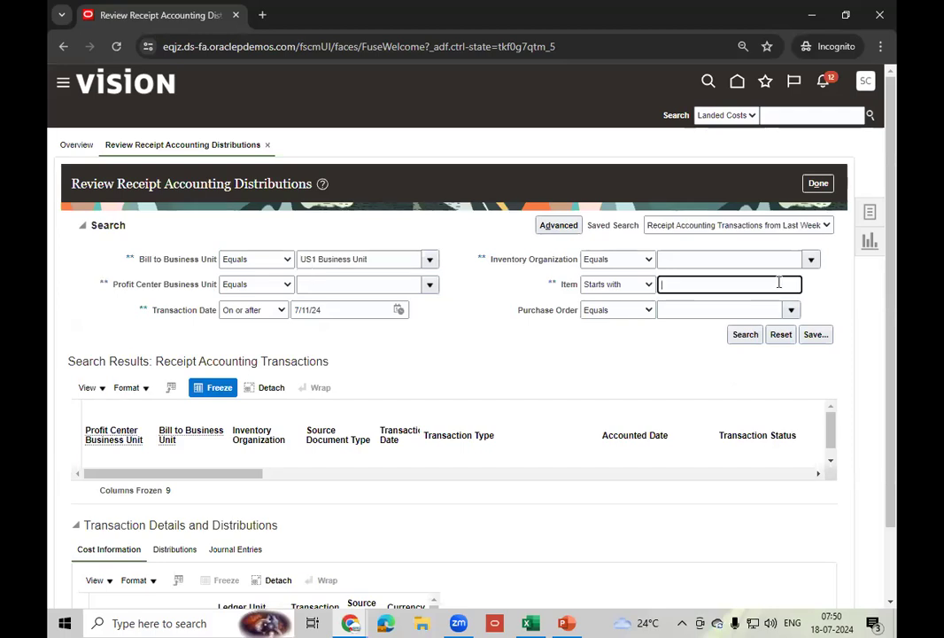
type("AS00101")
left_click(746, 335)
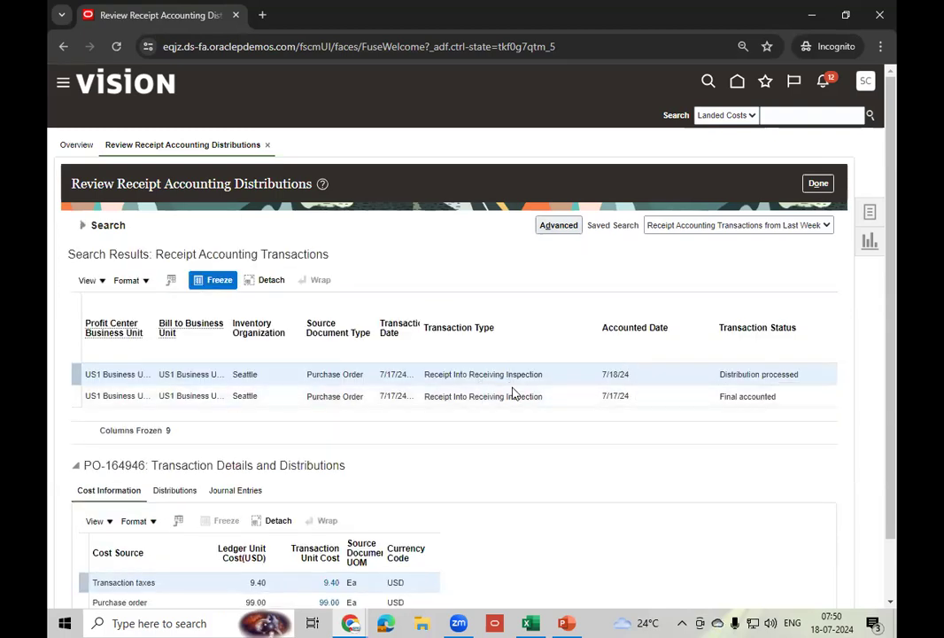
- Check the creation and update history of the Final accounted receipt transaction
left_click(570, 372)
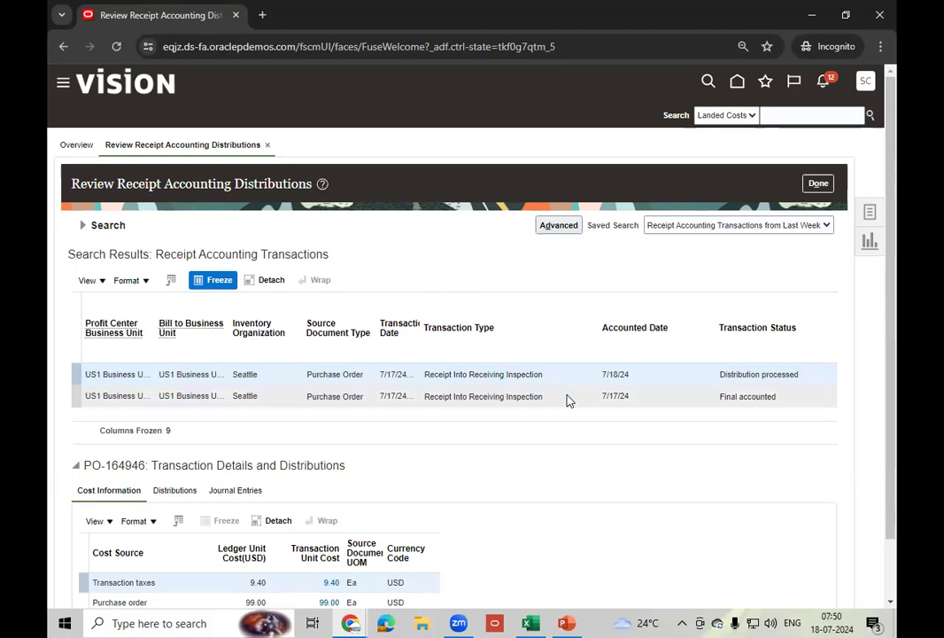
left_click(566, 396)
left_click(103, 281)
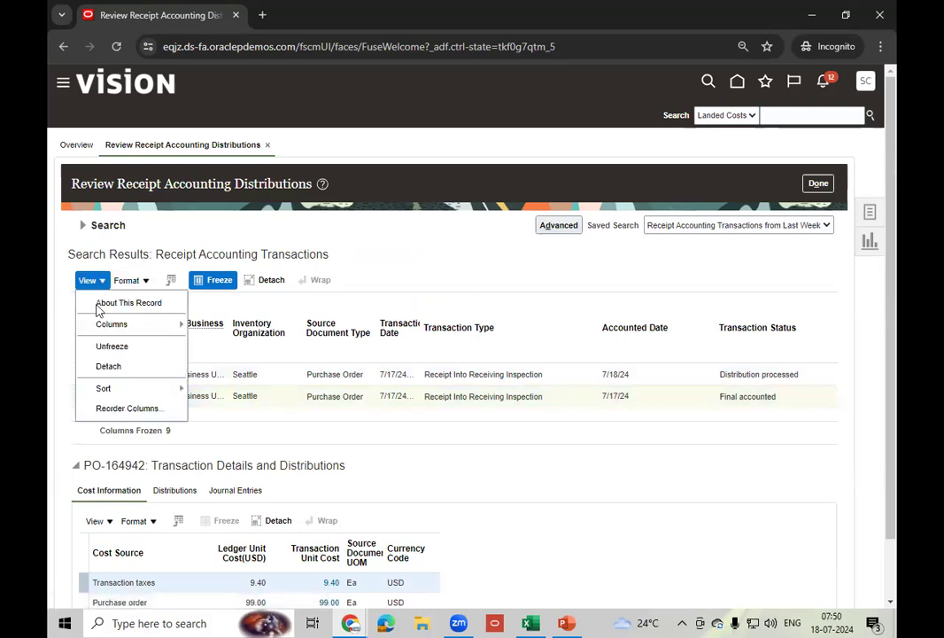
left_click(140, 303)
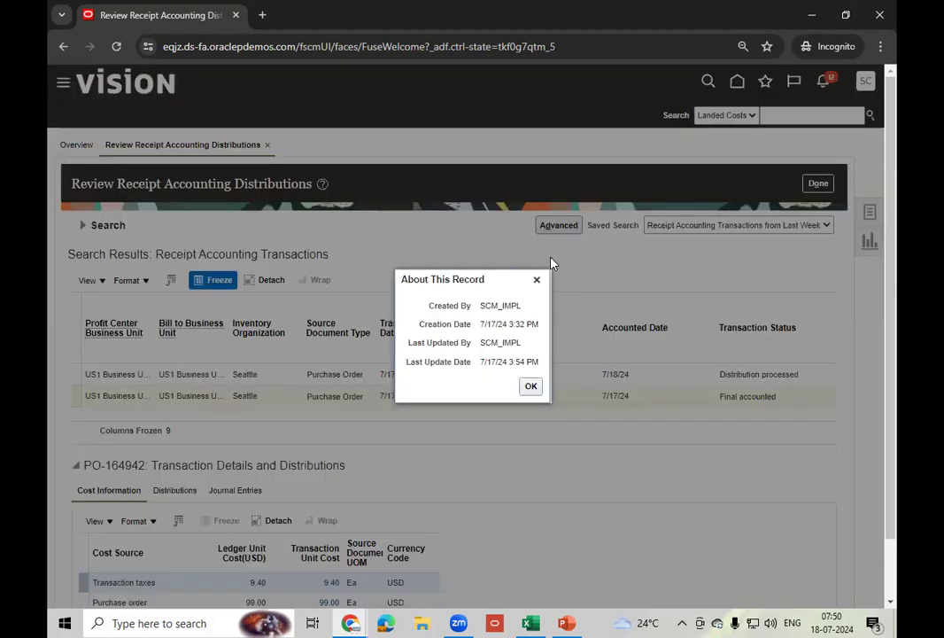
left_click(533, 389)
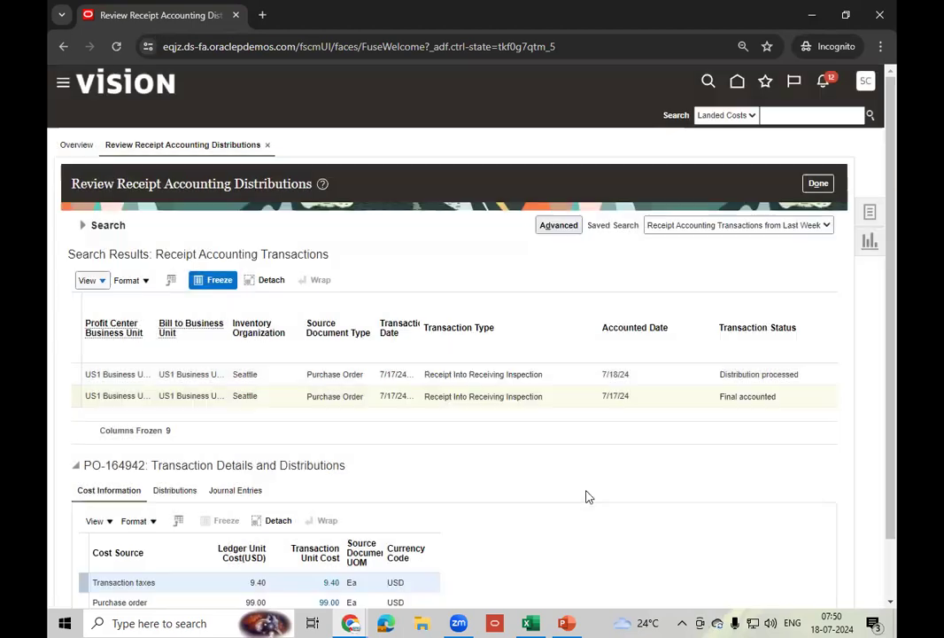
- Show all columns of the results table and export it to Excel
left_click(657, 407)
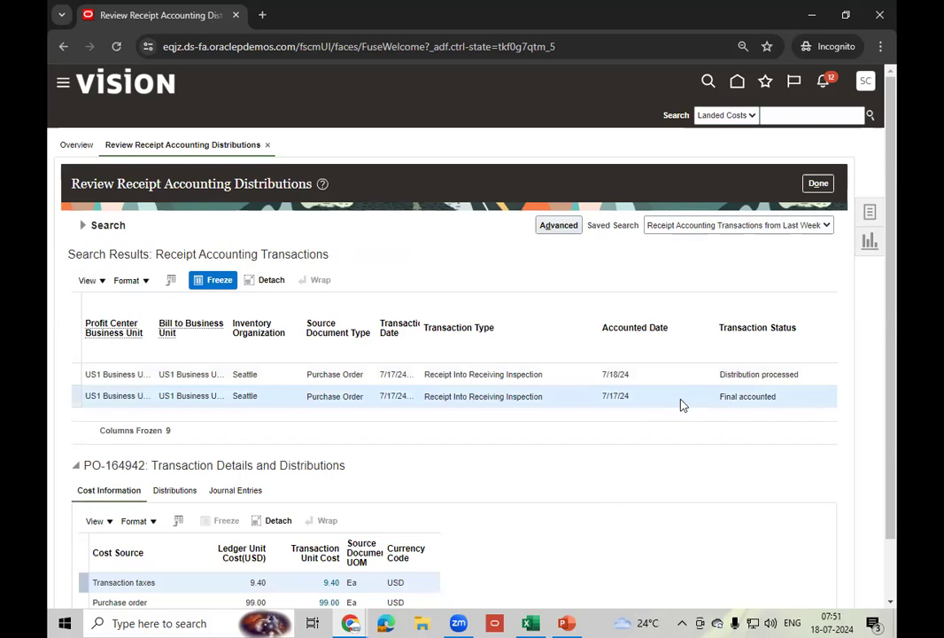
scroll(742, 379, "down", 2)
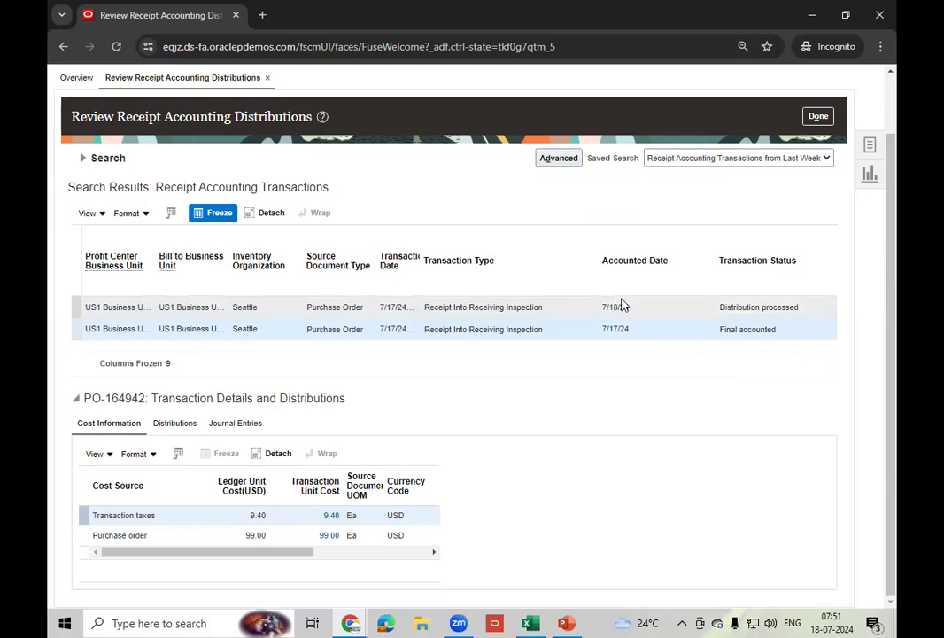
left_click(657, 307)
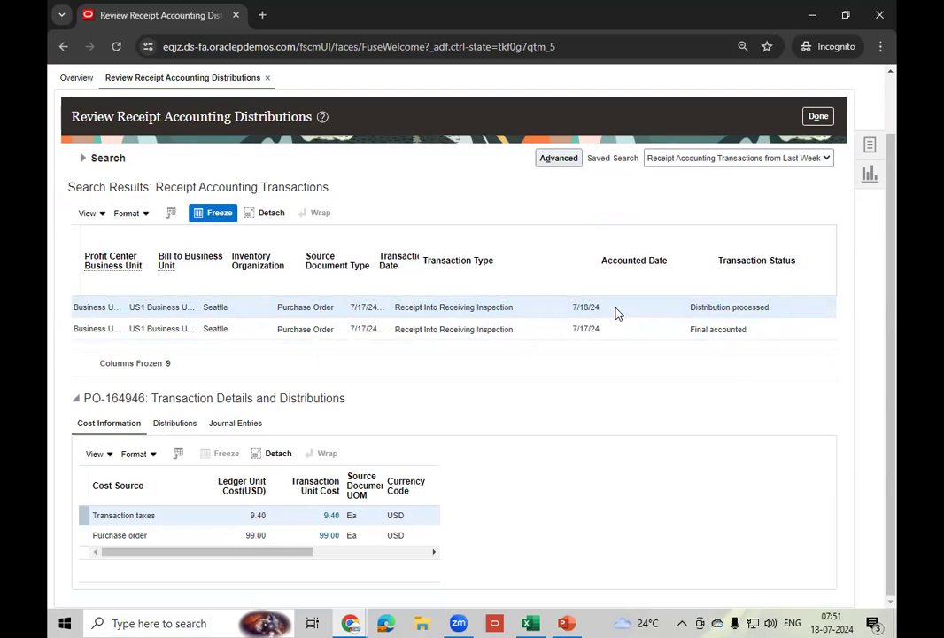
left_click(99, 214)
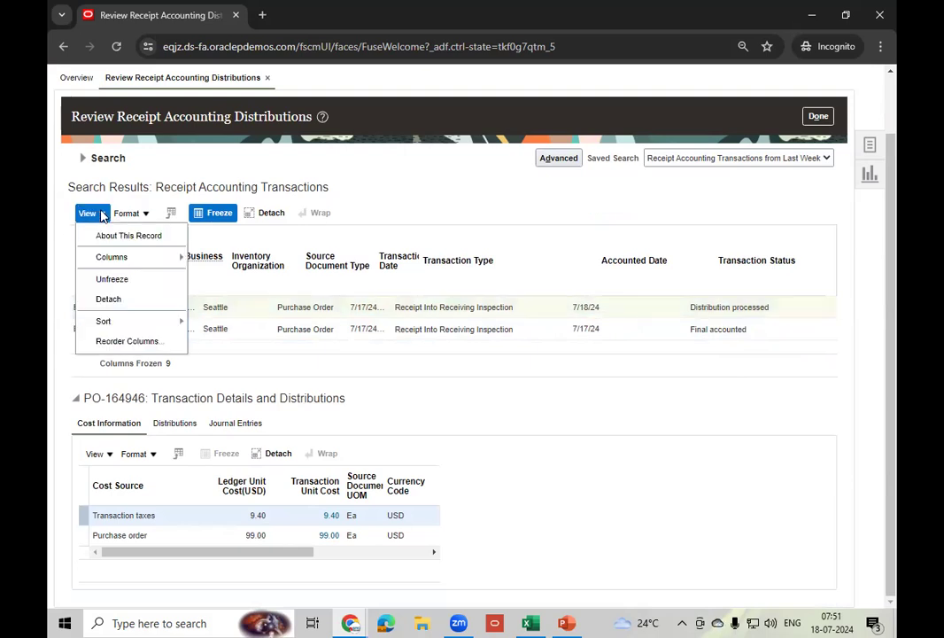
mouse_move(127, 256)
left_click(260, 272)
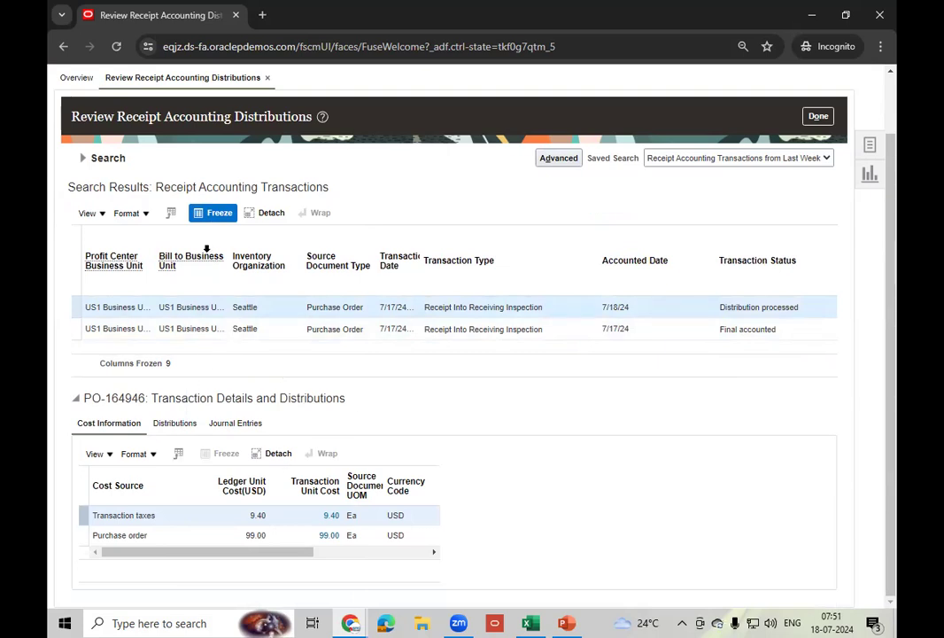
left_click(171, 213)
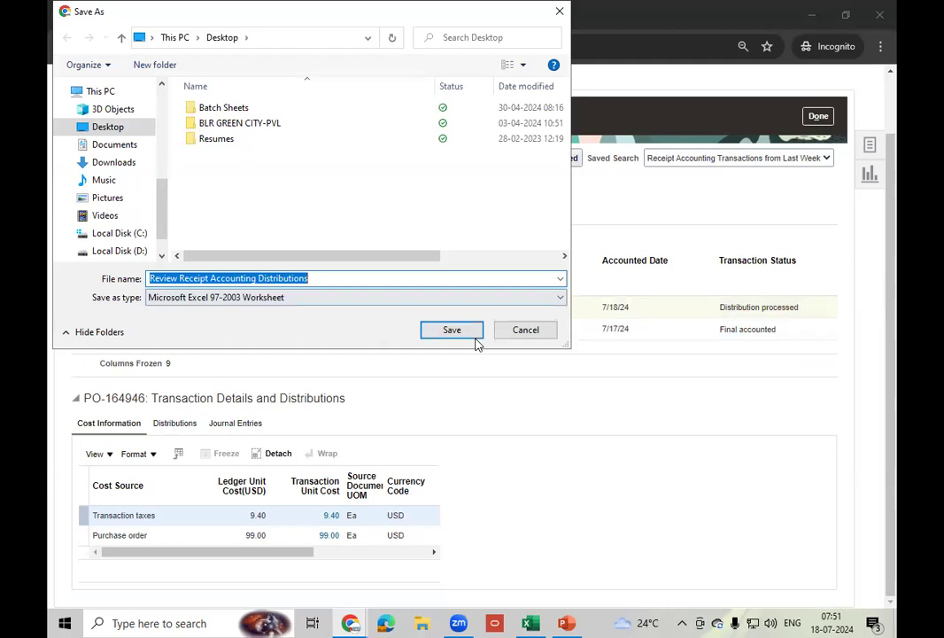
- Save Review Receipt Accounting Distributions.xls to the Desktop and open the downloaded file
left_click(464, 335)
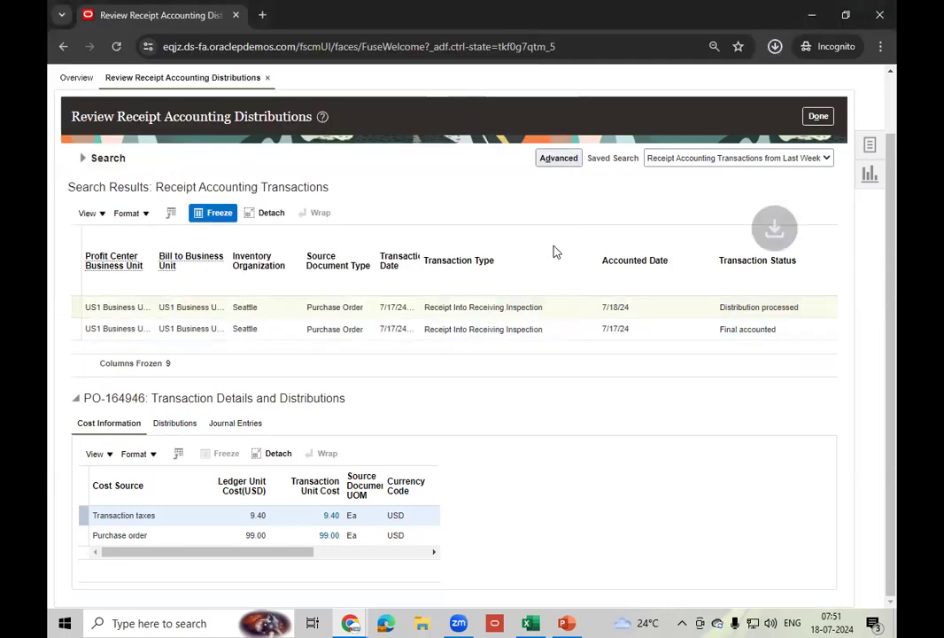
mouse_move(654, 129)
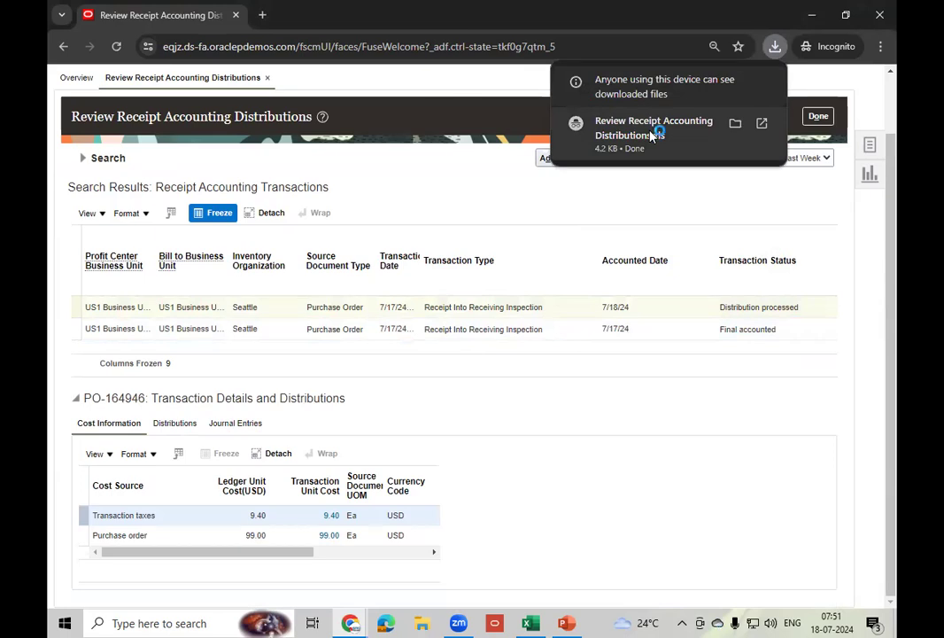
left_click(651, 134)
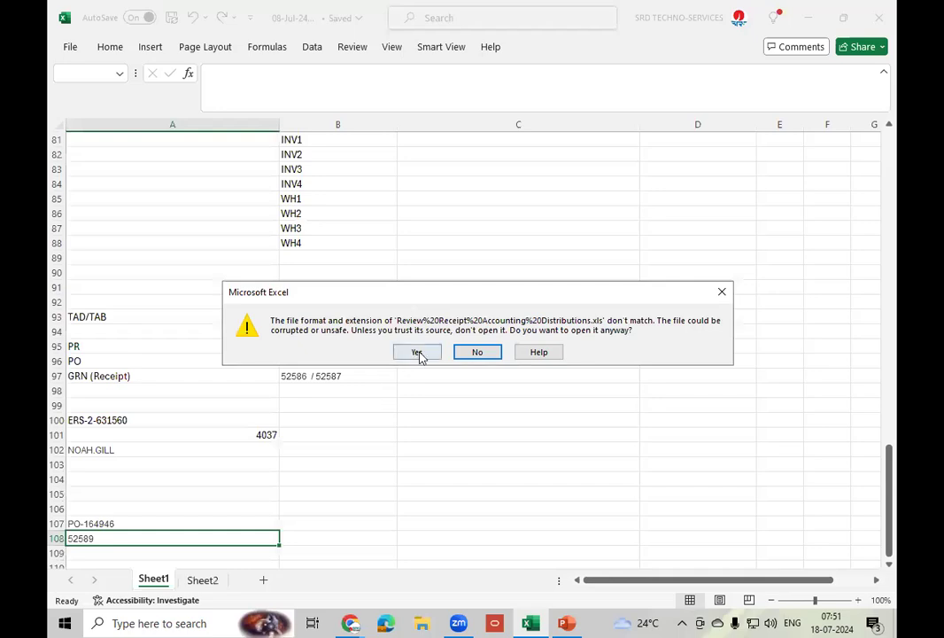
- Open the exported receipt file and check the first receipt's transaction type, accounted date and PO-164946 source number
left_click(419, 352)
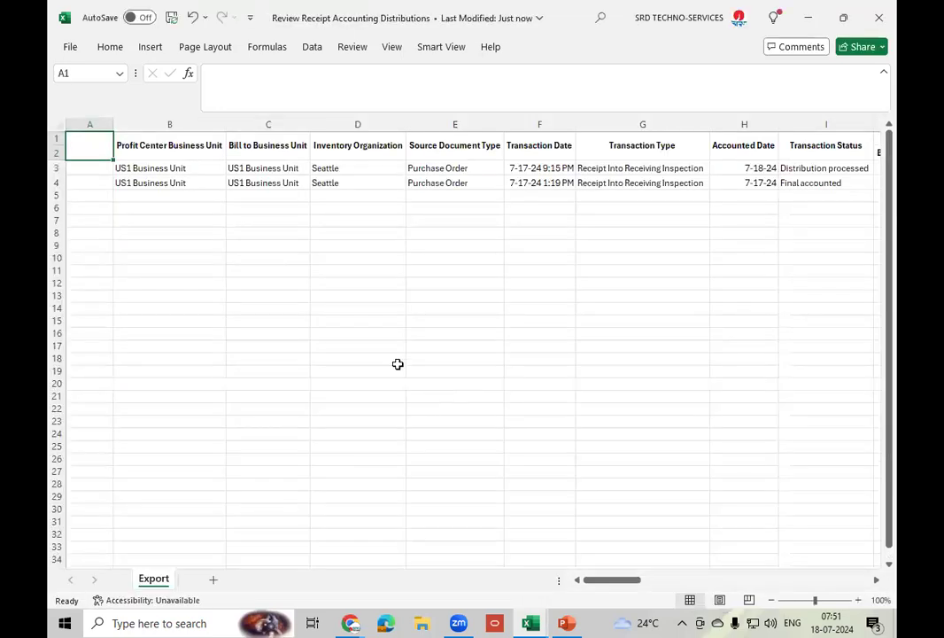
left_click(600, 174)
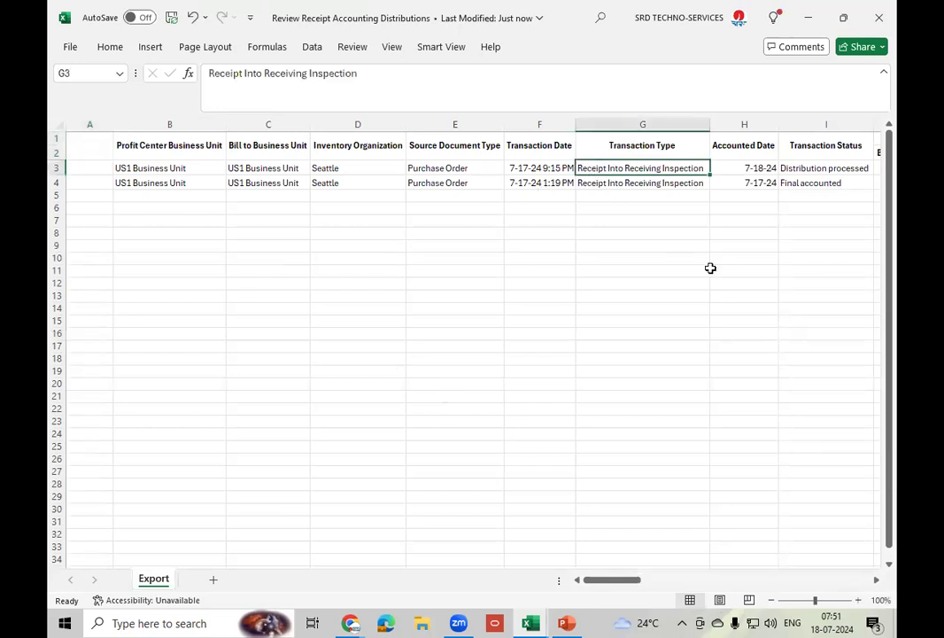
key("Right")
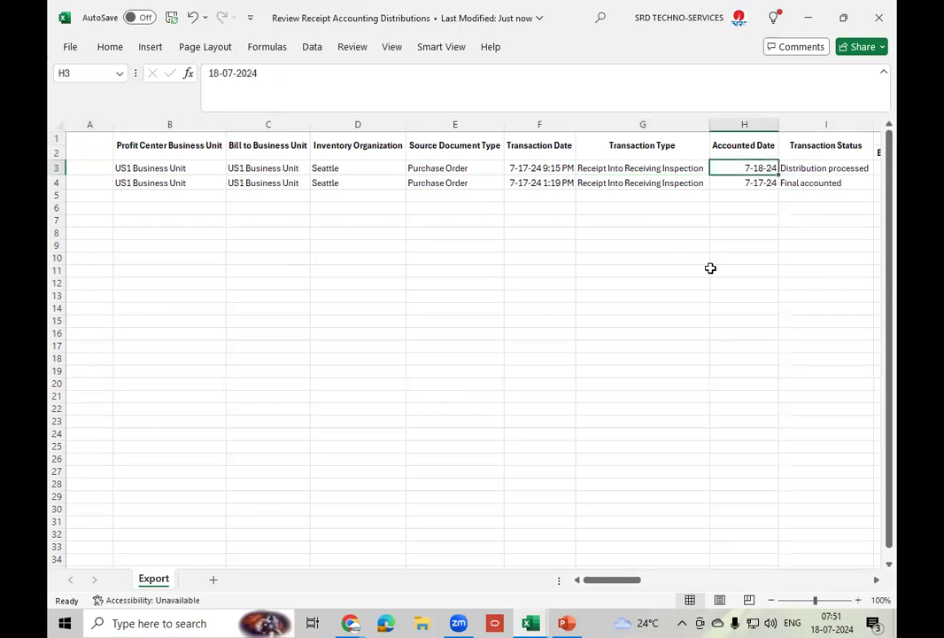
key("Right")
key("Right")
key("Right")
key("Right")
key("Right")
key("Right")
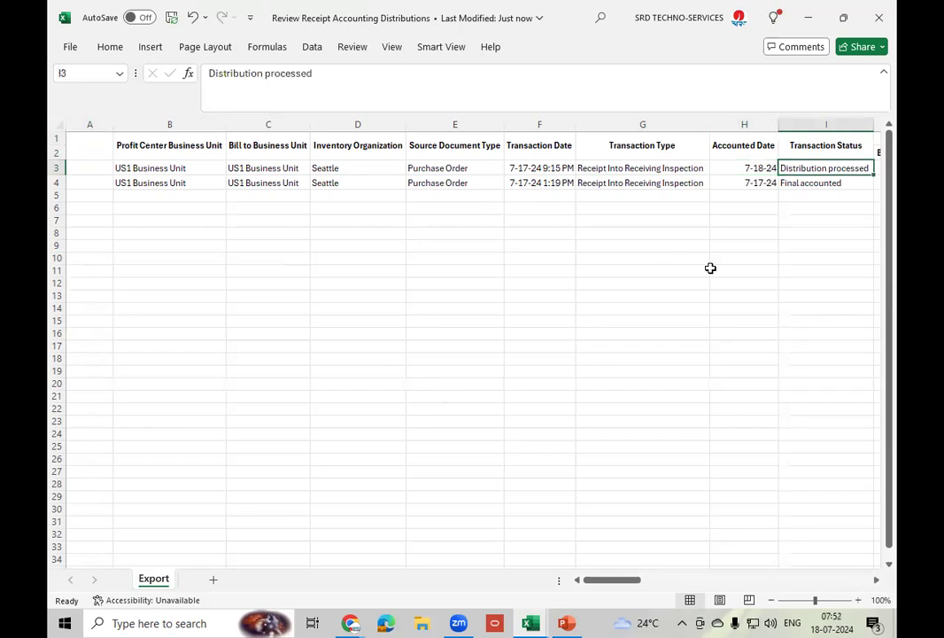
key("Right")
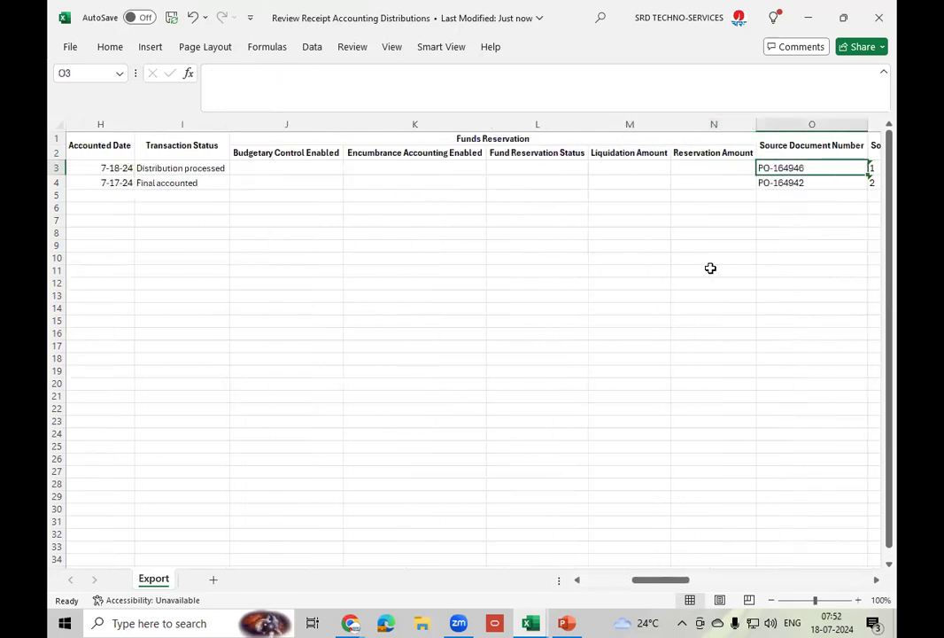
- Cross-check the PO-164946 entry in the notes workbook, then go back to the exported workbook
left_click(529, 612)
left_click(458, 576)
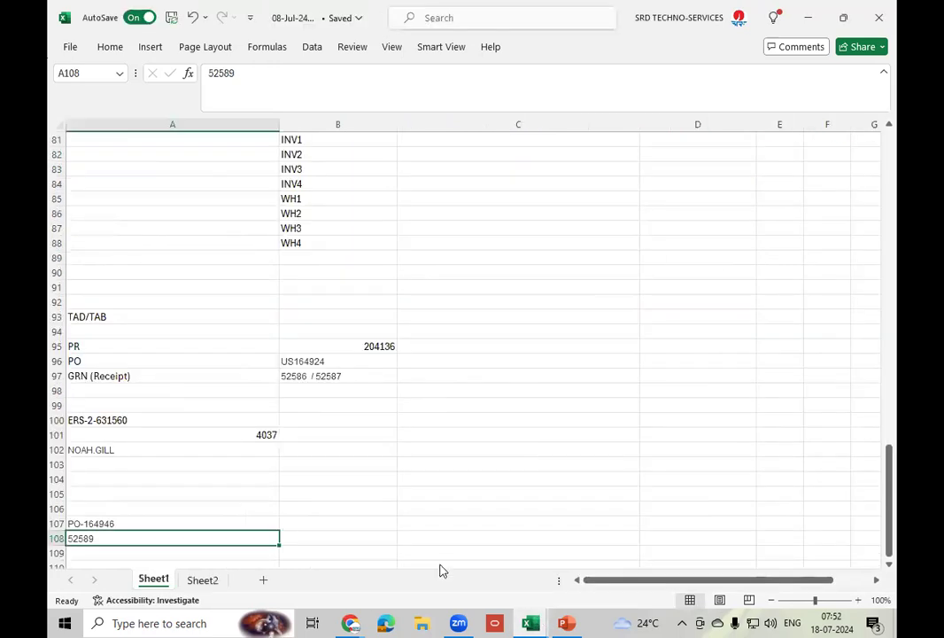
left_click(145, 522)
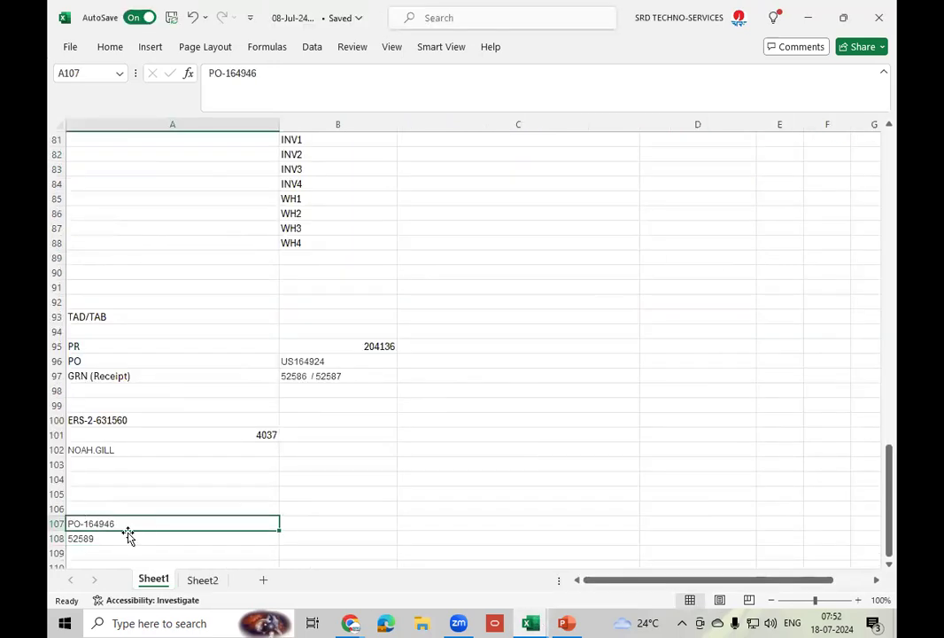
left_click(531, 622)
left_click(573, 573)
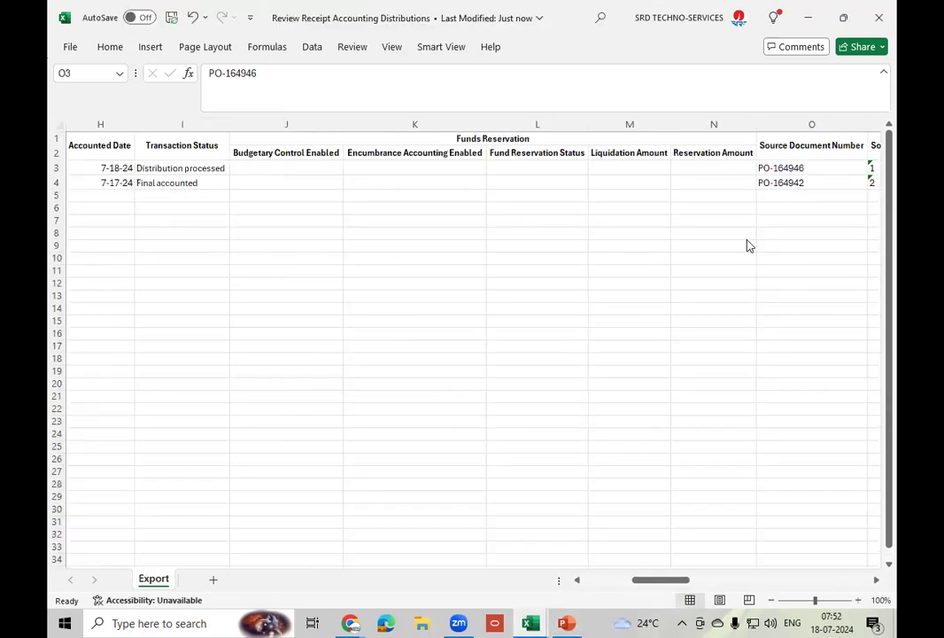
- Recheck the PO-164946 source document column, then return to Review Receipt Accounting Distributions in Chrome
left_click(819, 171)
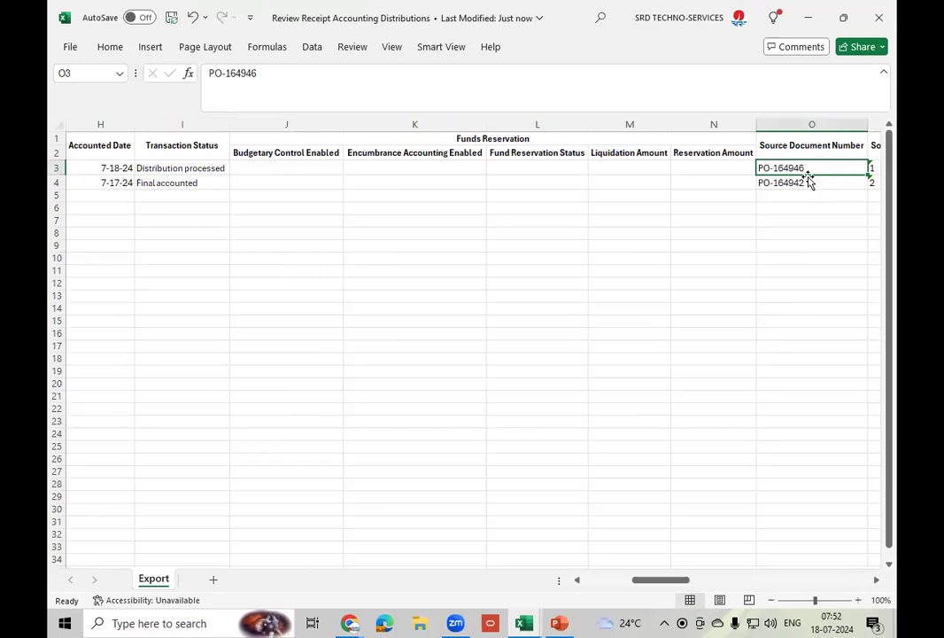
key("Right")
key("Right")
key("Right")
key("Right")
key("Right")
key("Right")
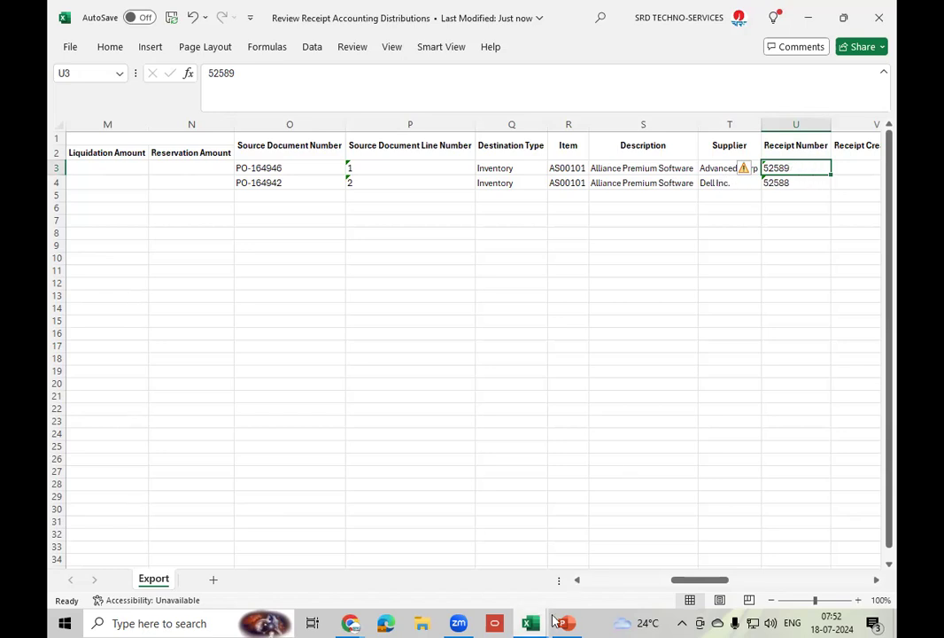
mouse_move(351, 622)
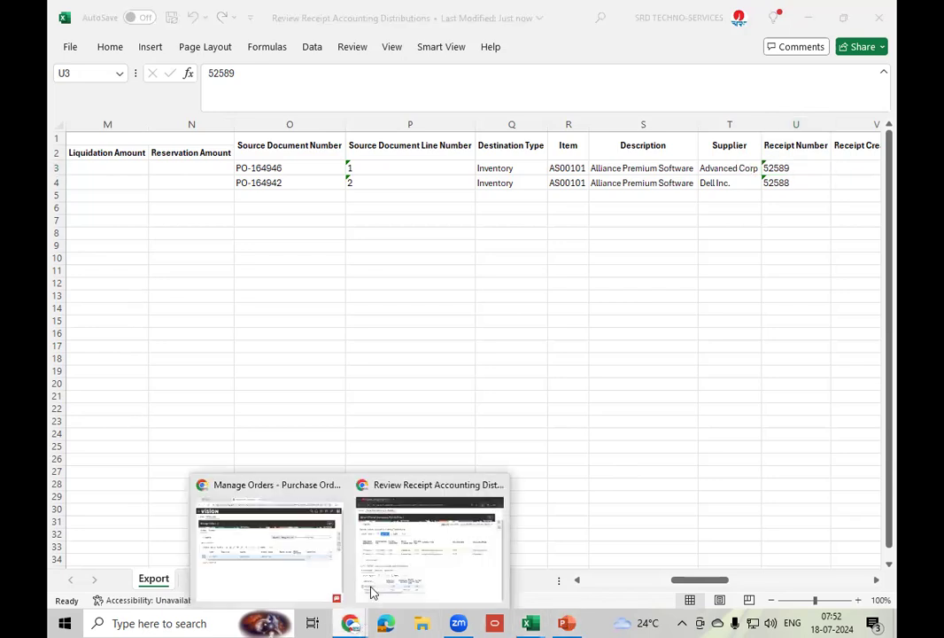
left_click(405, 565)
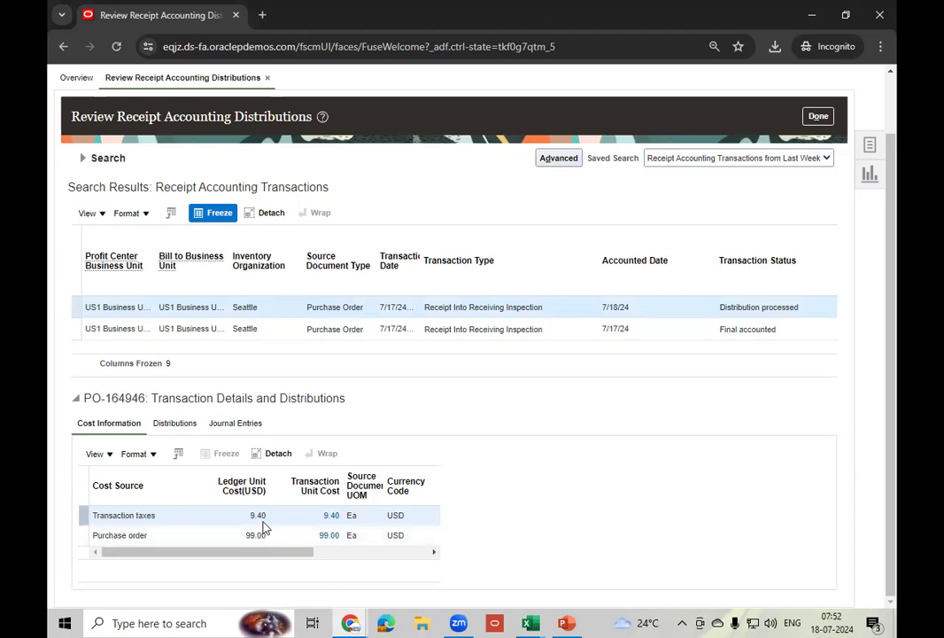
- View the accounting distributions and journal entries for PO-164946
left_click(164, 424)
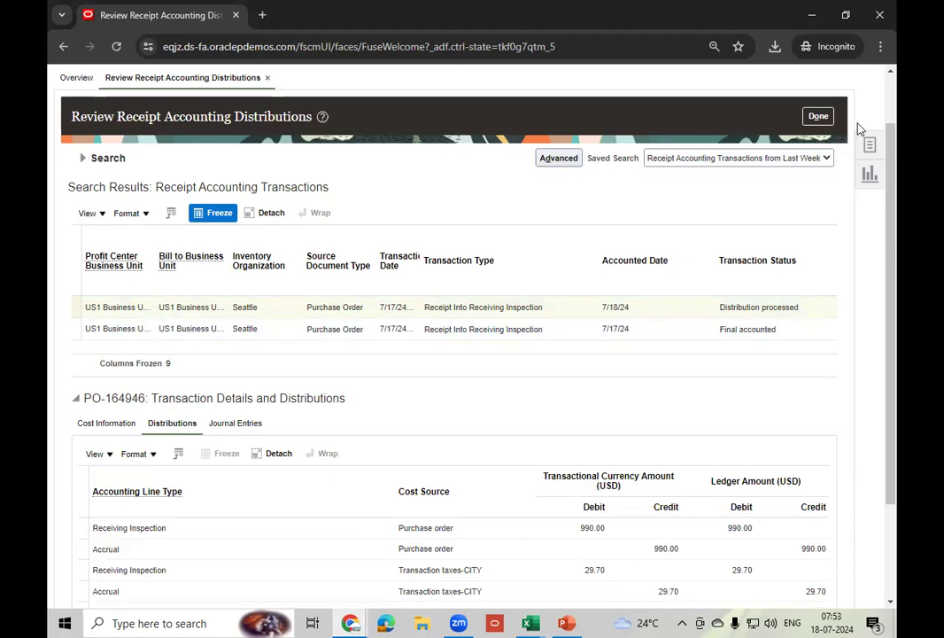
left_click(872, 146)
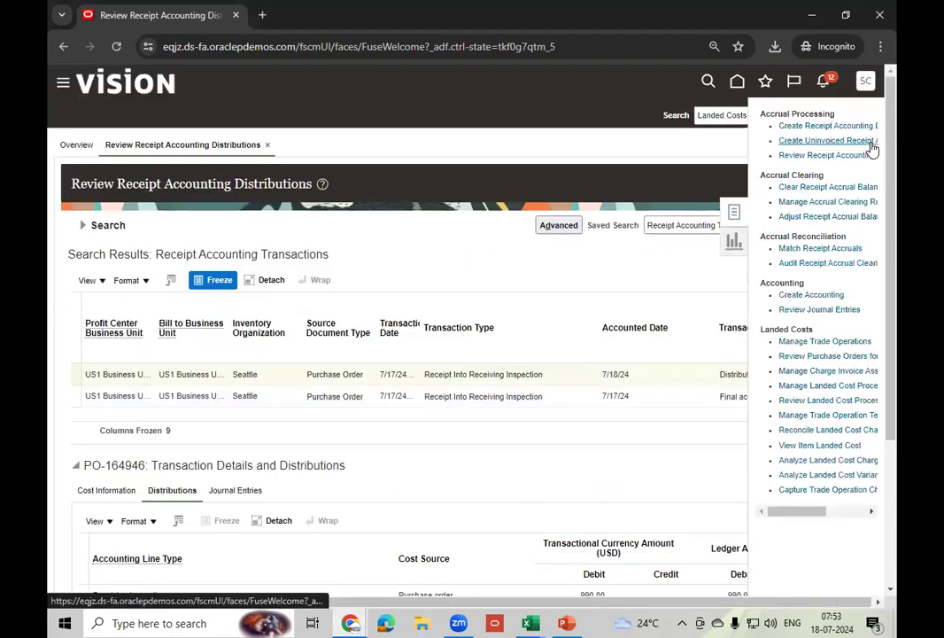
left_click(236, 491)
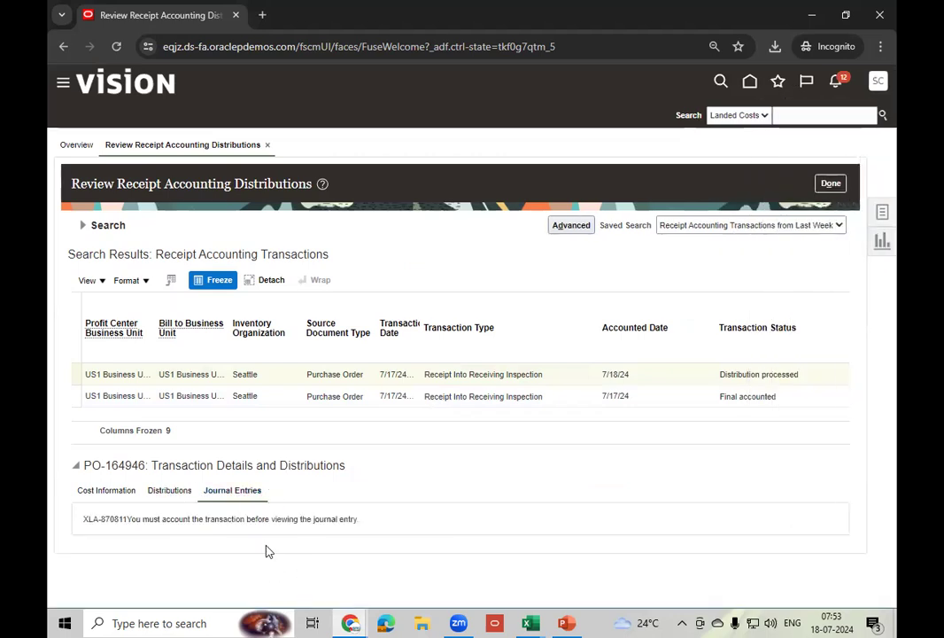
- Open the Create Accounting process from the Tasks panel and expand the subledger application list
left_click(882, 213)
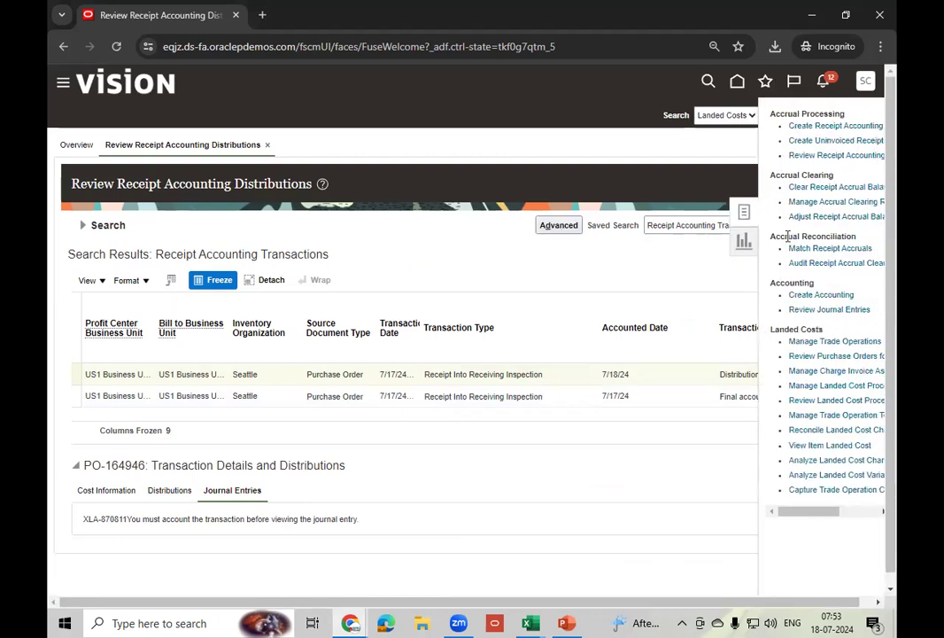
left_click(828, 294)
left_click(290, 347)
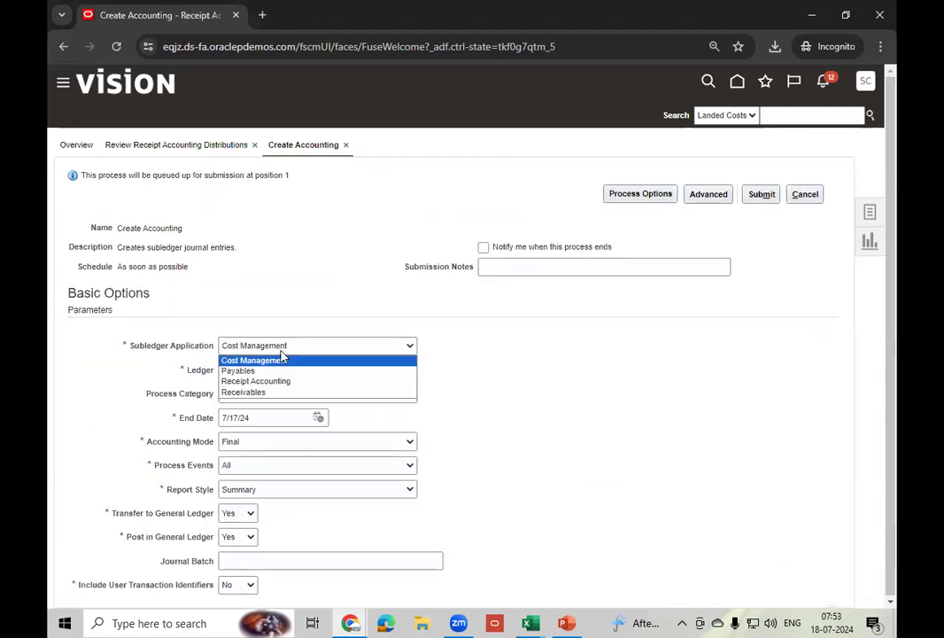
- Submit Create Accounting for Receipt Accounting, US Primary Ledger, end date 7/31/24 (process 7095212)
left_click(272, 381)
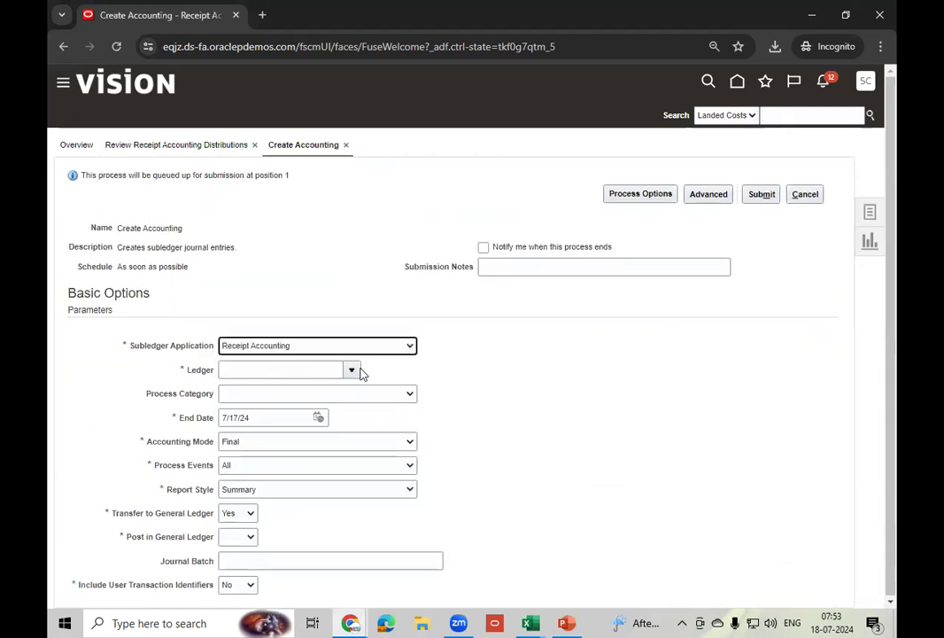
left_click(301, 371)
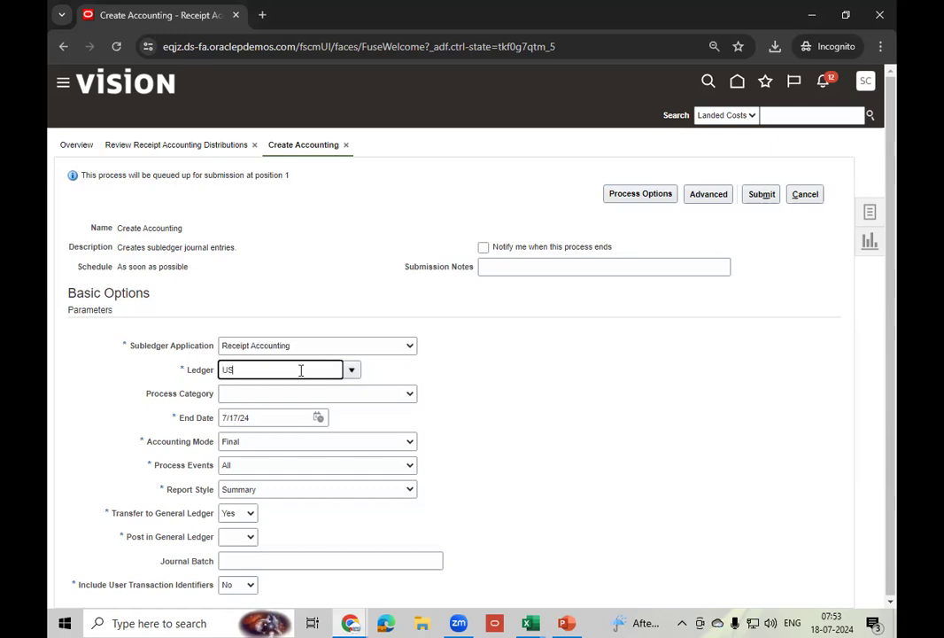
key("Tab")
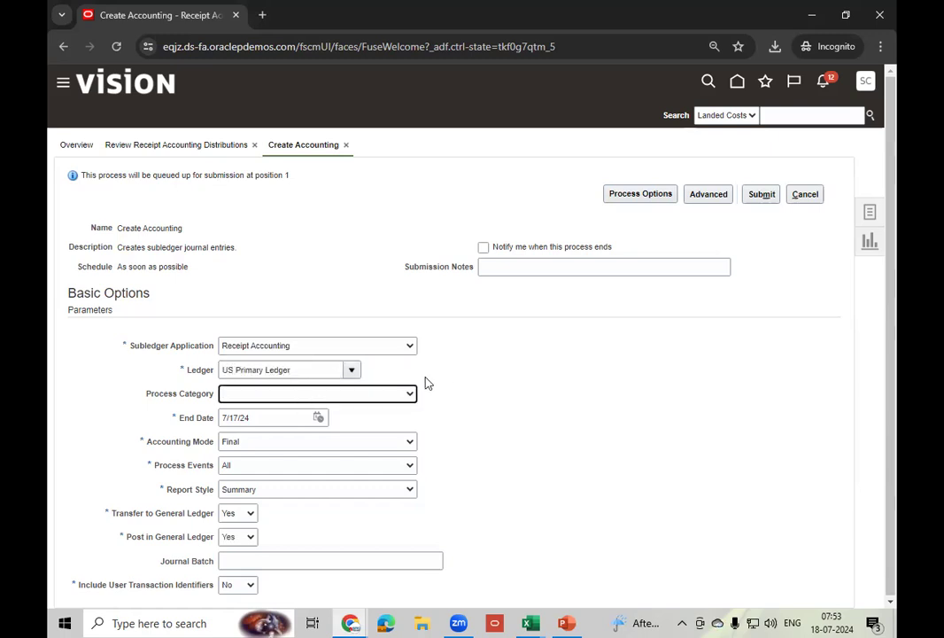
left_click(319, 418)
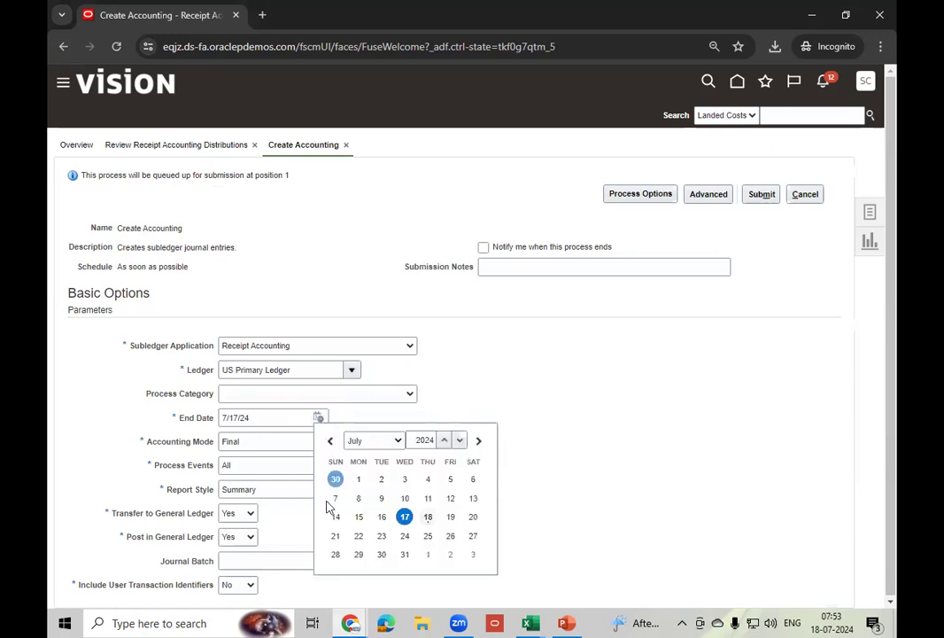
left_click(404, 558)
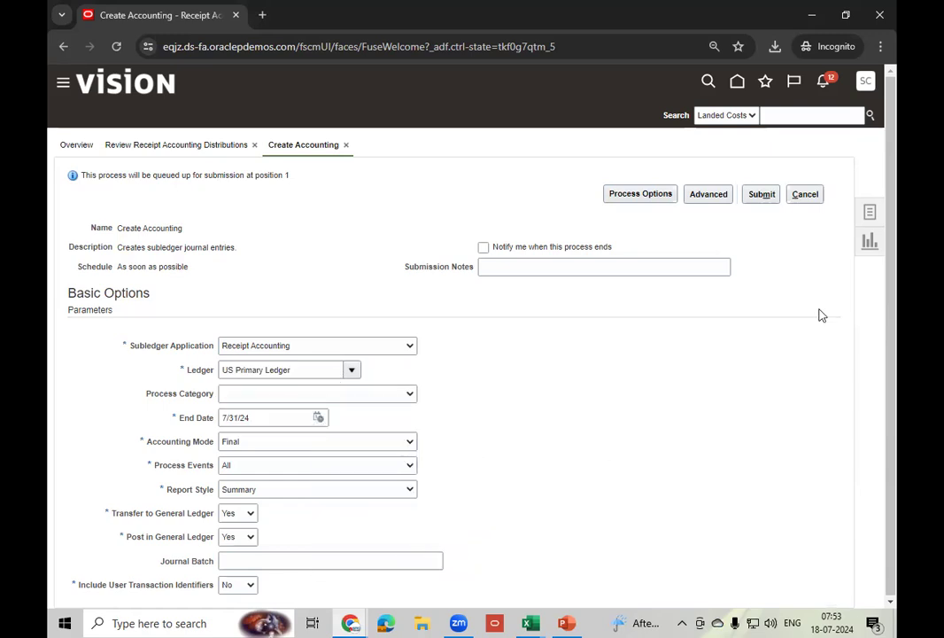
left_click(762, 195)
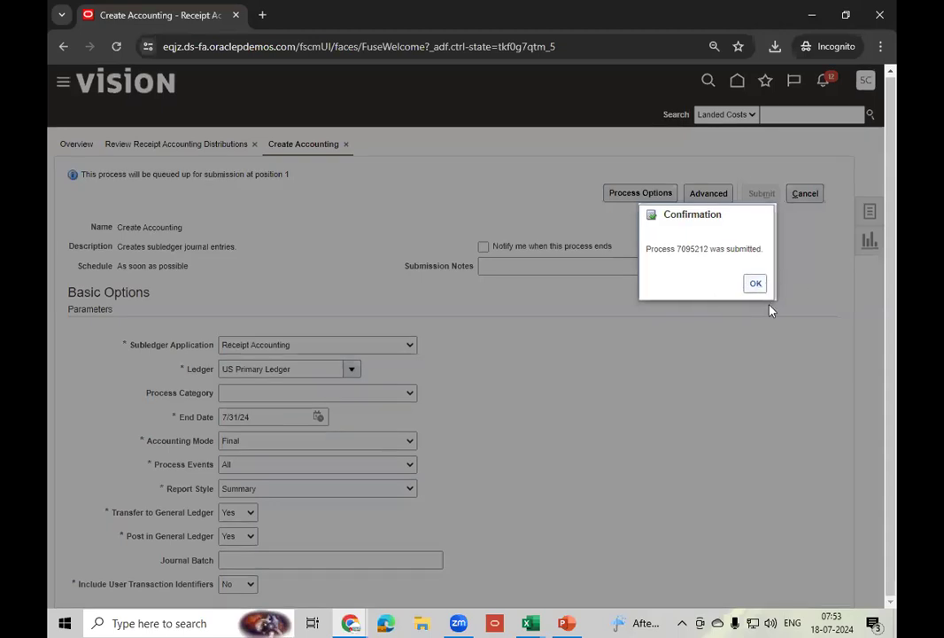
left_click(755, 284)
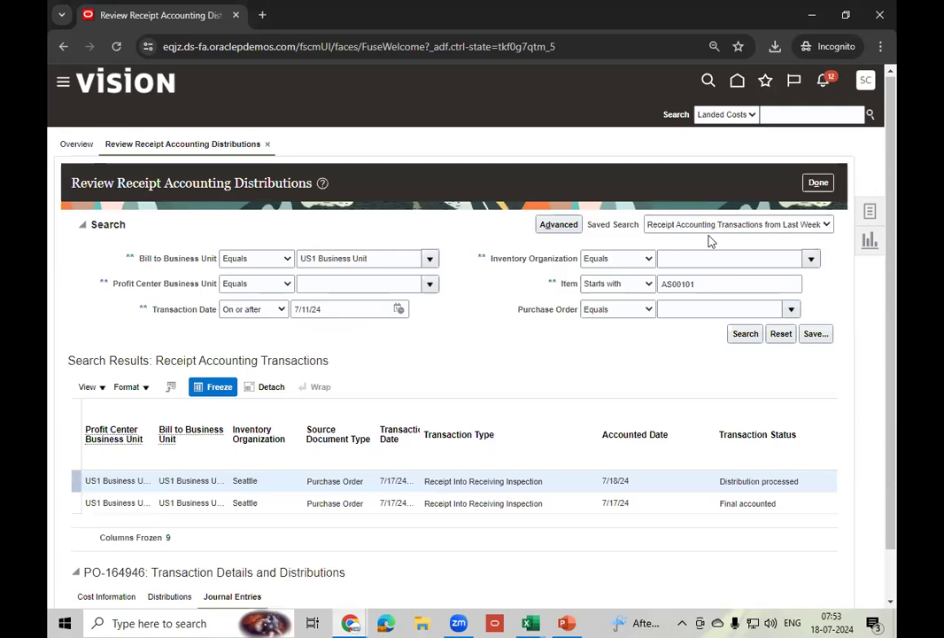
- From the home page, scroll to the Tools group and open the Scheduled Processes overview
left_click(737, 82)
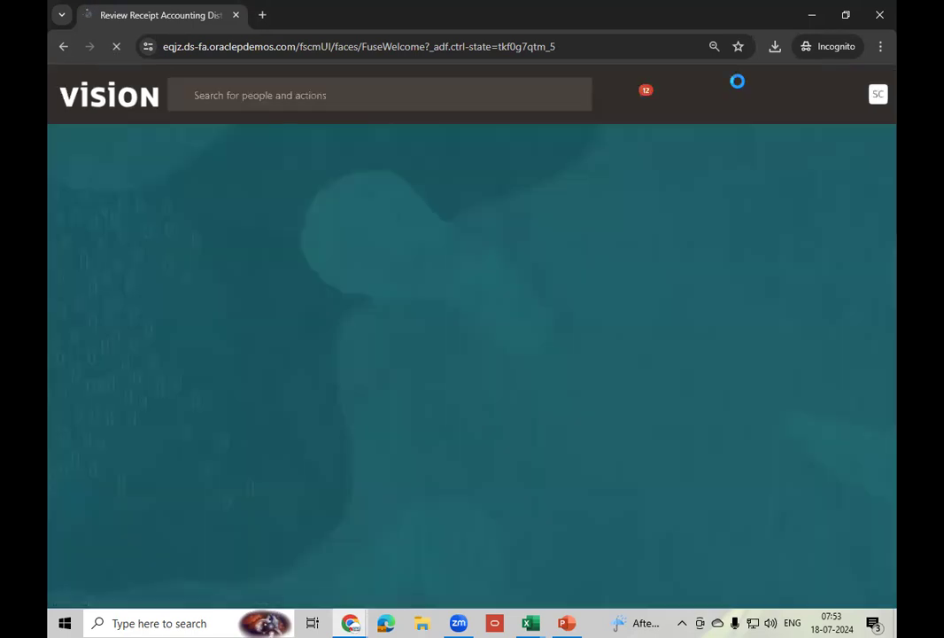
left_click(746, 220)
left_click(747, 220)
left_click(746, 220)
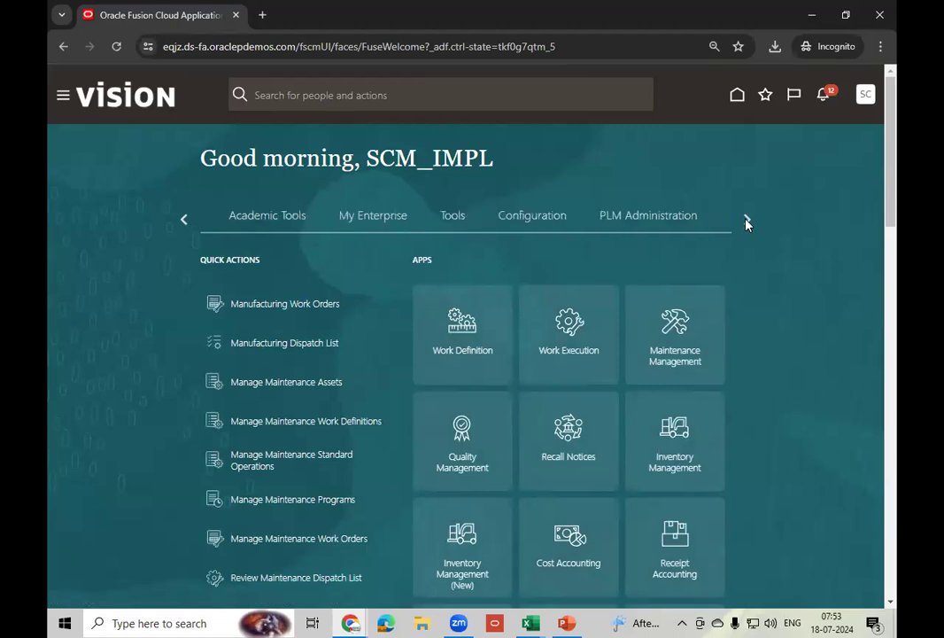
left_click(432, 222)
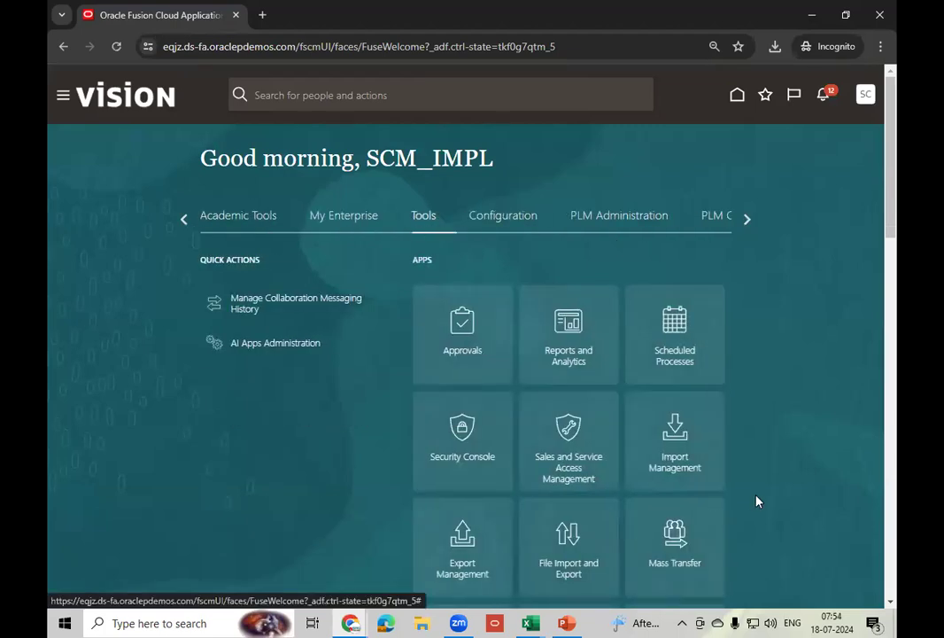
left_click(696, 361)
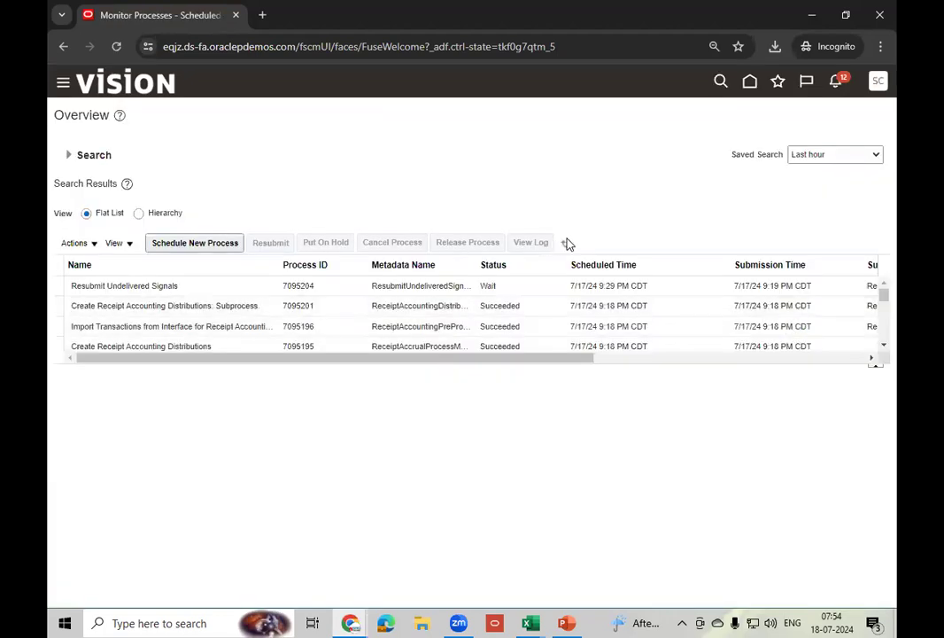
- Refresh and enlarge the process list until Post Journals and Post Subledger Journal Entries show Succeeded
left_click(567, 243)
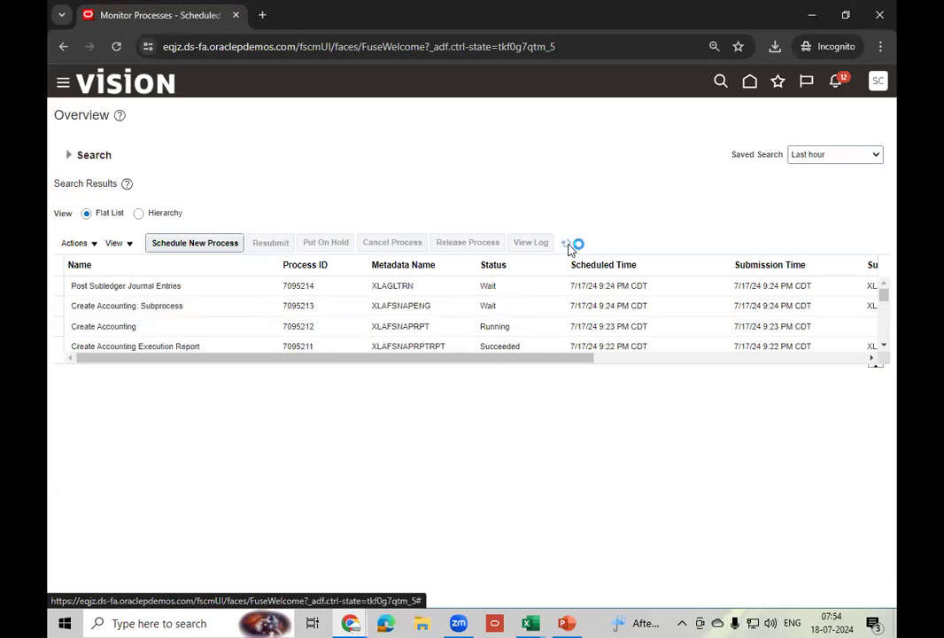
left_click(569, 247)
left_click(523, 325)
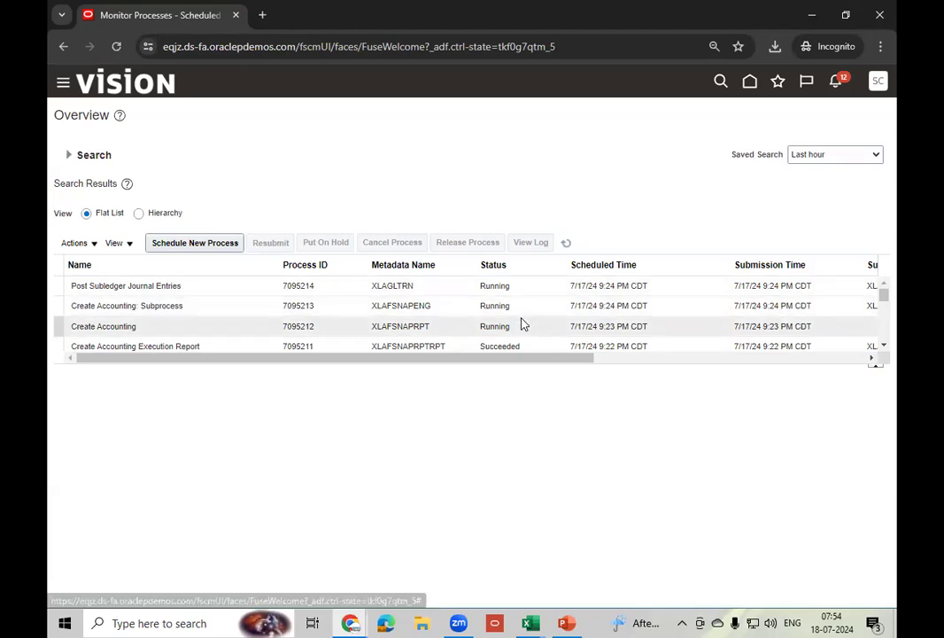
left_click(567, 243)
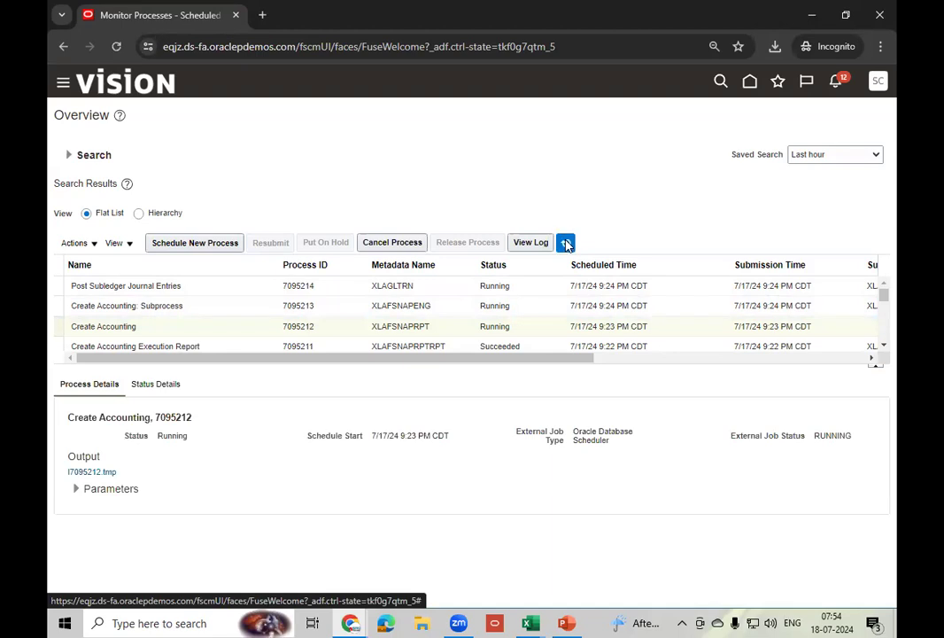
left_click(566, 243)
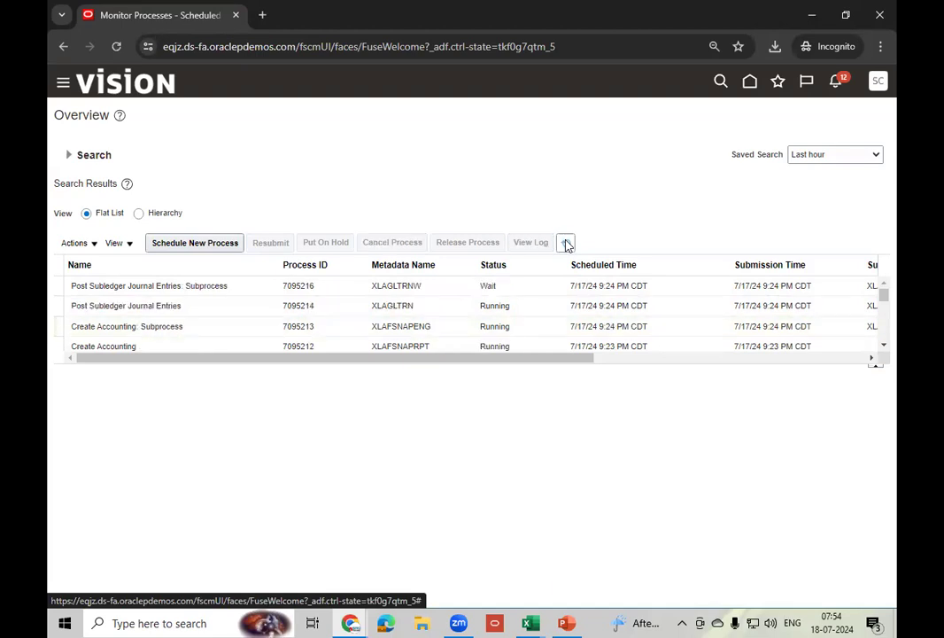
left_click(567, 243)
left_click_drag(643, 367, 648, 416)
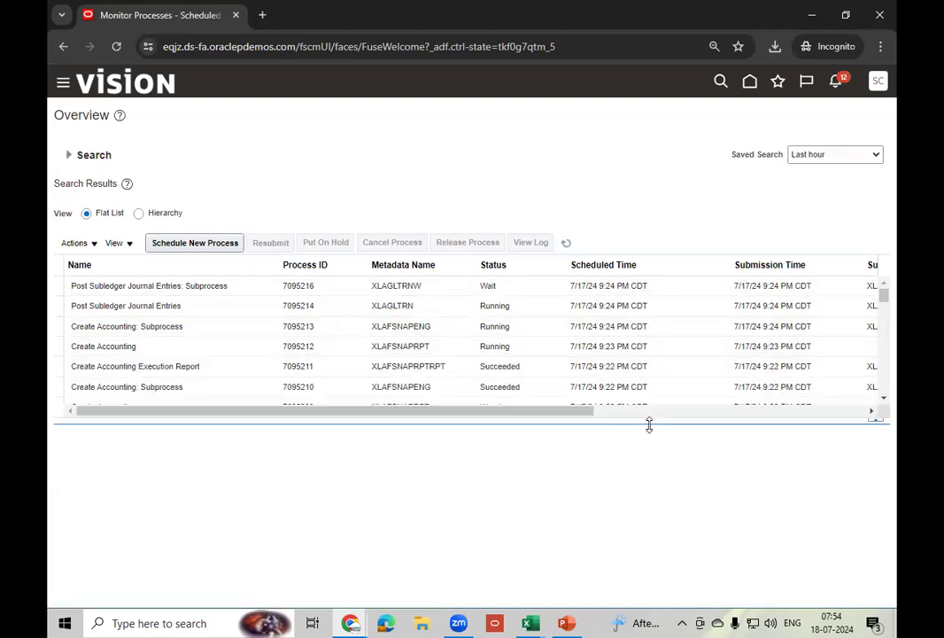
left_click(567, 243)
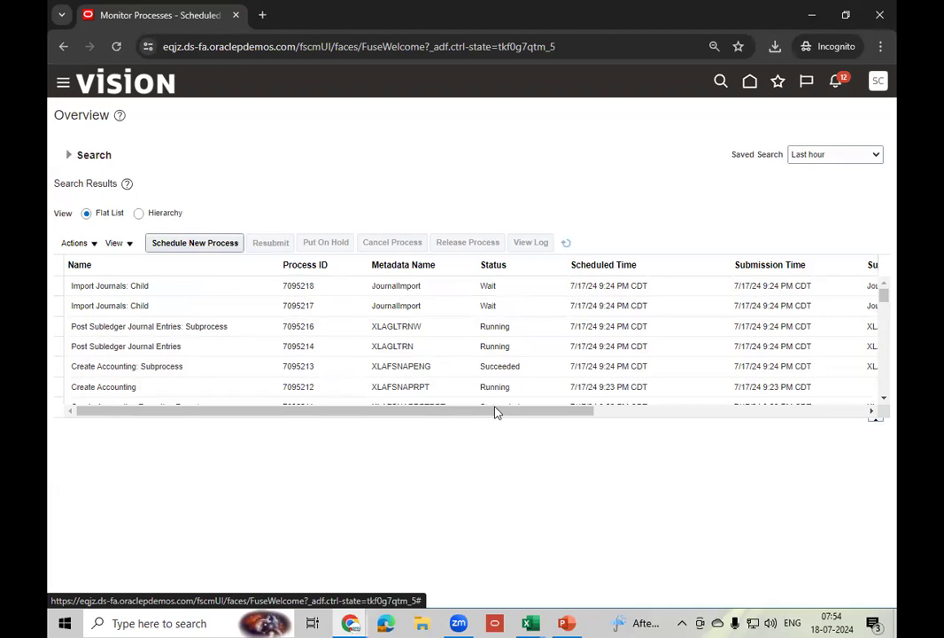
left_click(570, 244)
left_click(566, 243)
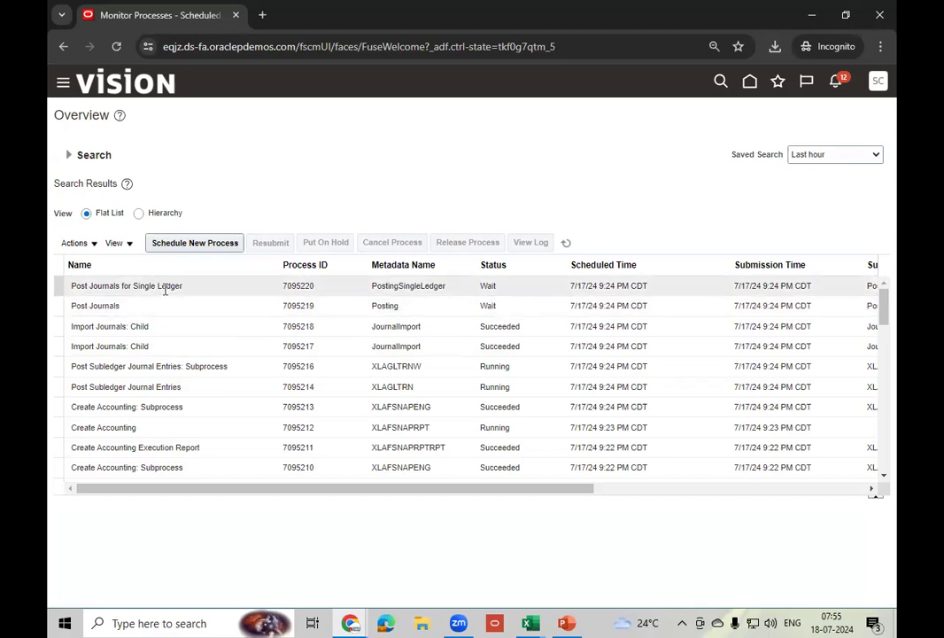
left_click(567, 244)
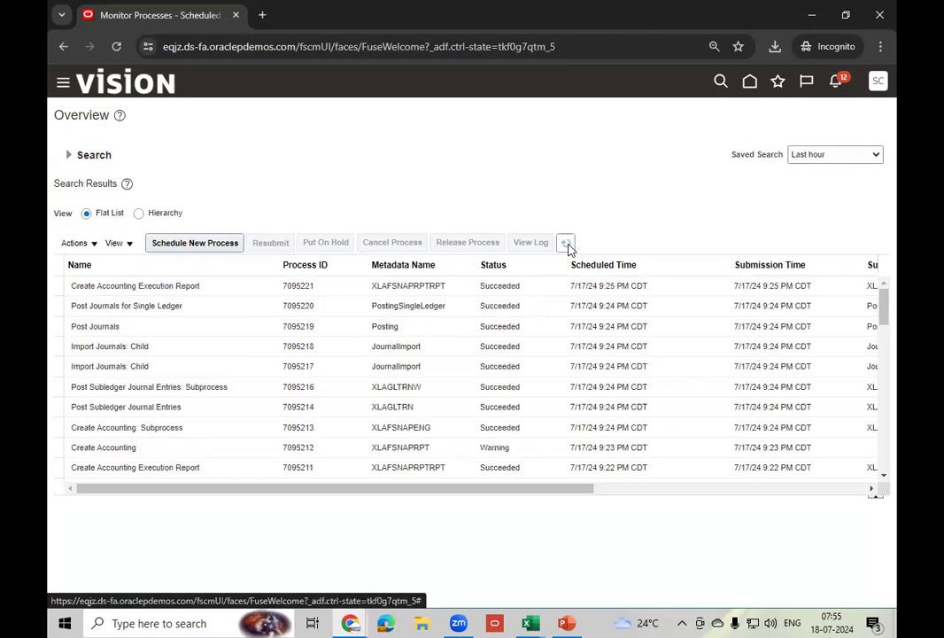
- Review the Warning Create Accounting's output attachments, then show details of Execution Report 7095221
left_click(519, 450)
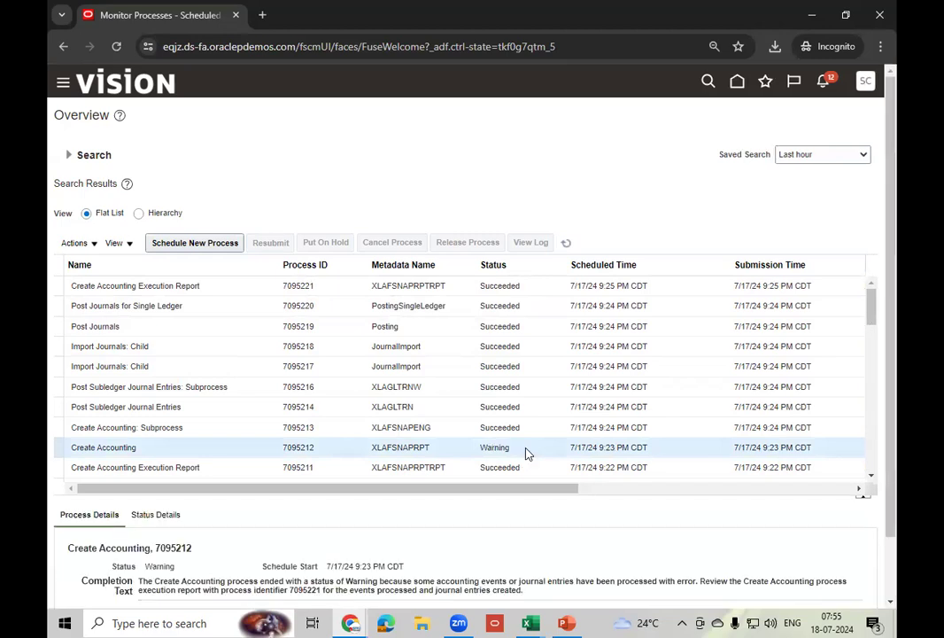
left_click_drag(894, 291, 896, 388)
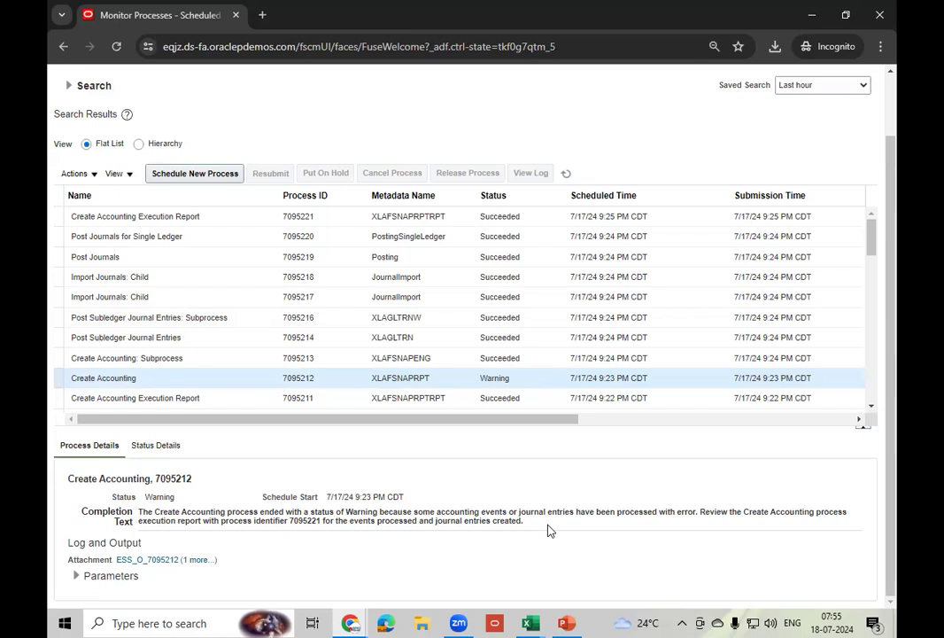
left_click(198, 559)
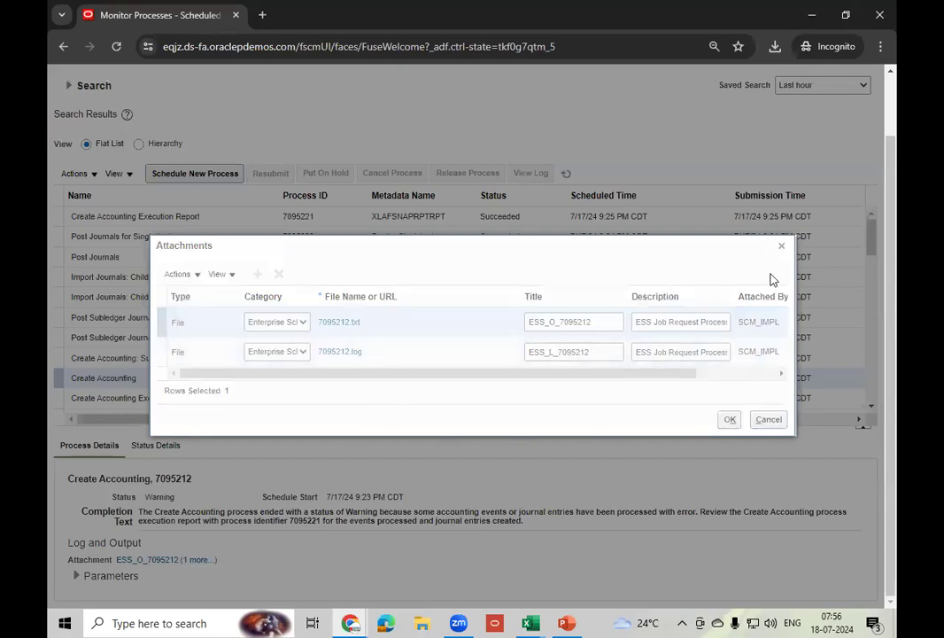
left_click(771, 421)
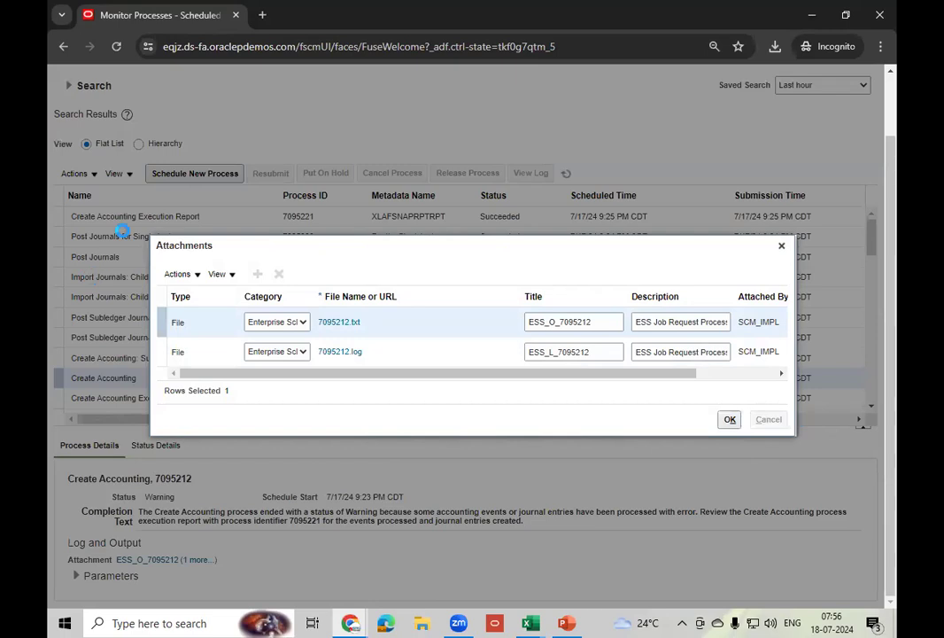
left_click(233, 216)
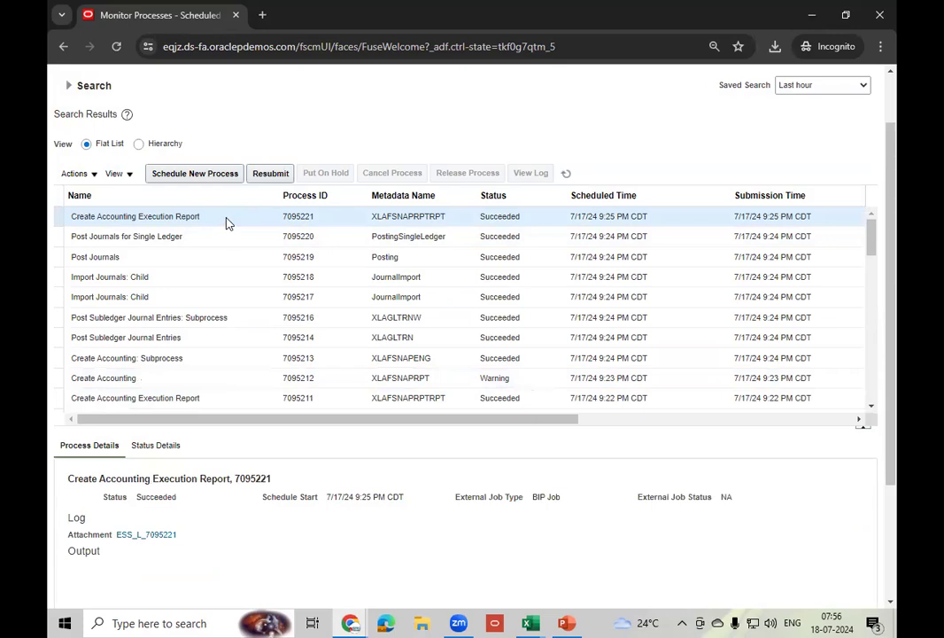
left_click_drag(892, 244, 896, 421)
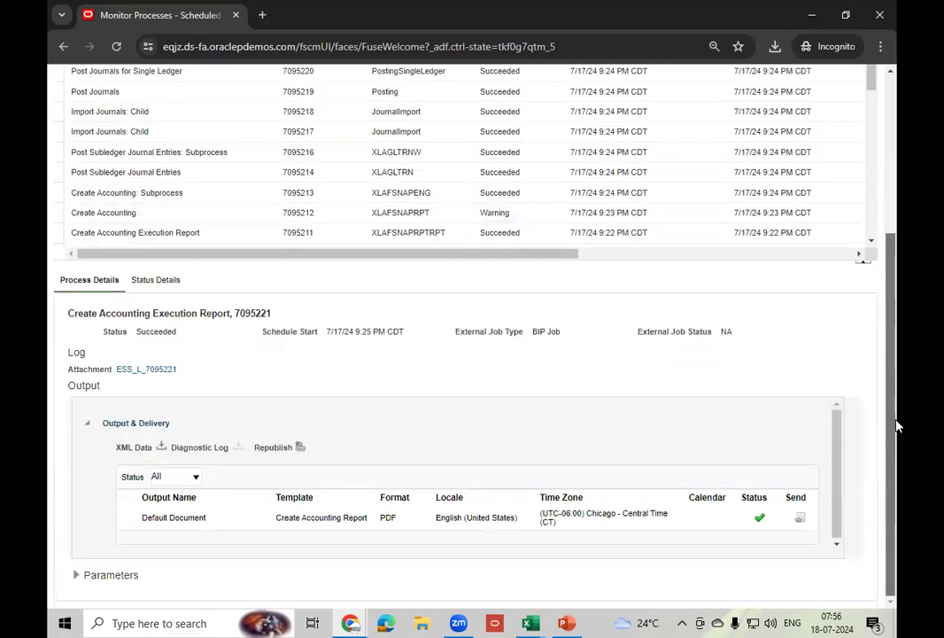
- Export the report as PDF and save 'CreateAccounting_Create Accounting Report.pdf' to the Desktop
left_click(300, 447)
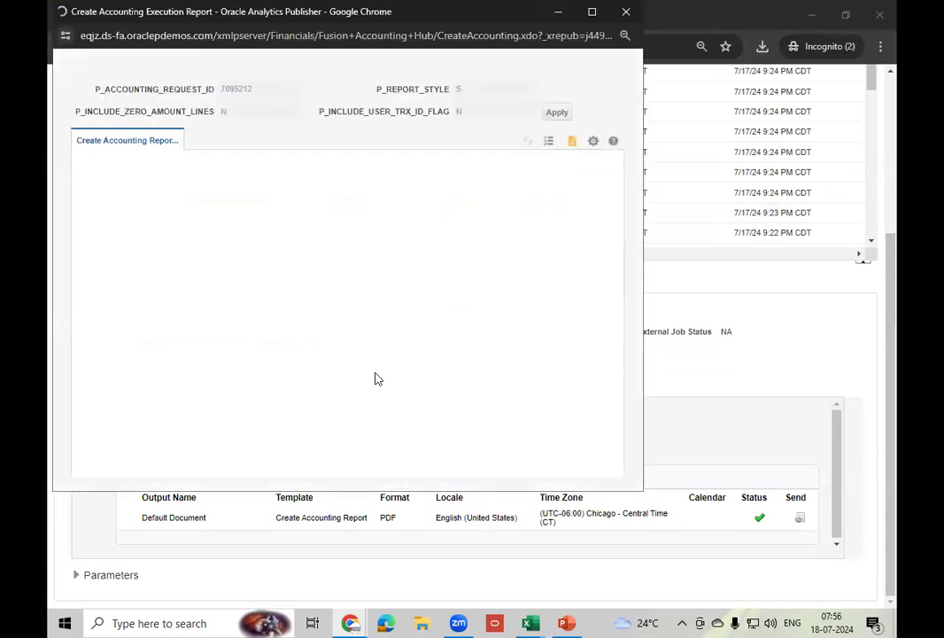
left_click(595, 143)
mouse_move(559, 165)
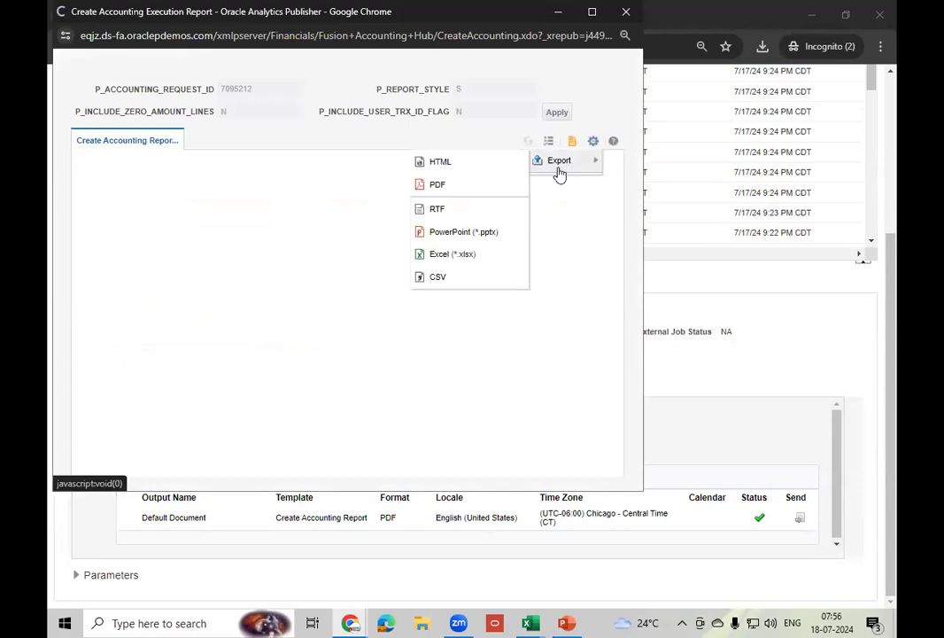
left_click(438, 185)
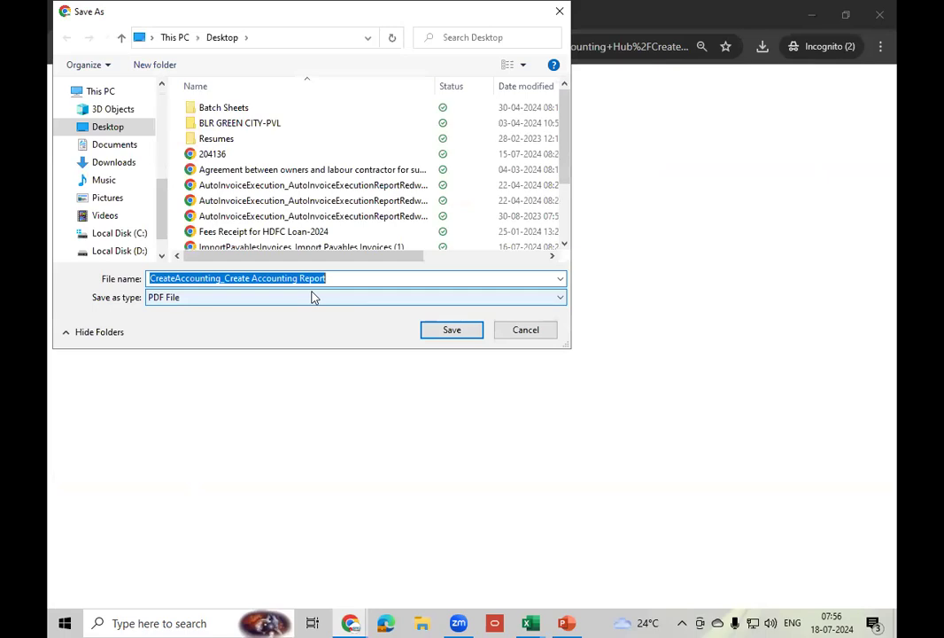
left_click(429, 329)
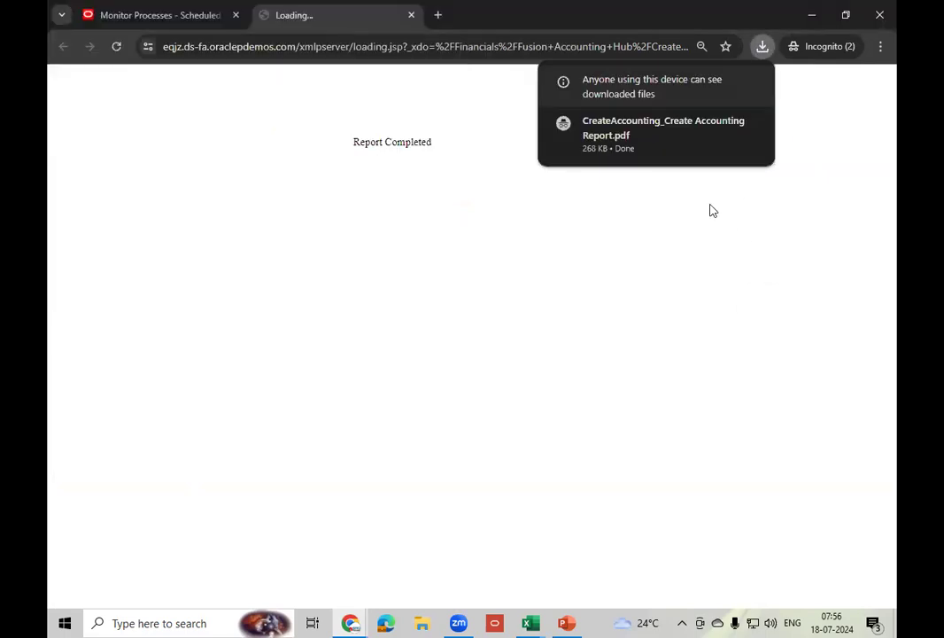
- Open the downloaded report PDF and review its summary pages 2 through 4
left_click(658, 137)
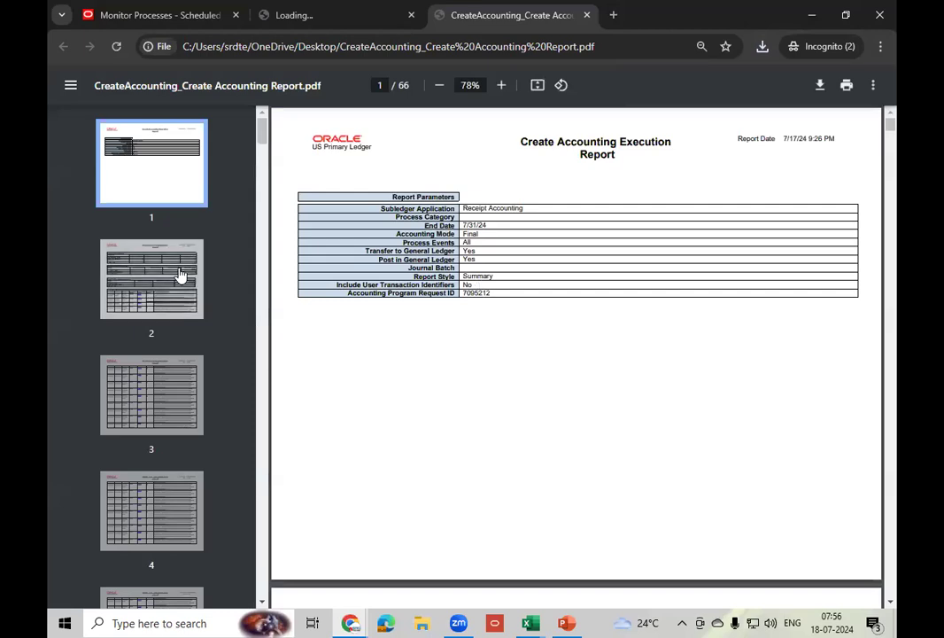
left_click(155, 280)
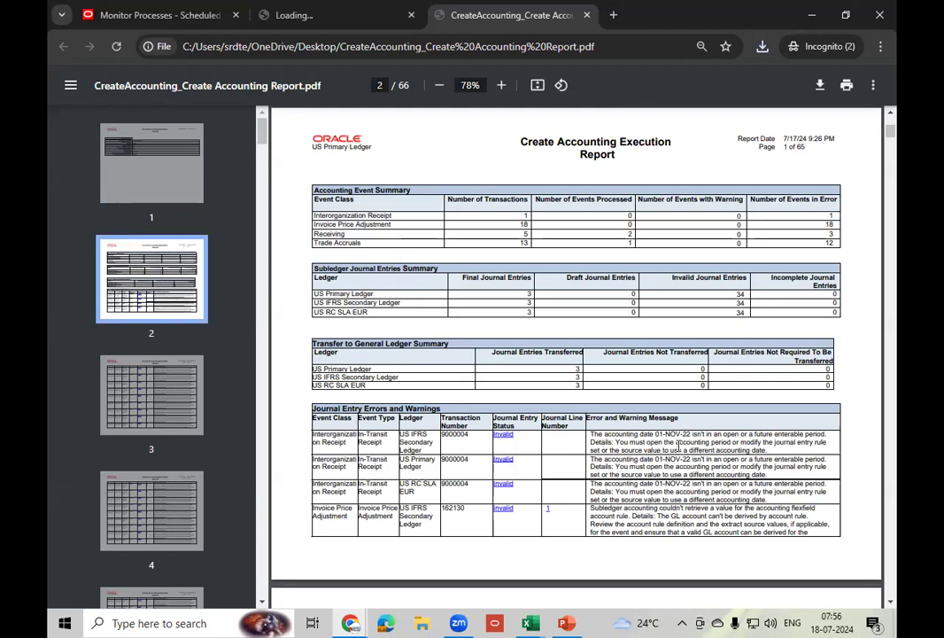
left_click(158, 392)
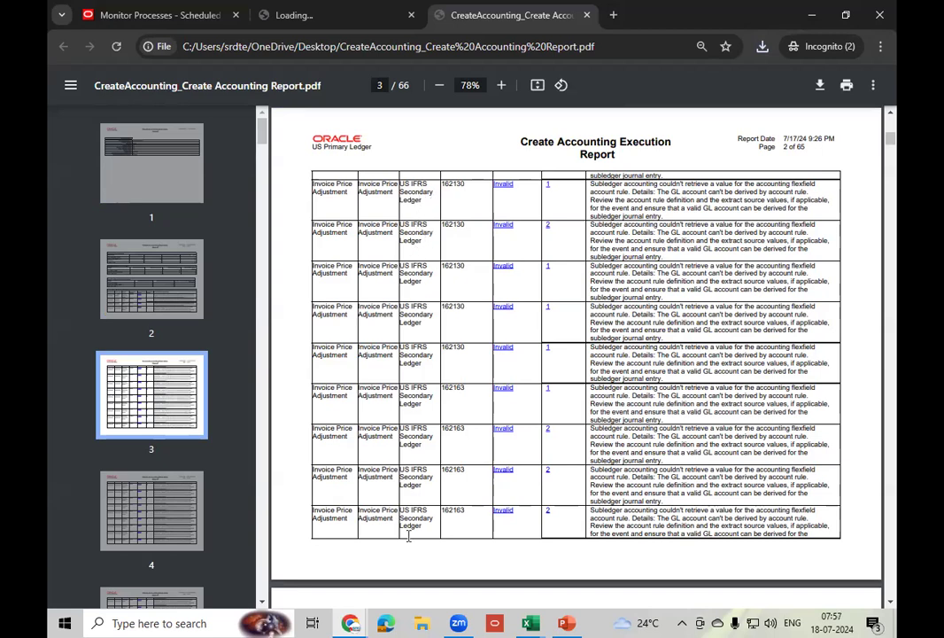
left_click(190, 539)
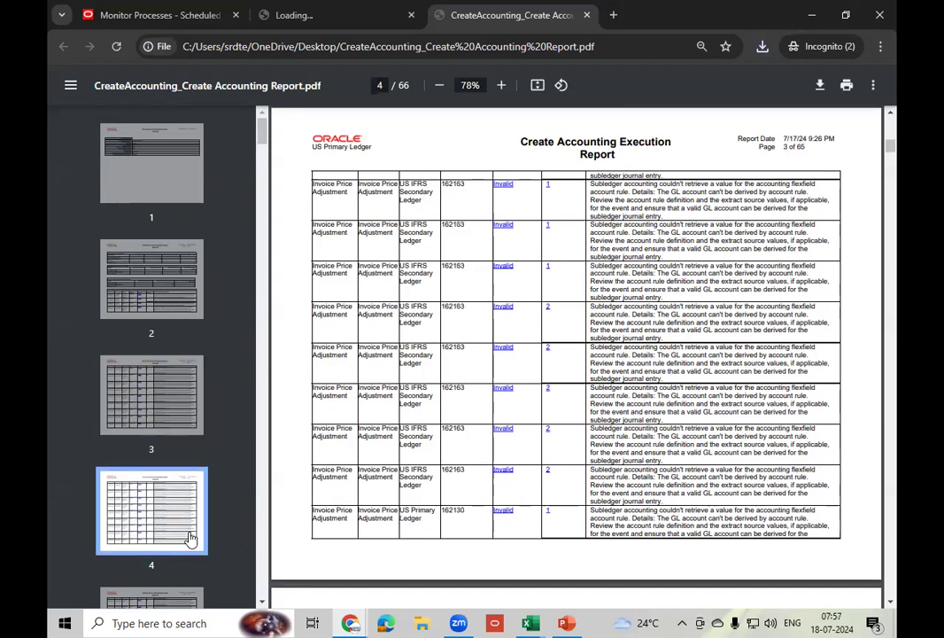
scroll(207, 512, "down", 15)
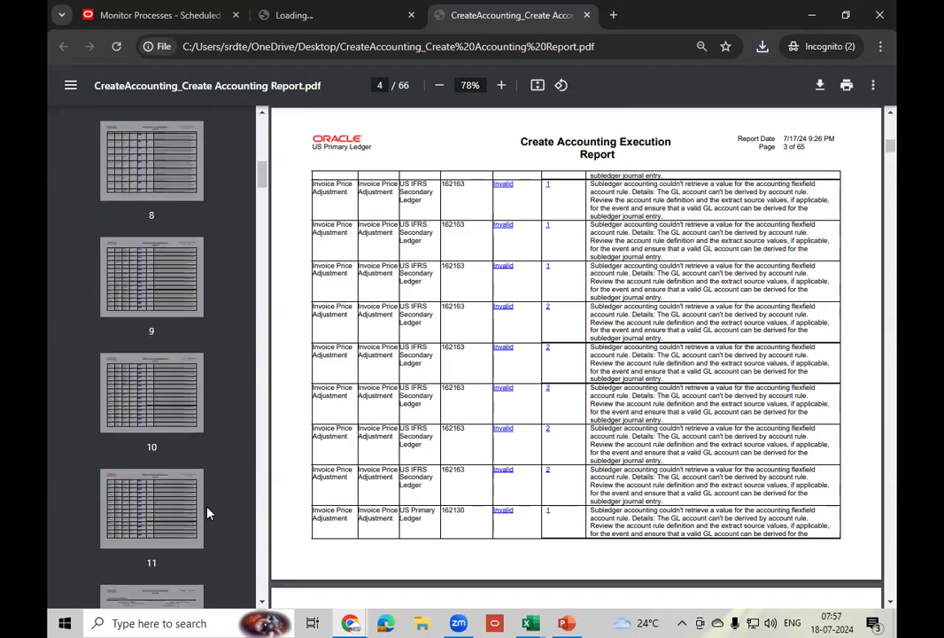
scroll(206, 512, "down", 20)
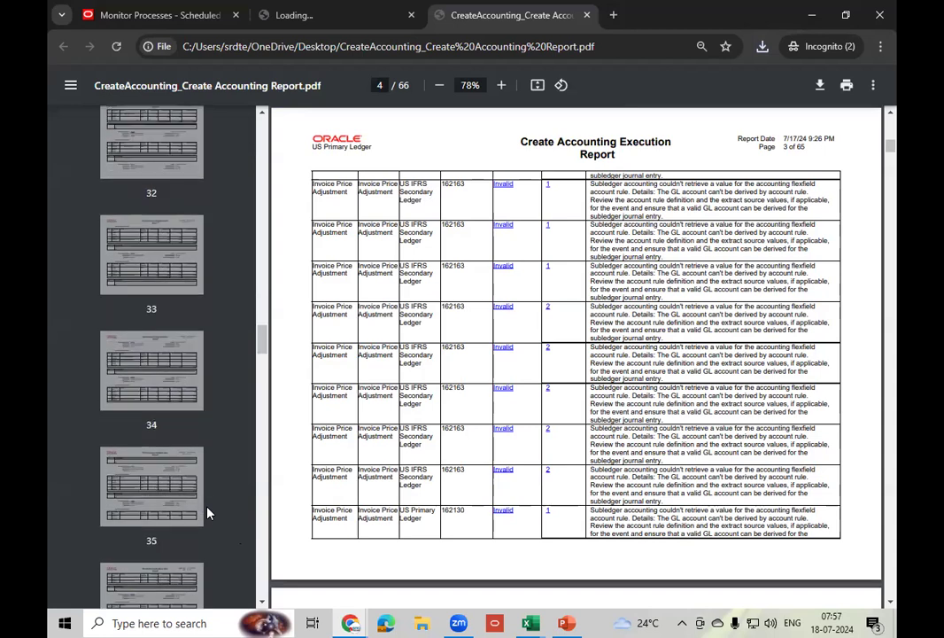
scroll(206, 512, "down", 18)
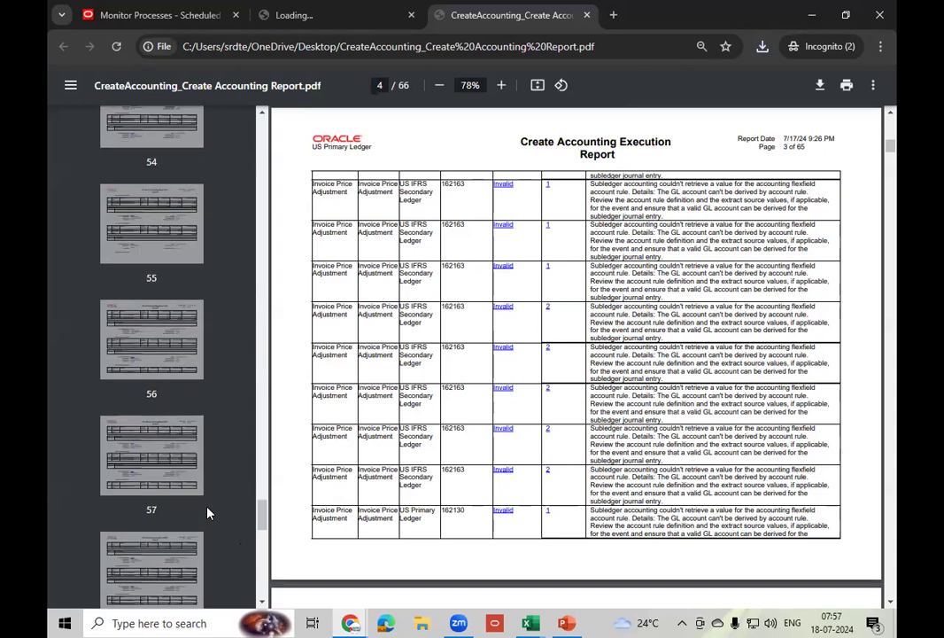
scroll(209, 512, "down", 3)
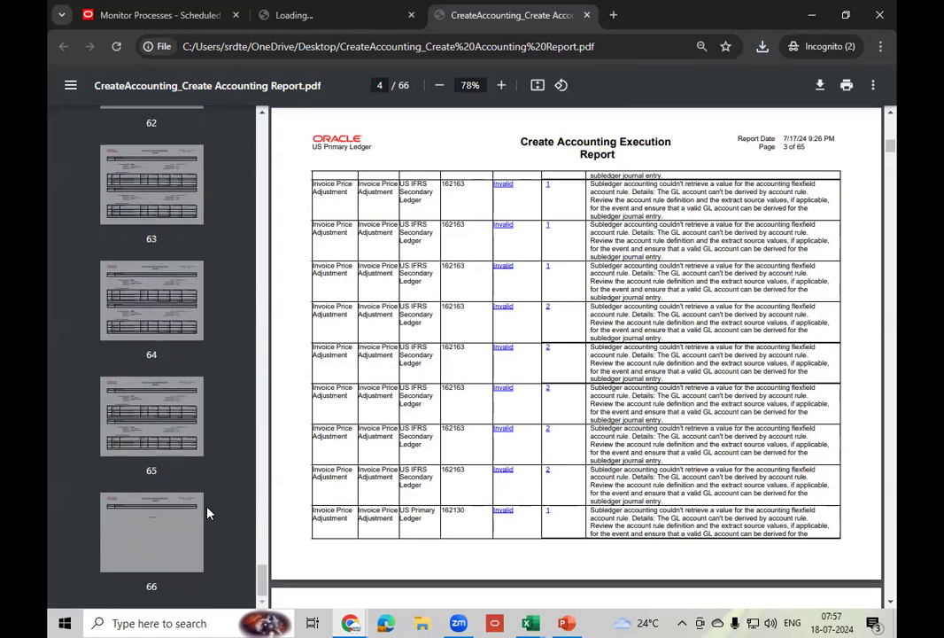
- Jump to page 65 and scroll back through the invalid journal entry pages
left_click(168, 427)
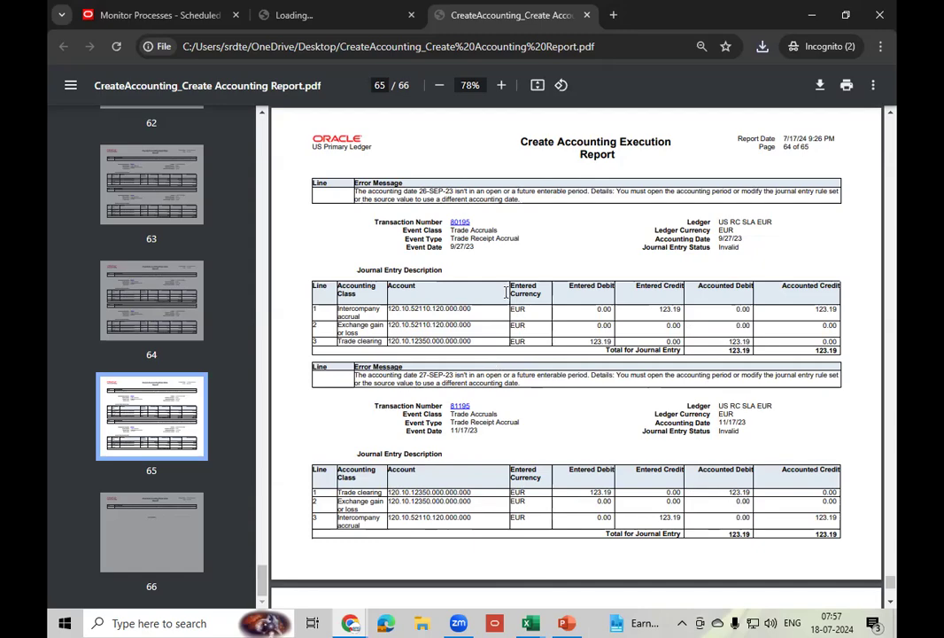
scroll(518, 355, "up", 10)
scroll(526, 368, "up", 10)
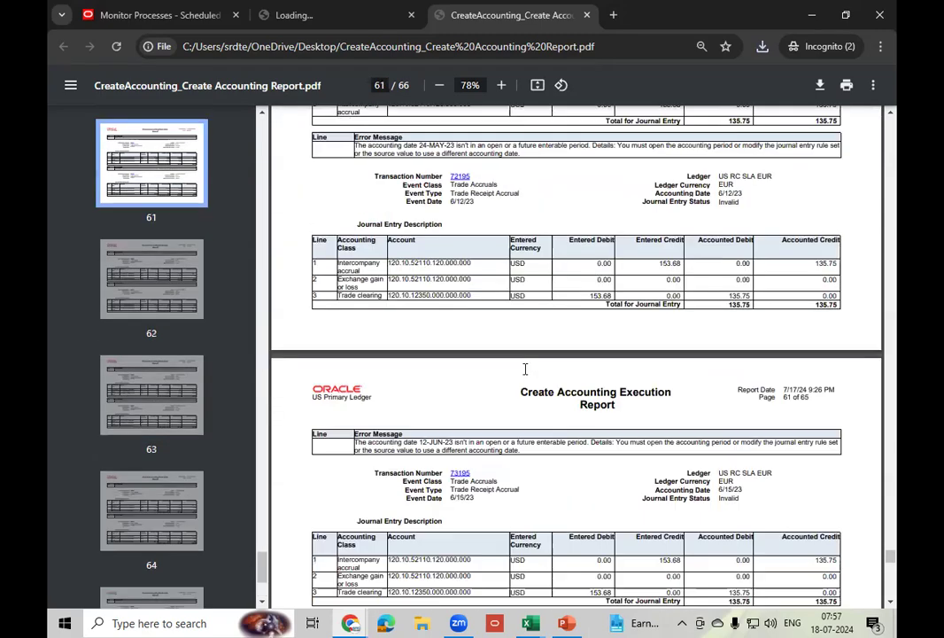
scroll(525, 368, "up", 5)
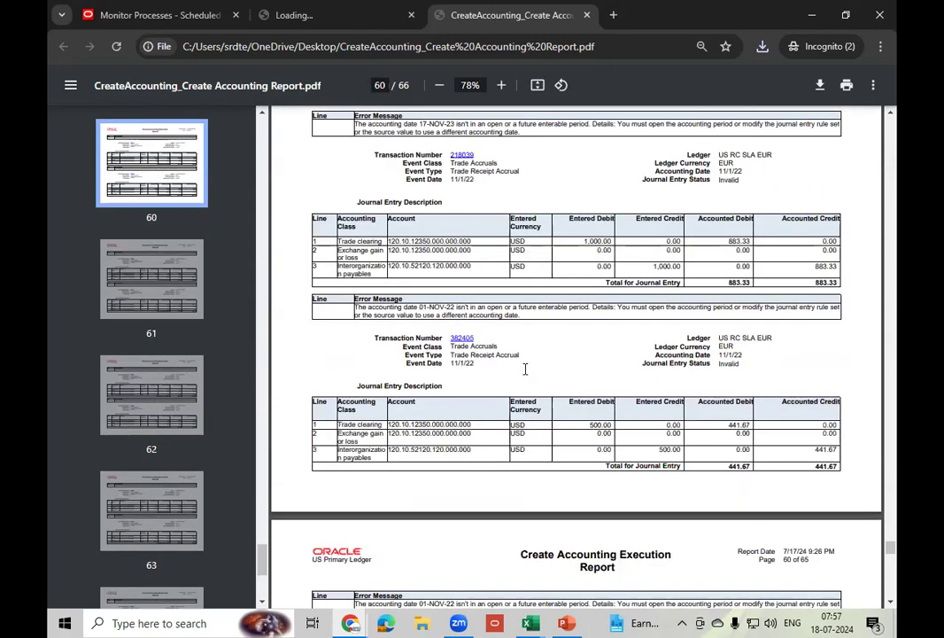
scroll(525, 368, "up", 5)
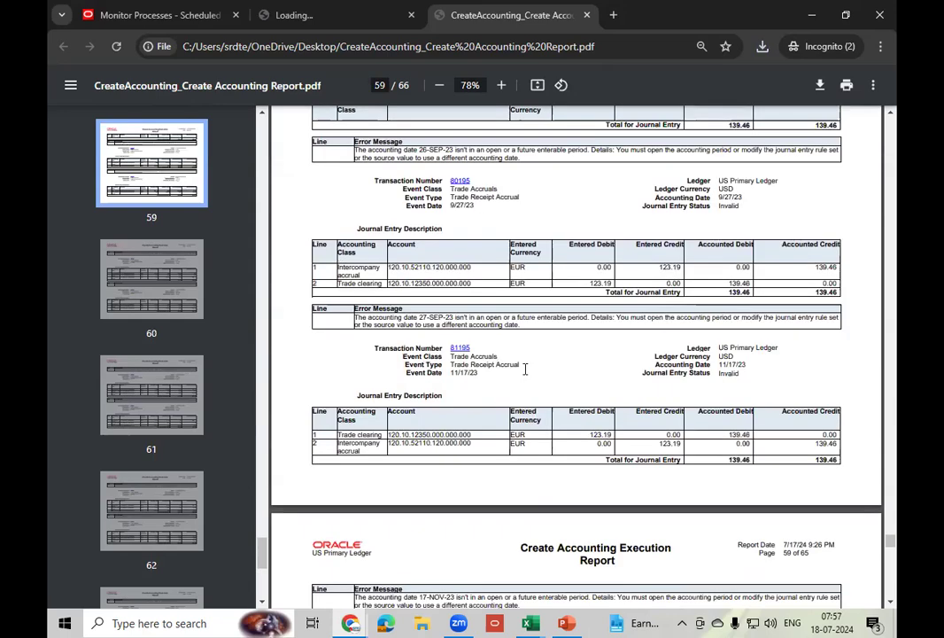
scroll(525, 368, "up", 5)
scroll(525, 368, "up", 5)
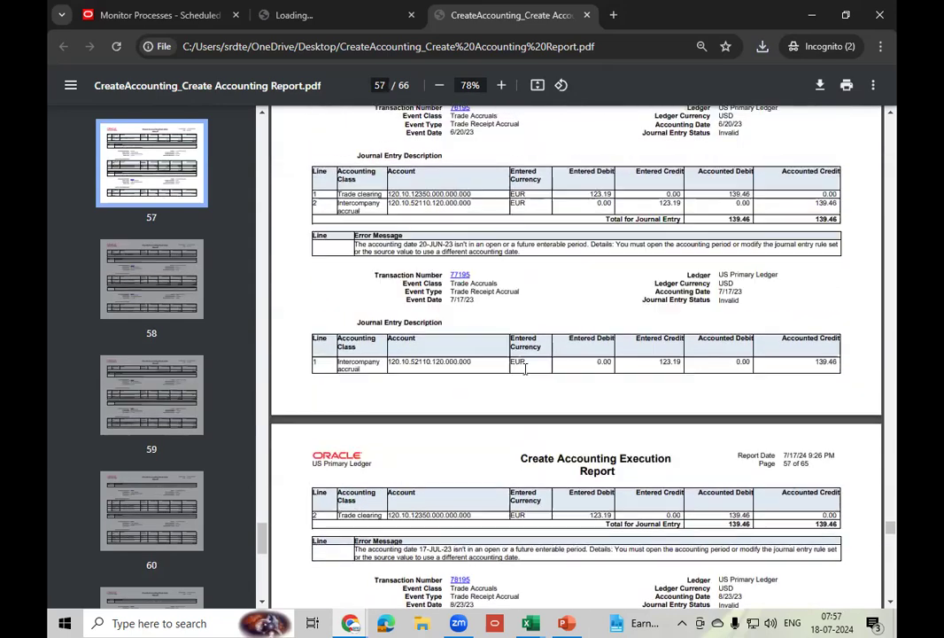
scroll(525, 368, "up", 10)
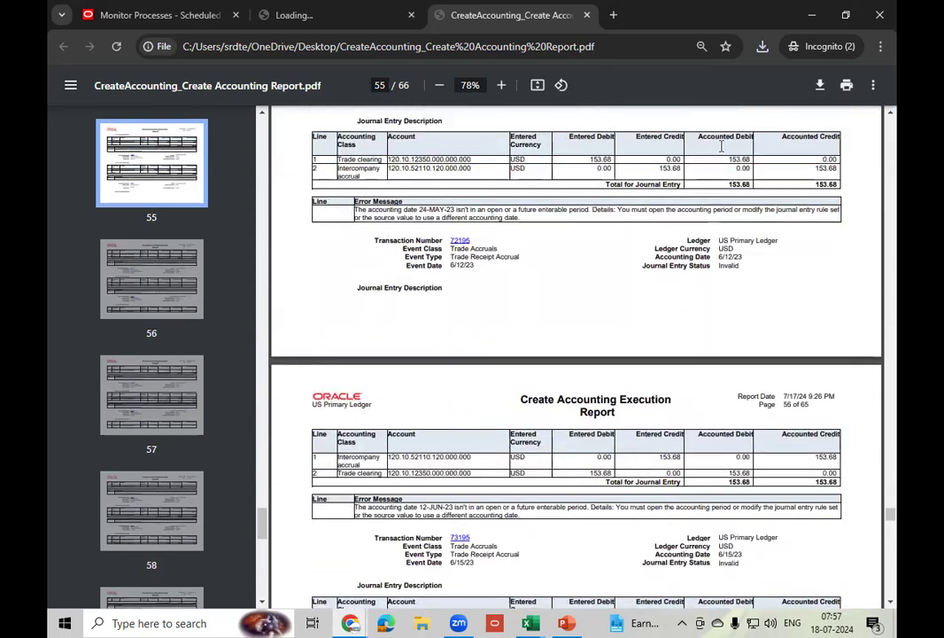
- Close the report loading tab and the PDF tab, then head back to the Fusion home page
left_click(301, 18)
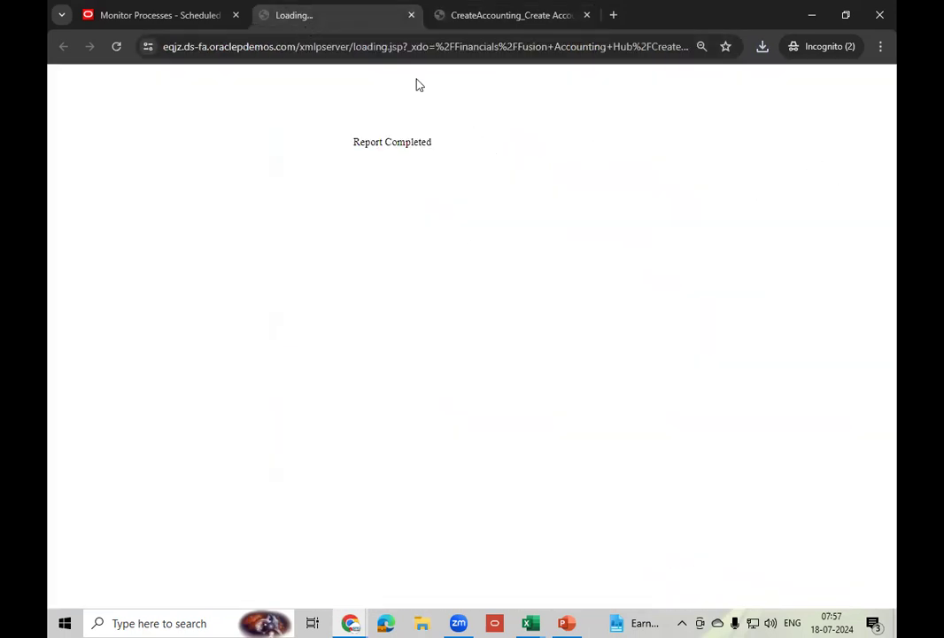
left_click(410, 28)
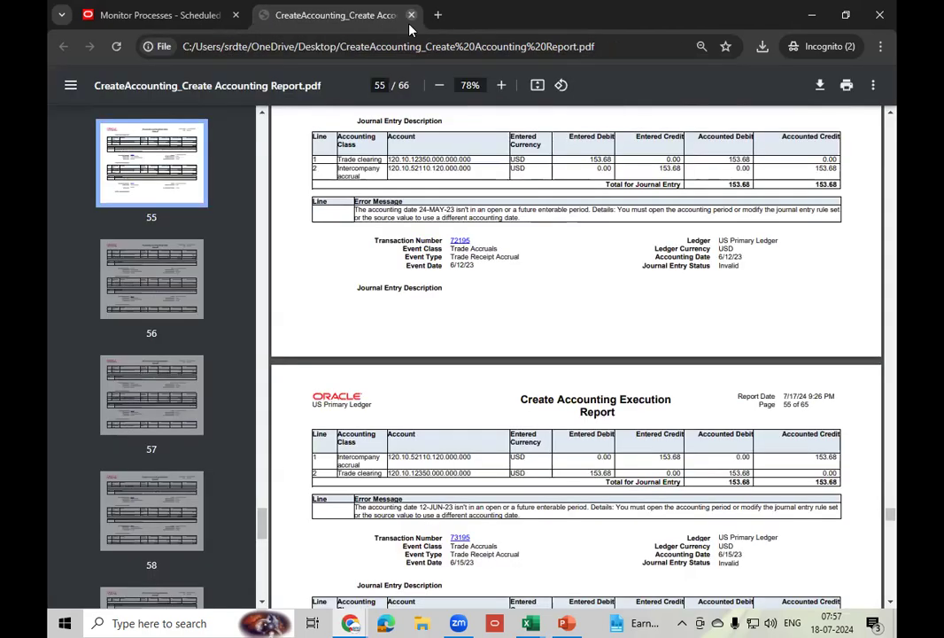
left_click(410, 25)
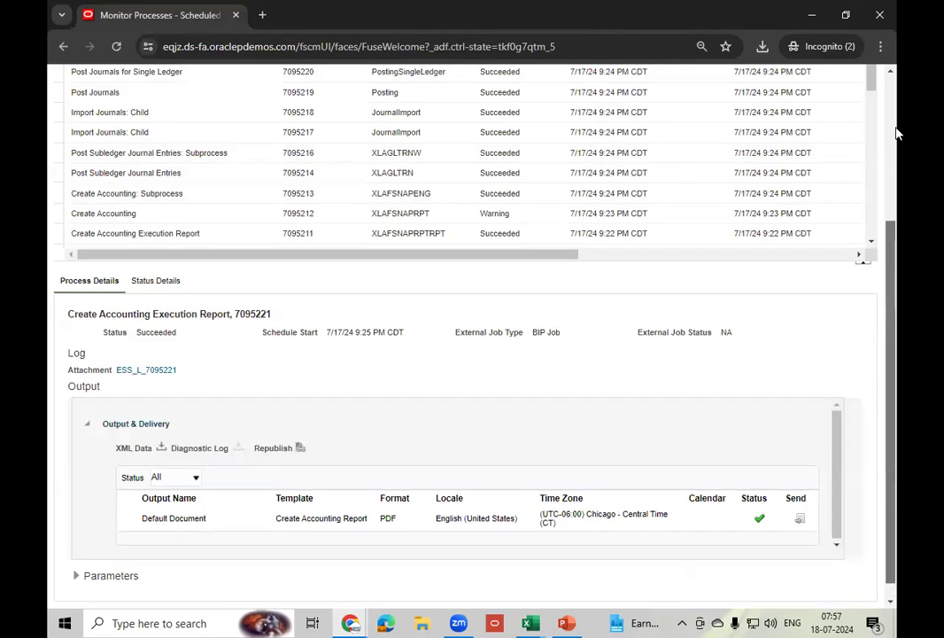
scroll(890, 133, "up", 3)
left_click(738, 89)
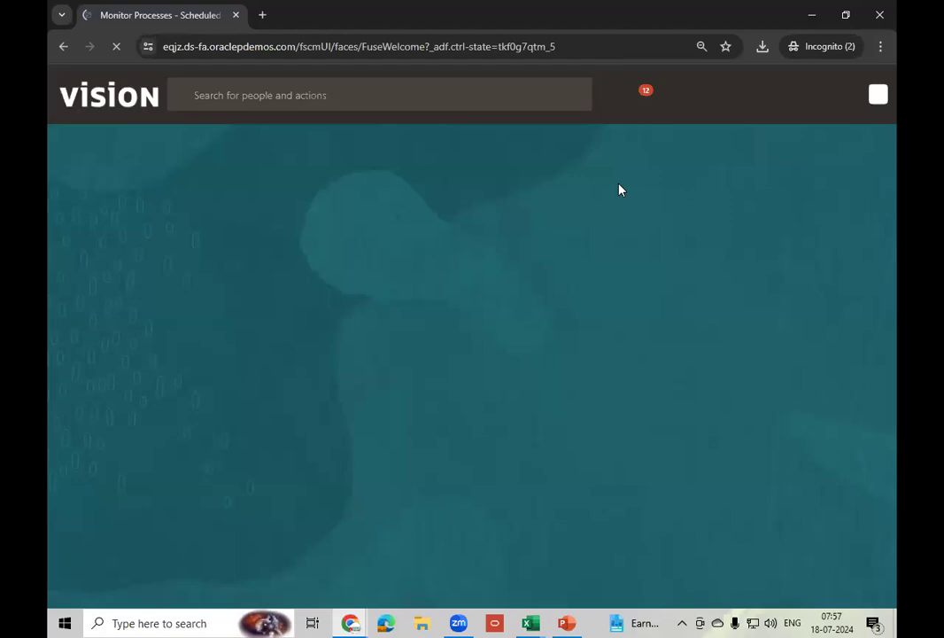
- Go to Supply Chain Execution > Receipt Accounting and open the Review Receipt Accounting Distributions task
left_click(183, 226)
left_click(184, 226)
left_click(184, 226)
left_click(183, 221)
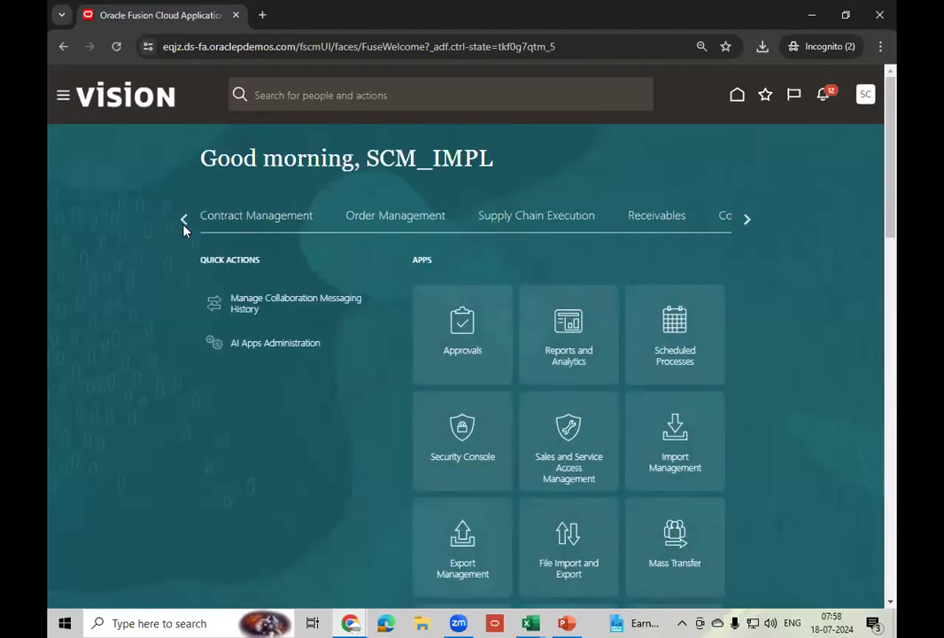
left_click(576, 232)
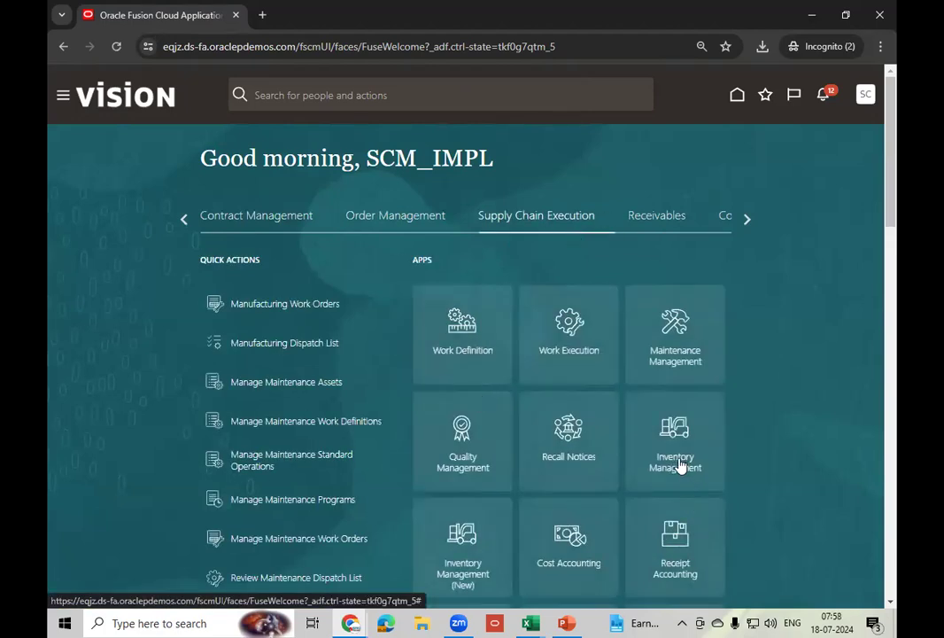
left_click(688, 581)
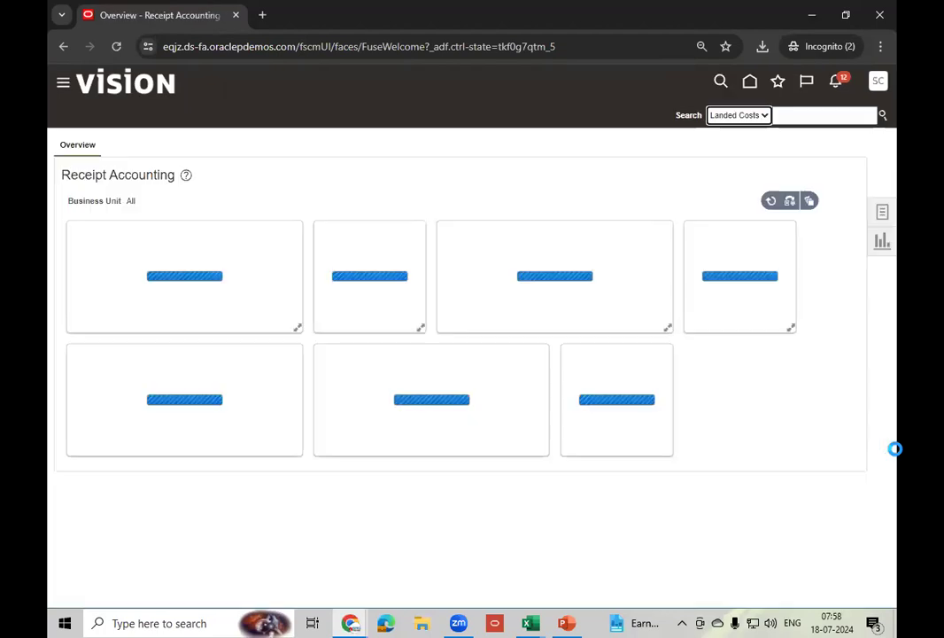
left_click(883, 214)
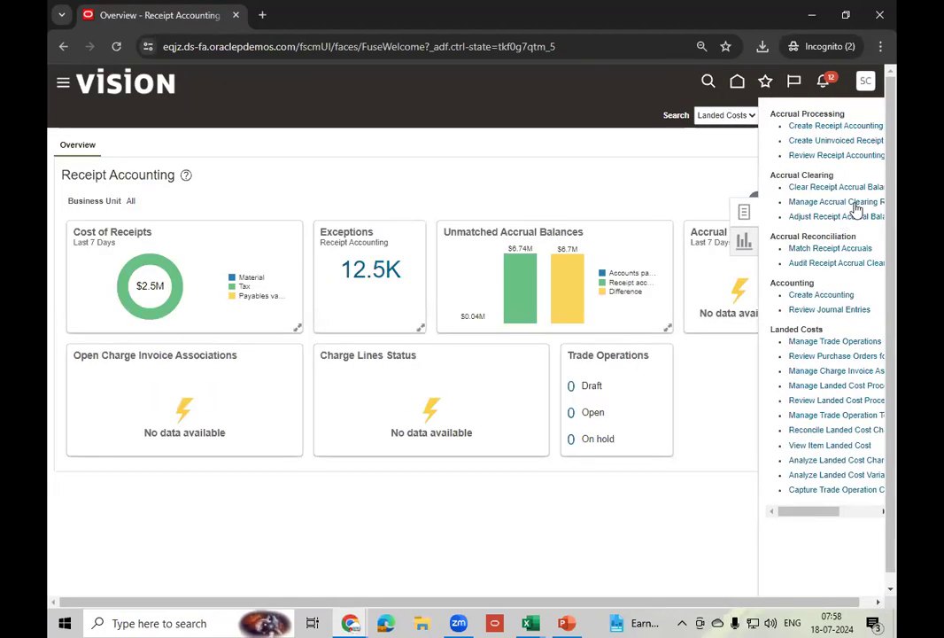
left_click(860, 156)
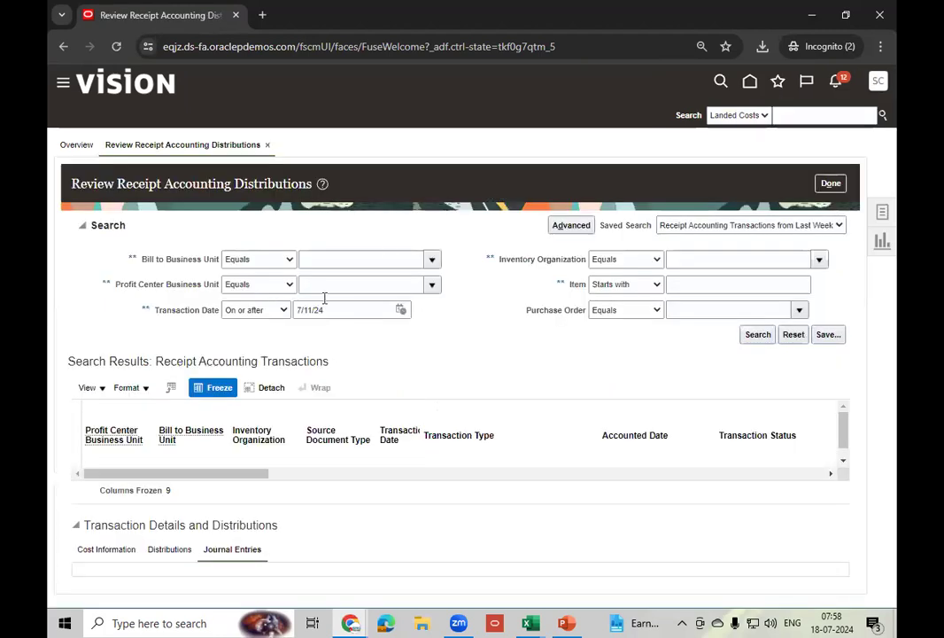
- Set Bill to Business Unit to US1 Business Unit and run the receipt accounting search
left_click(372, 261)
type("U")
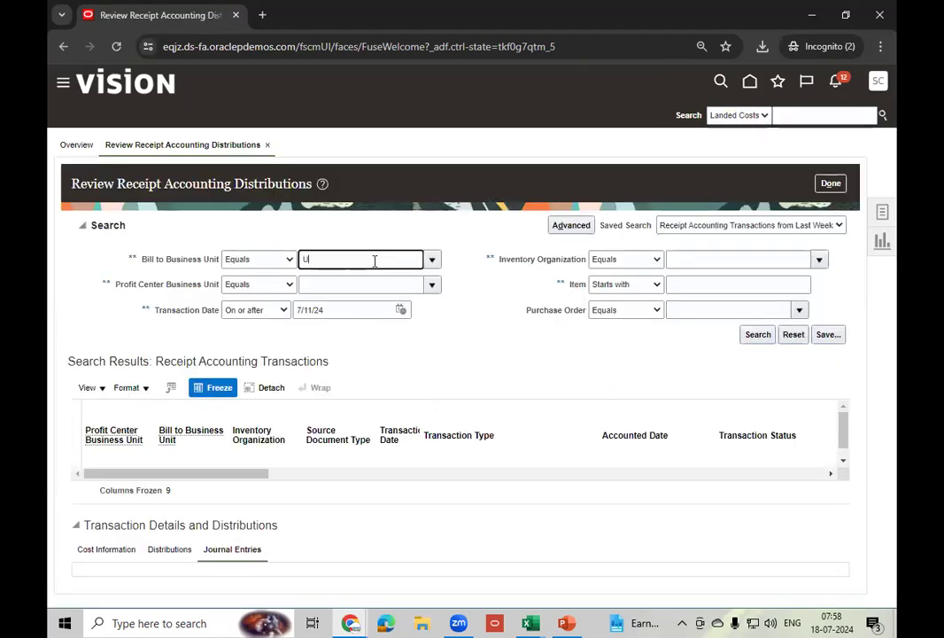
type("S1")
key("Tab")
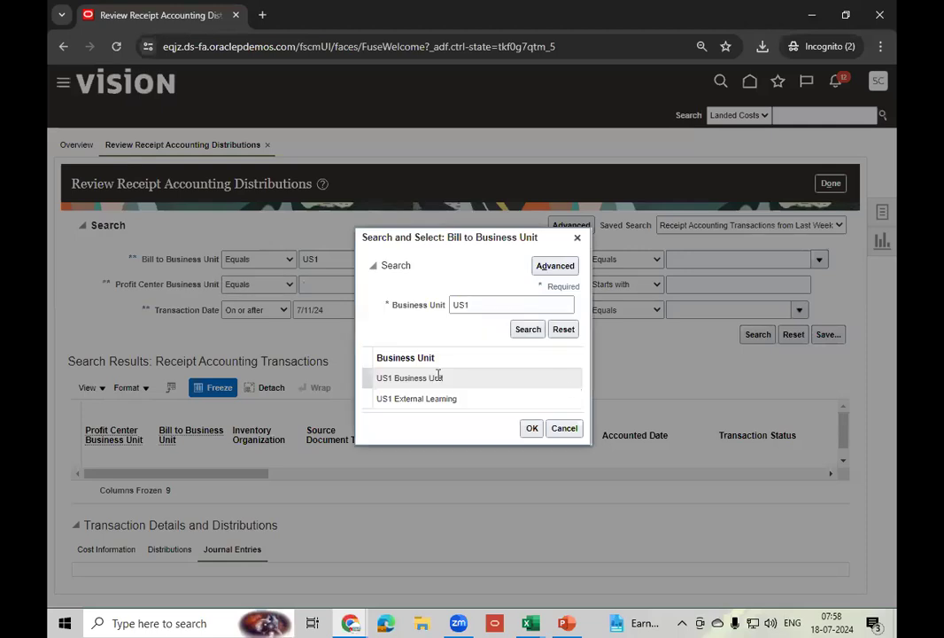
left_click(437, 377)
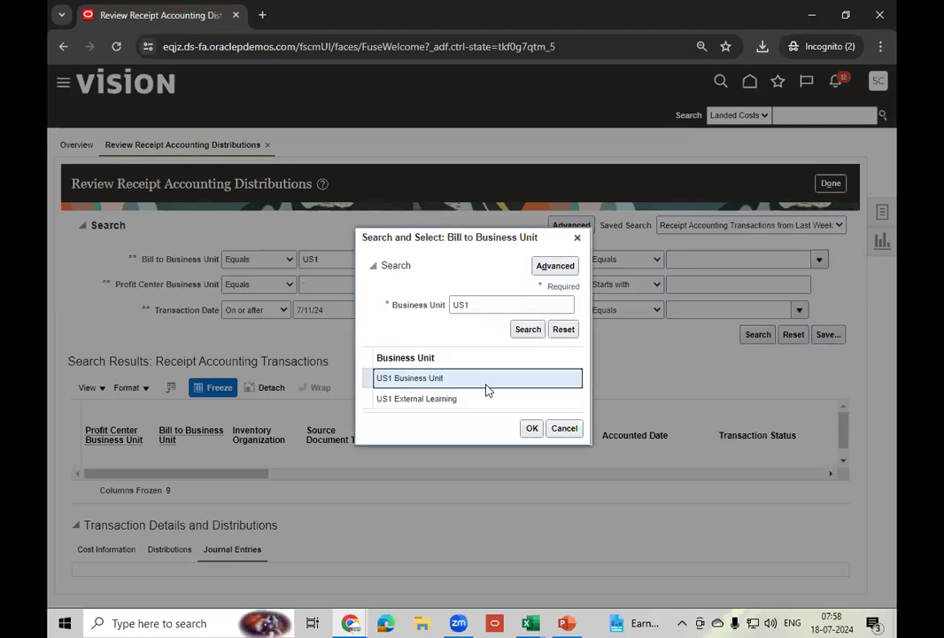
left_click(533, 427)
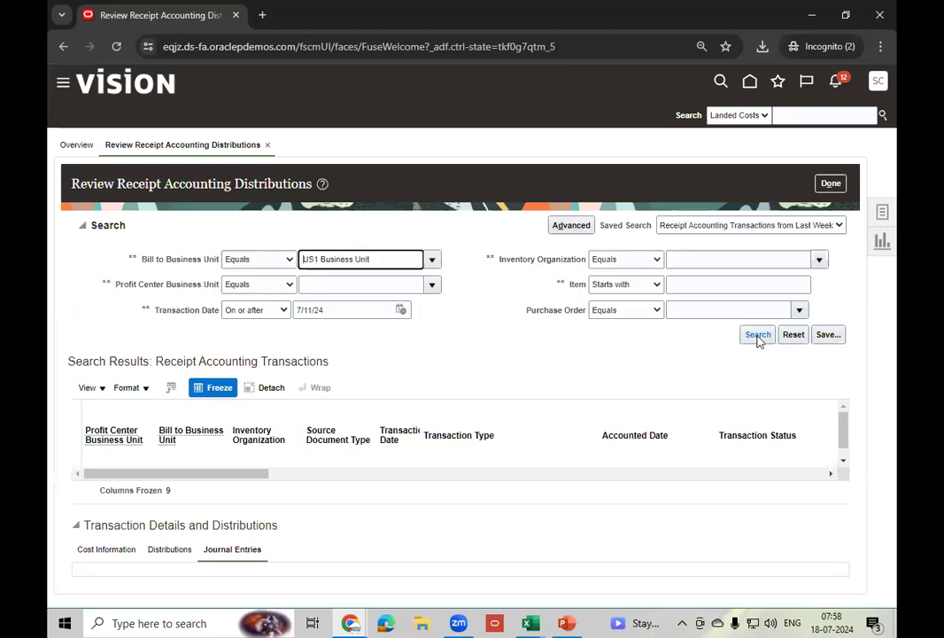
left_click(759, 335)
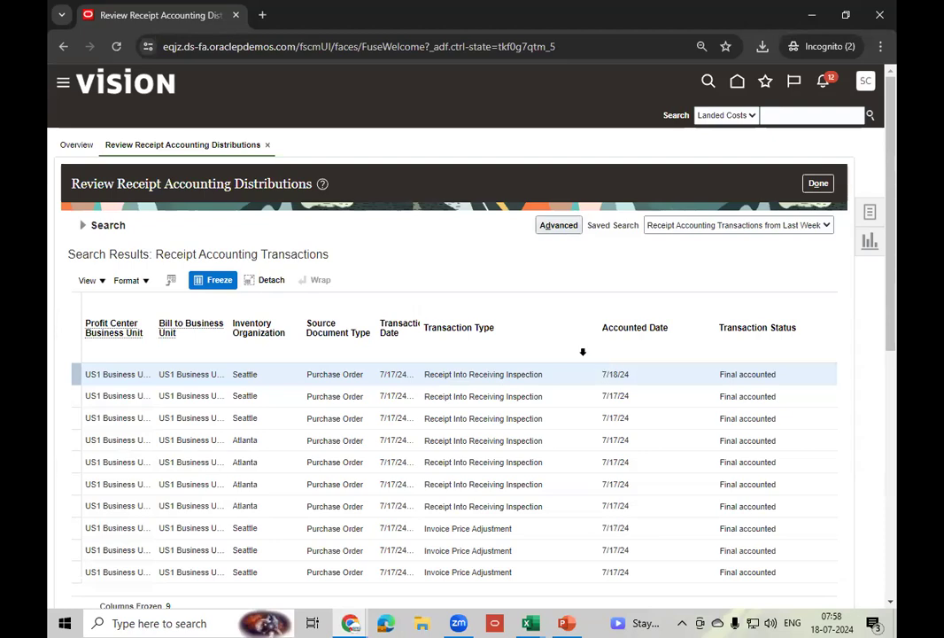
- Narrow the search to item AS00101 to bring up PO-164946's journal entries
left_click(81, 225)
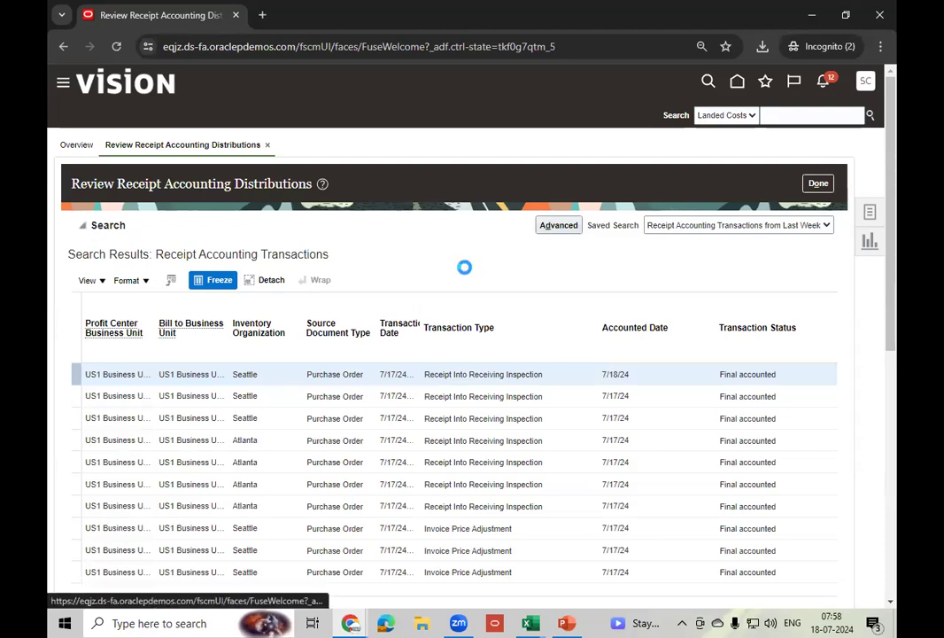
left_click(716, 309)
type("AS00101")
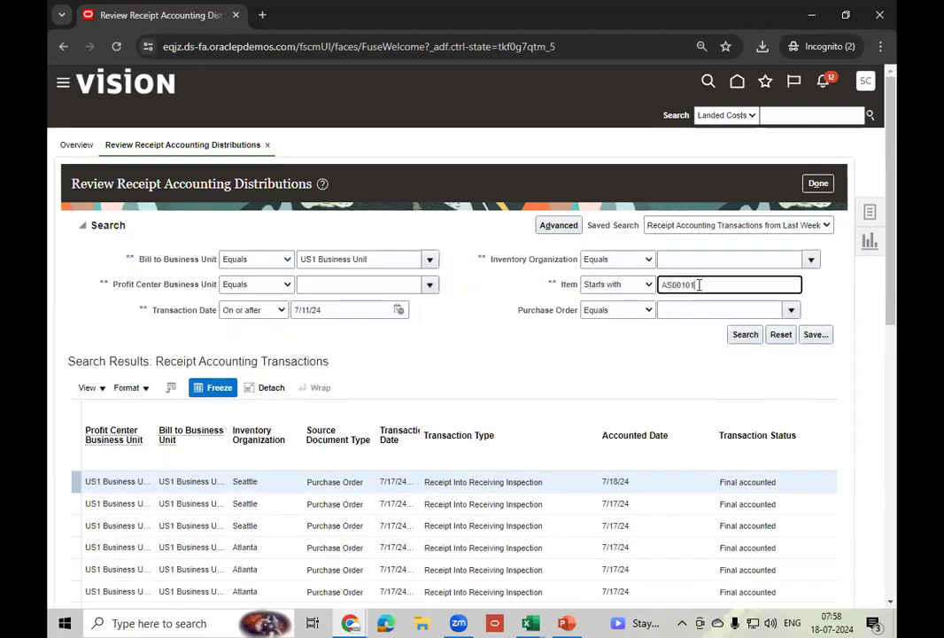
key("Tab")
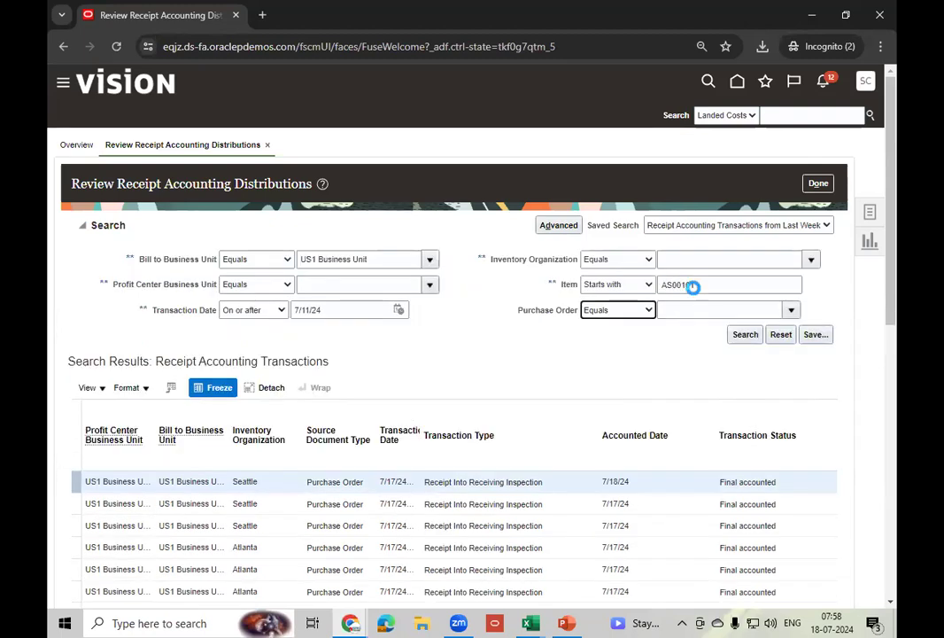
left_click(746, 335)
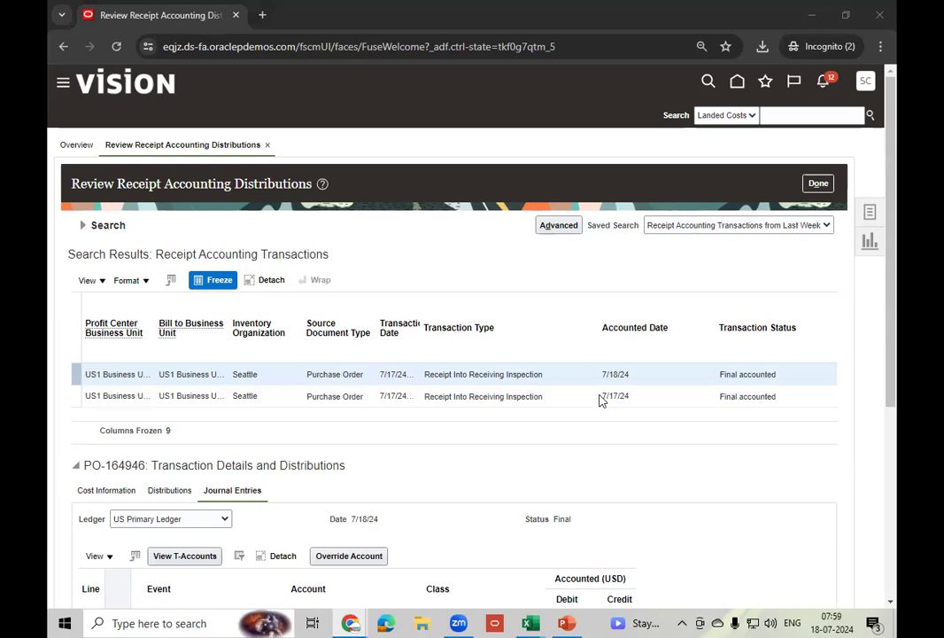
- Scroll to Journal Entries lines 1–8, showing debits 990.00, 64.35 and 29.70 with matching accrual credits
left_click(654, 379)
key("Right")
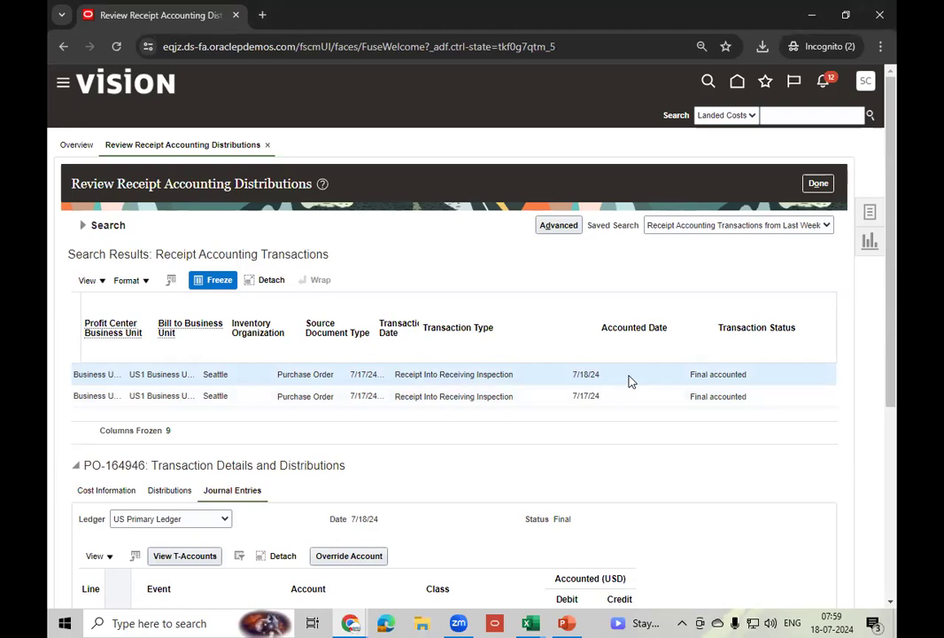
left_click_drag(890, 294, 897, 411)
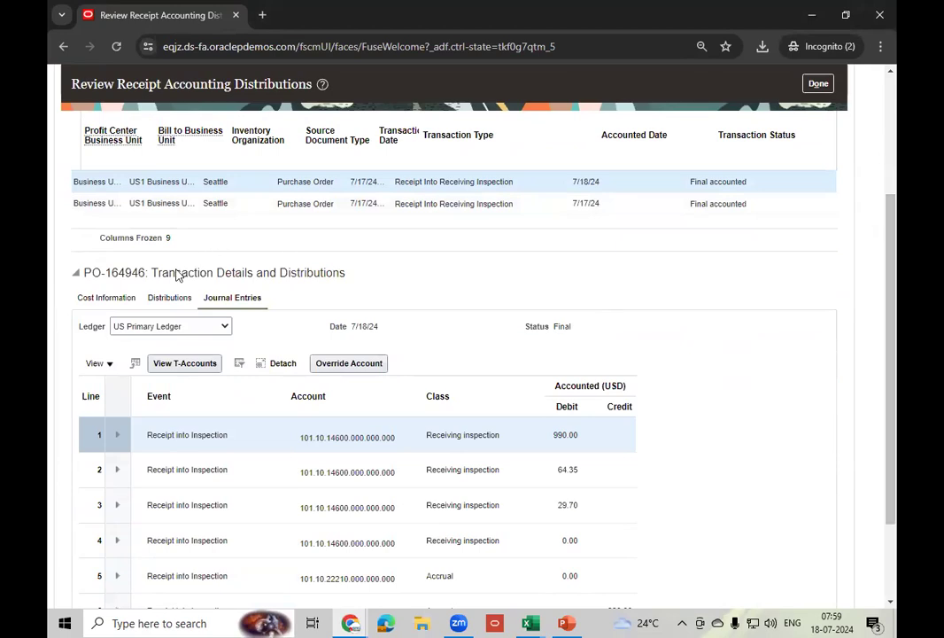
left_click_drag(893, 356, 896, 491)
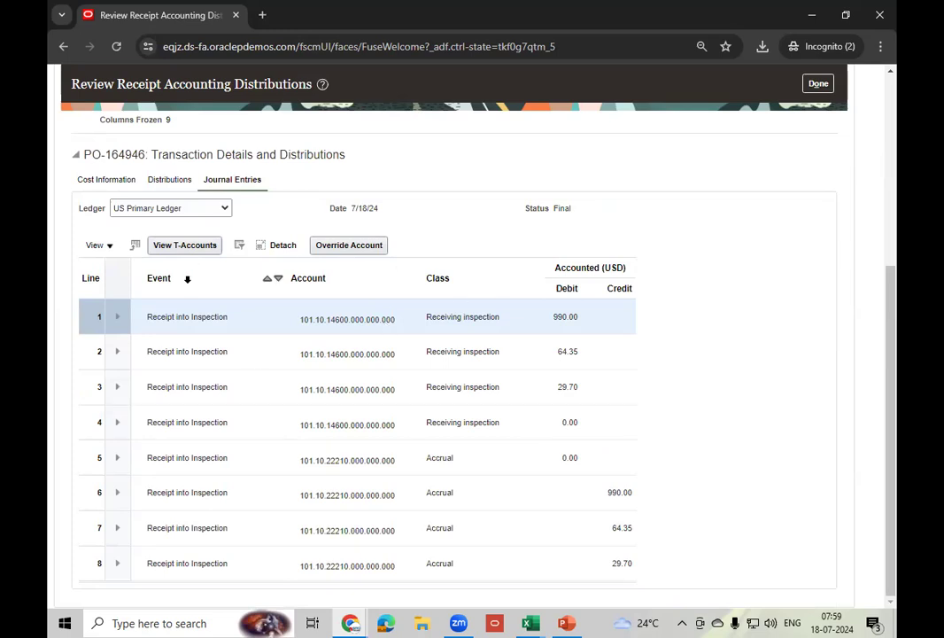
- Show all columns in the journal entries table
left_click(108, 246)
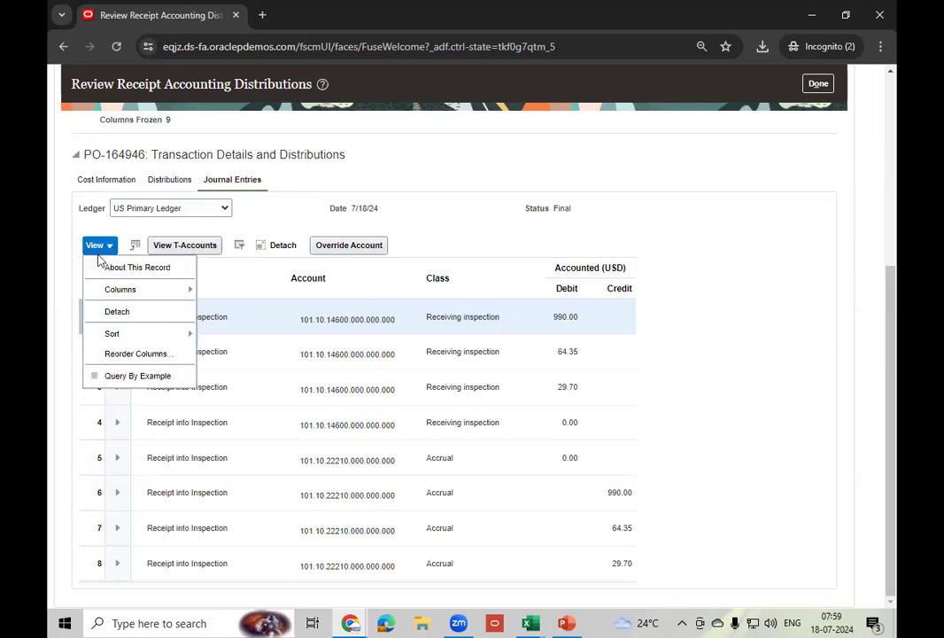
mouse_move(187, 292)
left_click(239, 293)
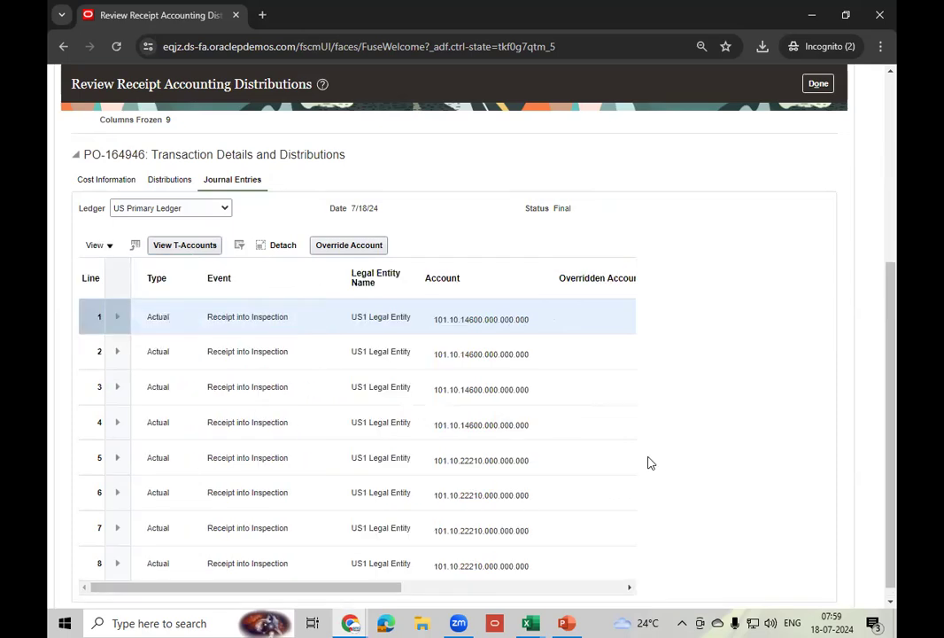
- Inspect the segment details of the 14600 and 22210 accounts, including the 990.00 line
left_click(493, 318)
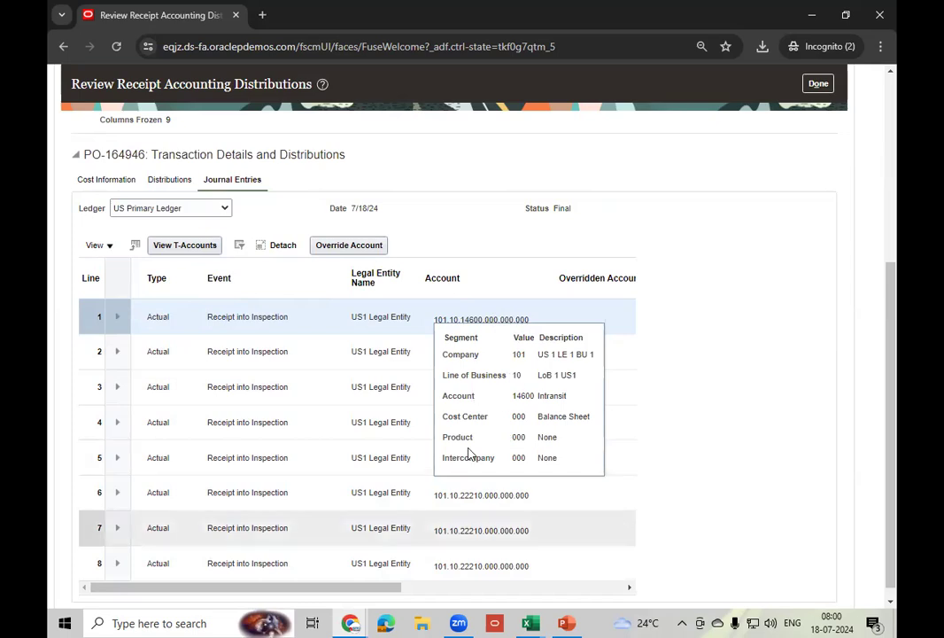
left_click(565, 308)
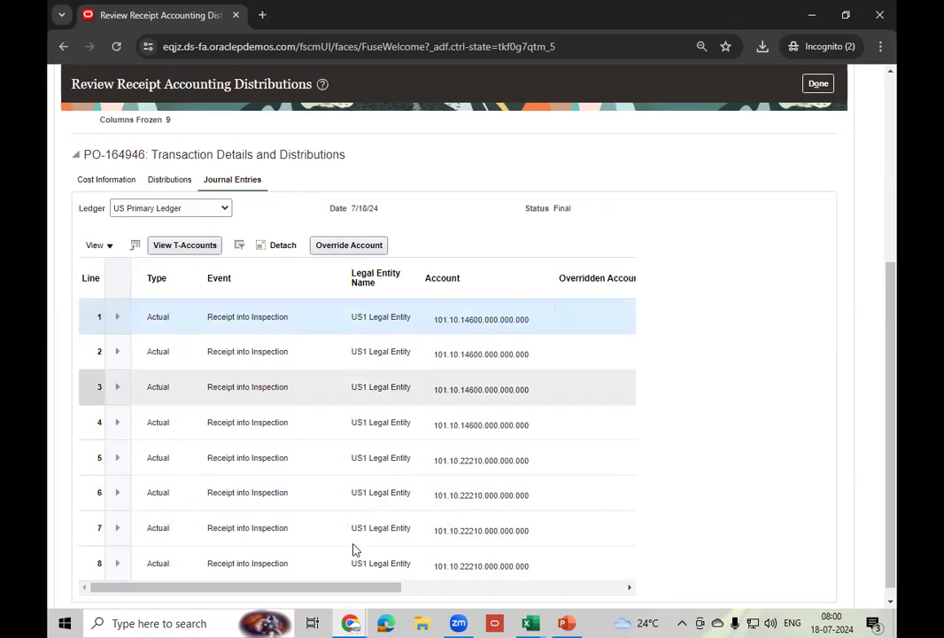
left_click_drag(305, 594, 234, 582)
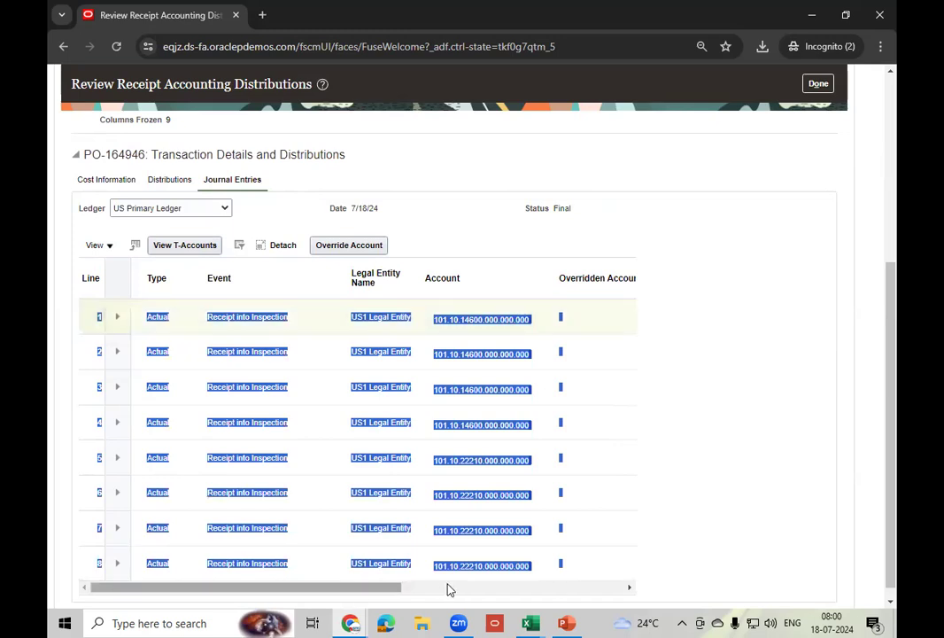
left_click(605, 324)
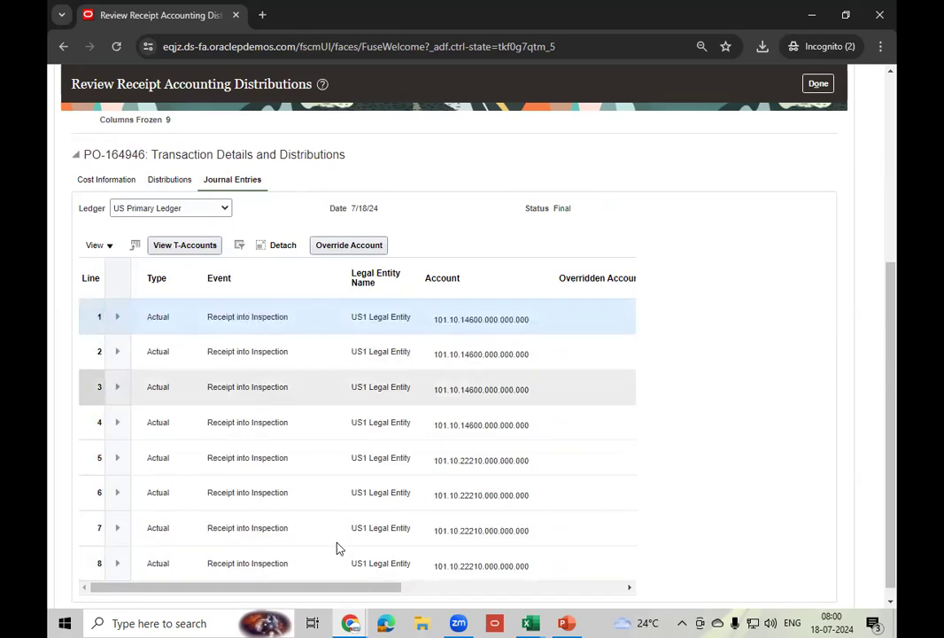
left_click_drag(375, 589, 585, 590)
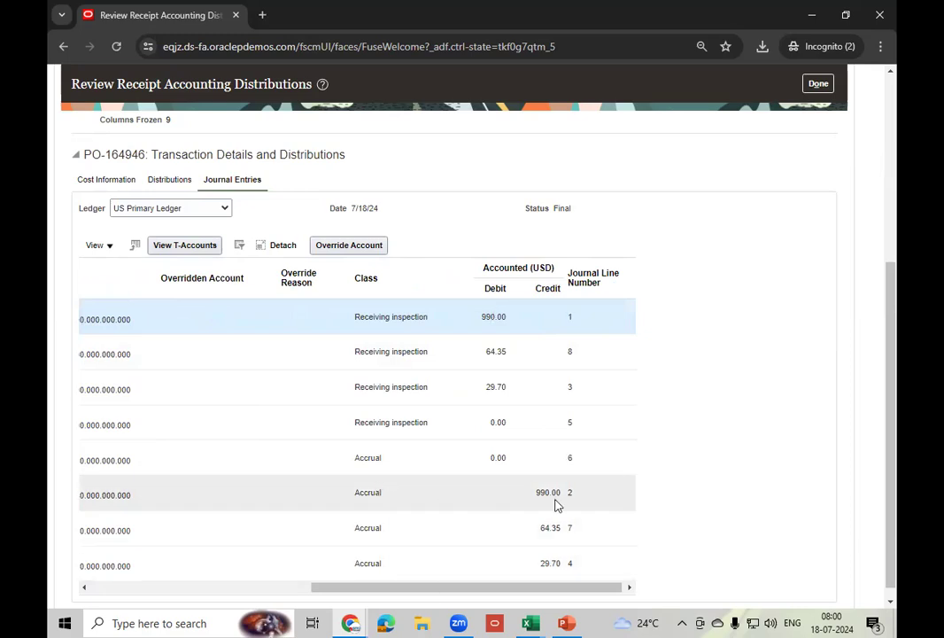
left_click_drag(468, 592, 406, 596)
left_click(170, 319)
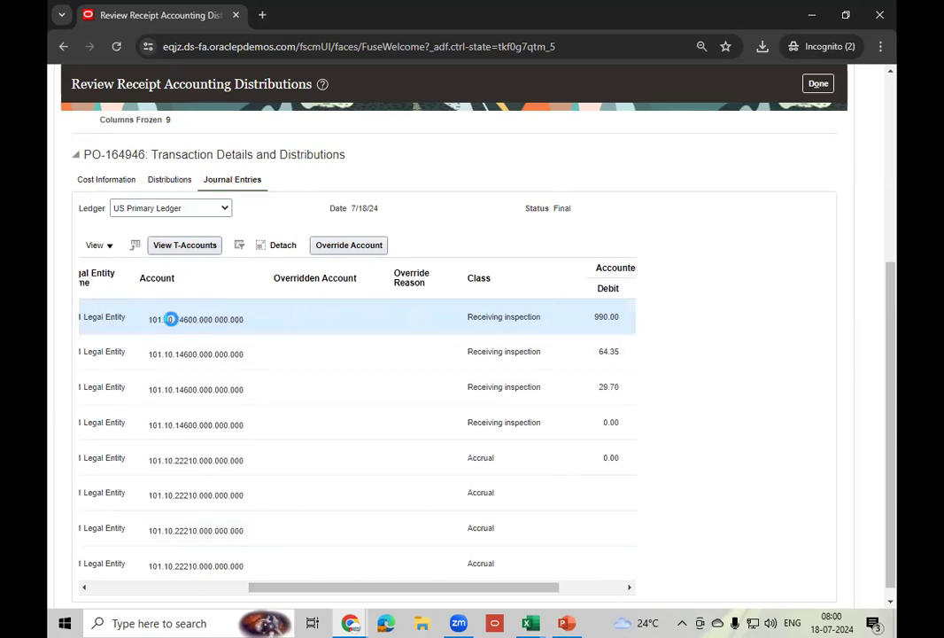
mouse_move(186, 331)
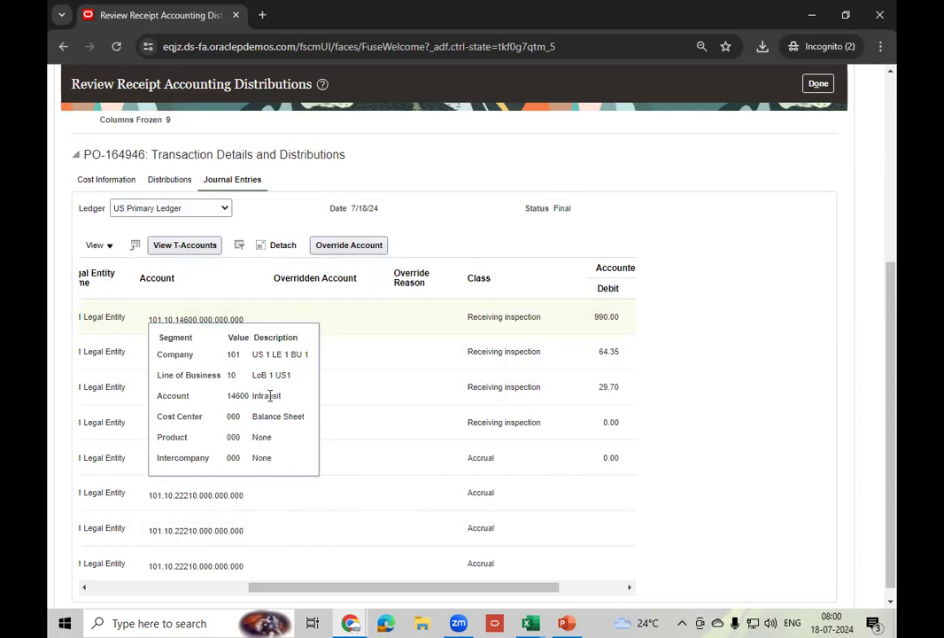
left_click(347, 321)
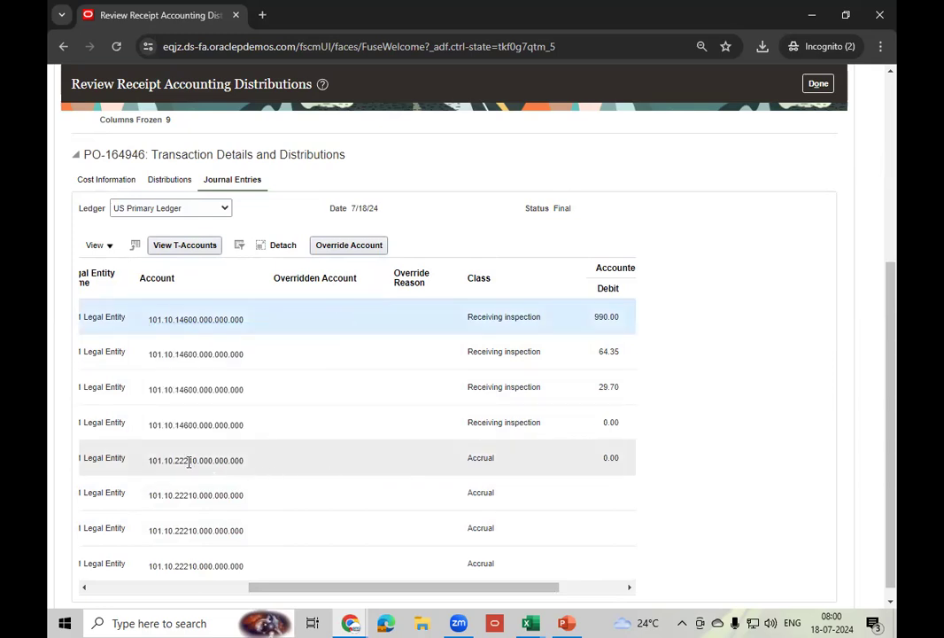
mouse_move(187, 461)
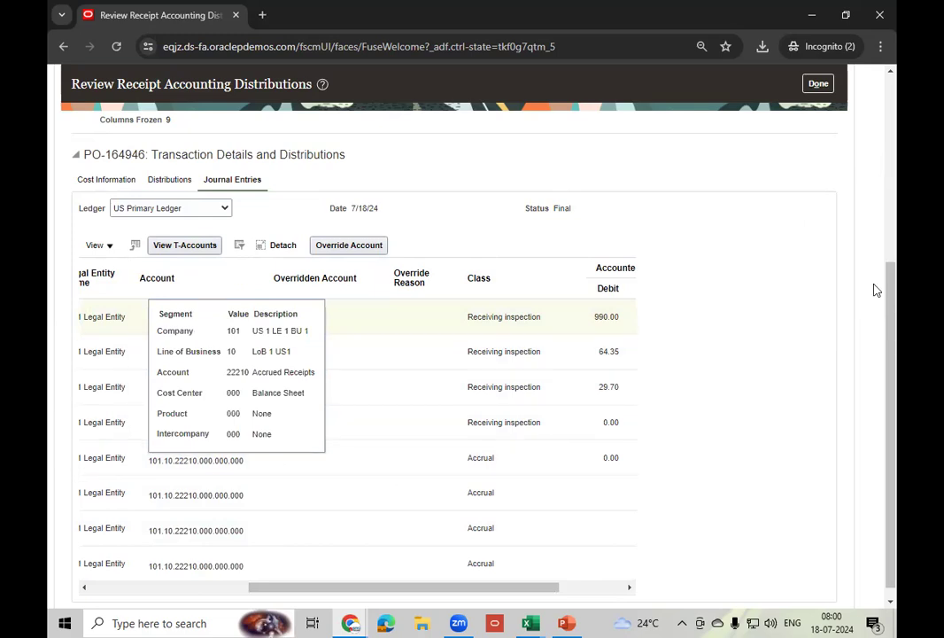
- Close Review Receipt Accounting Distributions with Done and switch to the Procure to Pay slide
scroll(894, 310, "up", 5)
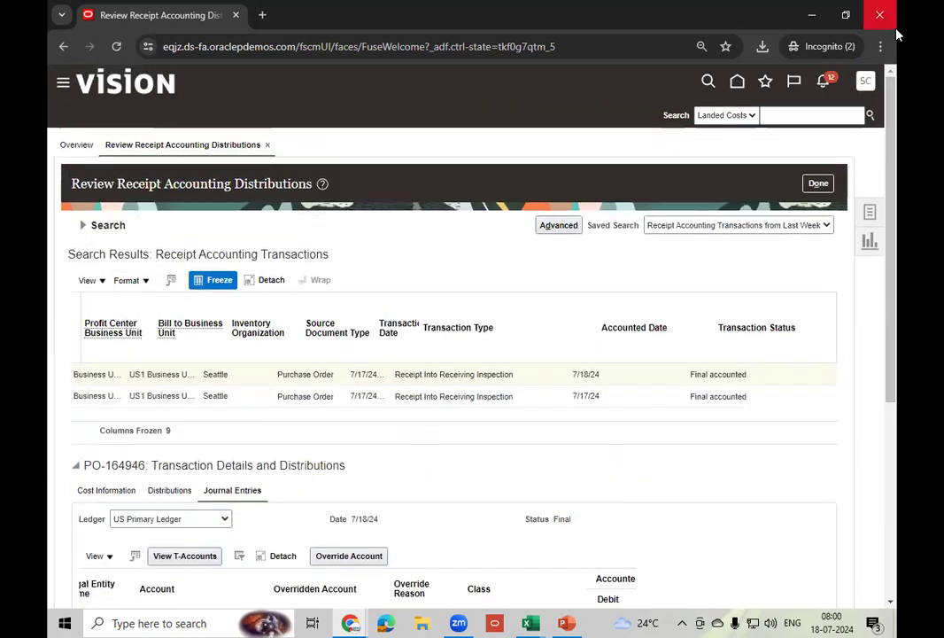
left_click(819, 186)
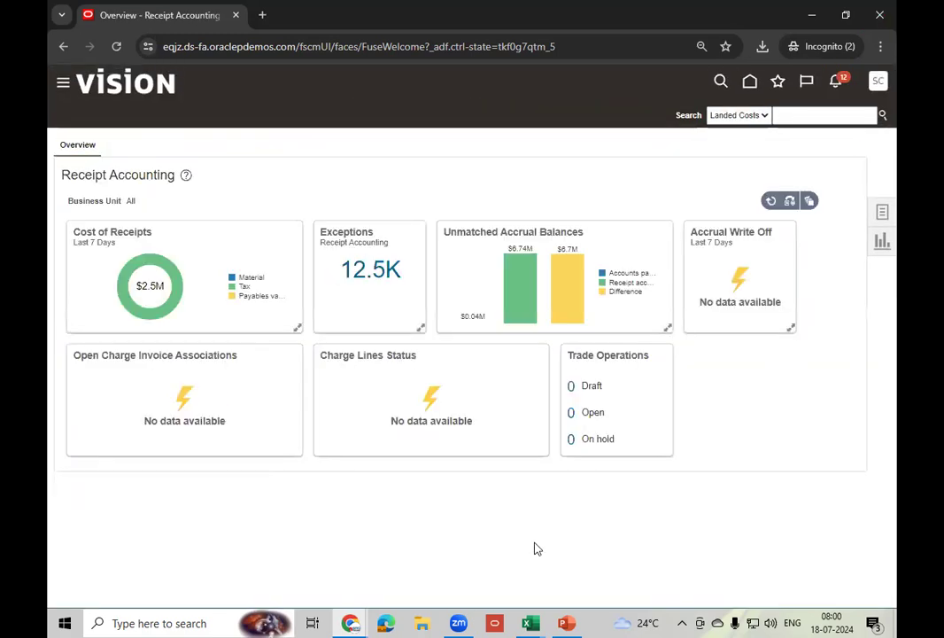
left_click(569, 622)
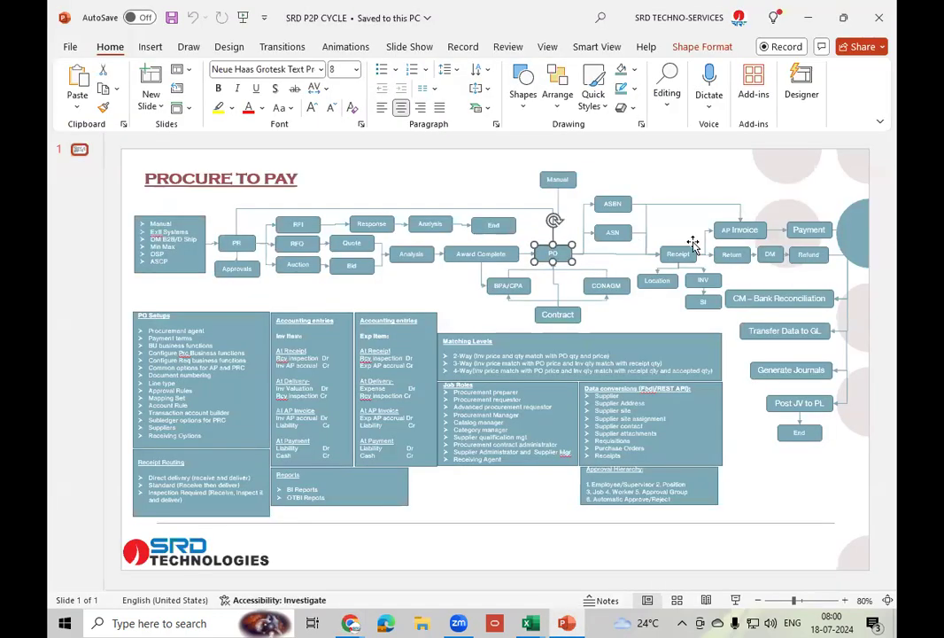
- Point out the INV and SI steps, then return to Chrome's Receipt Accounting overview
left_click(707, 281)
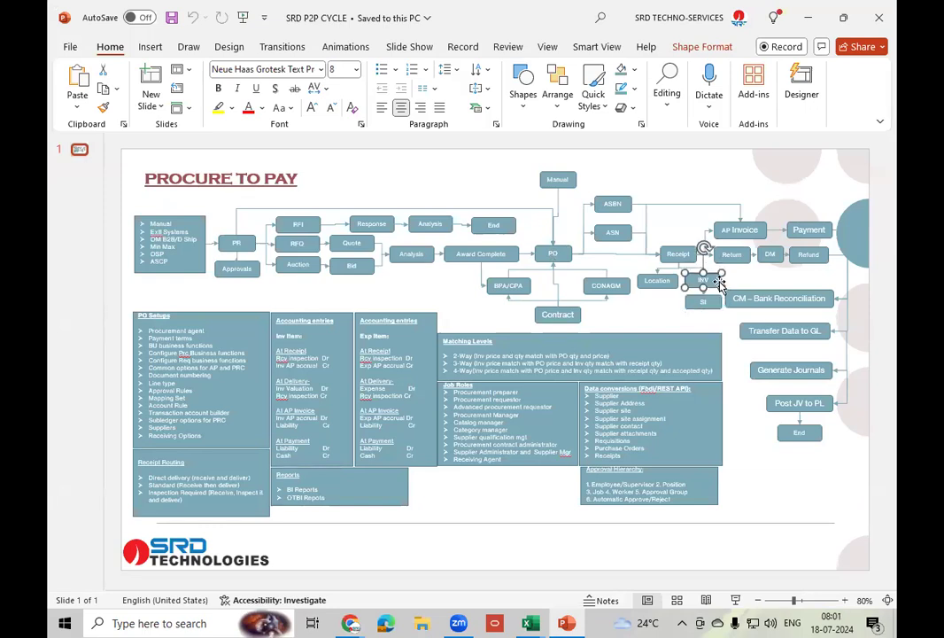
left_click(718, 306)
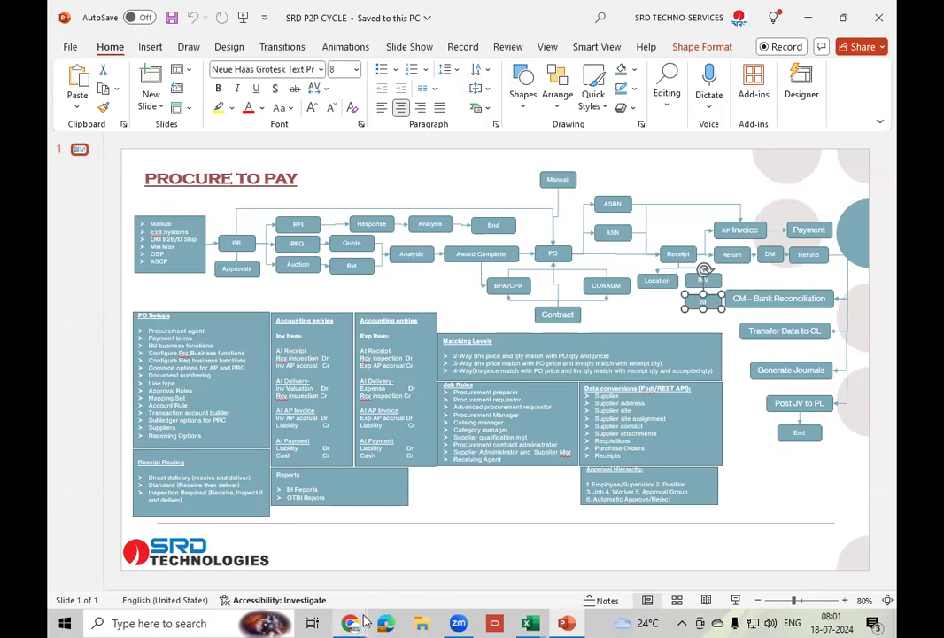
mouse_move(352, 623)
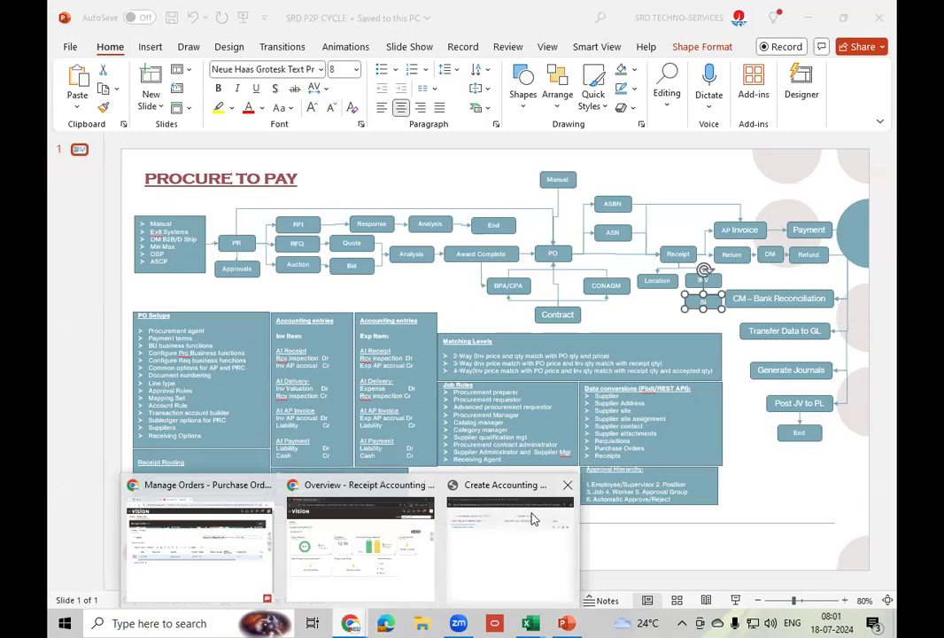
left_click(569, 485)
left_click(434, 567)
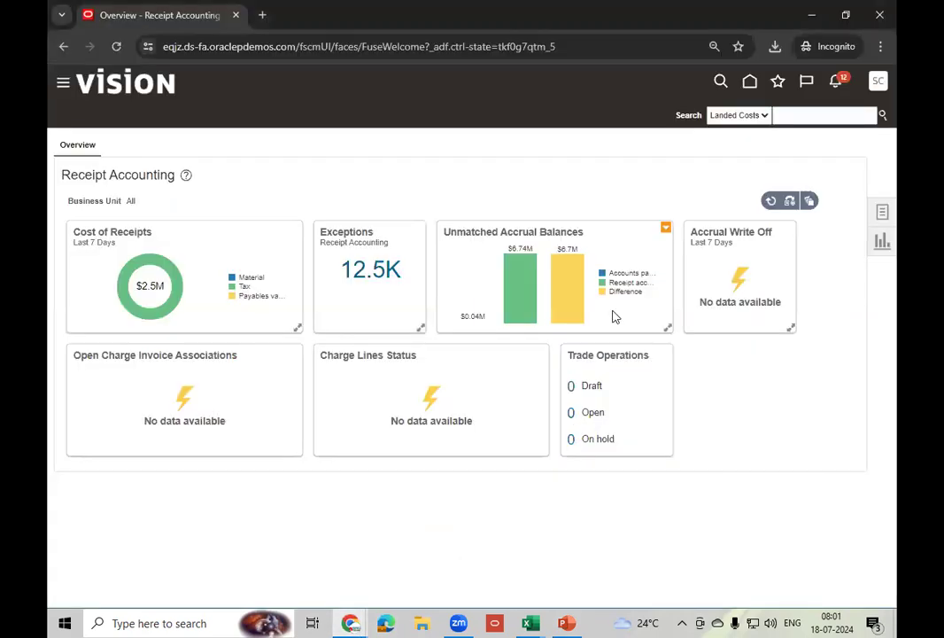
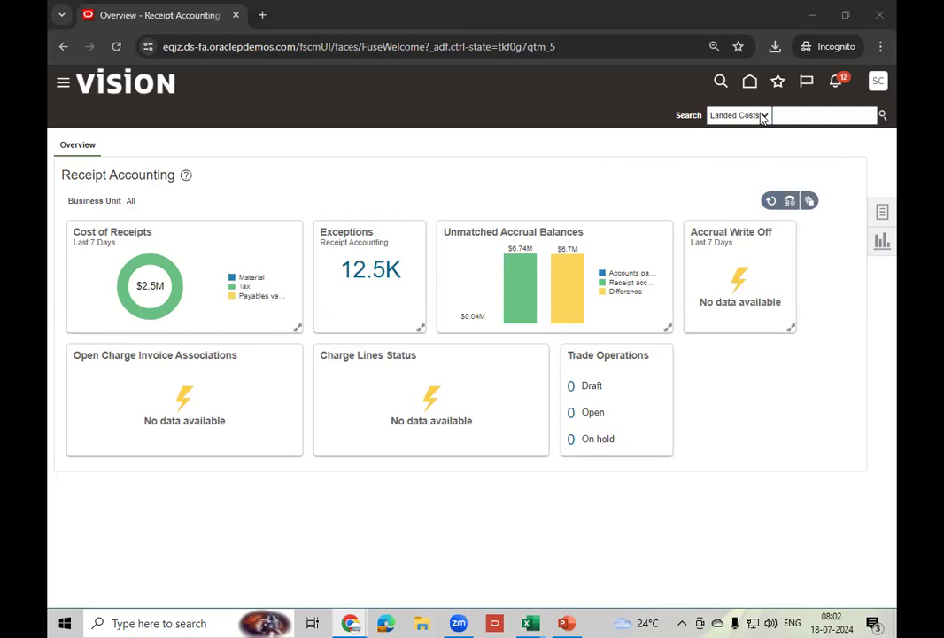
- From Home, open Create Cost Accounting Distributions in the Cost Accounting work area's task list
left_click(749, 82)
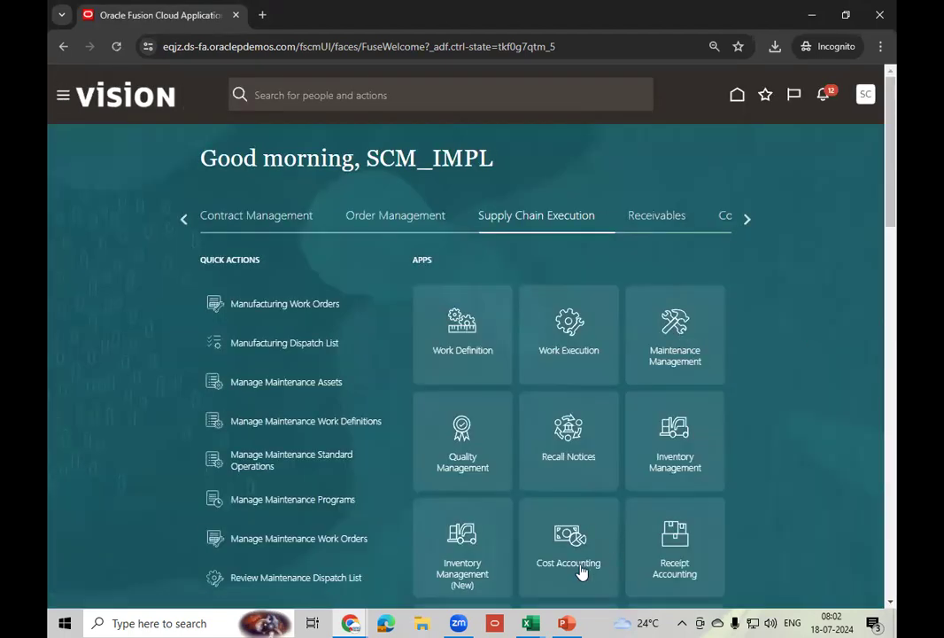
left_click(562, 572)
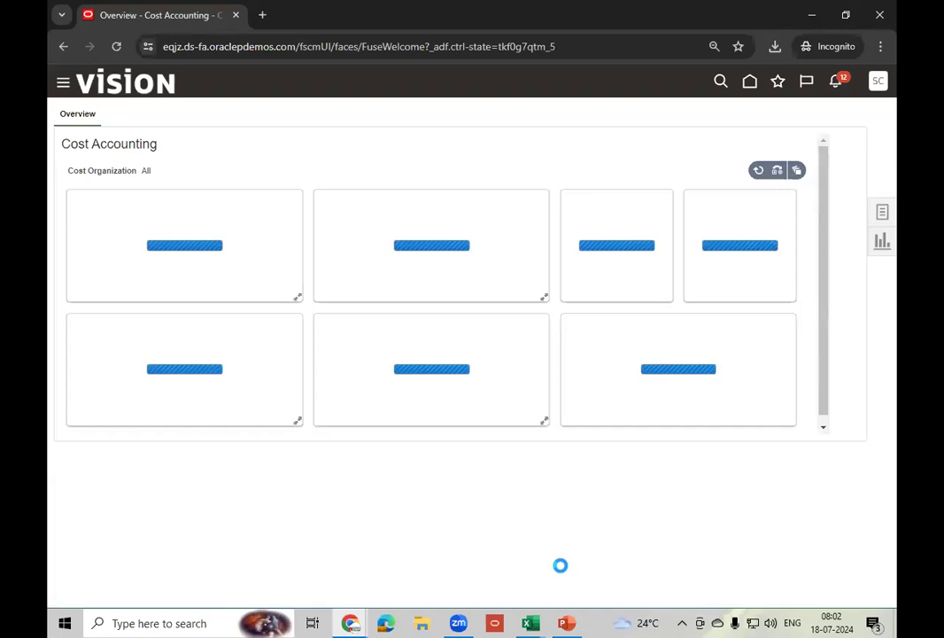
left_click(884, 217)
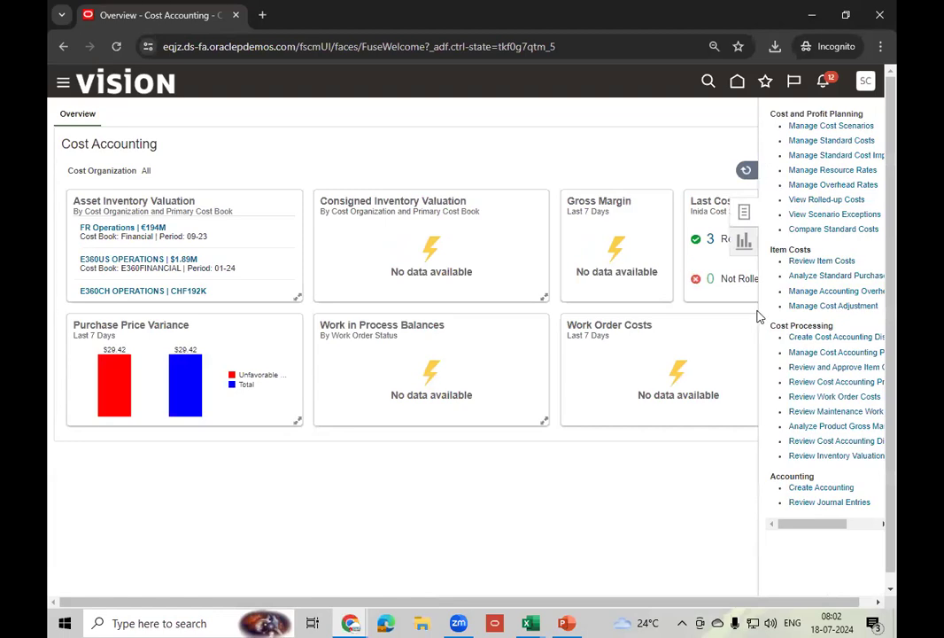
left_click(842, 337)
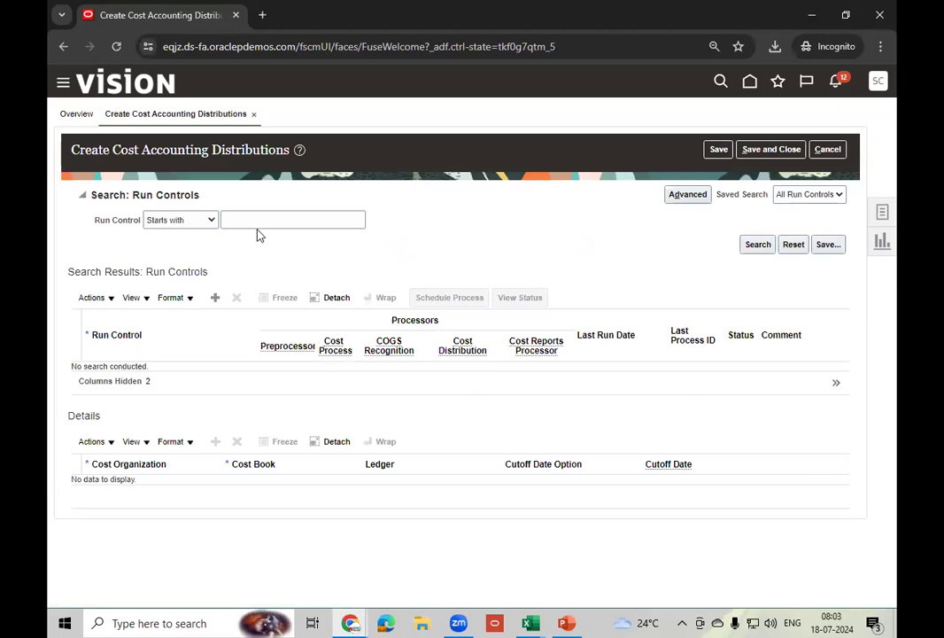
- Add run control 'TM_Run Control - Jul-24' with Cost Reports Processor also enabled
left_click(215, 300)
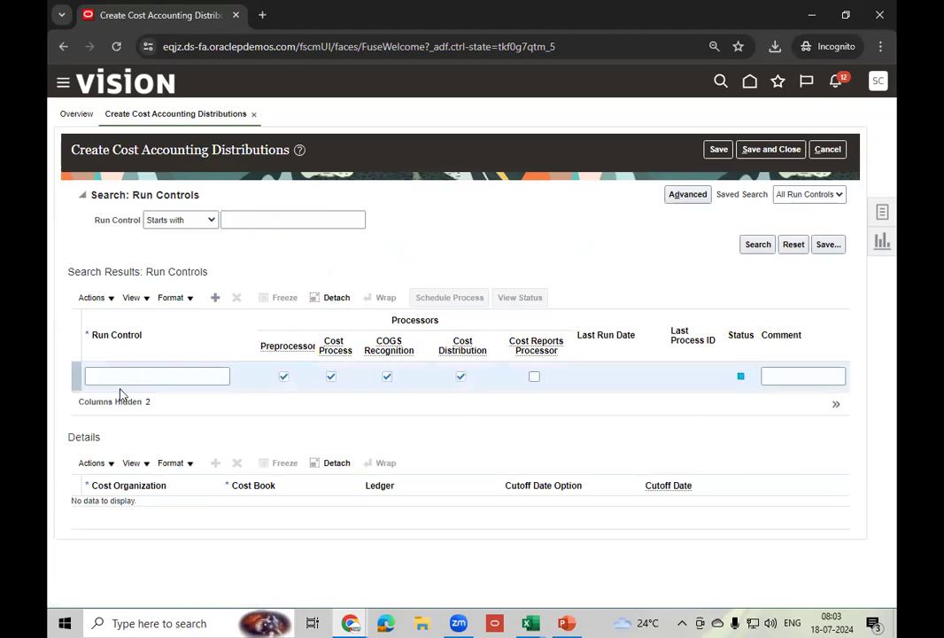
left_click(133, 378)
type("TM_")
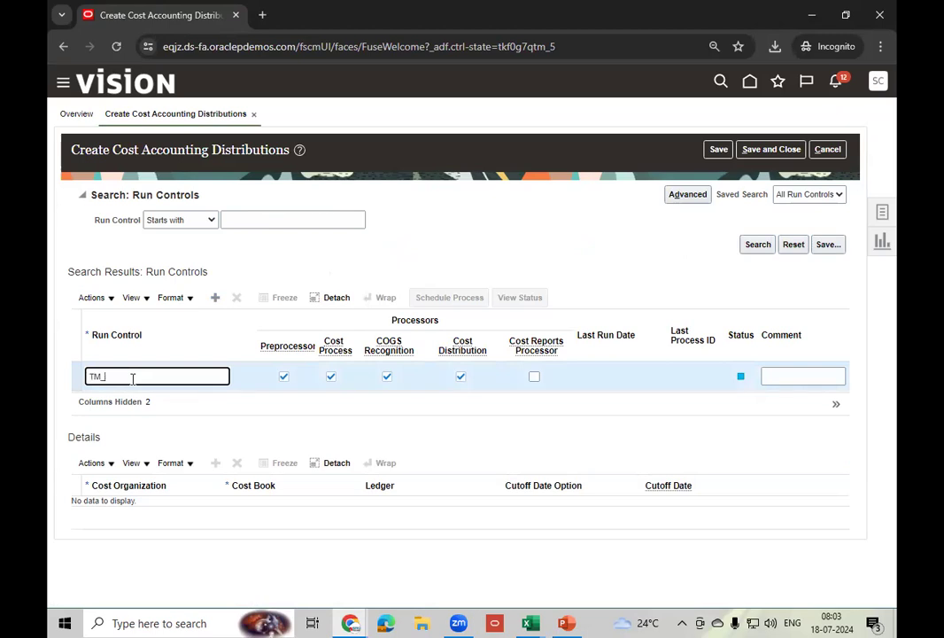
type("Run Control - Jul-24")
left_click(534, 377)
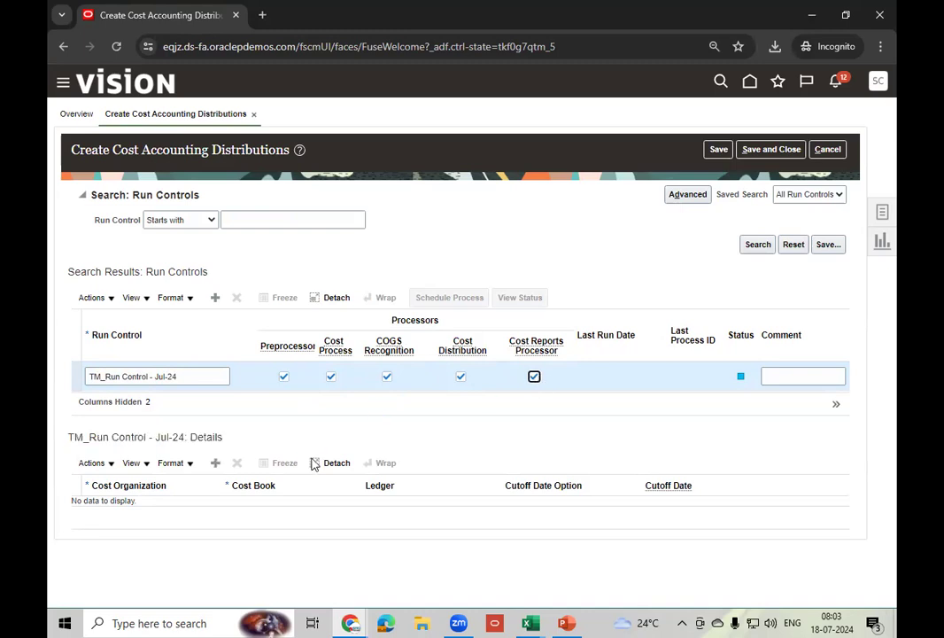
- Add a details row and bring up the full cost organization search
left_click(216, 464)
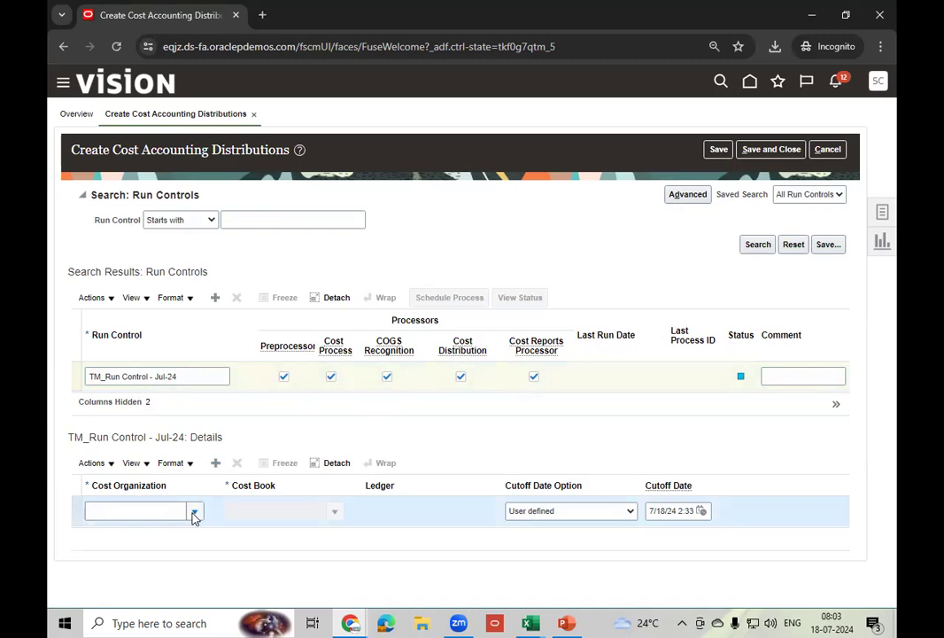
left_click(194, 512)
left_click(101, 491)
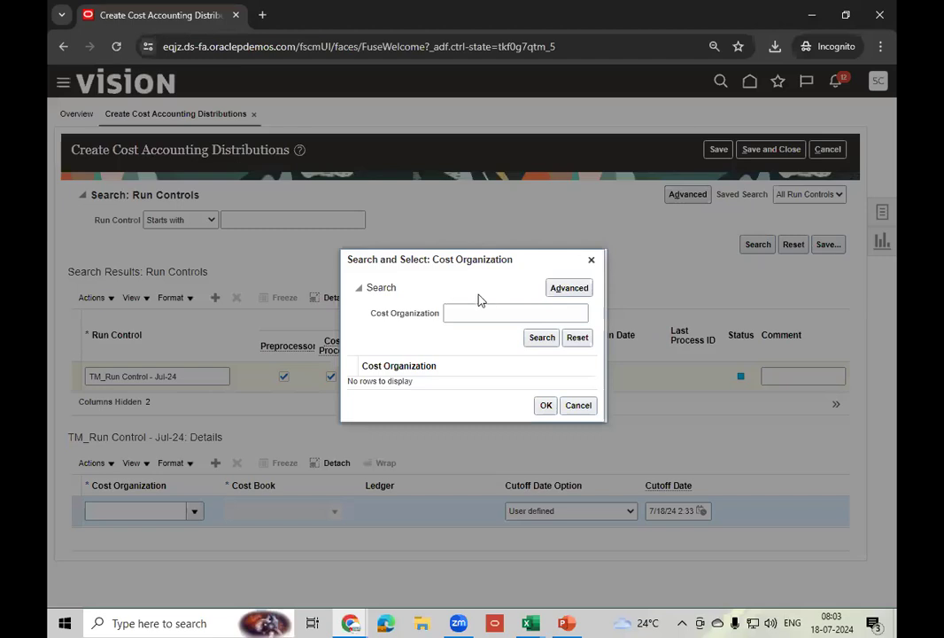
- Search for 'US O' and choose US Operations as the details row's cost organization
left_click(466, 315)
type("US O")
left_click(542, 338)
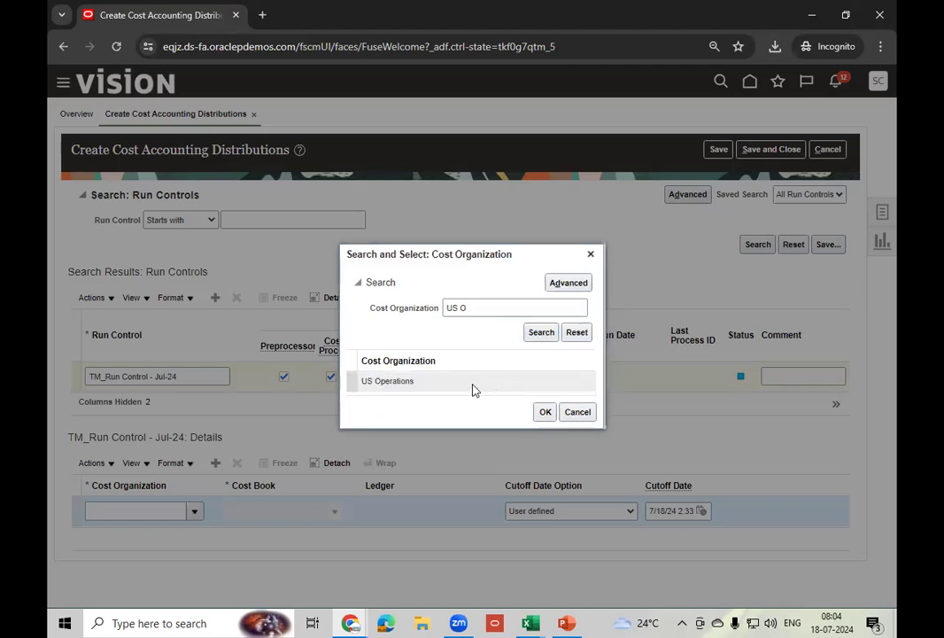
left_click(553, 412)
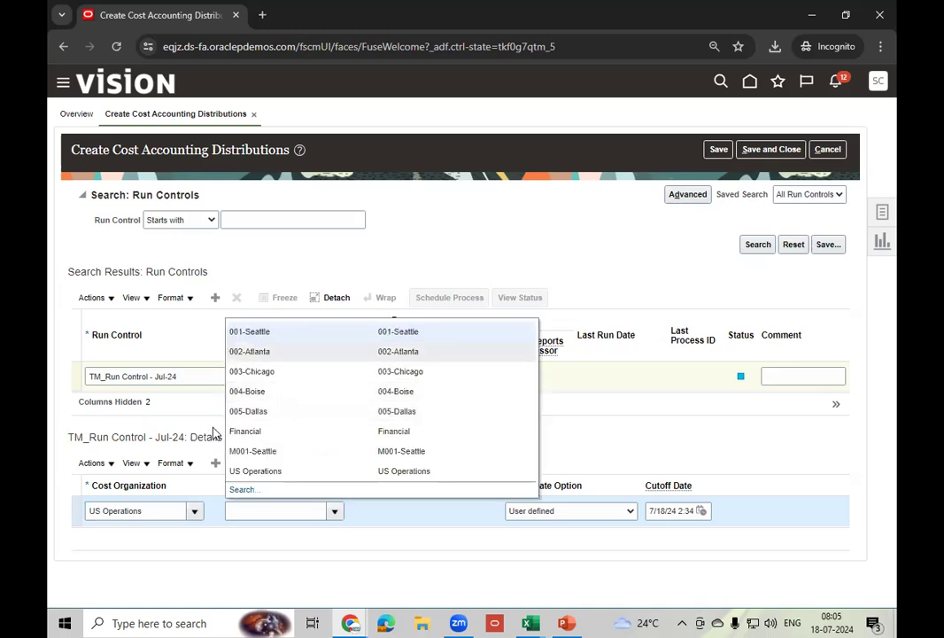
- Set cost book Financial and cutoff date July 31, 2024, then save the run control
left_click(270, 433)
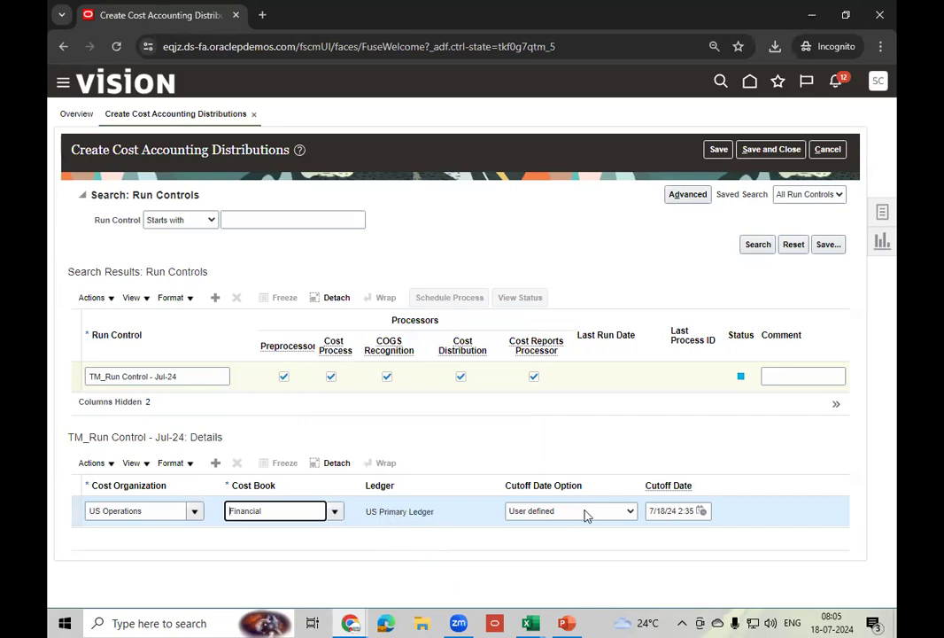
left_click(701, 511)
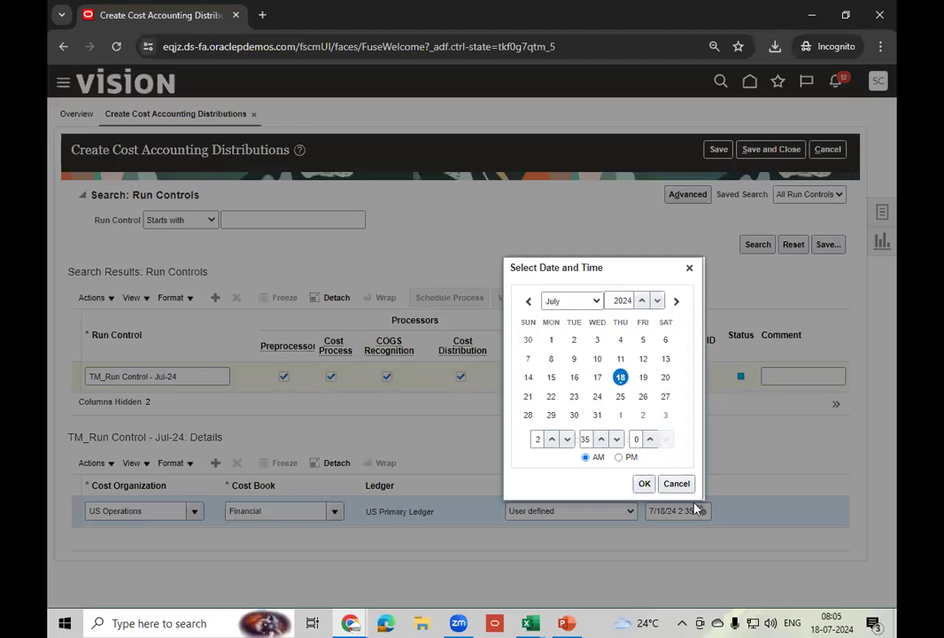
left_click(597, 414)
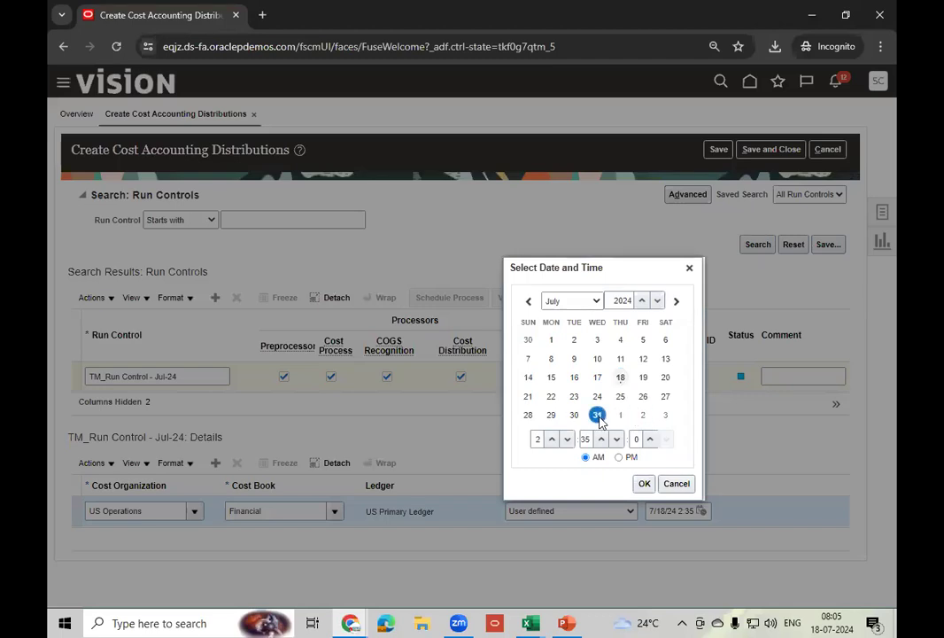
left_click(645, 485)
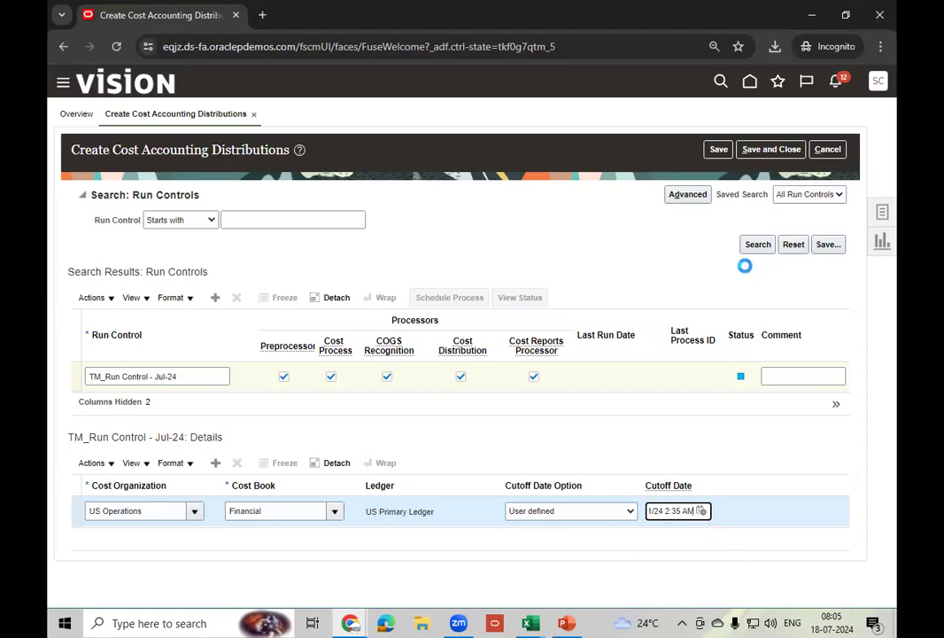
left_click(718, 151)
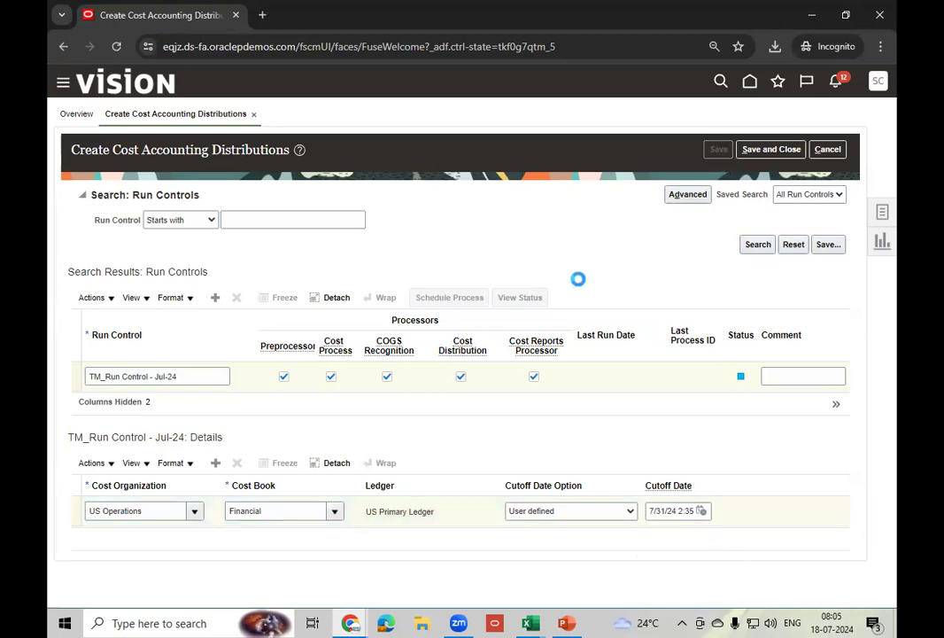
- Submit the distributions process for TM_Run Control - Jul-24 and return home
left_click(601, 397)
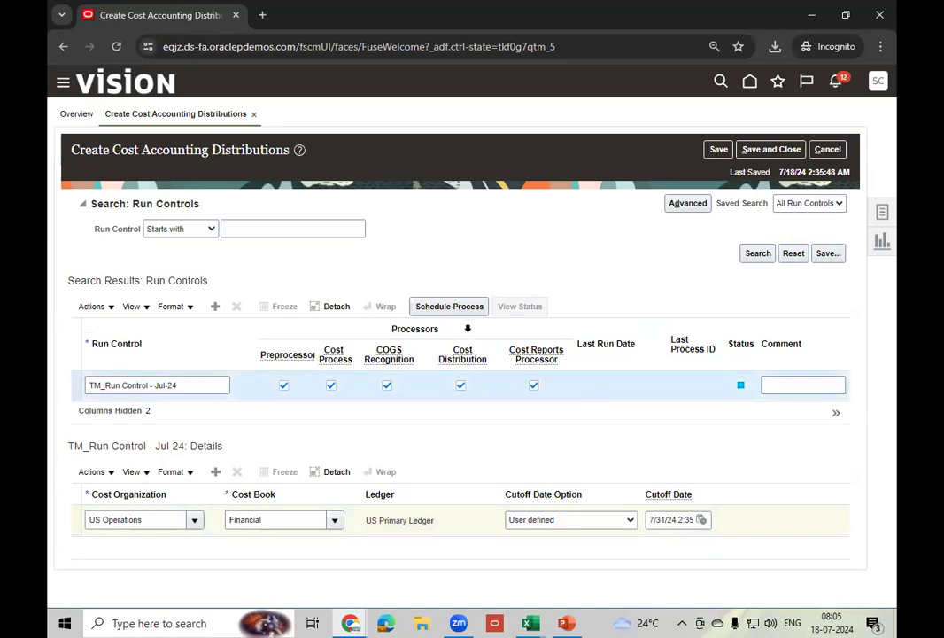
left_click(456, 308)
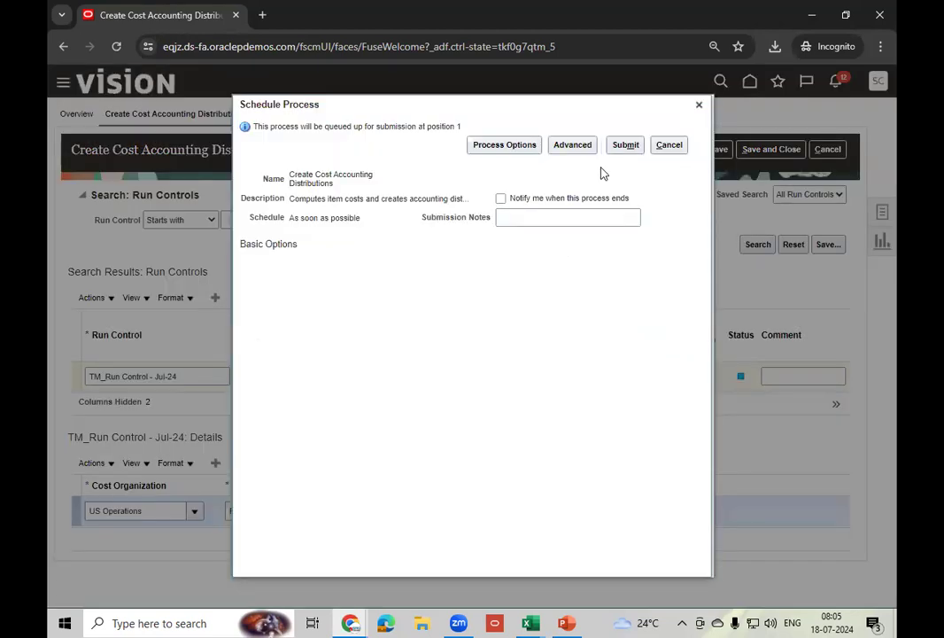
left_click(625, 144)
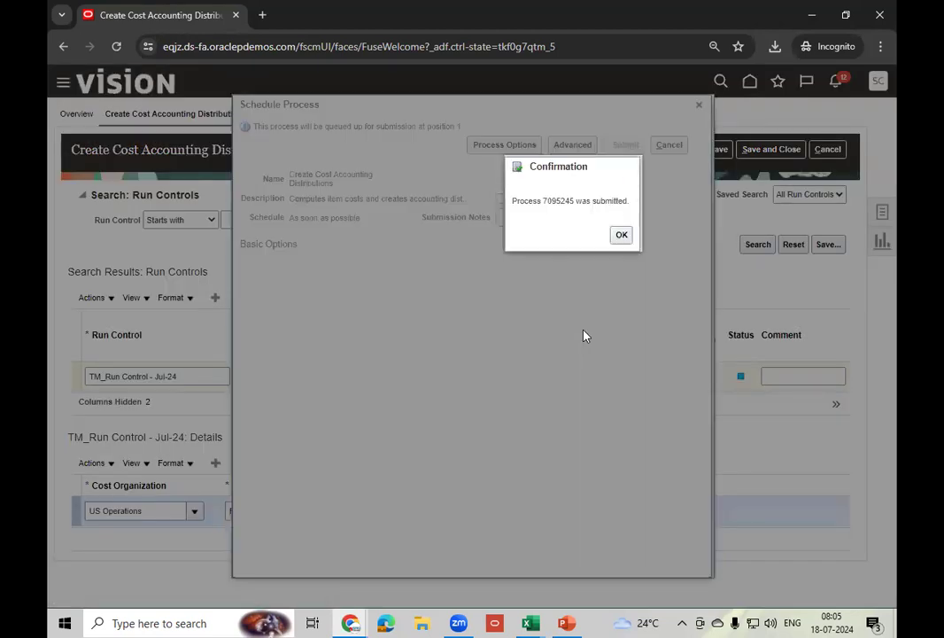
left_click(622, 234)
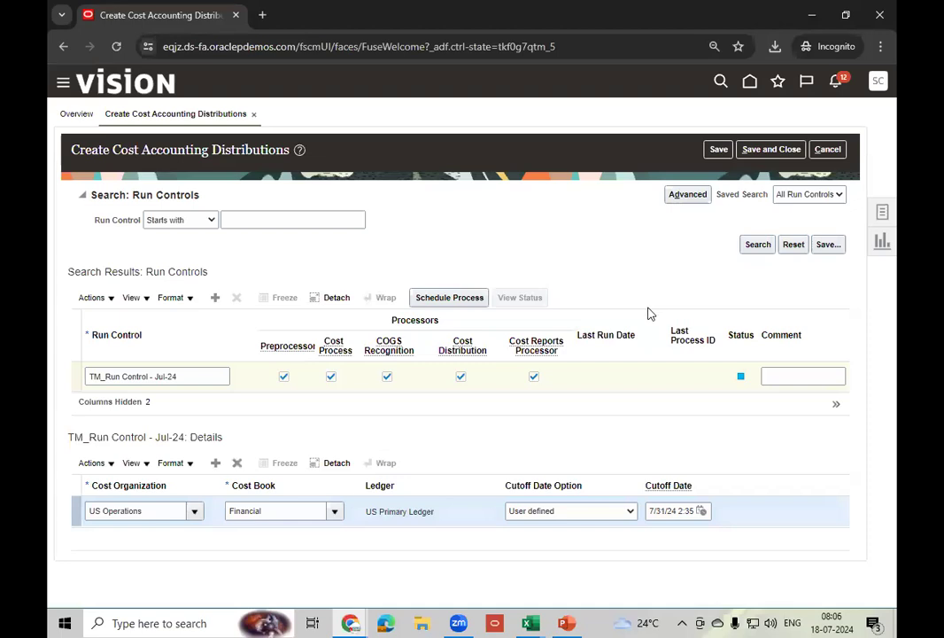
left_click(749, 83)
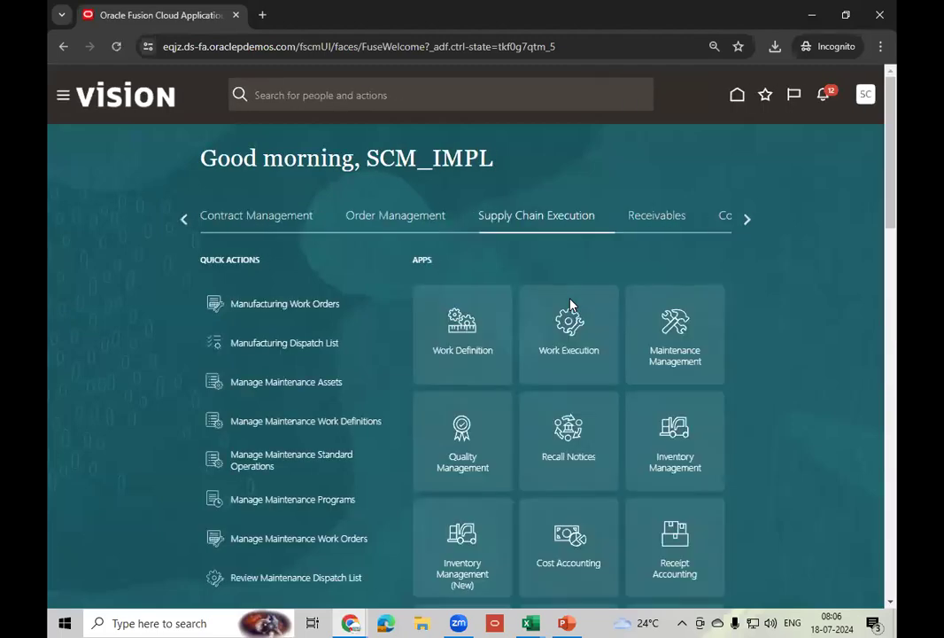
- Open Scheduled Processes from the Tools group on the home page
left_click(745, 216)
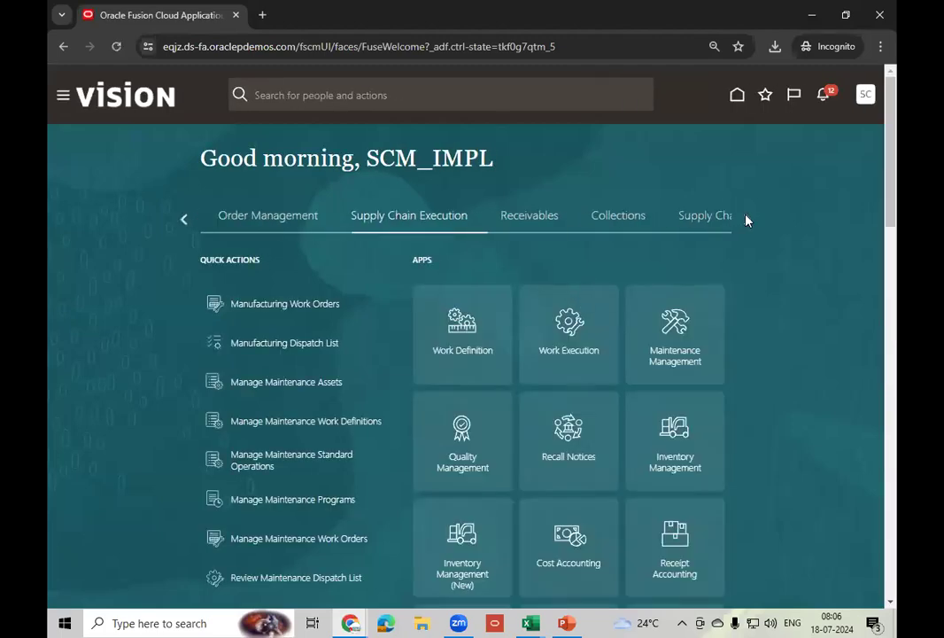
left_click(745, 216)
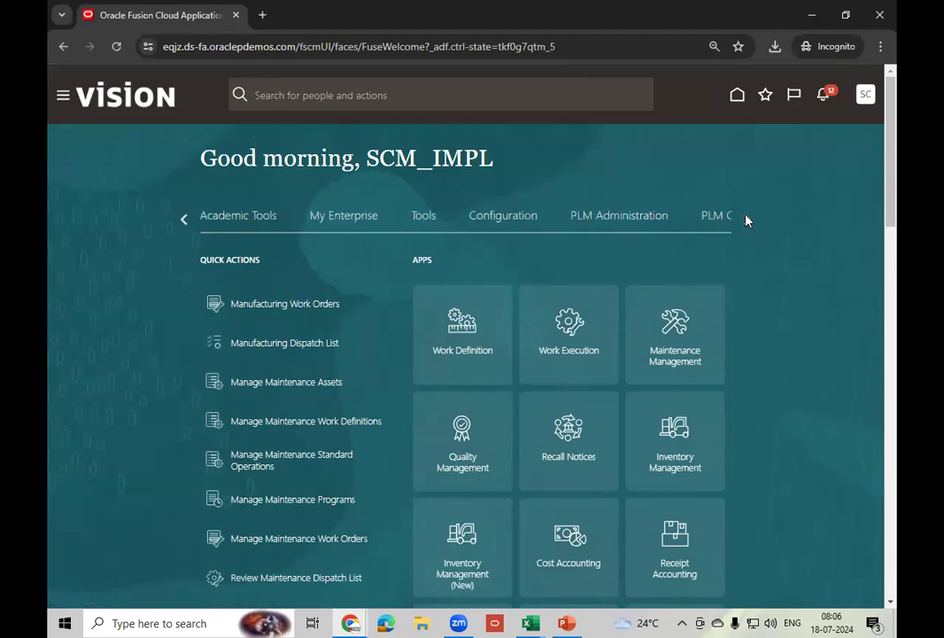
left_click(427, 217)
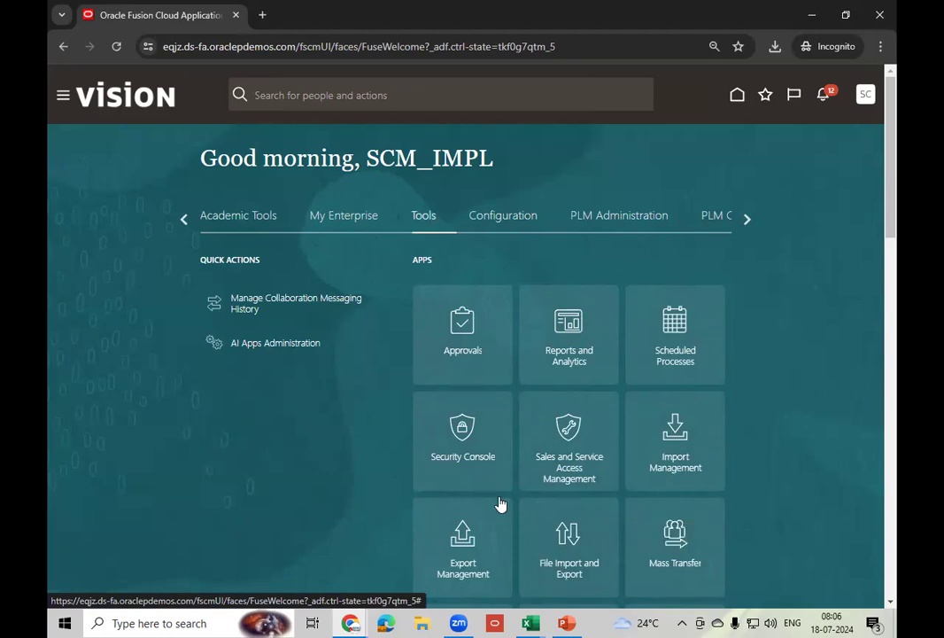
left_click(666, 361)
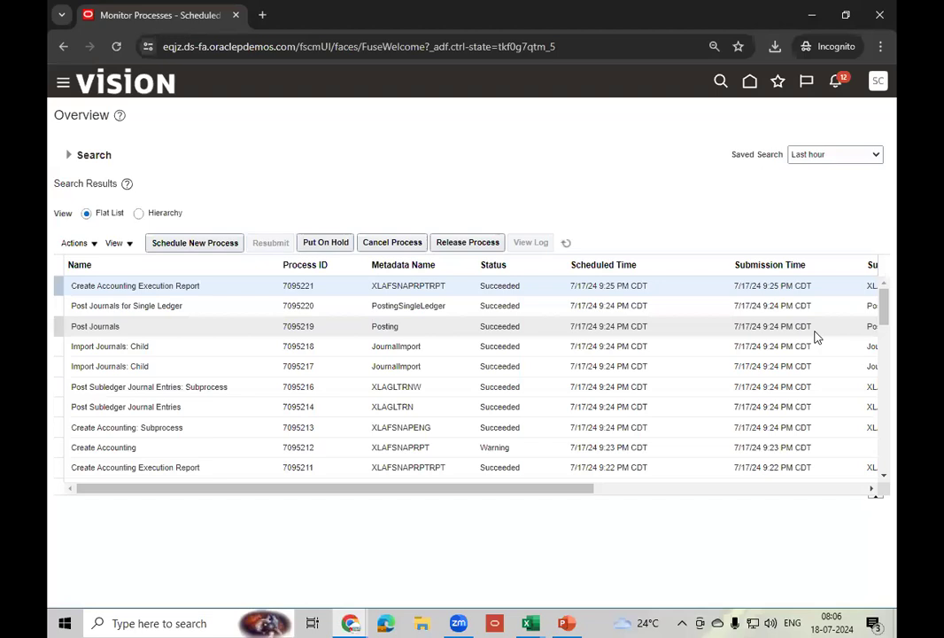
- Refresh and select Create Cost Accounting Distributions, process 7095245, showing Running
left_click(566, 243)
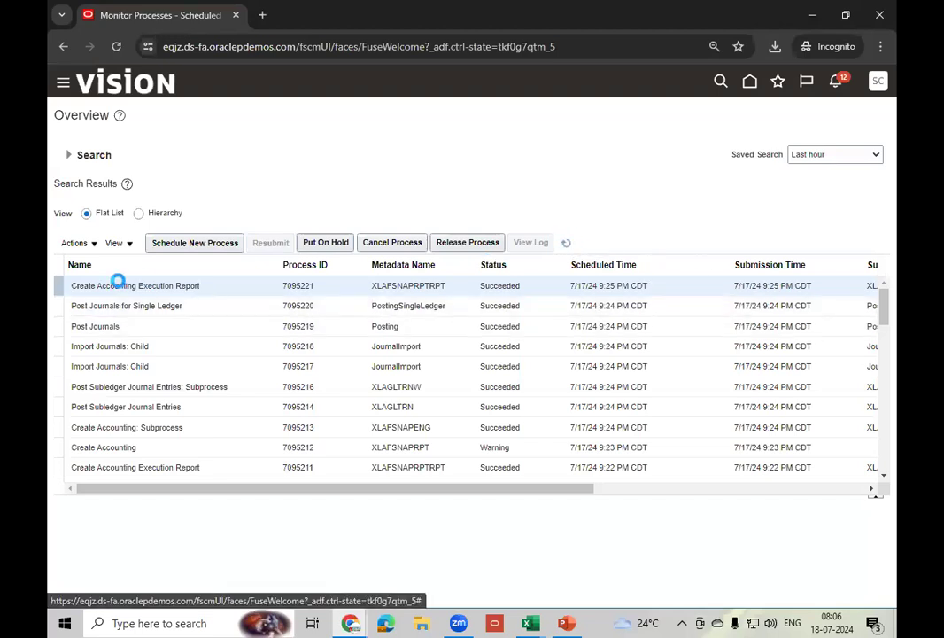
left_click(225, 286)
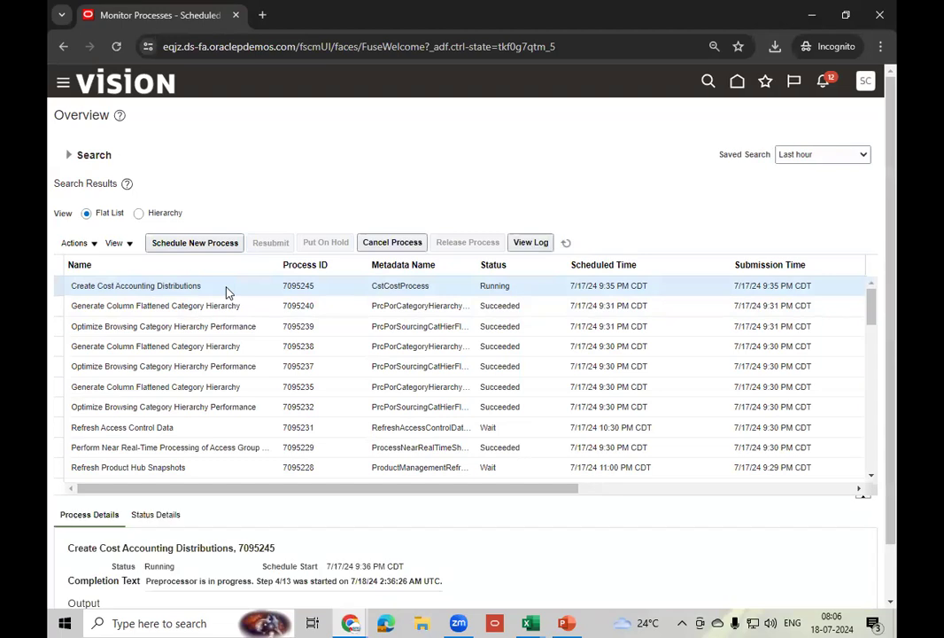
left_click(566, 243)
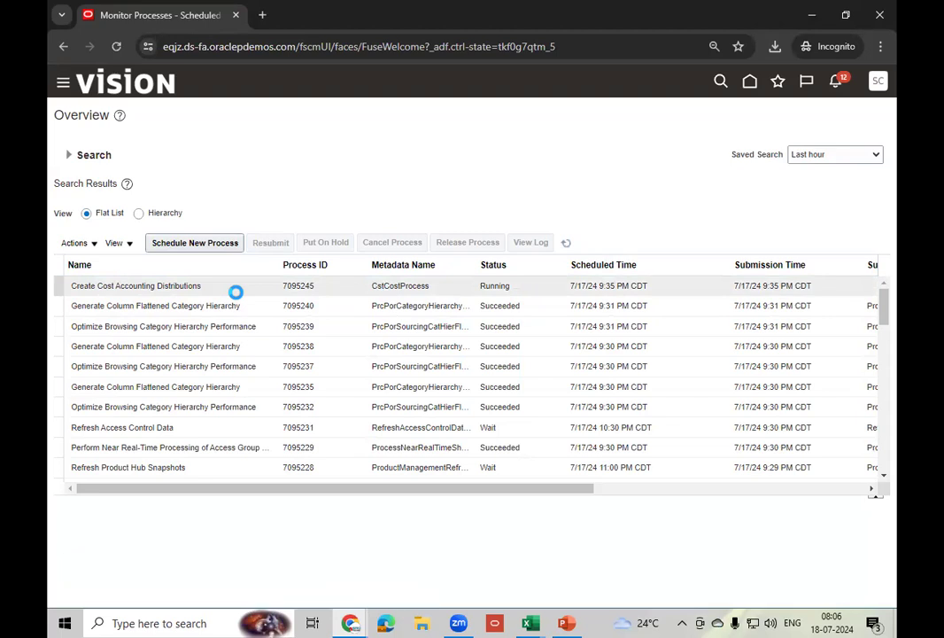
- Repeatedly refresh Monitor Processes and view the Create Cost Accounting Distributions process details
left_click(567, 245)
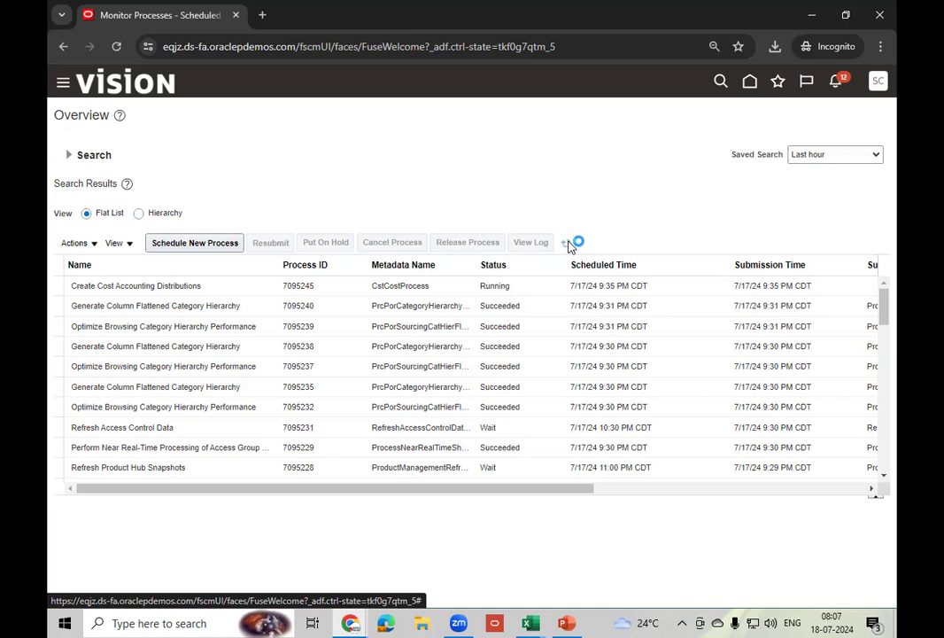
left_click(568, 244)
left_click(566, 242)
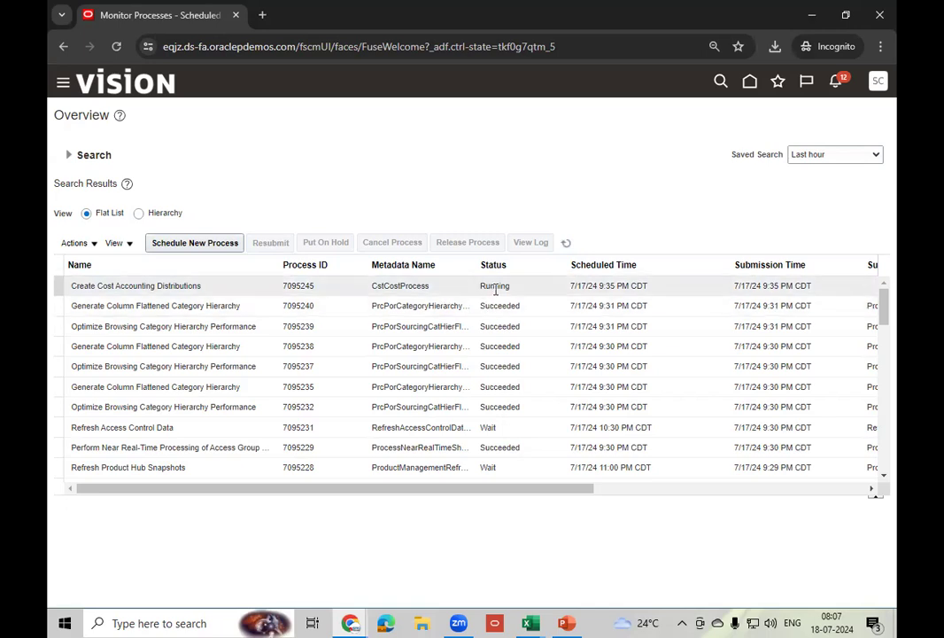
left_click(565, 243)
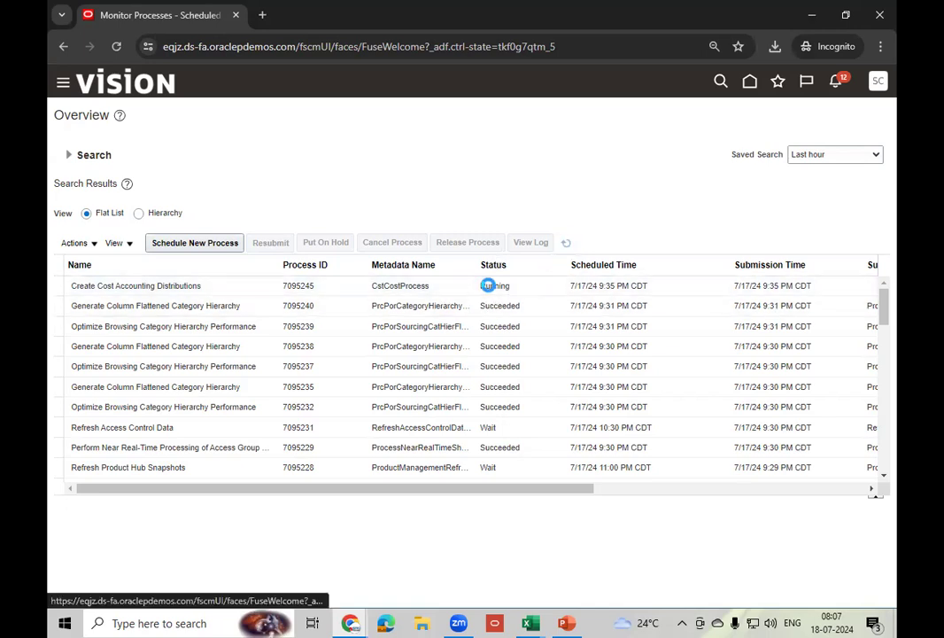
left_click(565, 242)
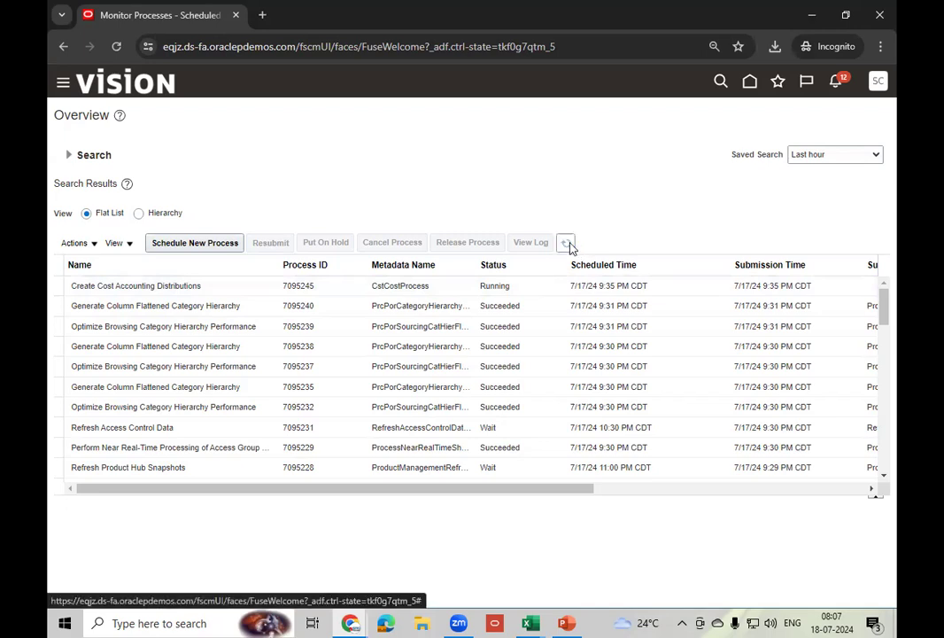
left_click(567, 243)
left_click(568, 244)
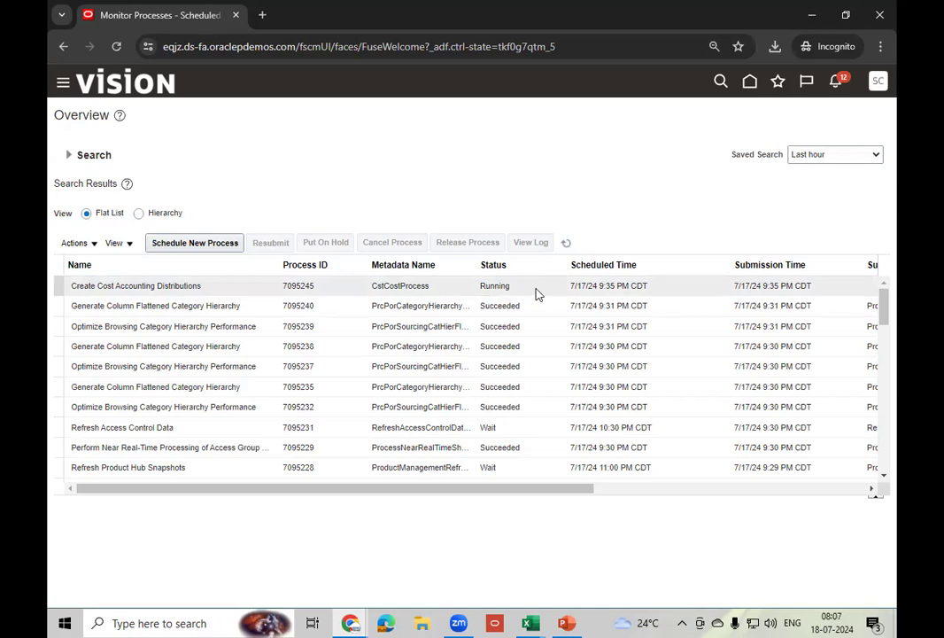
left_click(566, 244)
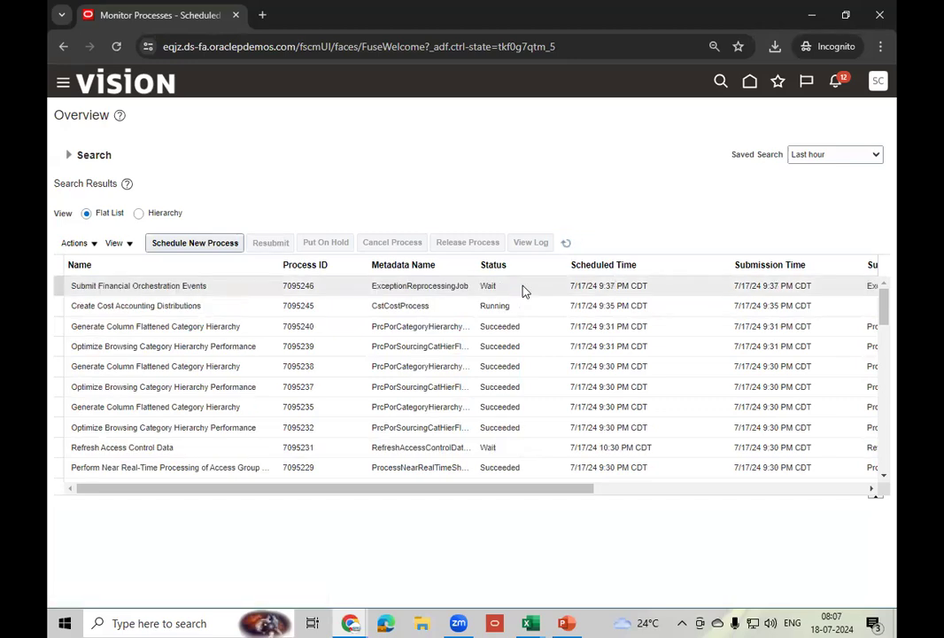
left_click(531, 308)
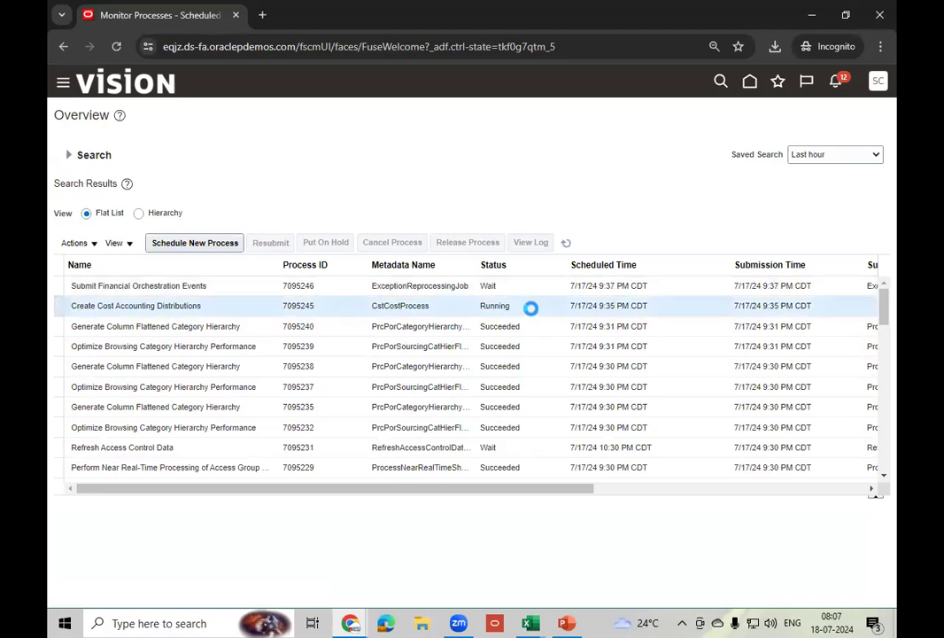
left_click(565, 244)
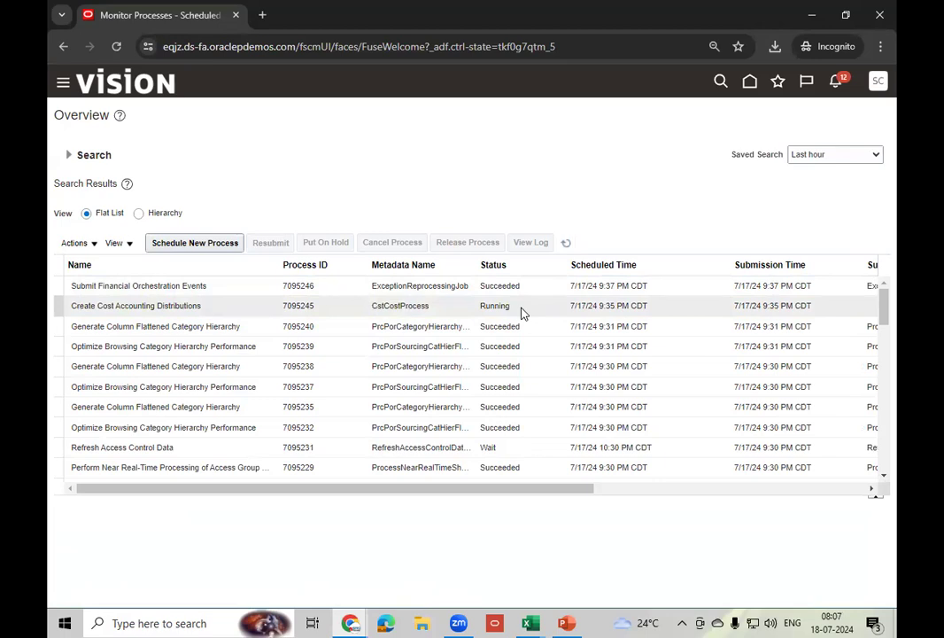
left_click(565, 243)
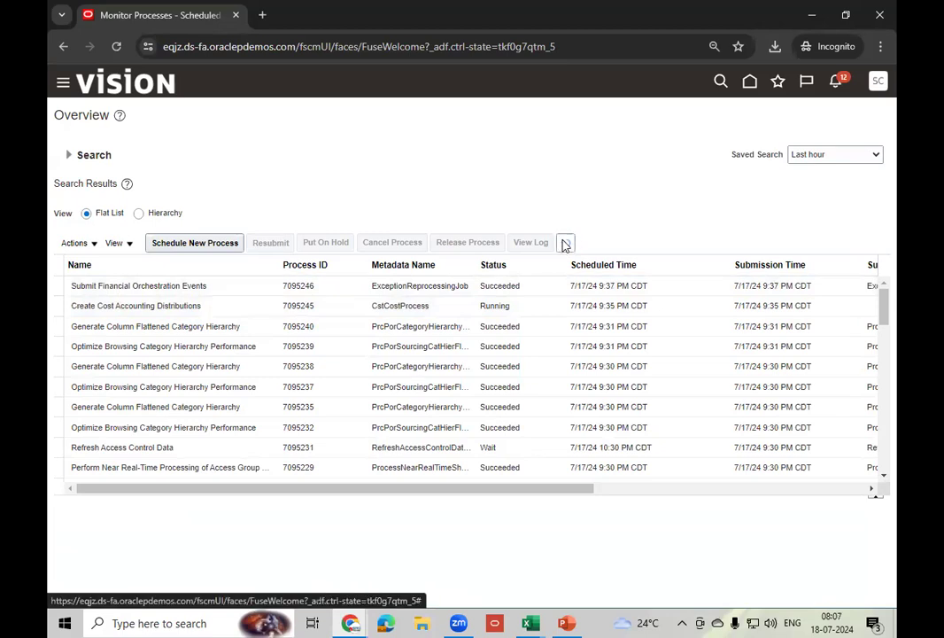
left_click(565, 244)
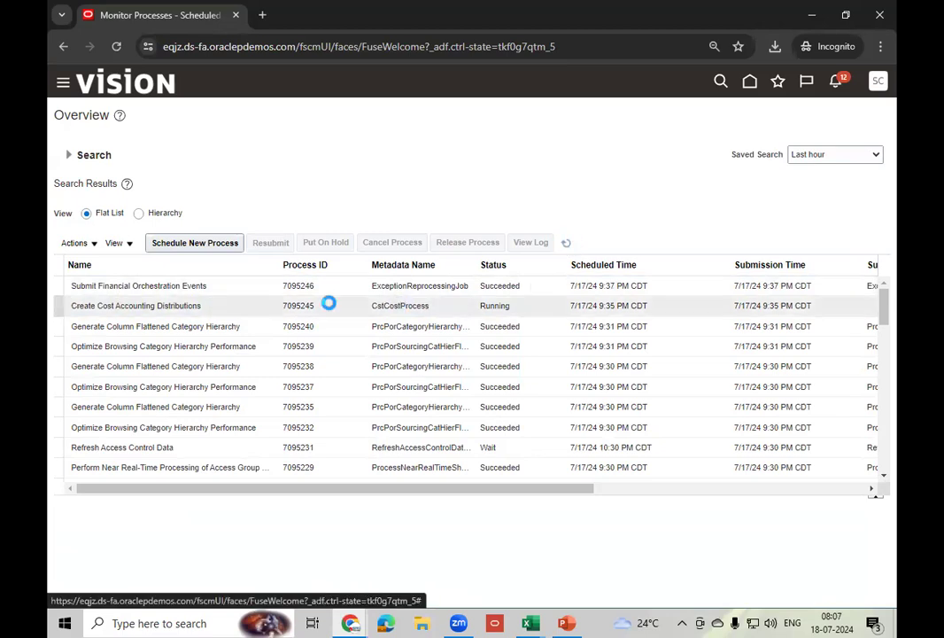
left_click(565, 244)
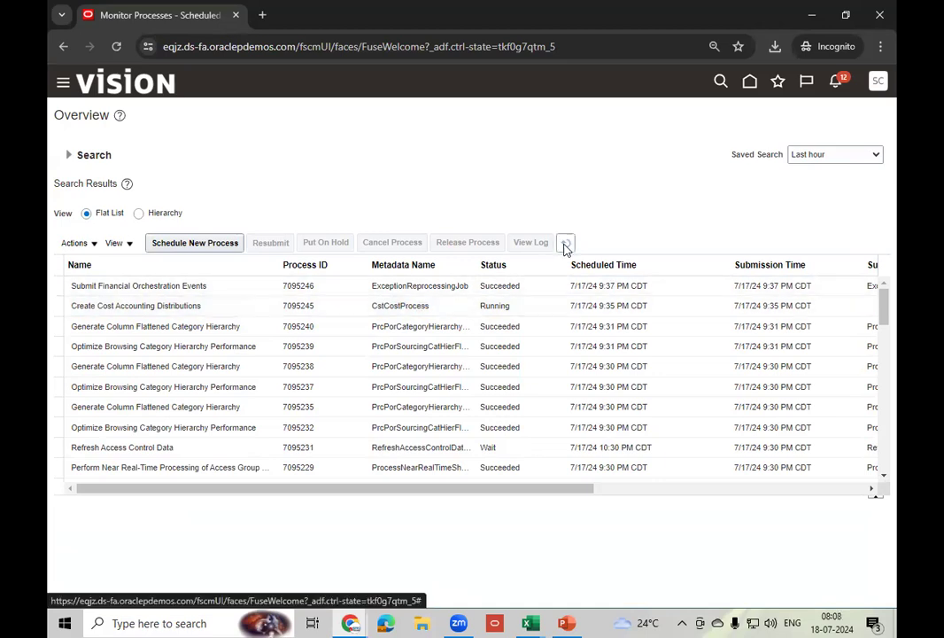
left_click(565, 245)
left_click(566, 246)
left_click(568, 245)
left_click(568, 244)
left_click(568, 244)
left_click(568, 247)
left_click(567, 245)
left_click(537, 308)
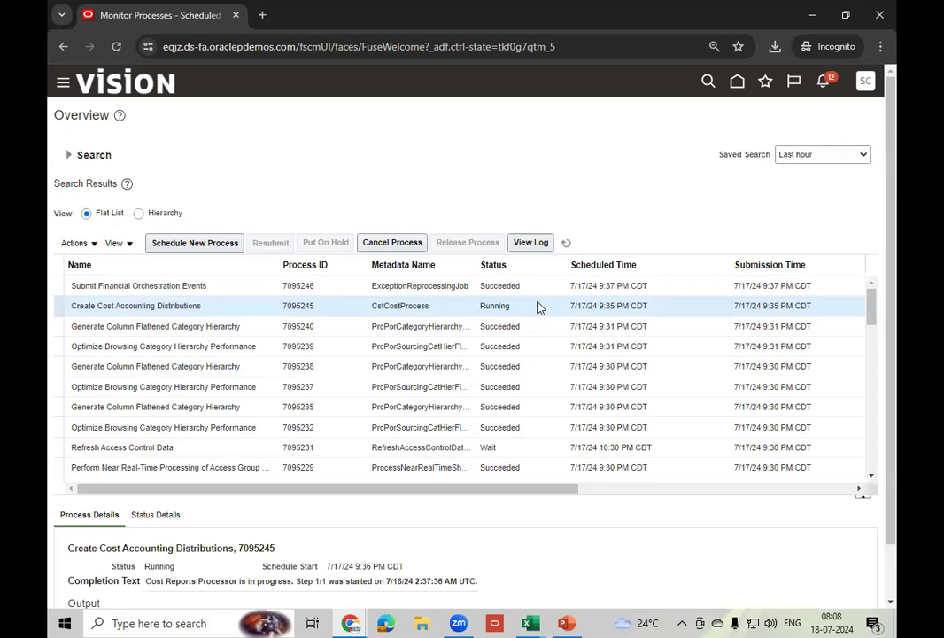
- Keep refreshing the still-Running distributions process, then go back to the home page
left_click(567, 243)
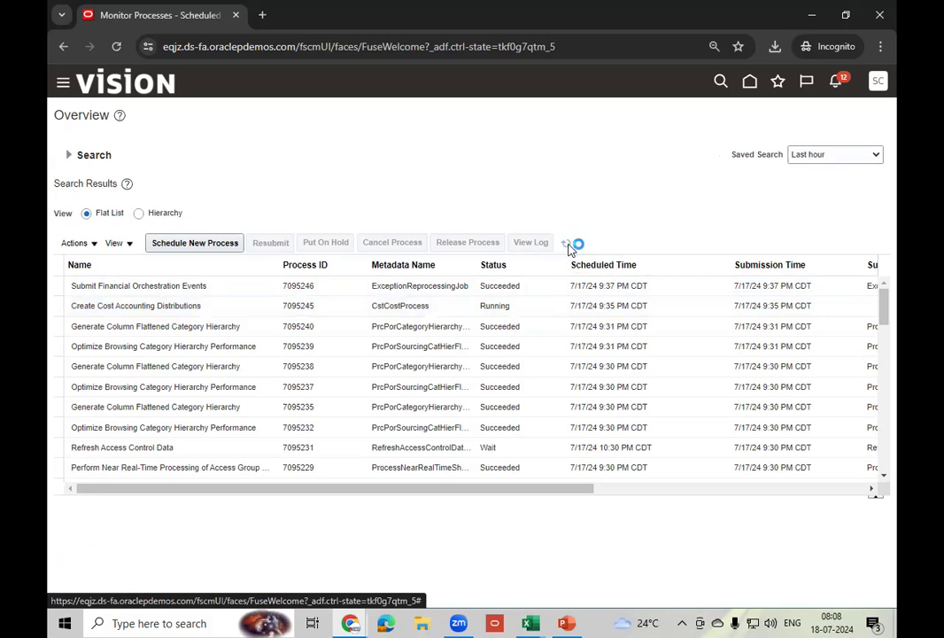
left_click(507, 306)
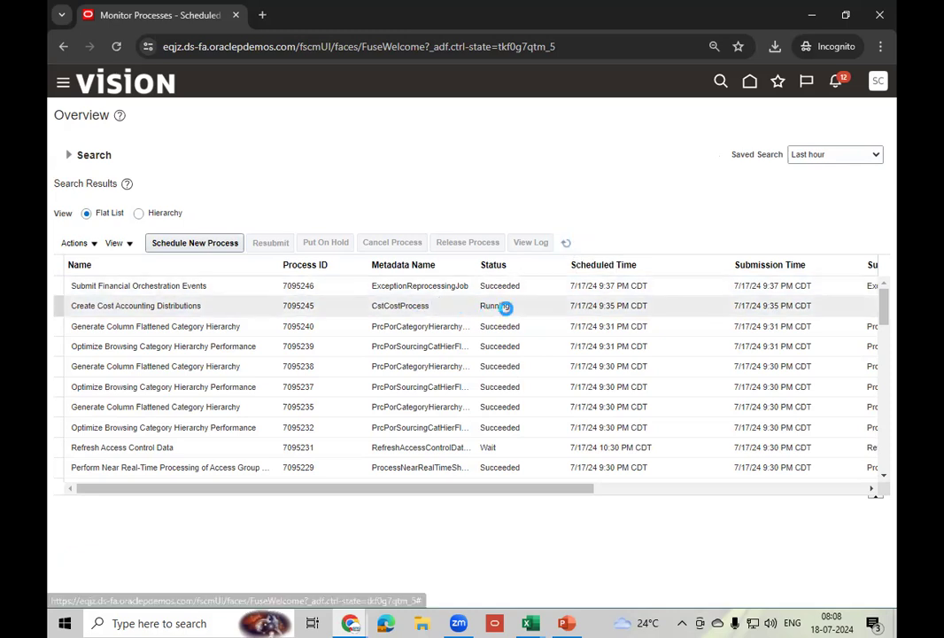
left_click(565, 245)
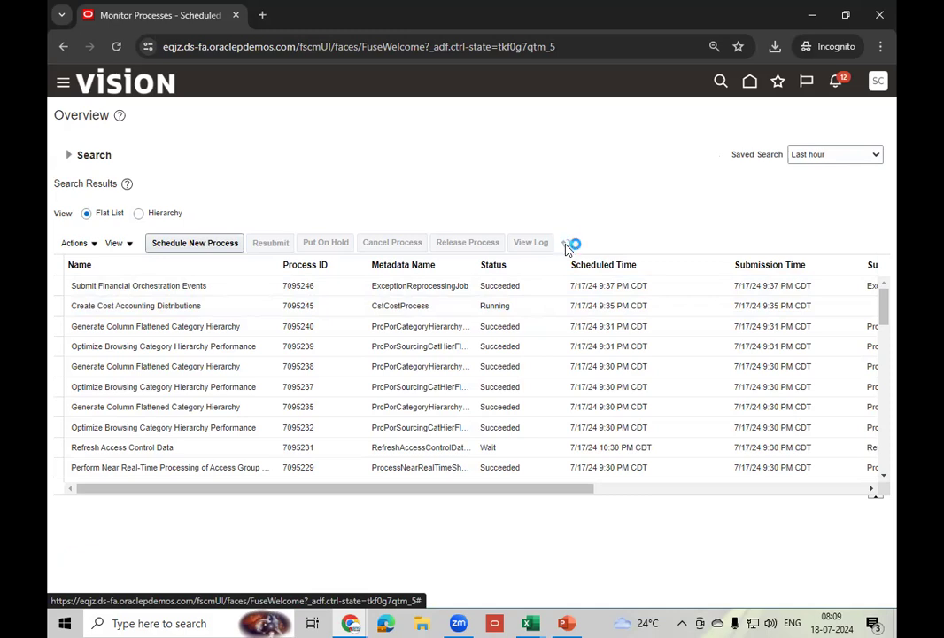
left_click(566, 244)
left_click(566, 244)
left_click(568, 246)
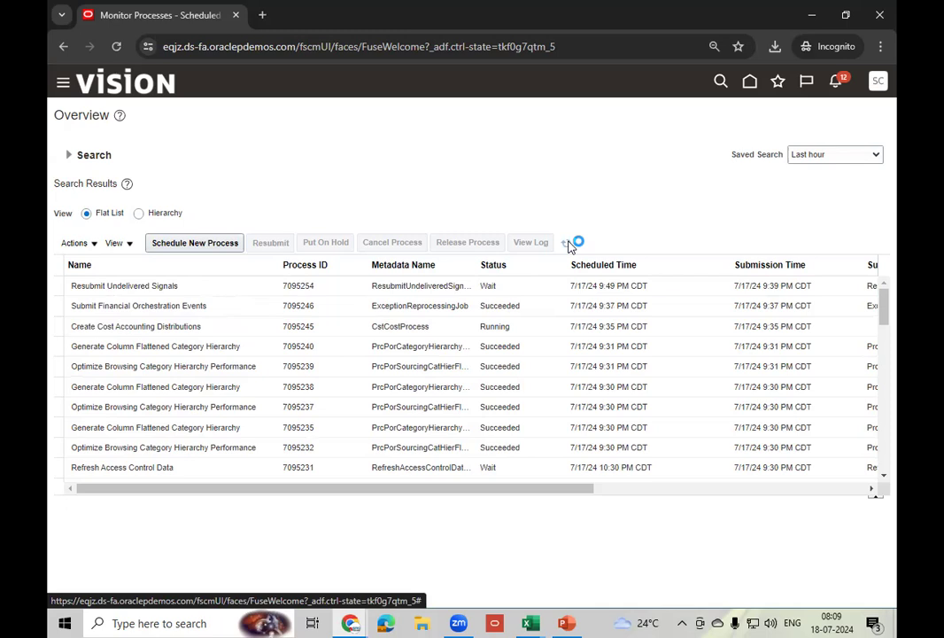
left_click(535, 328)
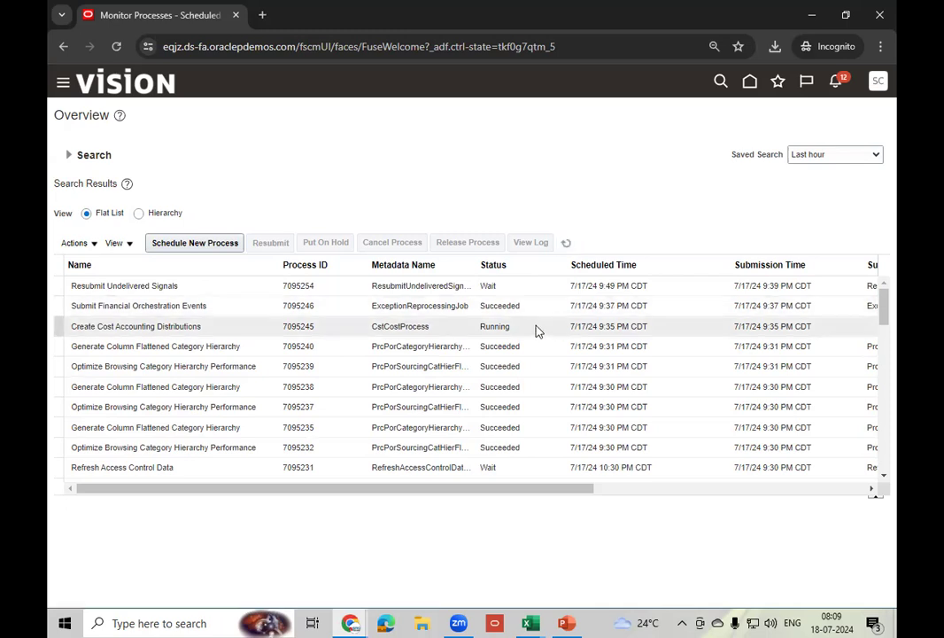
left_click(566, 244)
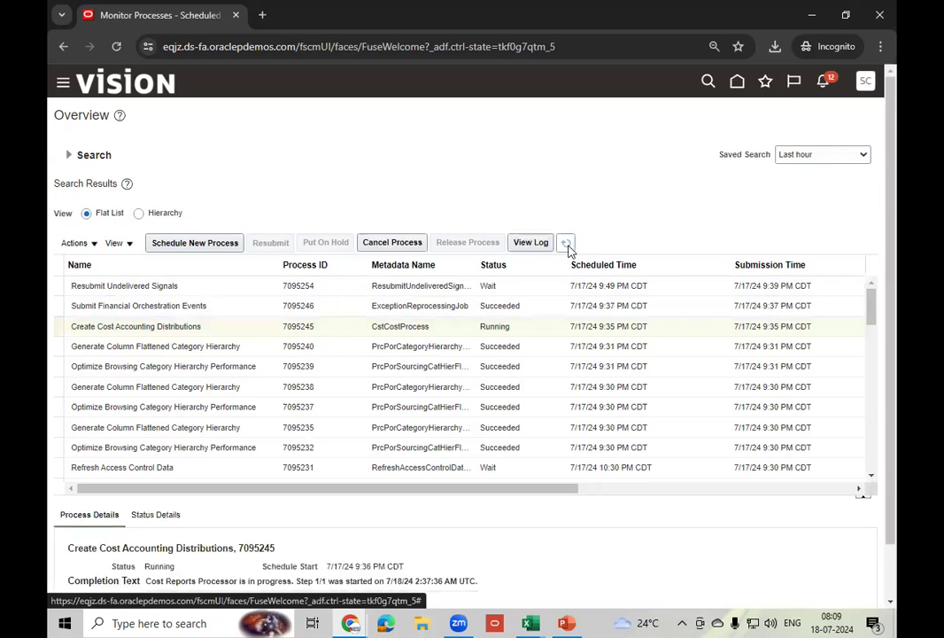
left_click(568, 249)
left_click(568, 249)
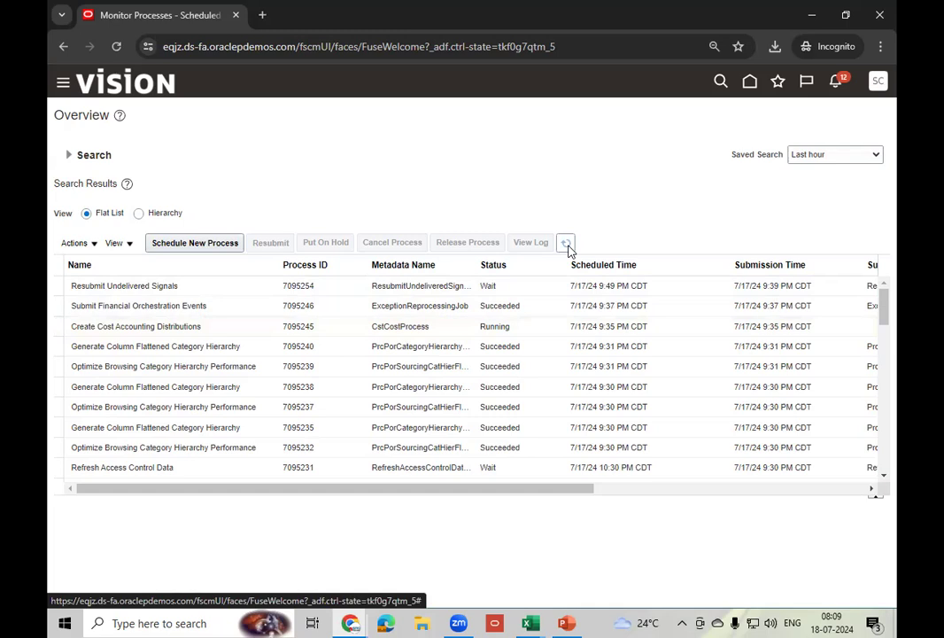
left_click(568, 248)
left_click(568, 248)
left_click(568, 249)
left_click(567, 249)
left_click(568, 249)
left_click(568, 249)
left_click(567, 248)
left_click(568, 248)
left_click(568, 249)
left_click(568, 249)
left_click(568, 249)
left_click(756, 82)
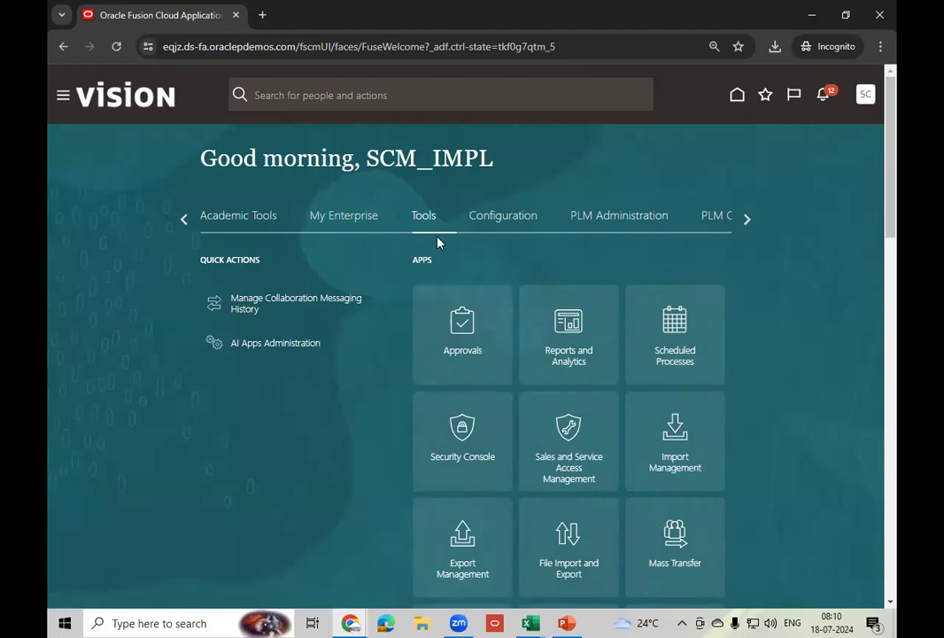
- Open Review Cost Accounting Distributions via Supply Chain Execution > Cost Accounting tasks
left_click(184, 221)
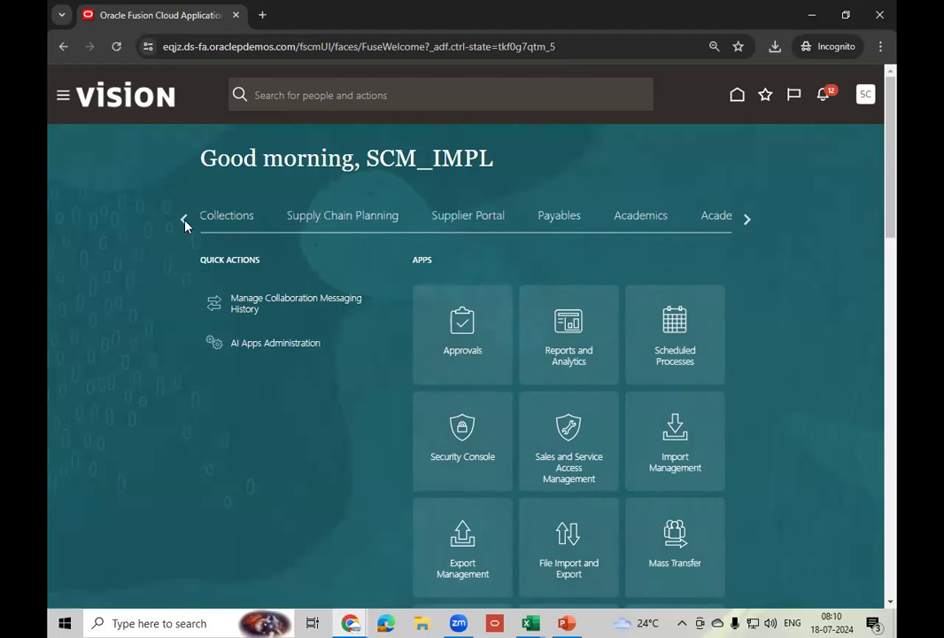
left_click(184, 220)
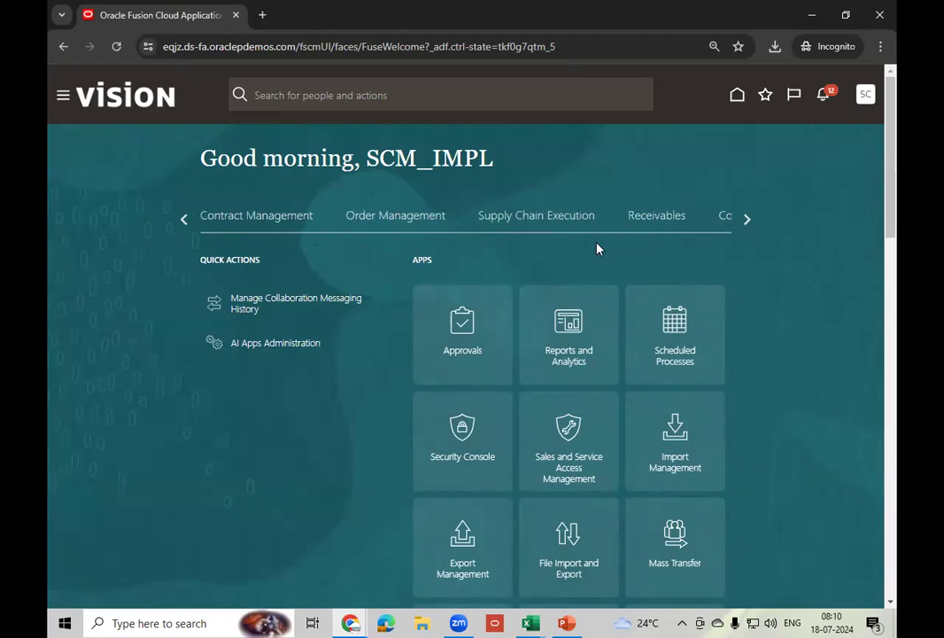
left_click(562, 223)
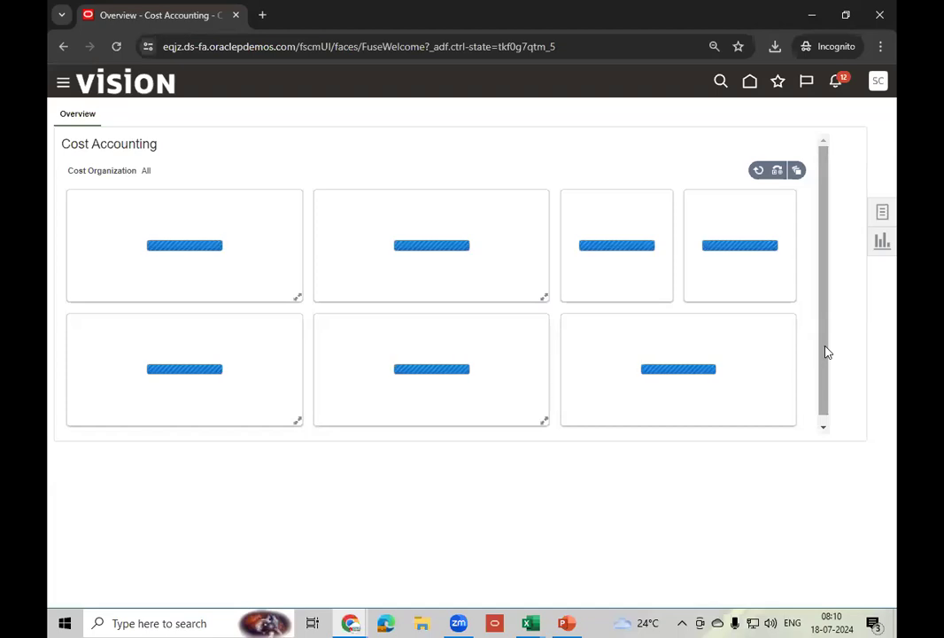
left_click(882, 211)
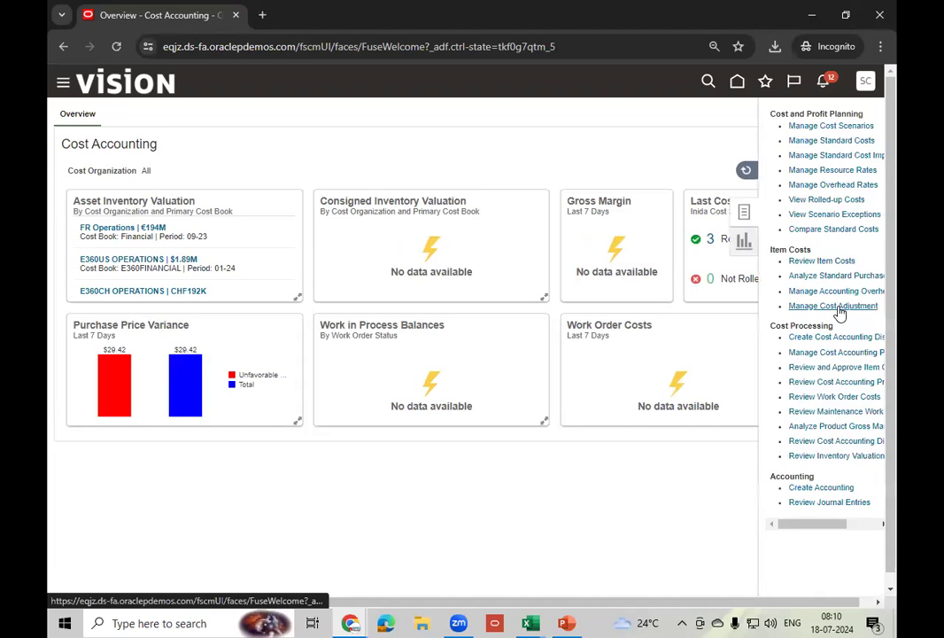
mouse_move(817, 527)
left_mouse_down()
mouse_move(855, 528)
mouse_move(822, 524)
left_mouse_up()
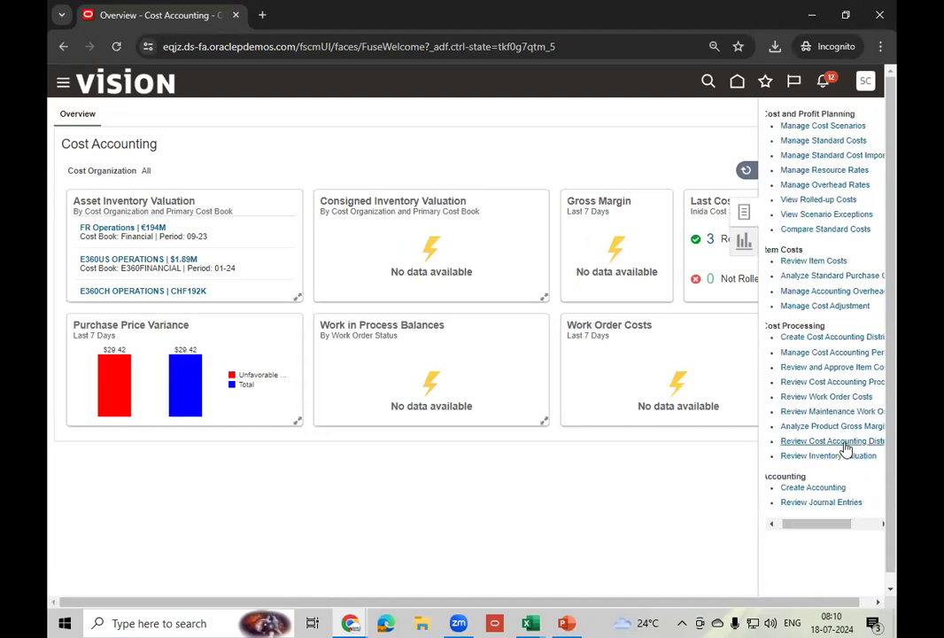
left_click(843, 441)
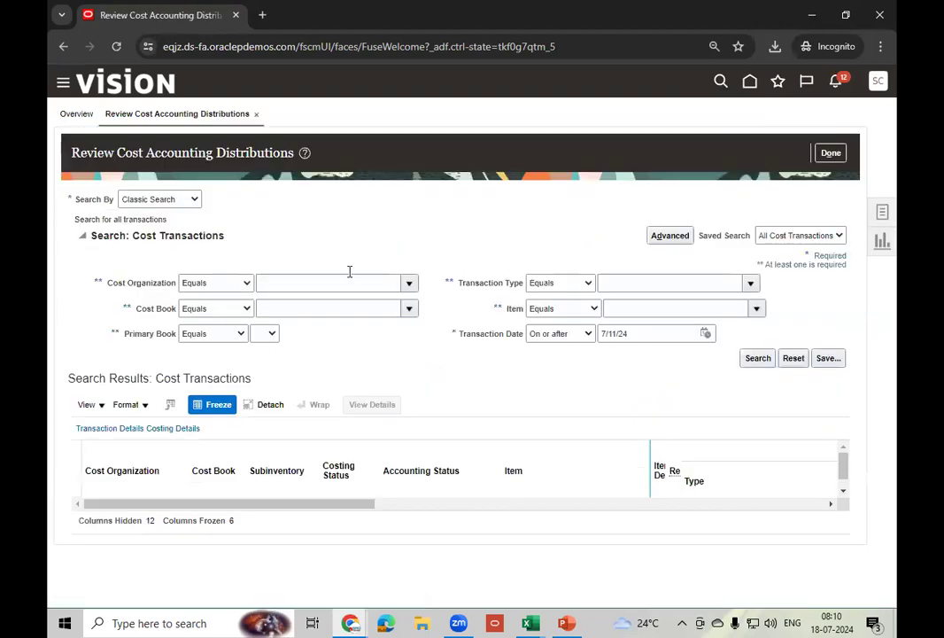
- Search 'US OP' and set US Operations as the cost organization
left_click(406, 283)
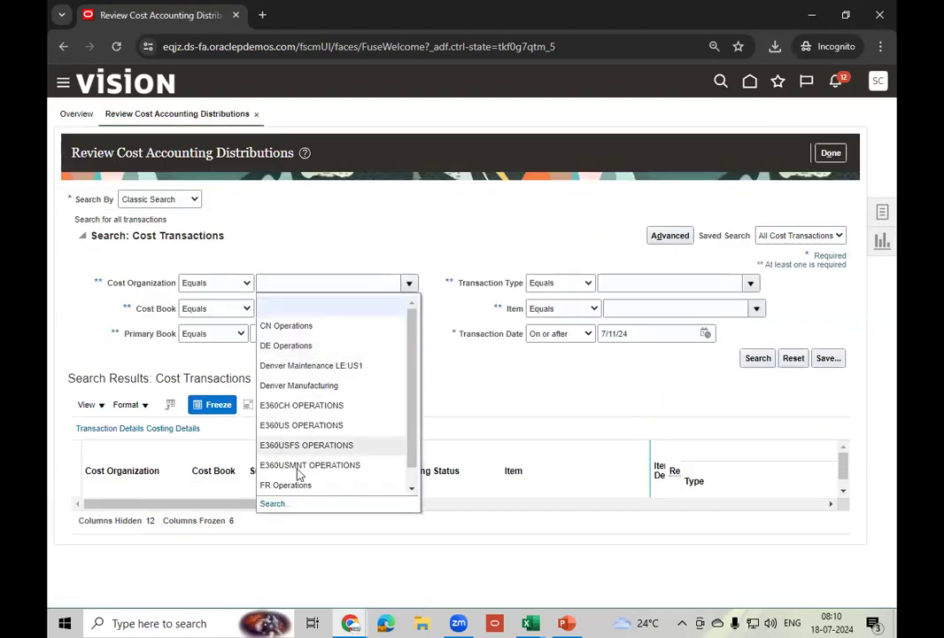
left_click(278, 507)
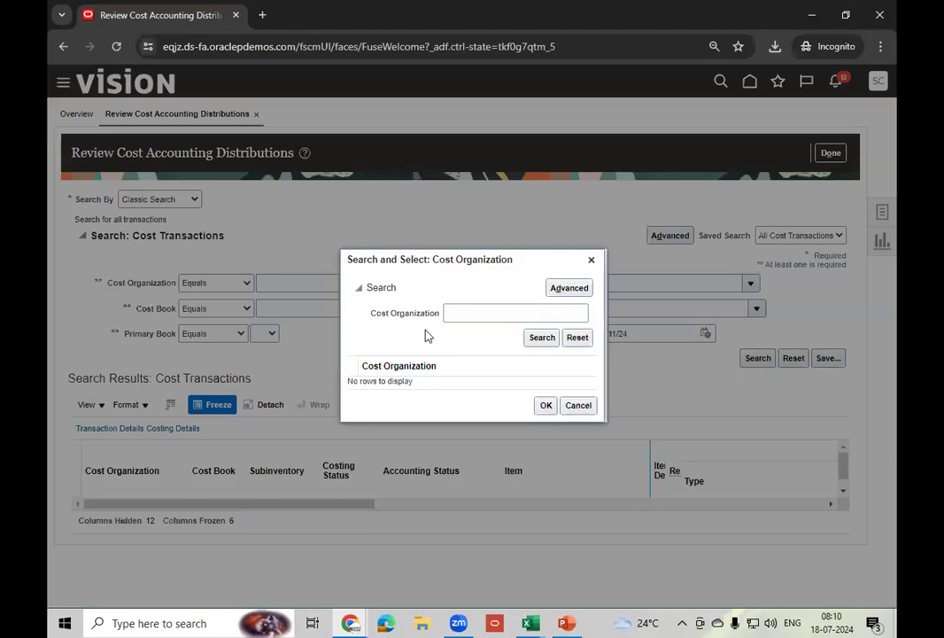
left_click(495, 312)
type("US")
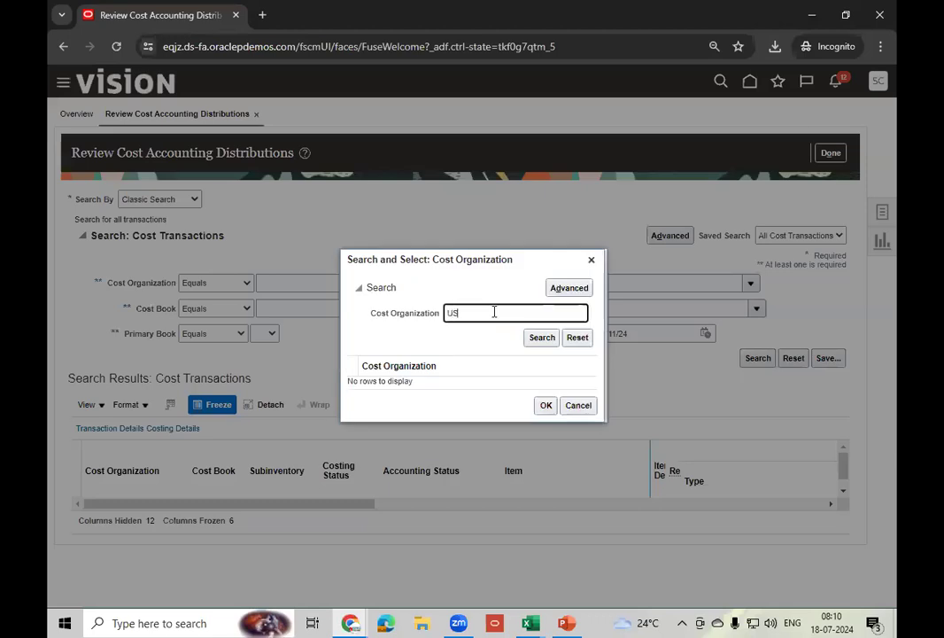
type(" OP")
left_click(542, 341)
left_click(443, 383)
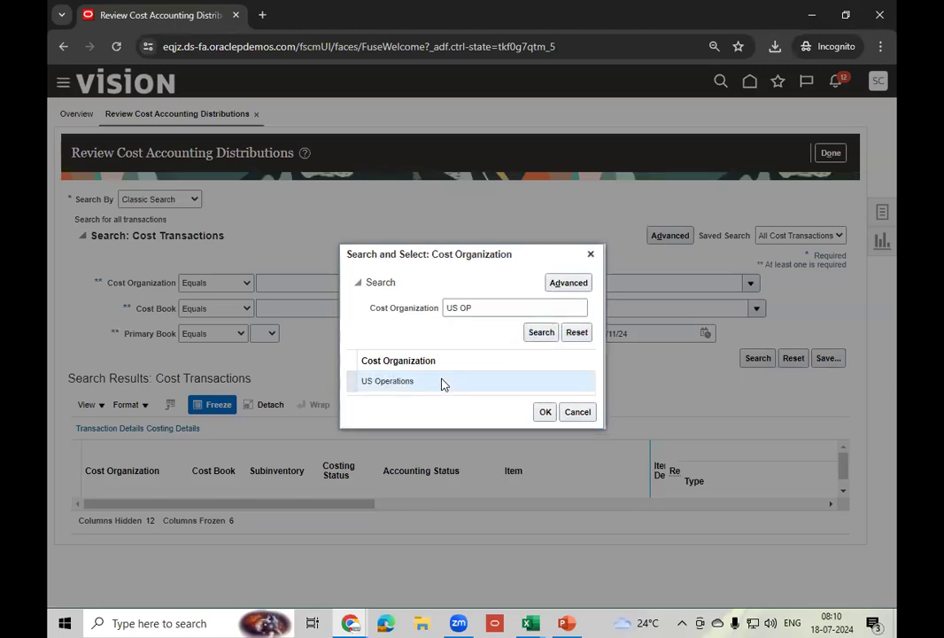
left_click(545, 412)
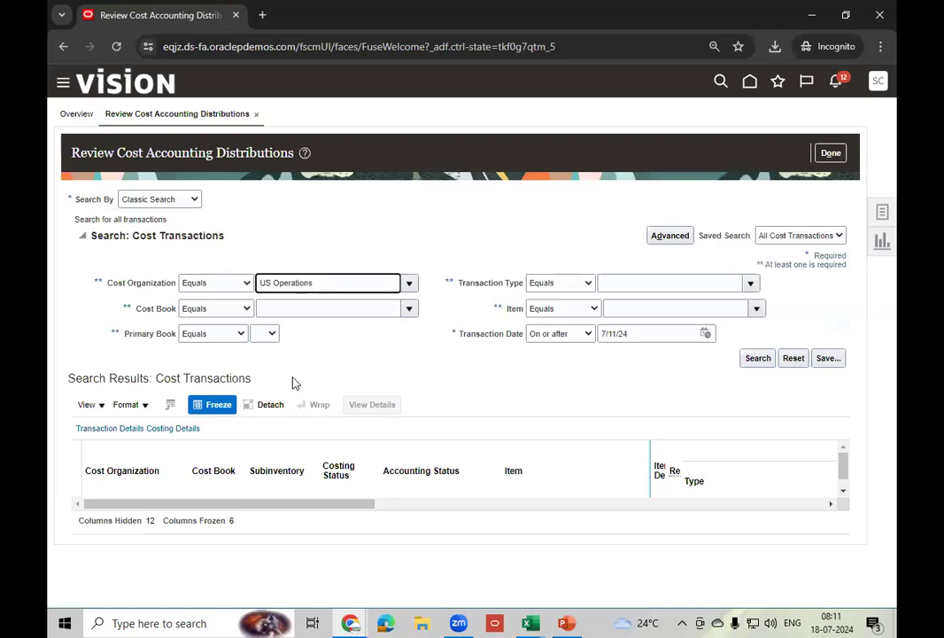
- Search cost transactions for item AS00101
left_click(643, 307)
type("A")
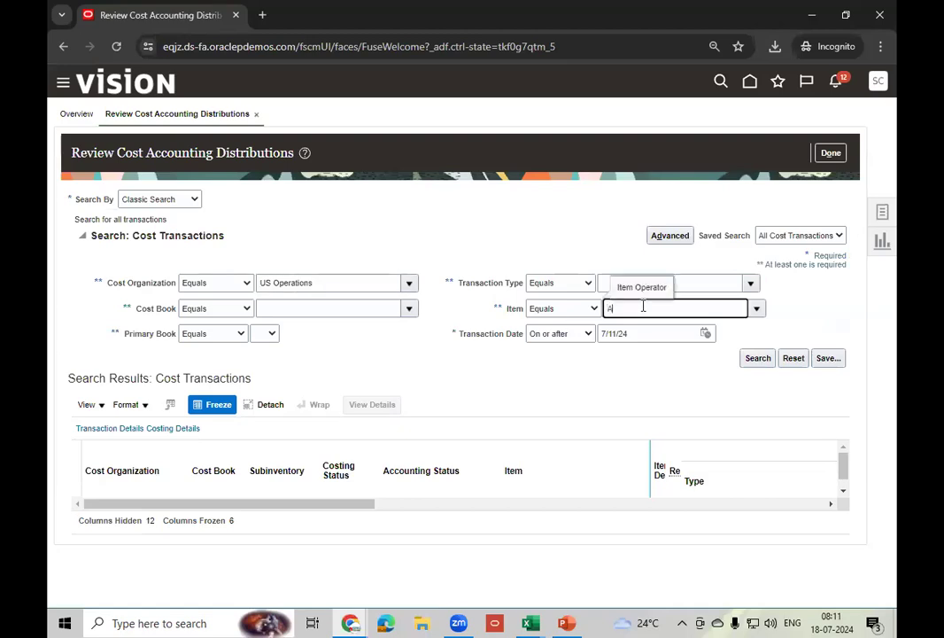
type("S00101")
left_click(760, 362)
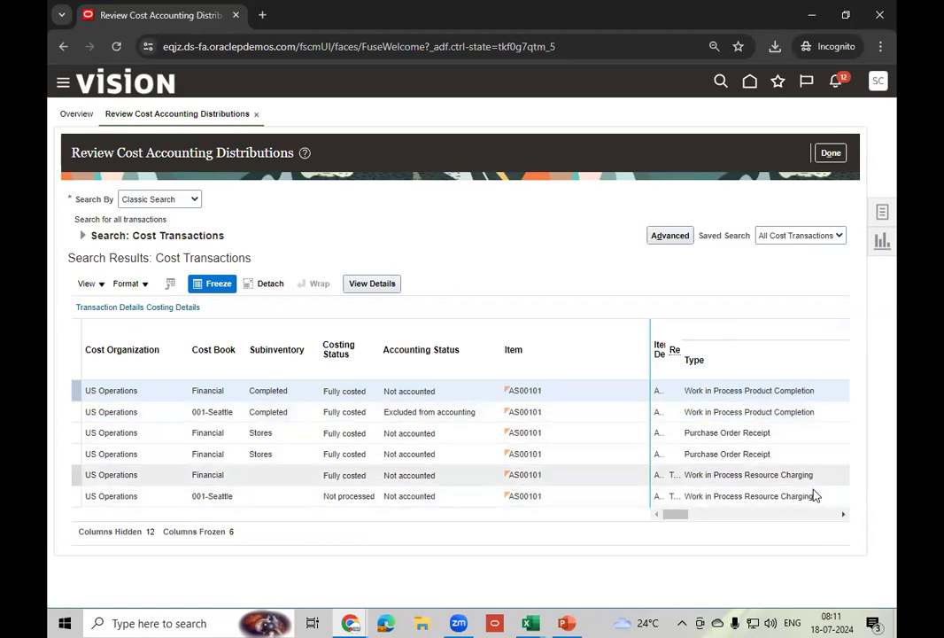
- Show all columns in the cost transaction results and export them to Cost Transactions.xls
left_click(784, 434)
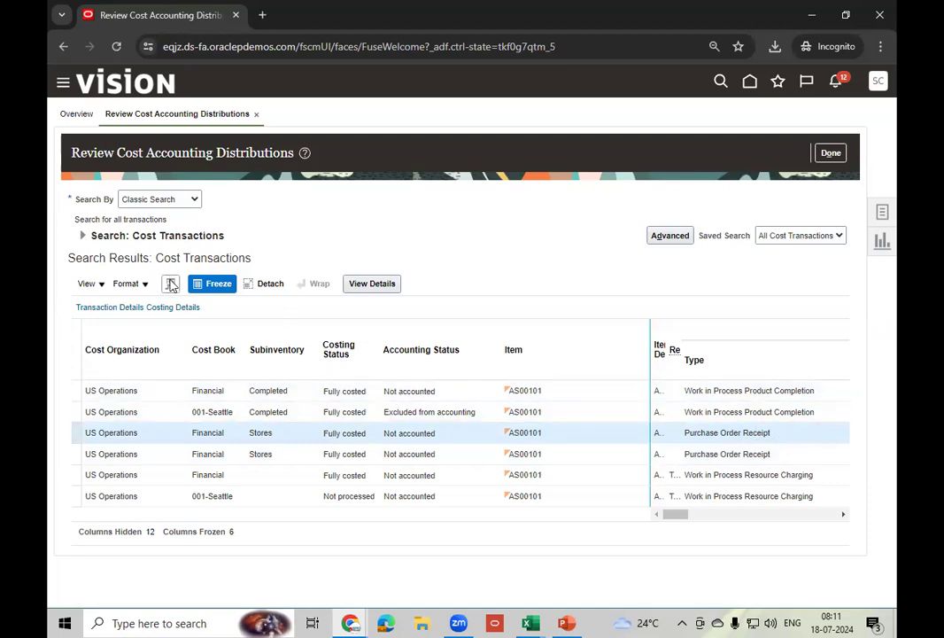
left_click(97, 289)
mouse_move(106, 330)
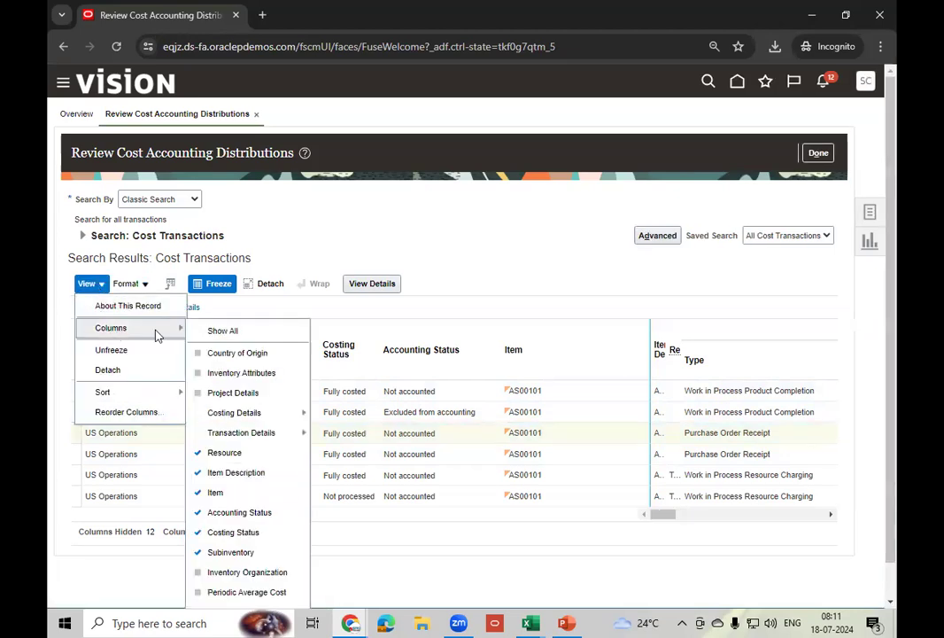
left_click(222, 331)
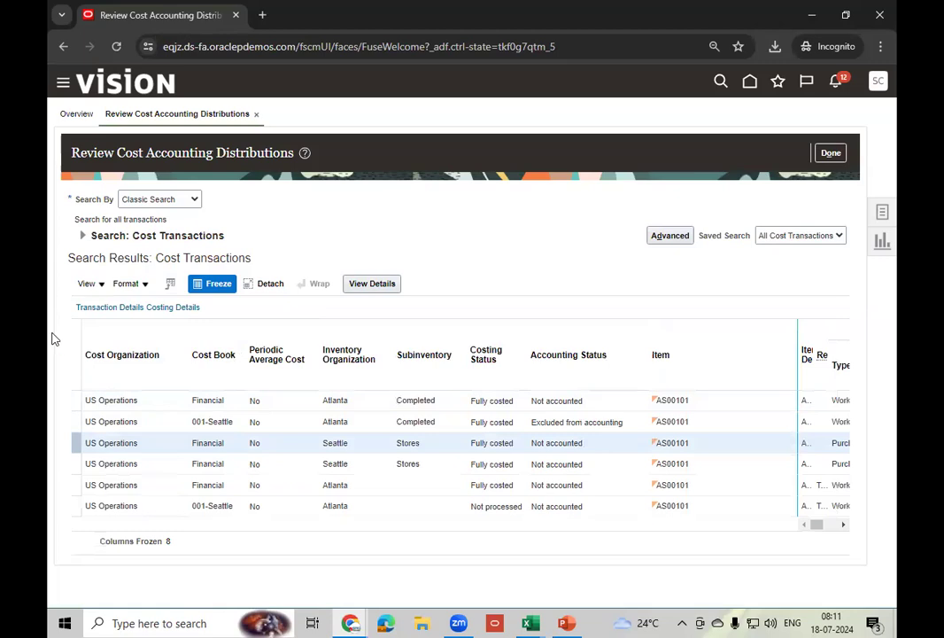
left_click(170, 287)
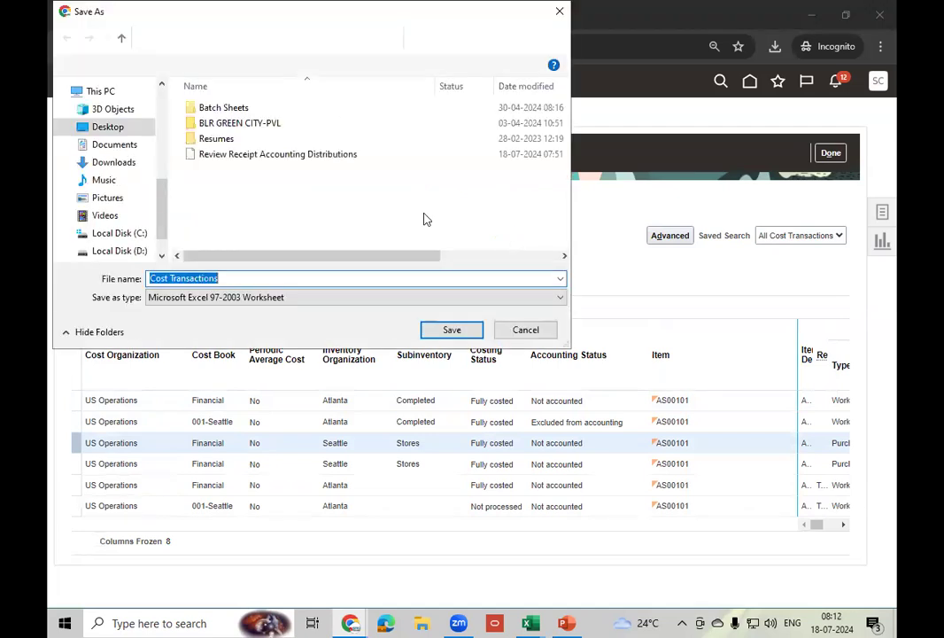
left_click(452, 329)
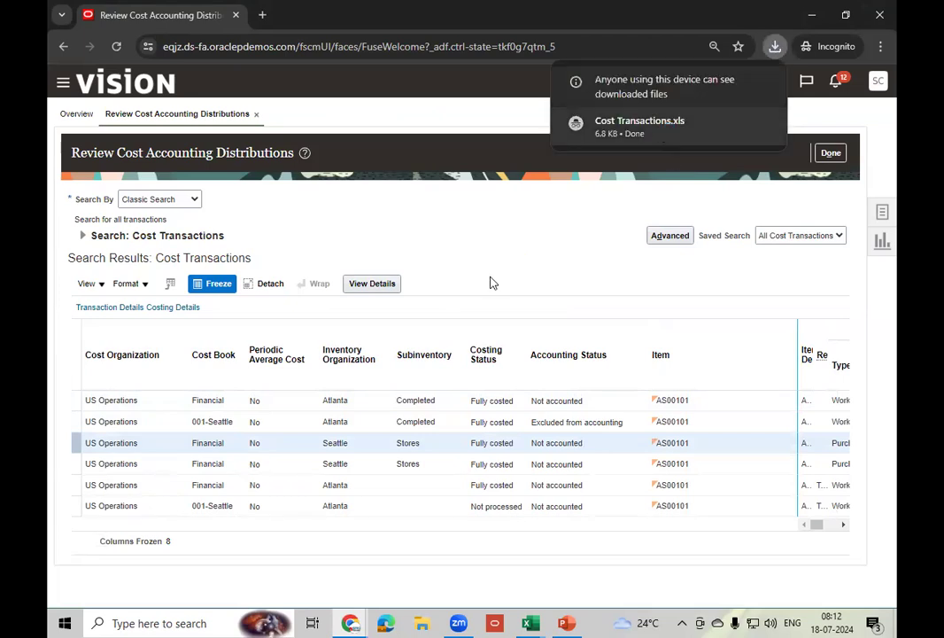
- Open Cost Transactions.xls in Excel, accepting the file format warning
key("alt+Tab")
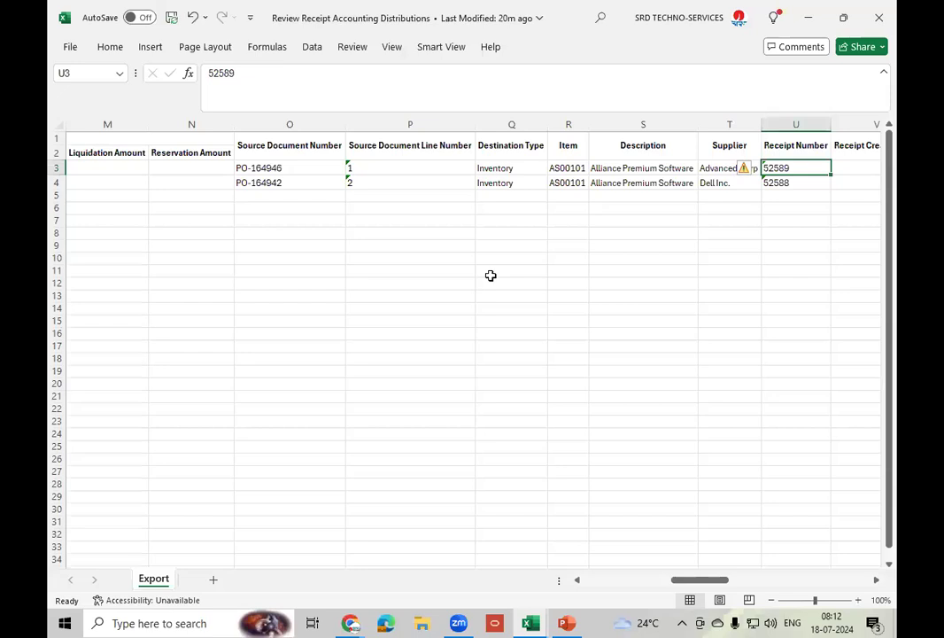
left_click(499, 271)
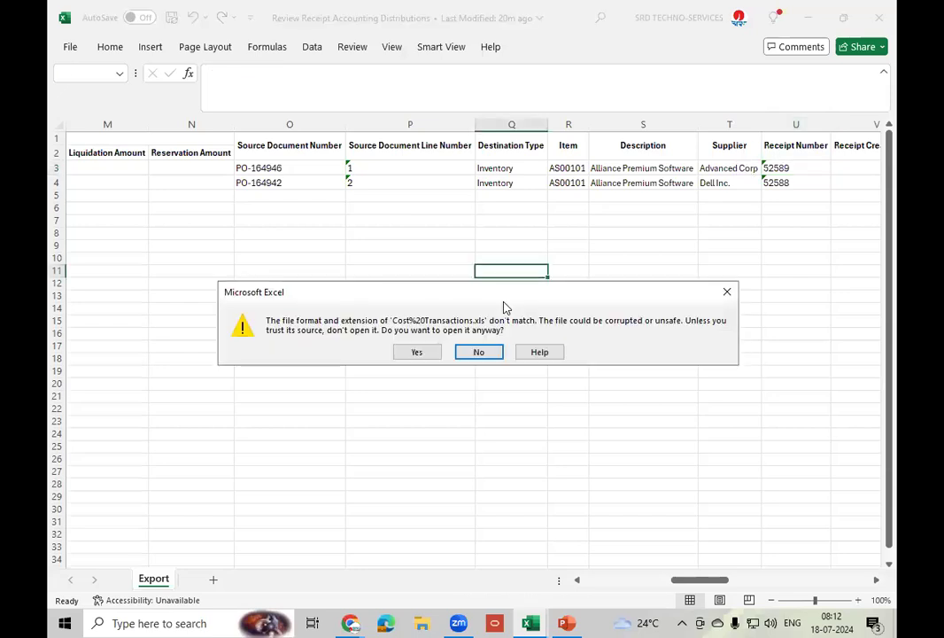
left_click(414, 353)
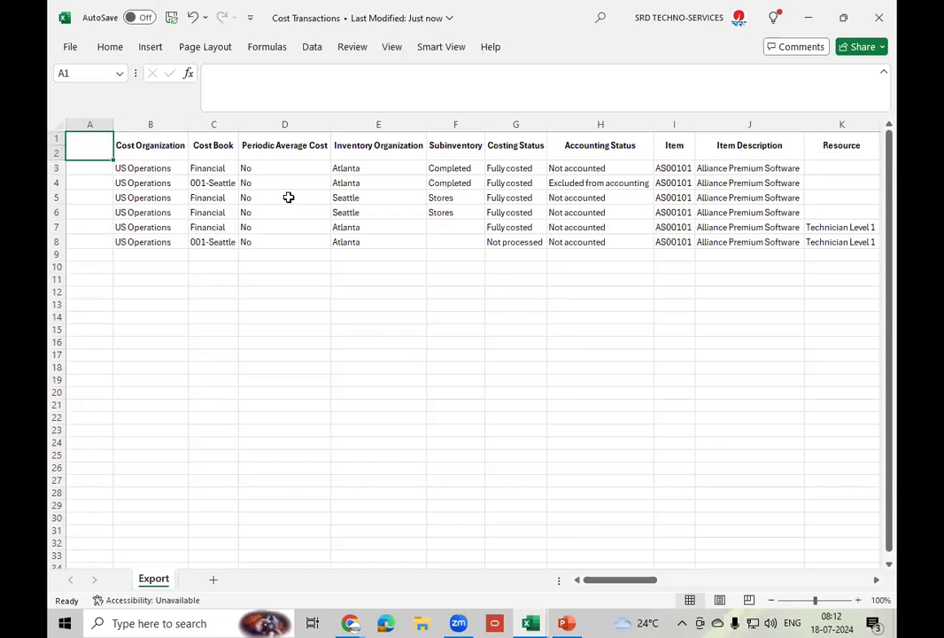
left_click_drag(606, 582, 627, 582)
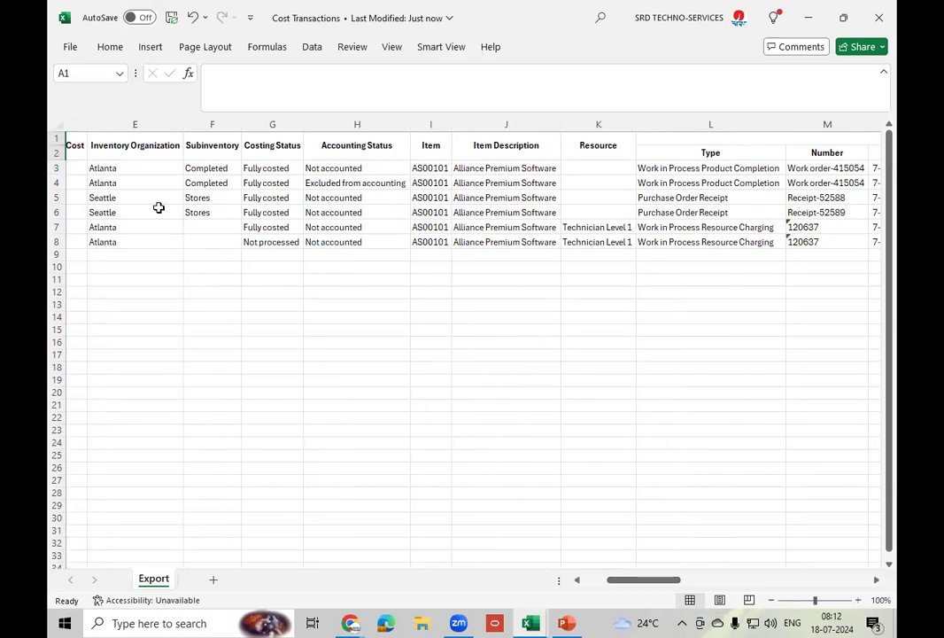
- Delete the two product completion rows and the two resource charging rows
left_click(57, 167)
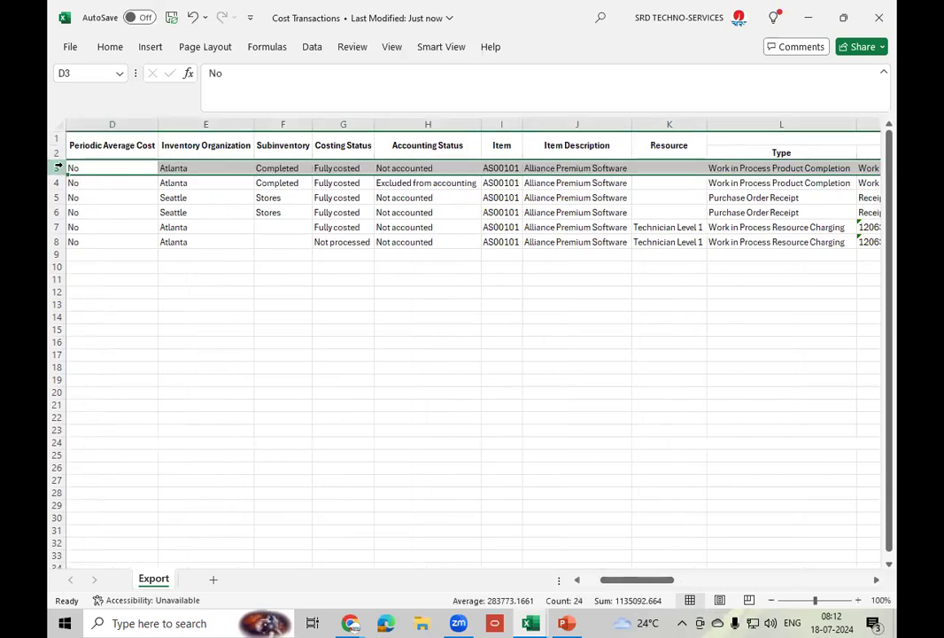
left_click_drag(58, 167, 57, 183)
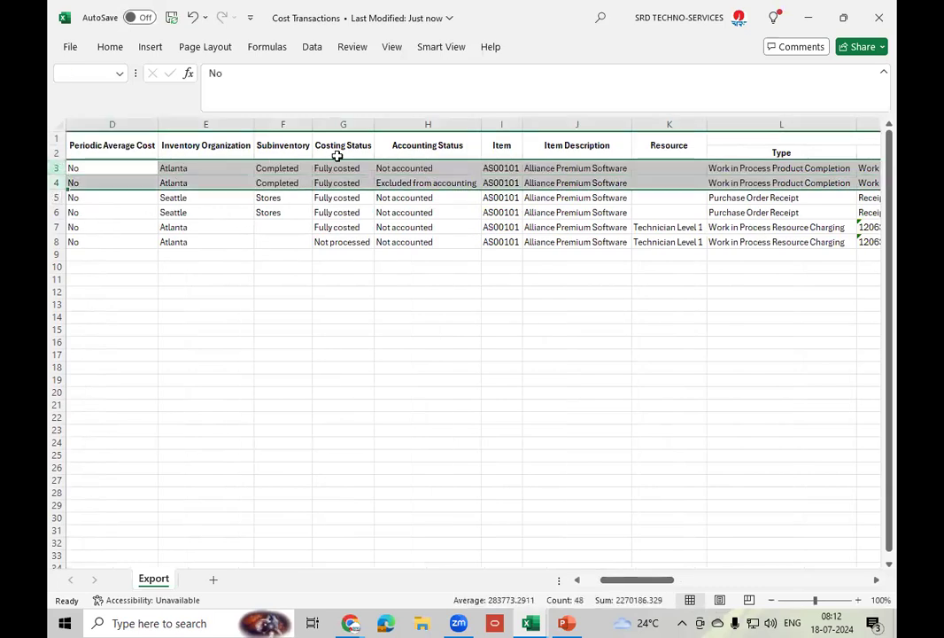
right_click(365, 171)
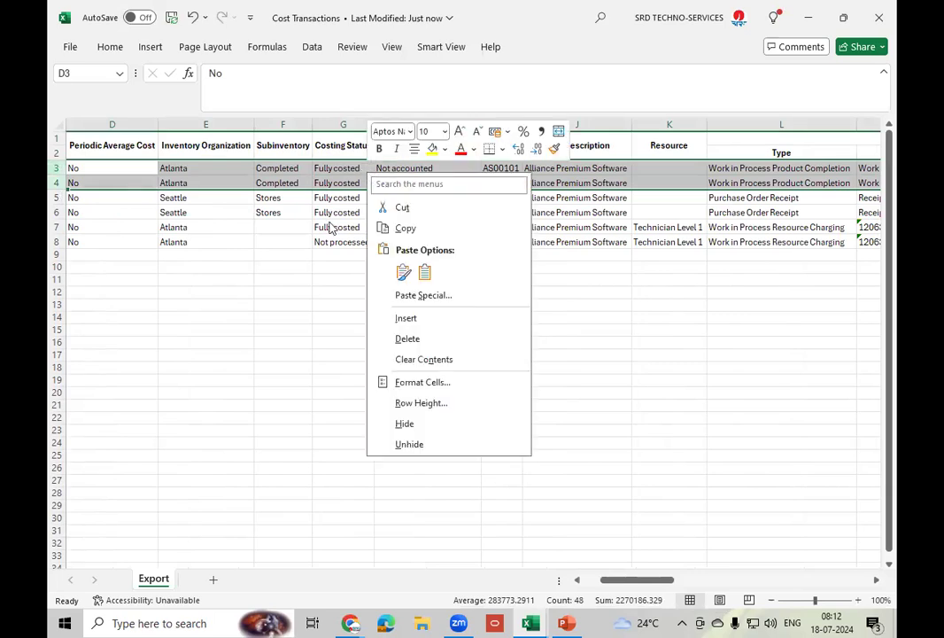
left_click(423, 341)
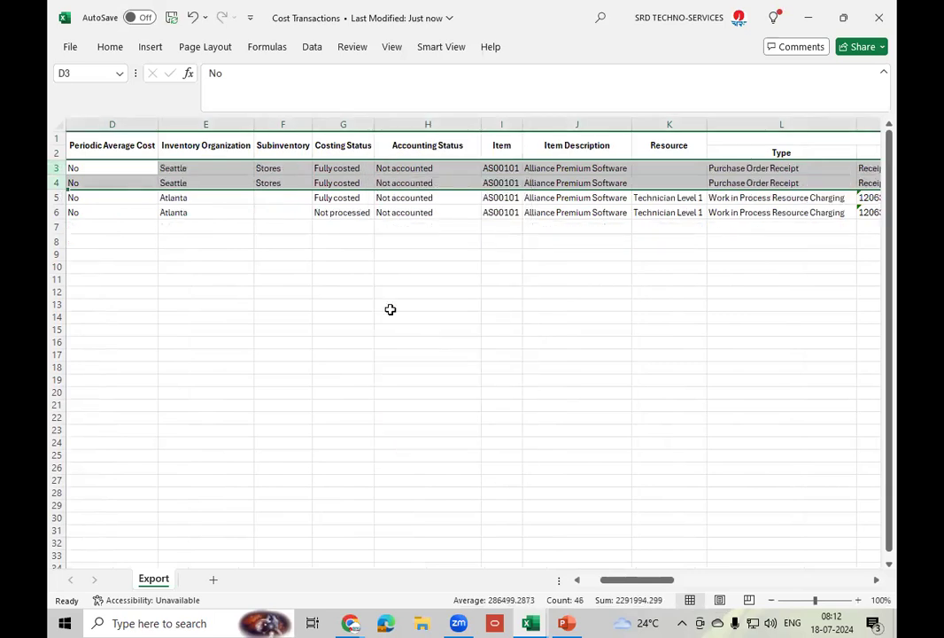
left_click_drag(57, 198, 57, 213)
right_click(319, 209)
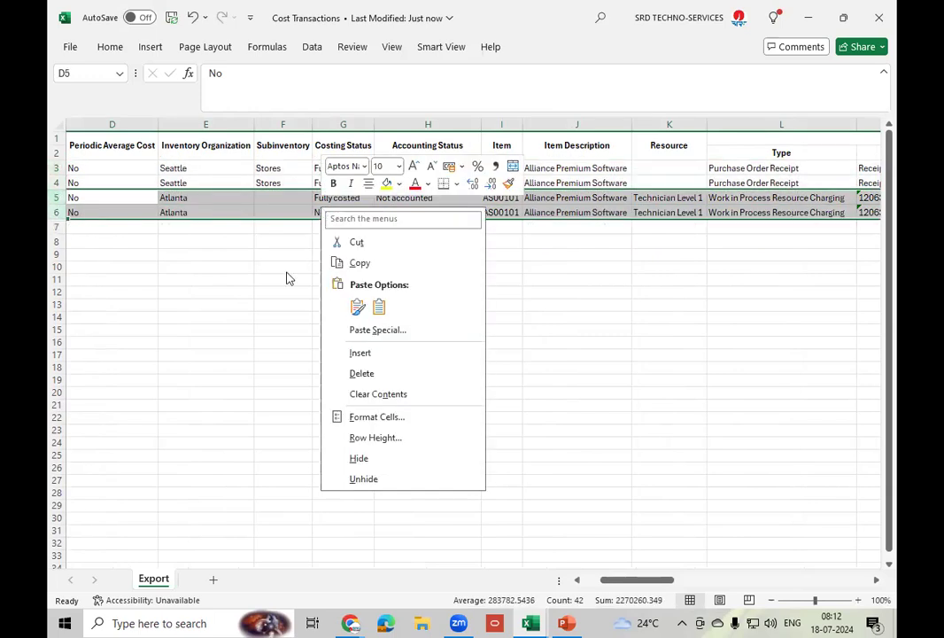
left_click(384, 376)
- Review the first remaining receipt row's details, including its unit of measure
left_click(574, 167)
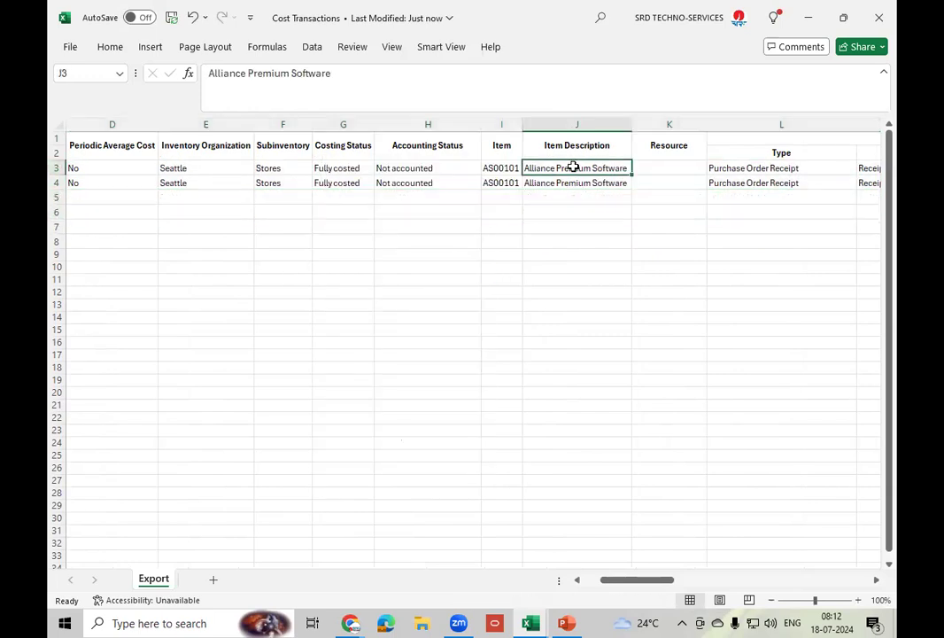
key("Right")
key("Right")
key("Right")
key("Right")
key("Right")
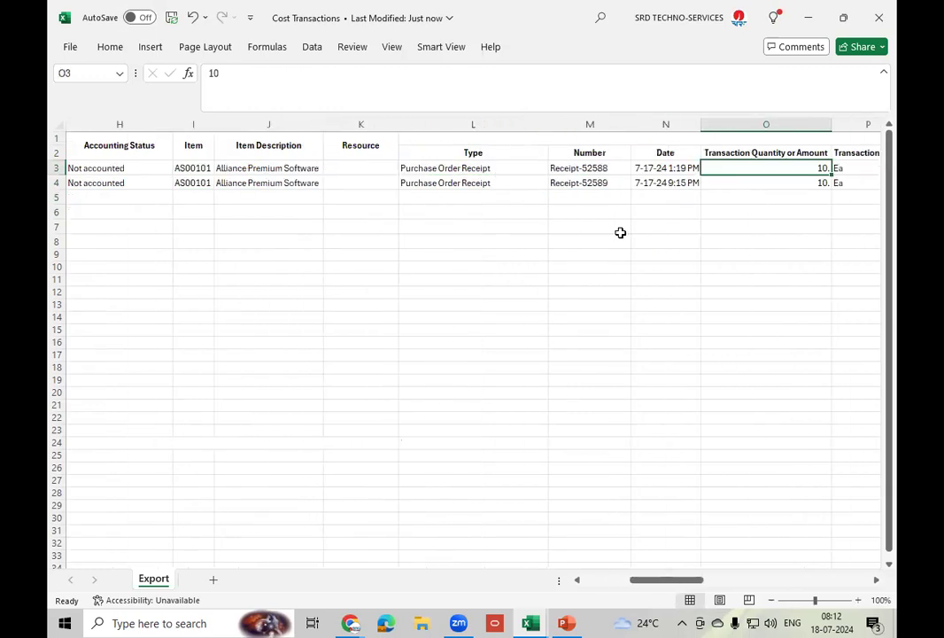
key("Right")
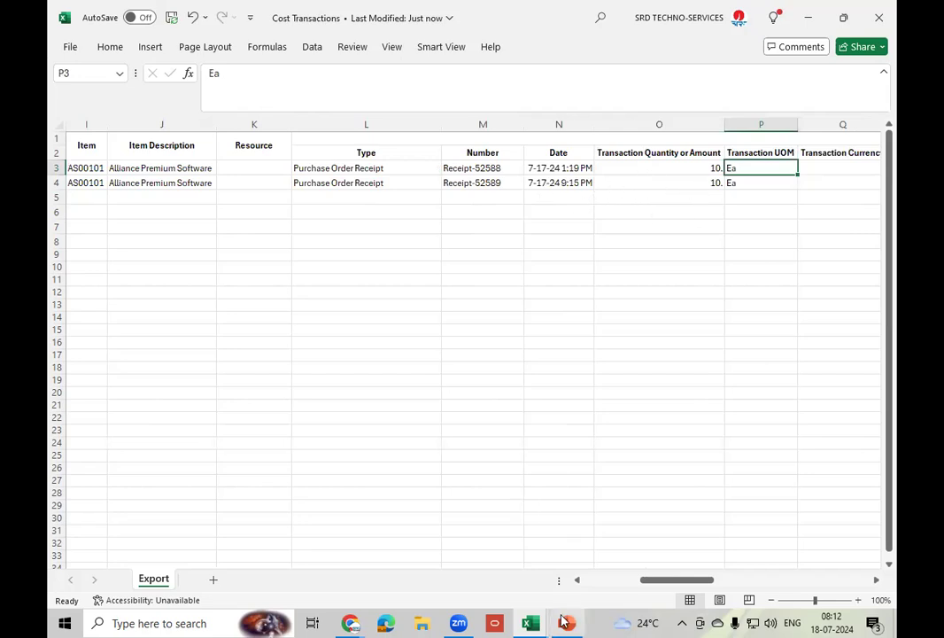
mouse_move(530, 622)
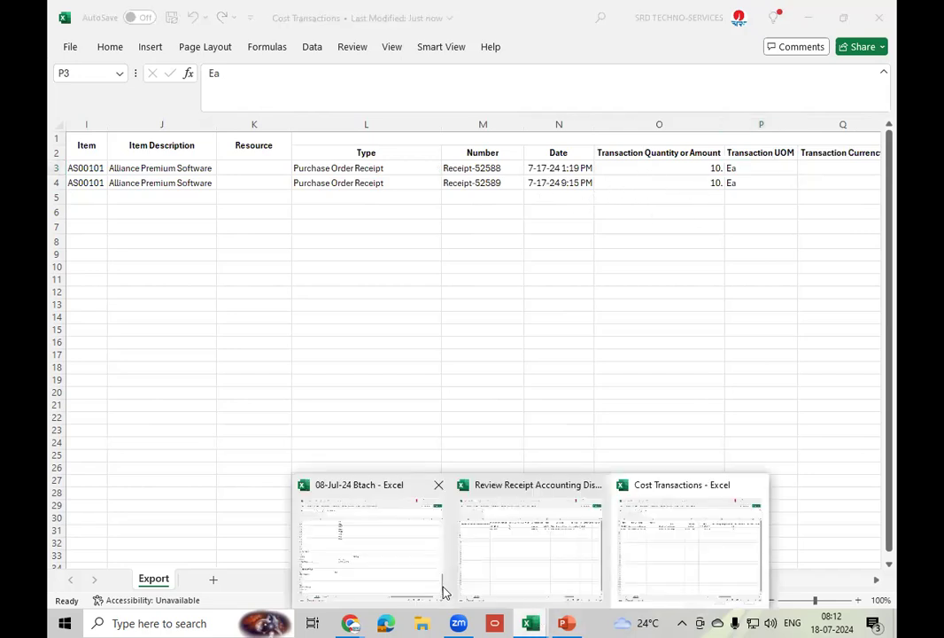
left_click(363, 571)
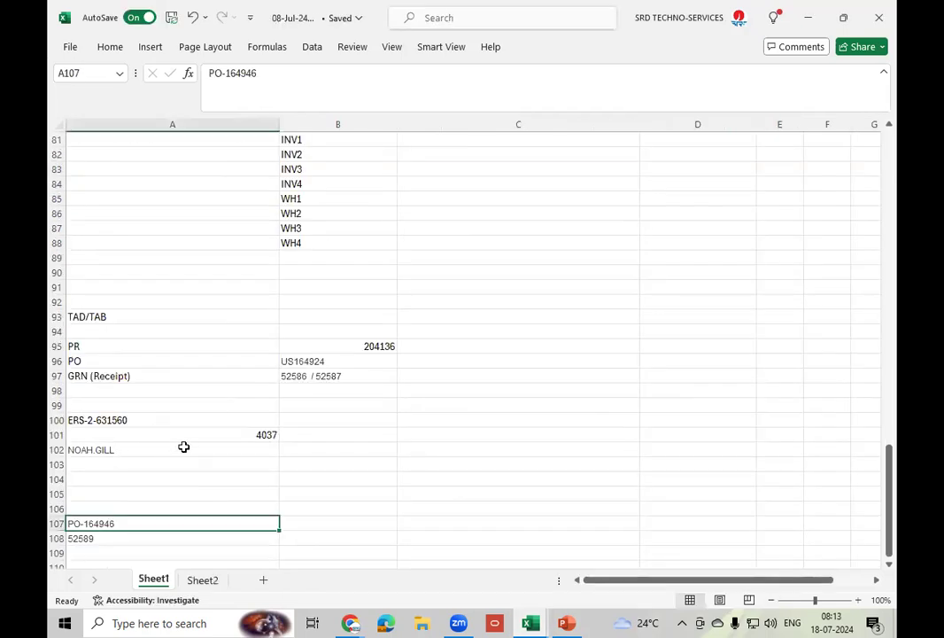
left_click(114, 539)
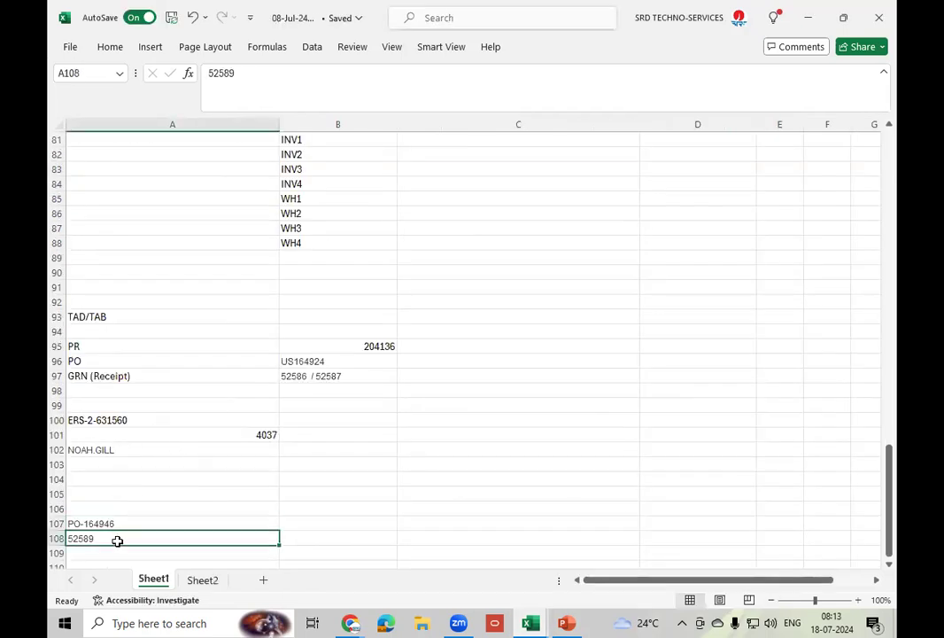
left_click(351, 623)
left_click(410, 568)
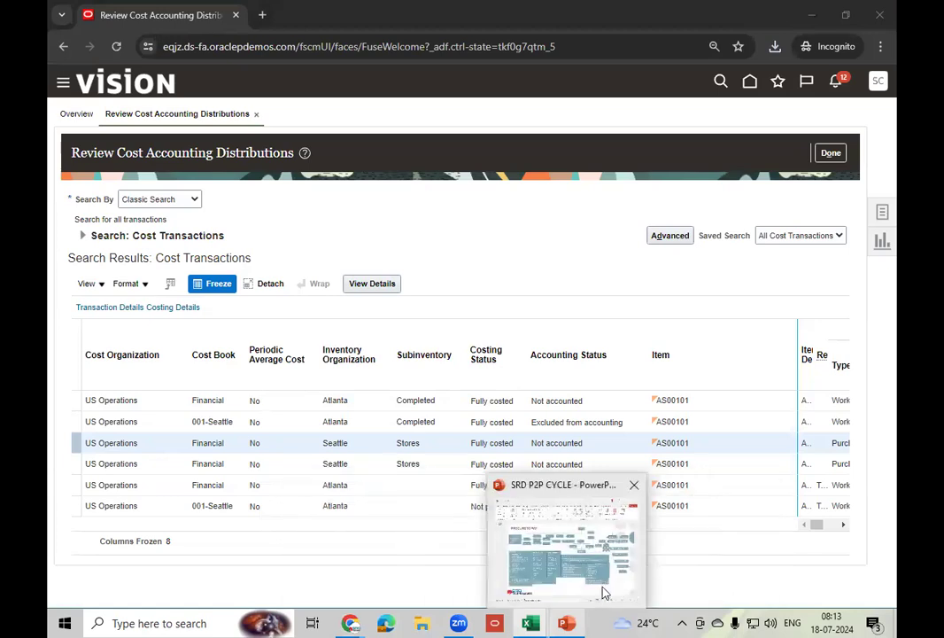
mouse_move(530, 623)
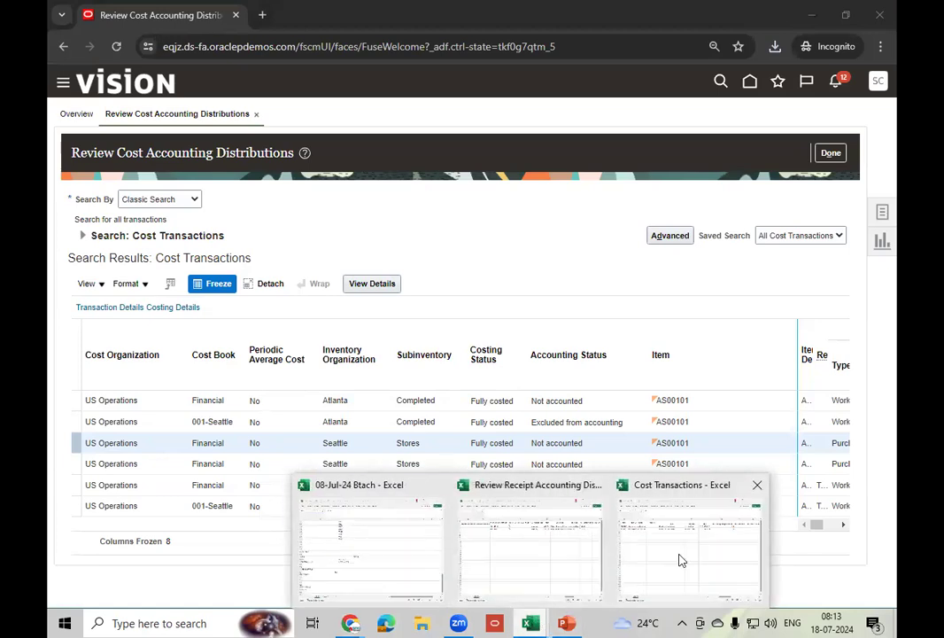
left_click(679, 559)
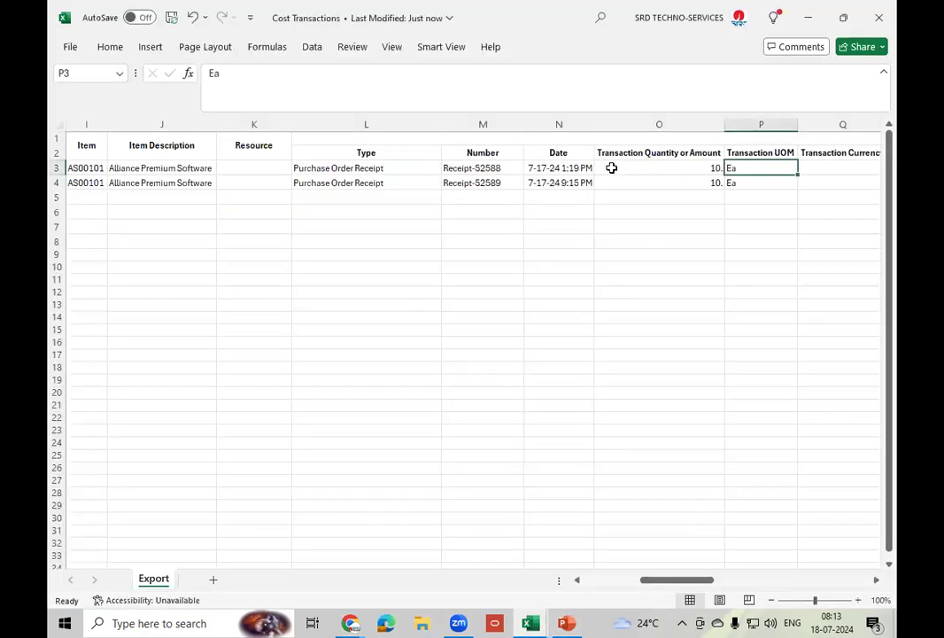
left_click(498, 183)
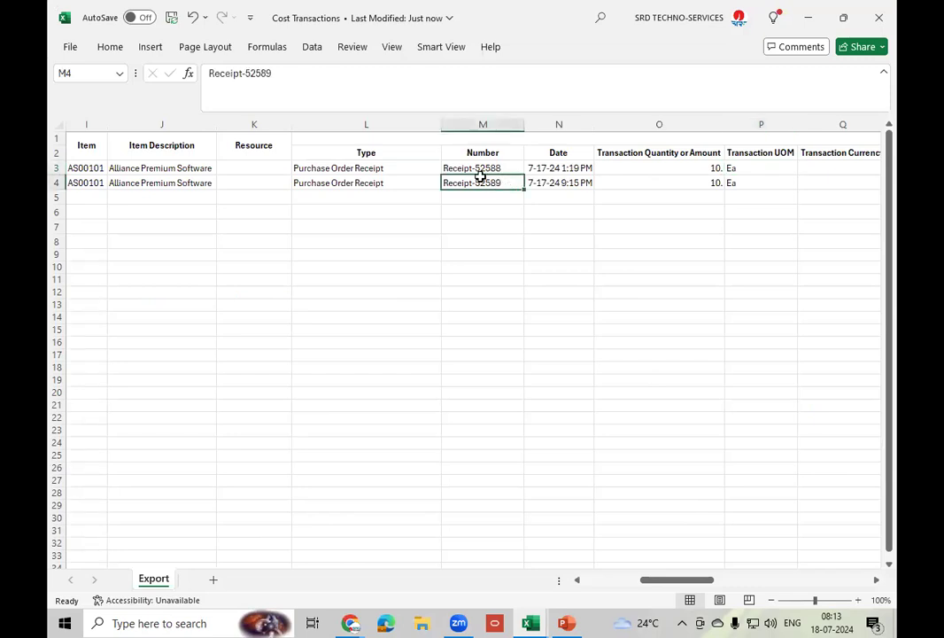
left_click(507, 169)
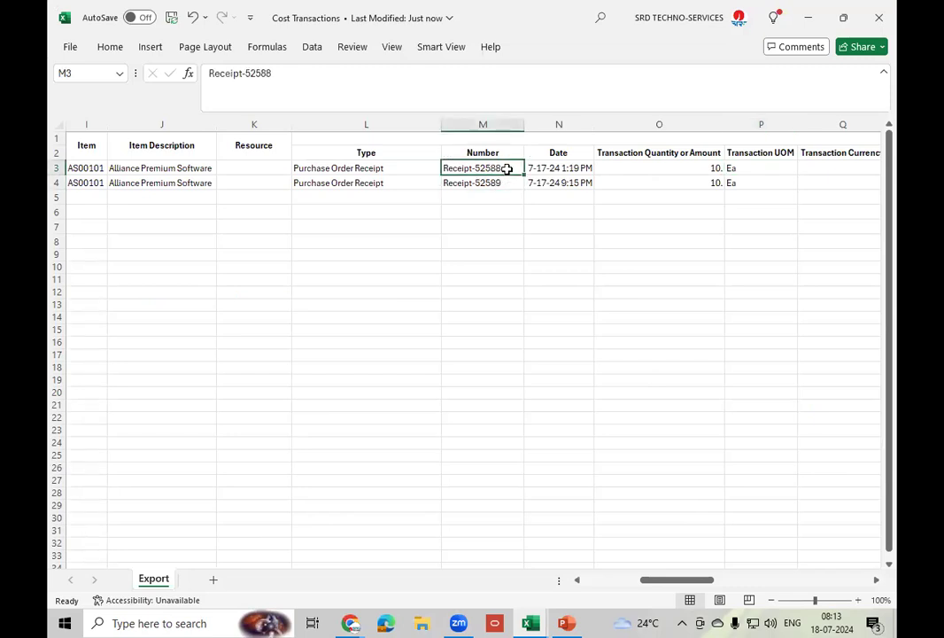
key("Right")
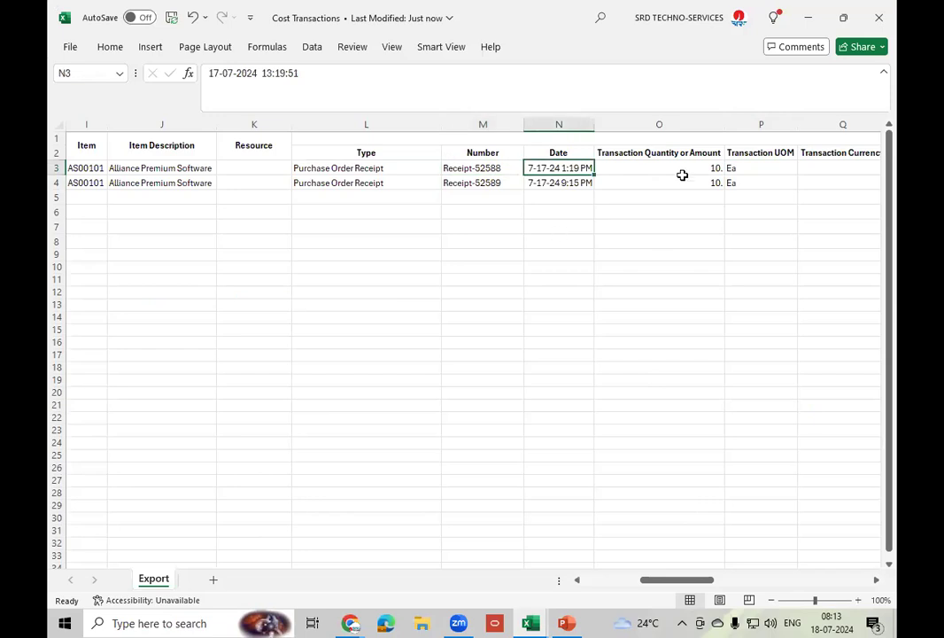
key("Right")
key("Right")
key("Right")
key("Right")
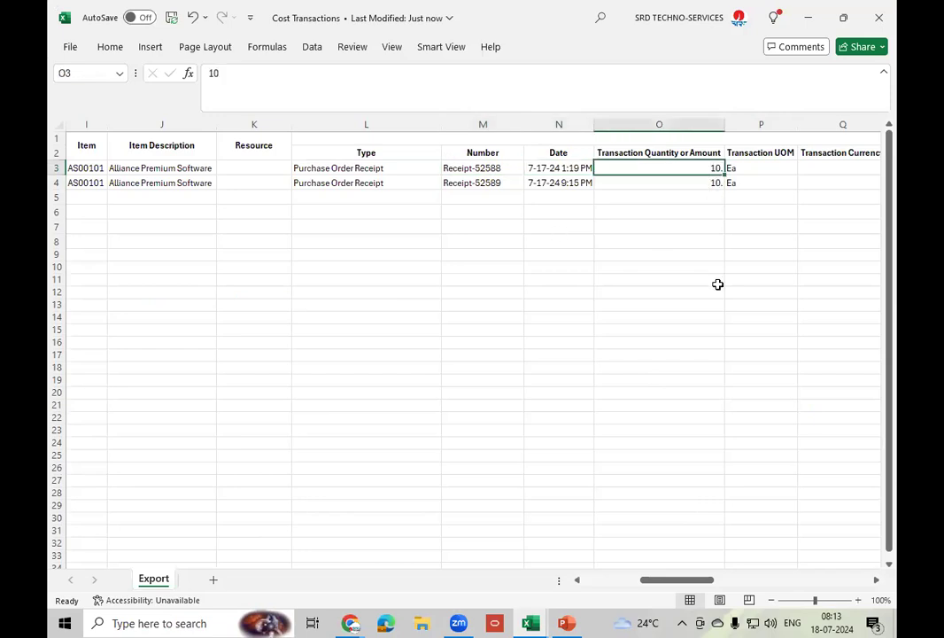
key("Right")
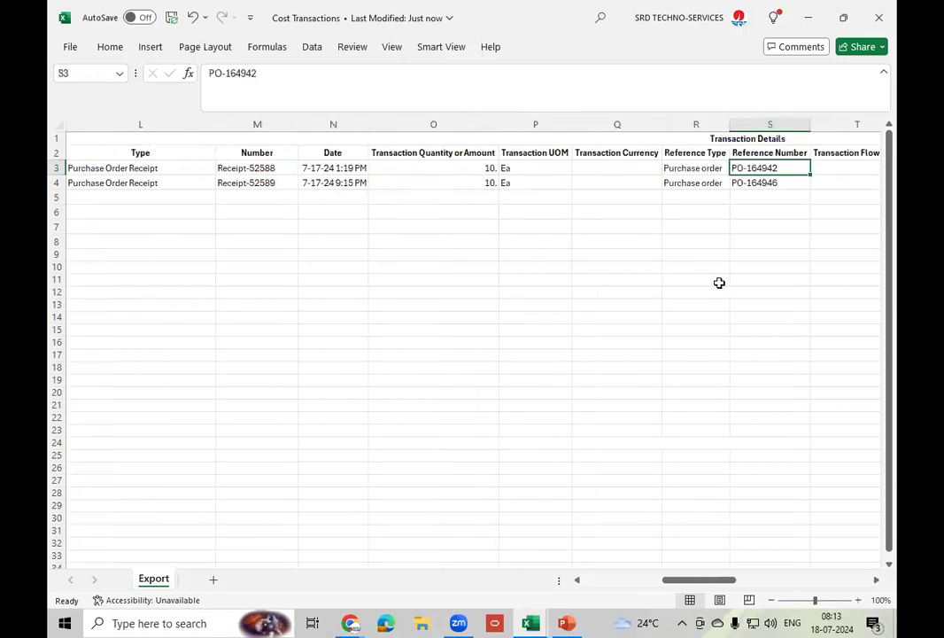
left_click(784, 185)
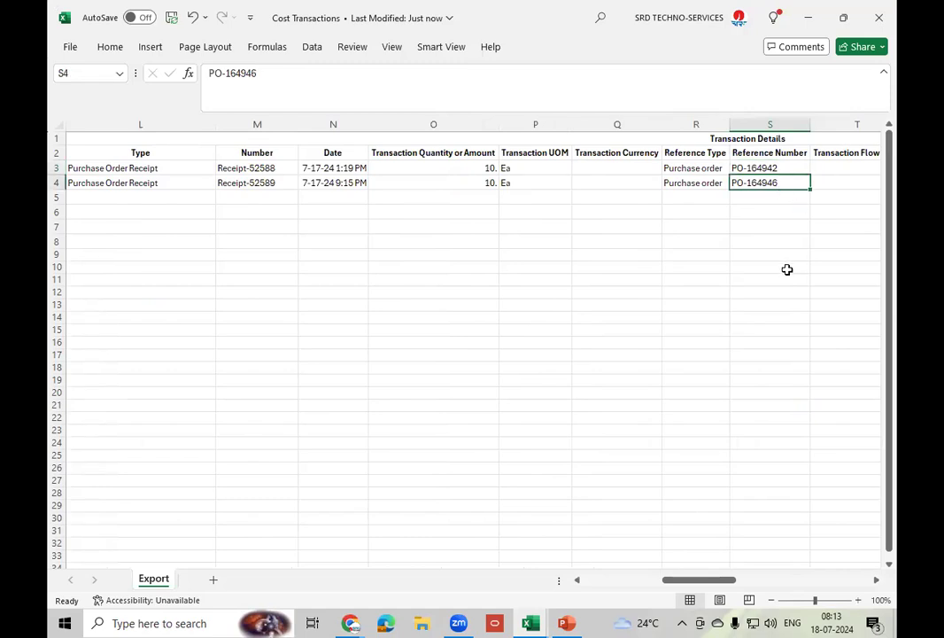
key("Right")
key("Right")
key("Right")
key("Right")
key("Right")
key("Right")
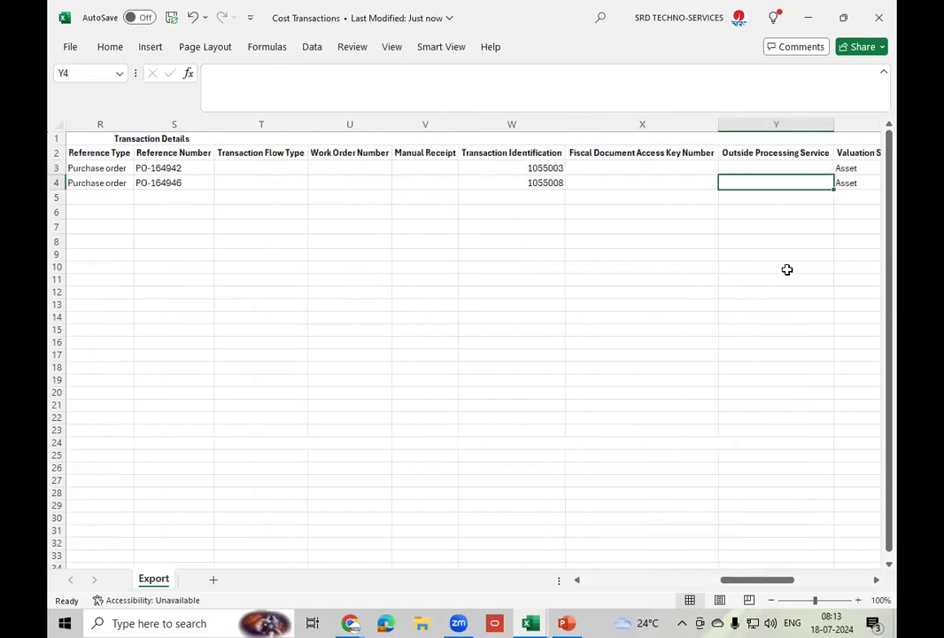
key("Right")
key("Right")
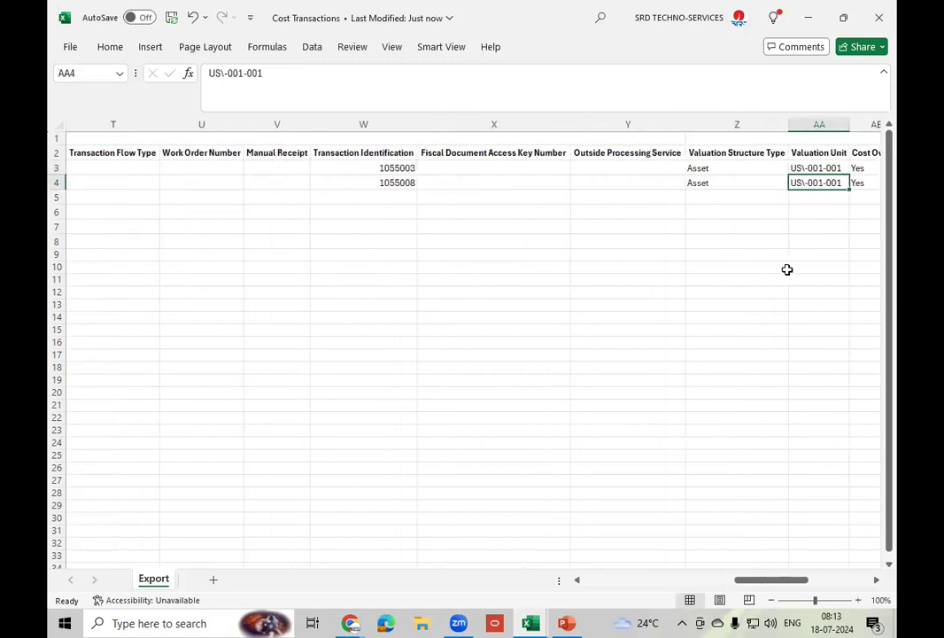
key("Right")
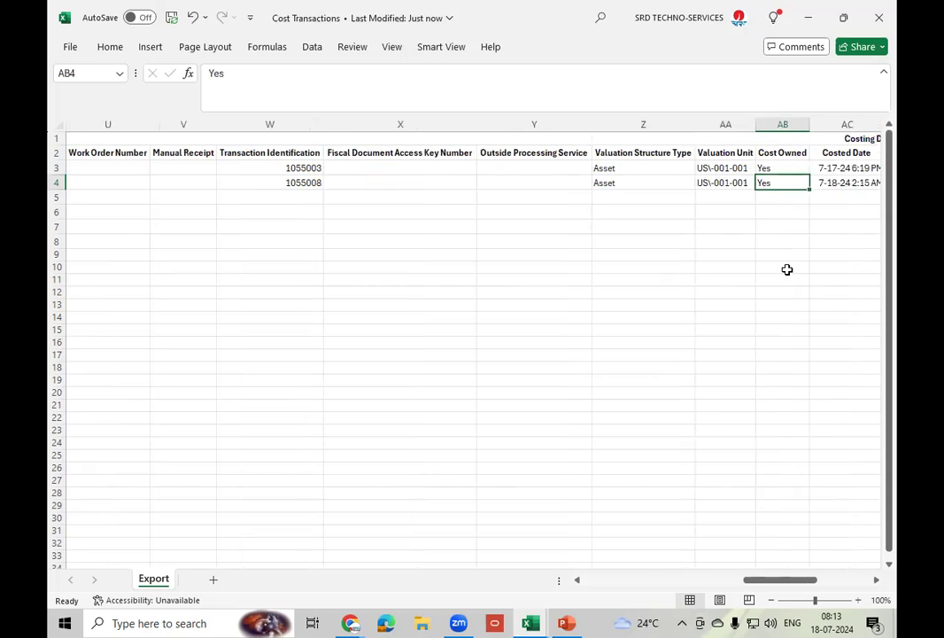
key("Right")
key("Right")
key("Right")
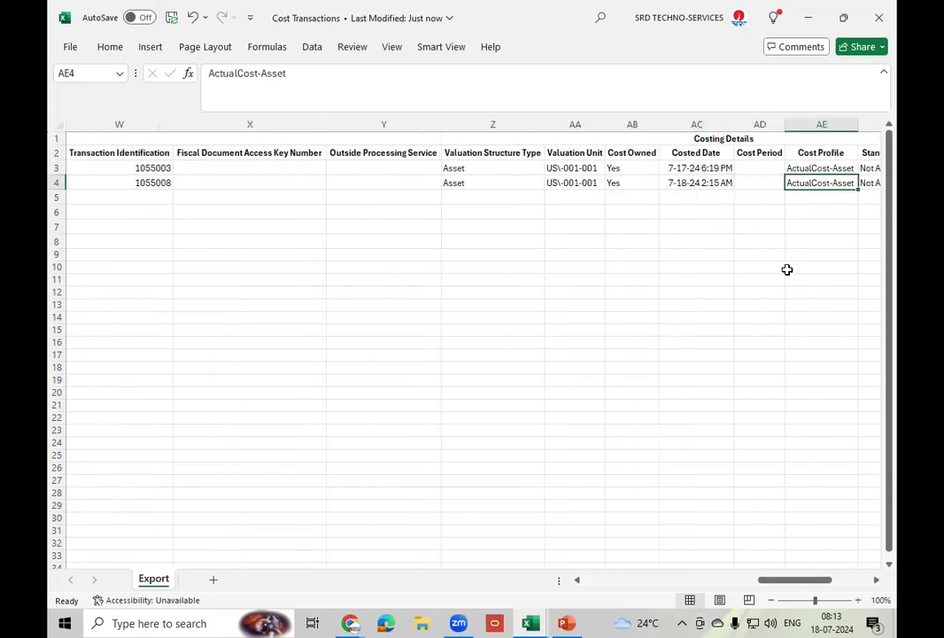
key("Right")
key("Right")
key("Right")
key("Right")
key("Right")
key("Right")
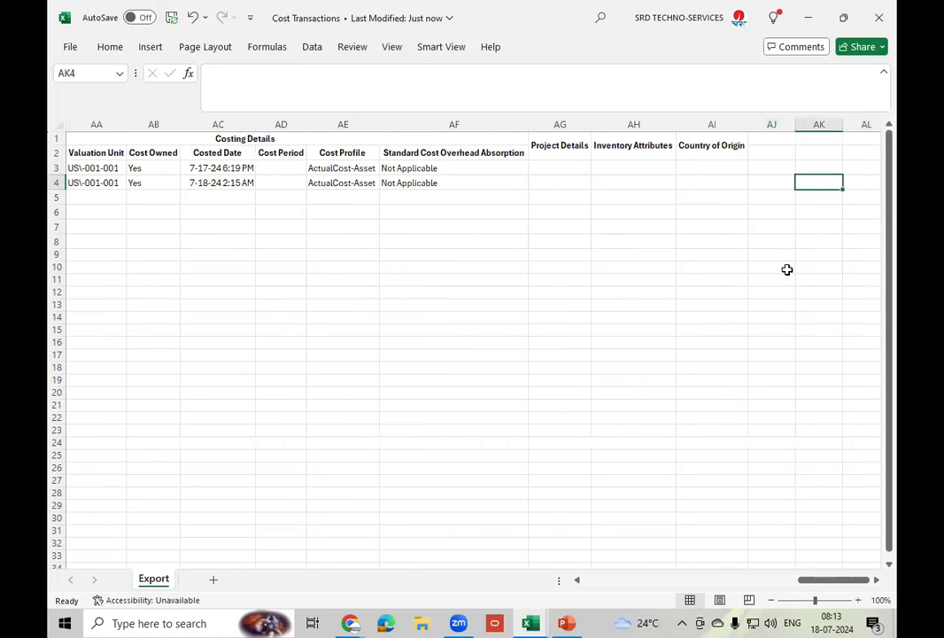
key("Right")
key("Right")
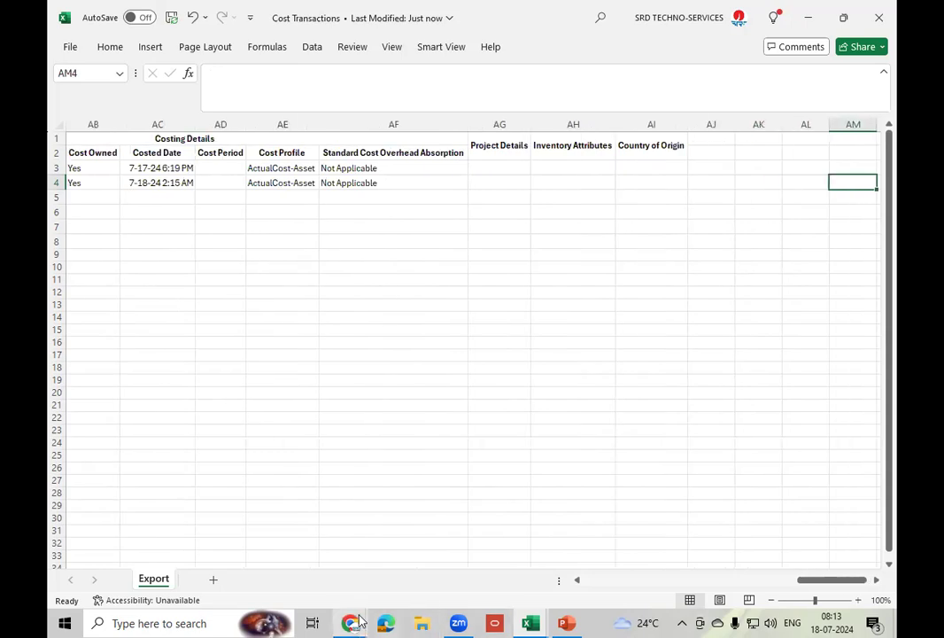
- Open the Seattle Stores PO-164946 receipt's details and show its Cost Distributions lines
mouse_move(354, 622)
left_click(426, 561)
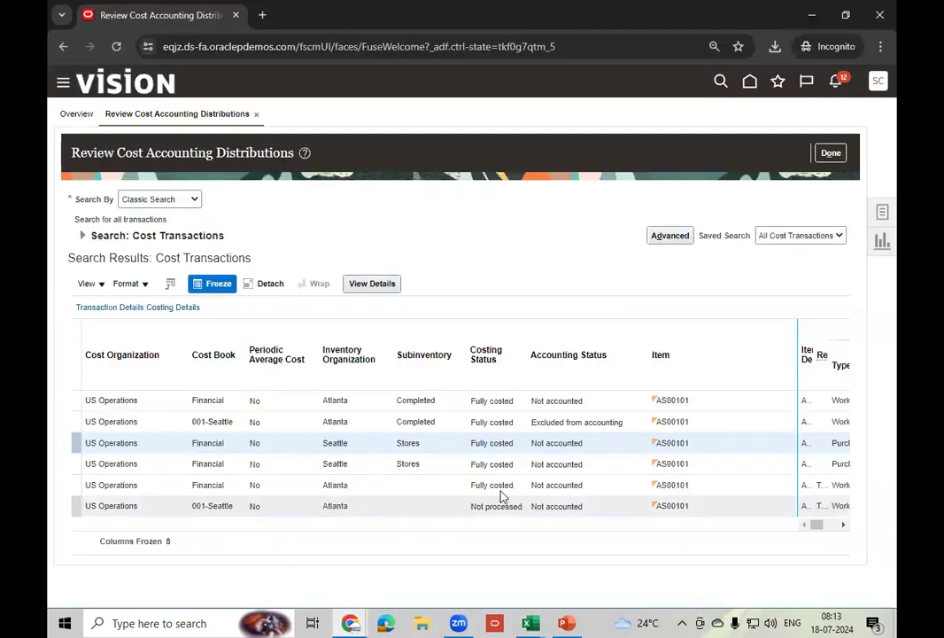
left_click(596, 462)
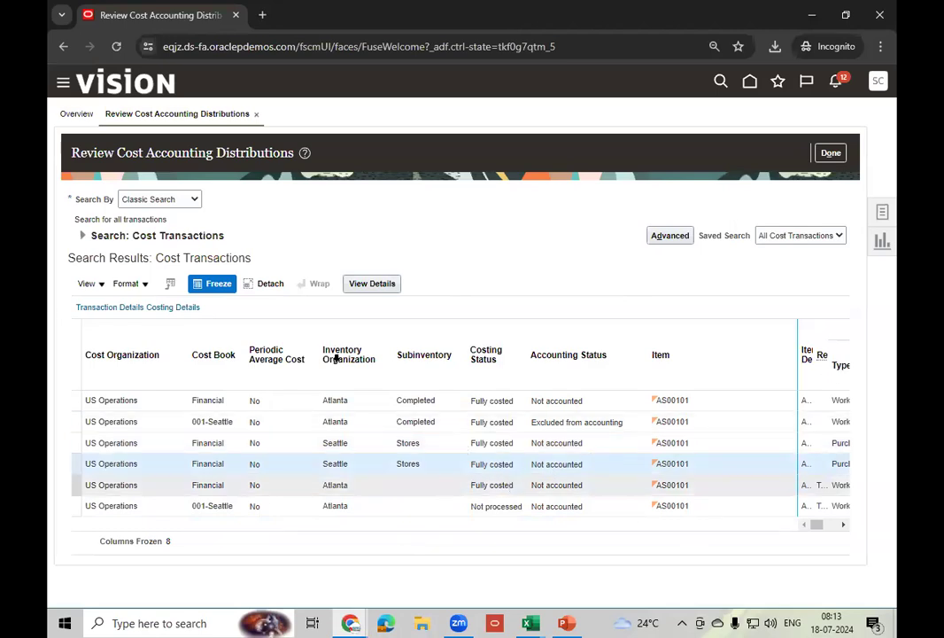
left_click(372, 283)
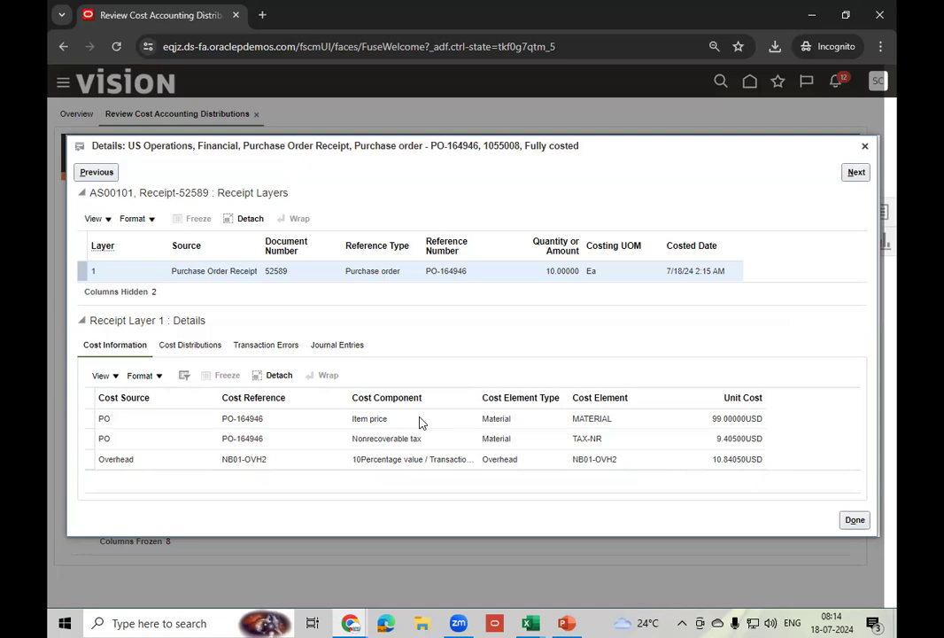
left_click(182, 346)
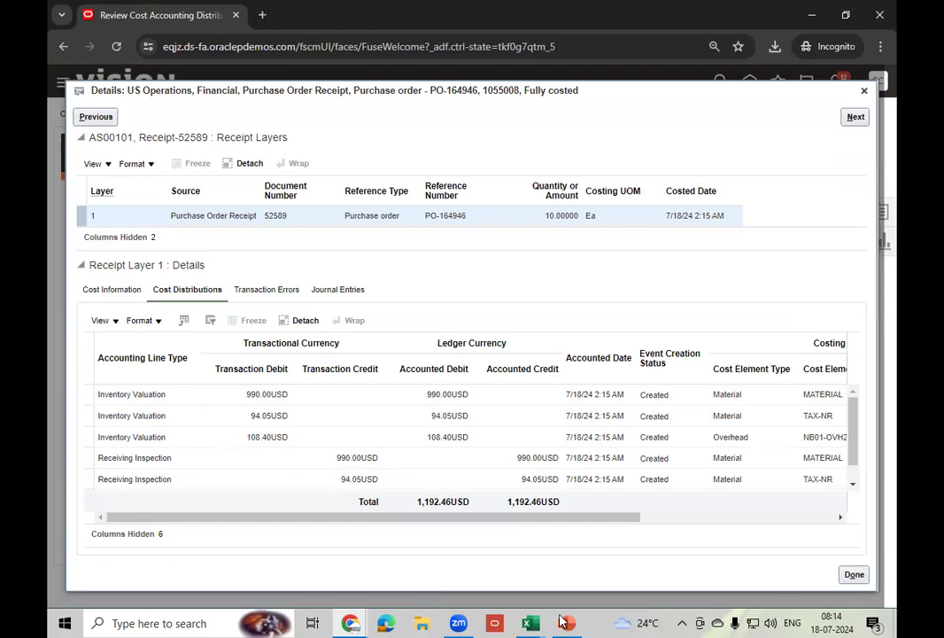
key("alt+Tab")
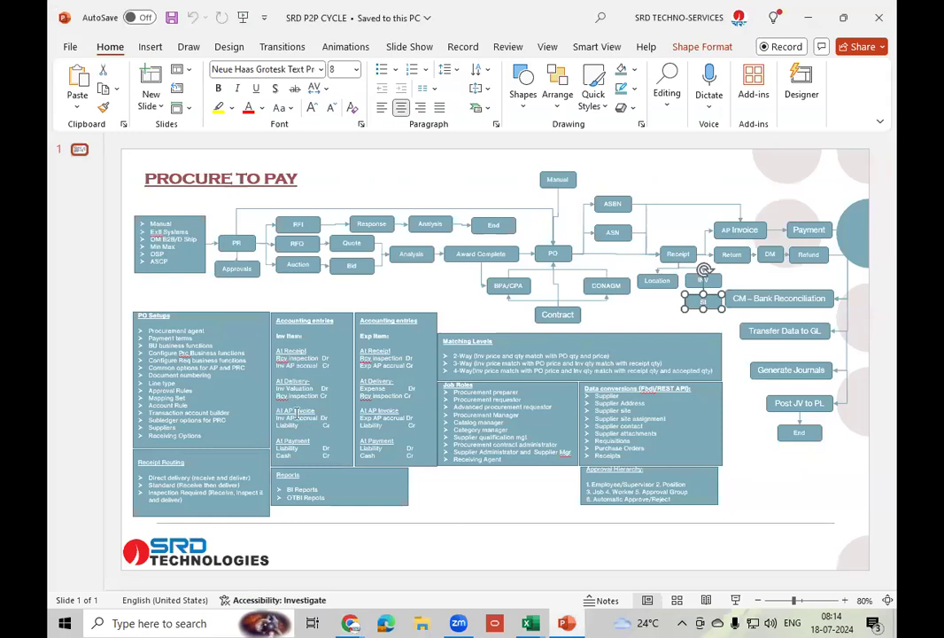
- Show the SRD P2P CYCLE Procure to Pay slide in PowerPoint, then preview the Chrome windows
key("super+alt+7")
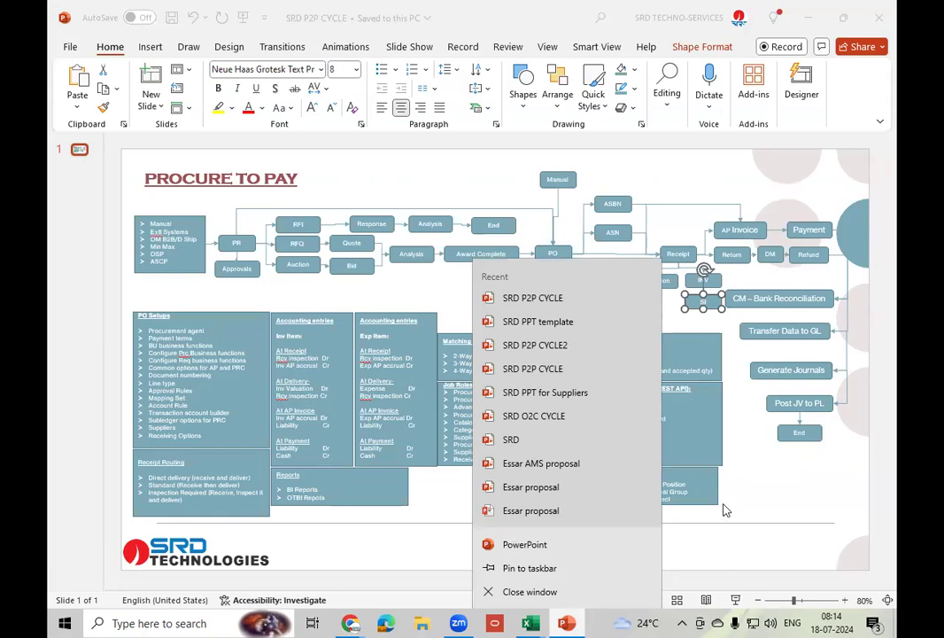
left_click(774, 488)
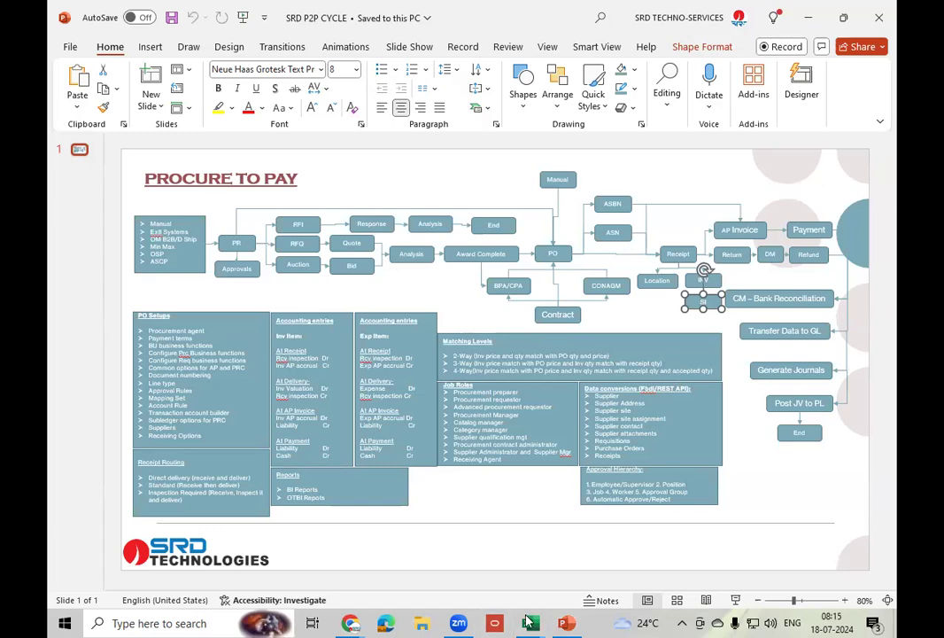
left_click(351, 623)
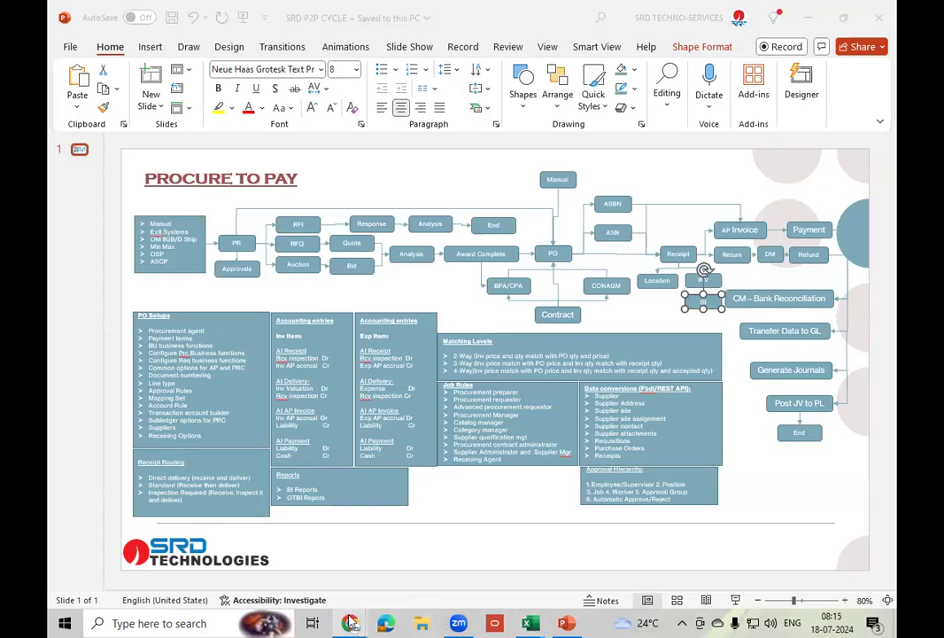
- Check the receipt's transaction errors and journal entries, close its details and open Tasks
left_click(434, 556)
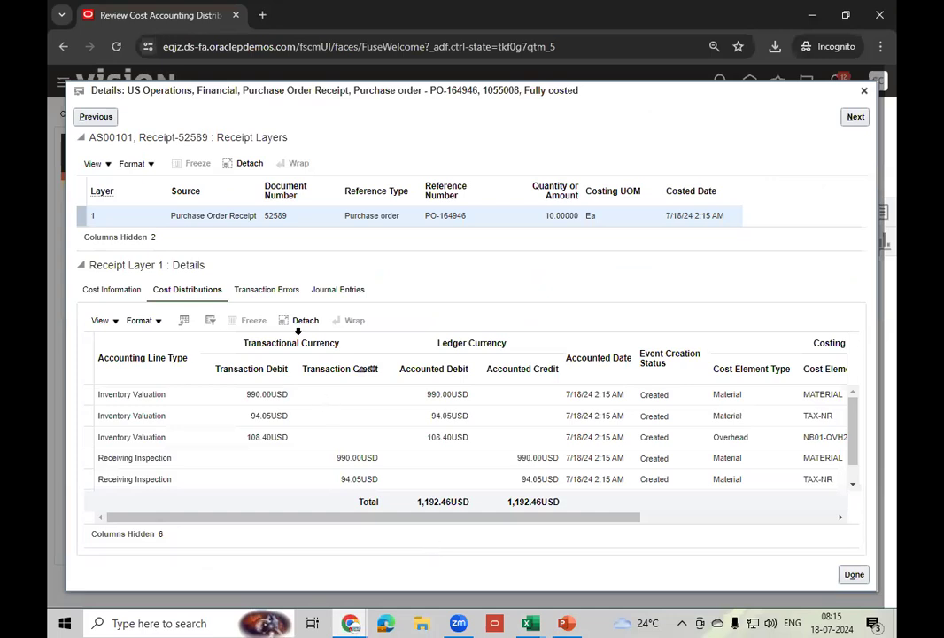
left_click(263, 294)
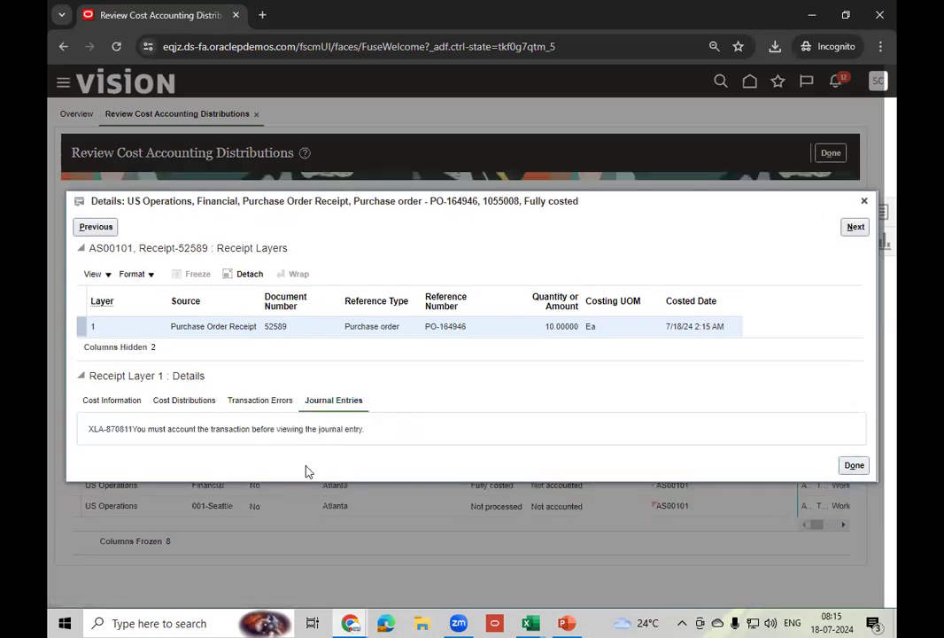
left_click(863, 204)
left_click(881, 211)
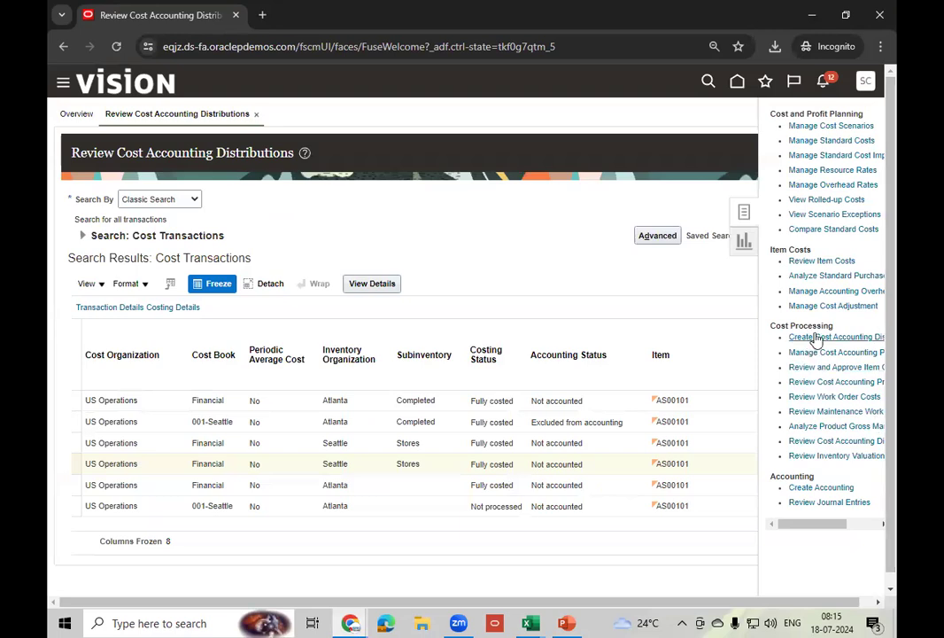
- Run Create Accounting with Cost Management, US Primary Ledger and end date 7/31/24, confirming submission
left_click(830, 492)
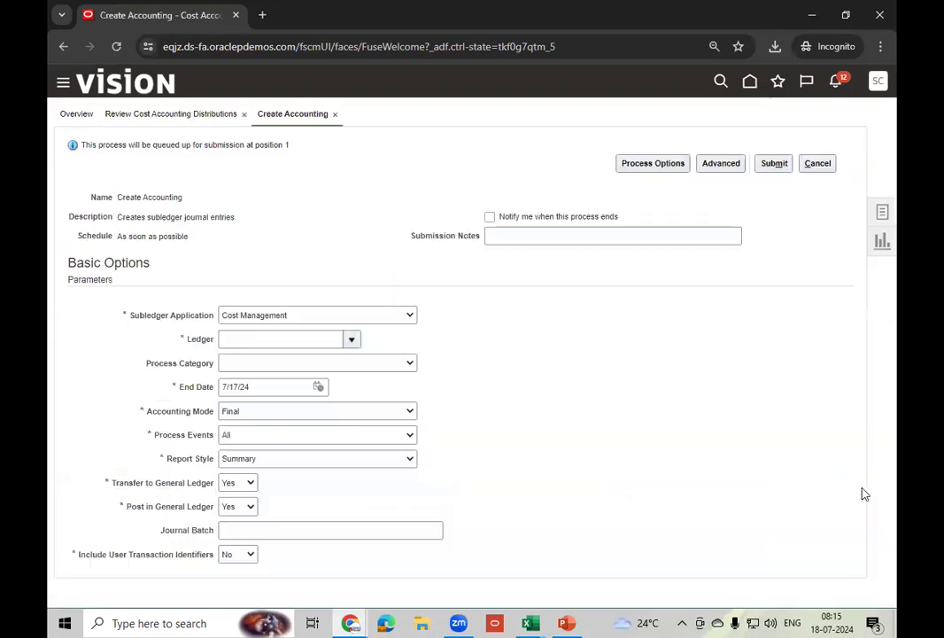
left_click(338, 315)
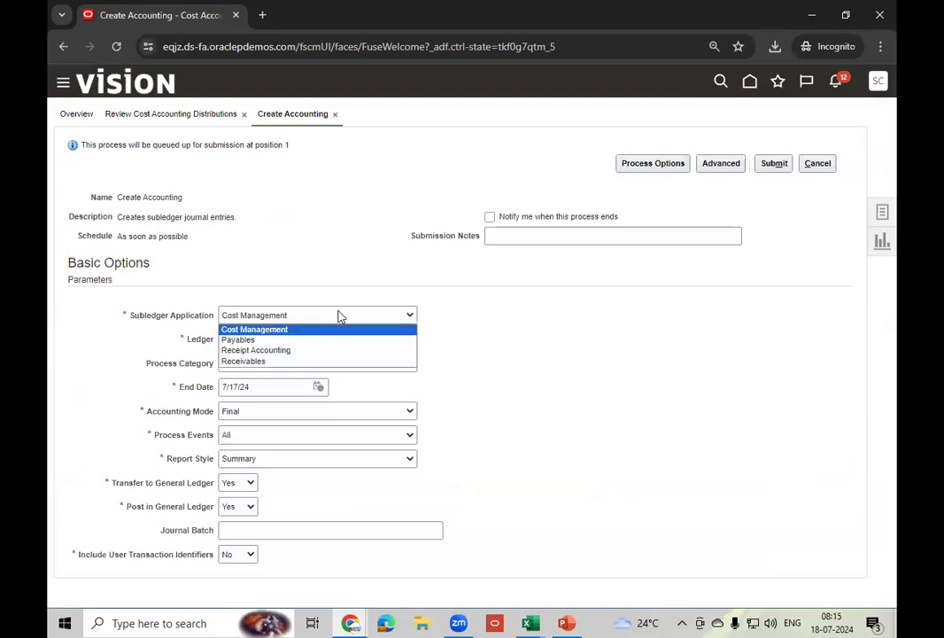
left_click(278, 329)
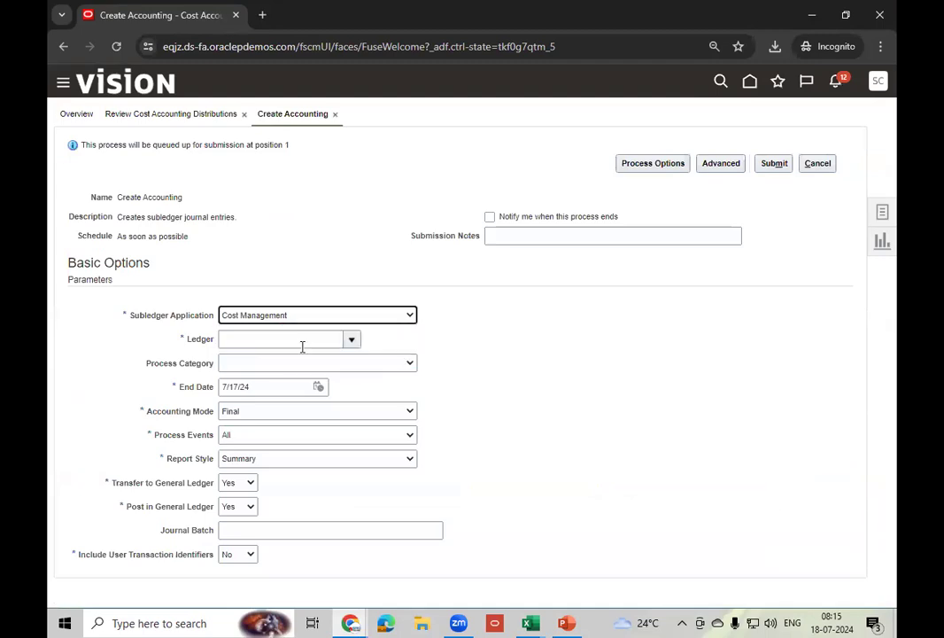
left_click(313, 345)
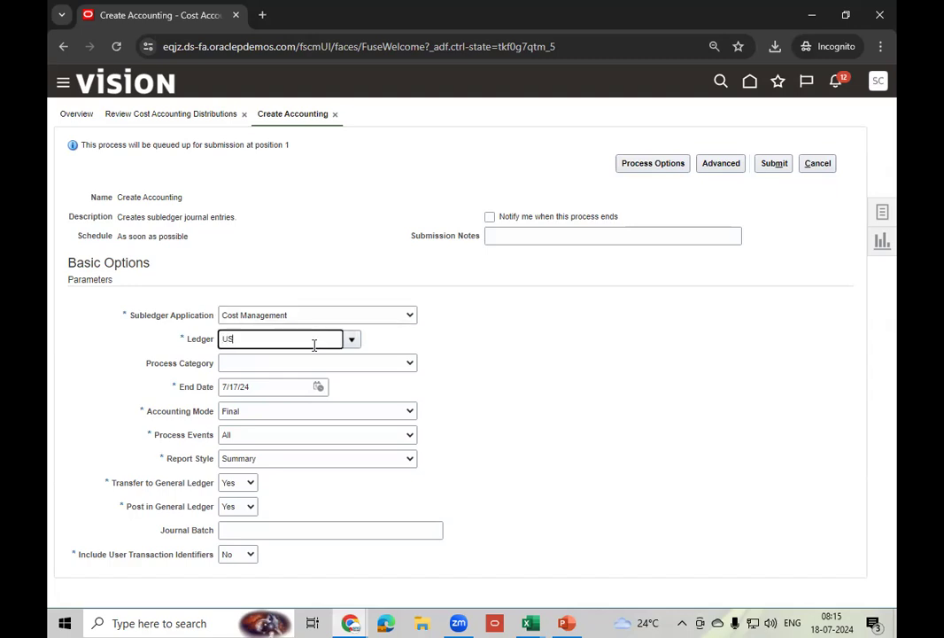
type("US Pri")
key("Tab")
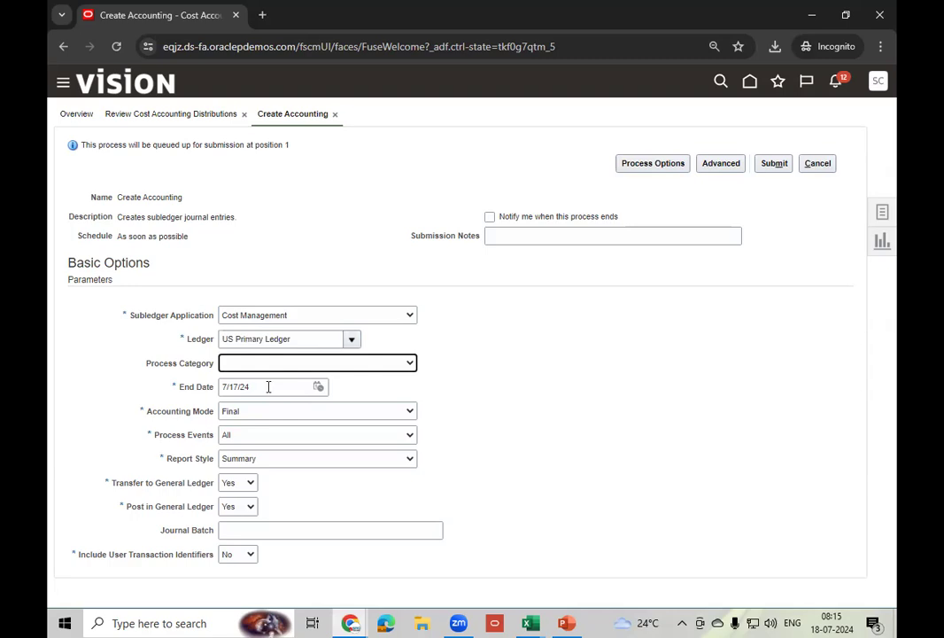
left_click(318, 387)
left_click(408, 530)
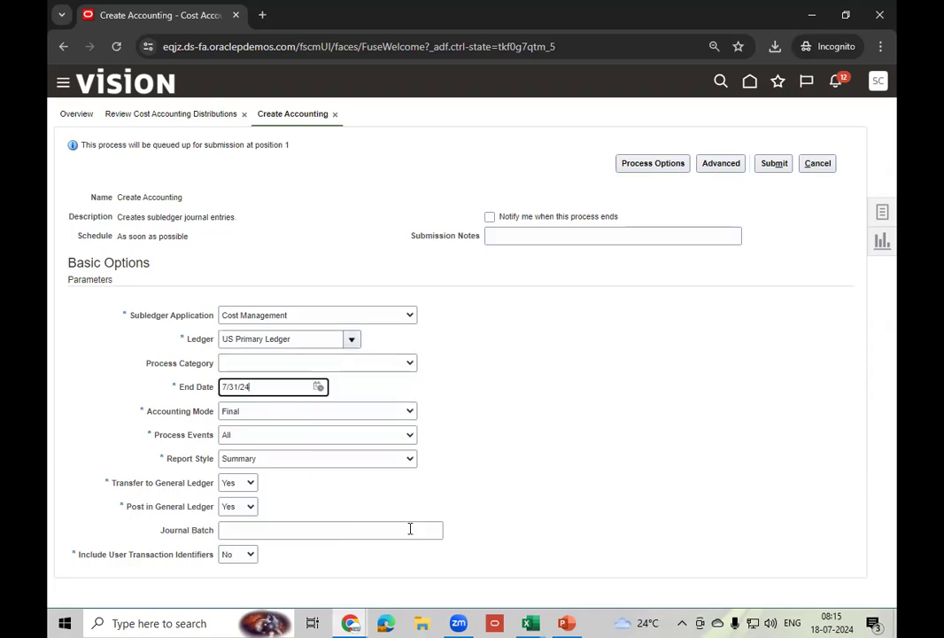
left_click(783, 163)
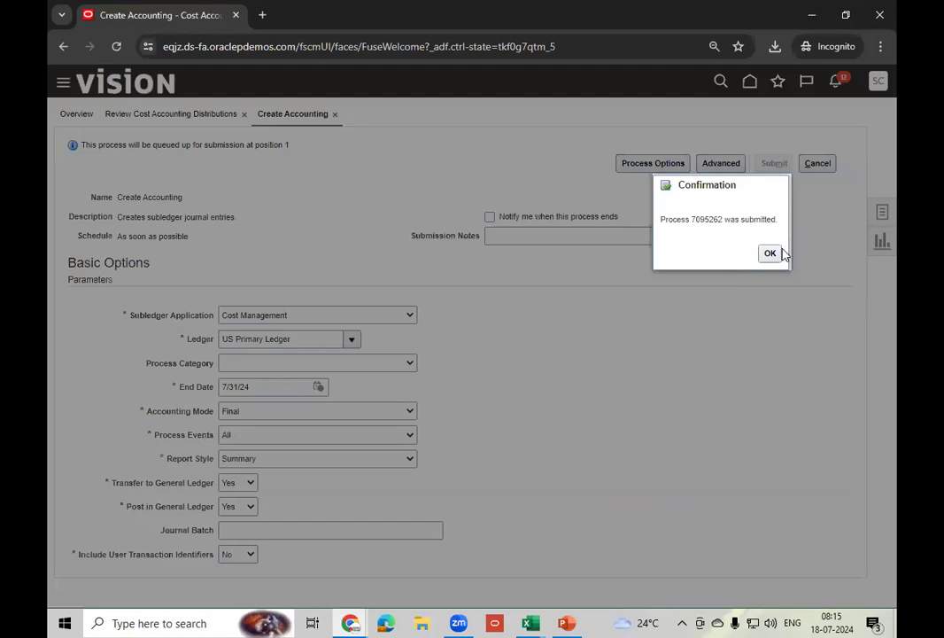
left_click(770, 255)
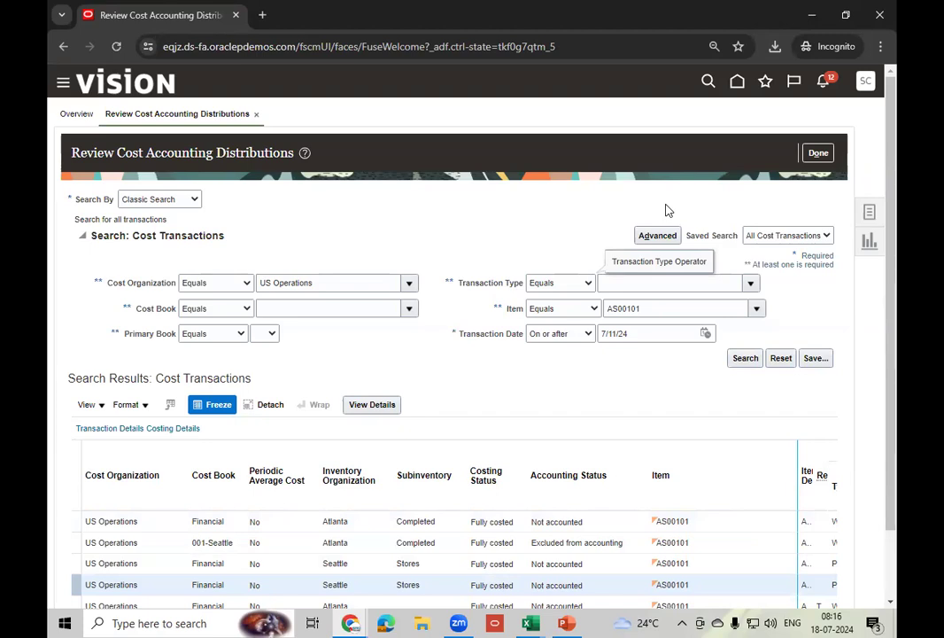
- Return home, page over to the Tools apps and open the Scheduled Processes tile
left_click(561, 282)
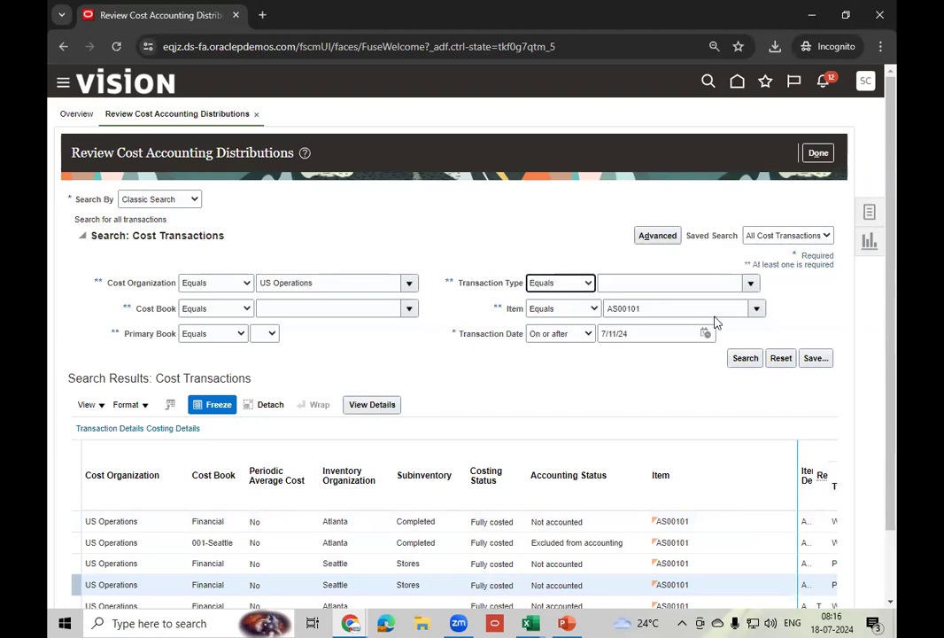
left_click(738, 81)
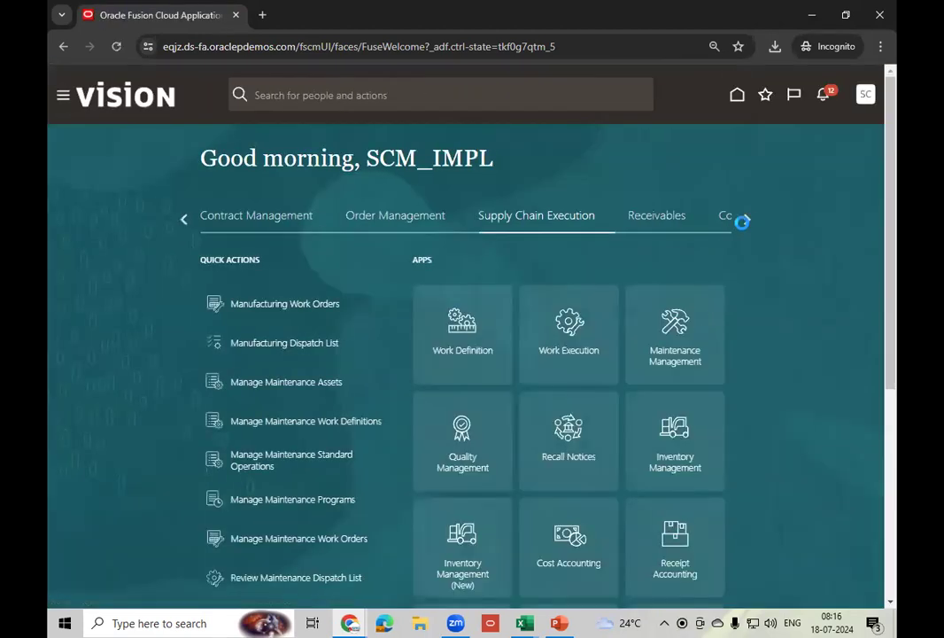
left_click(746, 219)
left_click(746, 221)
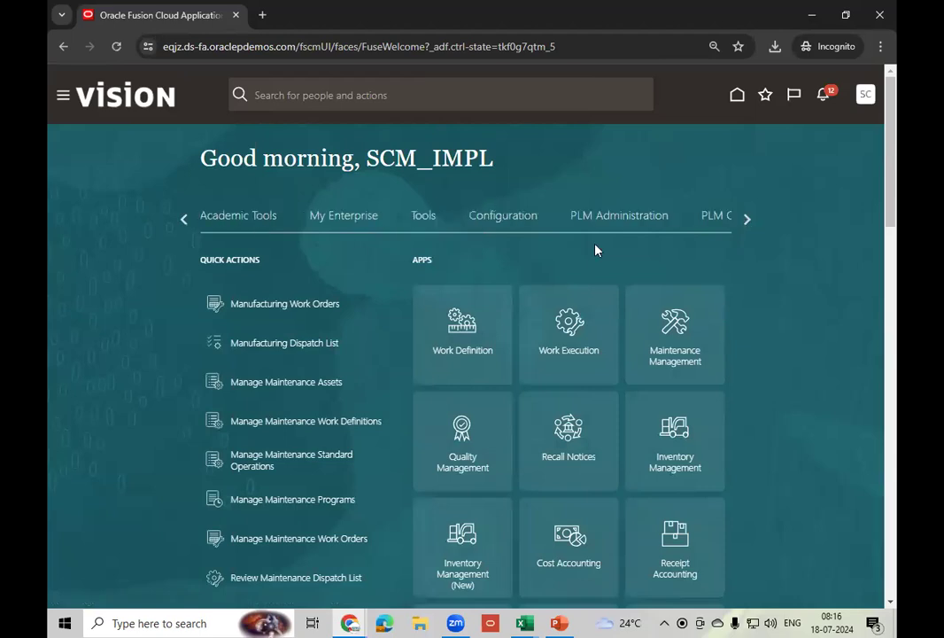
left_click(425, 219)
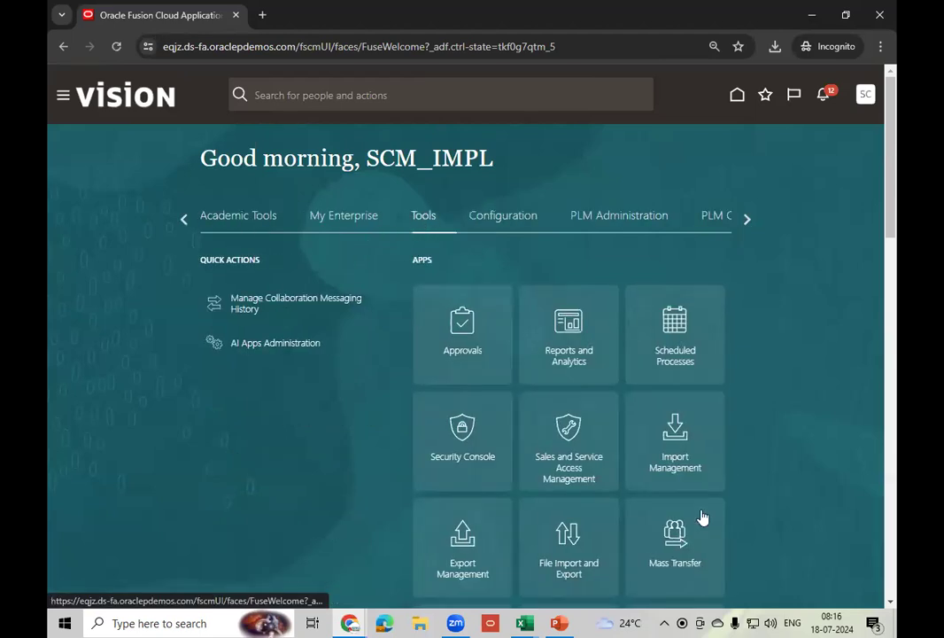
left_click(696, 359)
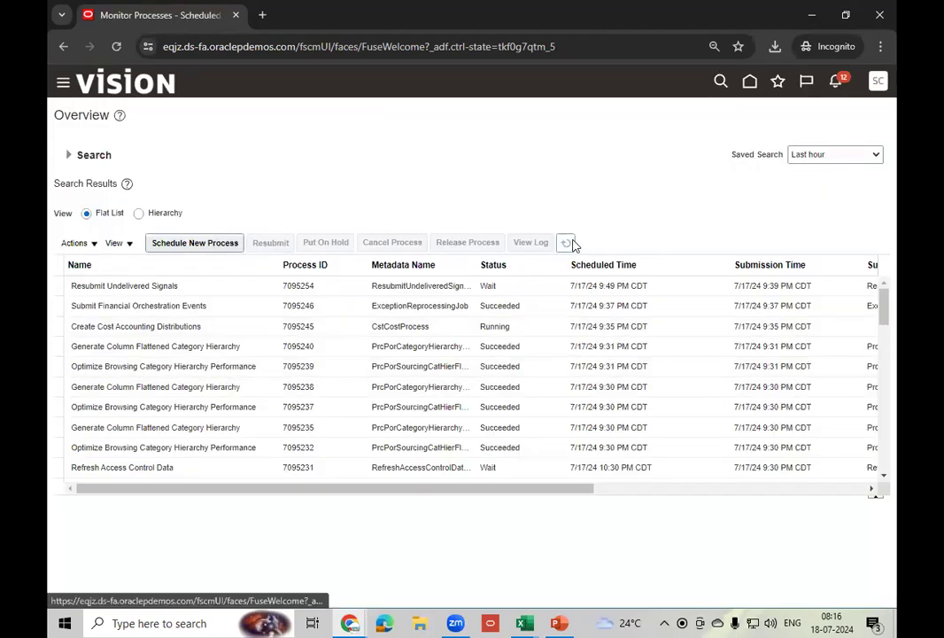
- Refresh the scheduled processes until Create Accounting 7095262 shows Error
left_click(567, 244)
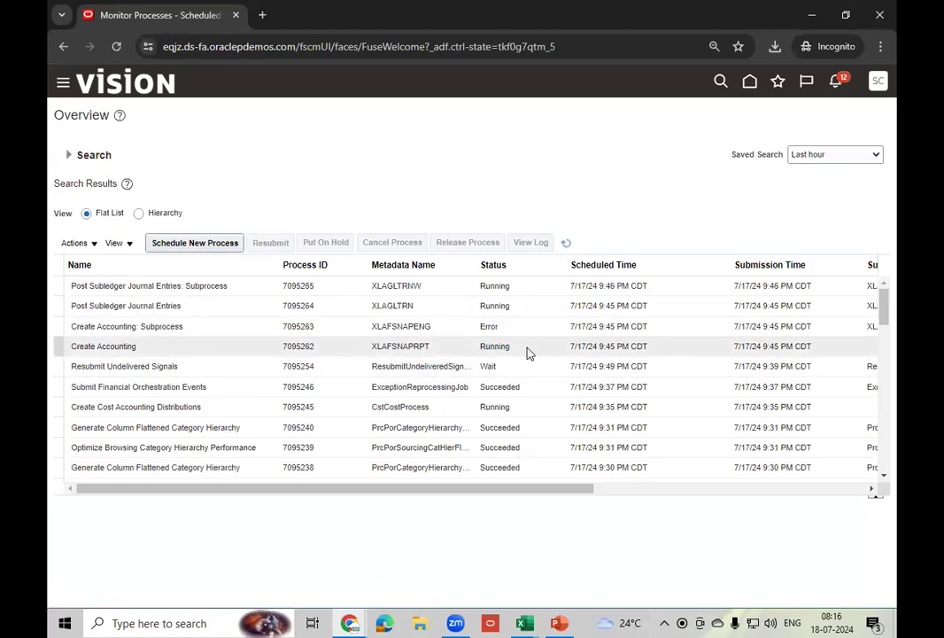
left_click(525, 325)
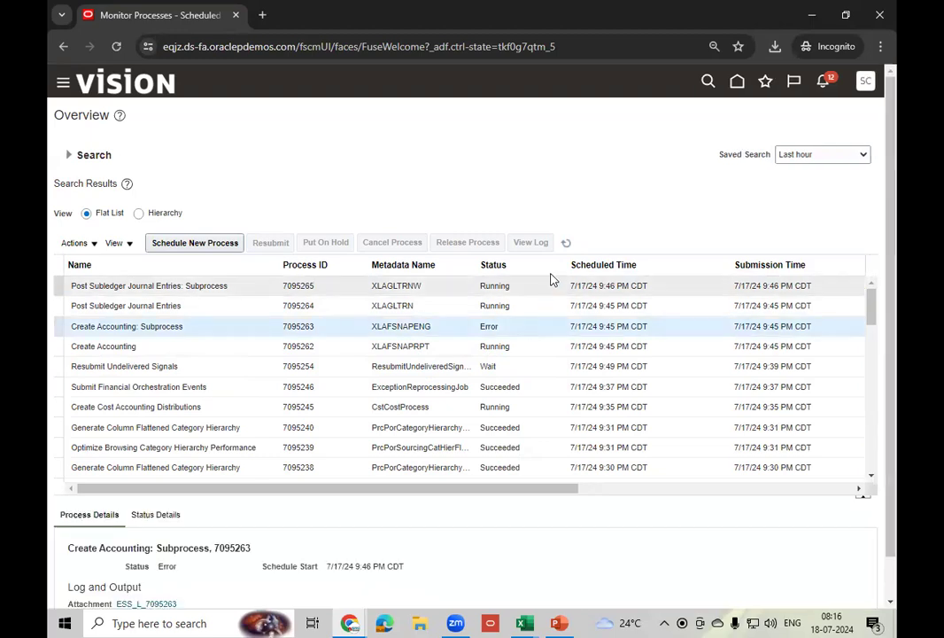
left_click(566, 243)
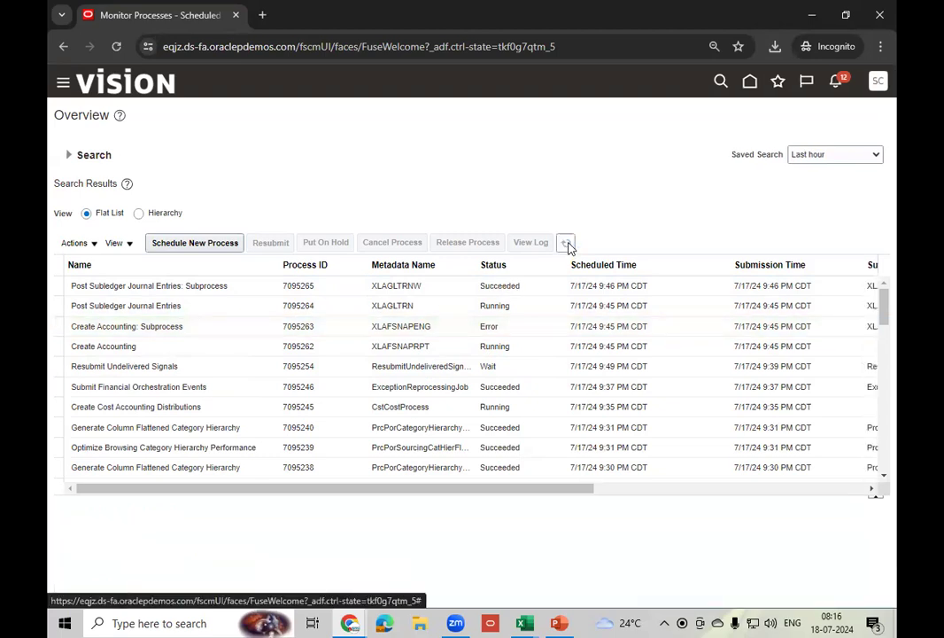
left_click(567, 244)
left_click(528, 349)
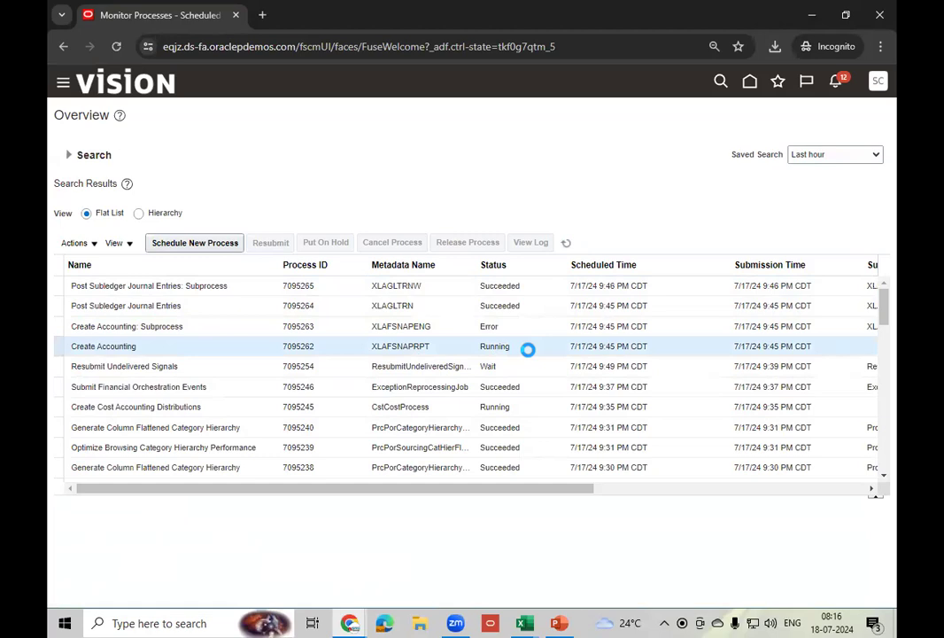
left_click(564, 245)
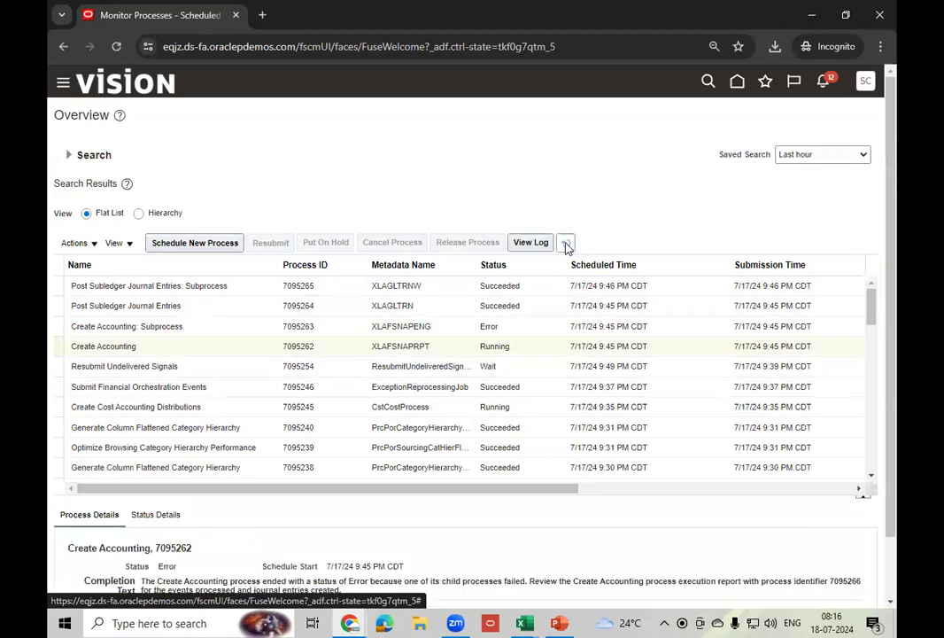
left_click(566, 244)
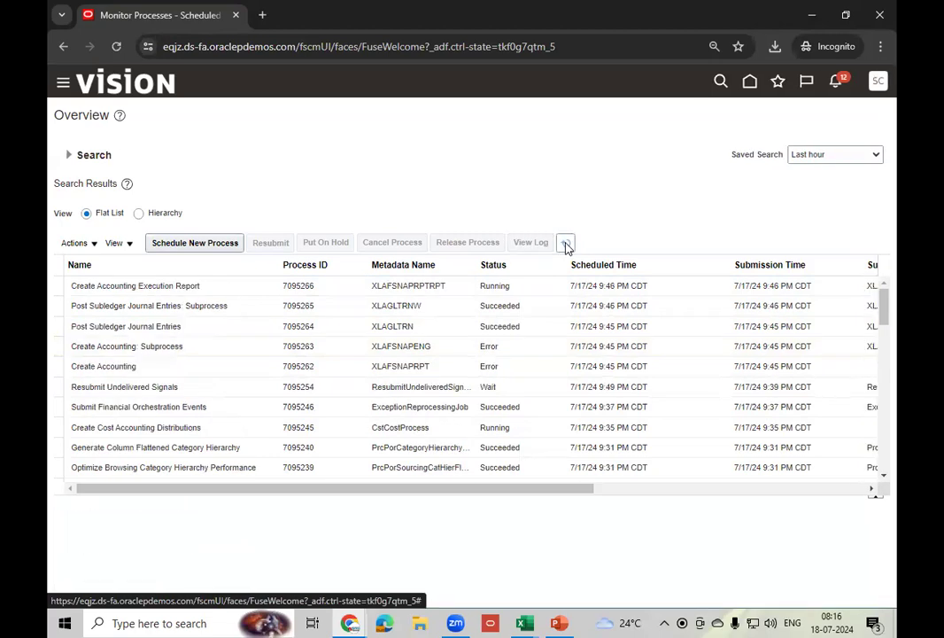
left_click(524, 365)
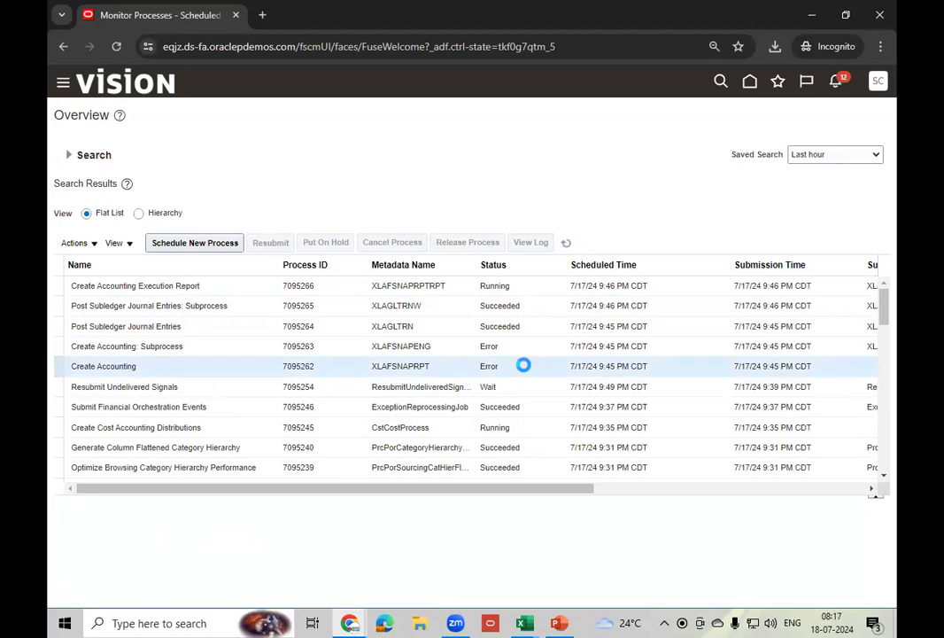
- Open Create Accounting Execution Report 7095266 details and republish its output
left_click(523, 285)
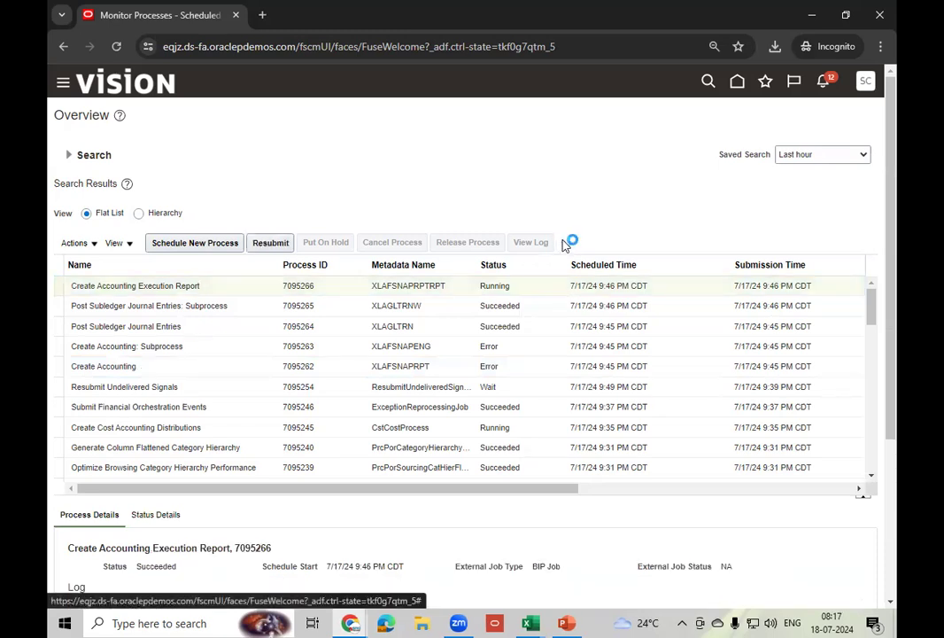
left_click(539, 287)
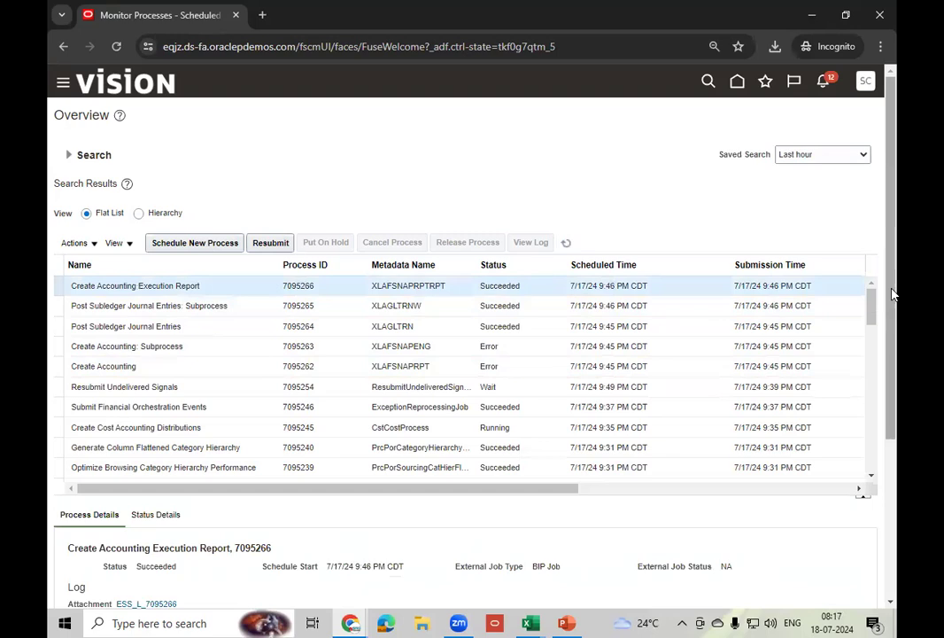
left_click_drag(894, 293, 896, 420)
scroll(897, 420, "down", 3)
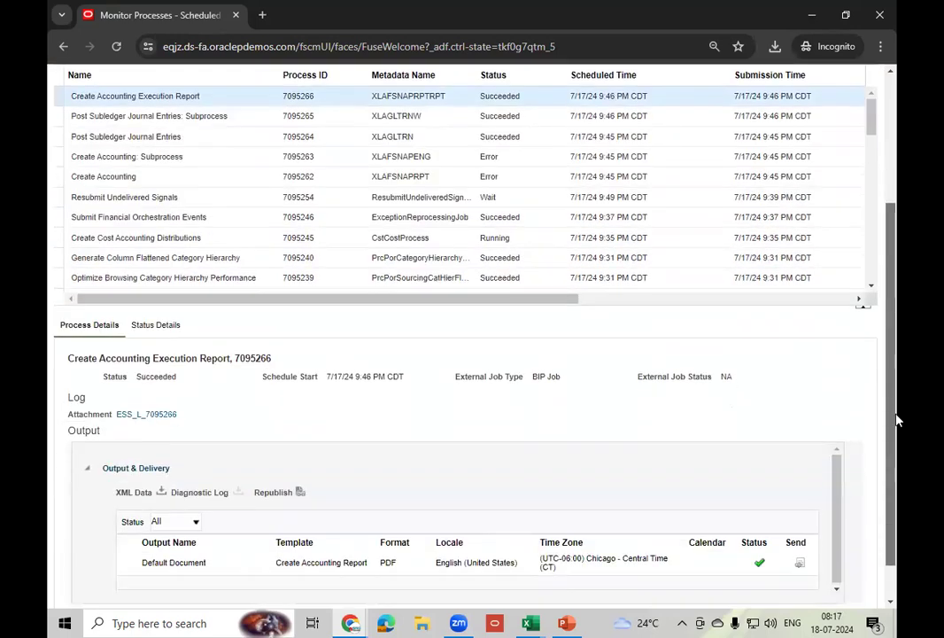
left_click(299, 497)
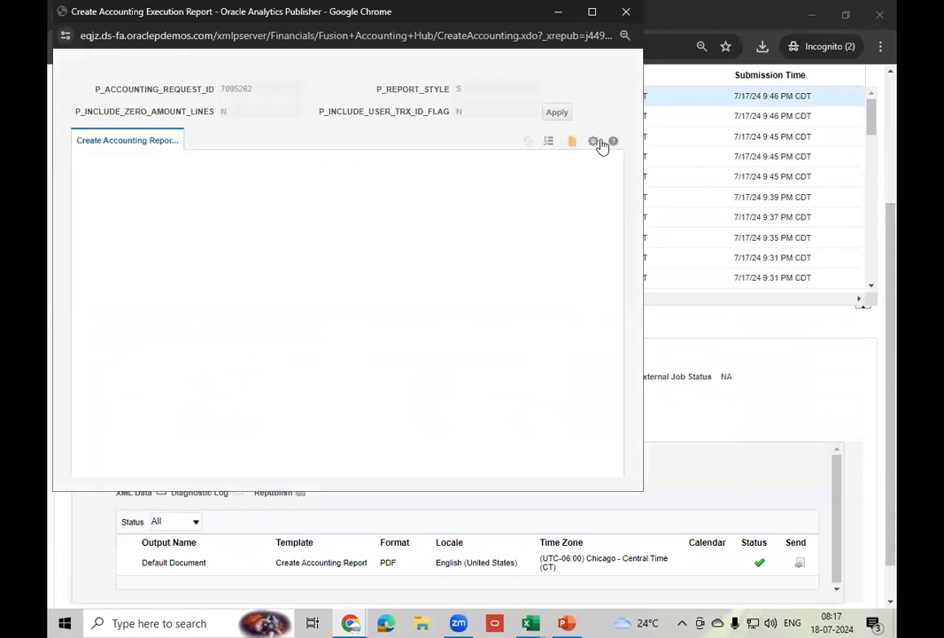
- Export the report to PDF, save it to the desktop and open CreateAccounting_Create Accounting Report (1).pdf
left_click(595, 142)
mouse_move(582, 163)
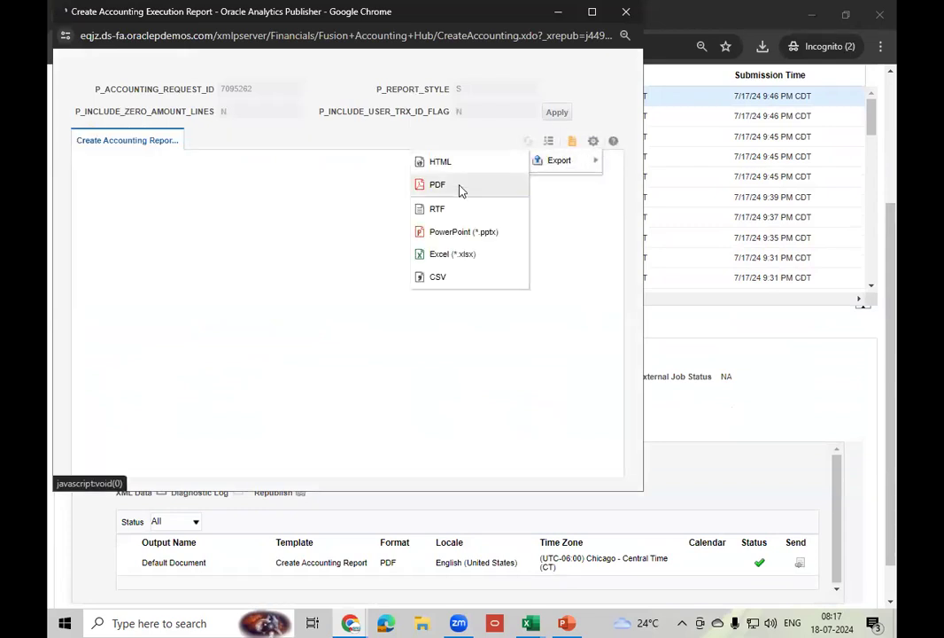
left_click(462, 186)
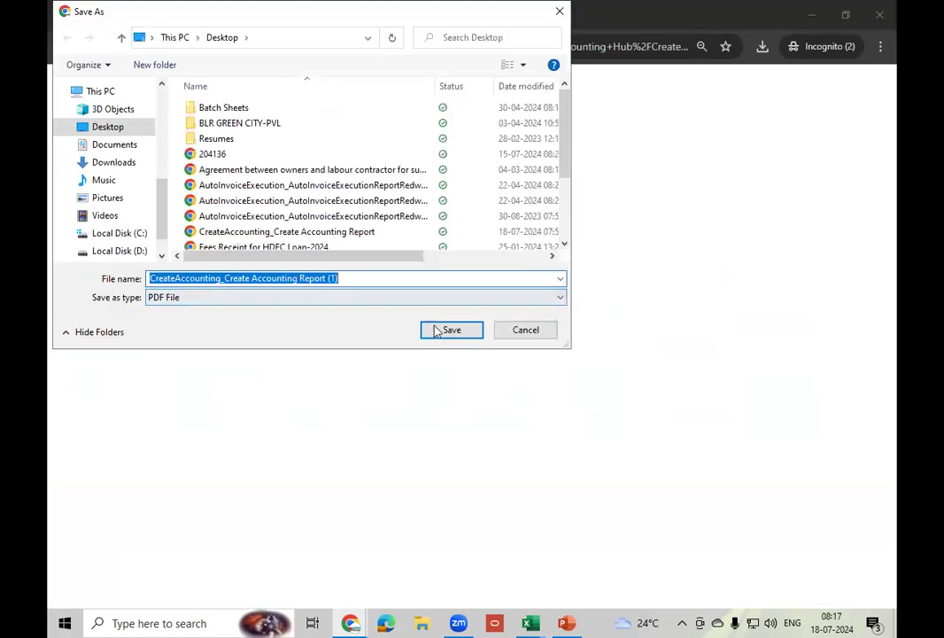
left_click(449, 331)
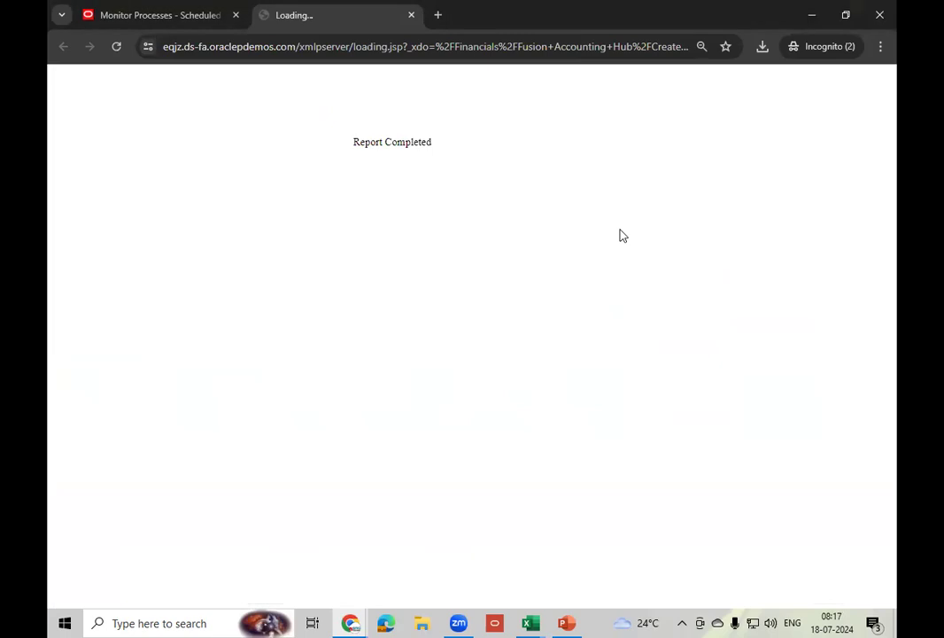
left_click(678, 128)
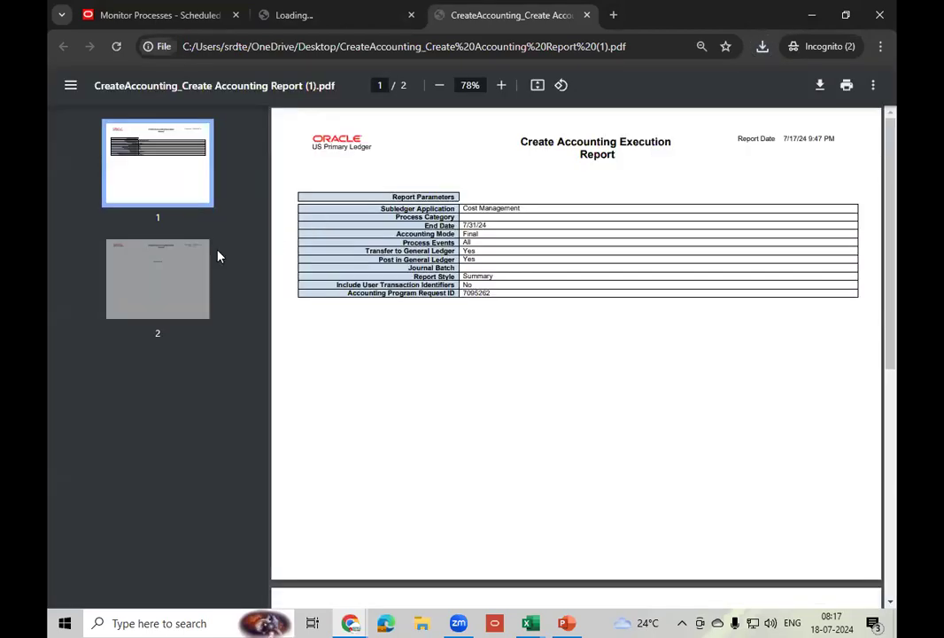
- Review the PDF's parameters page and page 2, which holds only End of Report
left_click(169, 299)
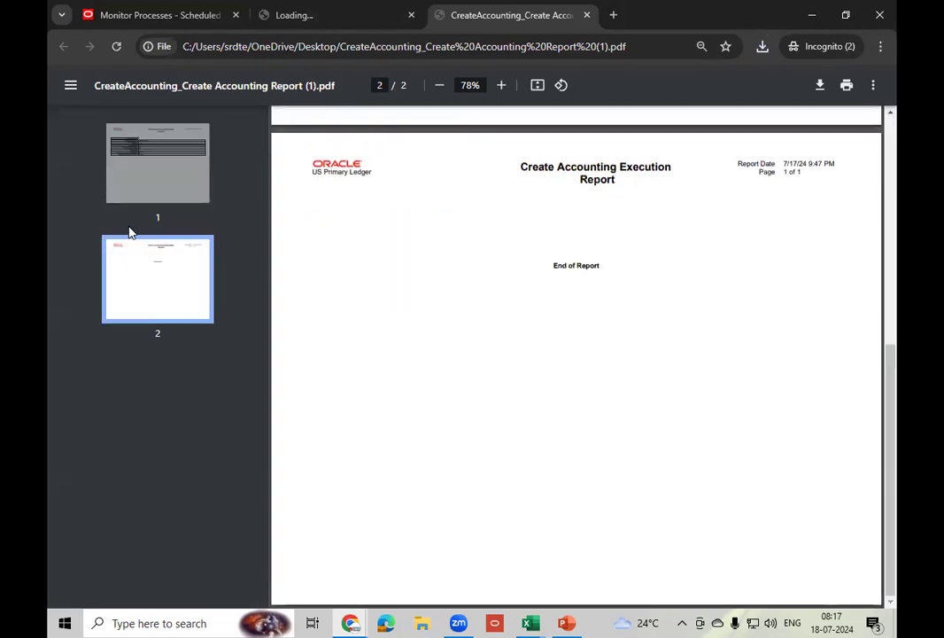
left_click(179, 168)
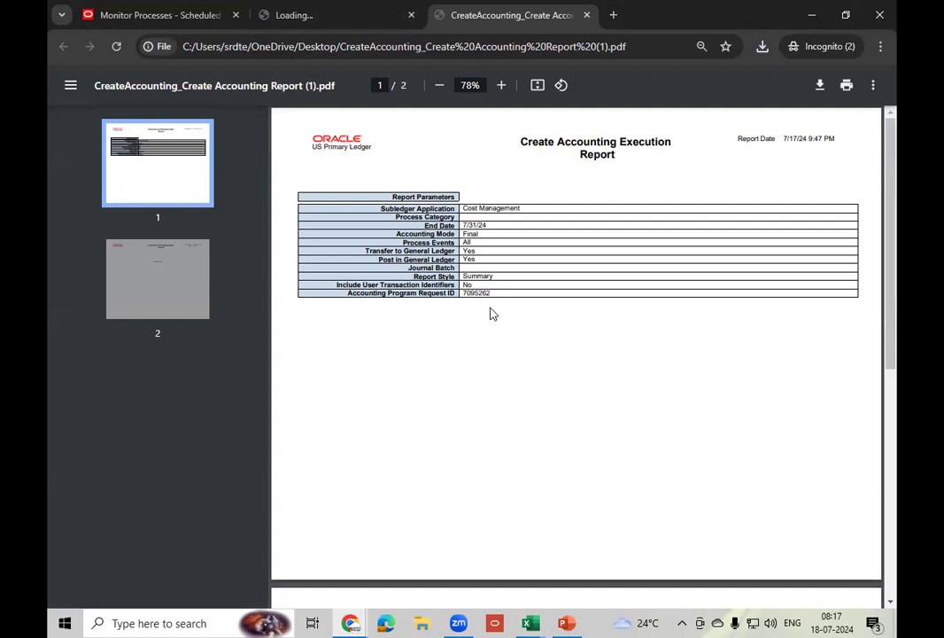
left_click(113, 309)
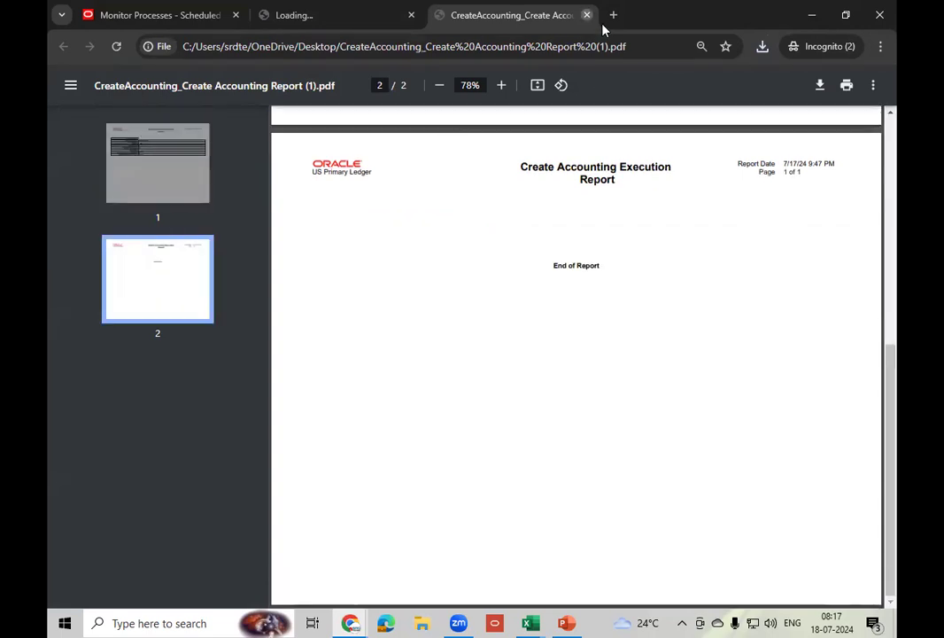
- Close the PDF and the leftover Loading tab, returning to Report Completed
key("ctrl+w")
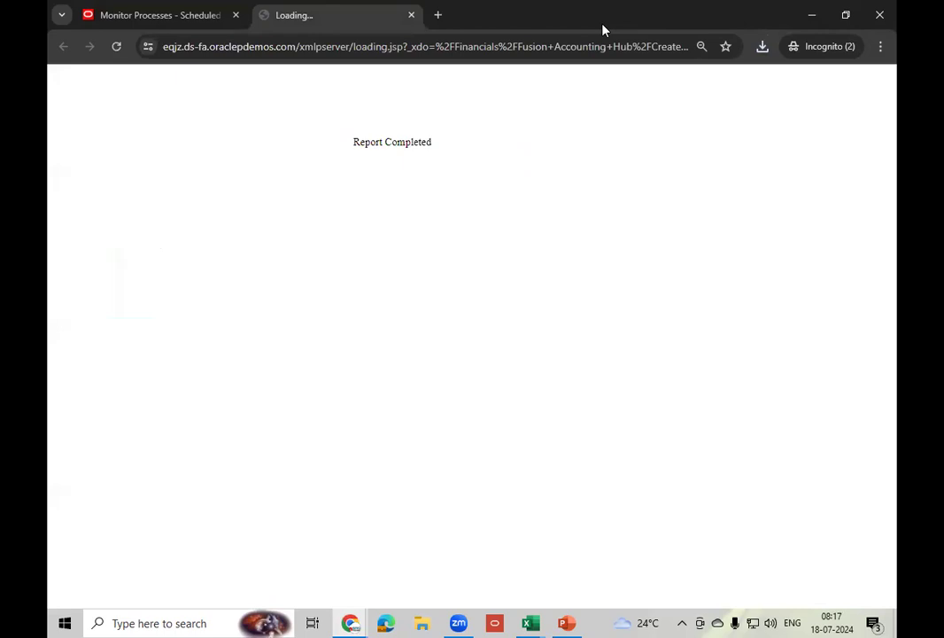
right_click(361, 28)
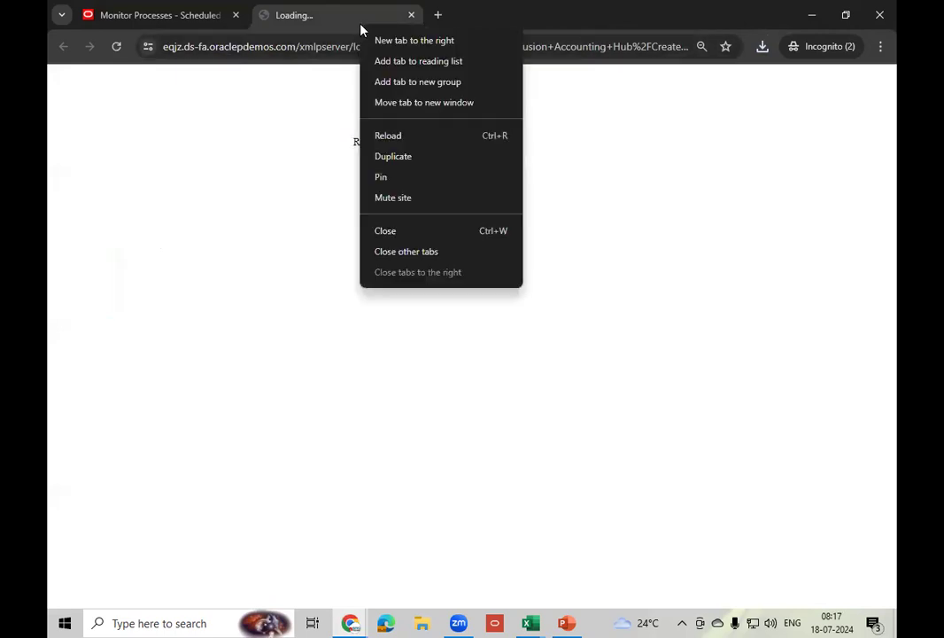
left_click(413, 232)
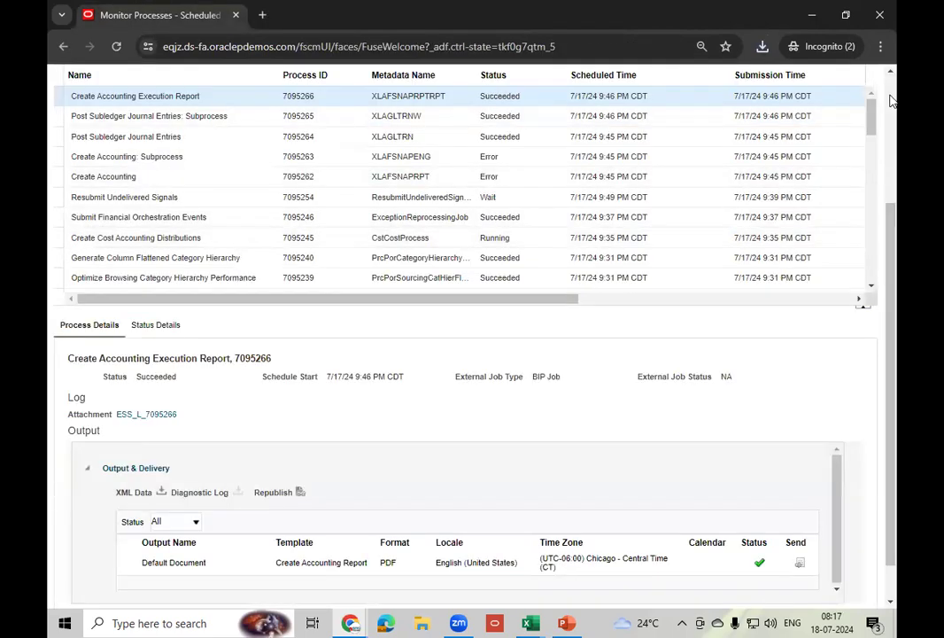
- Return to the home page and page back to the Supply Chain Execution apps group
scroll(892, 100, "up", 3)
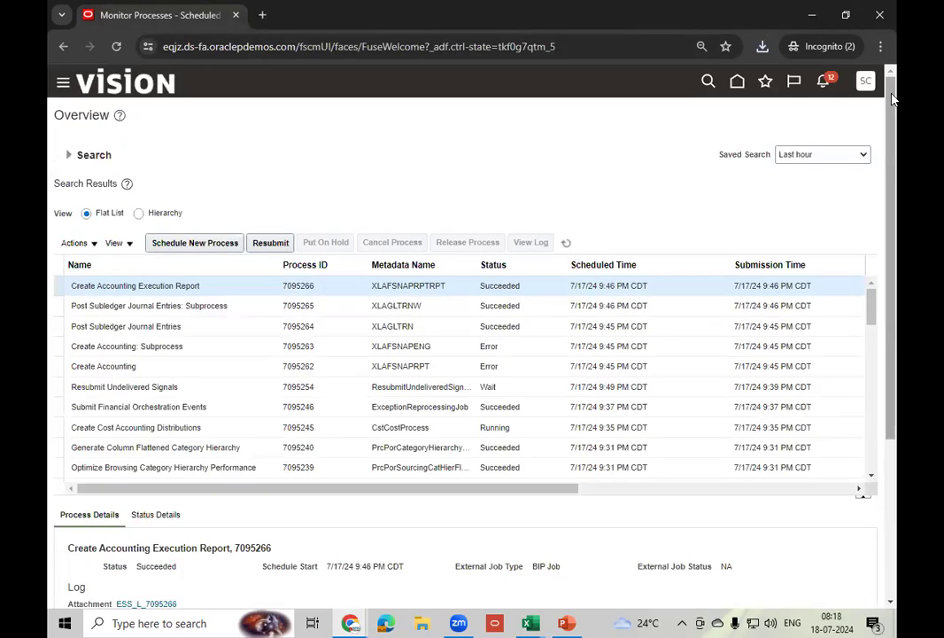
left_click(737, 86)
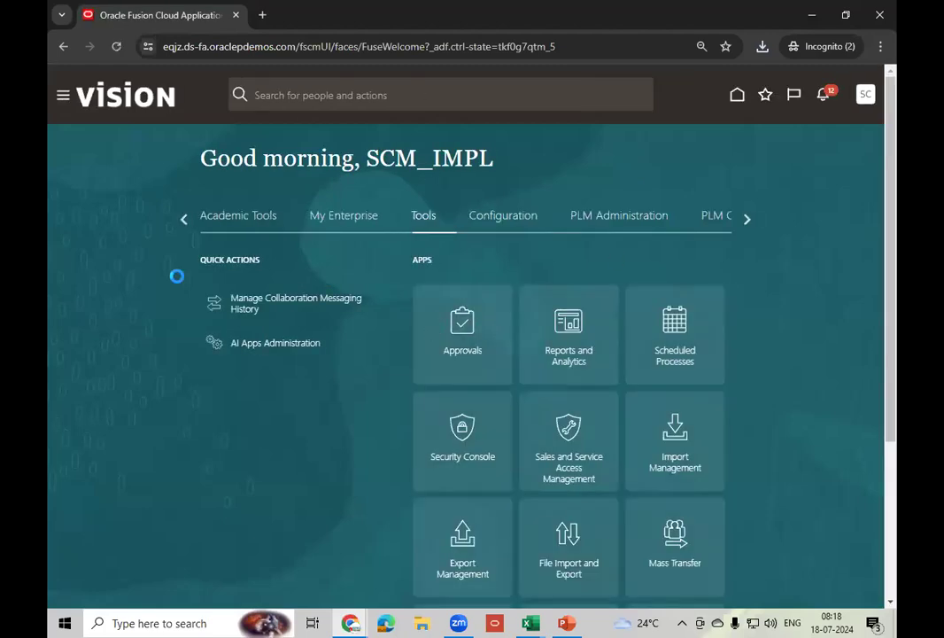
left_click(185, 225)
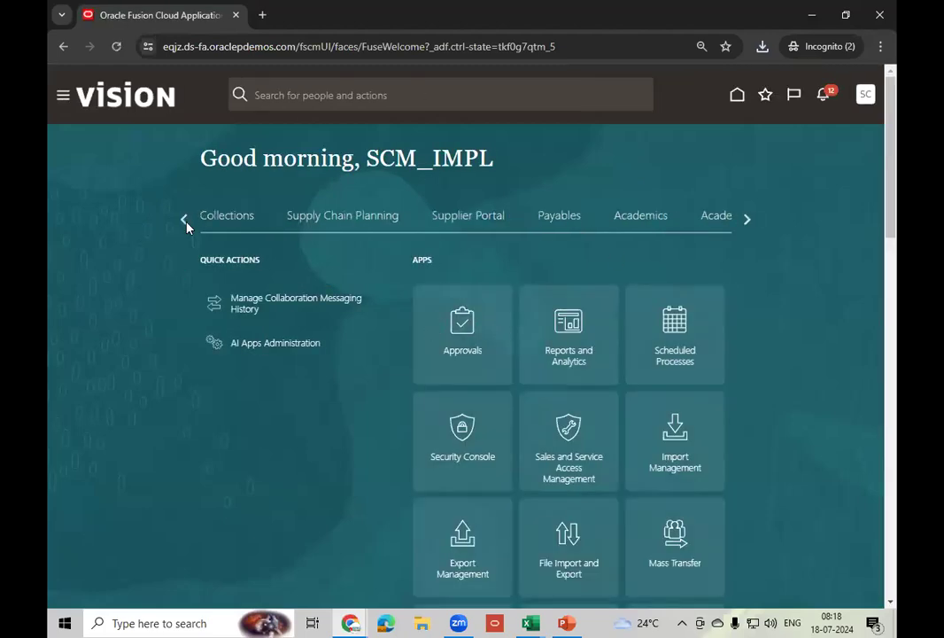
left_click(185, 222)
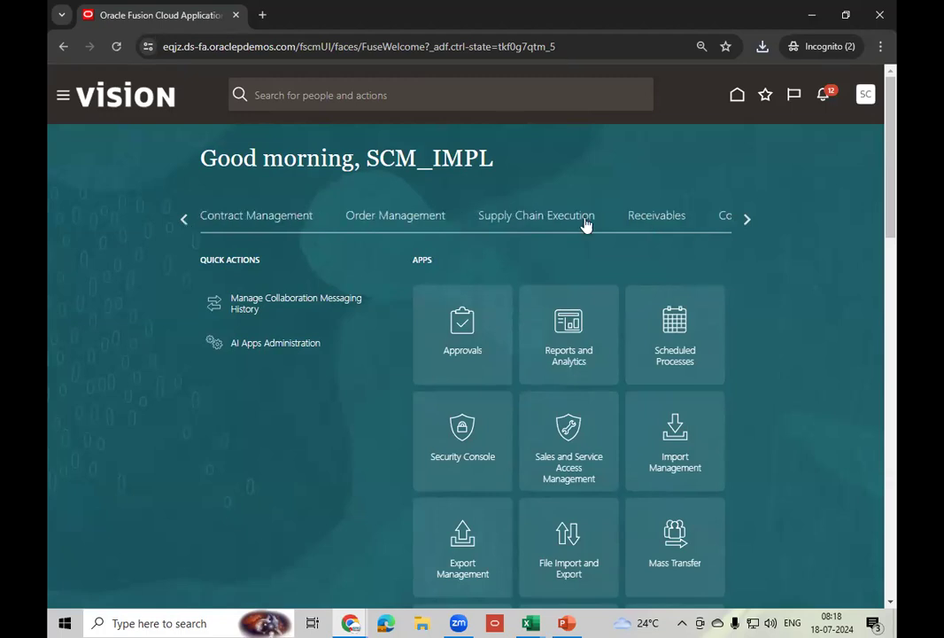
left_click(585, 223)
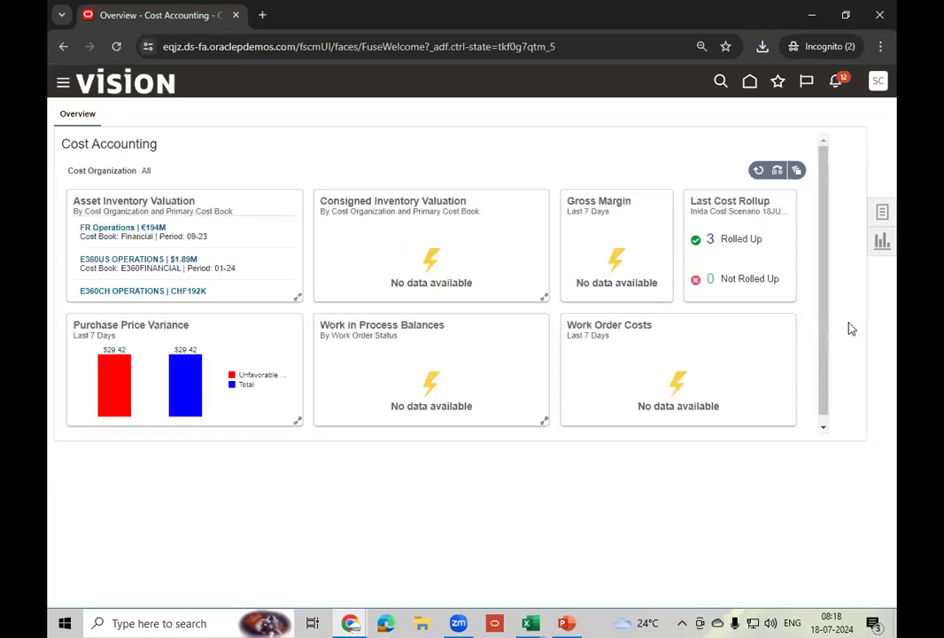
- Open Review Cost Accounting Distributions with cost organization US Operations
left_click(882, 214)
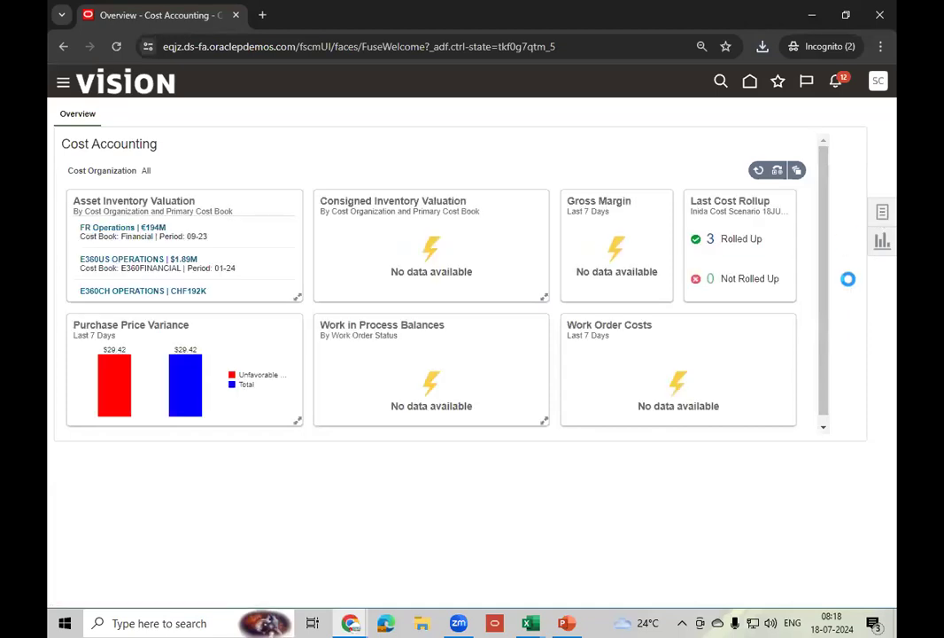
left_click(848, 442)
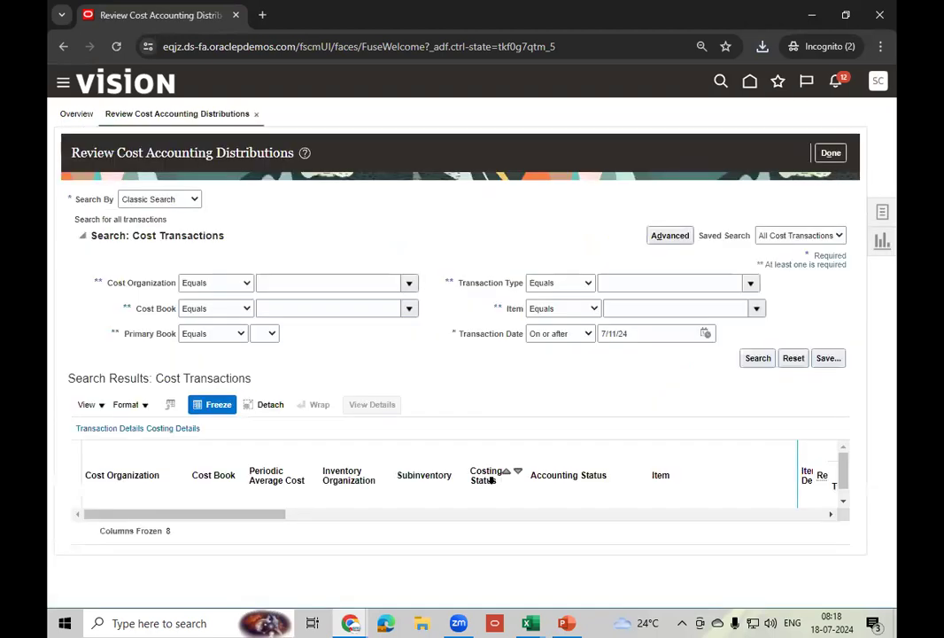
left_click(350, 289)
type("US Op")
key("Tab")
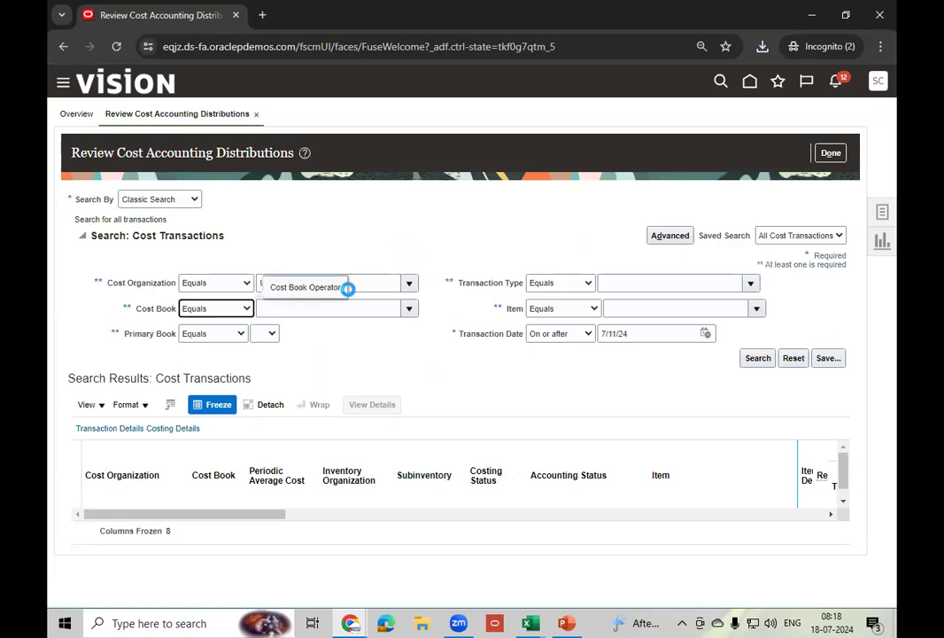
left_click(645, 315)
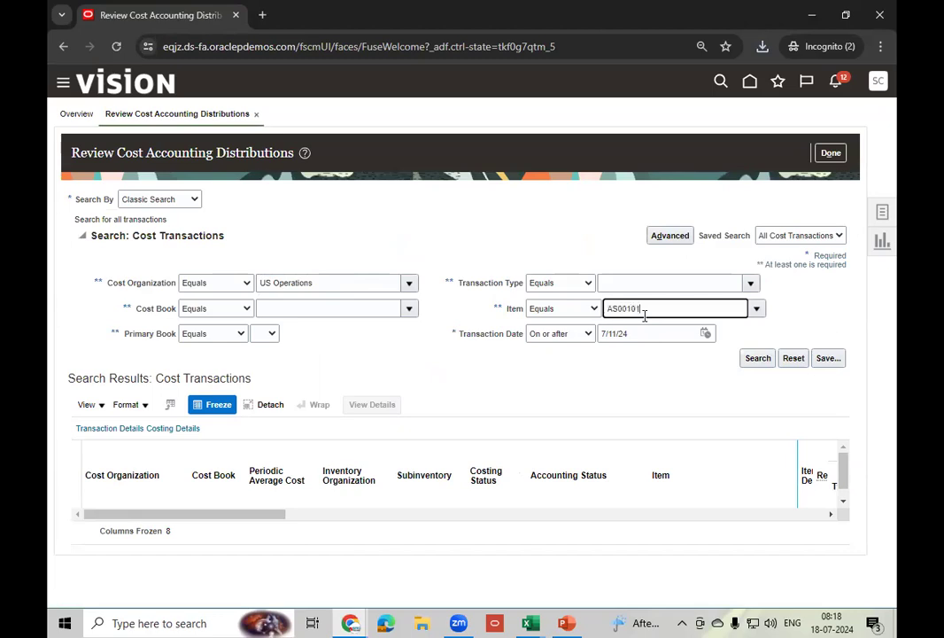
- Filter on transaction type Purchase Order Receipt and search, listing two not-accounted receipts
left_click(677, 282)
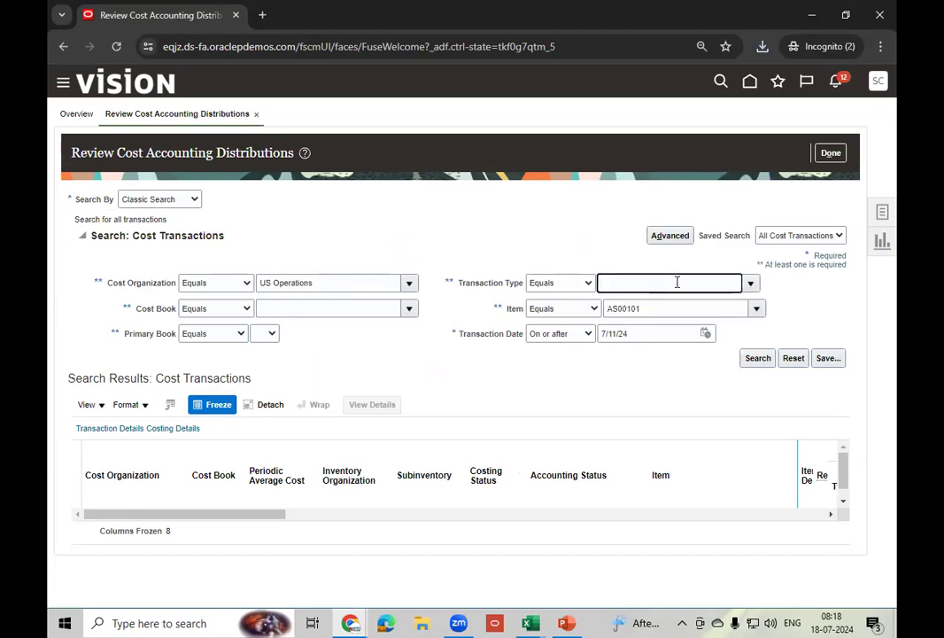
key("Tab")
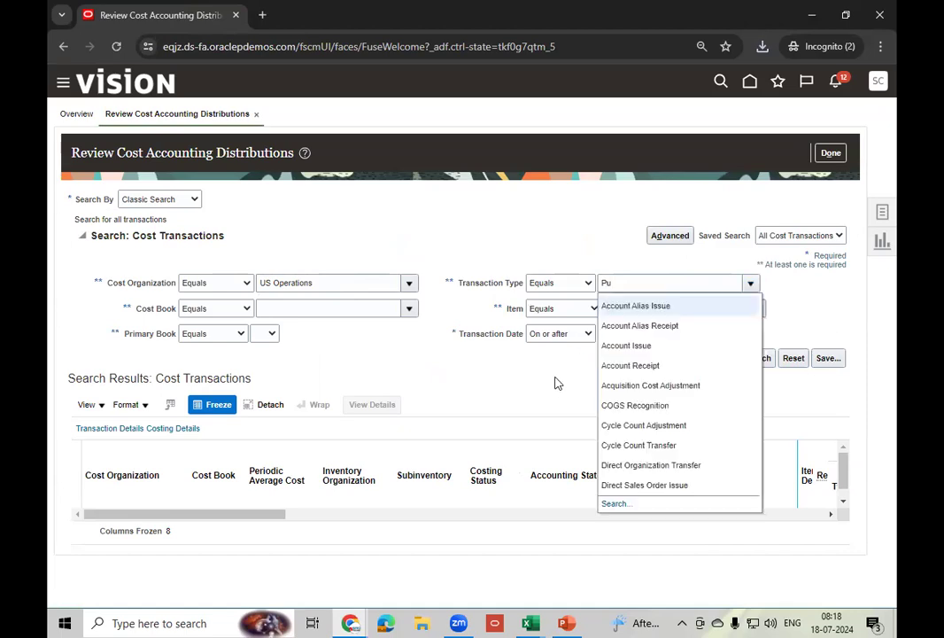
left_click(615, 504)
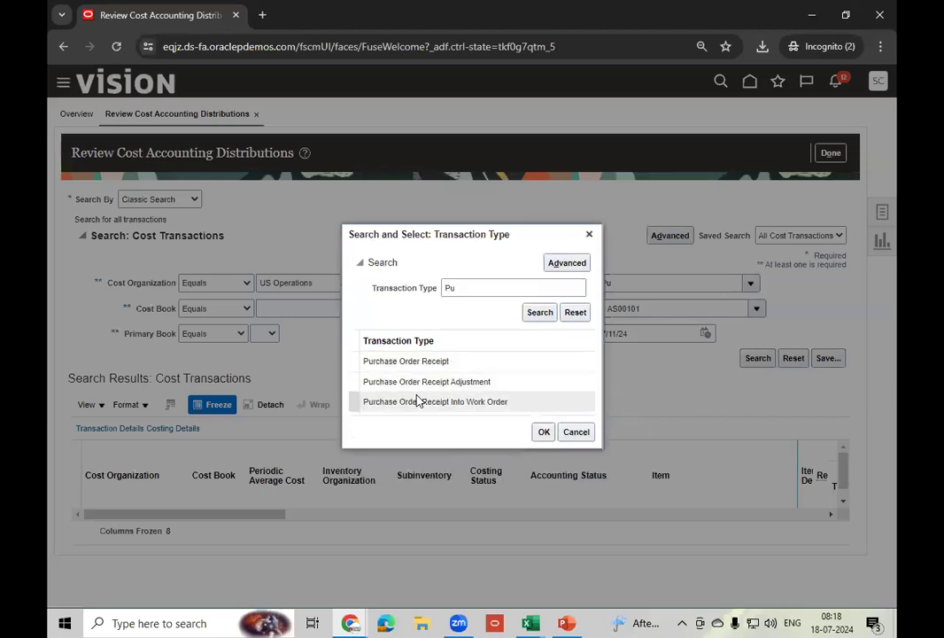
left_click(462, 362)
left_click(543, 432)
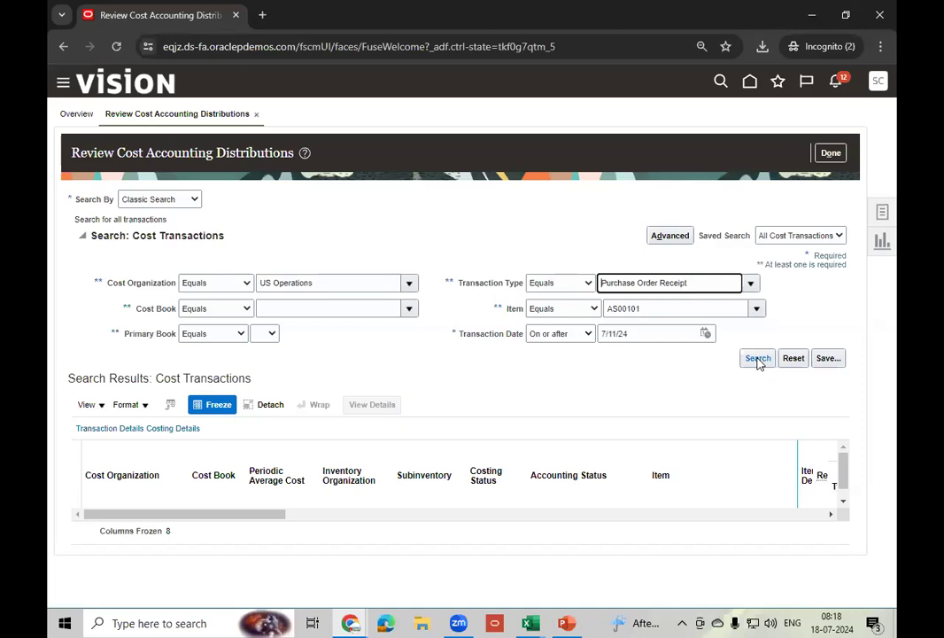
left_click(759, 360)
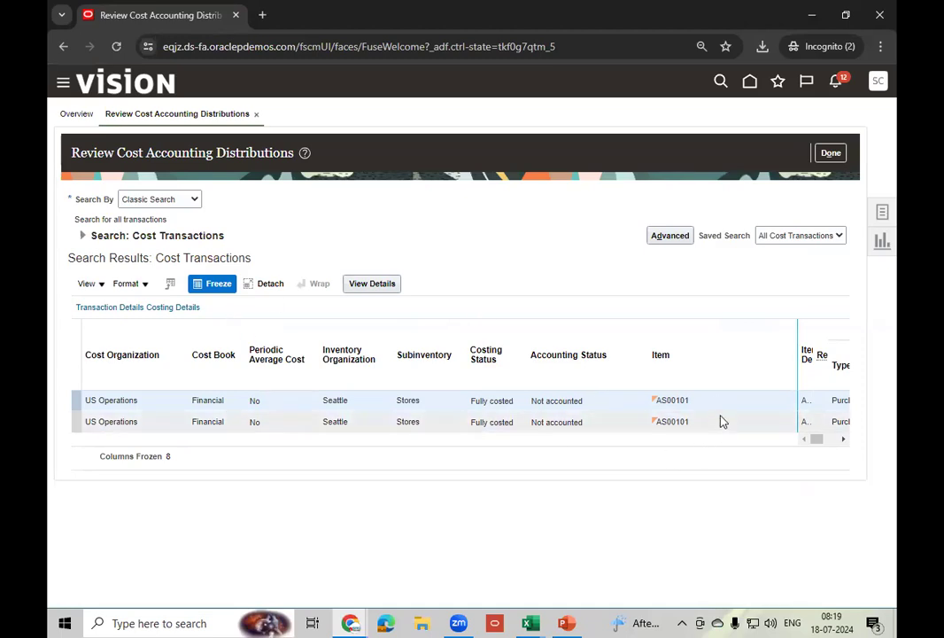
left_click(554, 402)
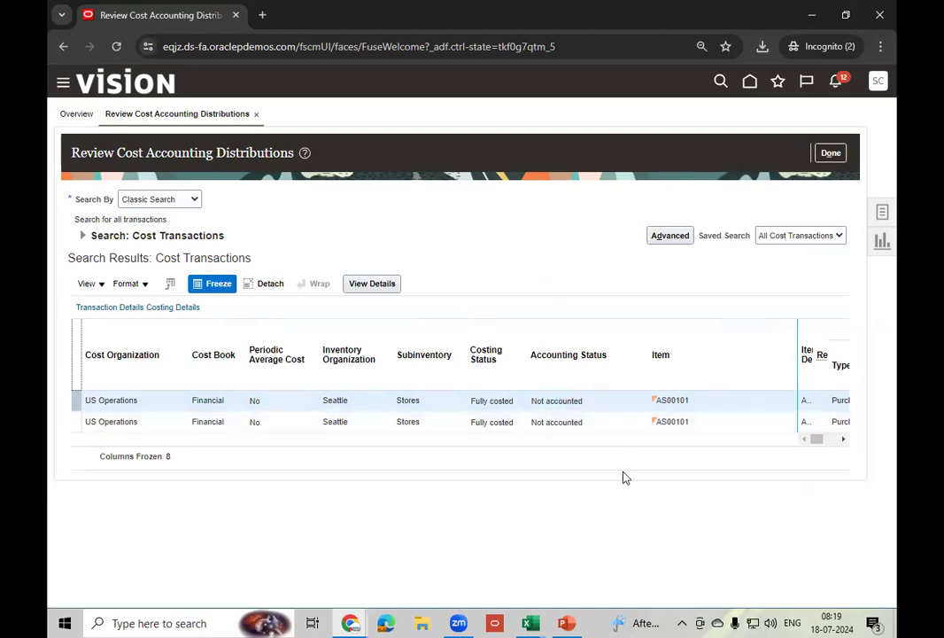
left_click(378, 290)
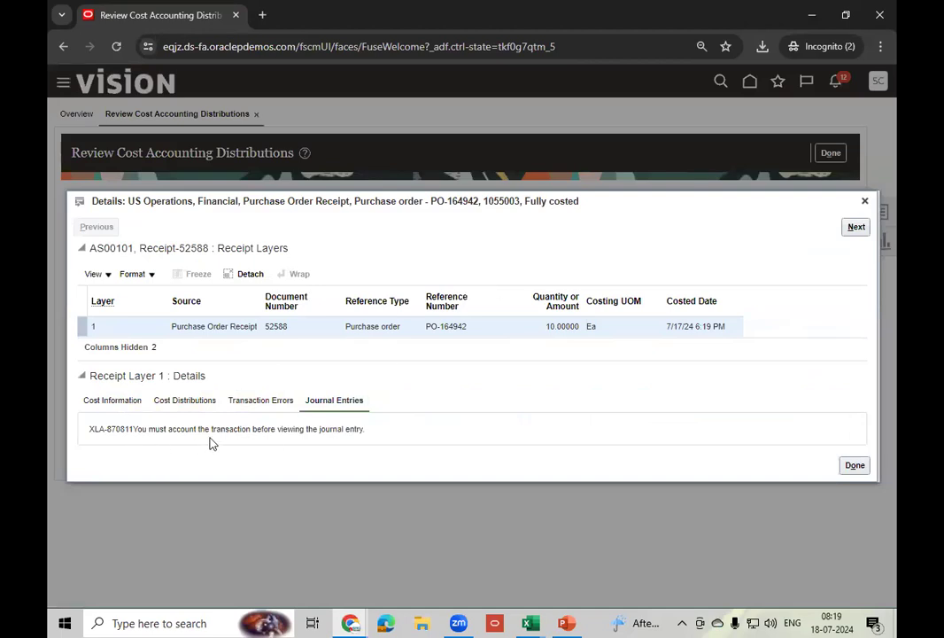
left_click(263, 404)
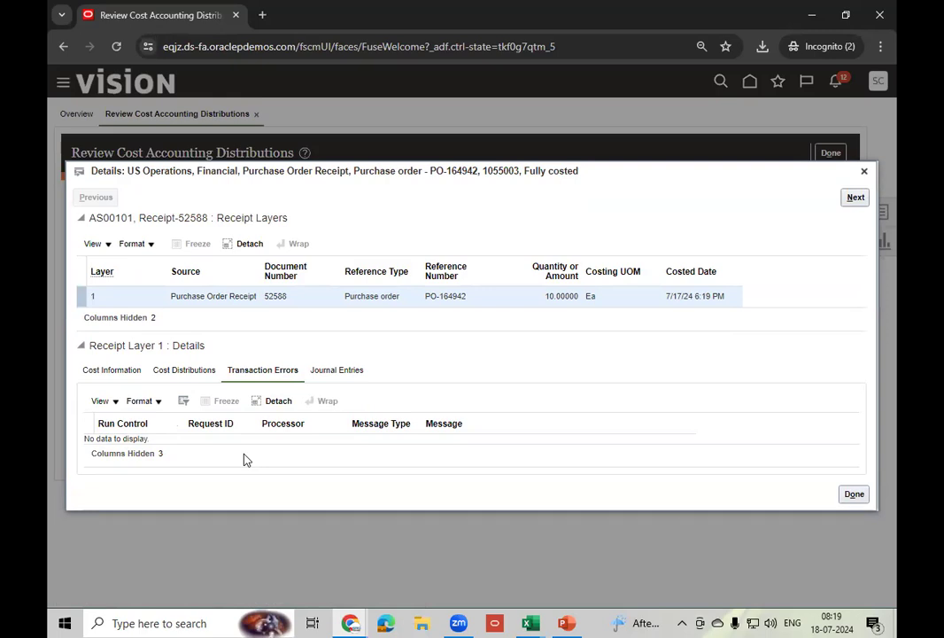
left_click(863, 200)
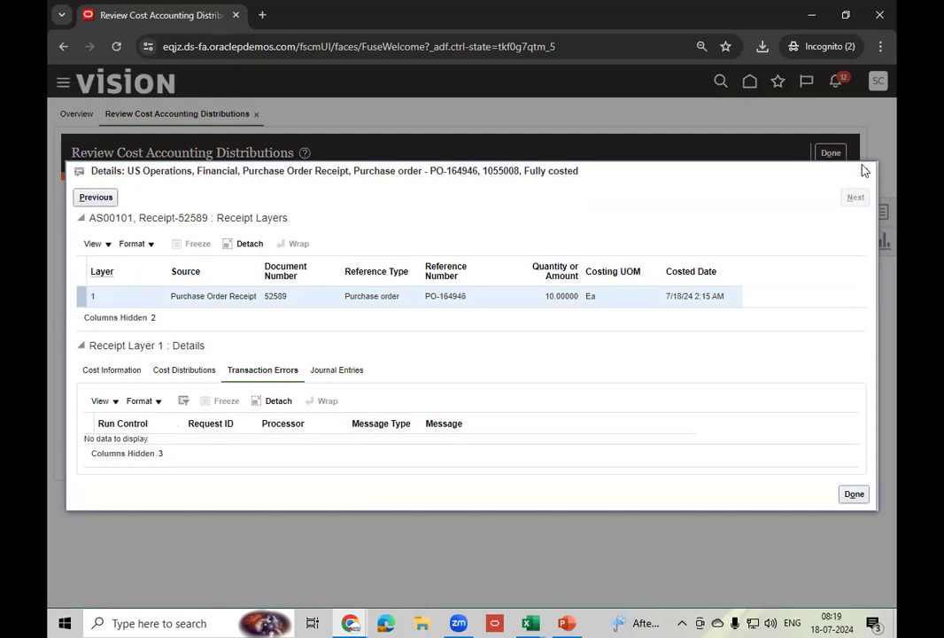
left_click(865, 174)
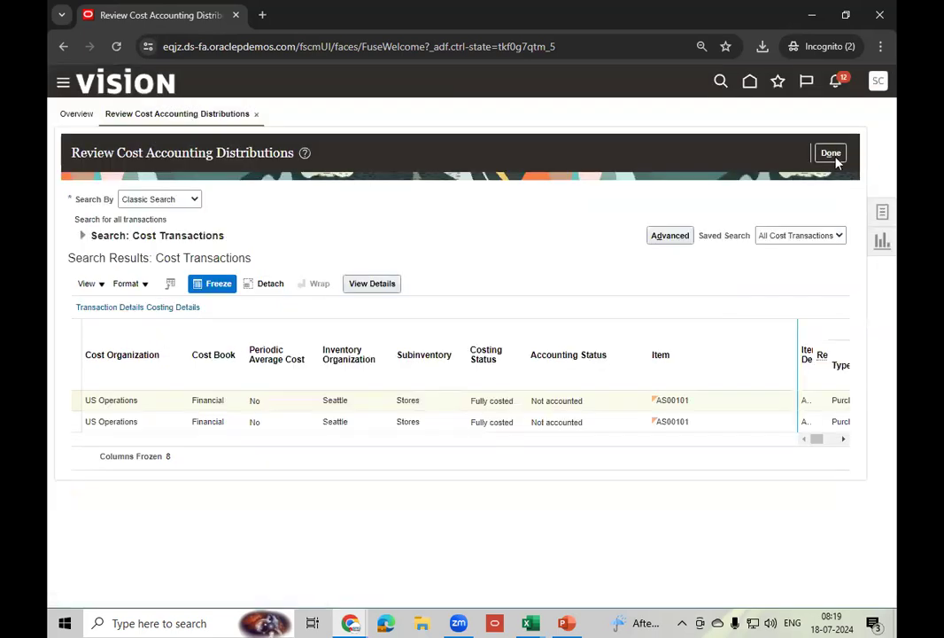
- Open Manage Cost Accounting Periods and set the cost organization to US Operations
left_click(883, 215)
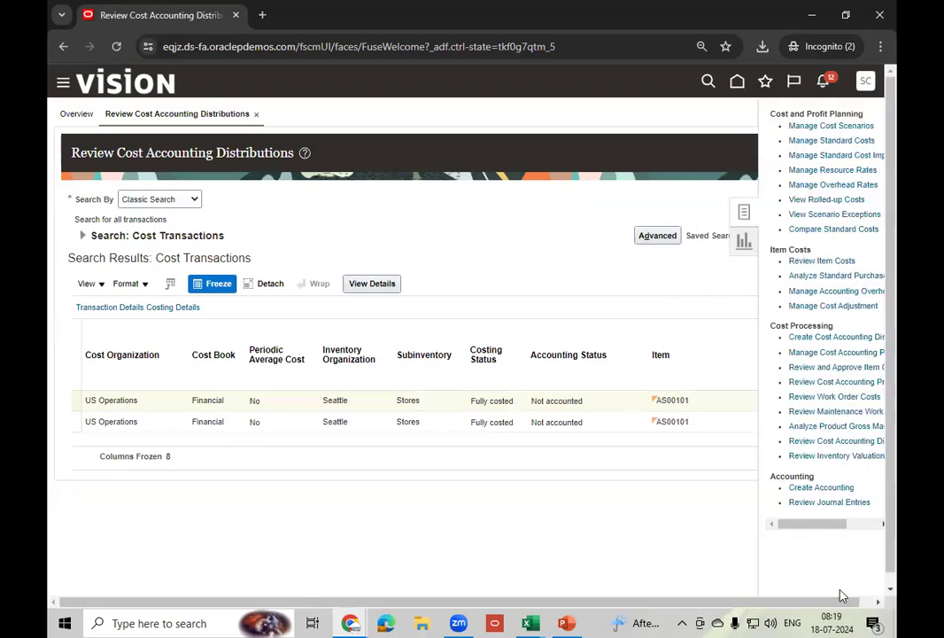
left_click_drag(811, 524, 831, 524)
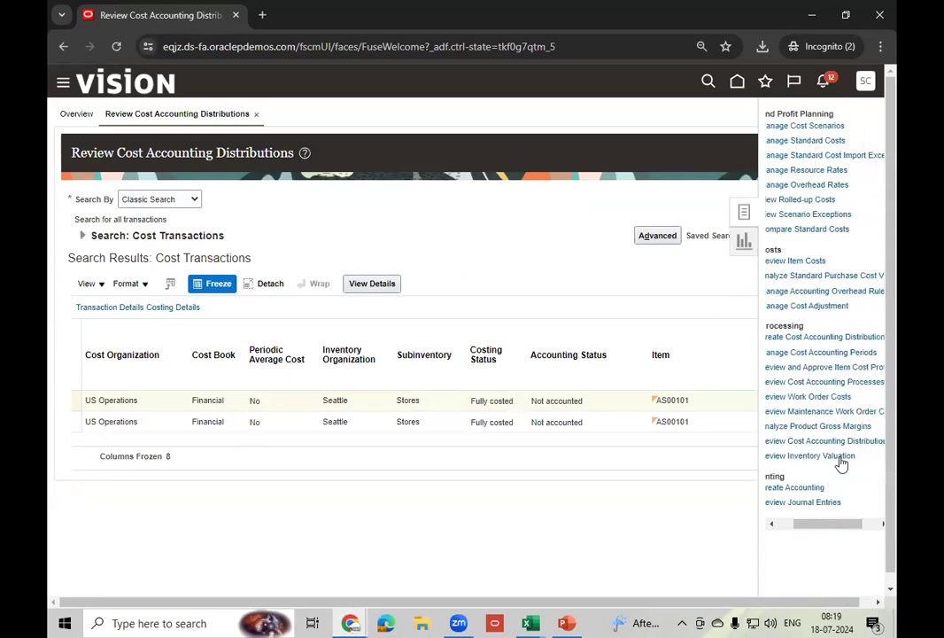
left_click(818, 352)
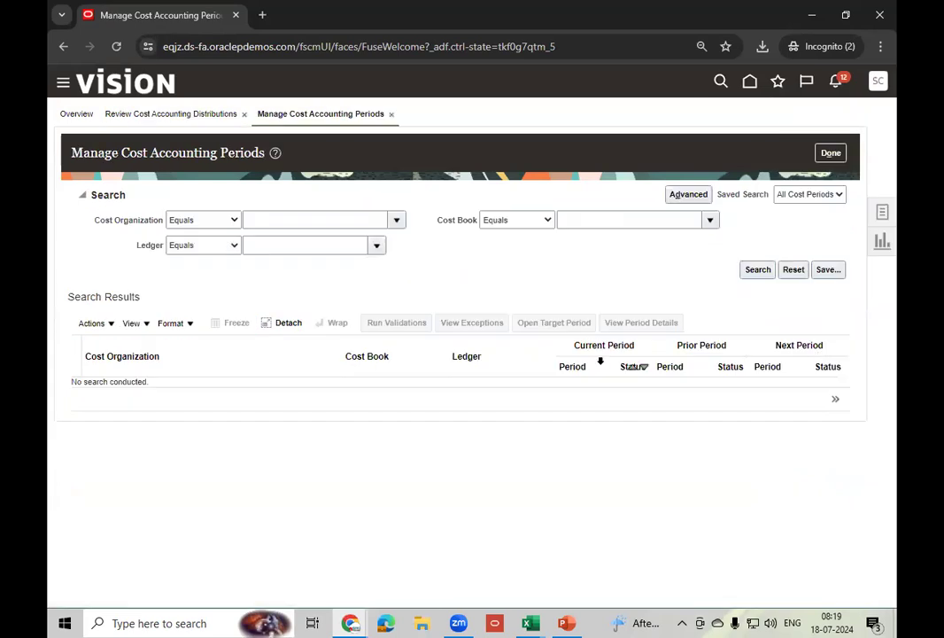
left_click(335, 218)
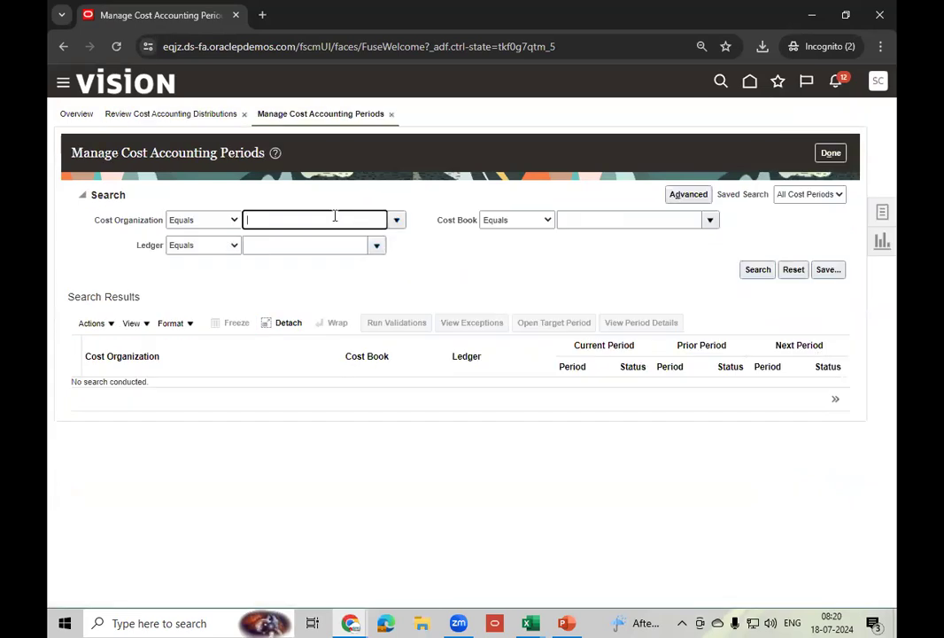
type("US Op")
key("Tab")
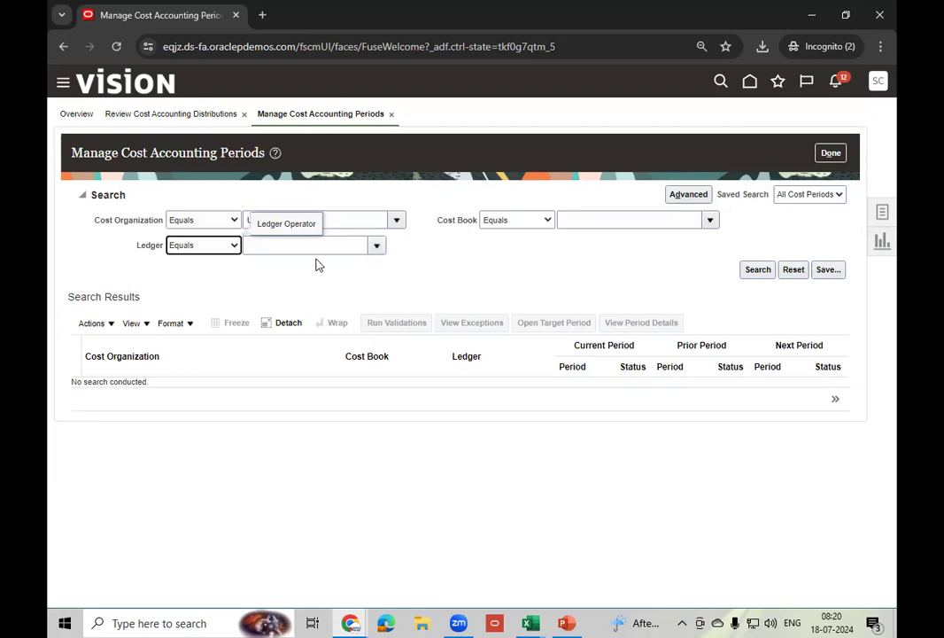
left_click(312, 245)
left_click(397, 221)
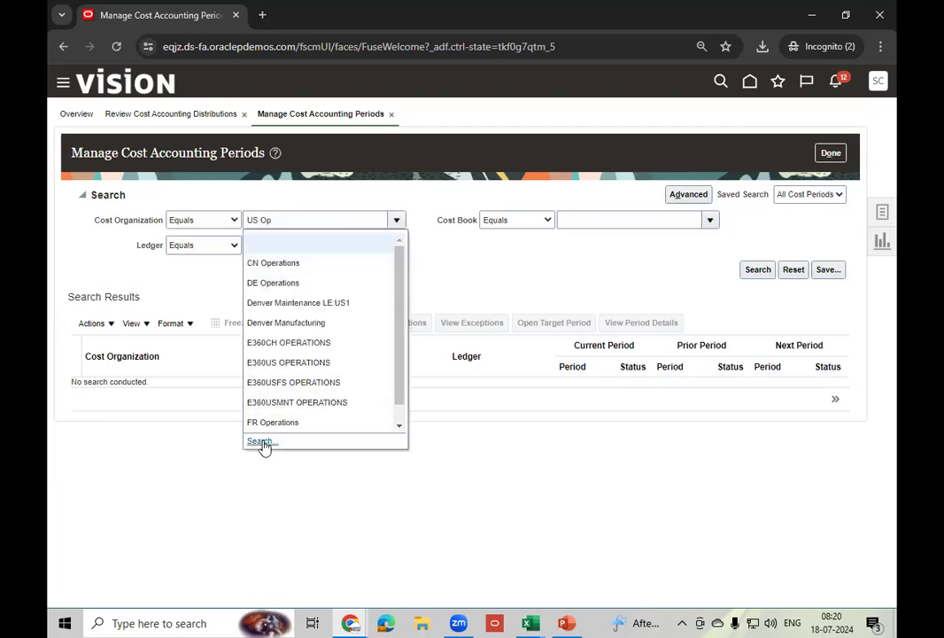
left_click(263, 442)
left_click(540, 337)
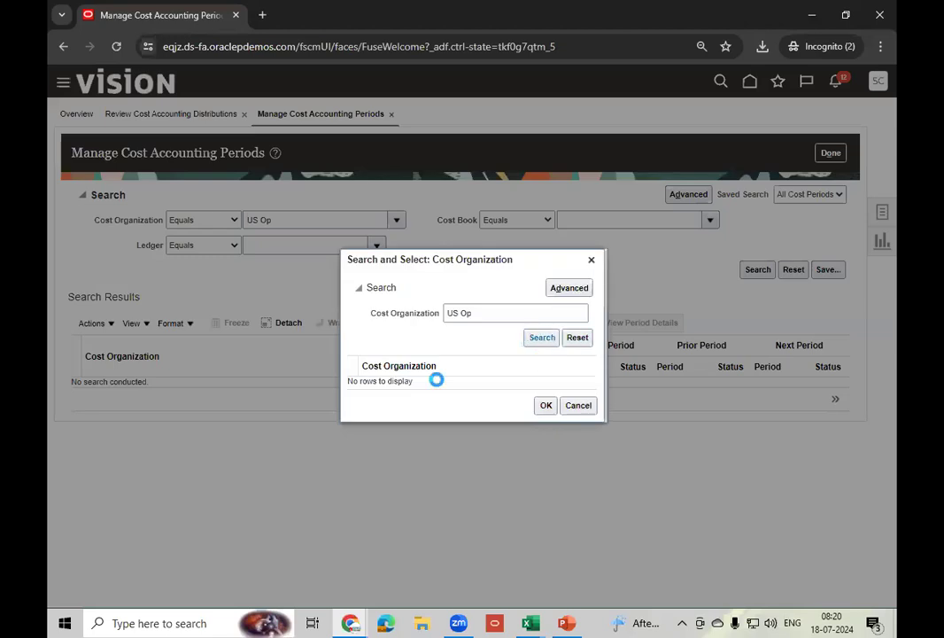
left_click(430, 383)
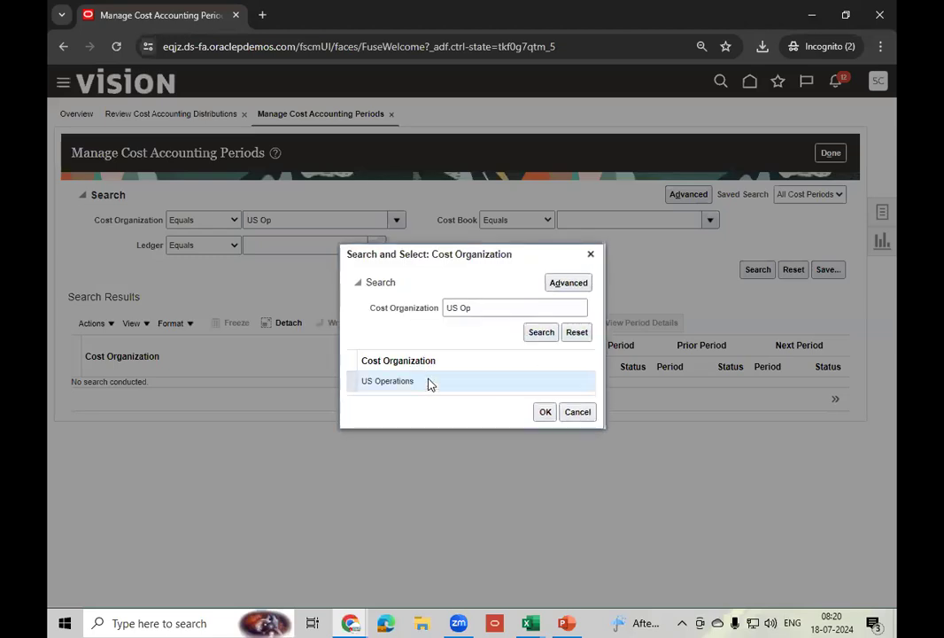
left_click(553, 409)
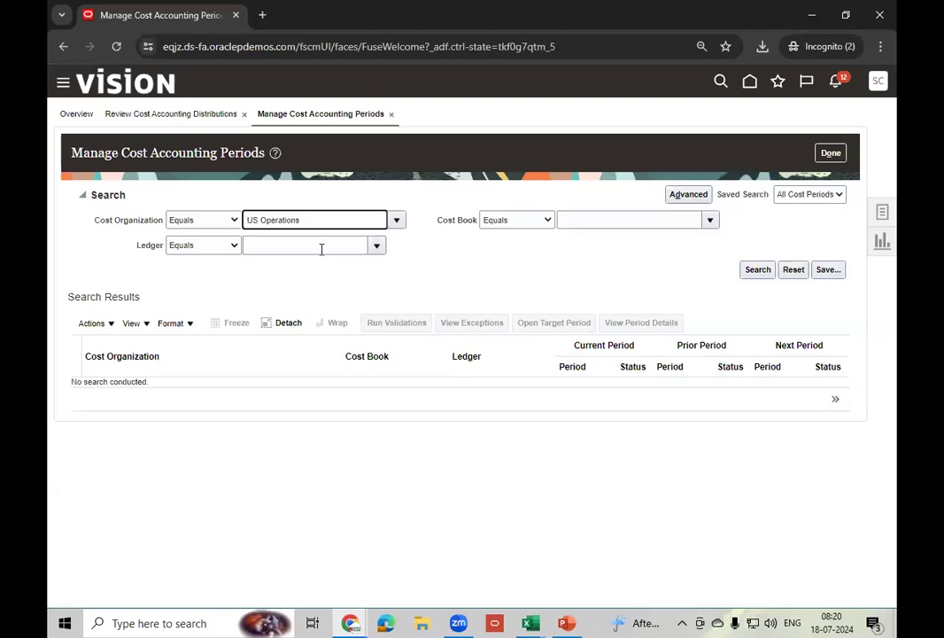
- Set the ledger to US Primary Ledger
left_click(322, 245)
type("US P")
key("Tab")
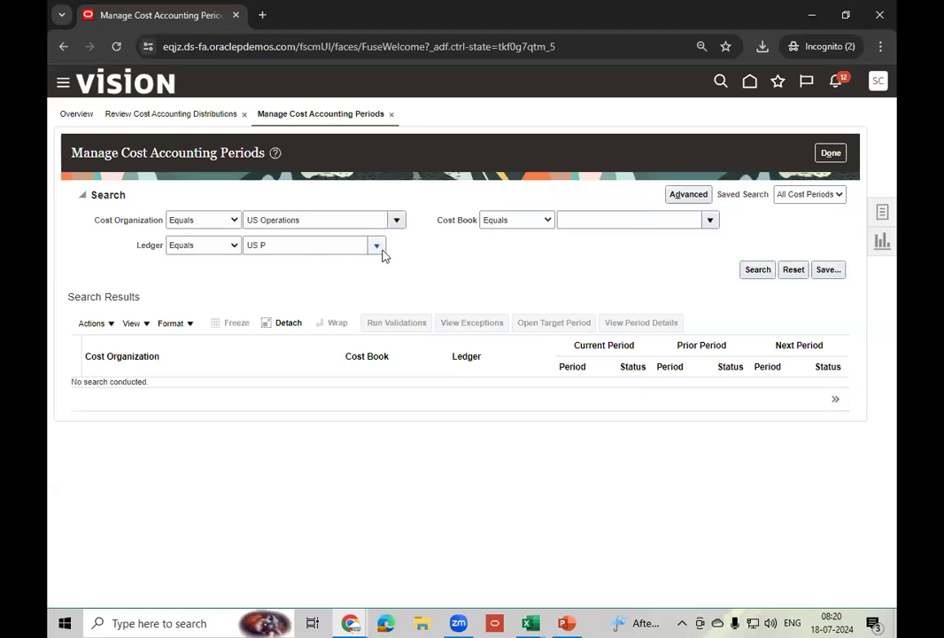
left_click(377, 247)
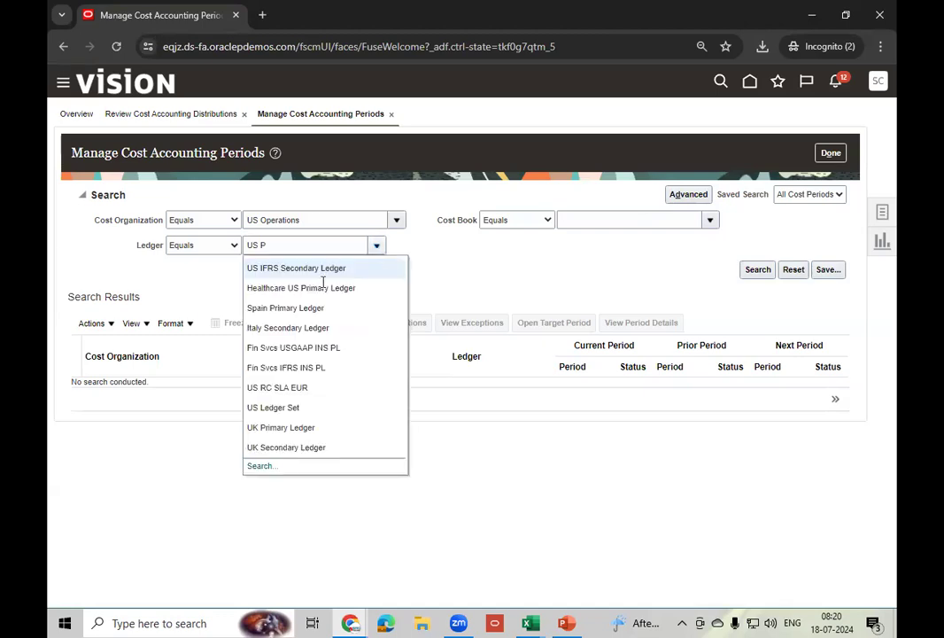
left_click(252, 465)
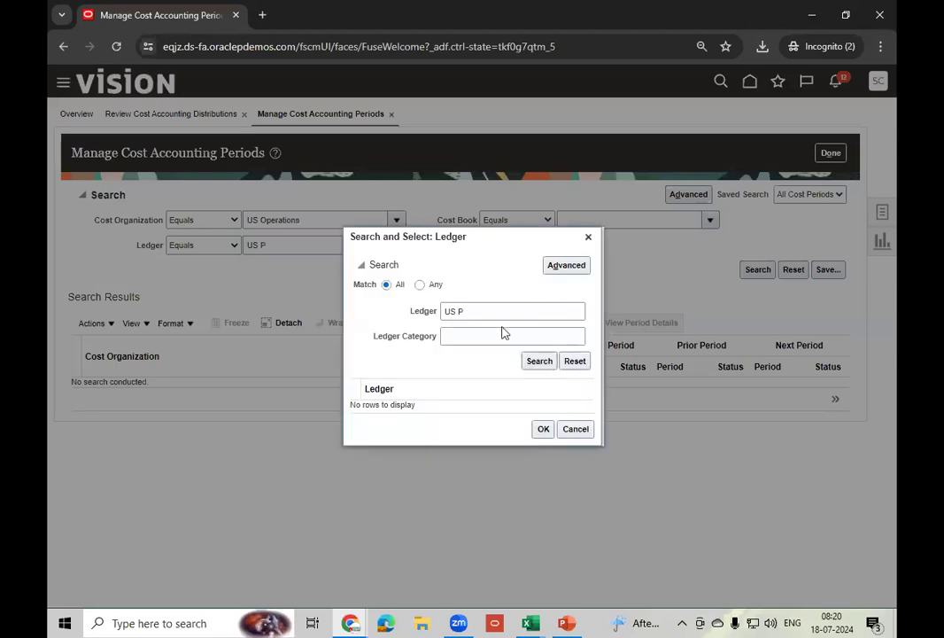
left_click(538, 361)
left_click(426, 403)
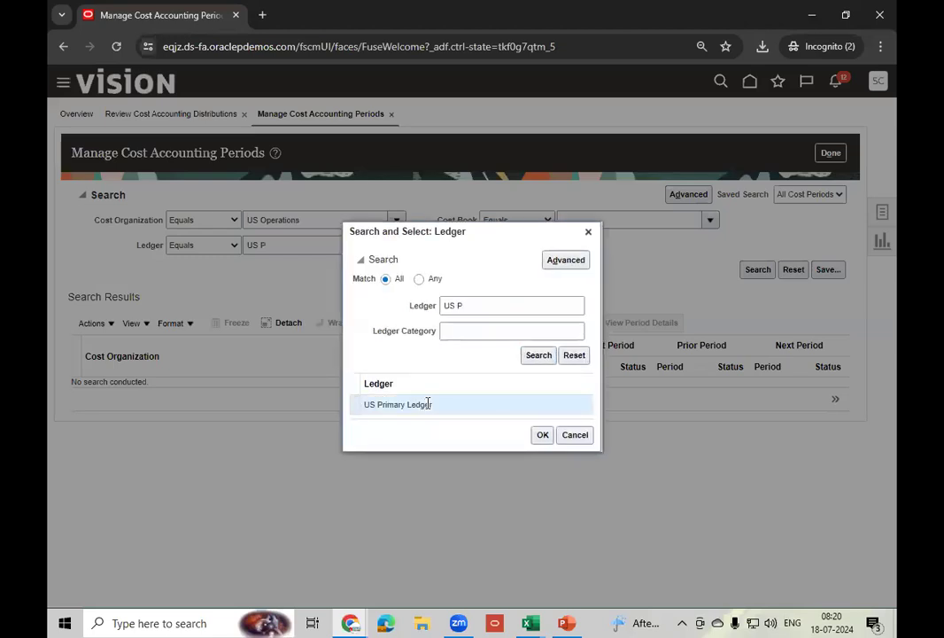
left_click(542, 434)
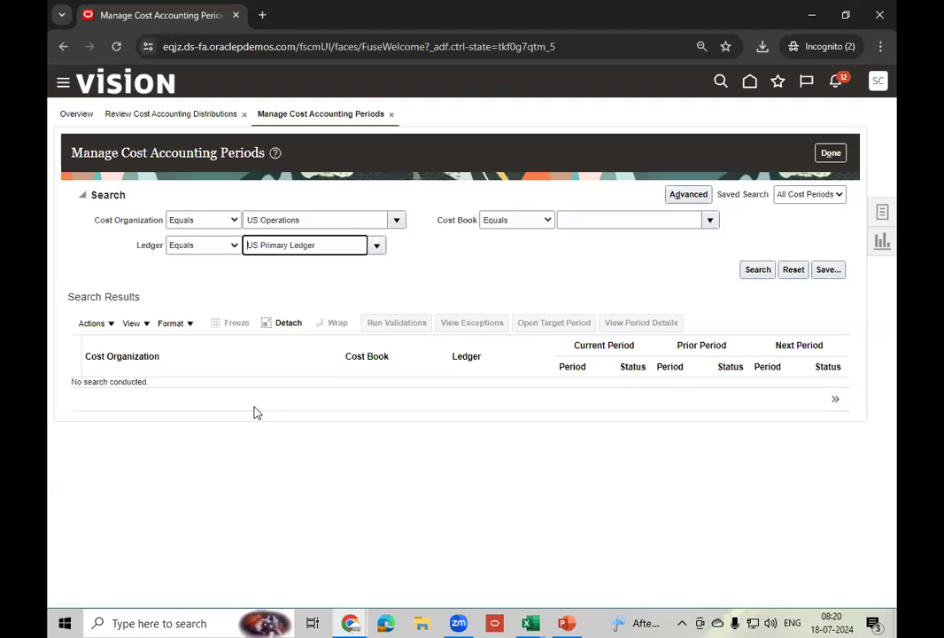
- Search the cost periods, confirm 07-24 is current using the status legend, and close the page
left_click(757, 269)
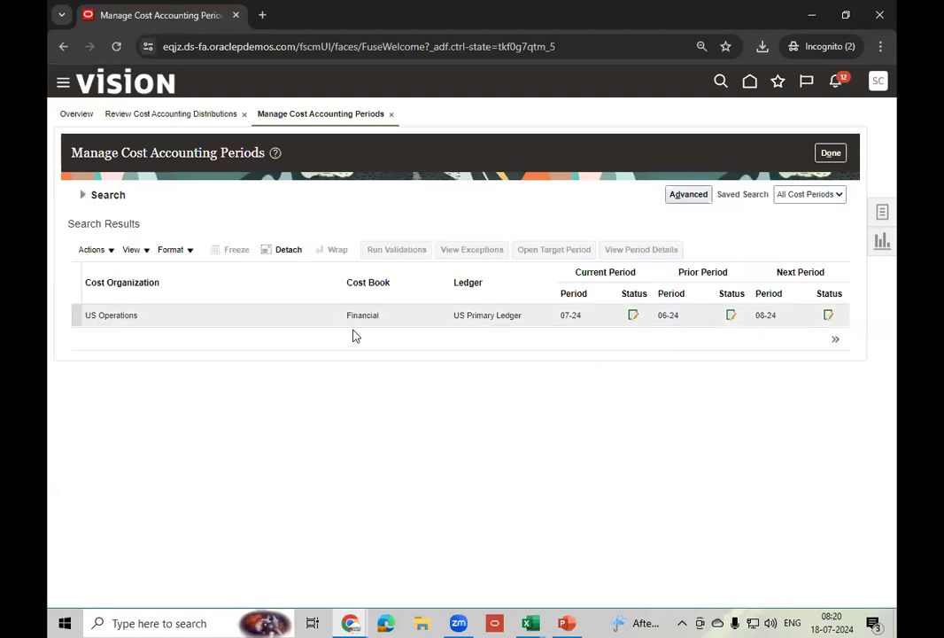
left_click(263, 319)
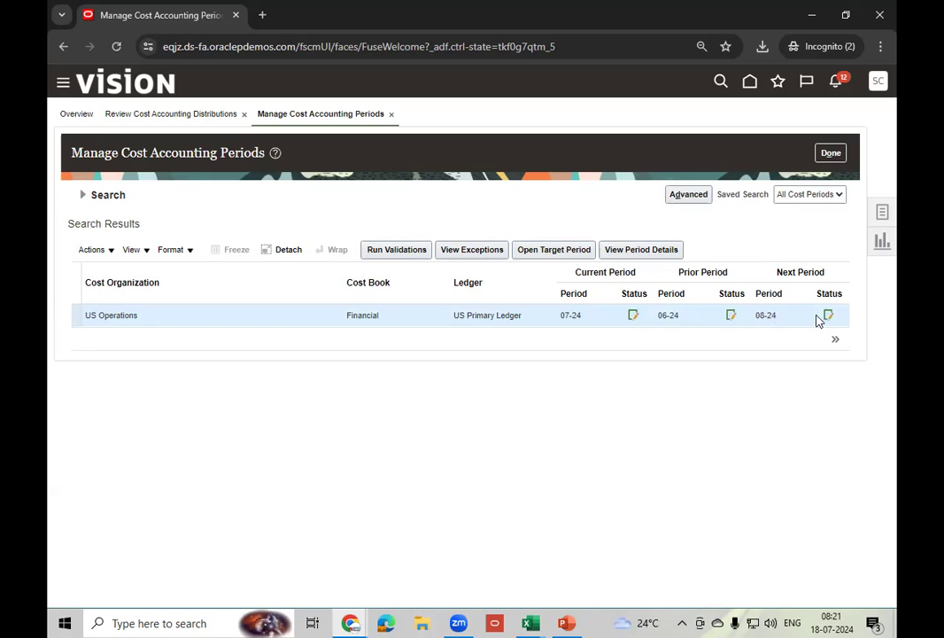
left_click(835, 338)
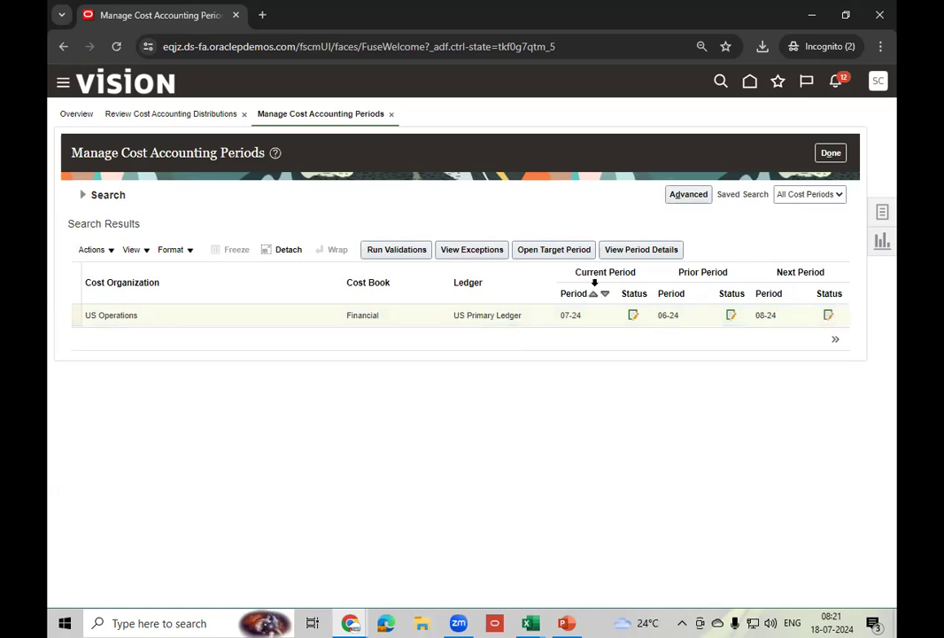
left_click(833, 154)
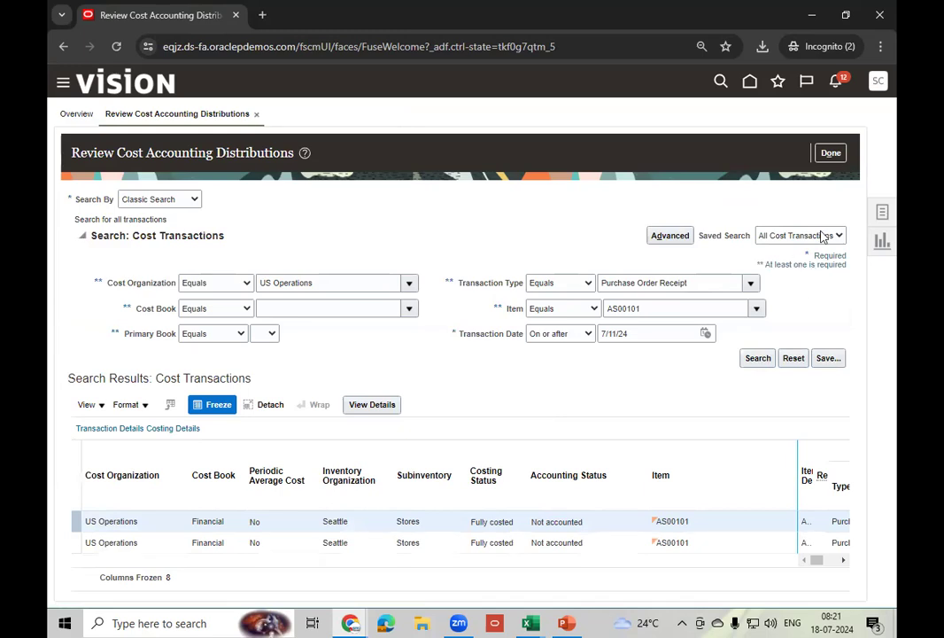
- Leave cost distributions and open Scheduled Processes from the home page's Tools area
left_click(828, 153)
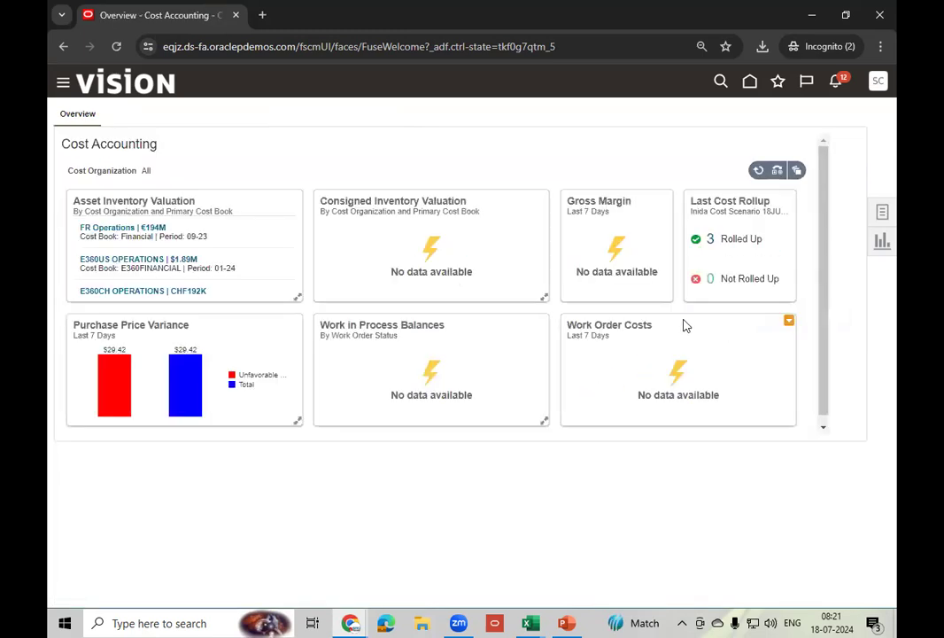
left_click(750, 82)
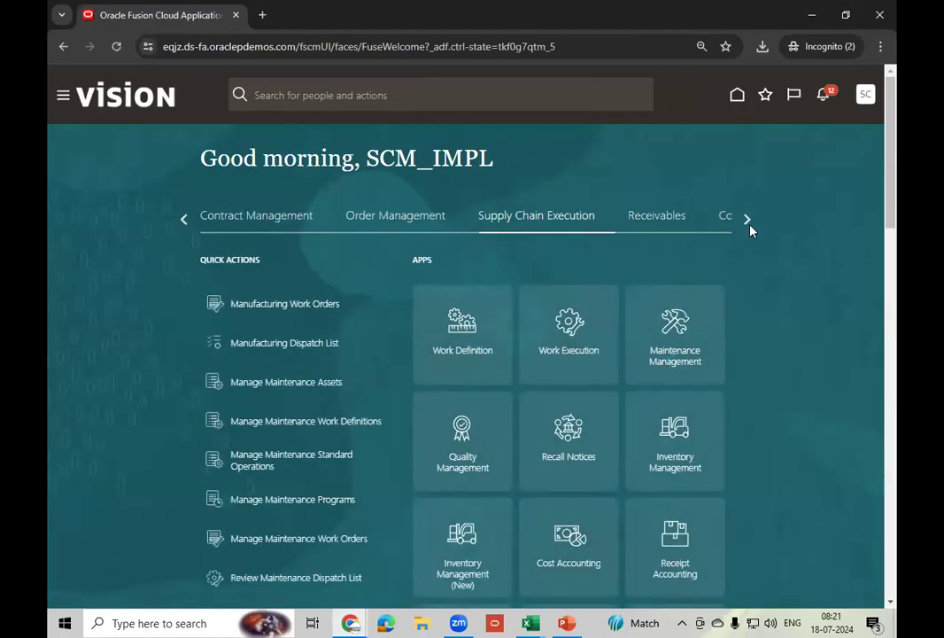
left_click(750, 226)
left_click(749, 226)
left_click(750, 226)
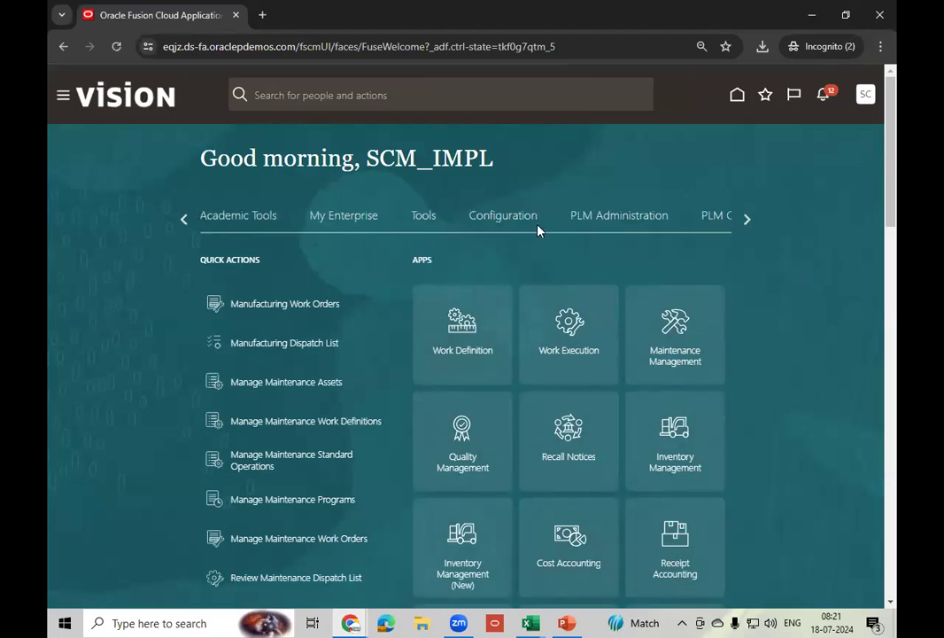
left_click(418, 223)
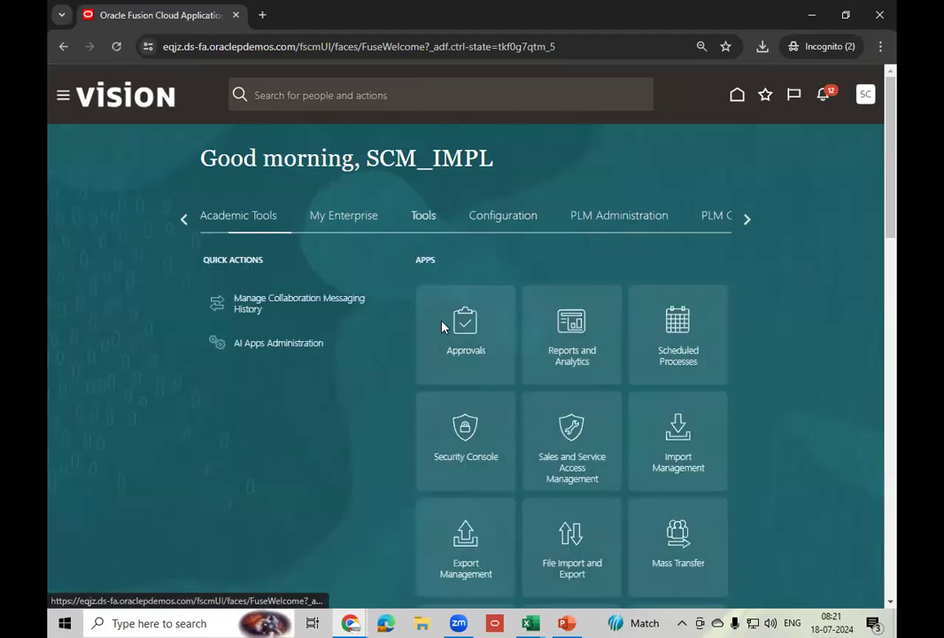
left_click(689, 367)
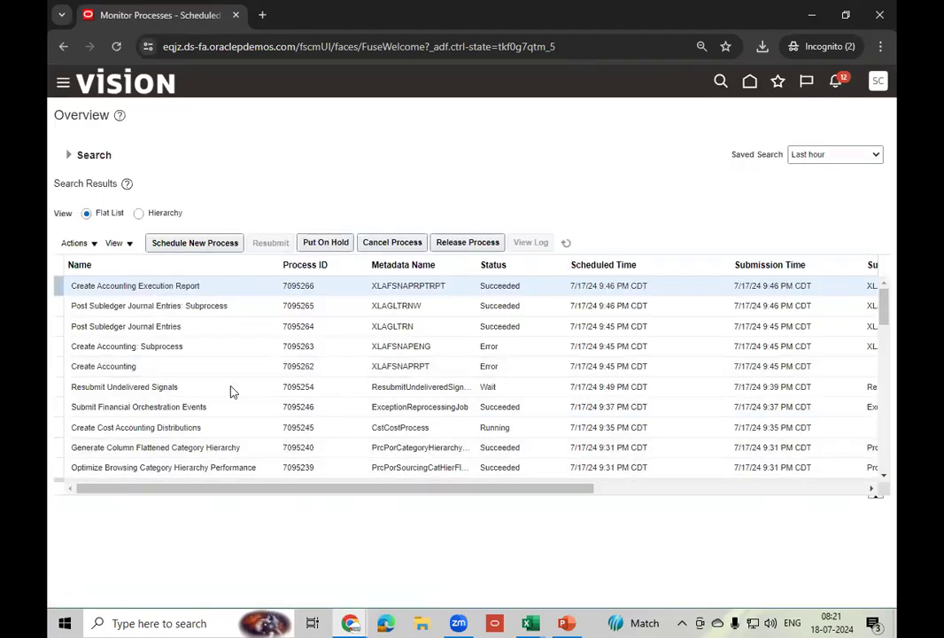
- Select failed Create Accounting 7095262, review its details, and list all its log and output attachments
left_click(225, 363)
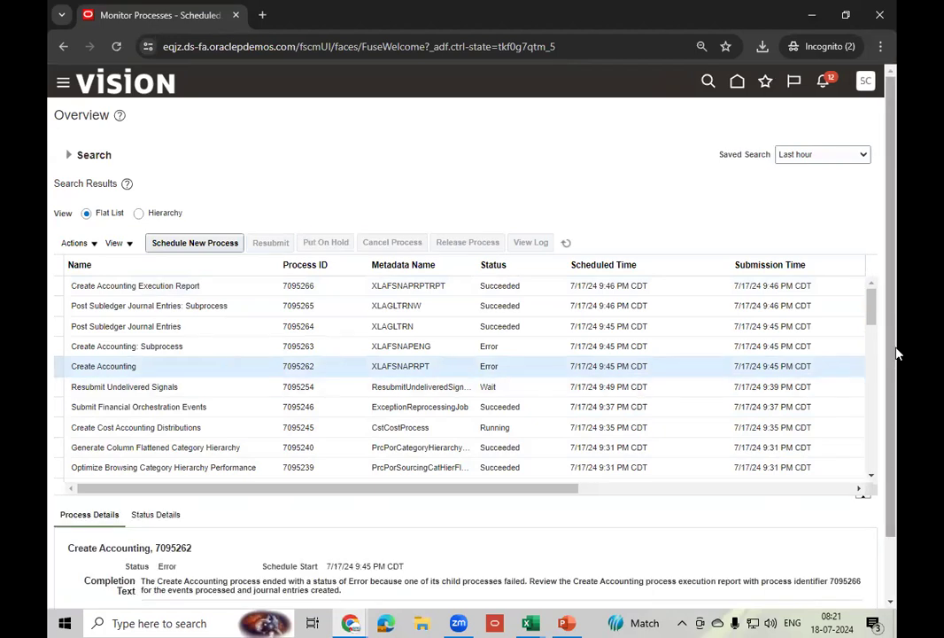
left_click_drag(896, 352, 895, 554)
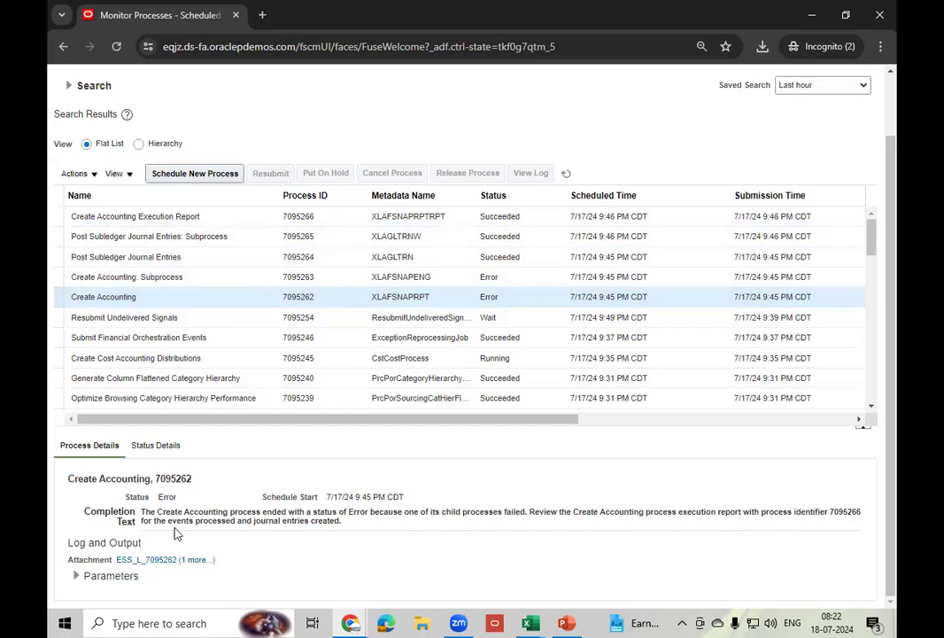
left_click(194, 560)
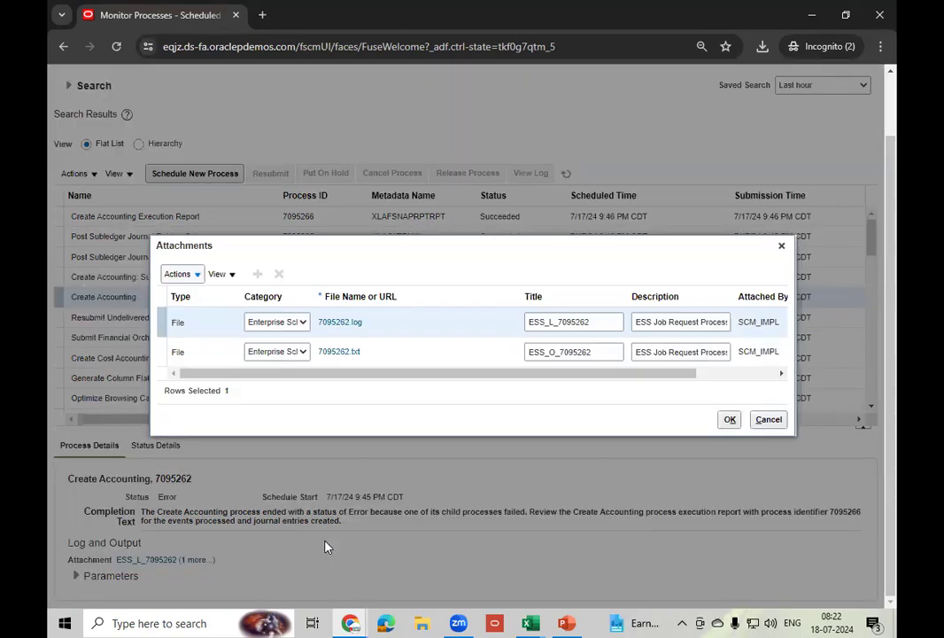
- Download the 7095262.log file and save it to the Desktop
left_click(350, 323)
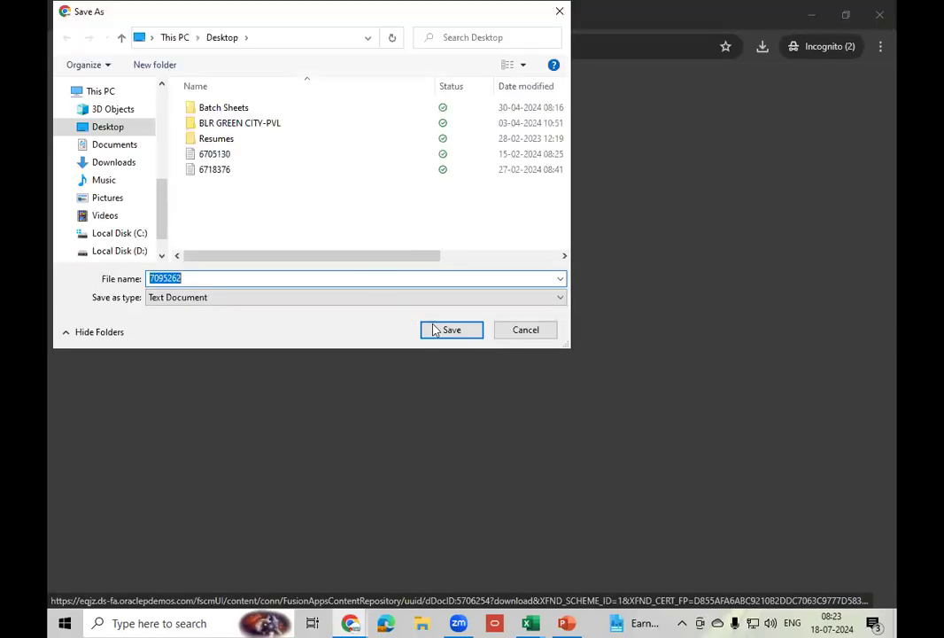
left_click(448, 331)
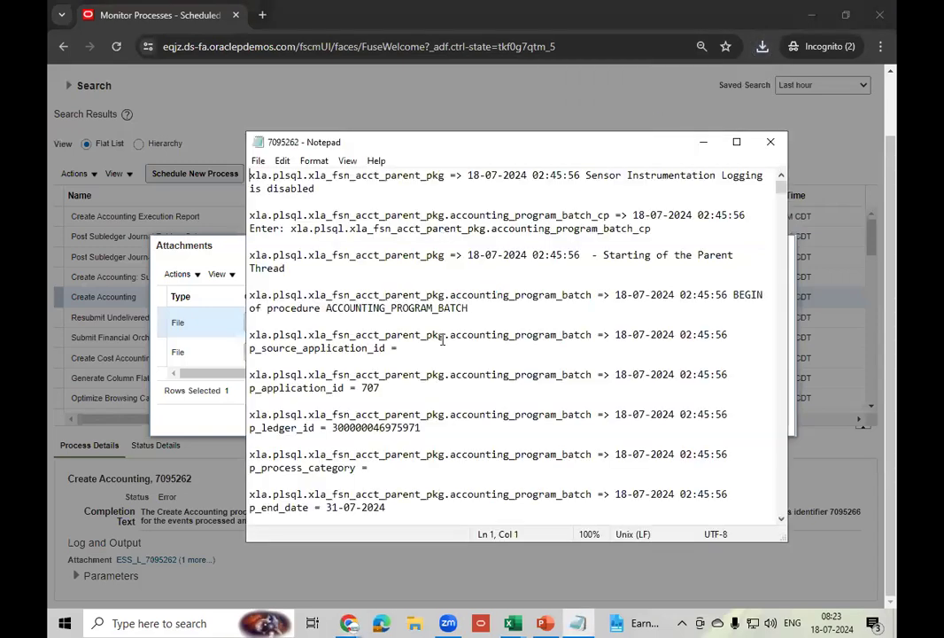
- Search the maximized log for 'error' through every match, including p_errbuf and l_errbuf, then close Notepad
left_click(737, 142)
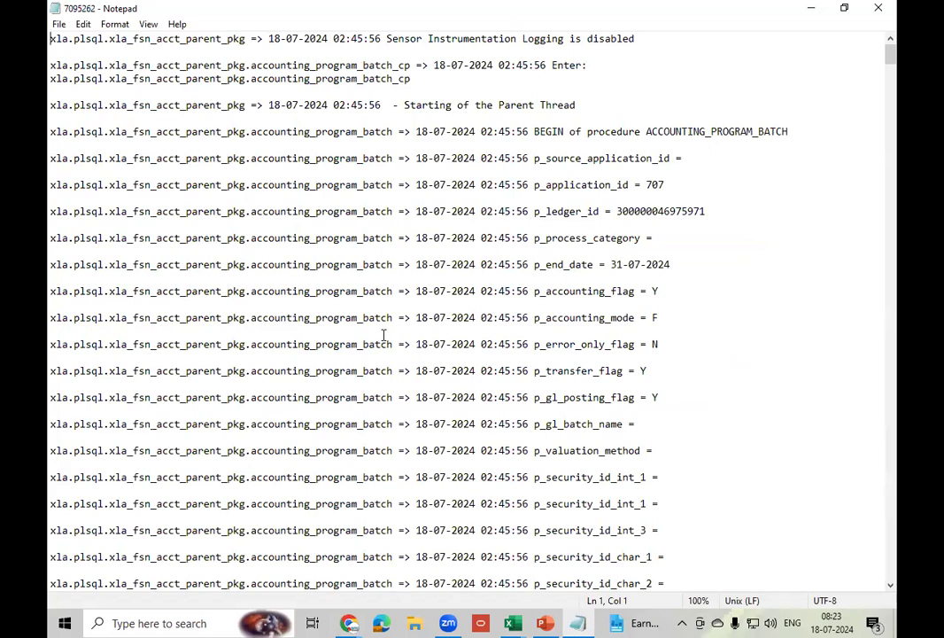
scroll(383, 334, "down", 2)
scroll(383, 334, "down", 10)
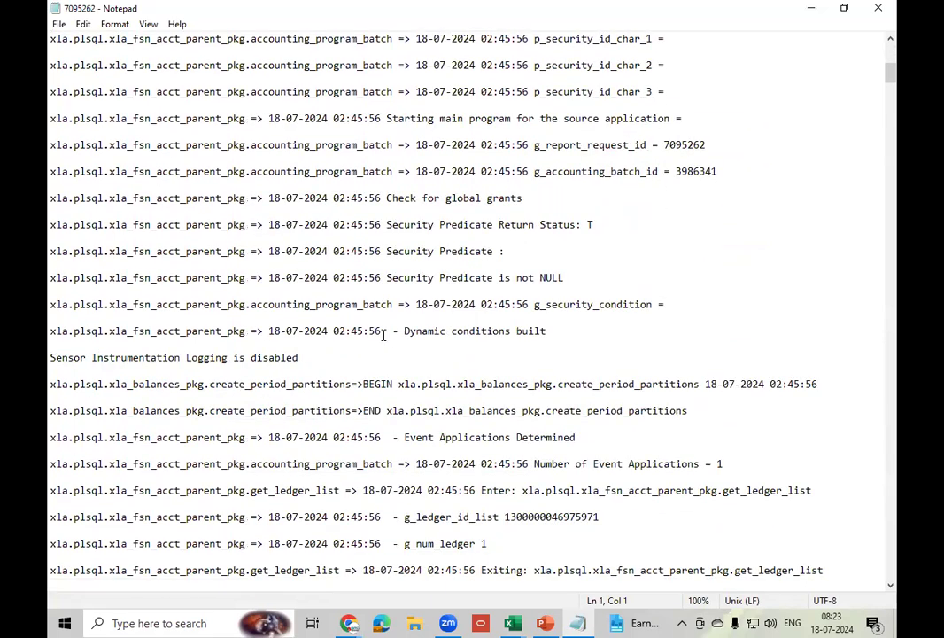
key("ctrl+f")
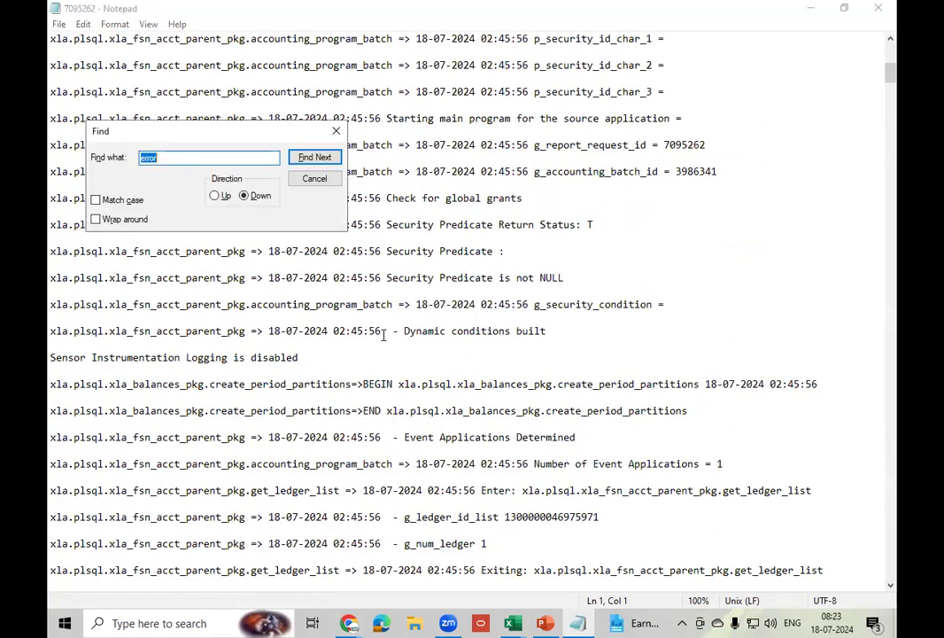
left_click(317, 156)
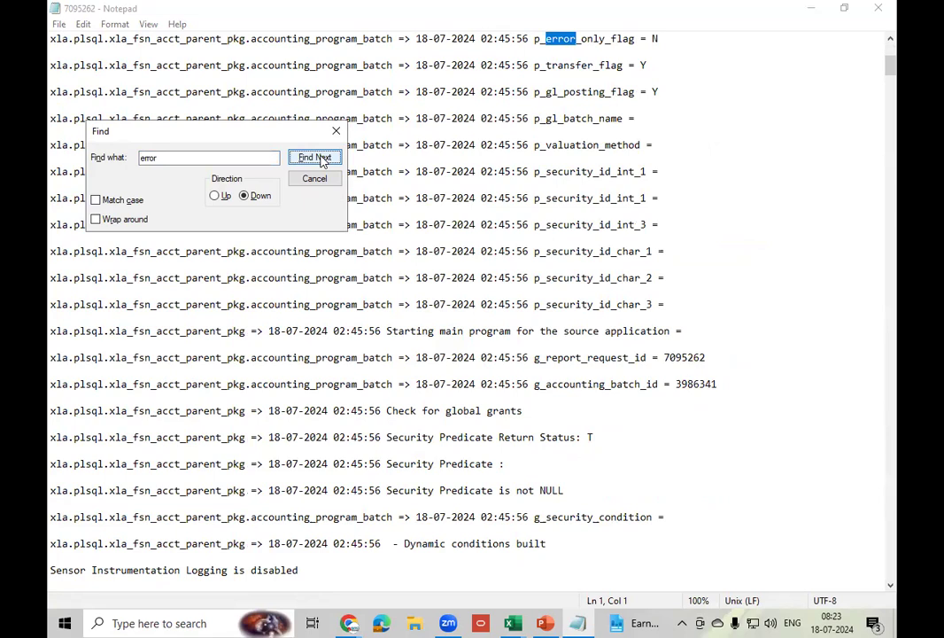
left_click(317, 157)
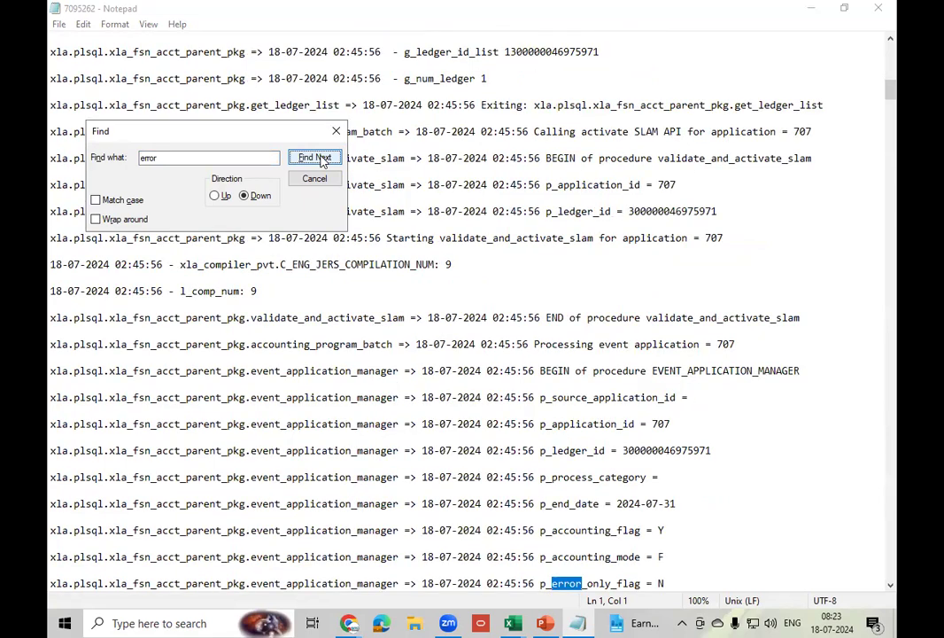
left_click(317, 158)
left_click(317, 157)
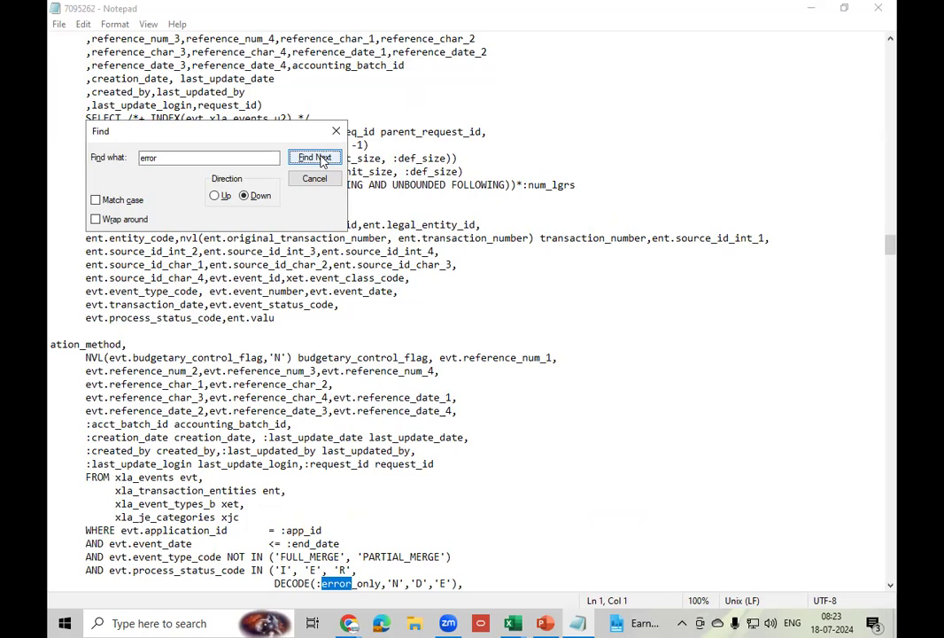
left_click(320, 159)
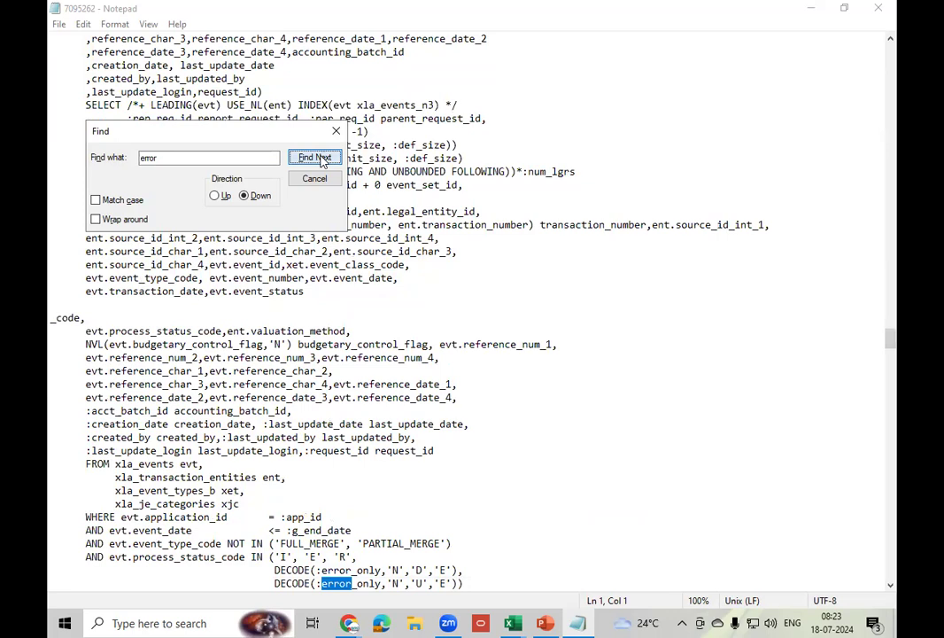
left_click(321, 160)
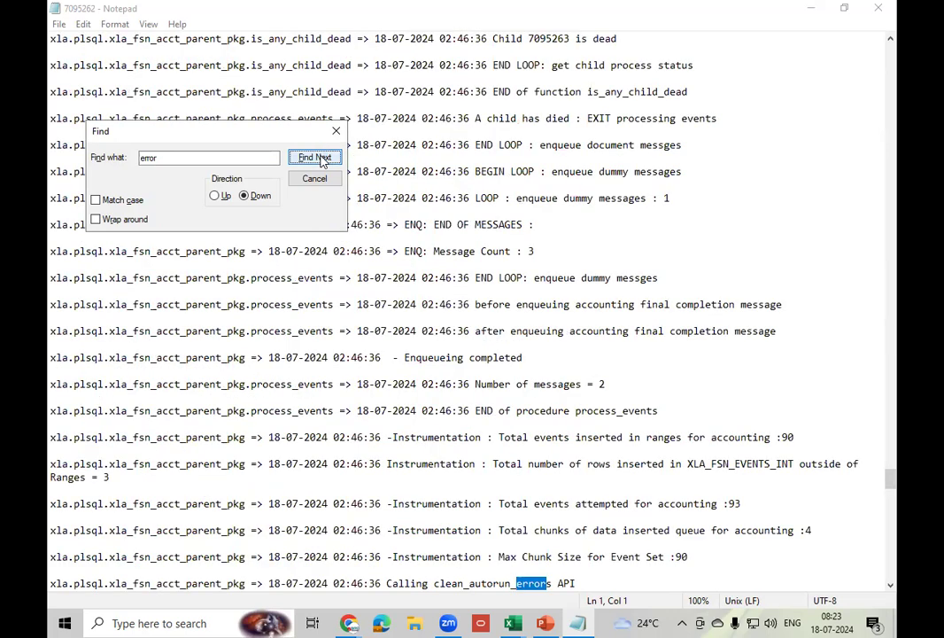
left_click(320, 159)
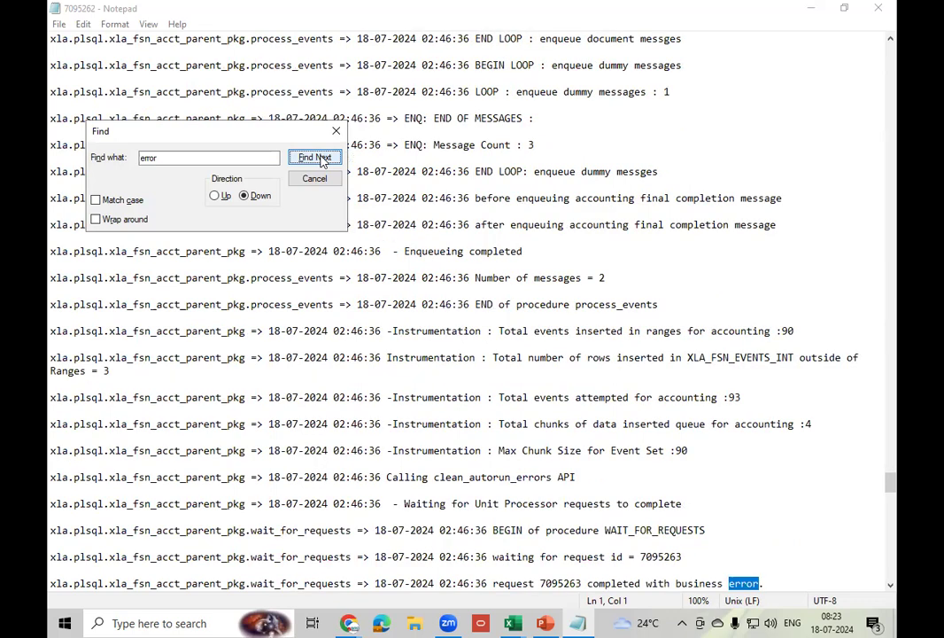
left_click(321, 160)
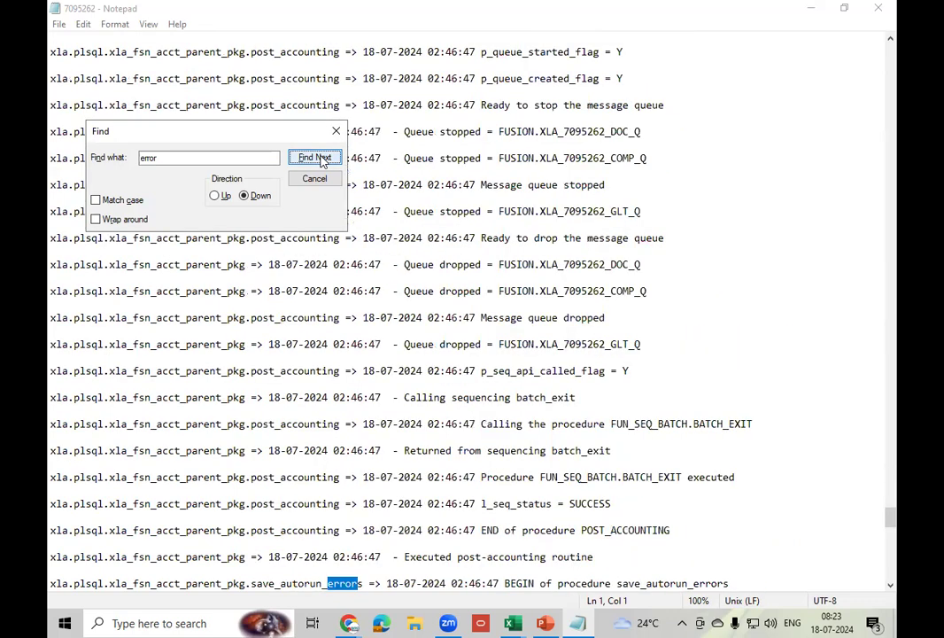
left_click(321, 160)
left_click(321, 160)
left_click(320, 160)
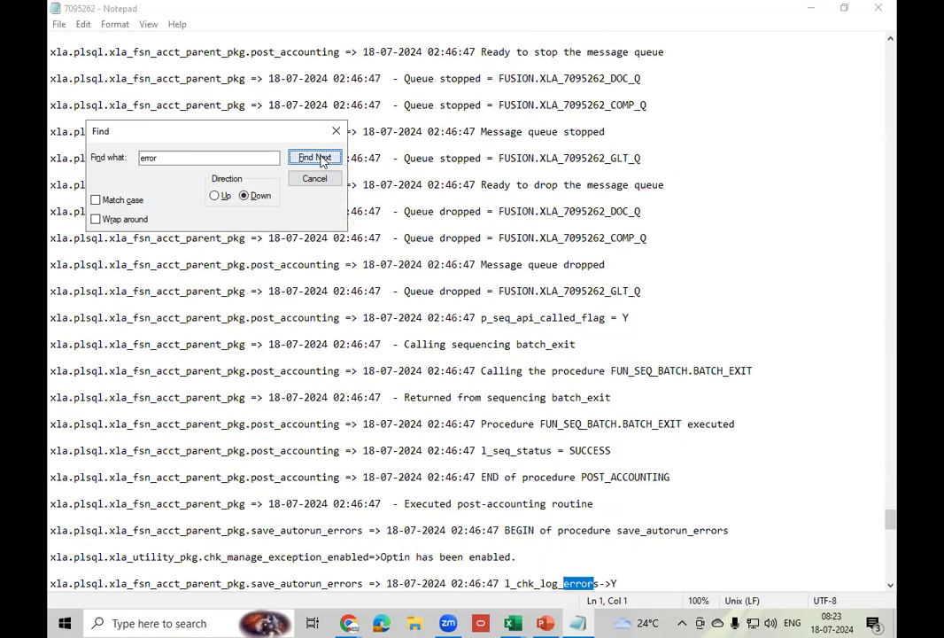
left_click(320, 159)
left_click(320, 159)
left_click(320, 159)
left_click(320, 159)
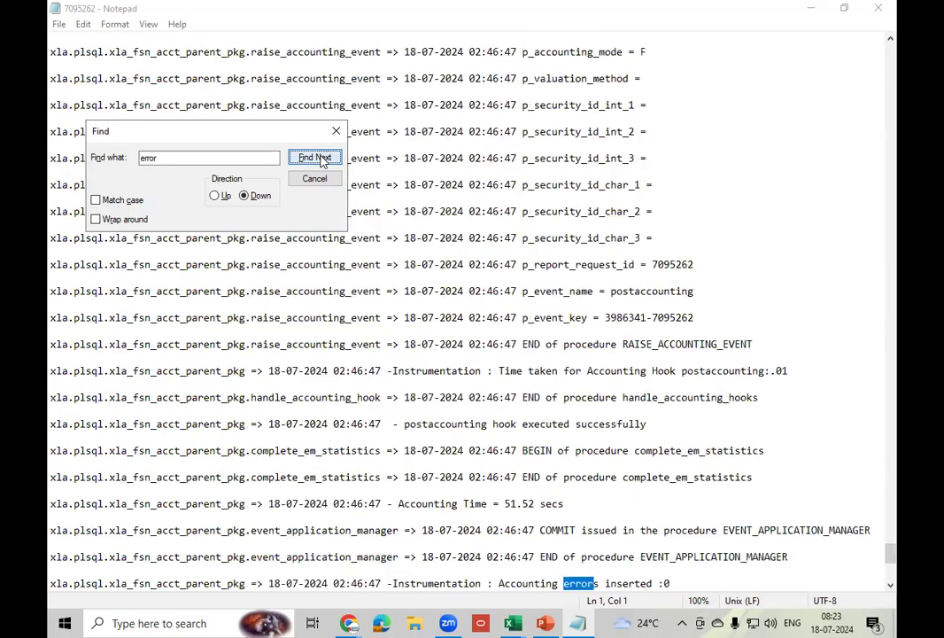
left_click(321, 160)
left_click(321, 160)
left_click(320, 160)
left_click(321, 160)
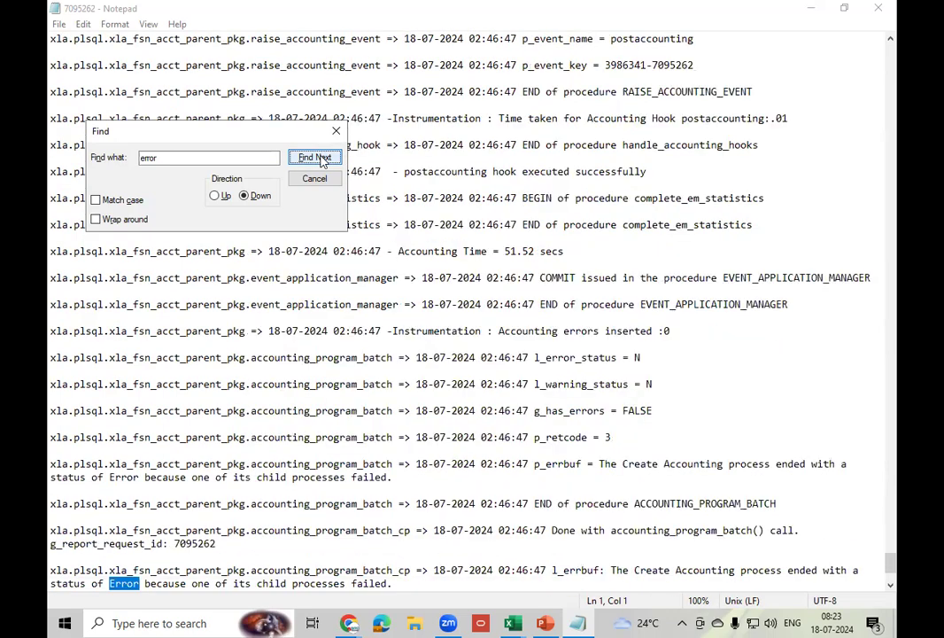
left_click(321, 159)
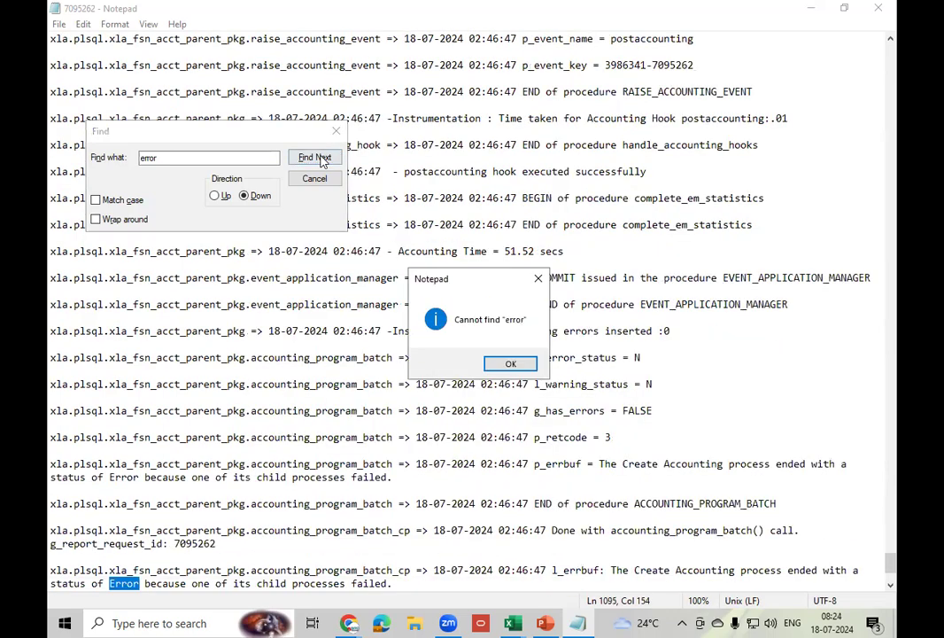
left_click(510, 363)
left_click(879, 9)
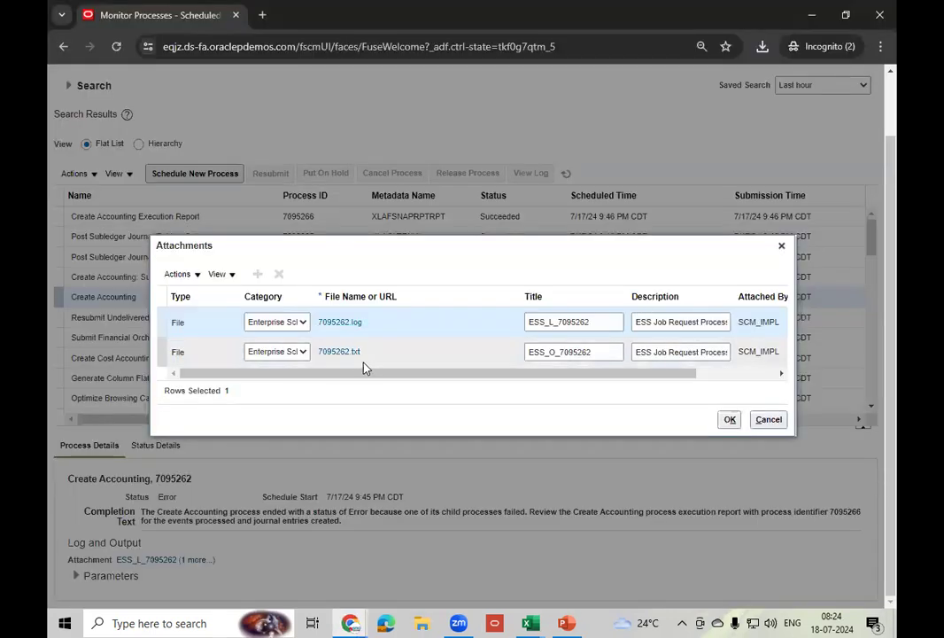
- Download and read the 7095262.txt output in Notepad, then close it and the Attachments list
left_click(339, 353)
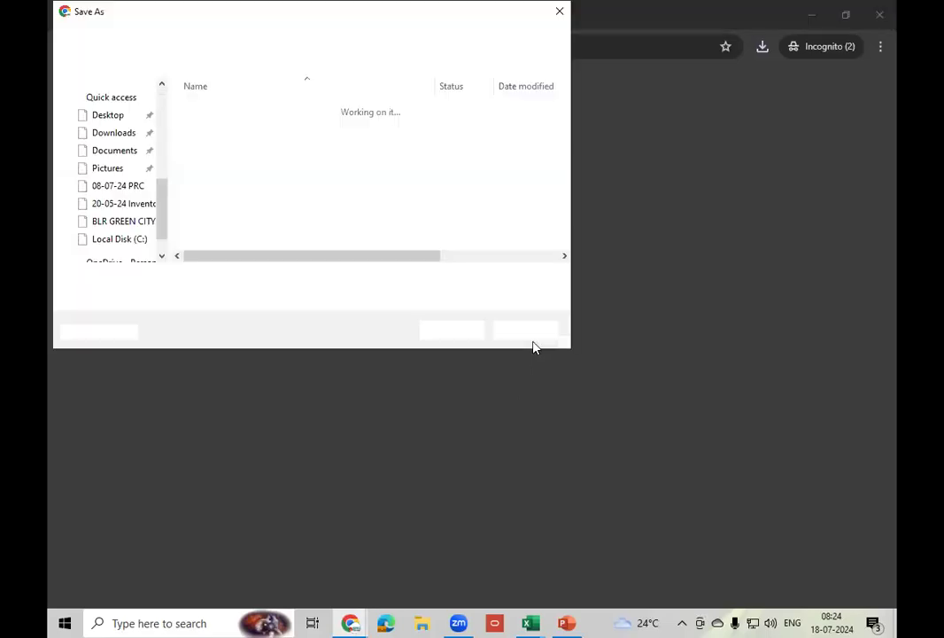
left_click(452, 330)
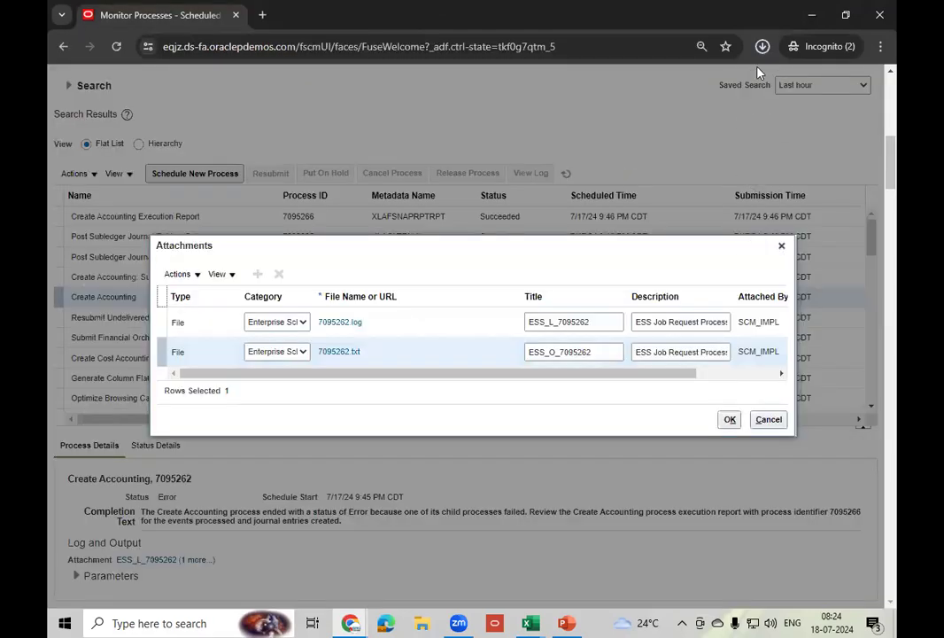
left_click(762, 46)
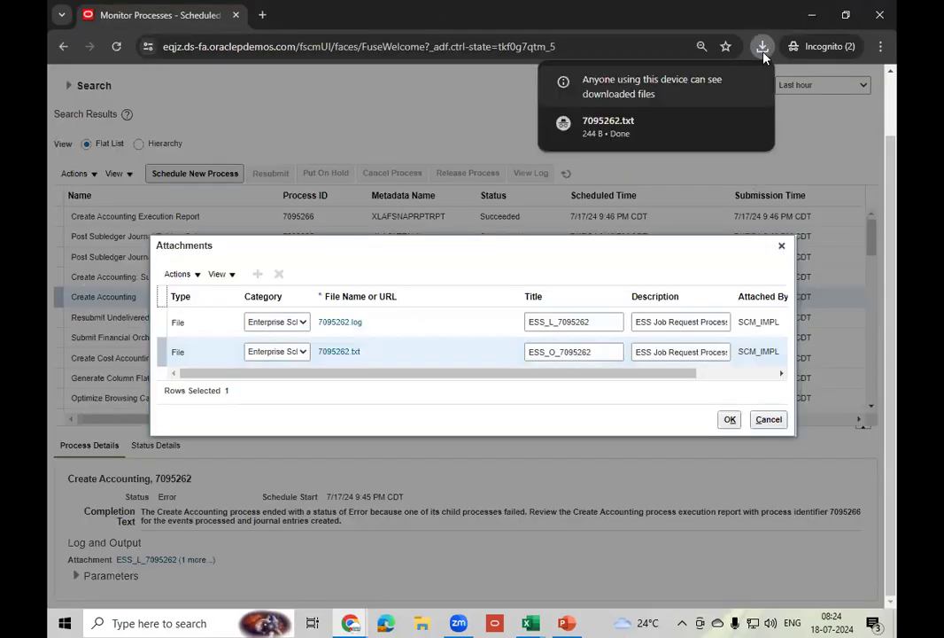
left_click(641, 133)
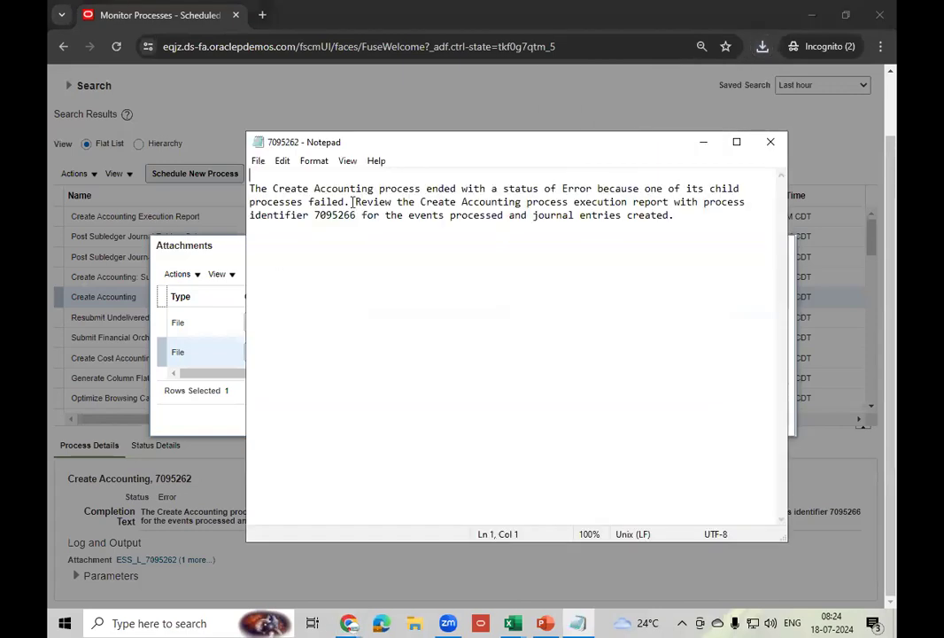
left_click(771, 142)
left_click(768, 246)
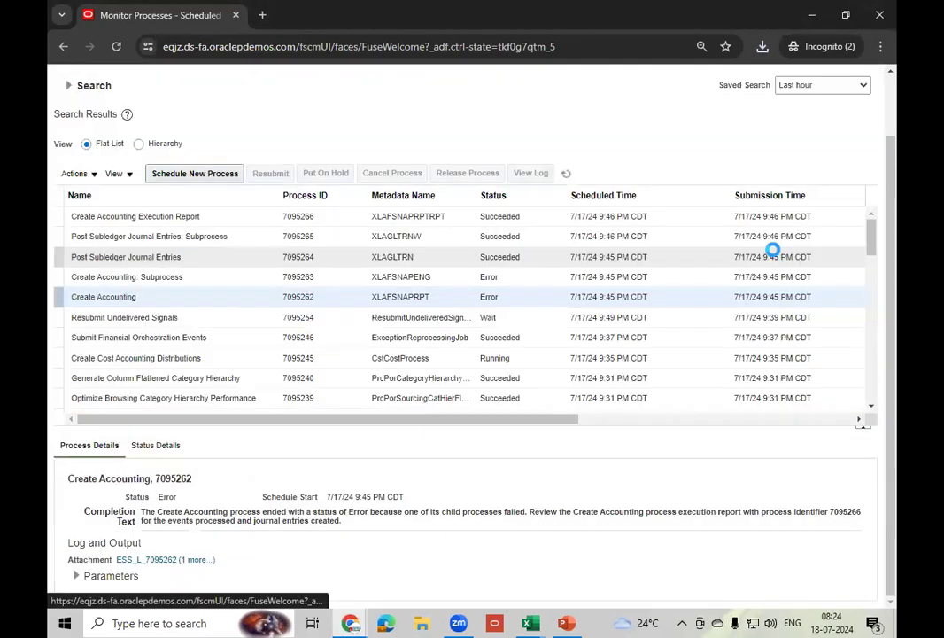
- View Create Accounting Execution Report 7095266 details, then select the failed Create Accounting: Subprocess row
left_click(327, 216)
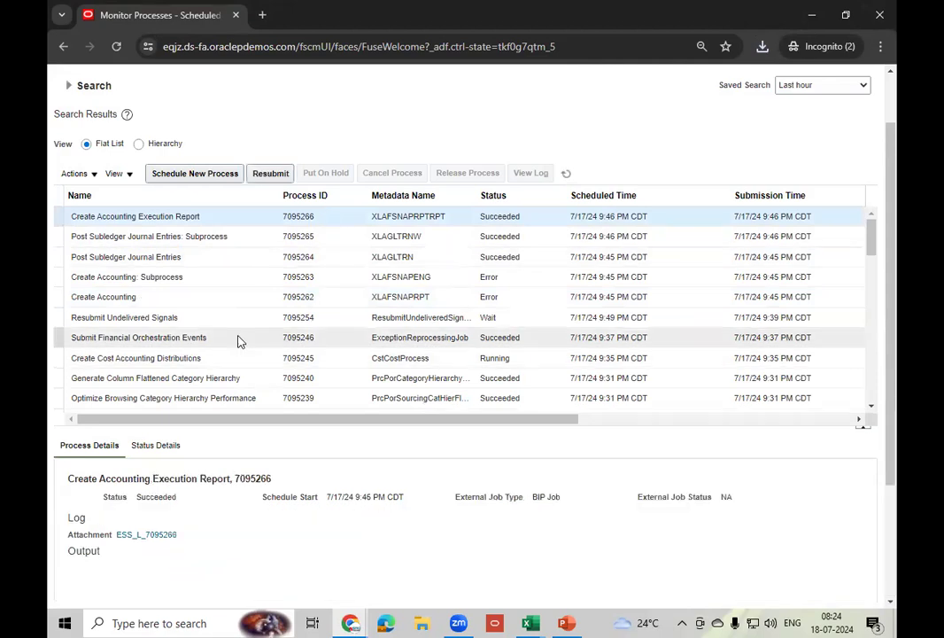
left_click(450, 277)
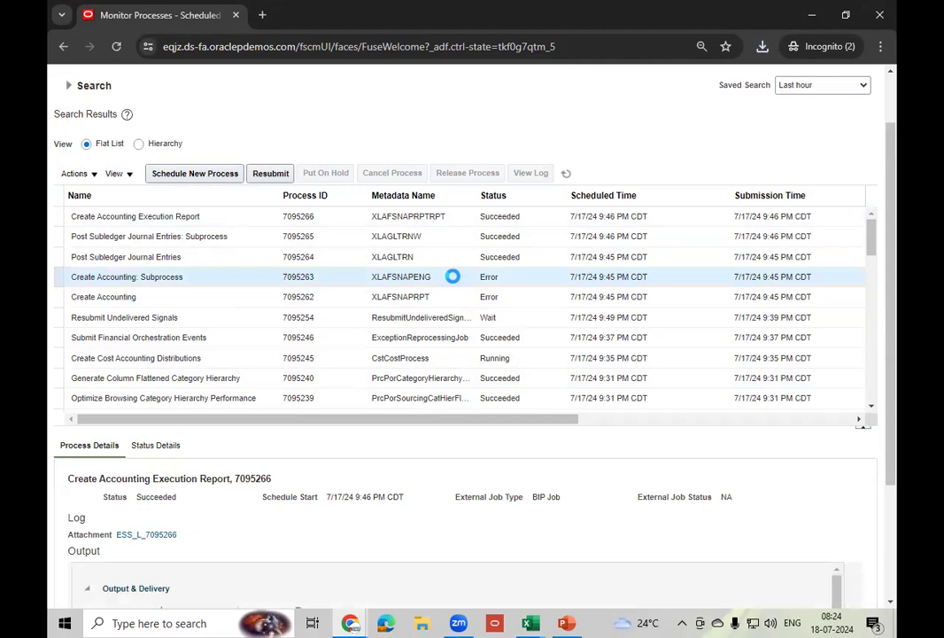
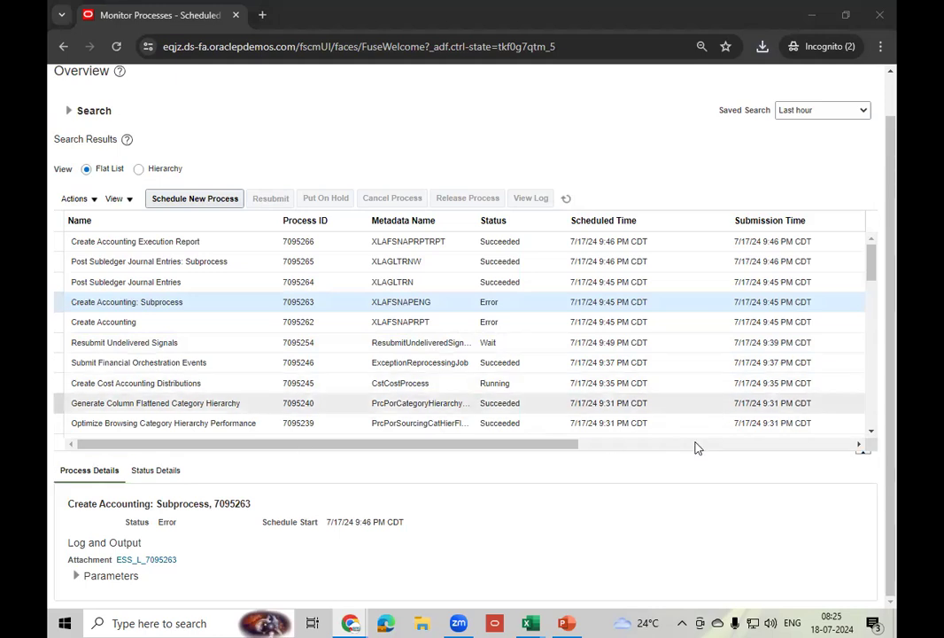
- Download and save the ESS_L_7095263 log attachment, then view it maximized in Notepad
left_click(151, 561)
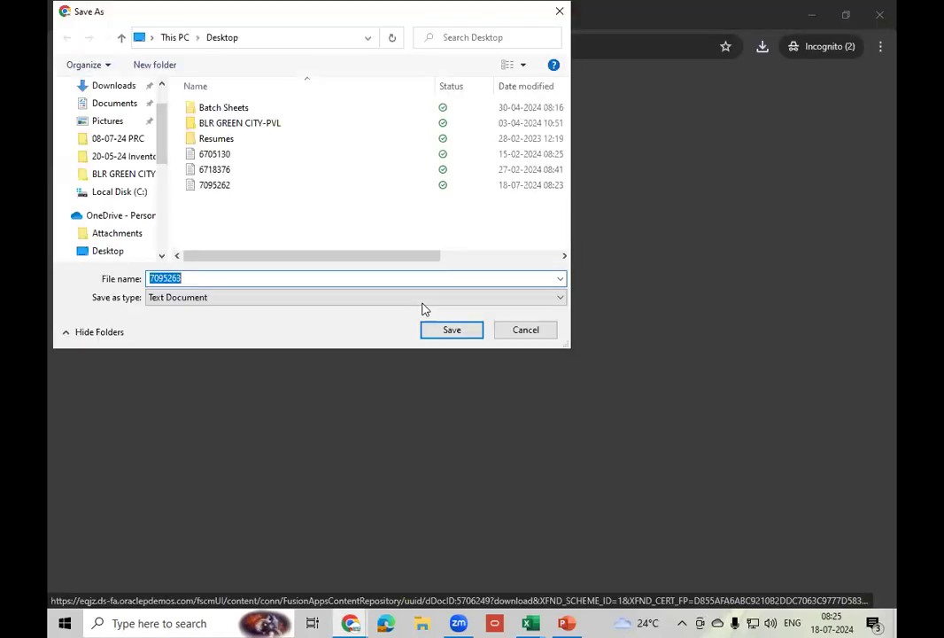
left_click(442, 333)
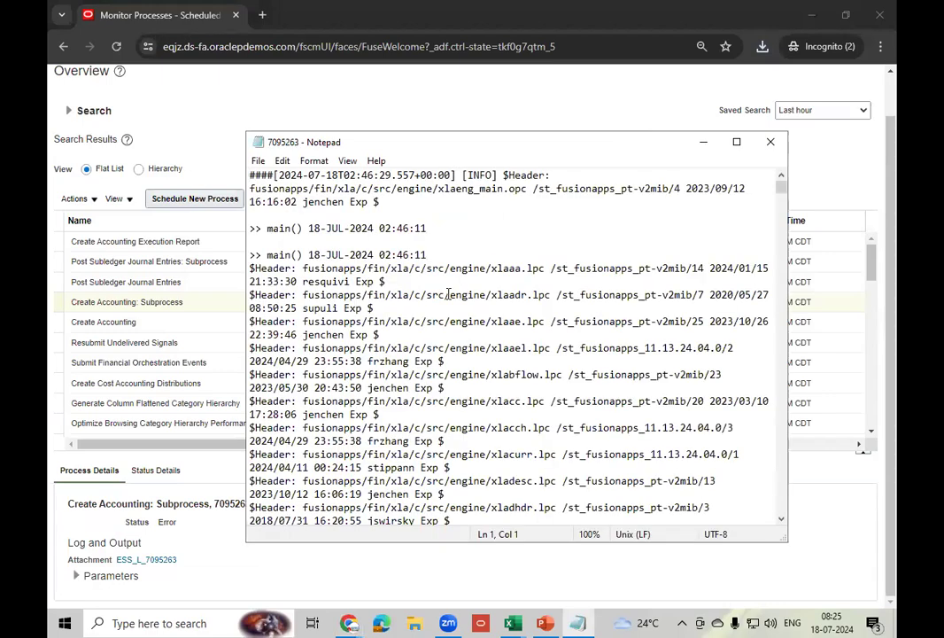
left_click(738, 144)
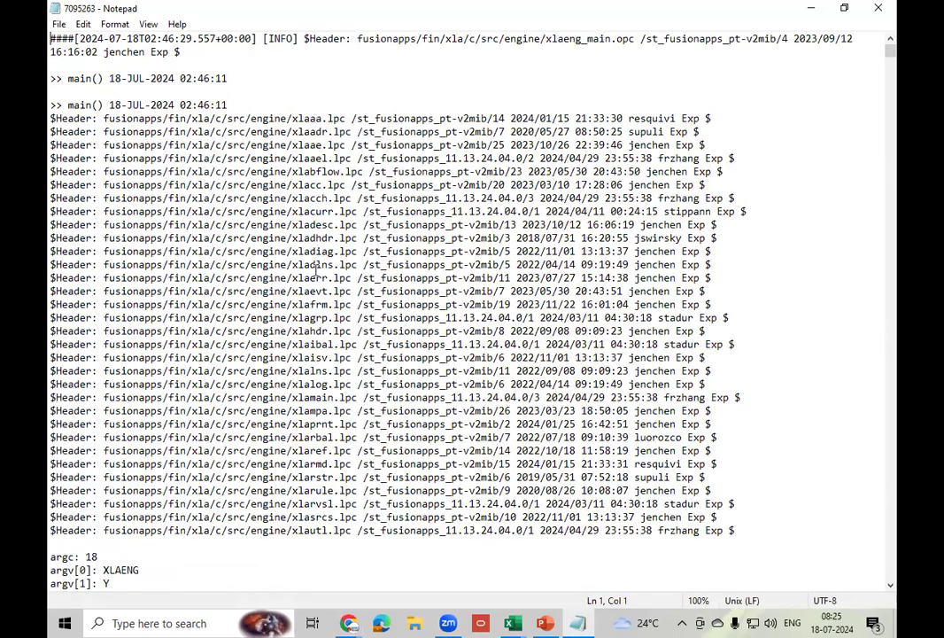
- Search the 7095263 log for 'error' through every xla_valerr_m4_insert_errors match, then close Notepad
scroll(498, 362, "down", 12)
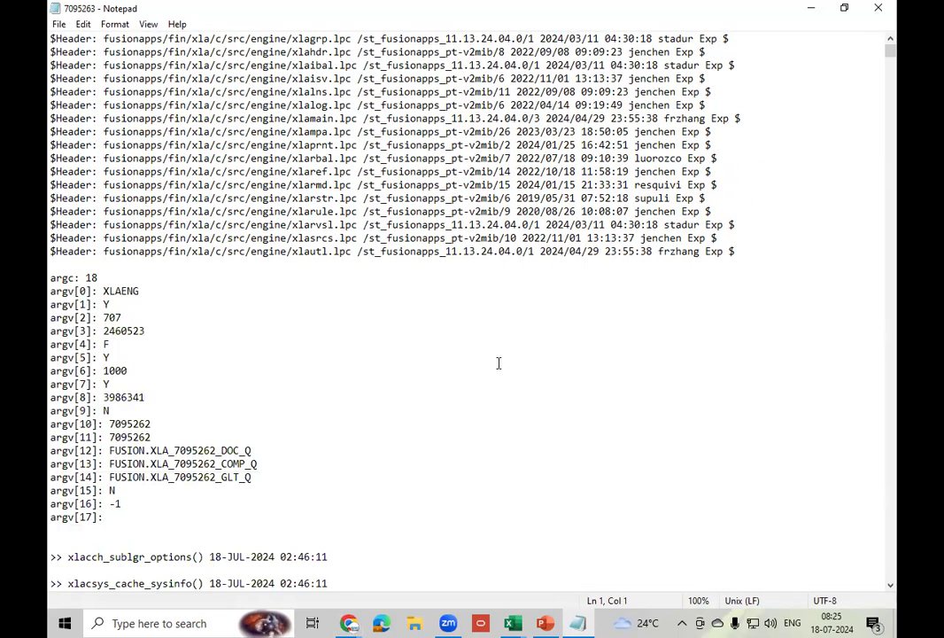
scroll(498, 363, "down", 8)
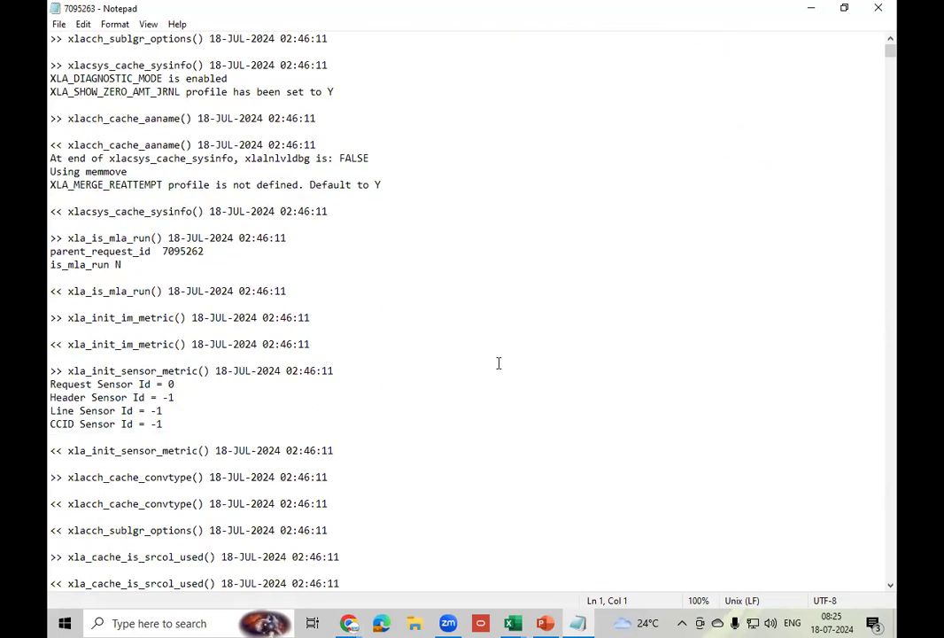
key("ctrl+f")
left_click(314, 157)
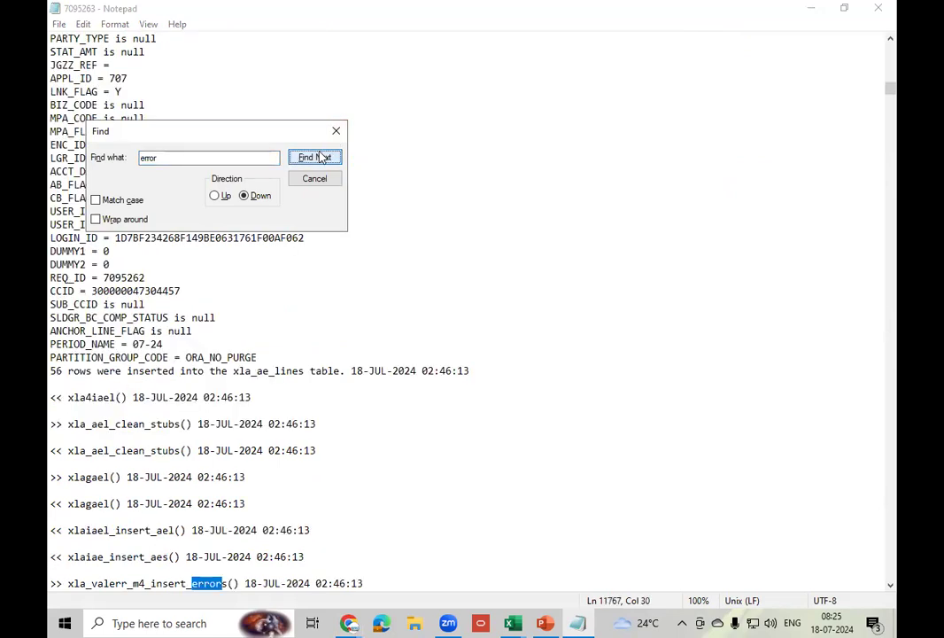
left_click(317, 159)
left_click(315, 158)
left_click(316, 157)
left_click(315, 157)
left_click(315, 158)
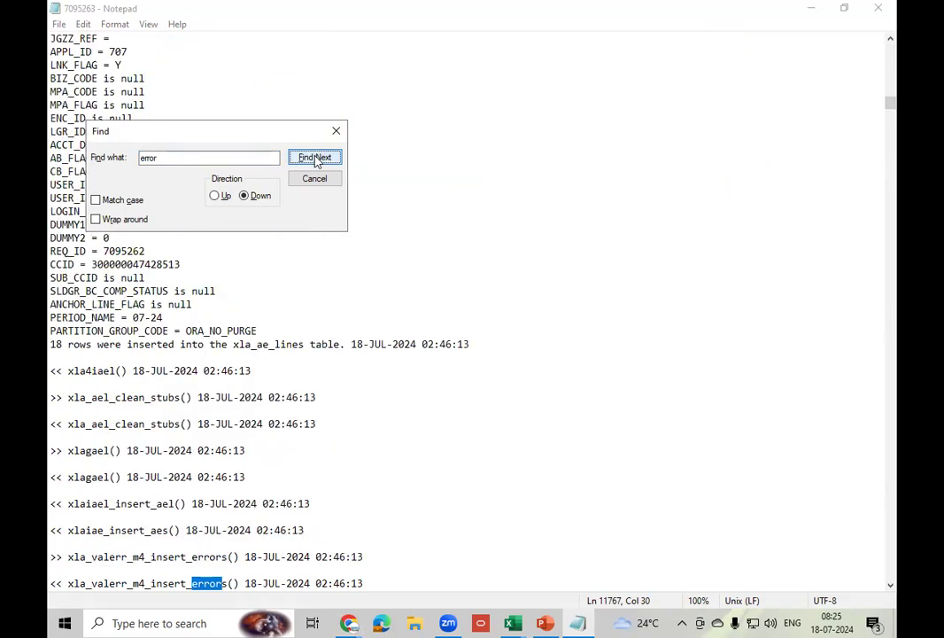
left_click(315, 157)
left_click(316, 158)
left_click(315, 158)
left_click(316, 158)
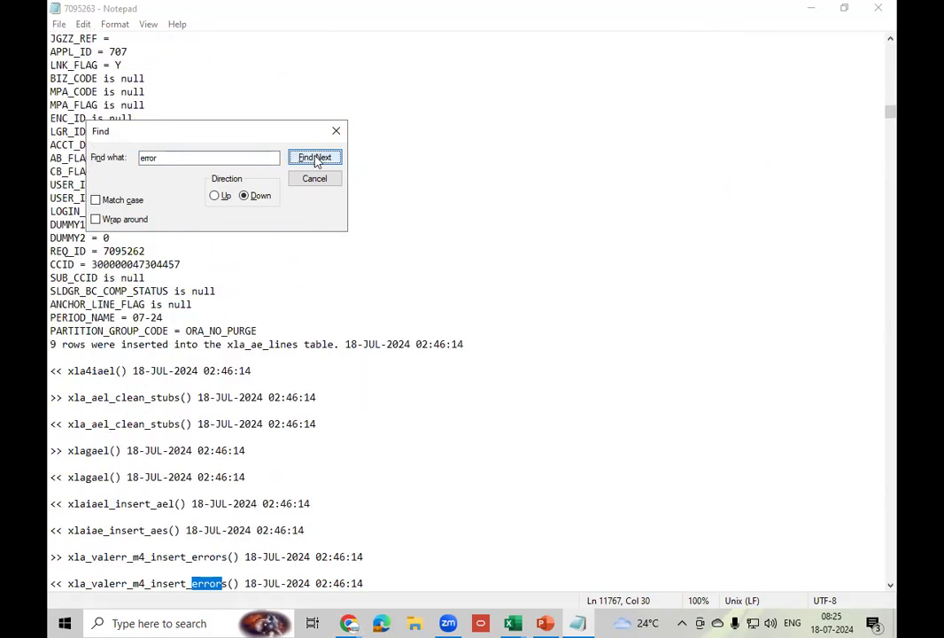
left_click(315, 158)
left_click(315, 157)
left_click(316, 159)
left_click(316, 159)
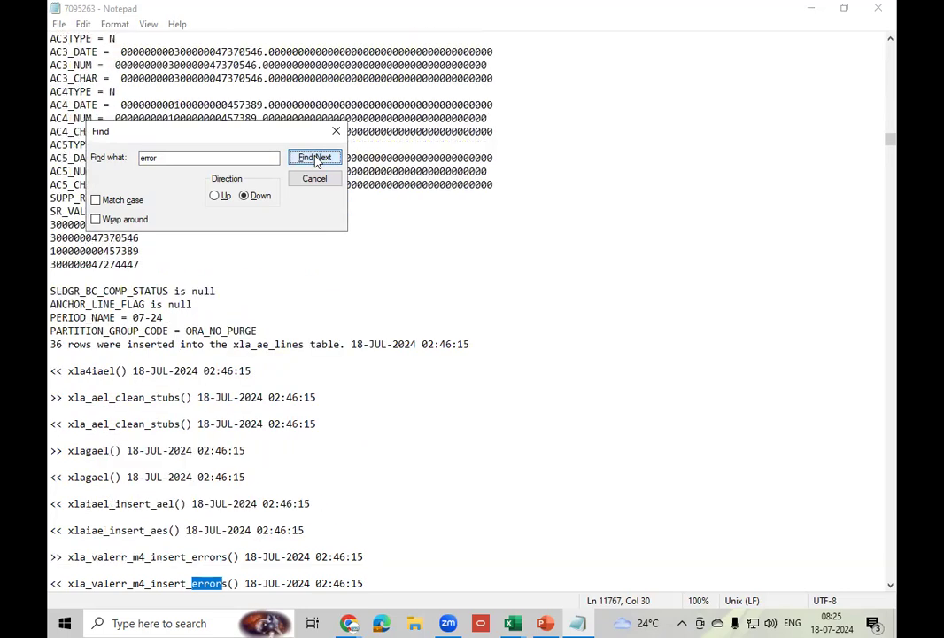
left_click(316, 160)
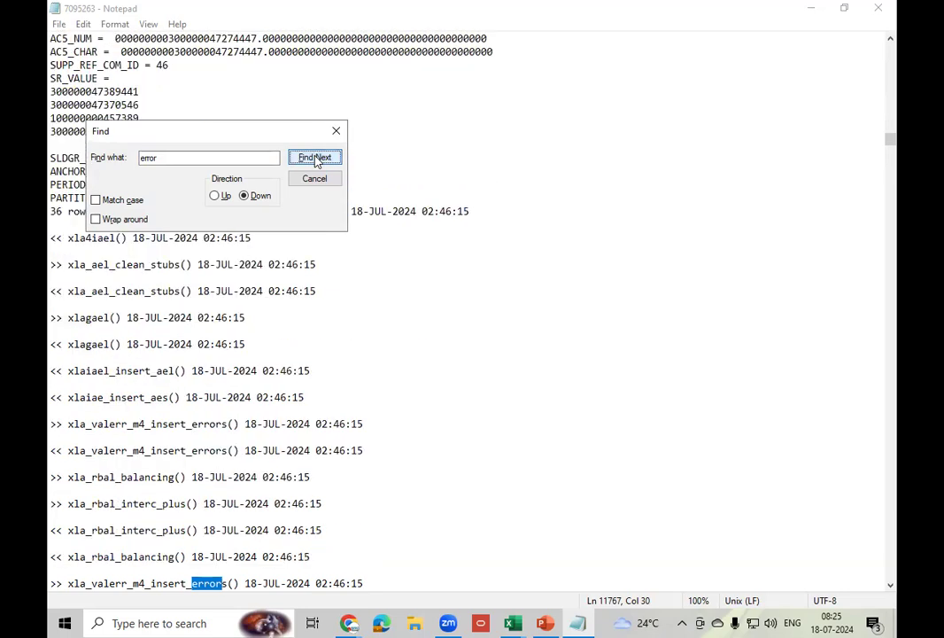
left_click(316, 159)
left_click(317, 160)
left_click(316, 160)
left_click(316, 160)
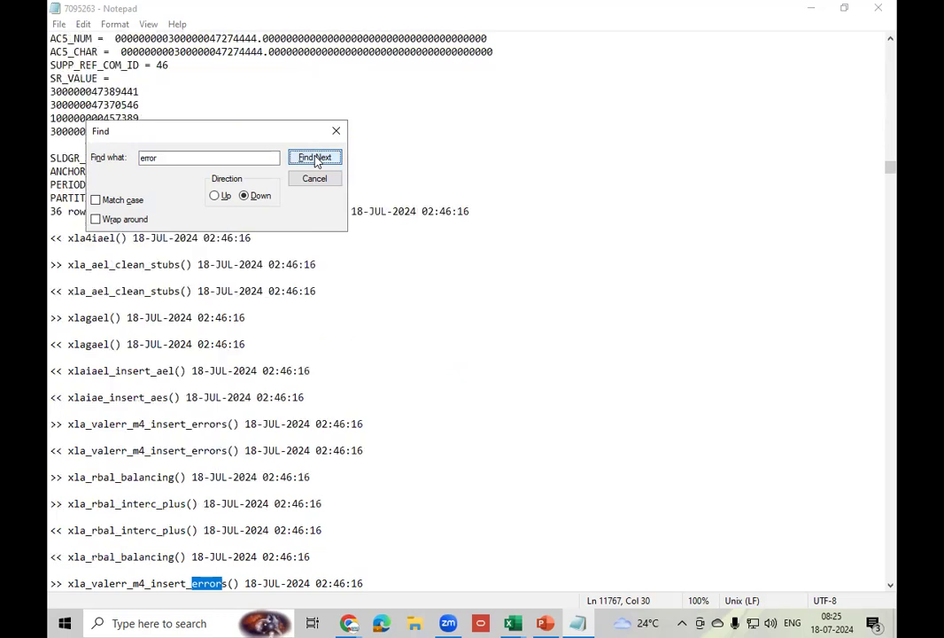
left_click(316, 160)
left_click(316, 160)
left_click(316, 160)
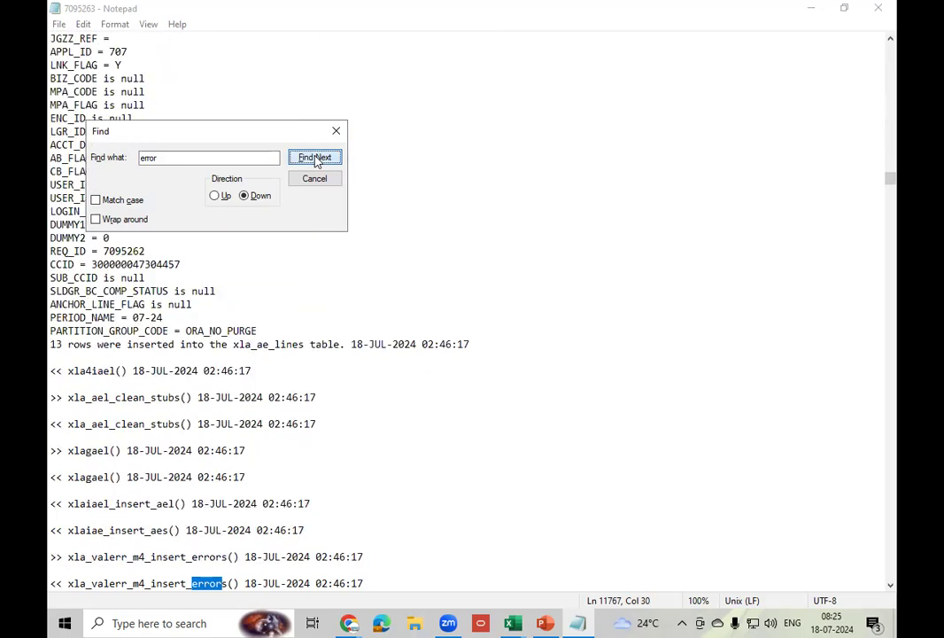
left_click(317, 160)
left_click(317, 160)
left_click(316, 159)
left_click(317, 160)
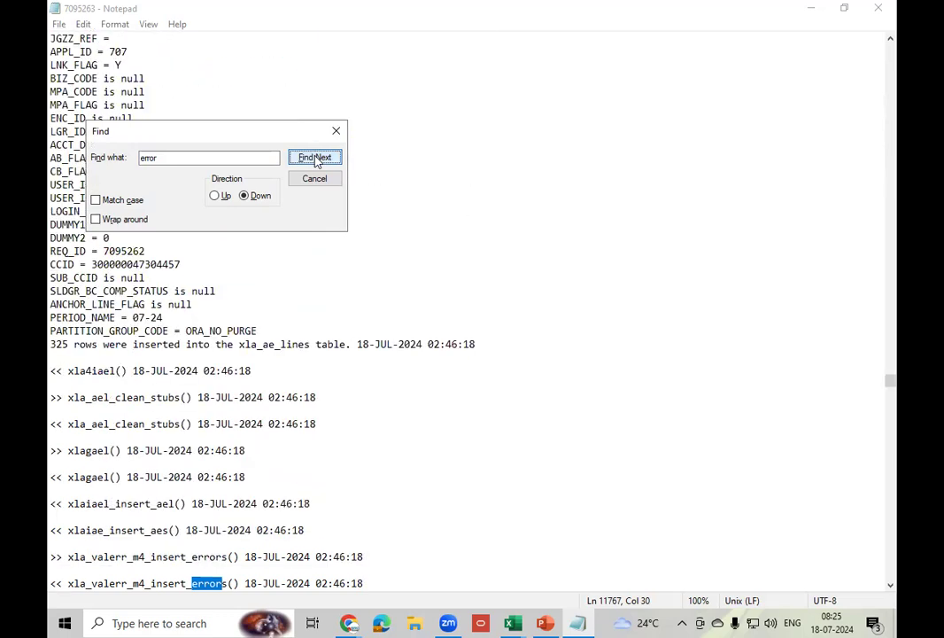
left_click(316, 159)
left_click(316, 159)
left_click(317, 160)
left_click(316, 159)
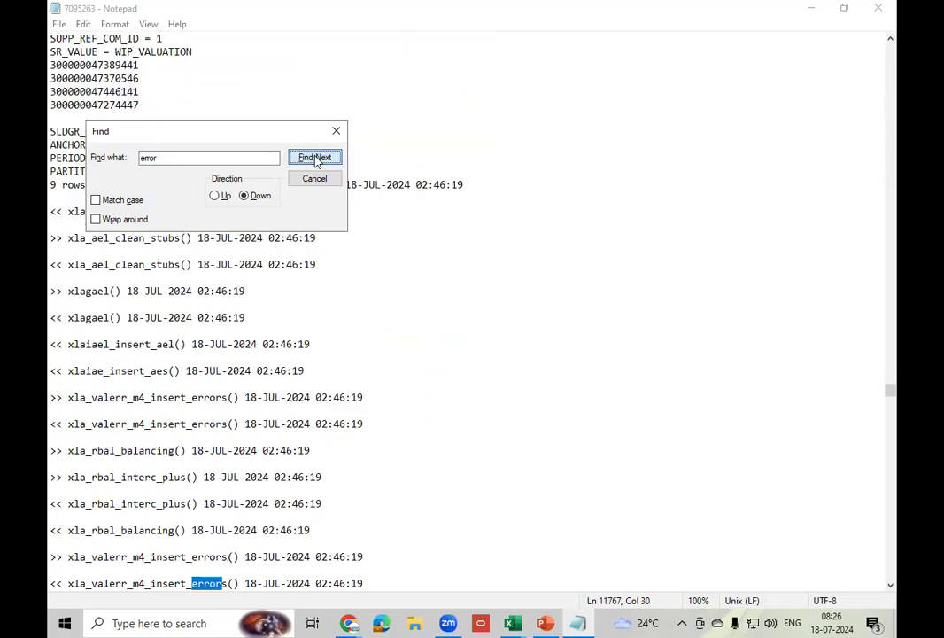
left_click(316, 160)
left_click(316, 160)
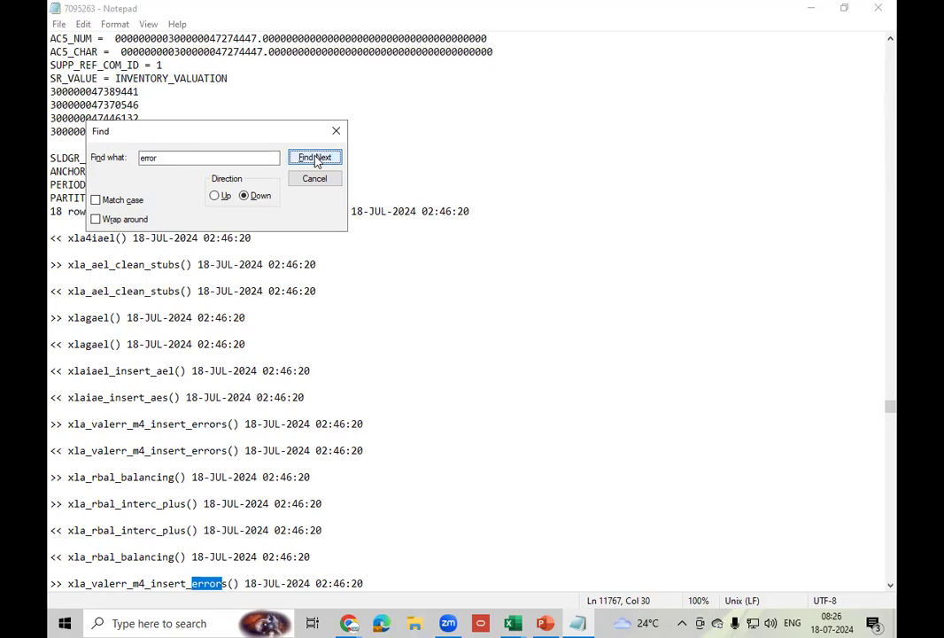
left_click(316, 159)
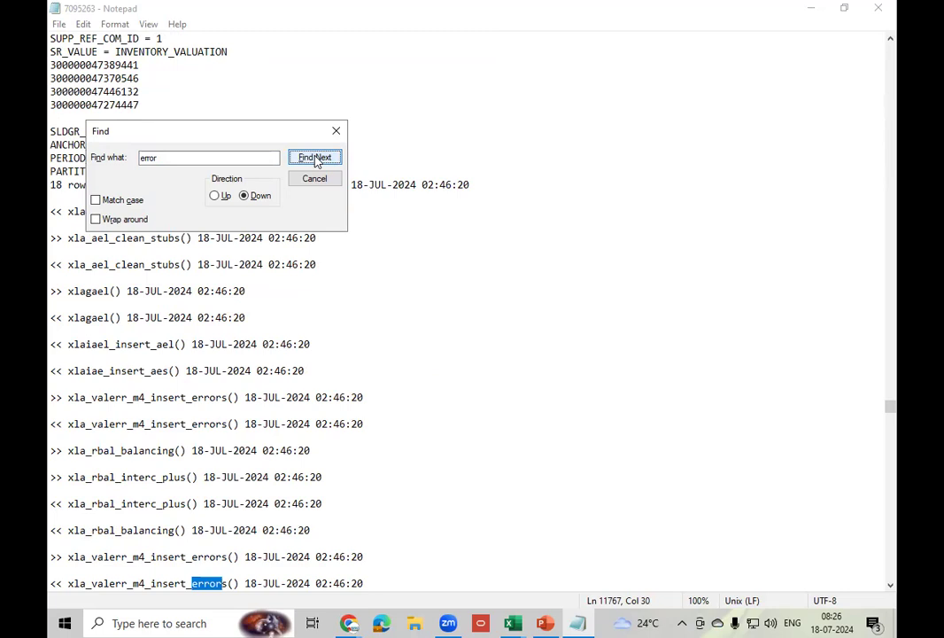
left_click(316, 160)
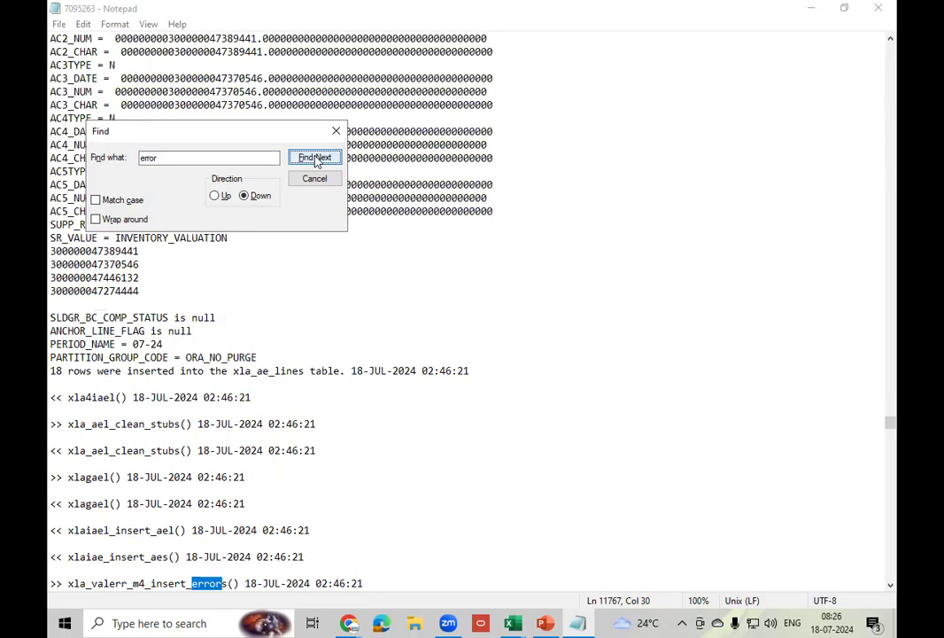
left_click(316, 159)
left_click(316, 159)
left_click(316, 159)
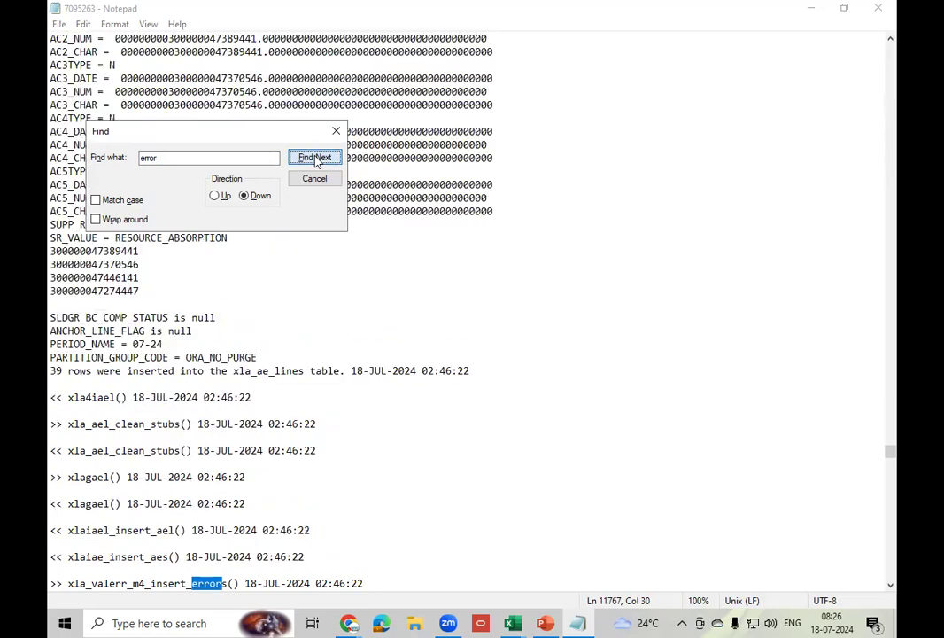
left_click(316, 159)
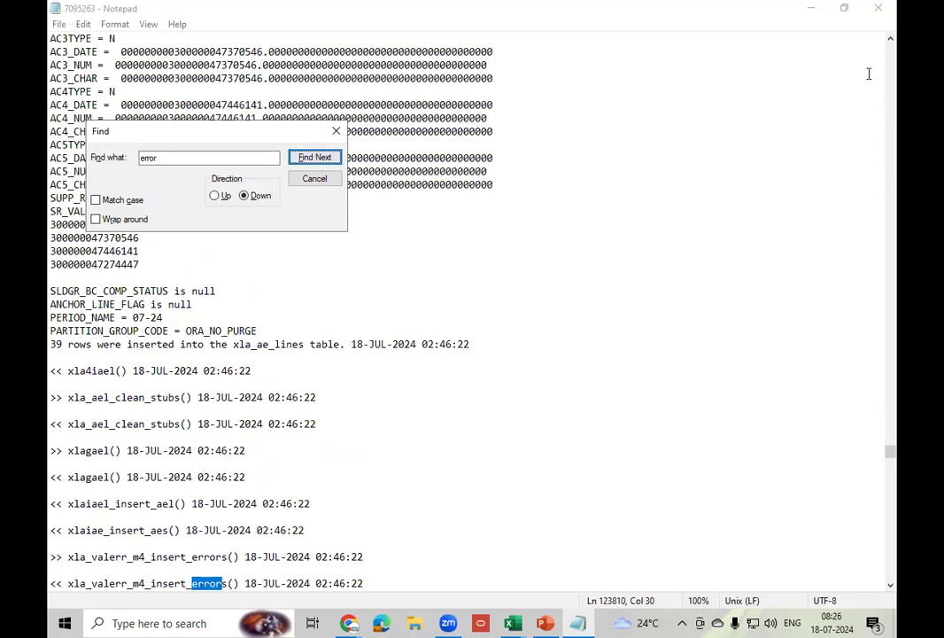
left_click(877, 9)
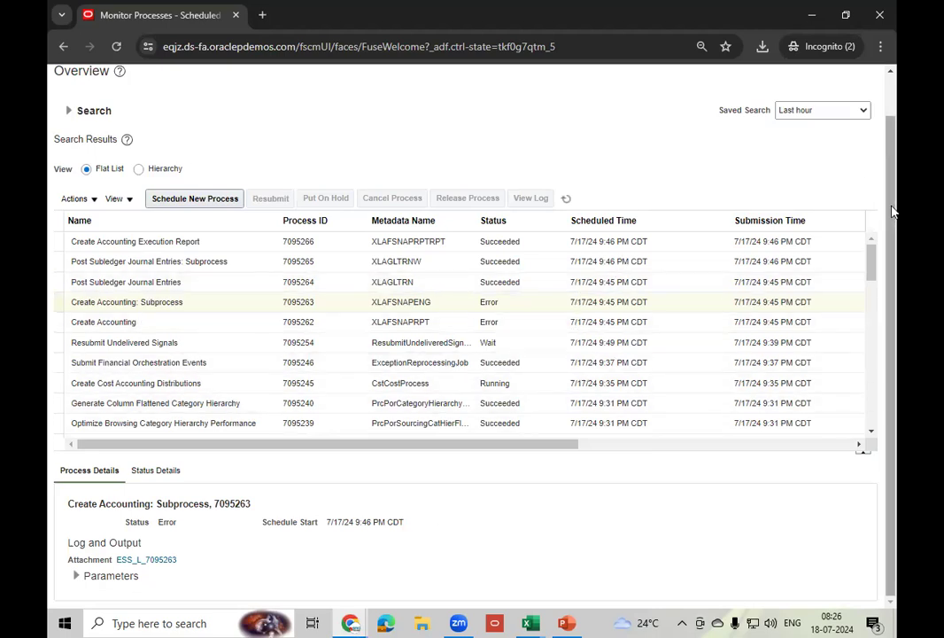
- Return to the home page, reopen Scheduled Processes, and begin a new process schedule
left_click_drag(893, 211, 895, 200)
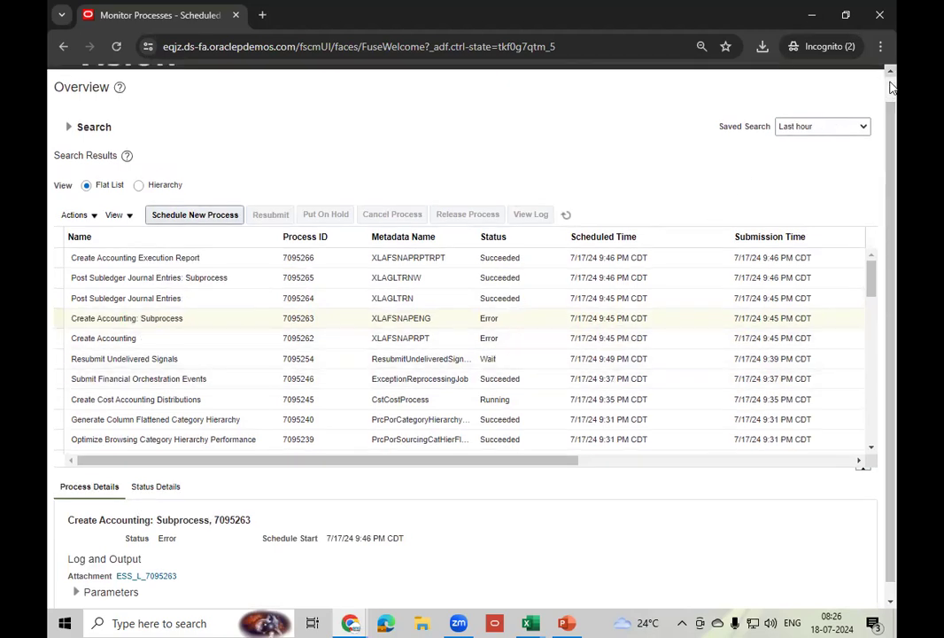
scroll(746, 173, "up", 1)
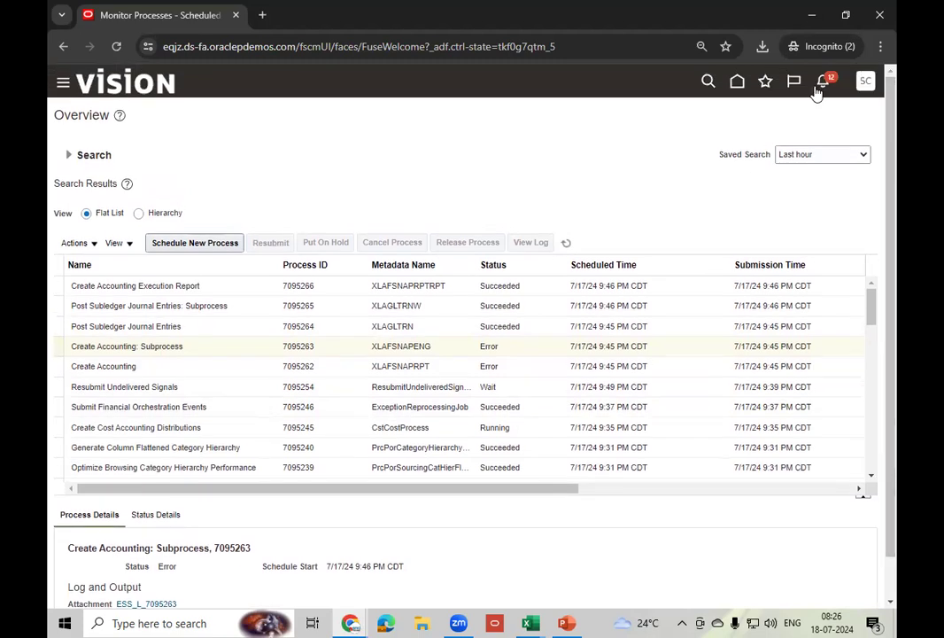
left_click(738, 83)
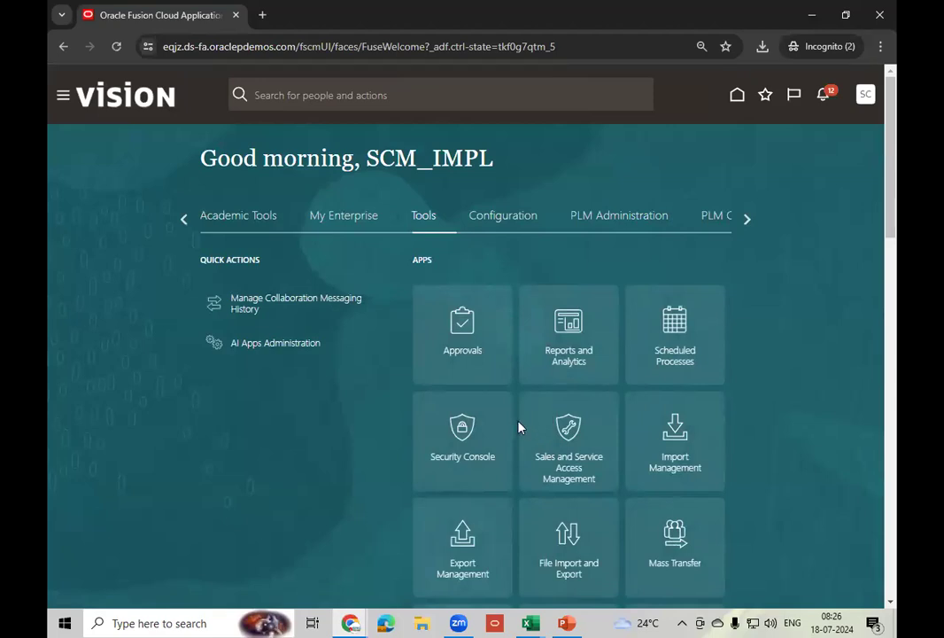
left_click(699, 367)
left_click(201, 247)
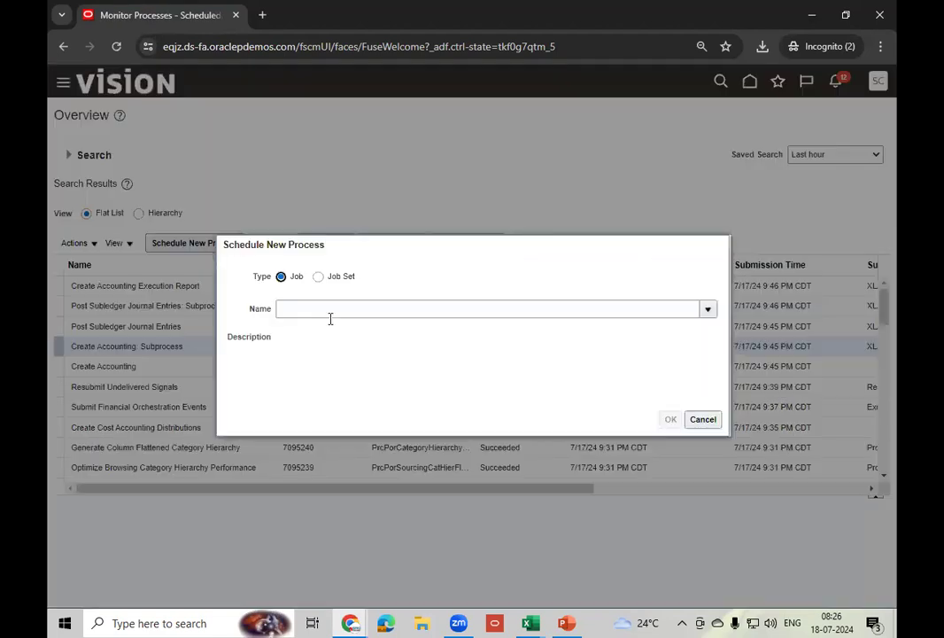
- Search 'Cre%Accou%' and select Create Accounting as the process to schedule
left_click(337, 310)
type("Cre%")
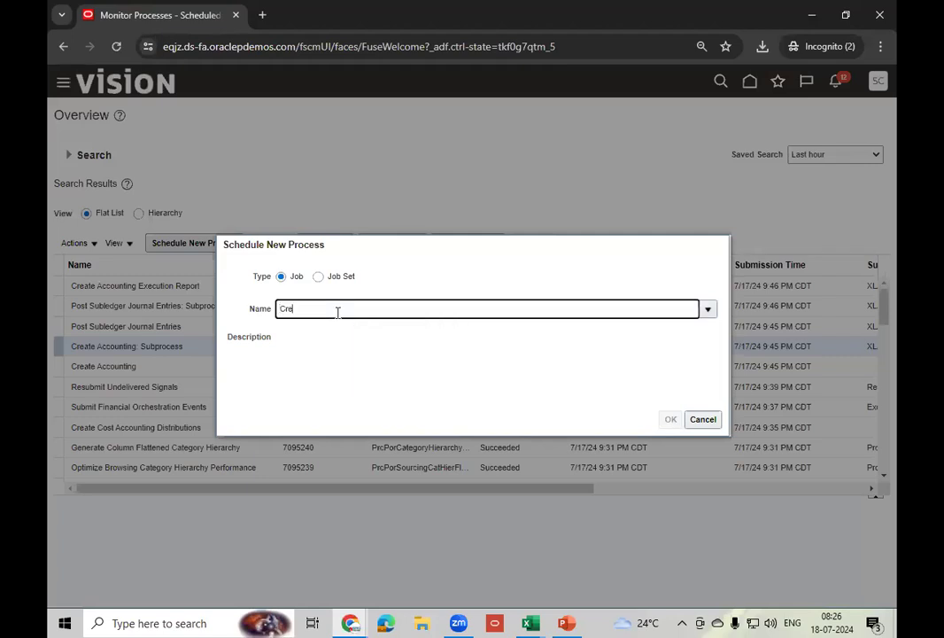
type("Accou%")
key("Tab")
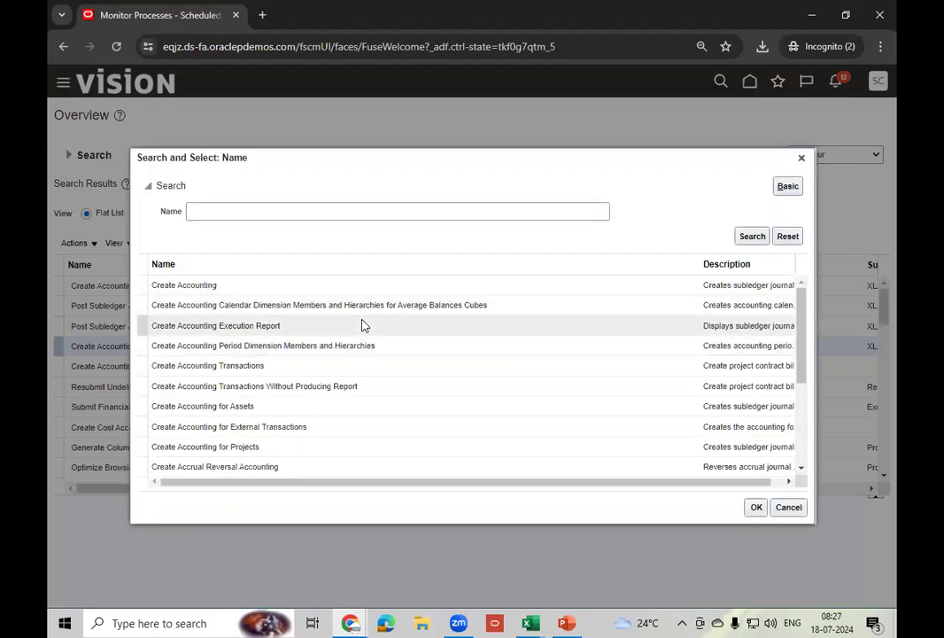
left_click(240, 286)
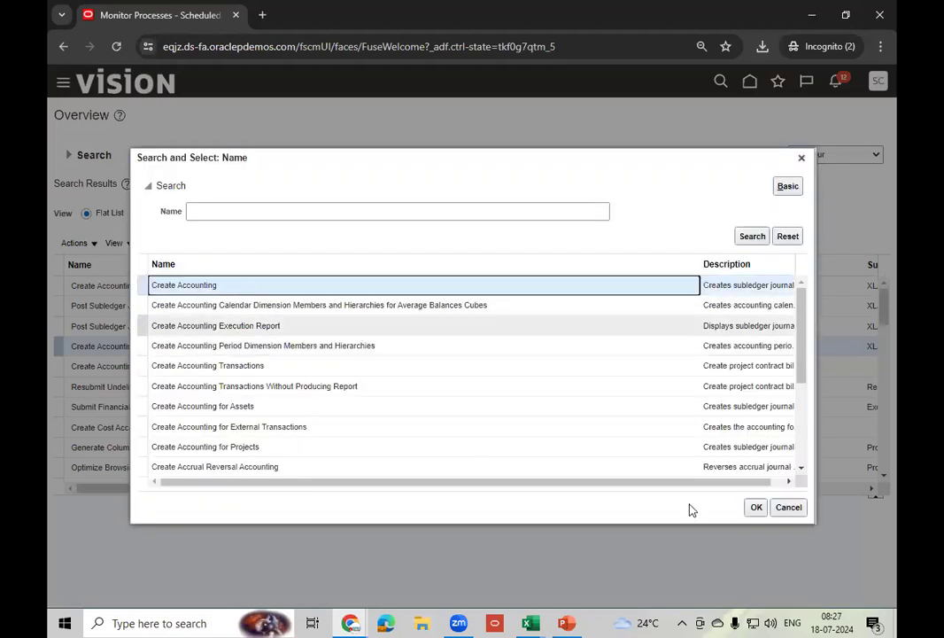
left_click(758, 509)
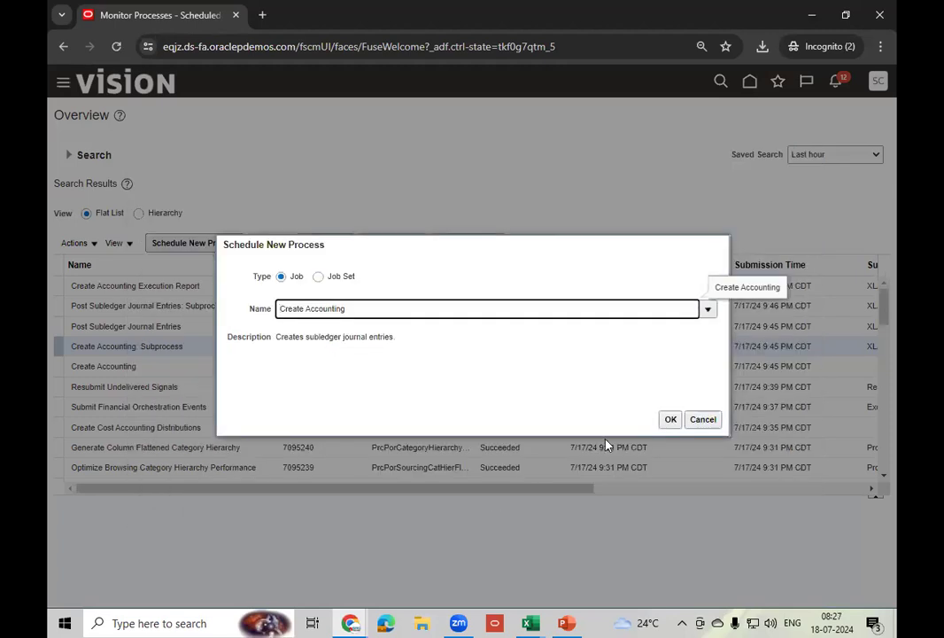
left_click(671, 420)
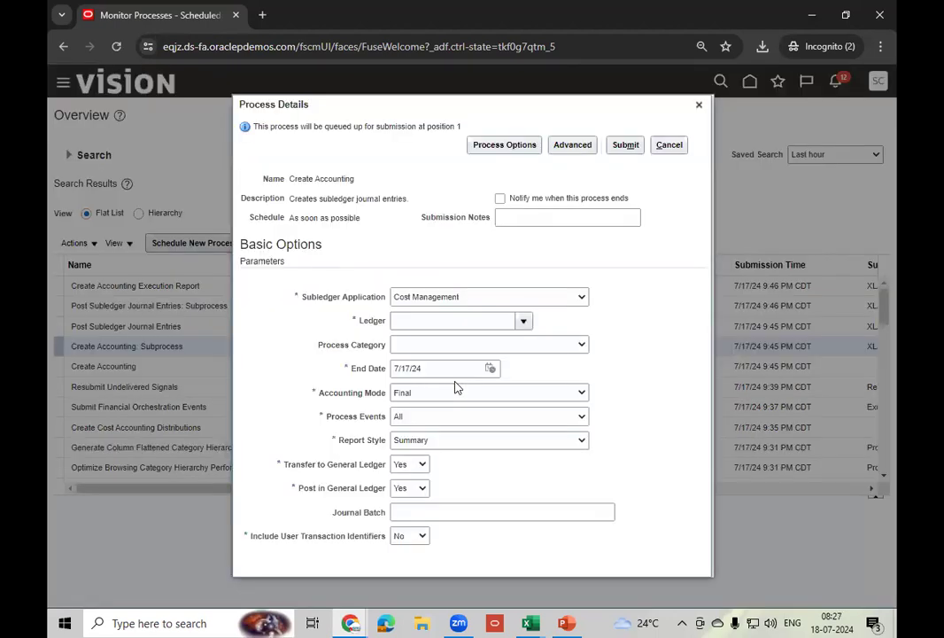
- Submit Create Accounting for Cost Management, US Primary Ledger, end date 7/18/24, Draft mode, Detail report
left_click(499, 297)
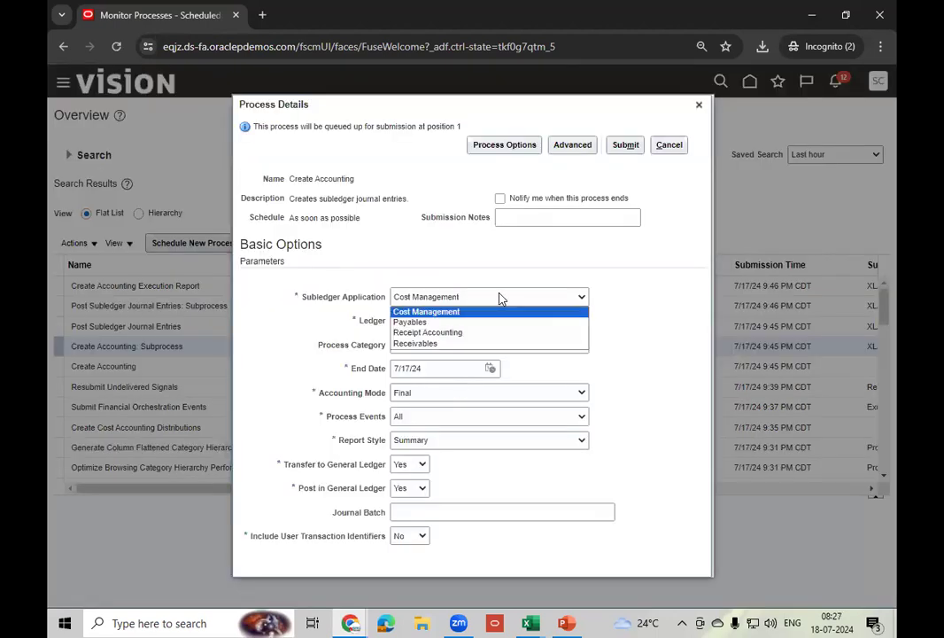
left_click(426, 312)
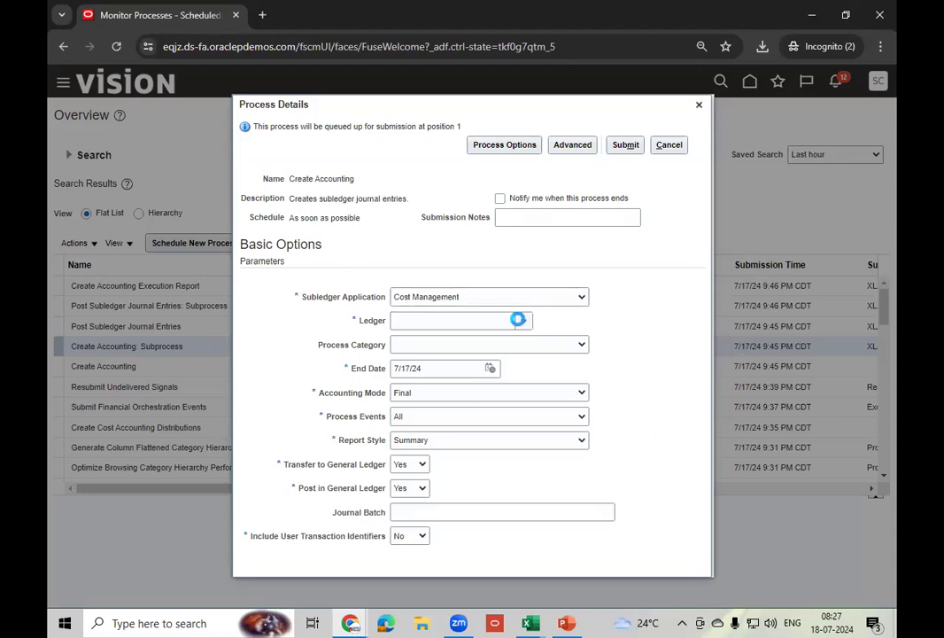
left_click(521, 321)
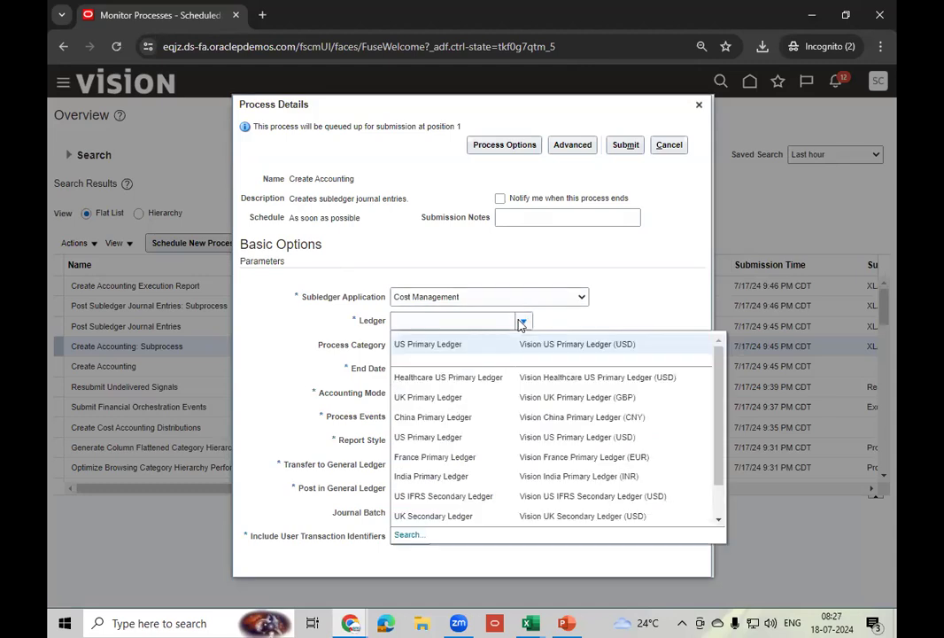
left_click(475, 341)
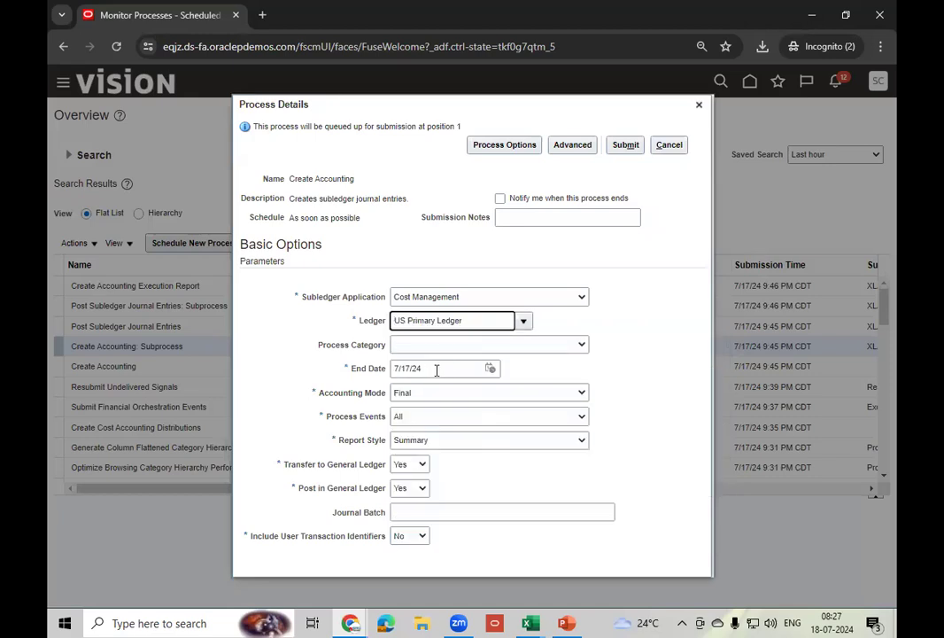
left_click(490, 369)
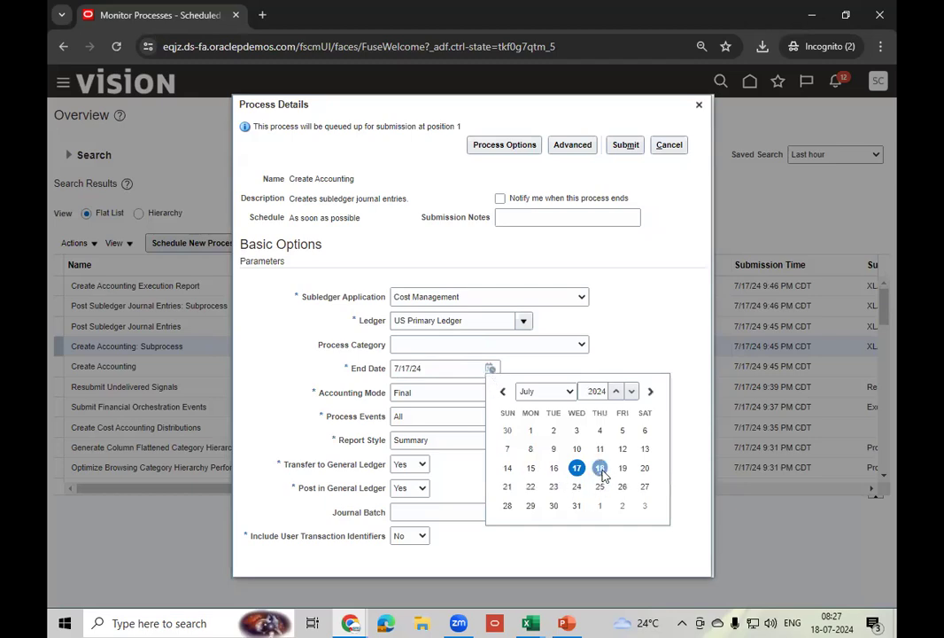
left_click(599, 468)
left_click(491, 394)
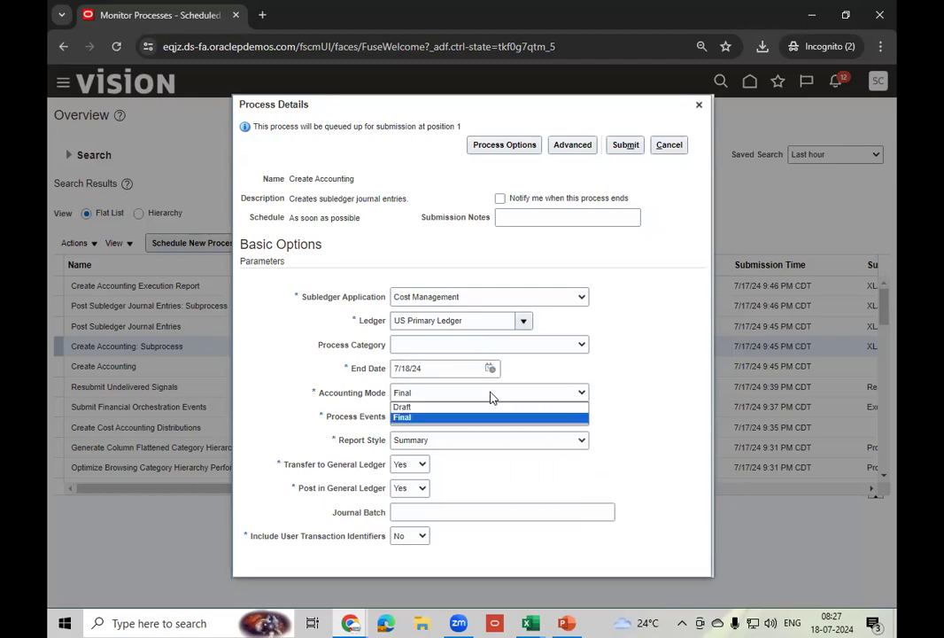
left_click(422, 408)
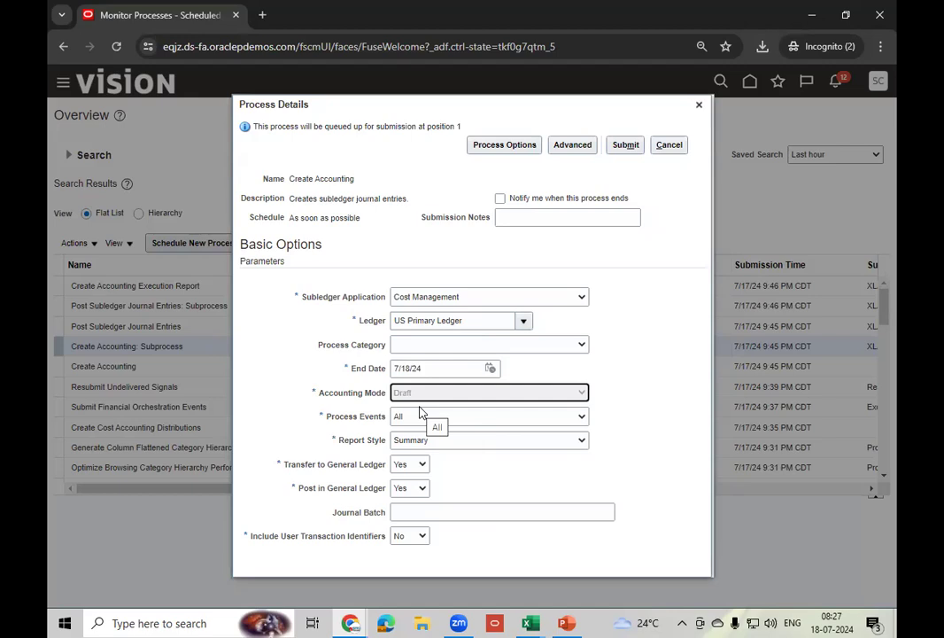
left_click(450, 448)
left_click(453, 451)
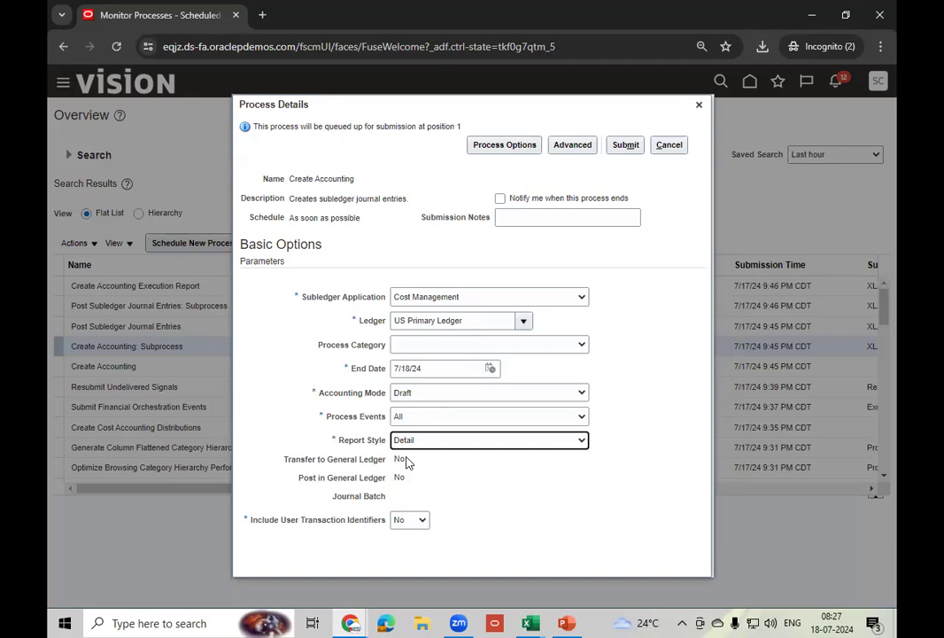
left_click(520, 476)
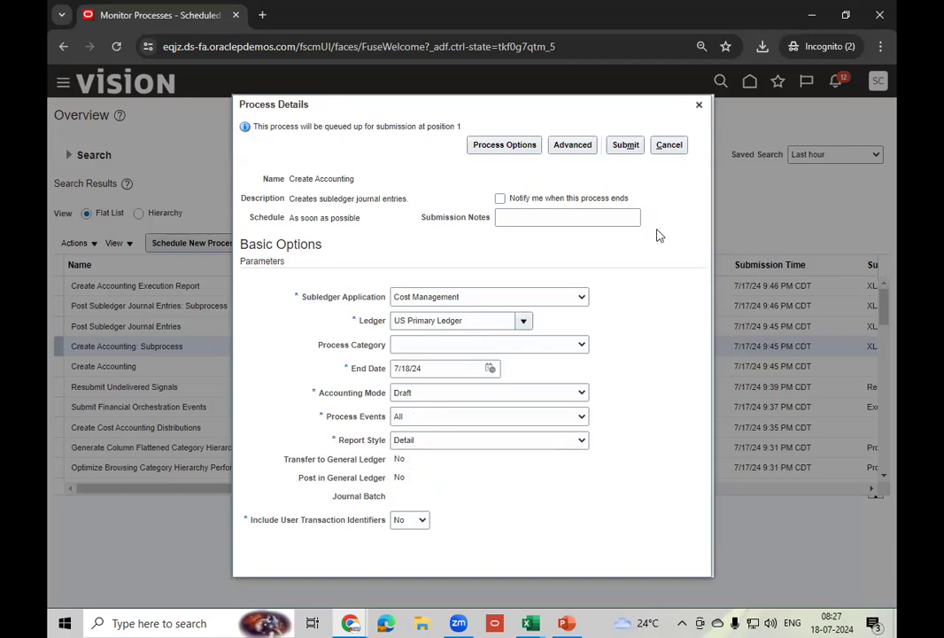
left_click(627, 145)
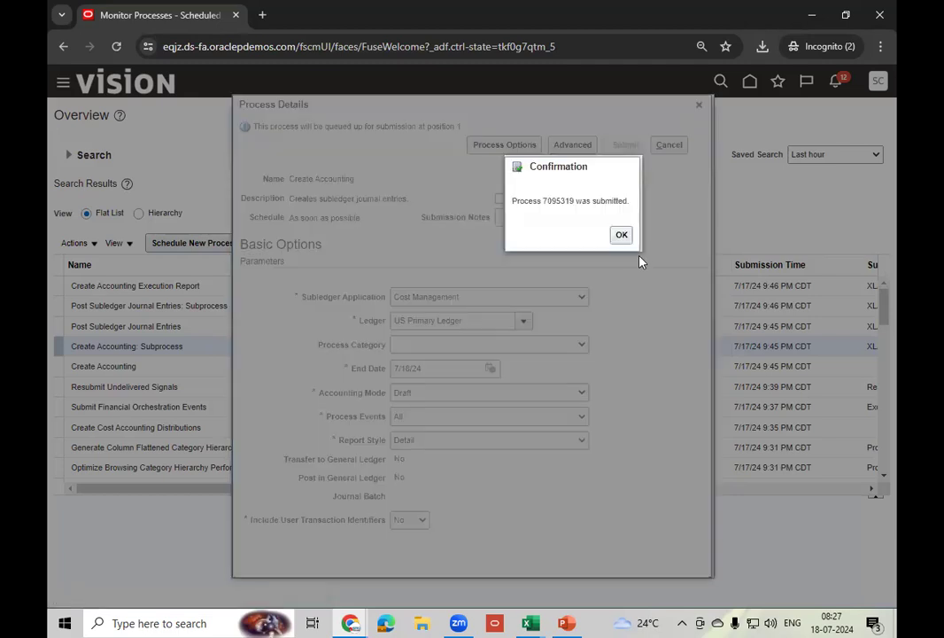
left_click(618, 239)
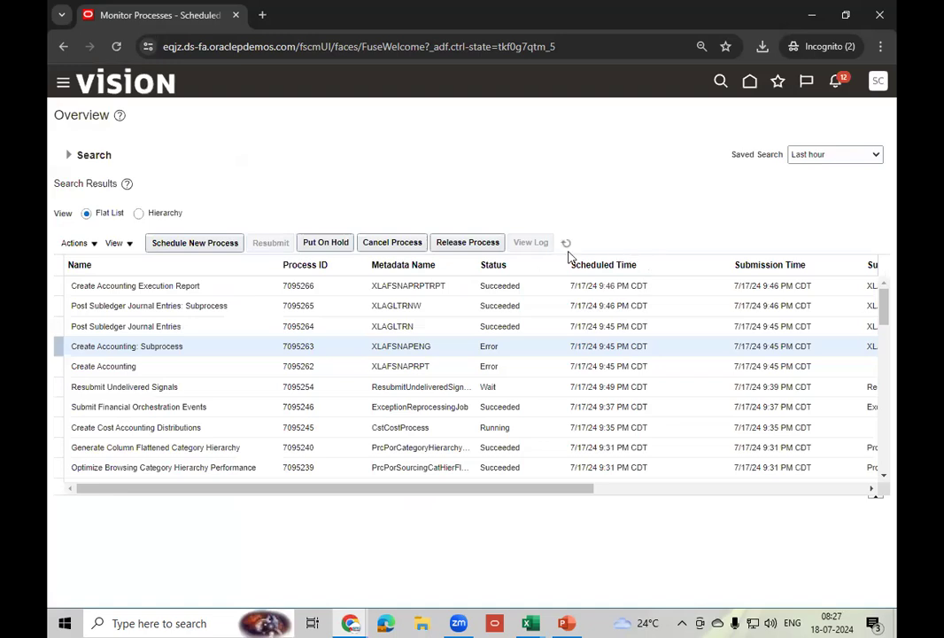
- Refresh the process list until 7095319 and 7095320 show Error and report 7095321 Succeeded
left_click(568, 245)
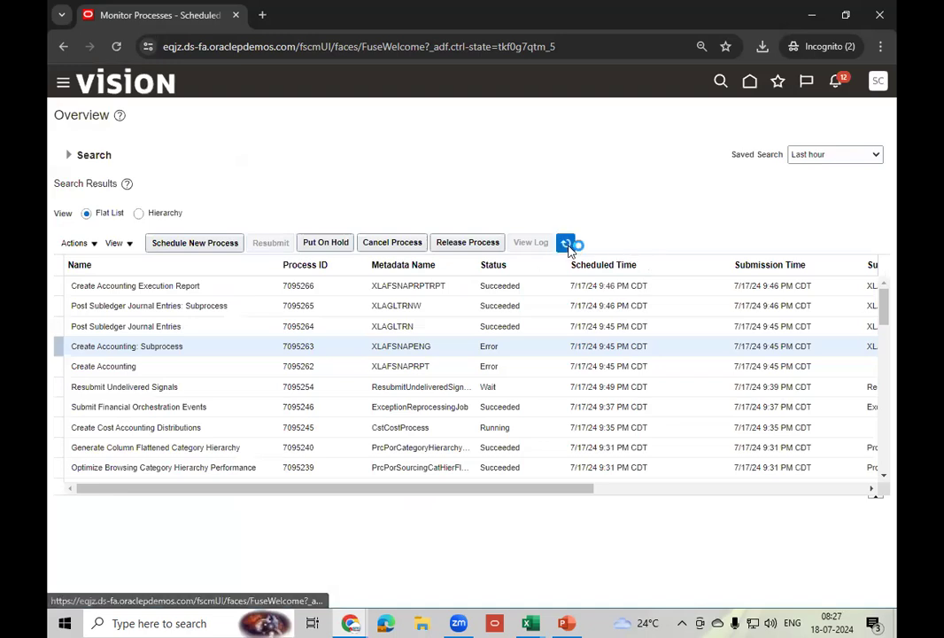
left_click(568, 245)
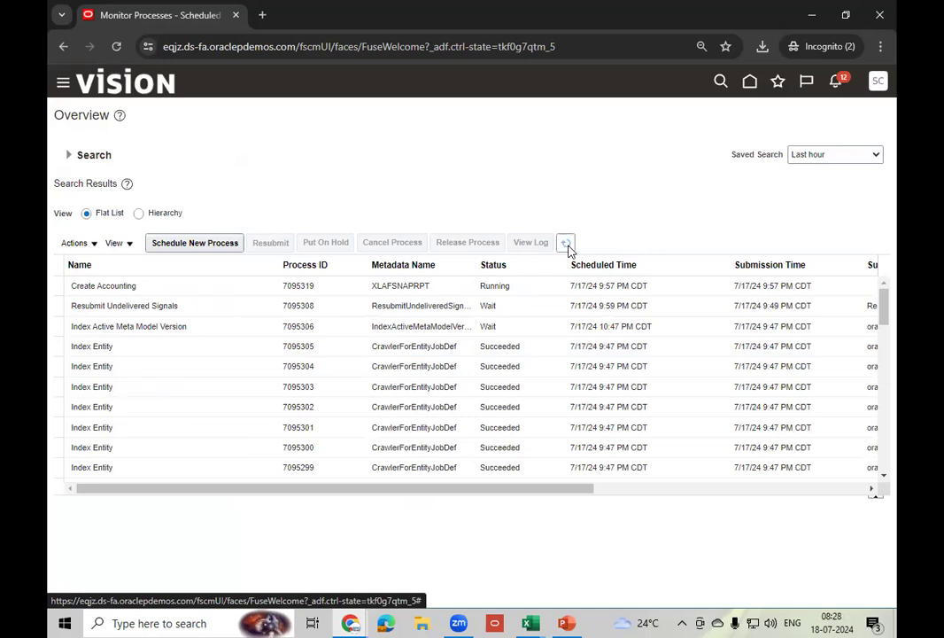
left_click(566, 244)
left_click(567, 245)
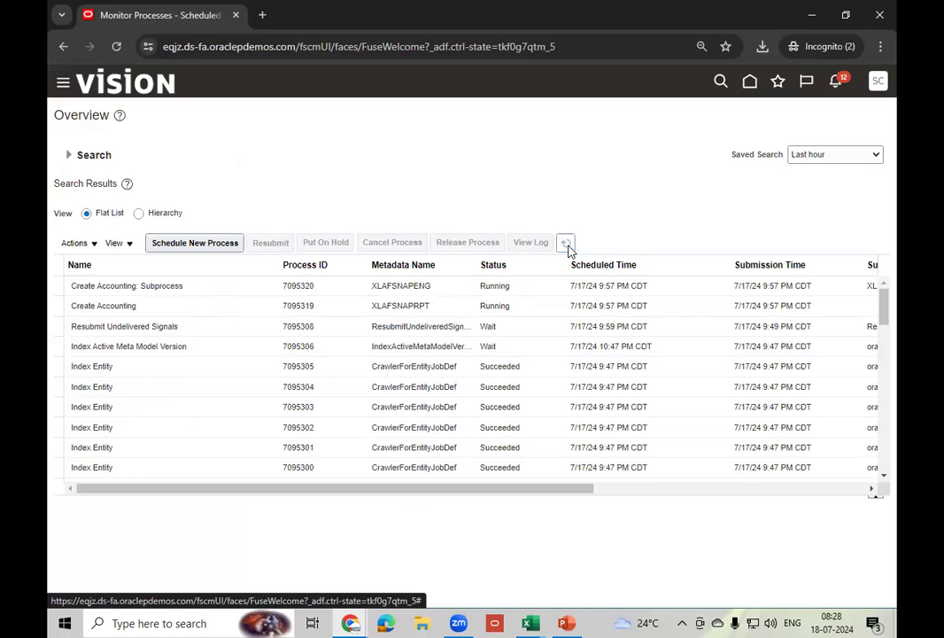
left_click(568, 248)
left_click(568, 248)
left_click(568, 248)
left_click(567, 245)
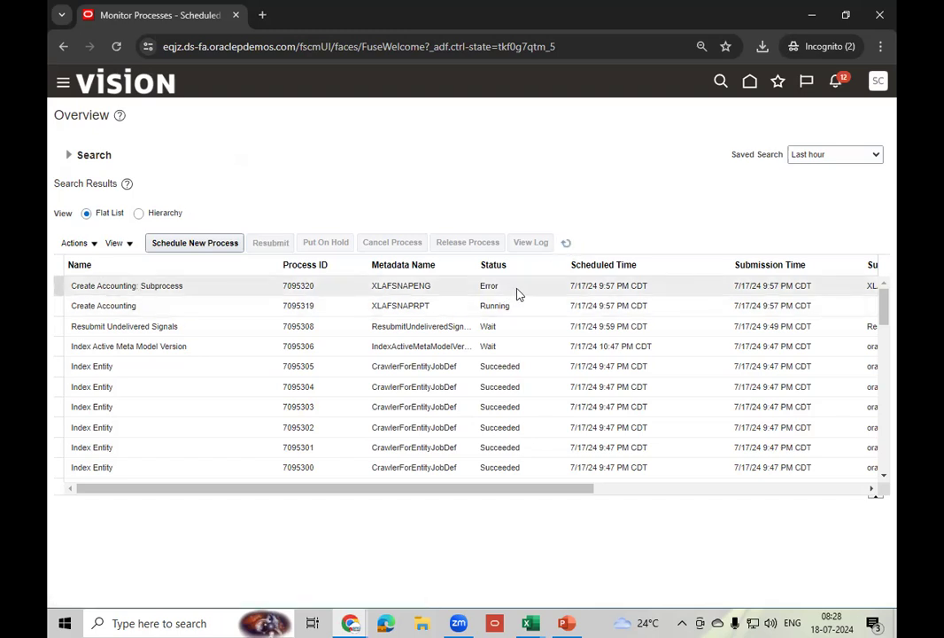
left_click(566, 244)
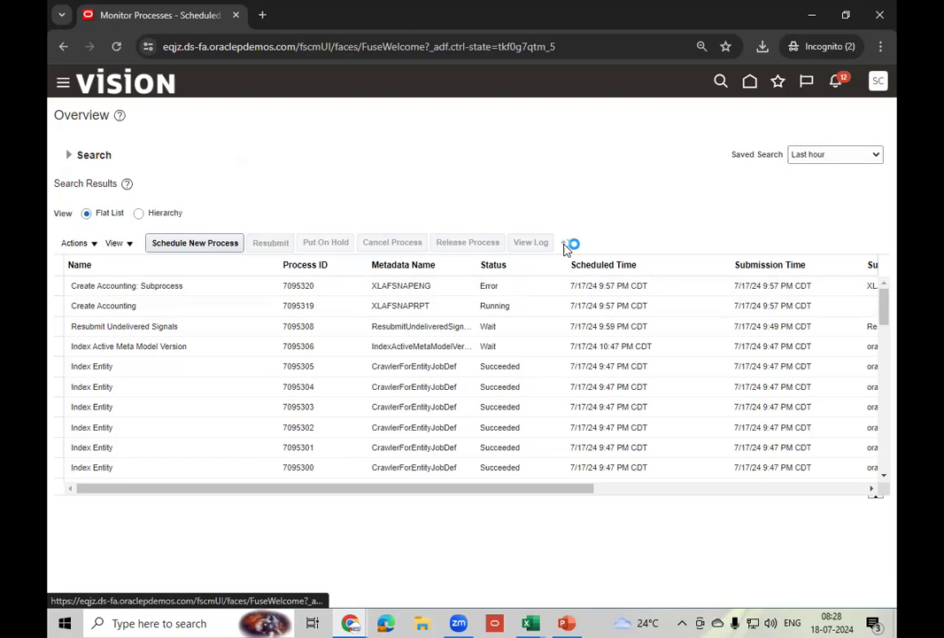
left_click(567, 247)
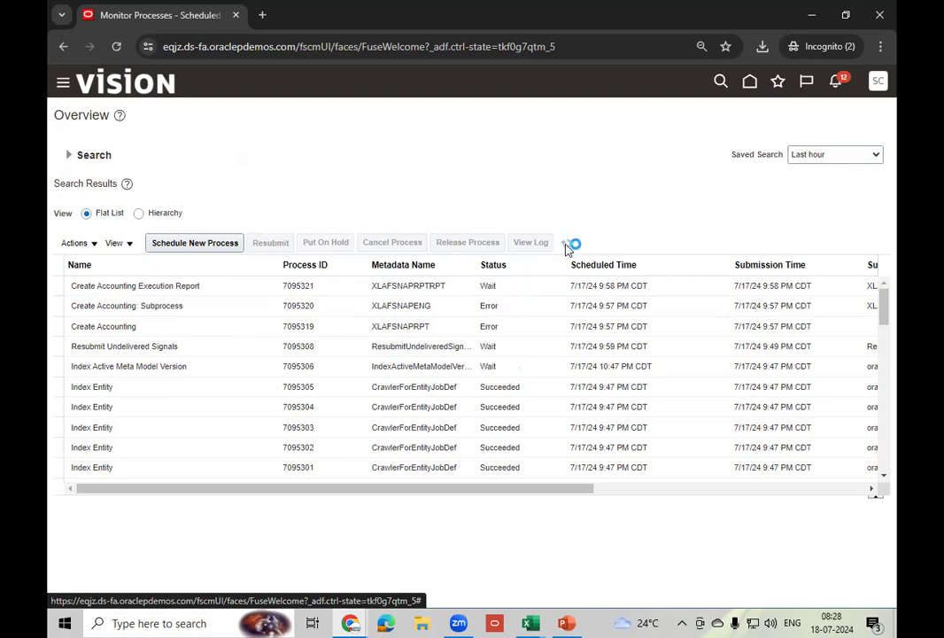
left_click(567, 248)
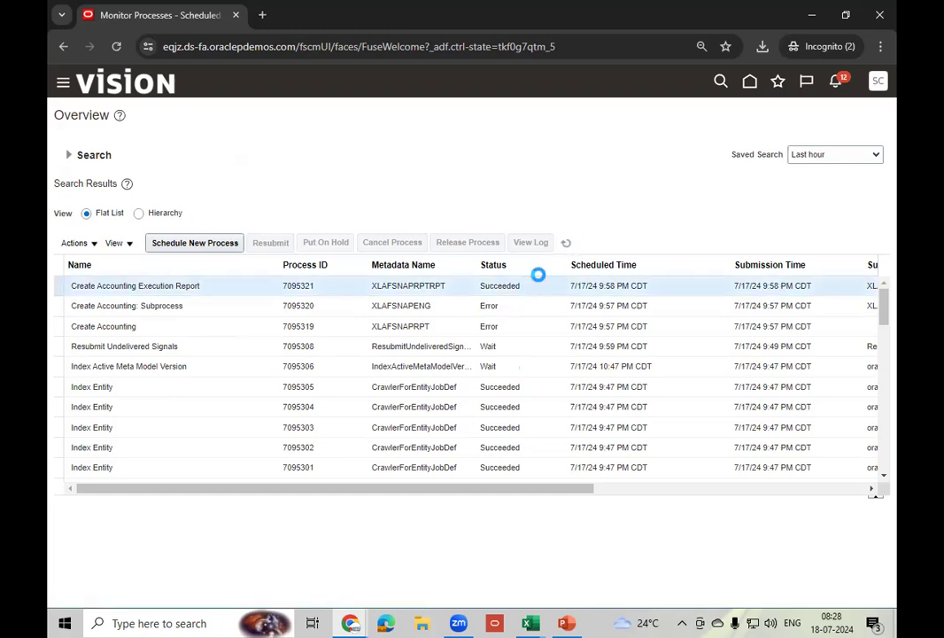
left_click(568, 244)
- Select the Create Accounting Execution Report run and republish its output
left_click(532, 287)
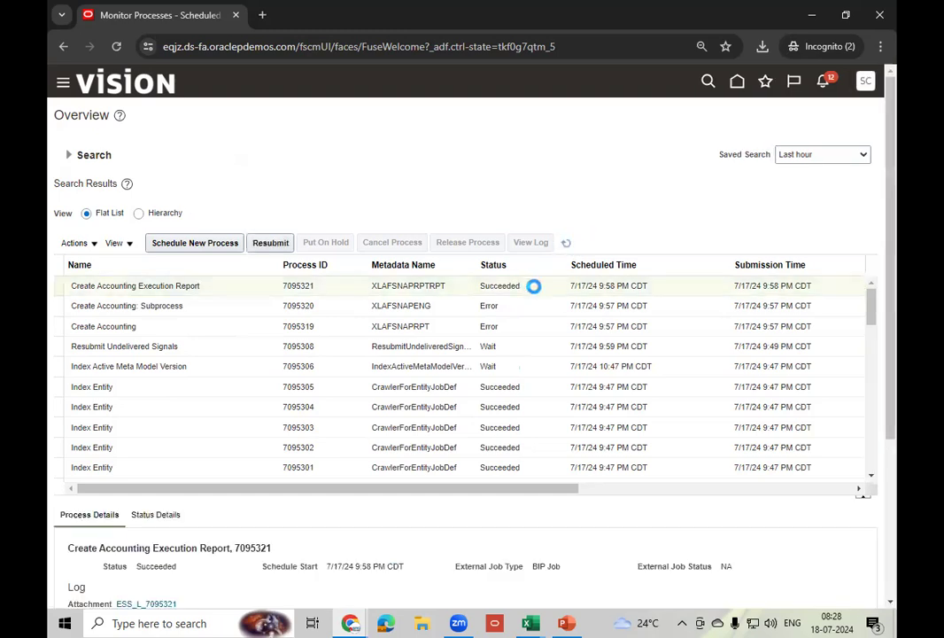
left_click(859, 261)
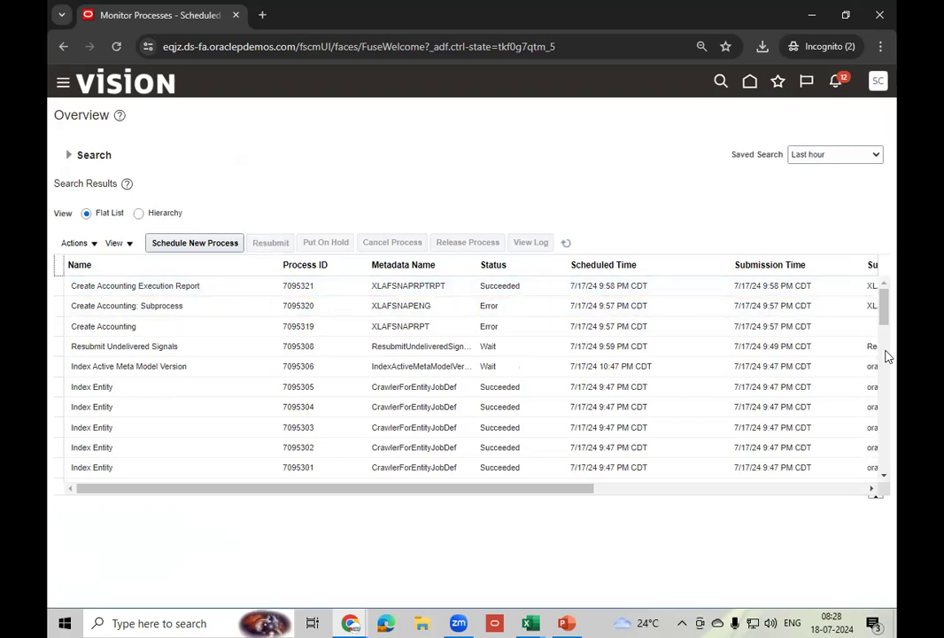
left_click(529, 286)
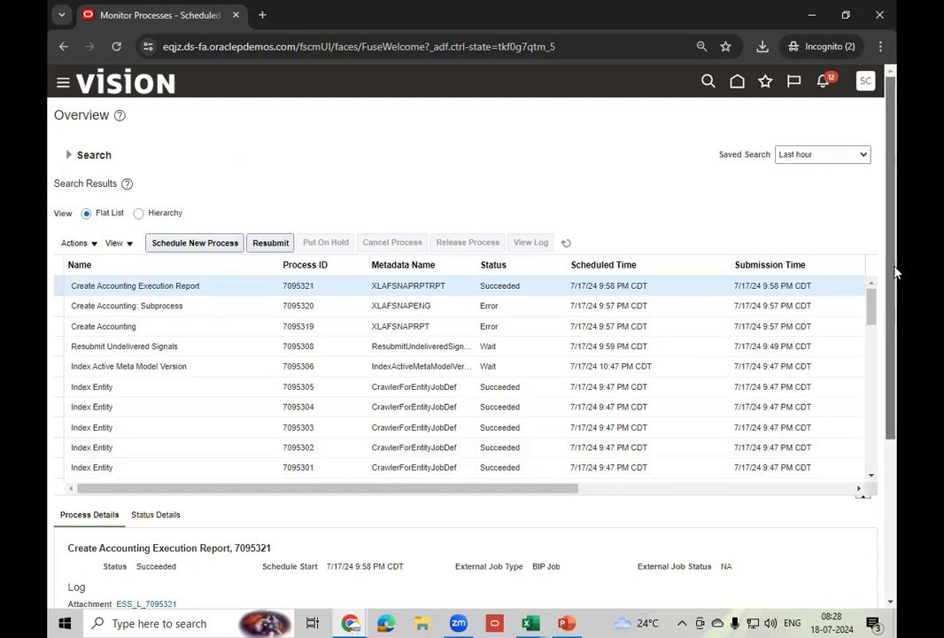
scroll(895, 268, "down", 3)
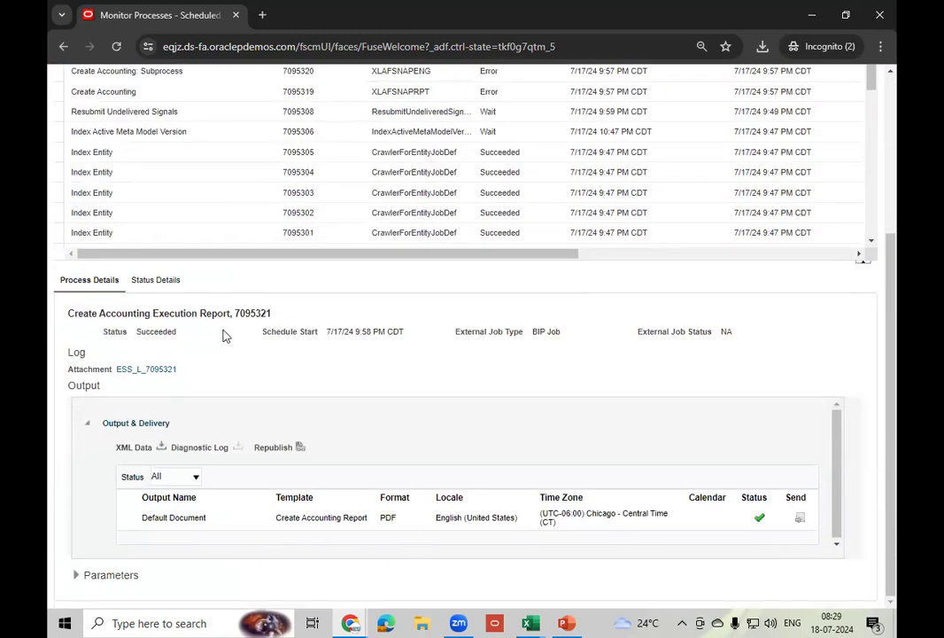
left_click(301, 446)
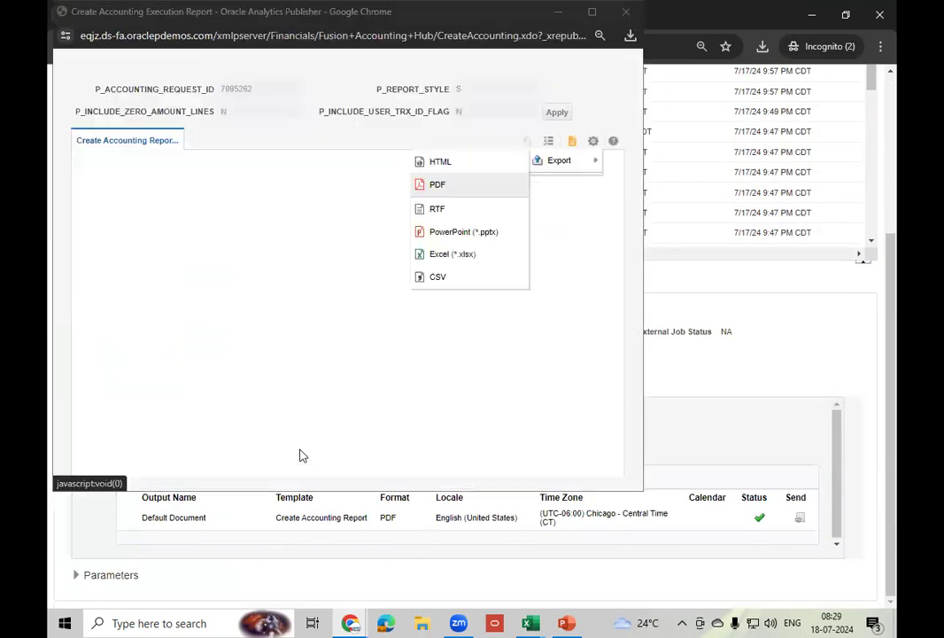
- Export the republished execution report as a PDF and save the file
left_click(593, 141)
mouse_move(560, 169)
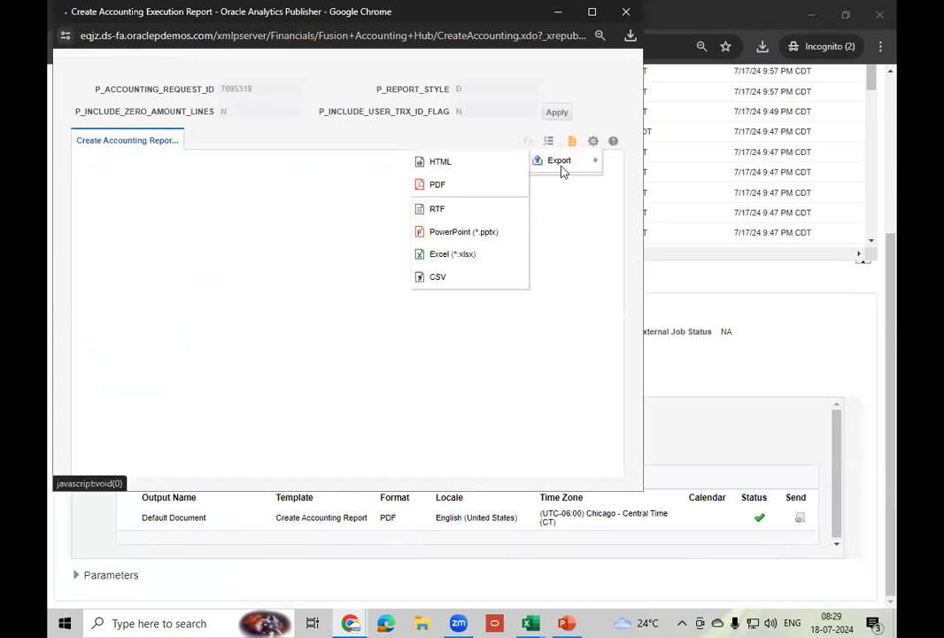
left_click(483, 190)
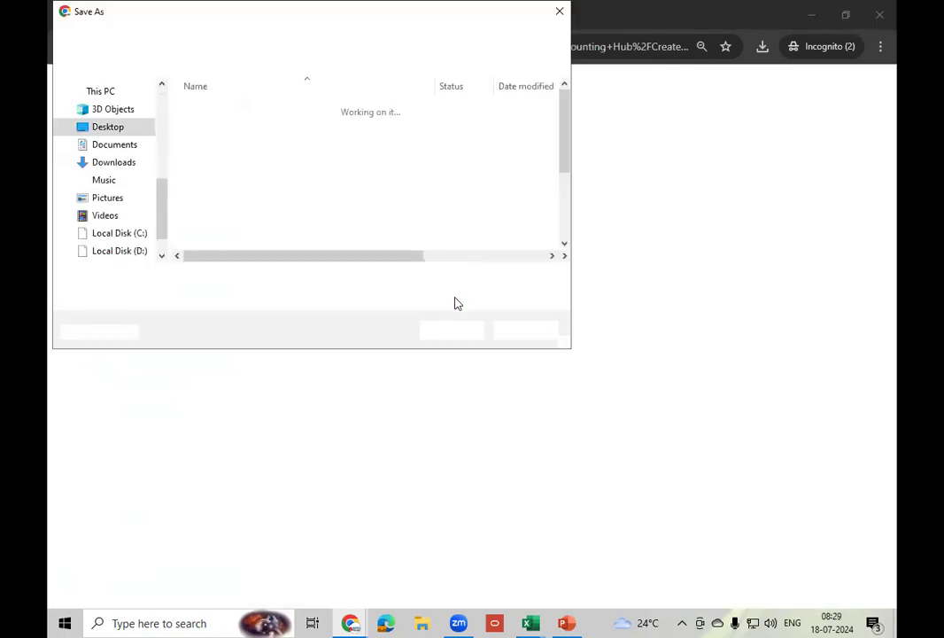
left_click(453, 333)
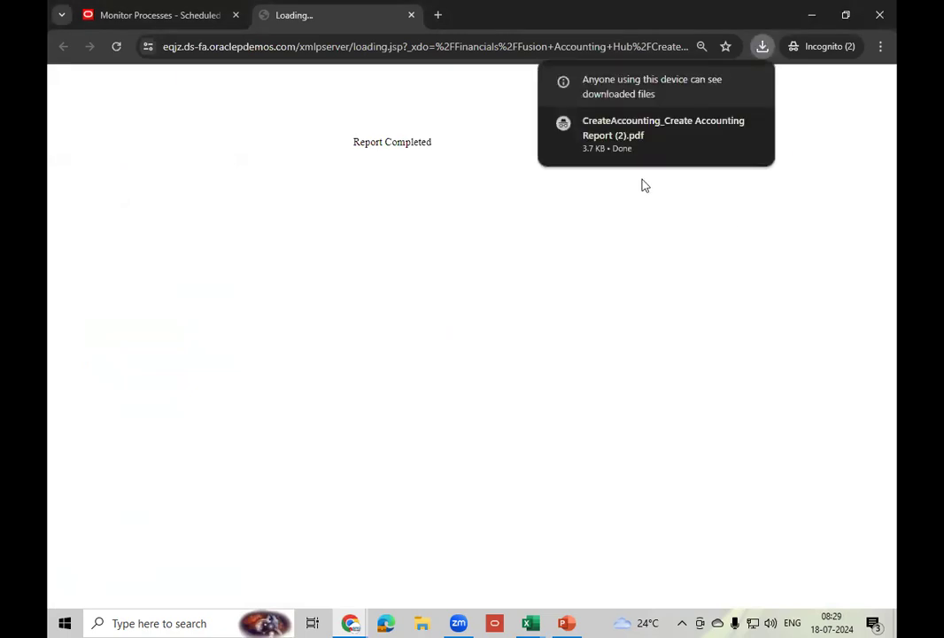
- Open the downloaded execution report PDF and review the End of Report and parameters pages
left_click(635, 140)
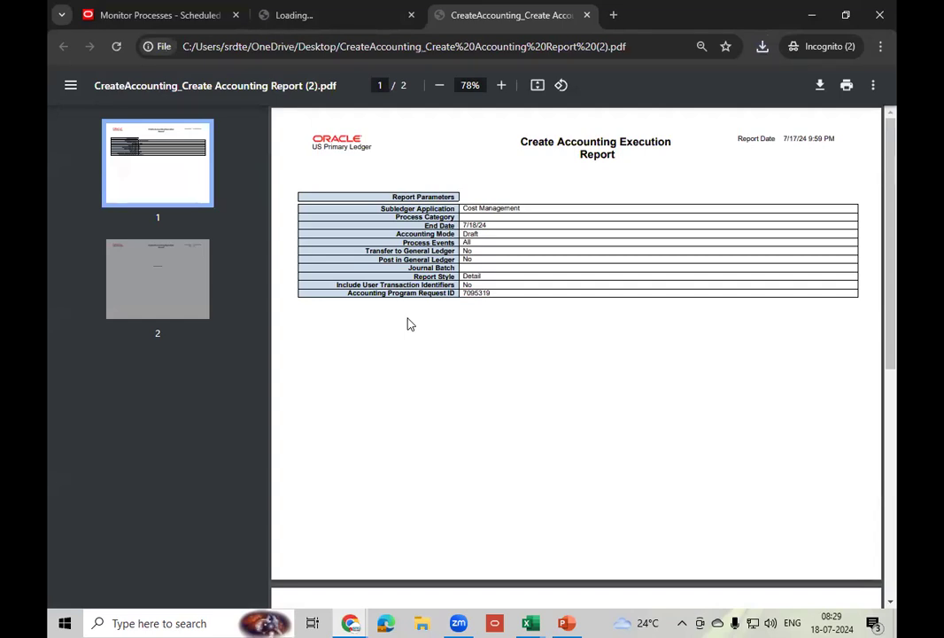
left_click(182, 269)
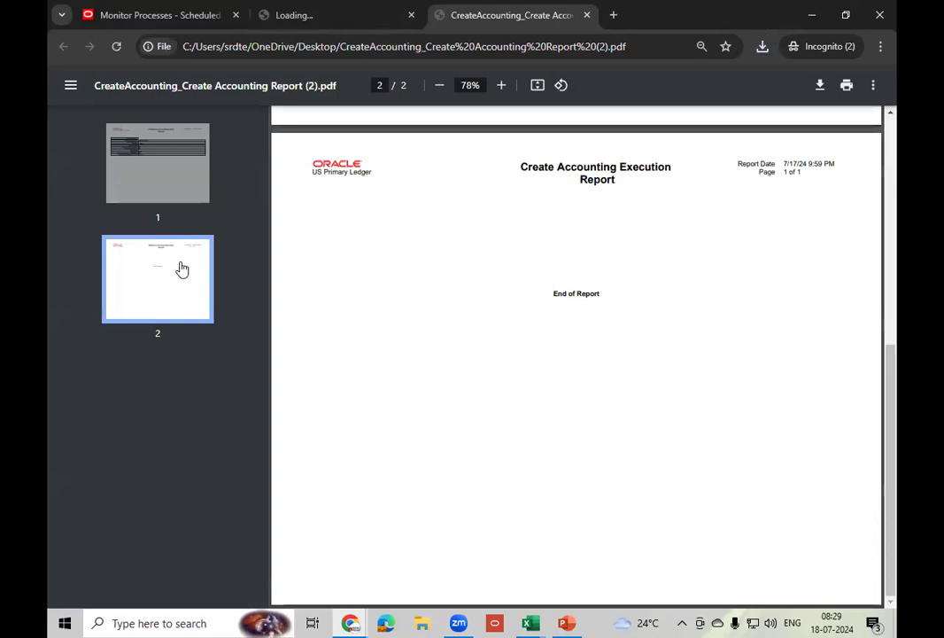
left_click(139, 189)
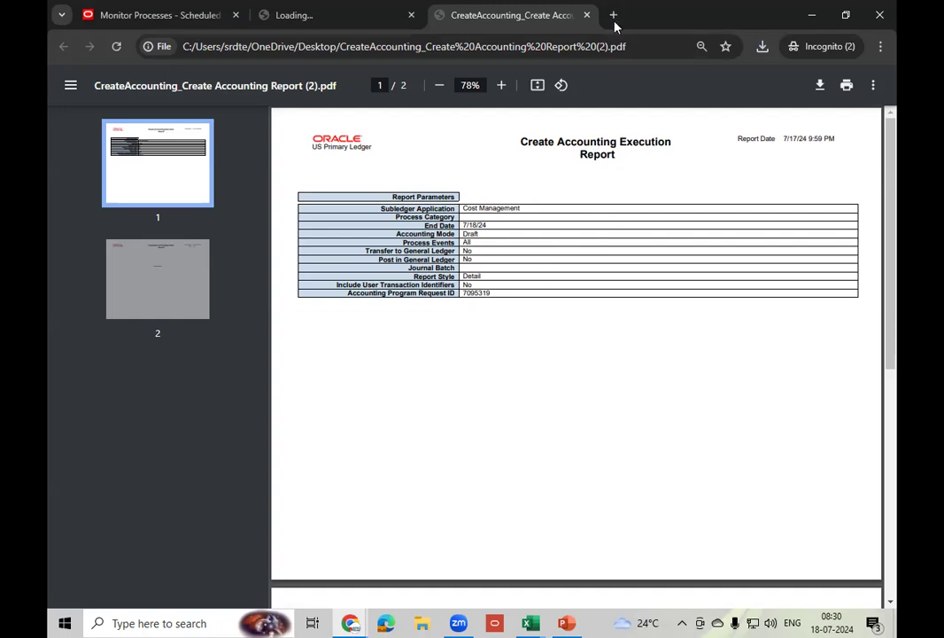
- Close the report PDF and the leftover report loading tab
left_click(586, 18)
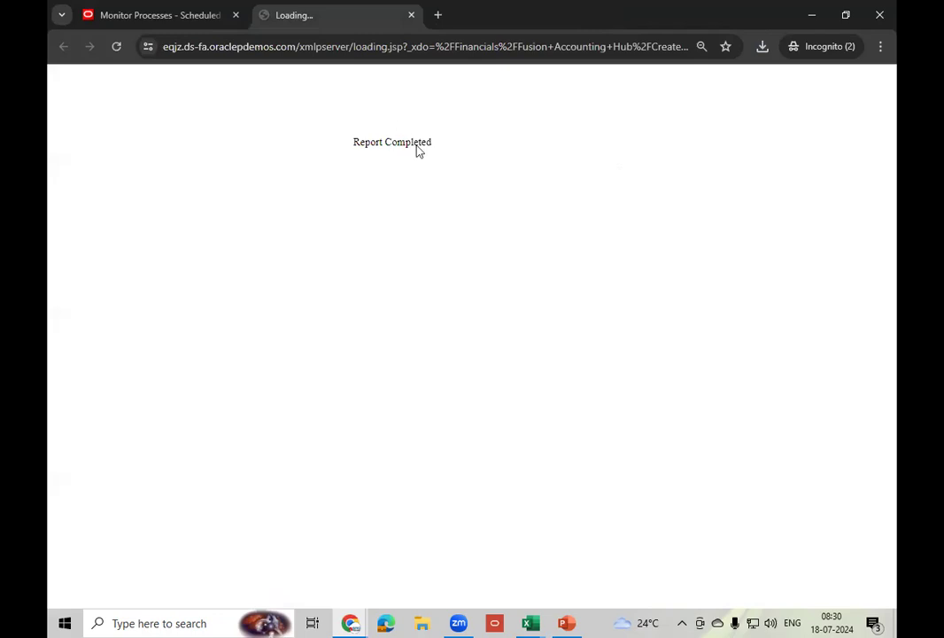
right_click(343, 27)
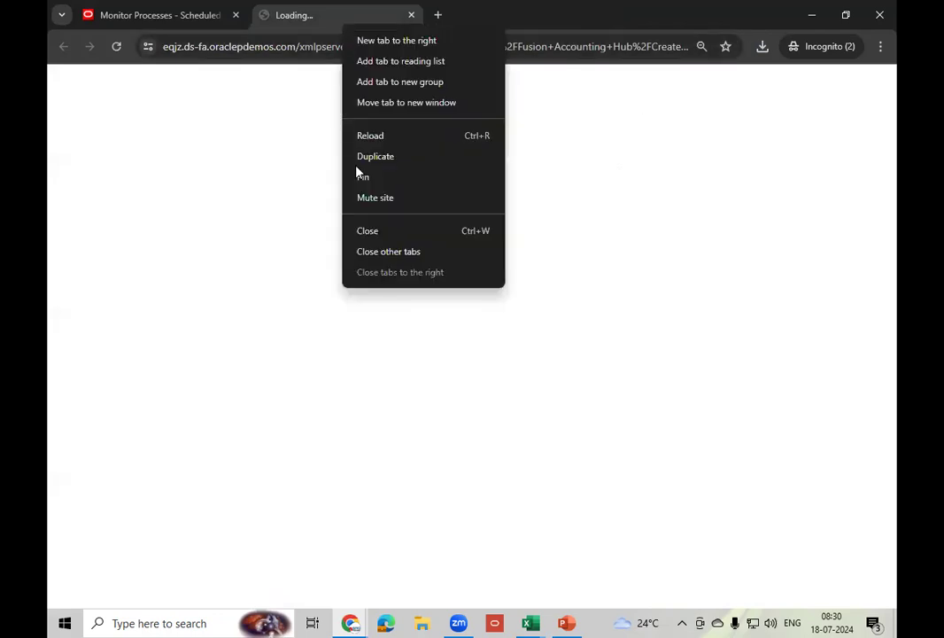
left_click(381, 232)
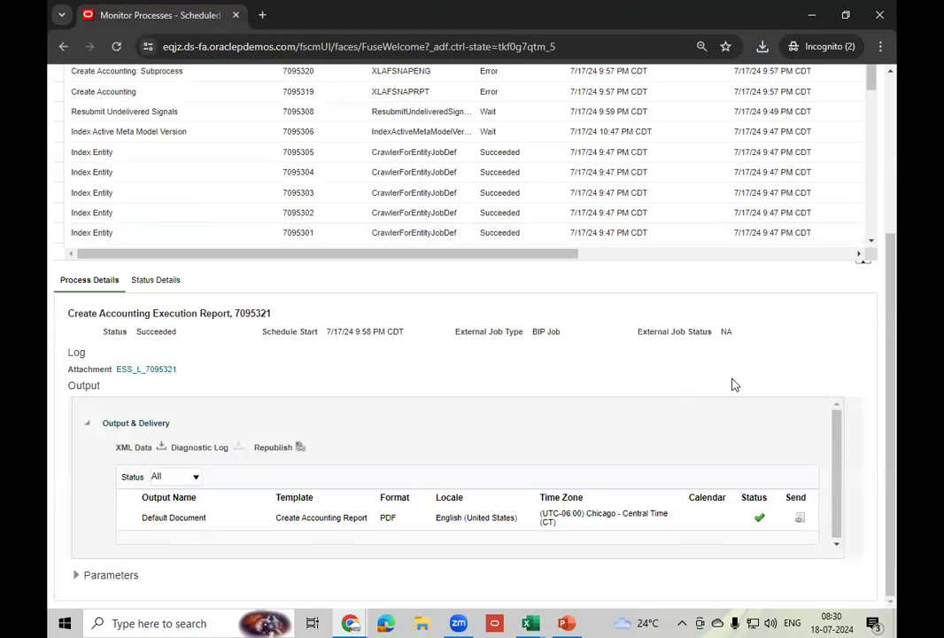
- View details and error completion text of Create Accounting 7095319, then select Index Entity 7095305
scroll(732, 384, "up", 2)
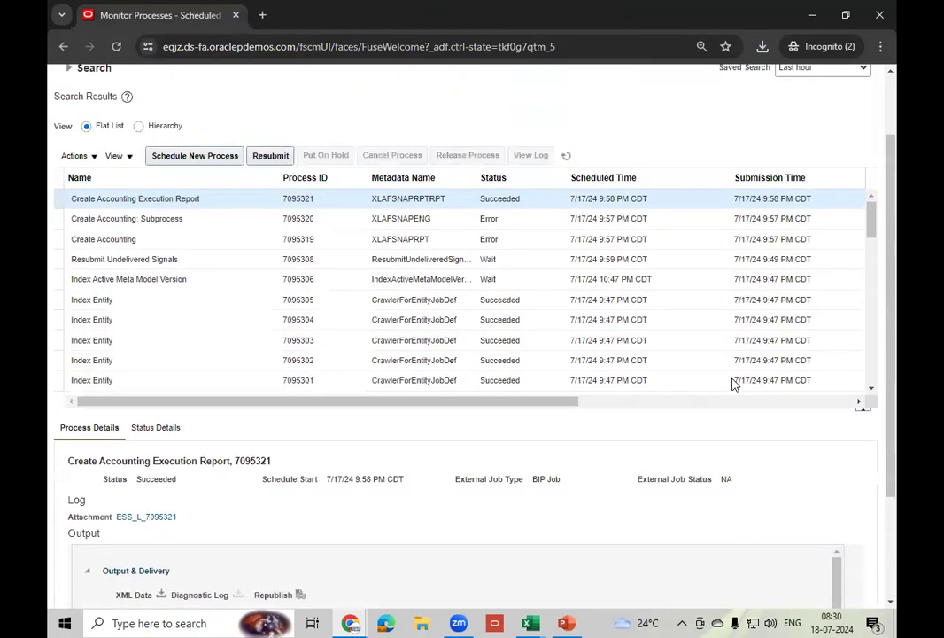
left_click(513, 238)
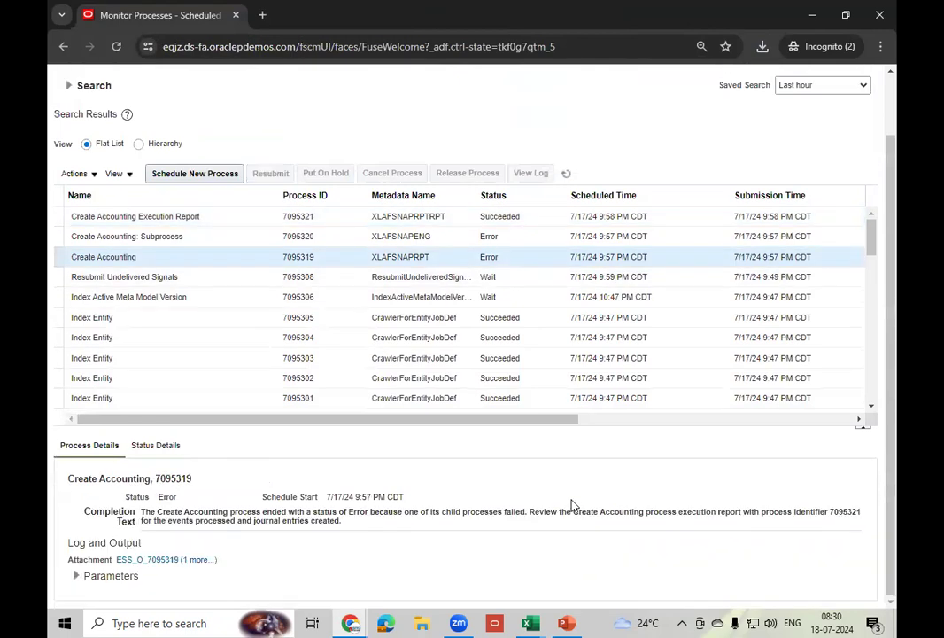
scroll(571, 506, "up", 1)
scroll(571, 498, "down", 1)
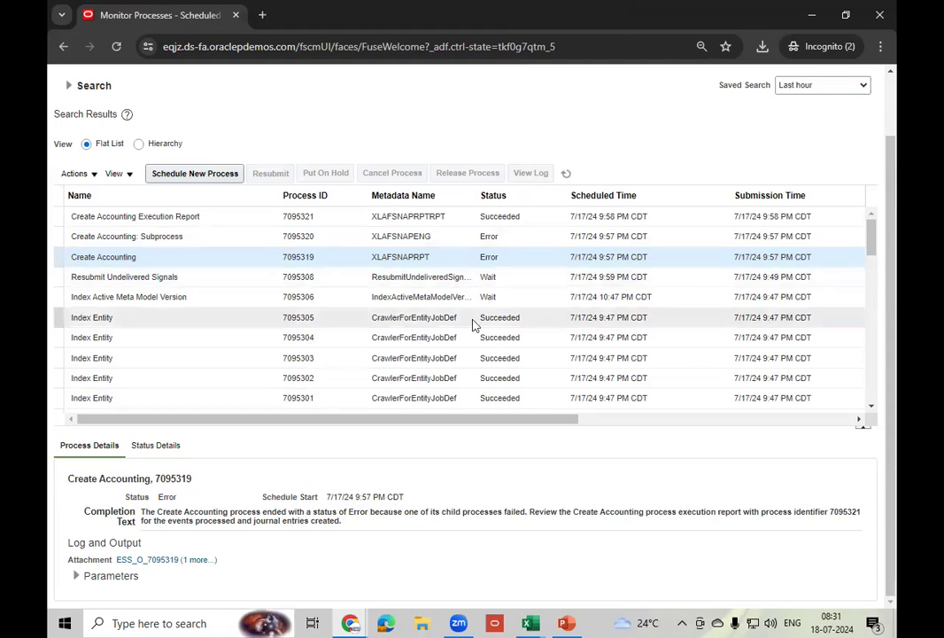
left_click(461, 317)
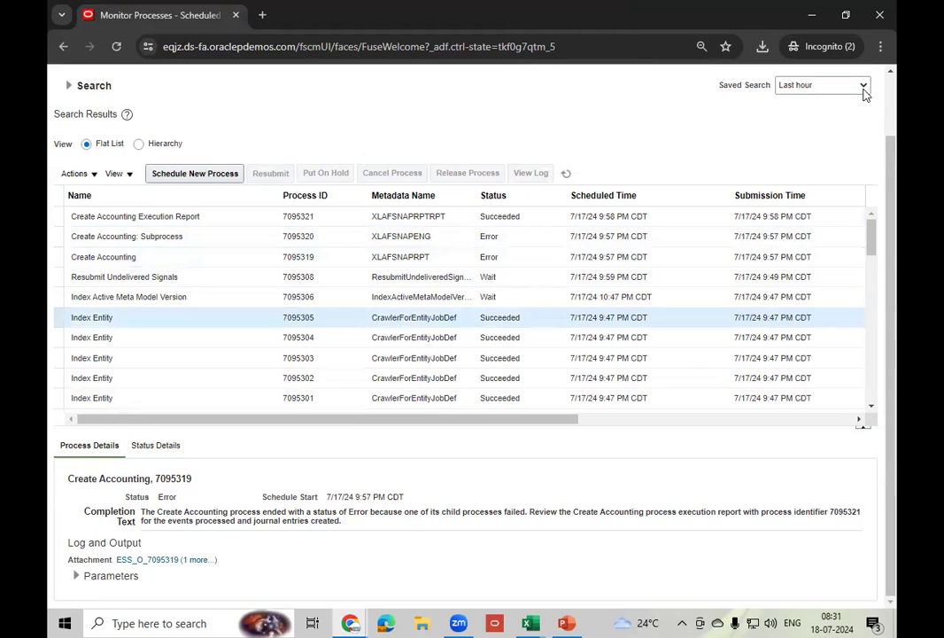
left_click(890, 92)
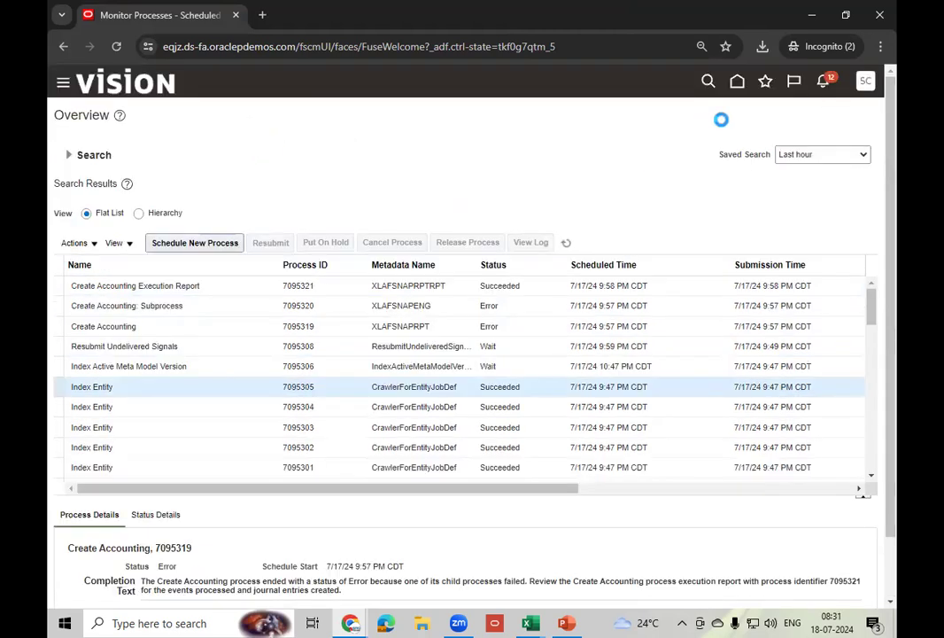
- Open Setup and Maintenance and show Cost Accounting tasks under Manufacturing and Supply Chain Materials Management
left_click(865, 80)
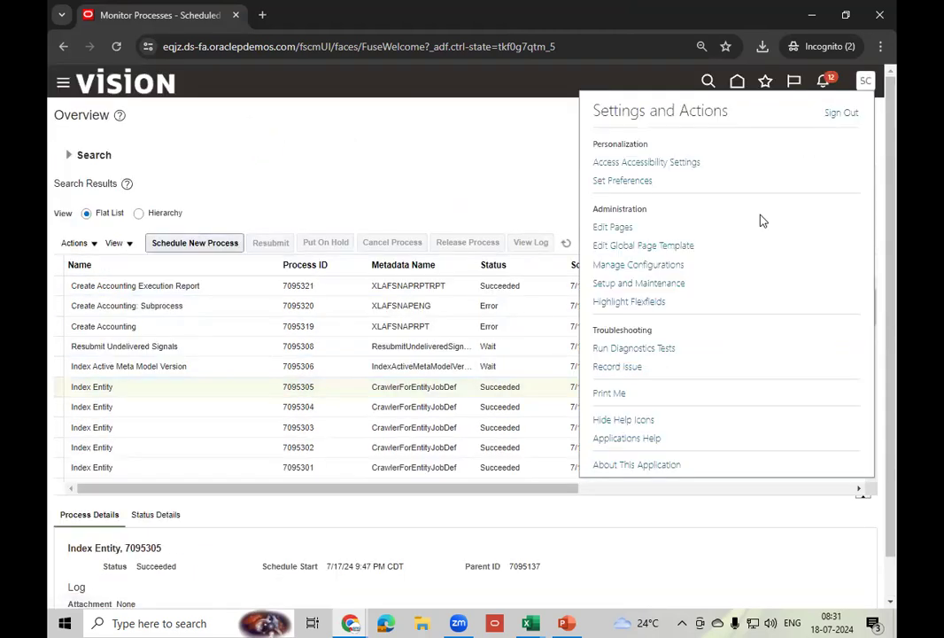
left_click(638, 285)
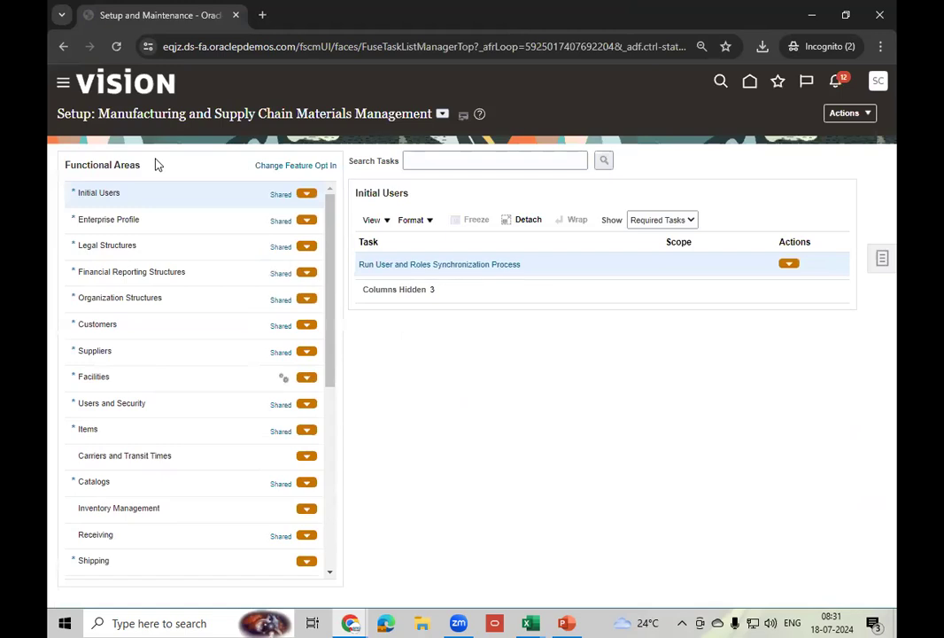
left_click(442, 114)
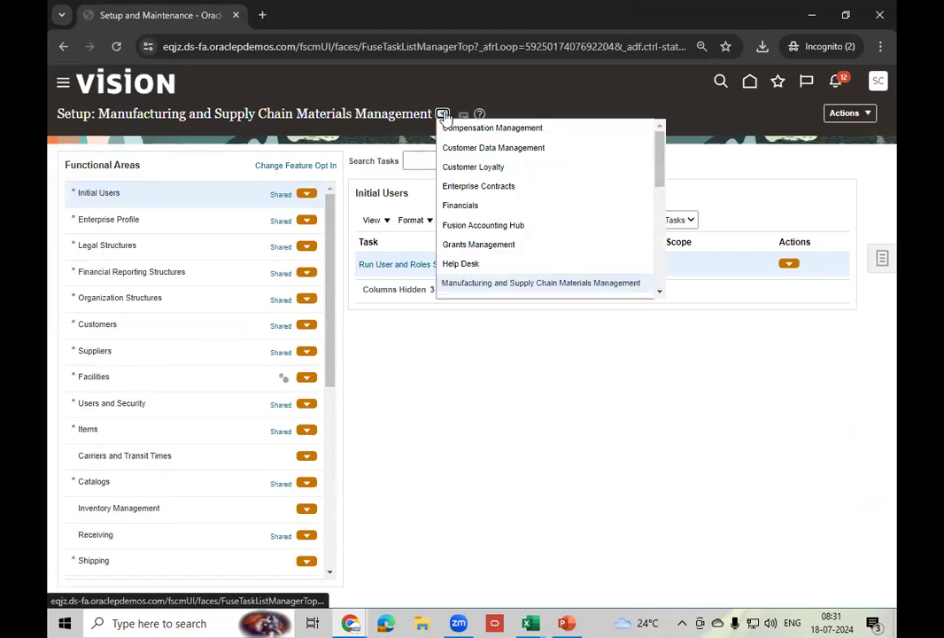
scroll(660, 297, "down", 3)
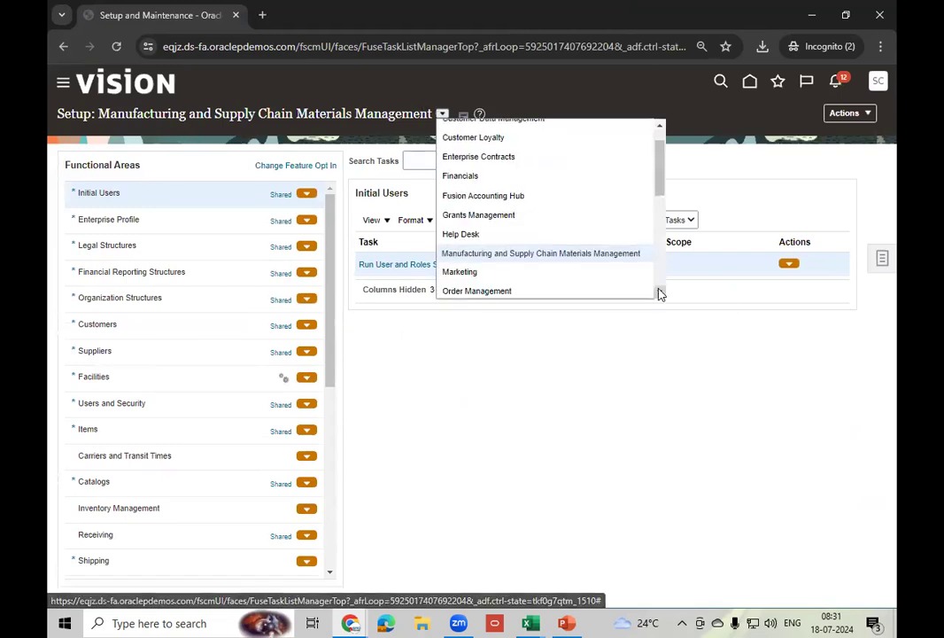
left_click(541, 223)
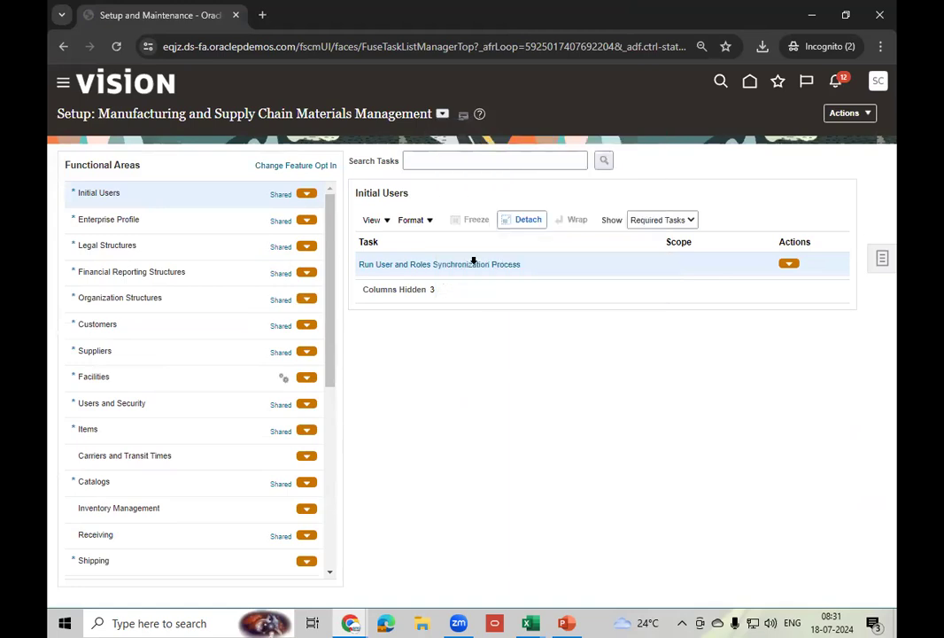
left_click_drag(331, 344, 327, 419)
left_click(166, 458)
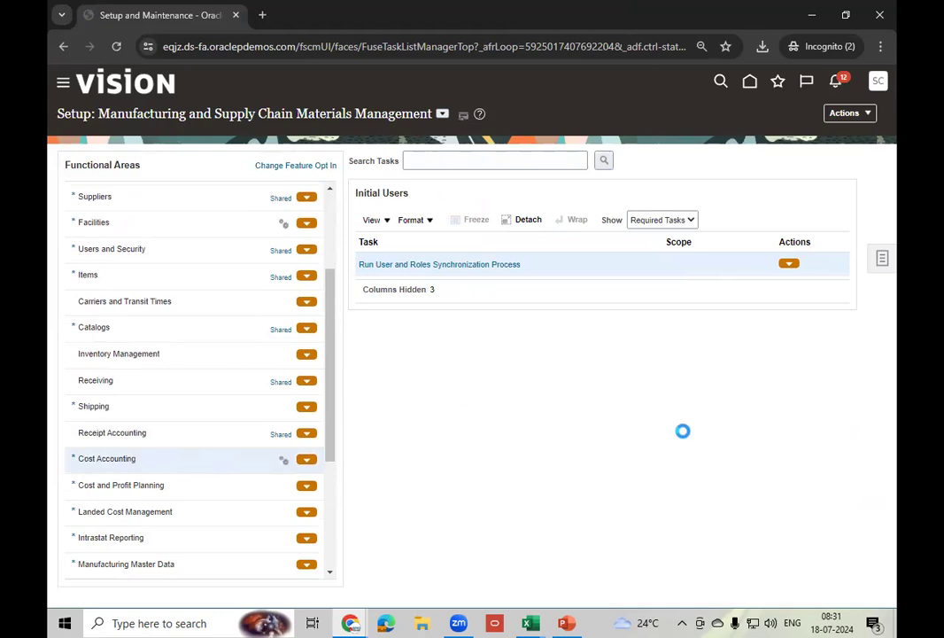
- List all Cost Accounting tasks and open Manage Accounting Methods
left_click(701, 220)
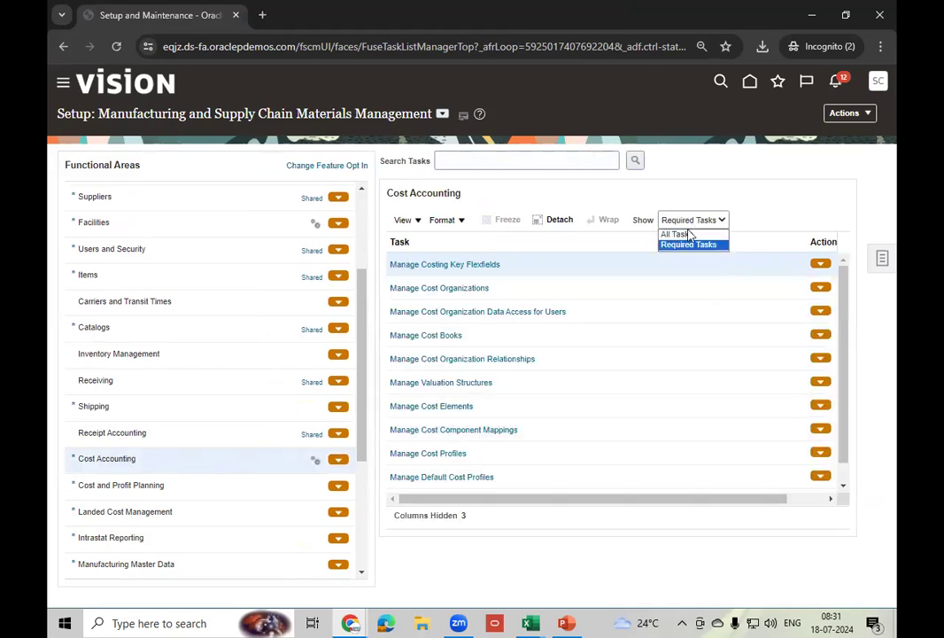
left_click(683, 234)
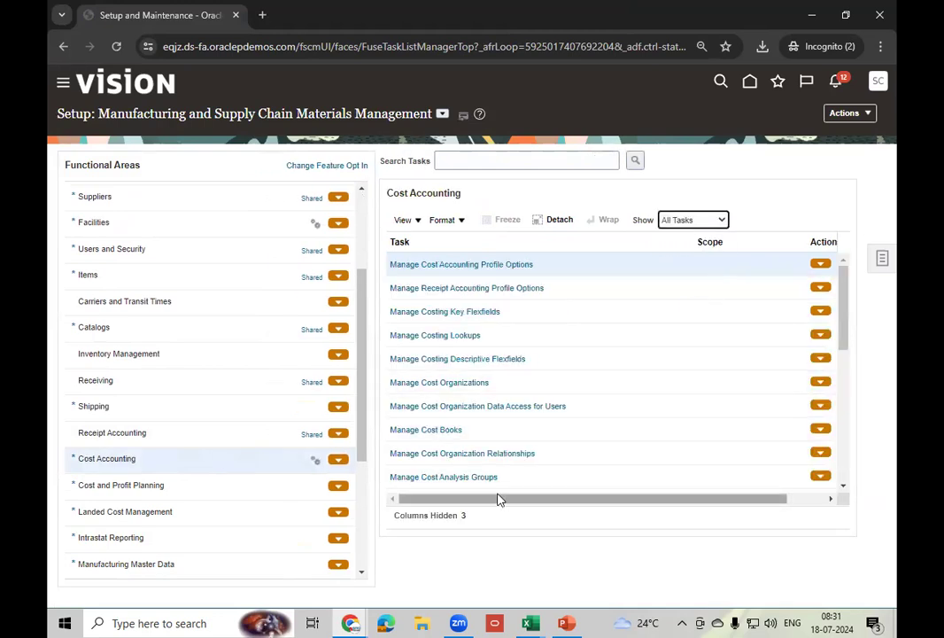
left_click(841, 486)
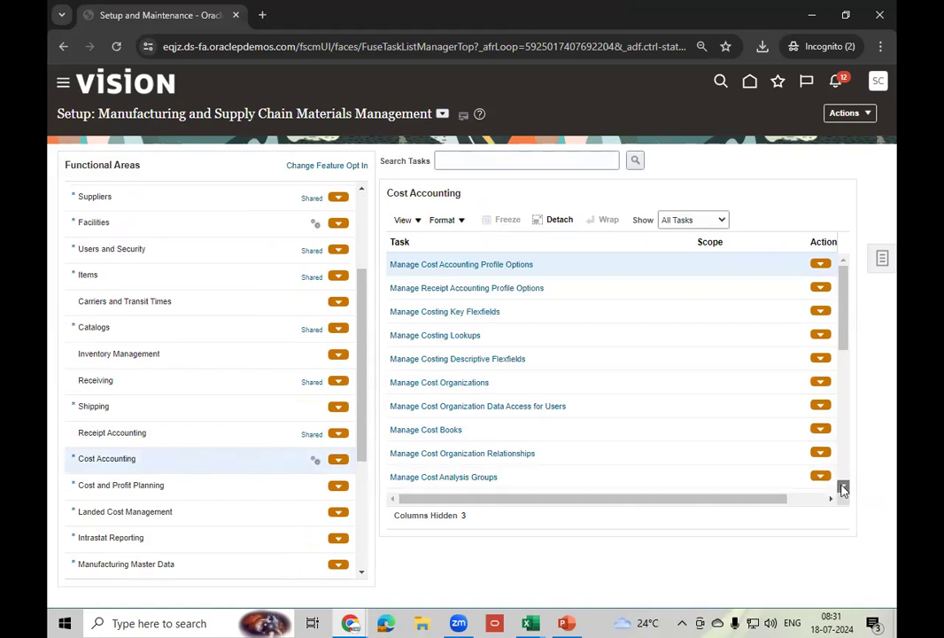
left_click(843, 487)
left_click(842, 486)
left_click(842, 490)
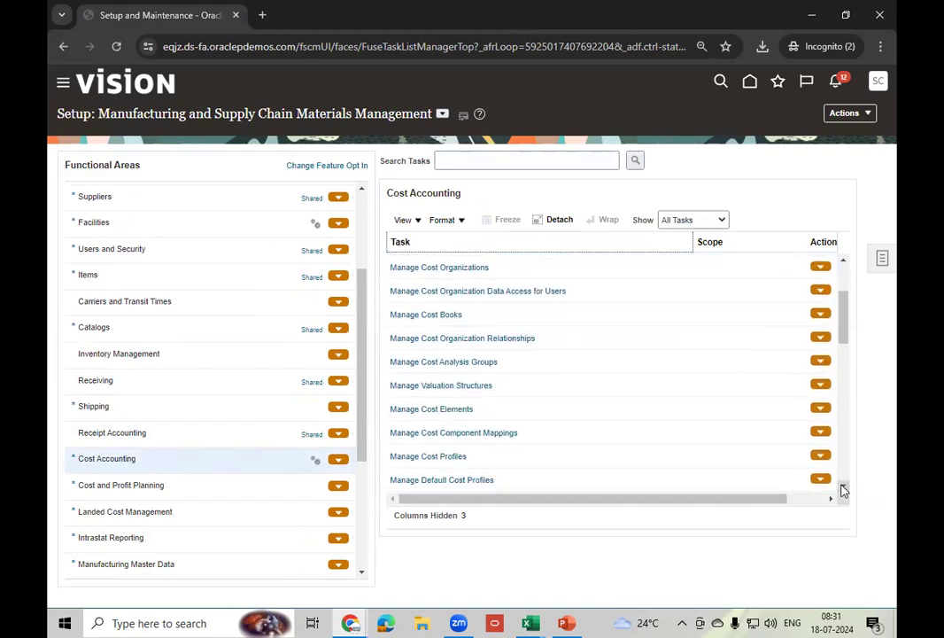
left_click(842, 489)
left_click(843, 490)
left_click(842, 490)
left_click(843, 490)
left_click(843, 490)
left_click(842, 490)
left_click(842, 490)
left_click(843, 490)
left_click(843, 490)
left_click(842, 490)
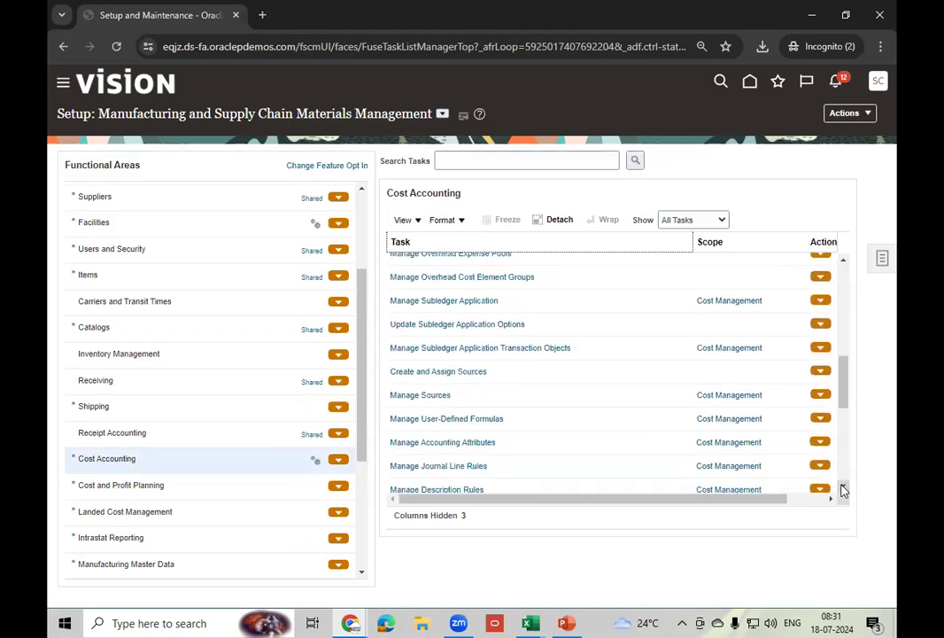
left_click(842, 490)
left_click(843, 489)
left_click(842, 490)
left_click(842, 490)
left_click(843, 490)
left_click(843, 490)
left_click(842, 489)
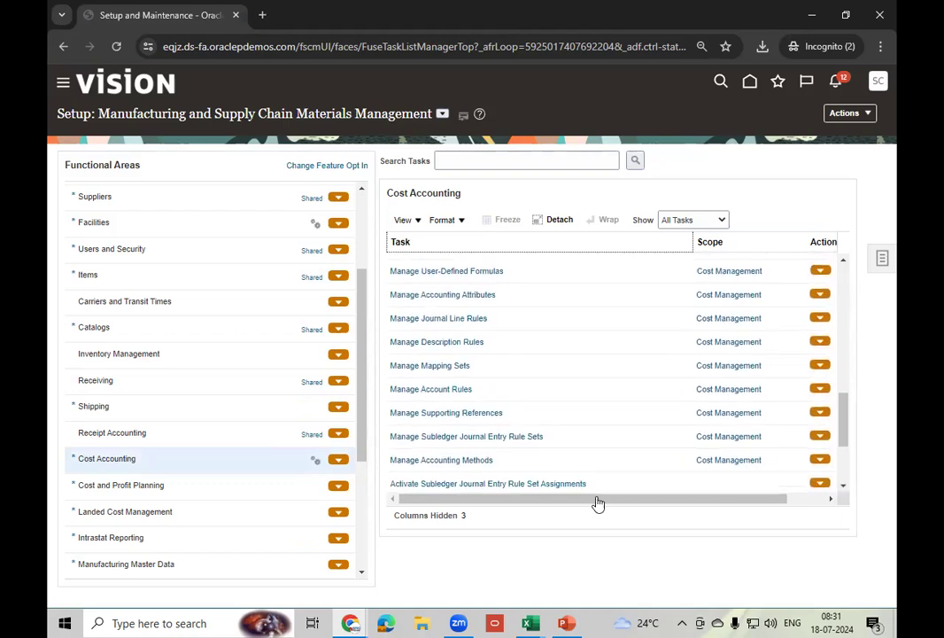
left_click(459, 460)
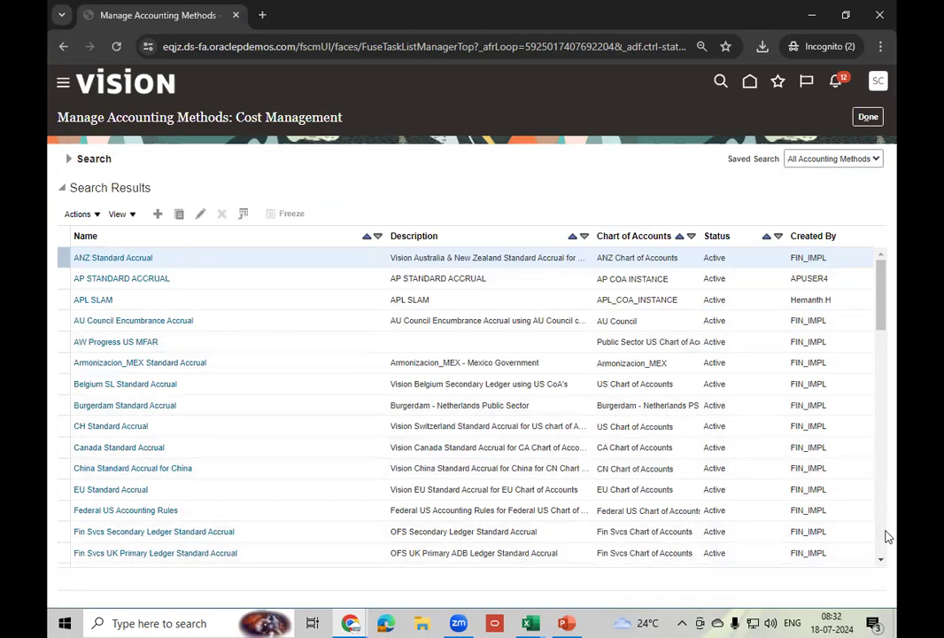
- Open Standard Accrual to review its journal entry rule set assignments, then go back to Setup and Maintenance
scroll(879, 550, "down", 1)
scroll(878, 550, "down", 10)
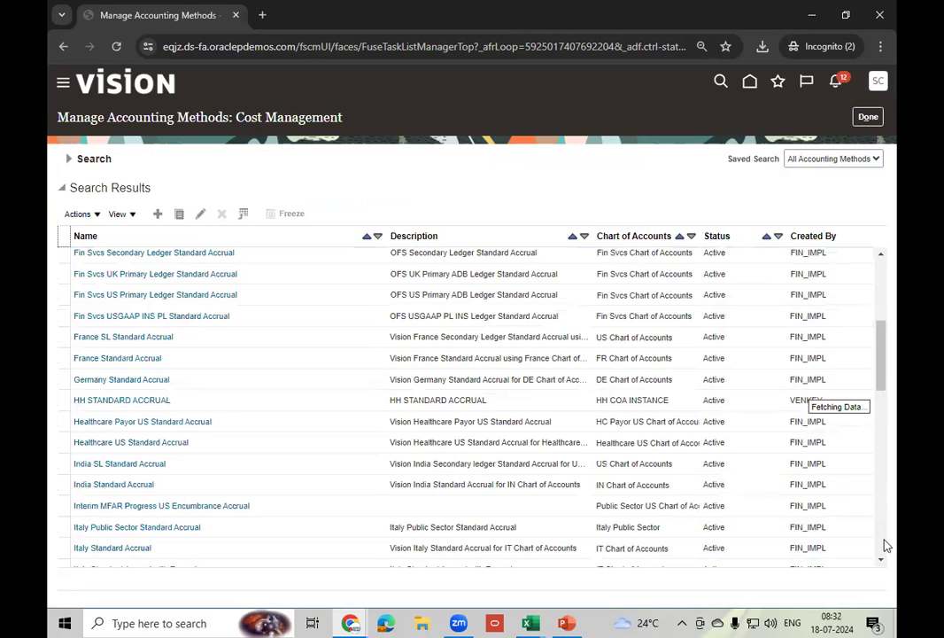
left_click(68, 158)
left_click(218, 185)
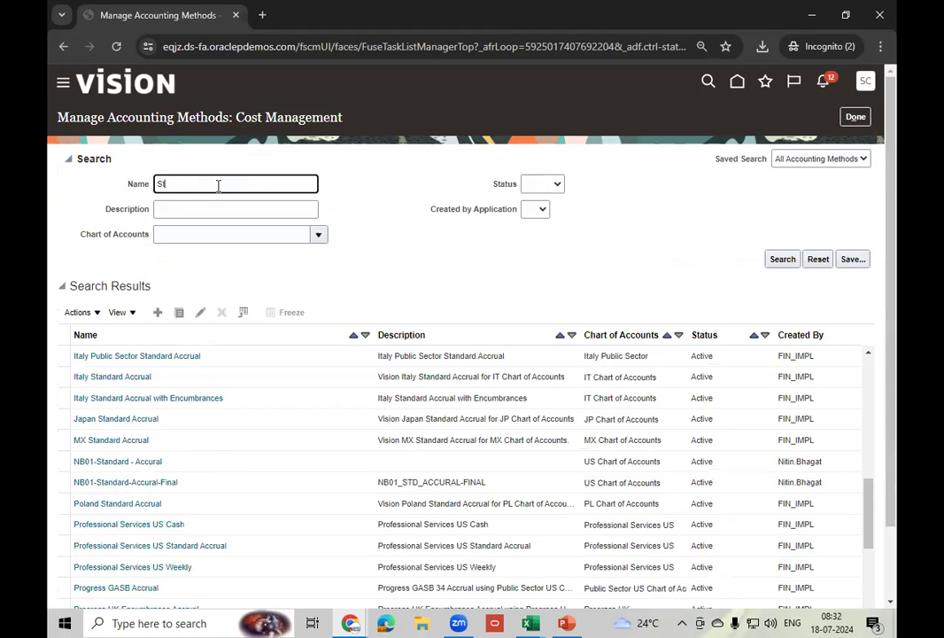
left_click(784, 260)
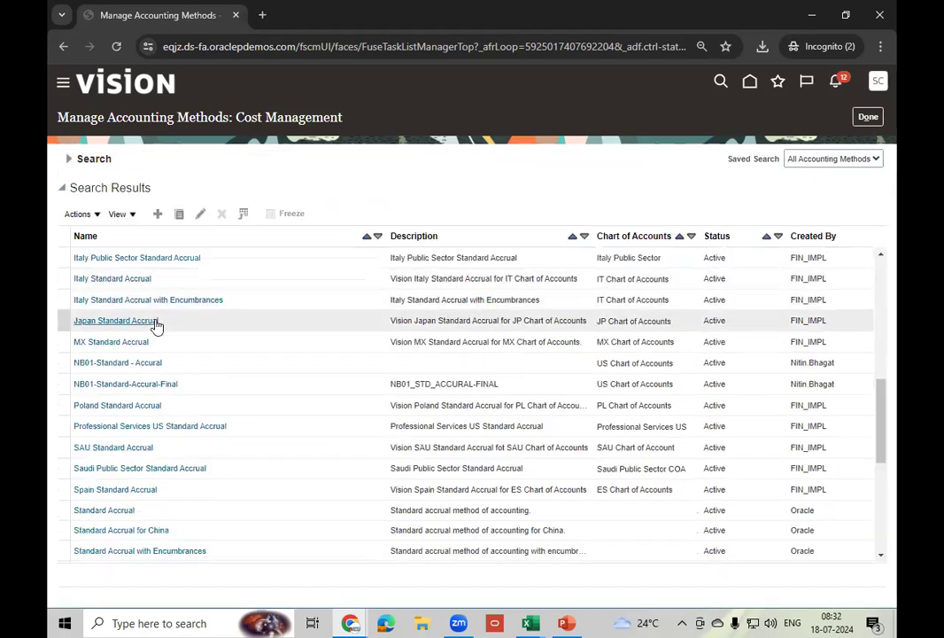
left_click(156, 511)
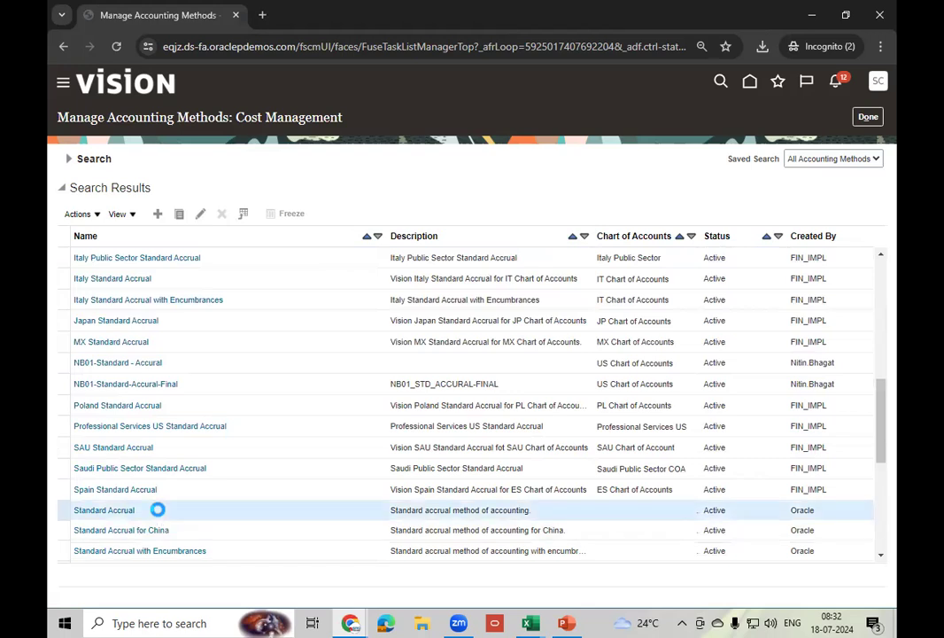
left_click(201, 214)
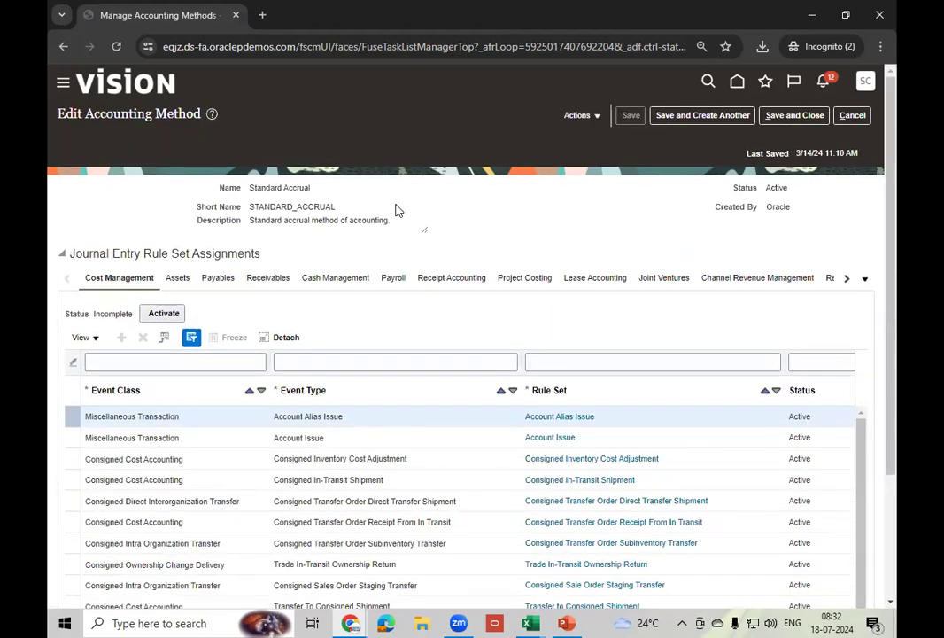
left_click(866, 84)
left_click(636, 284)
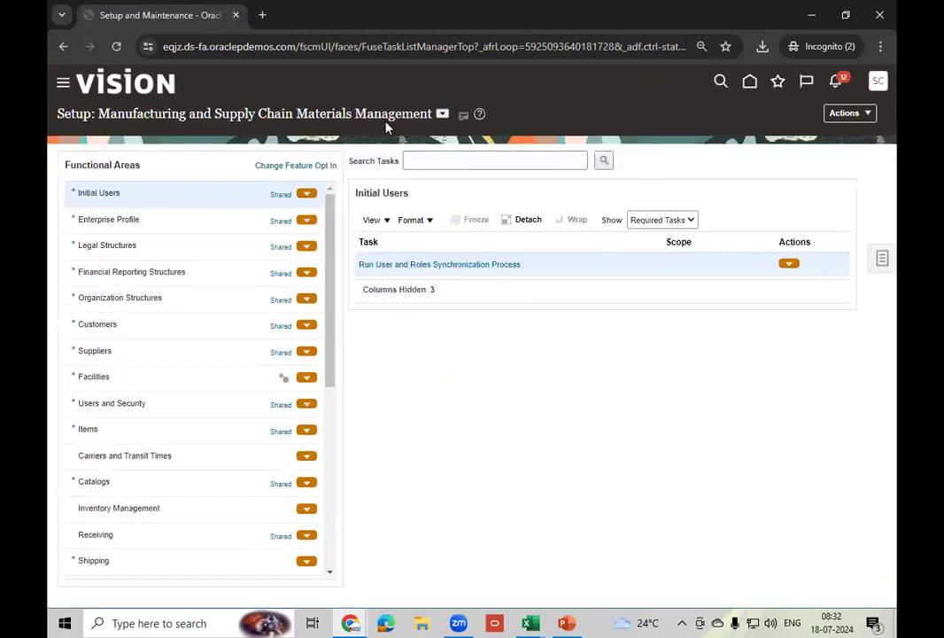
- Switch the setup offering to Financials and show the General Ledger tasks
left_click(442, 113)
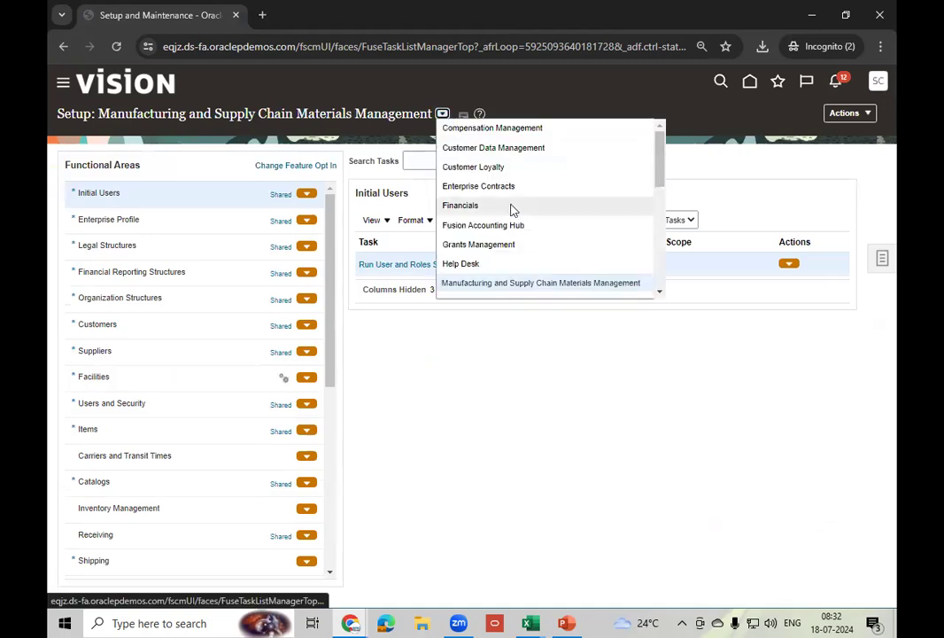
left_click(479, 206)
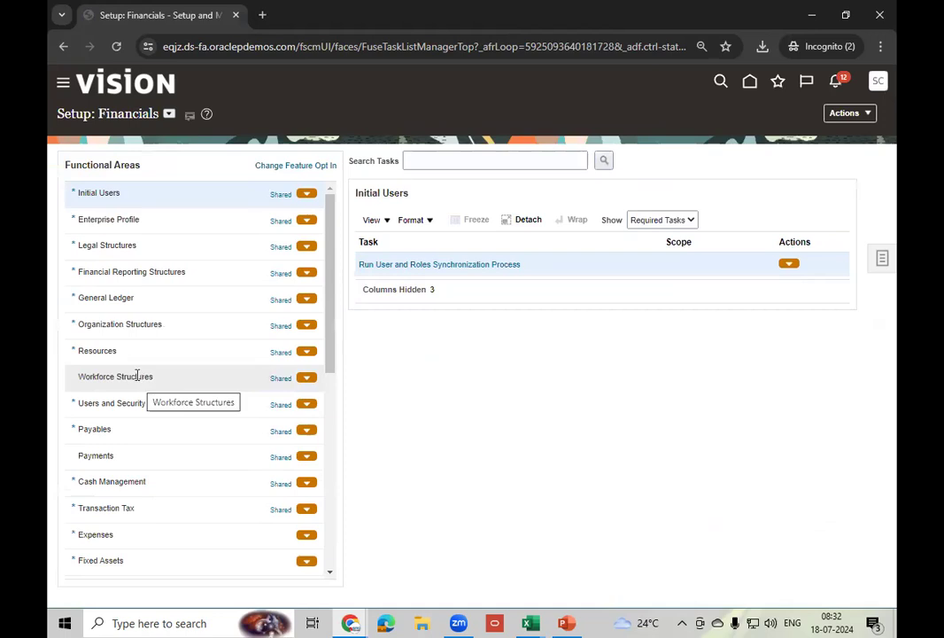
left_click(151, 301)
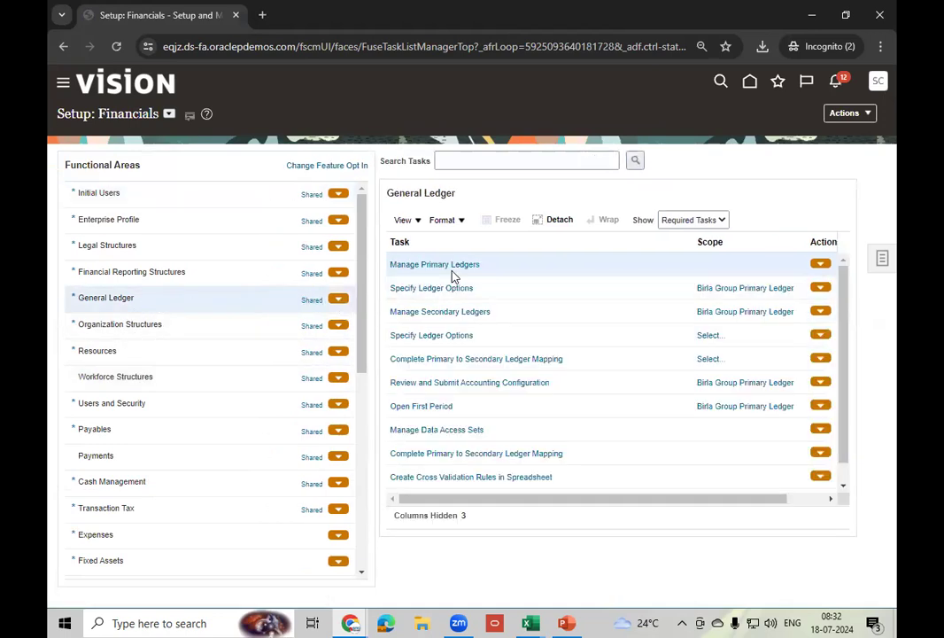
- In Manage Primary Ledgers, filter to US Primary Ledger, review its USD currency, then finish
left_click(455, 265)
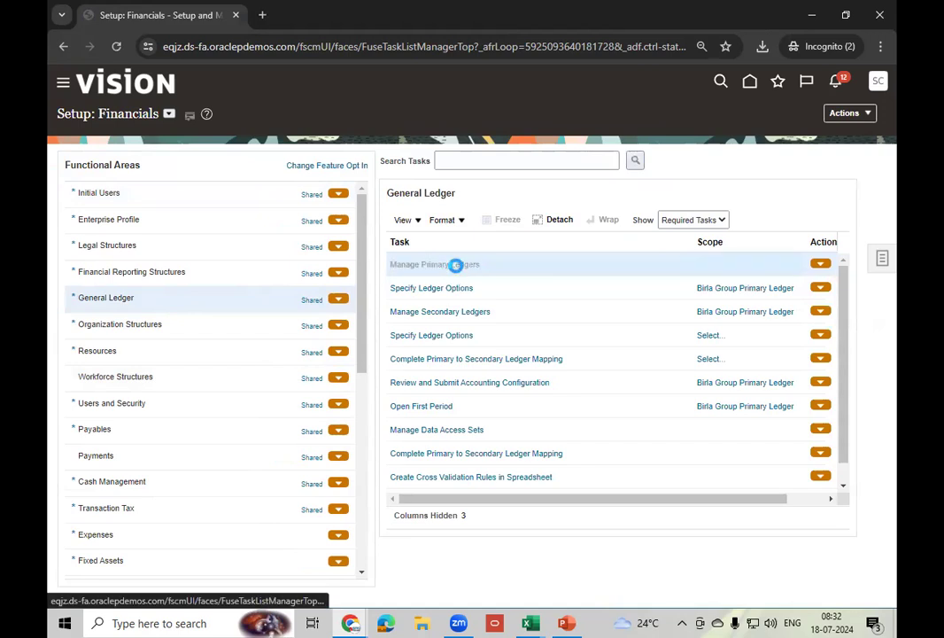
left_click(131, 189)
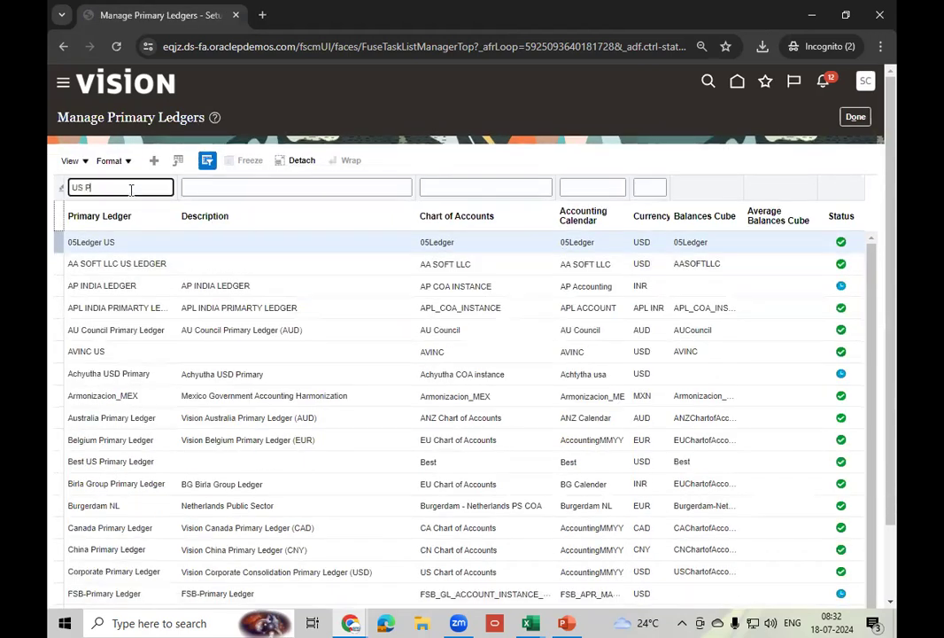
key("Return")
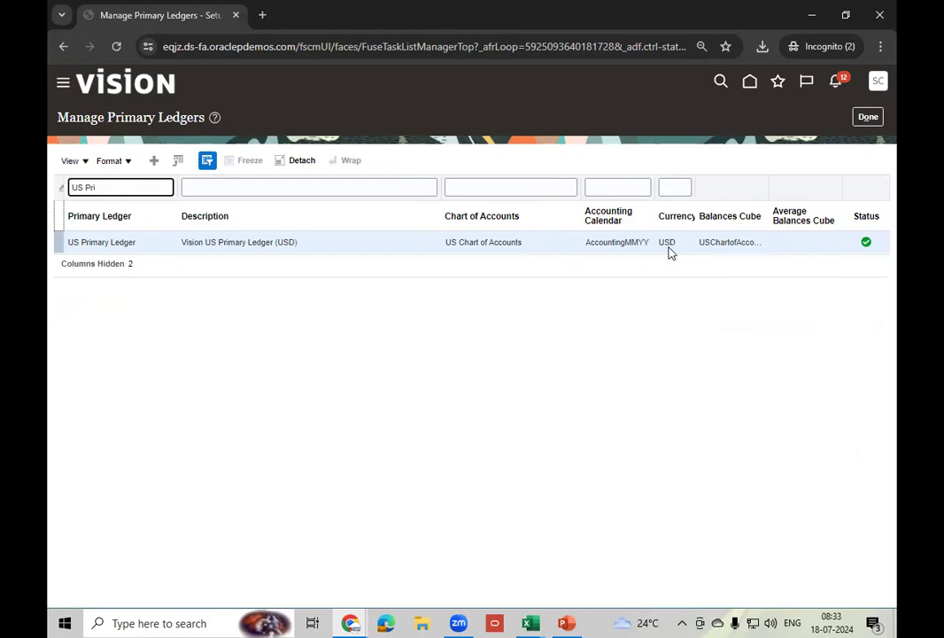
left_click(866, 116)
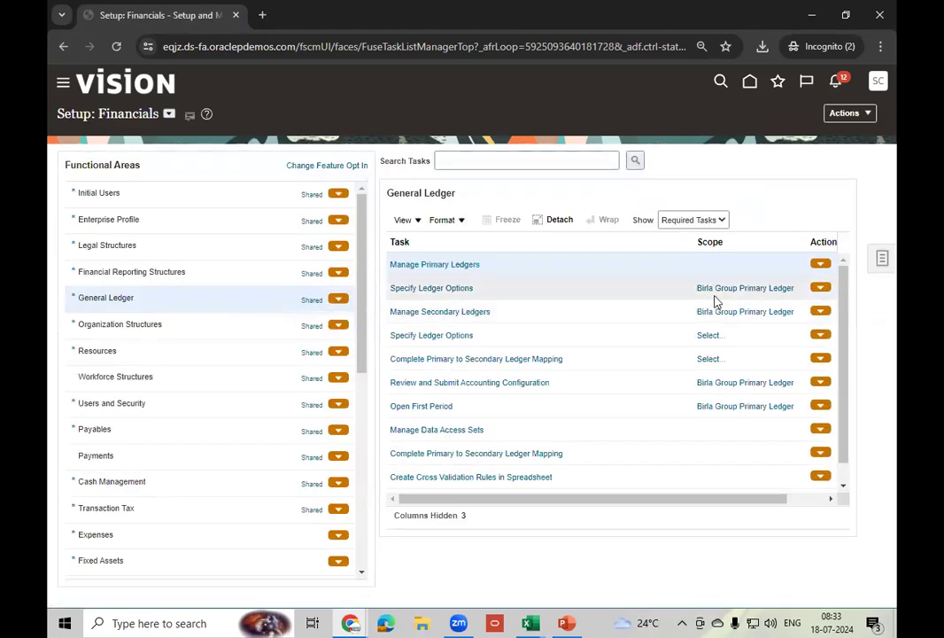
- Change the ledger options scope to US Primary Ledger, found by filtering Select and Add on 'US P'
left_click(728, 293)
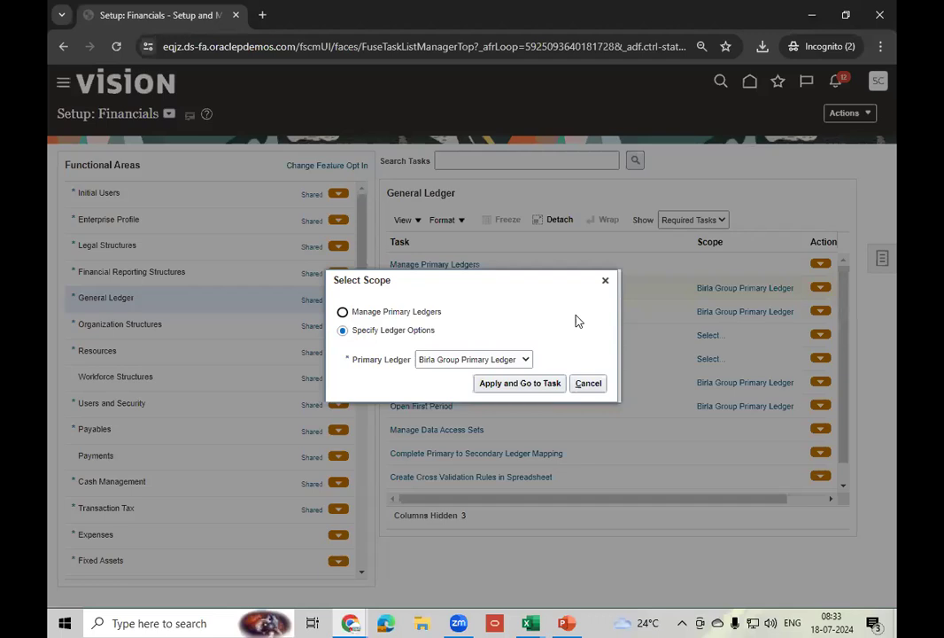
left_click(506, 361)
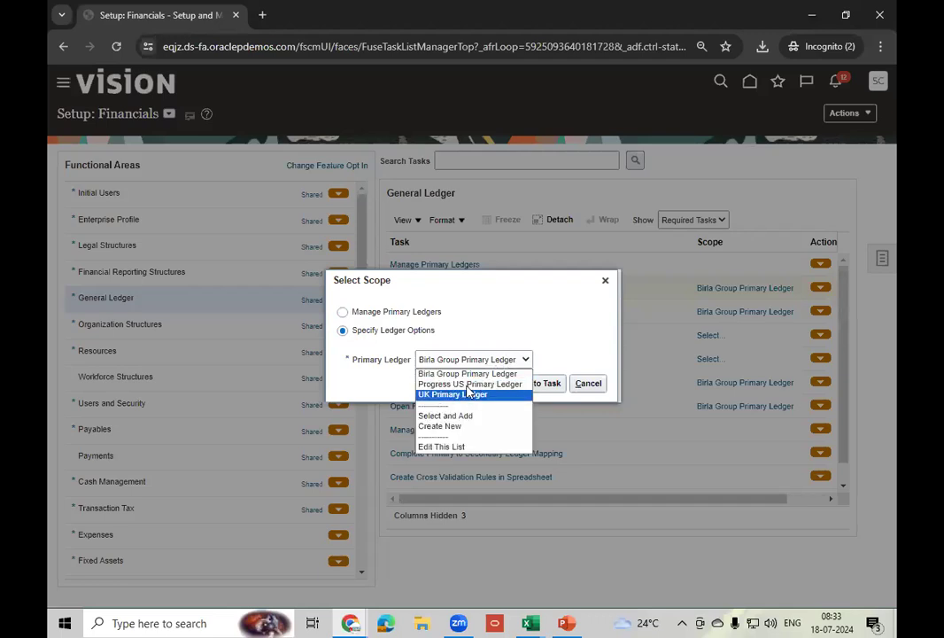
left_click(445, 416)
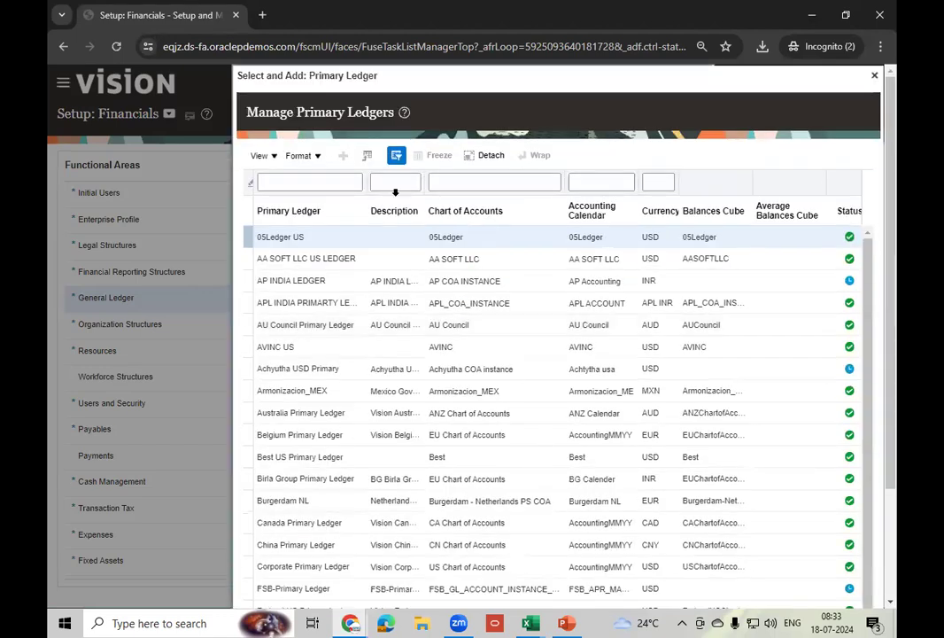
left_click(309, 181)
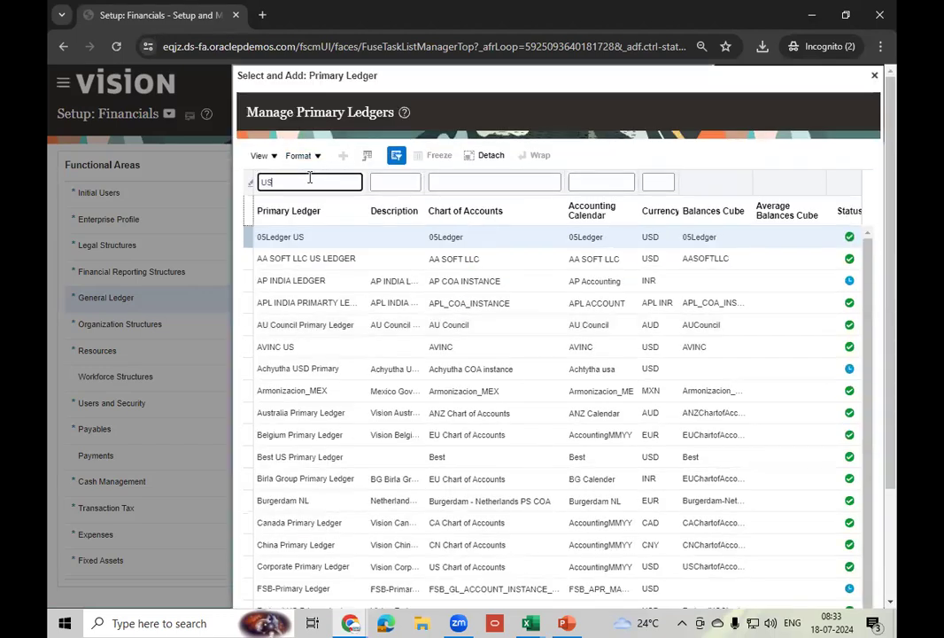
type("US P")
key("Return")
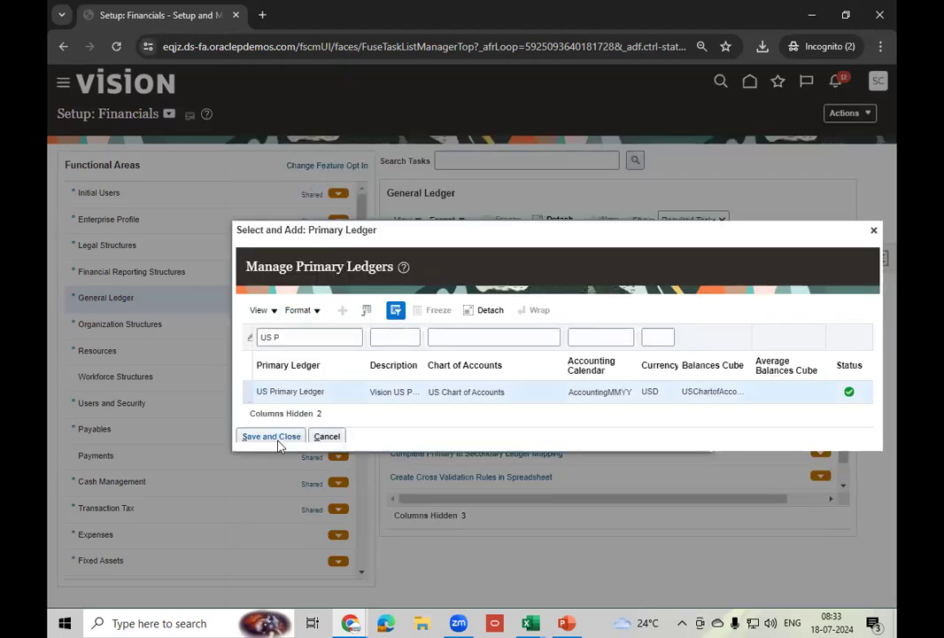
left_click(279, 436)
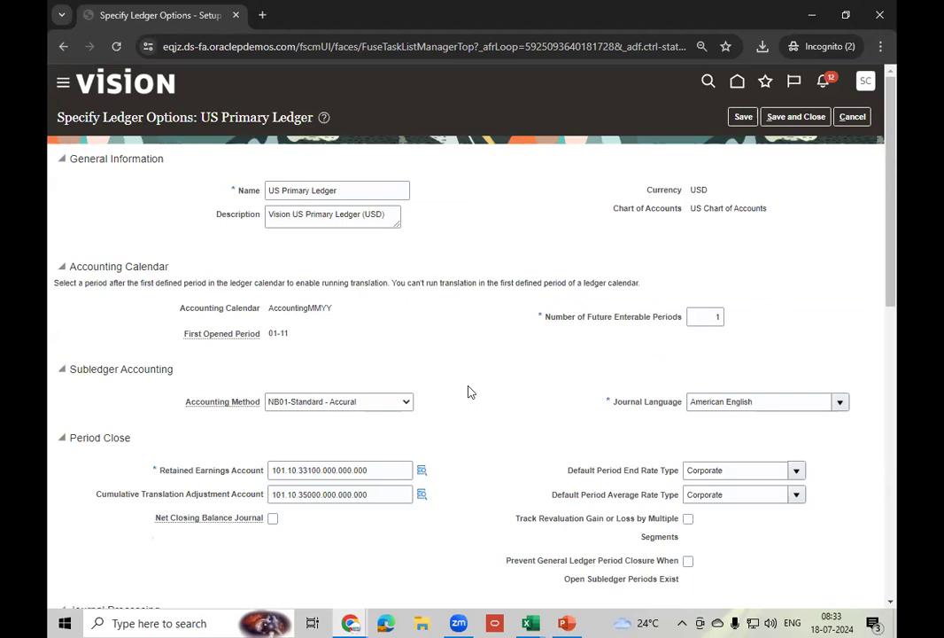
- Confirm the Subledger Accounting method is NB01-Standard - Accural, then cancel without changes
scroll(471, 391, "down", 3)
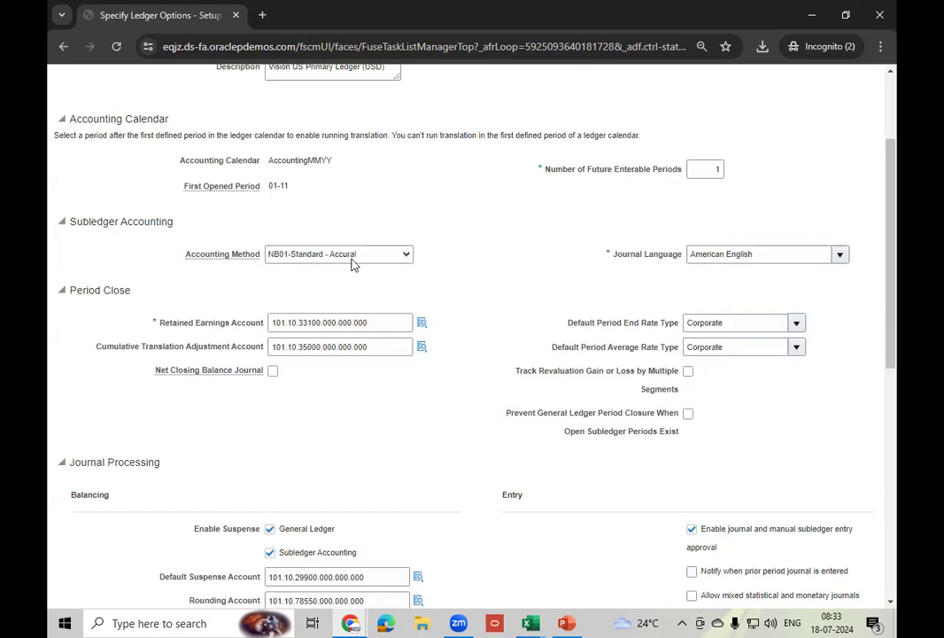
left_click(401, 257)
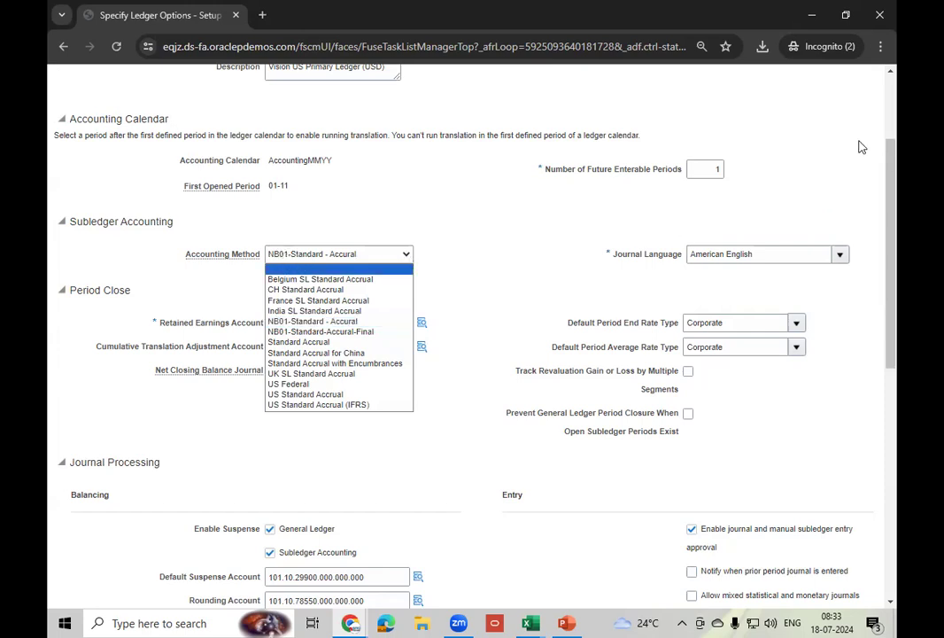
left_click(890, 159)
left_click_drag(890, 159, 888, 96)
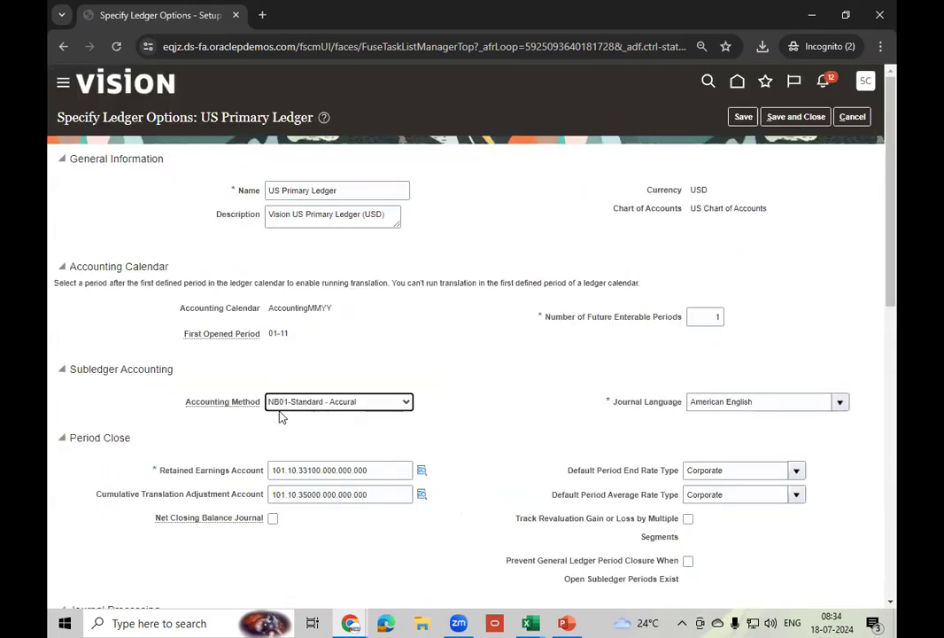
left_click(855, 117)
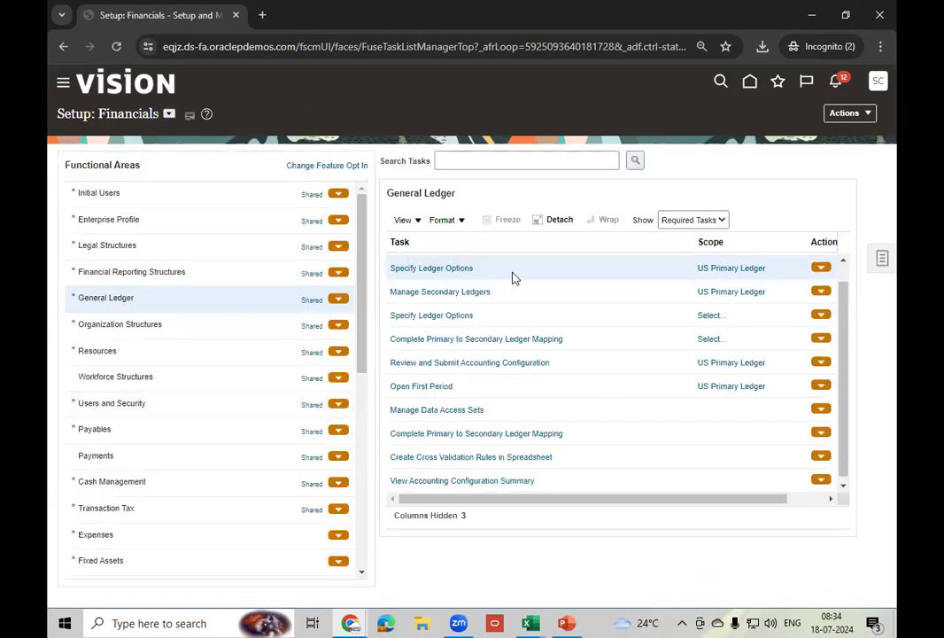
- Switch setup to Manufacturing and Supply Chain Materials Management and show all Cost Accounting tasks
left_click(169, 115)
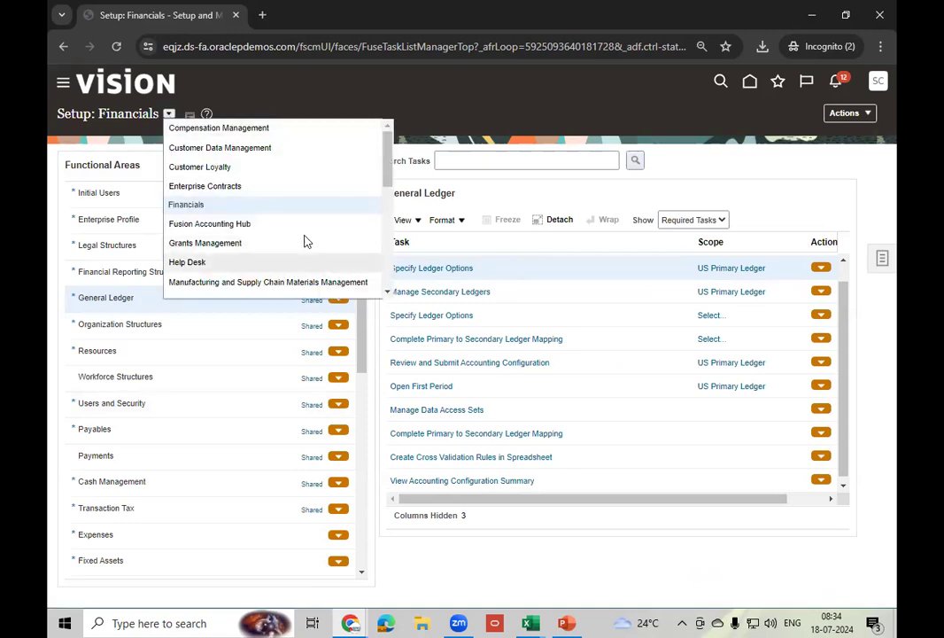
scroll(385, 293, "down", 2)
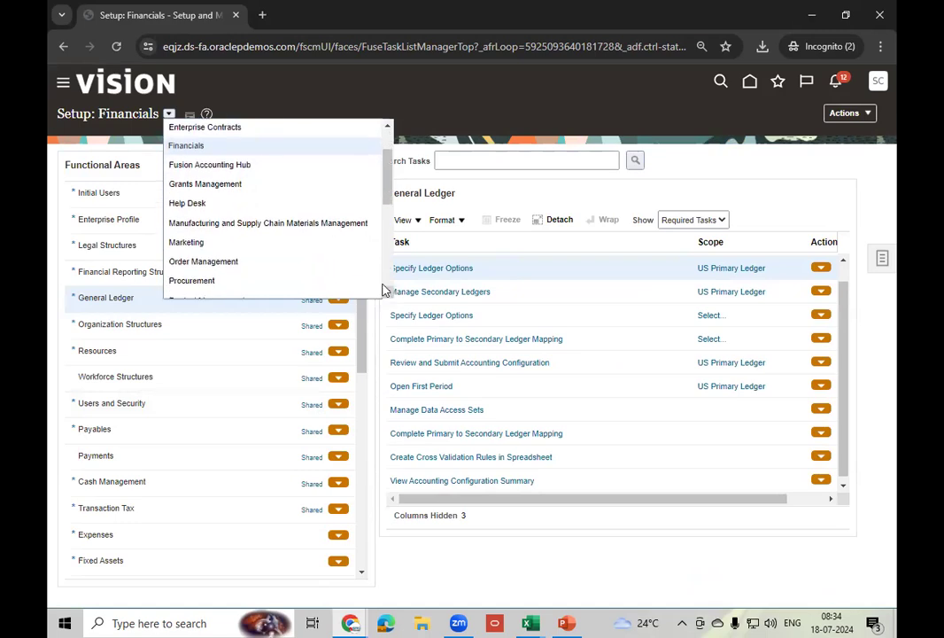
left_click(303, 223)
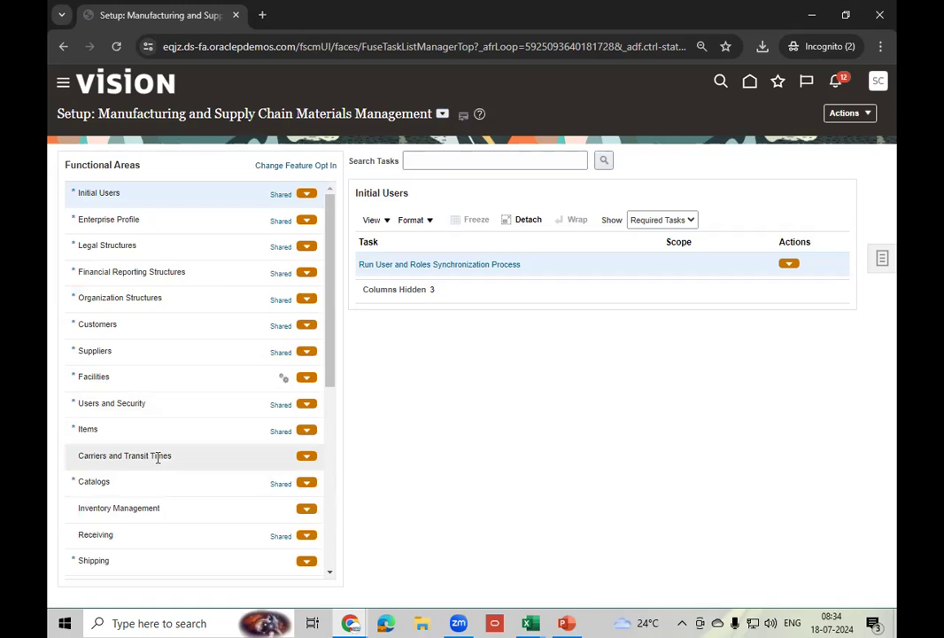
scroll(158, 422, "down", 1)
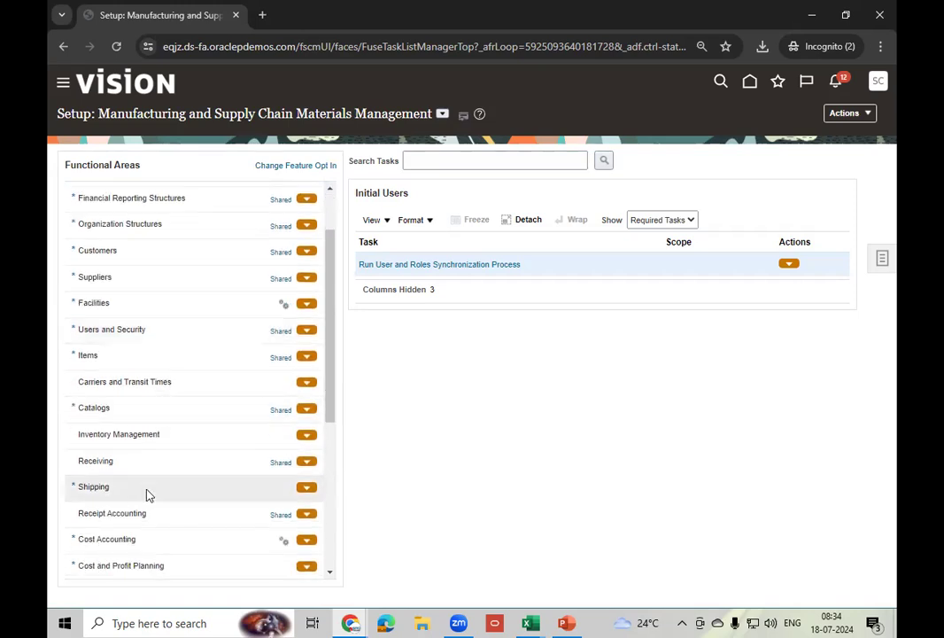
left_click(182, 540)
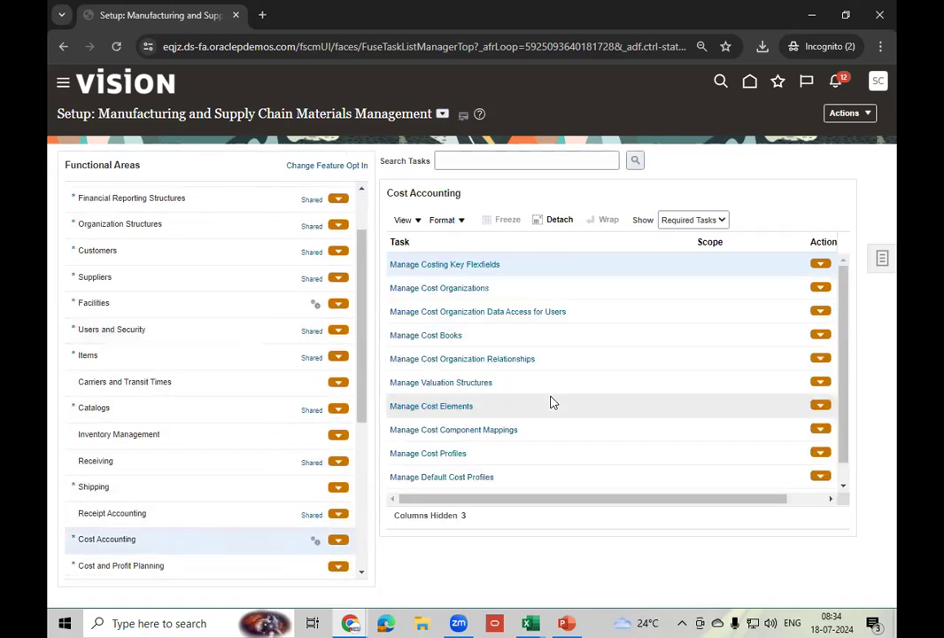
left_click(709, 227)
left_click(696, 234)
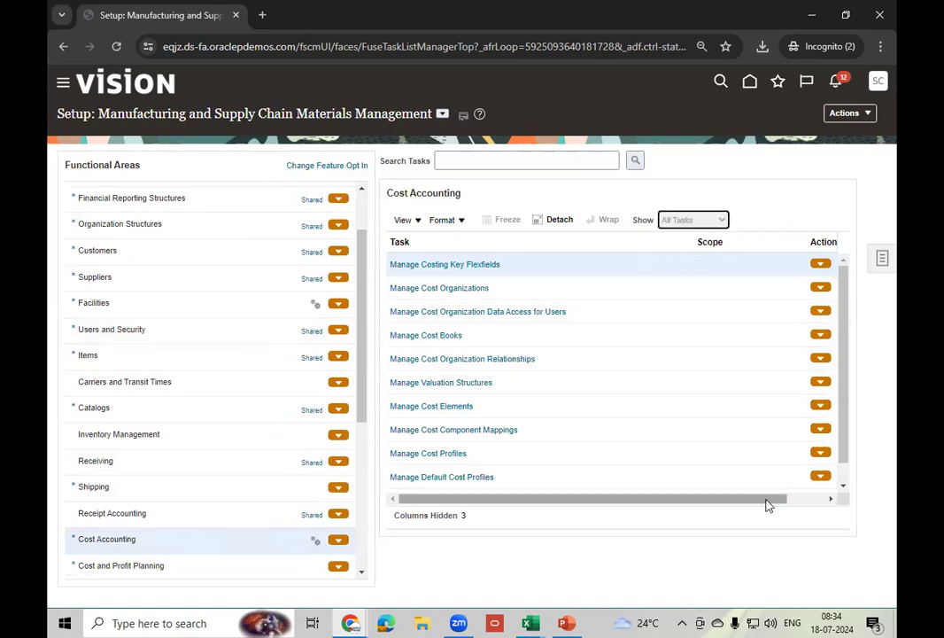
- Scroll the Cost Accounting task list down to Manage Accounting Methods and open it
left_click(846, 490)
left_click(845, 490)
left_click(846, 489)
left_click(846, 490)
left_click(846, 490)
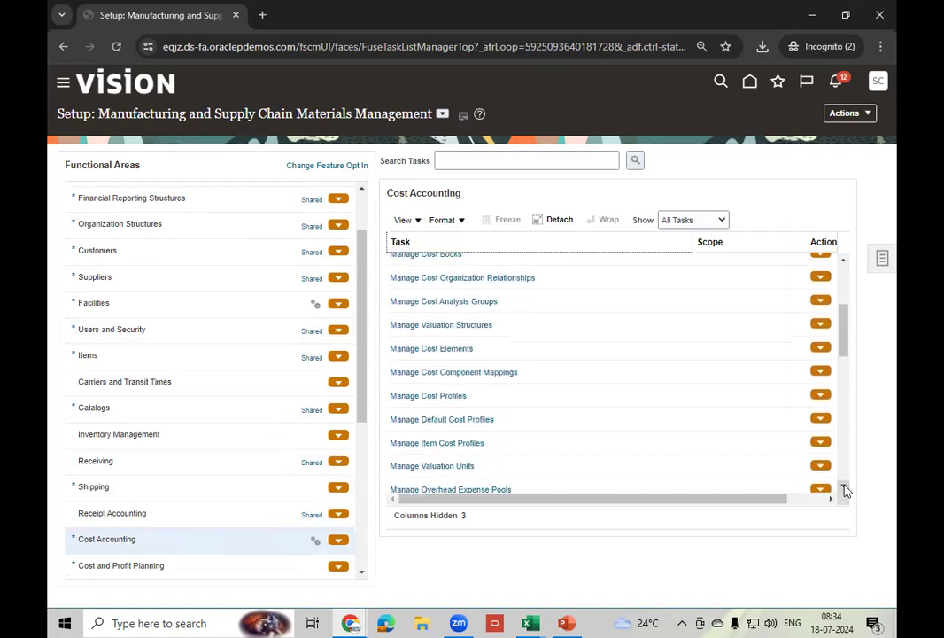
left_click(846, 489)
left_click(845, 490)
left_click(846, 490)
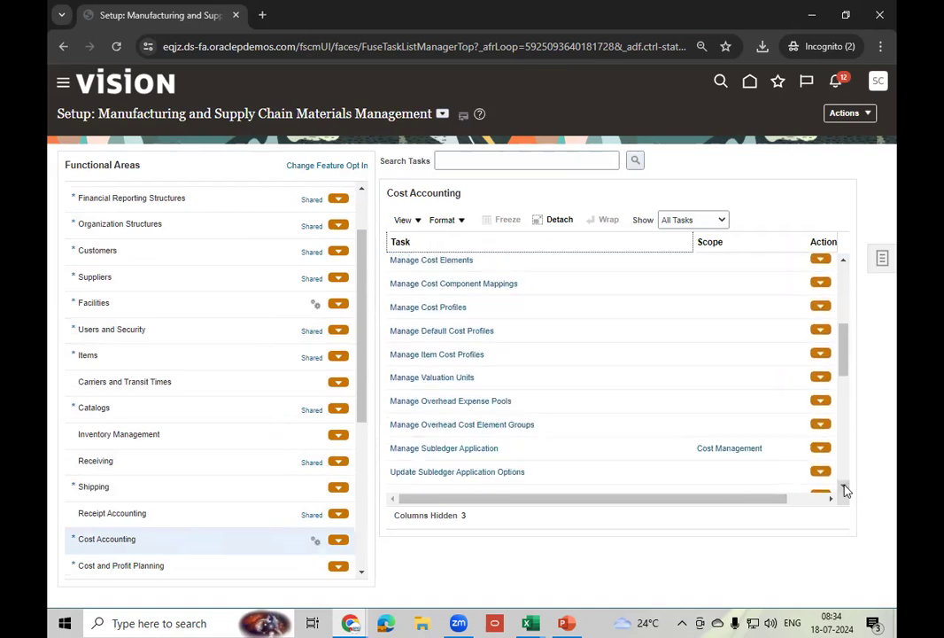
left_click(846, 490)
left_click(846, 489)
left_click(846, 490)
left_click(846, 490)
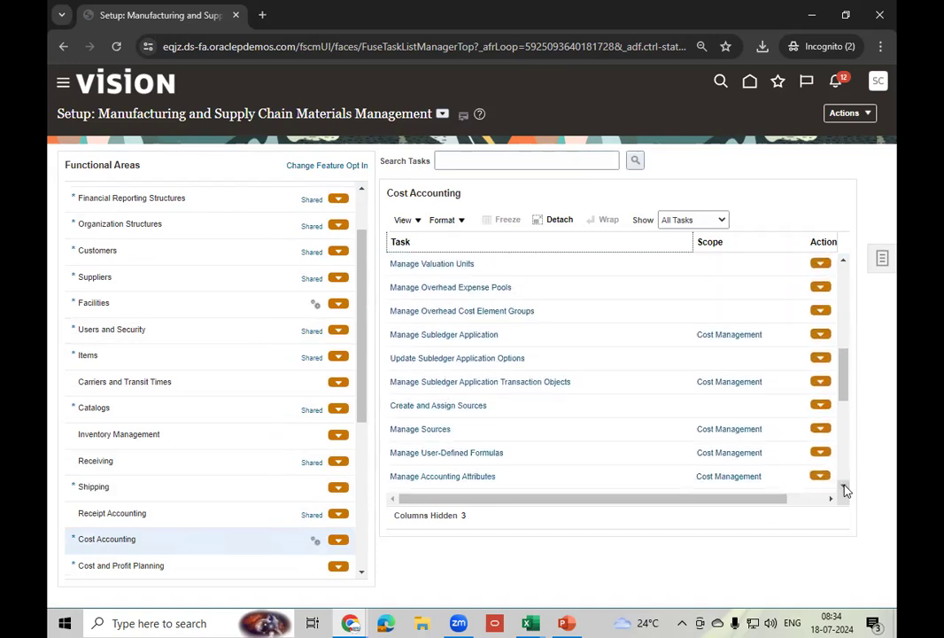
left_click(846, 490)
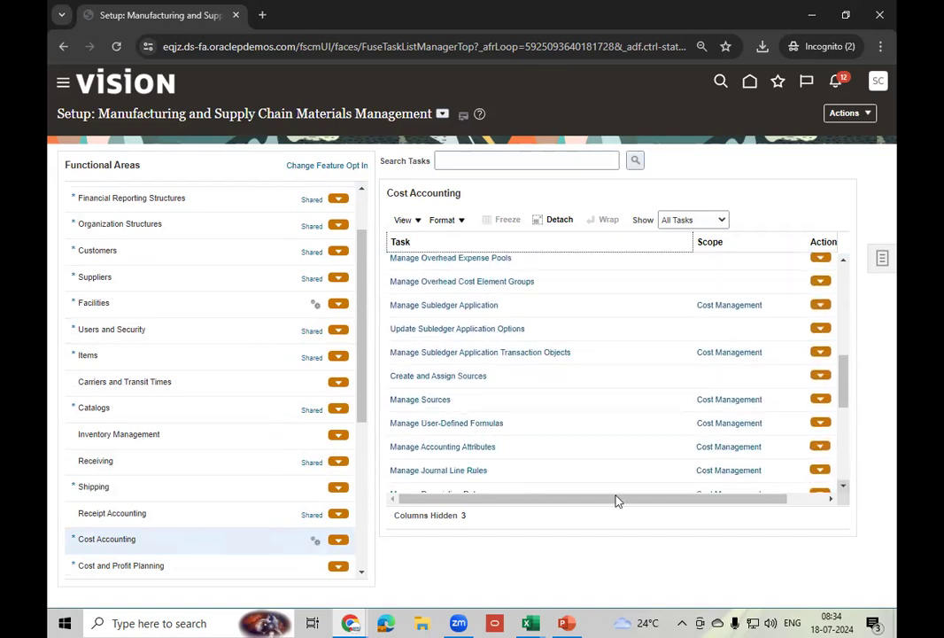
left_click(844, 490)
left_click(844, 490)
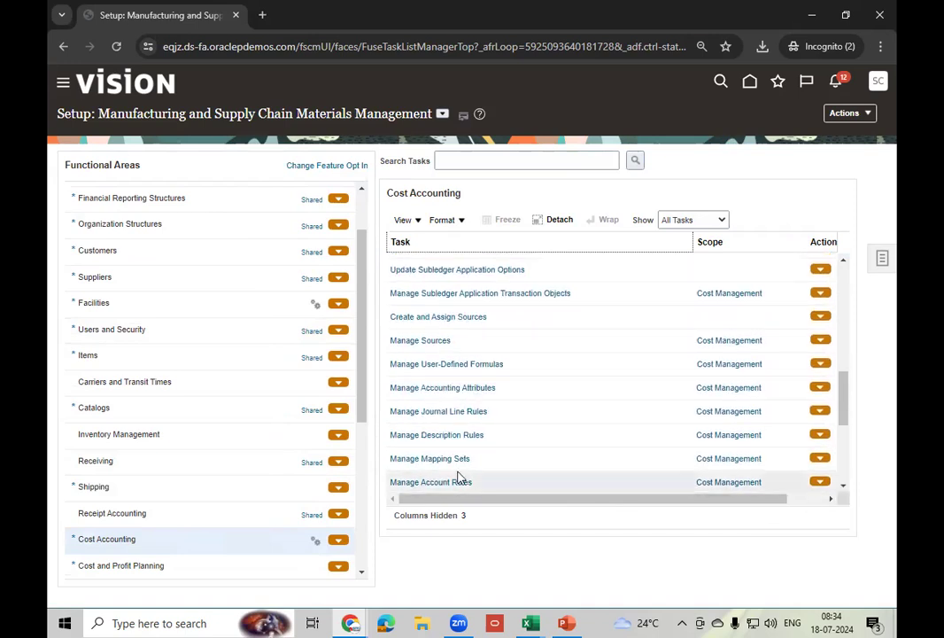
left_click(844, 490)
left_click(844, 490)
left_click(844, 490)
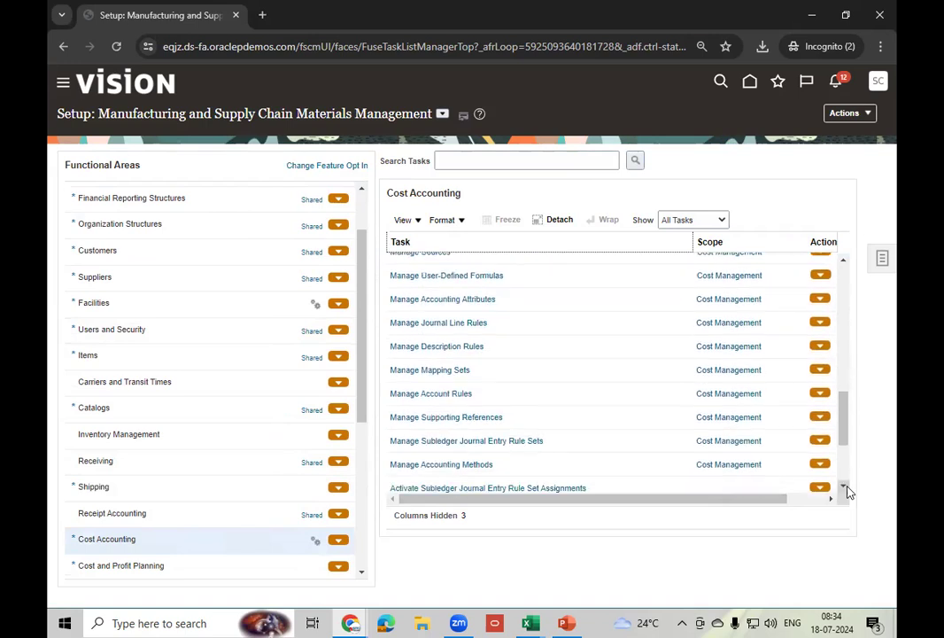
left_click(463, 462)
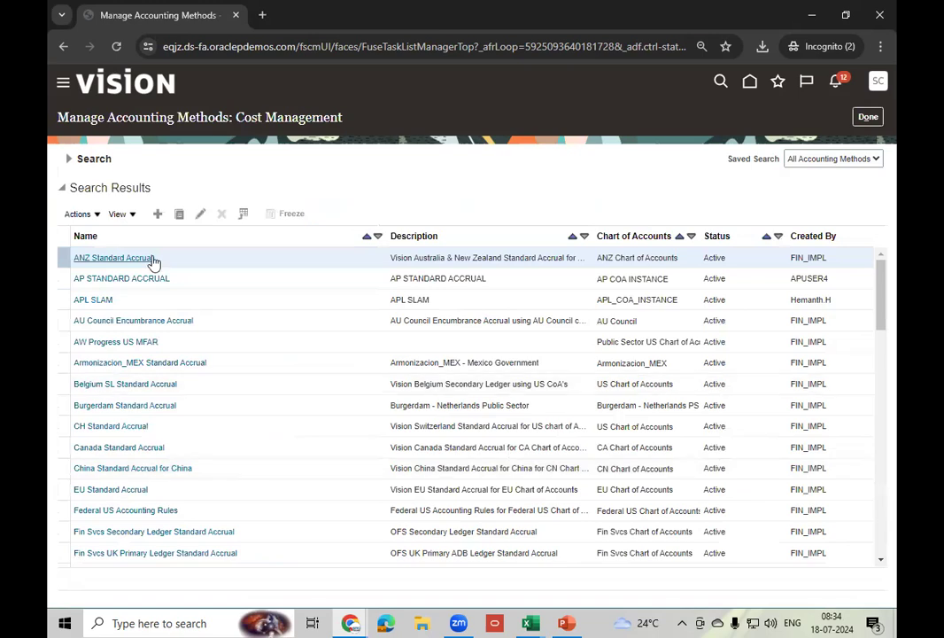
- Search accounting methods for 'NB0' and edit NB01-Standard - Accural
left_click(69, 160)
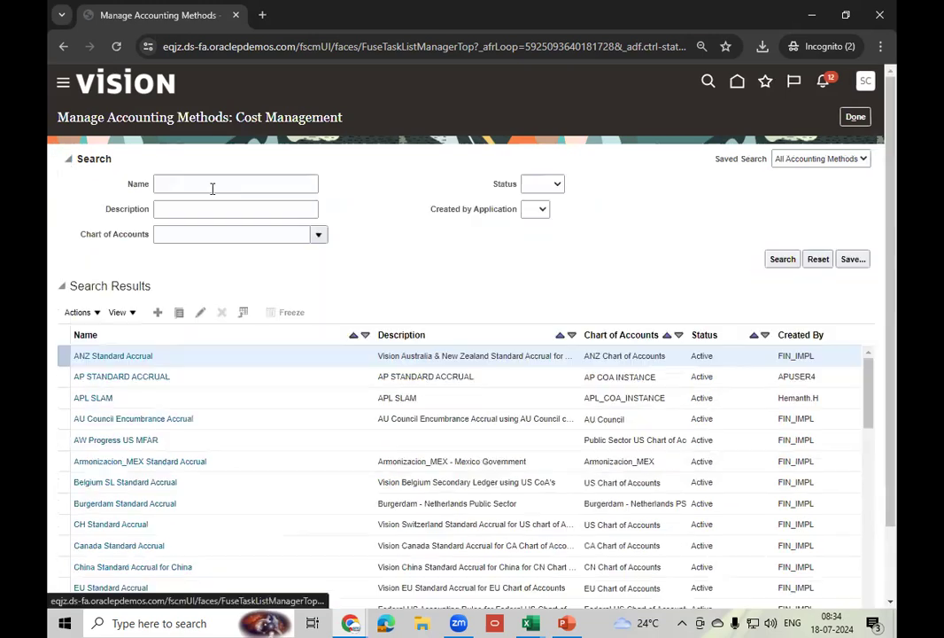
left_click(236, 191)
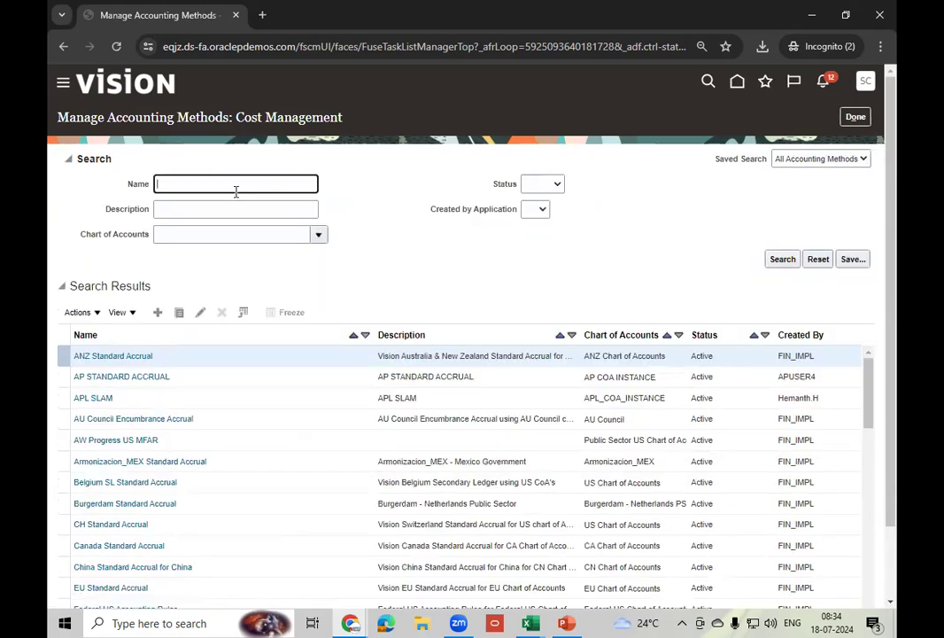
type("NB0")
left_click(783, 259)
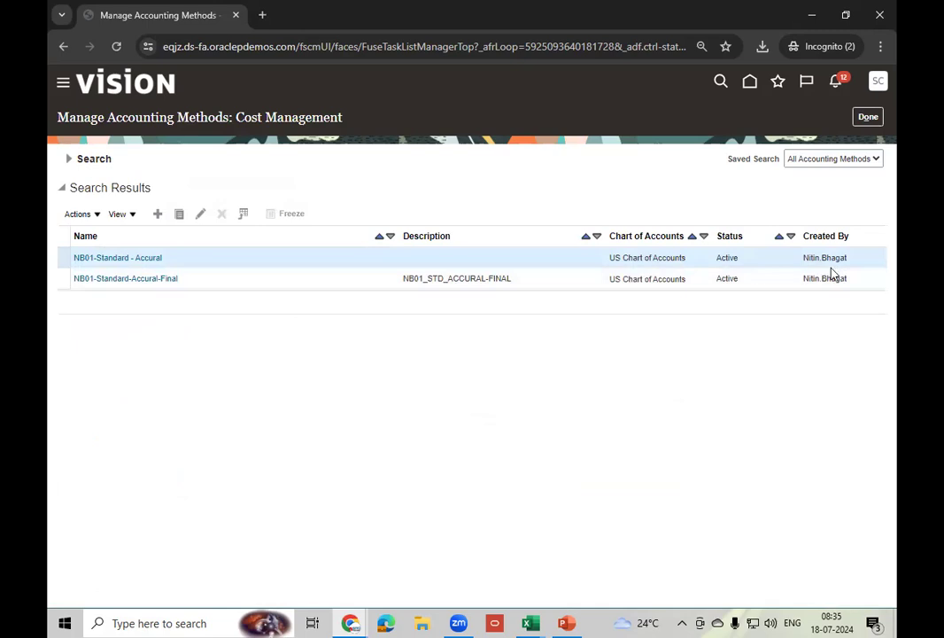
left_click(201, 213)
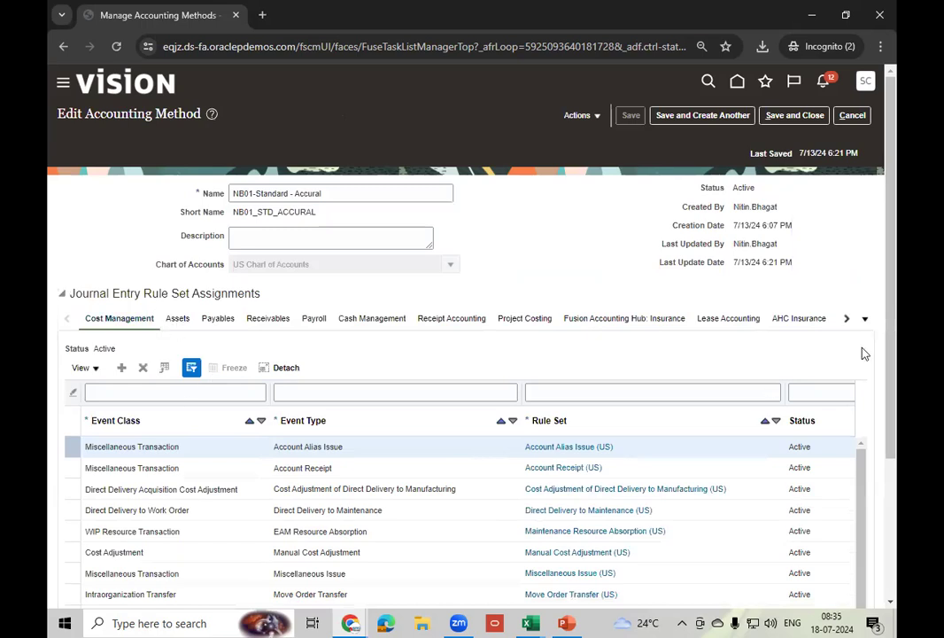
scroll(895, 325, "down", 1)
left_click_drag(894, 326, 896, 501)
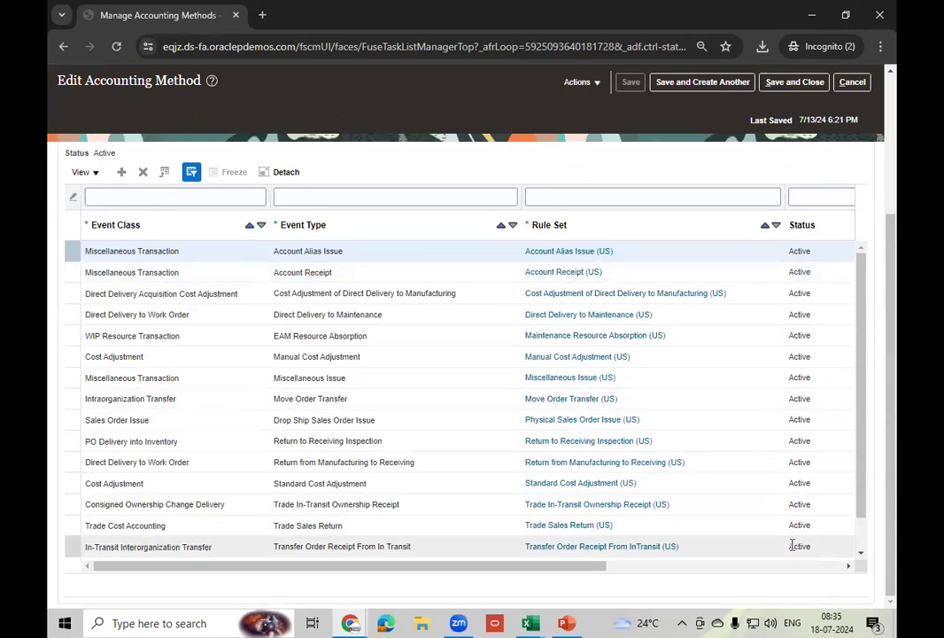
left_click(861, 554)
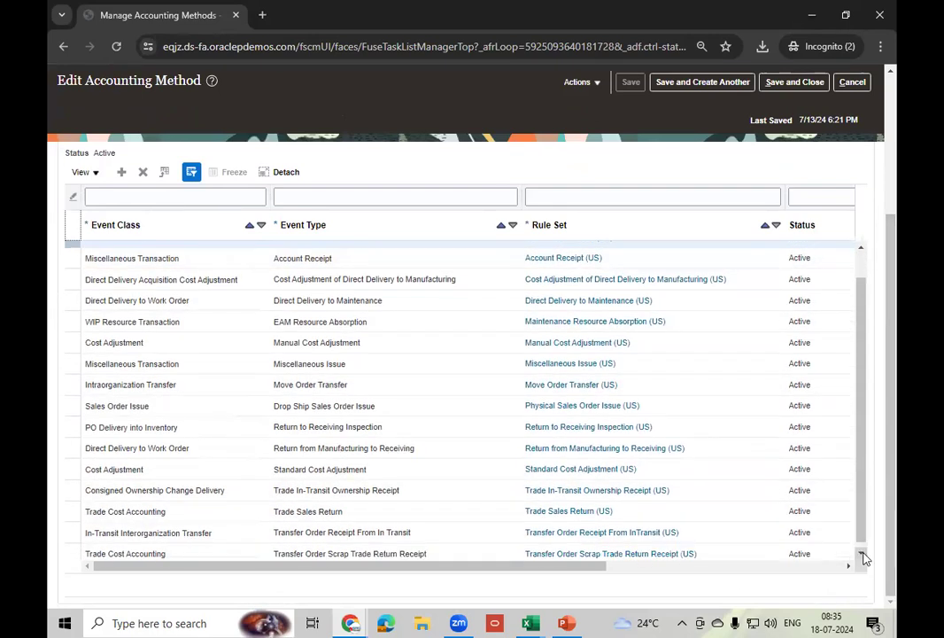
left_click(863, 555)
left_click(863, 555)
left_click(862, 555)
left_click(863, 556)
left_click(863, 555)
left_click(863, 555)
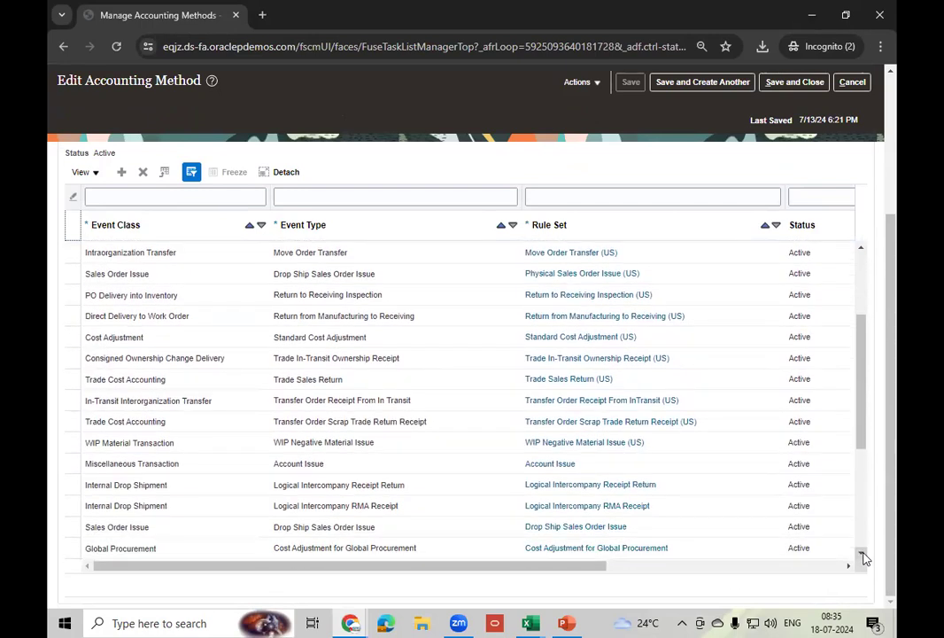
left_click(863, 555)
left_click(863, 556)
left_click(862, 555)
left_click(863, 555)
left_click(863, 556)
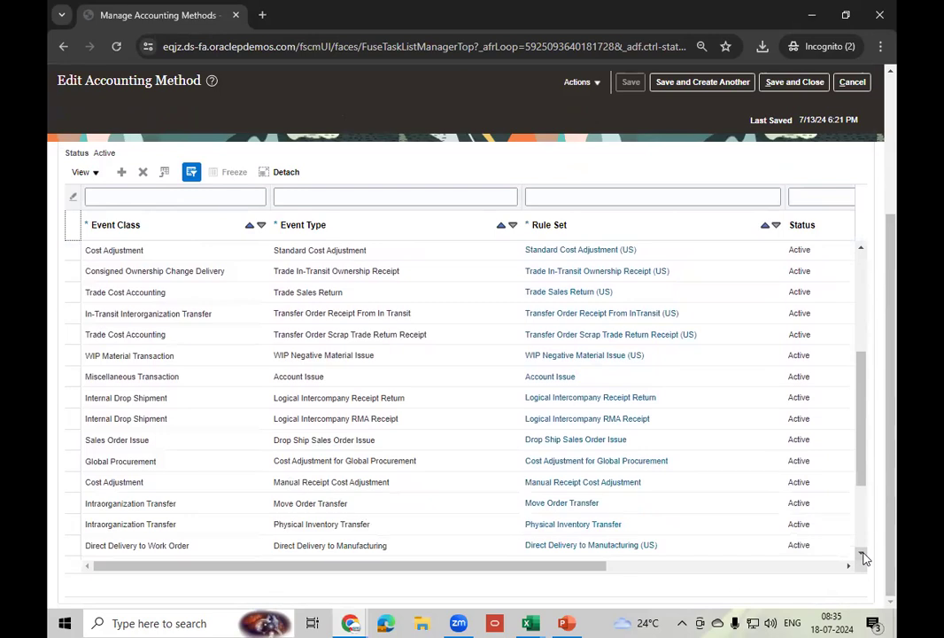
left_click(863, 555)
left_click(863, 555)
left_click(863, 555)
left_click(862, 556)
left_click(863, 556)
left_click(863, 556)
left_click_drag(867, 431, 862, 590)
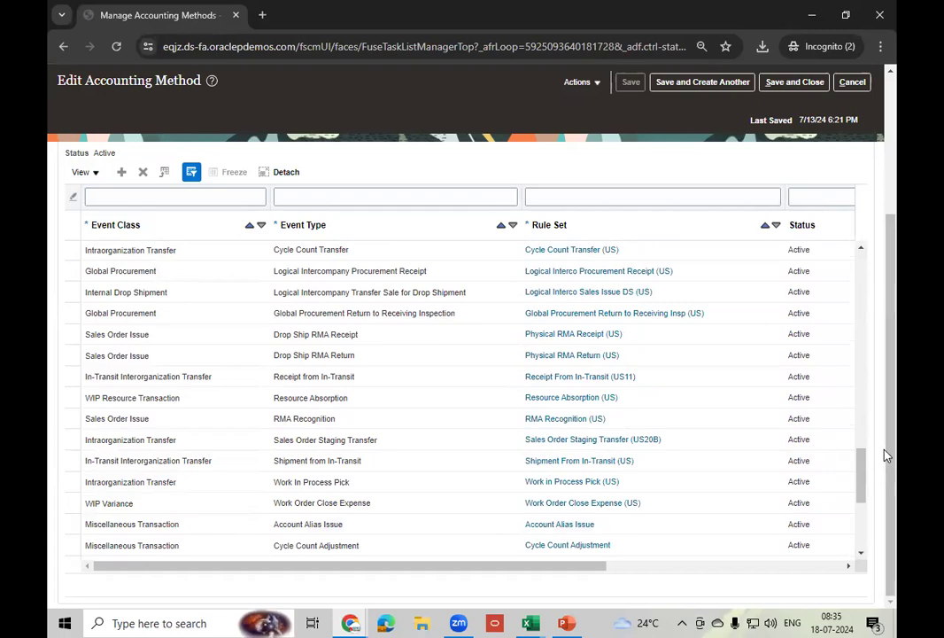
key("ctrl+a")
left_click(470, 172)
left_click(861, 249)
left_click(861, 249)
left_click(861, 249)
left_click(861, 248)
left_click(861, 249)
left_click(861, 249)
left_click(861, 249)
left_click(861, 249)
left_click(861, 249)
left_click(861, 249)
left_click(861, 249)
left_click(861, 249)
left_click(861, 249)
left_click(861, 249)
left_click(861, 249)
left_click(861, 249)
left_click(861, 249)
left_click(861, 248)
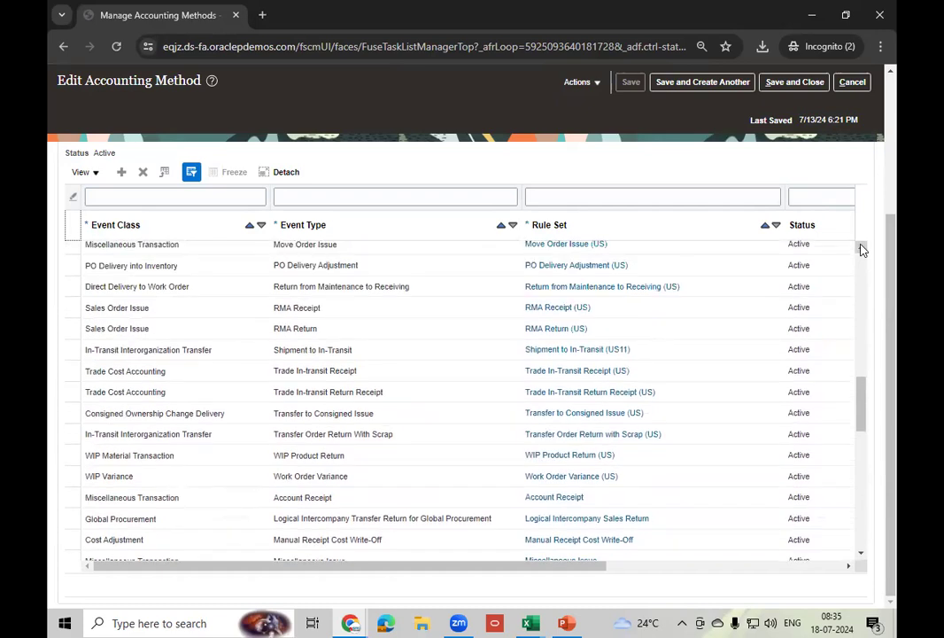
left_click(861, 248)
left_click(861, 248)
left_click(861, 249)
left_click(861, 249)
left_click(861, 249)
left_click(860, 249)
left_click(861, 249)
left_click(861, 249)
left_click(861, 249)
left_click(861, 248)
left_click(861, 249)
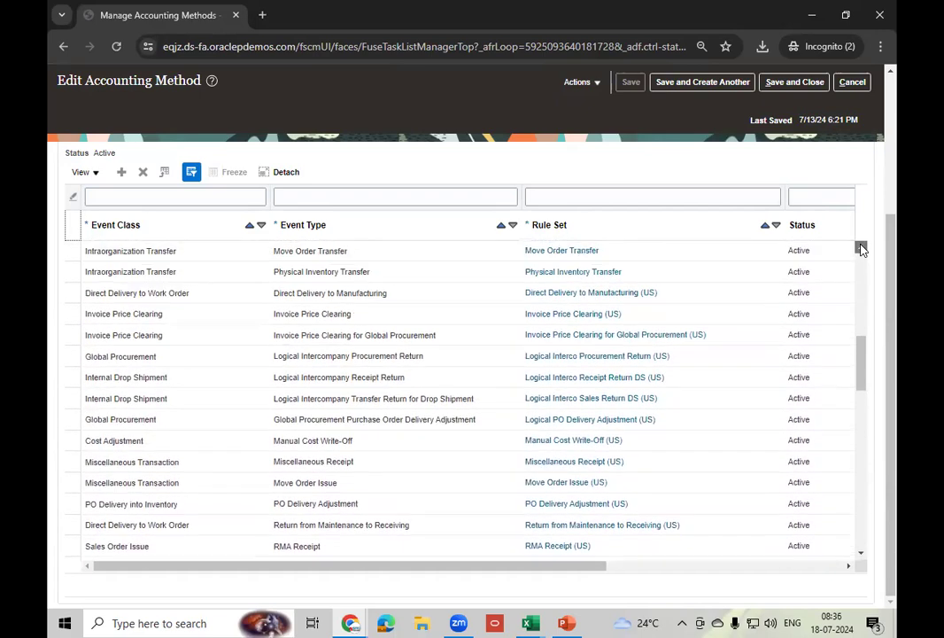
left_click(861, 249)
left_click(861, 249)
left_click(861, 249)
left_click(861, 249)
left_click(861, 249)
left_click(861, 249)
left_click(861, 249)
left_click(861, 249)
left_click(861, 249)
left_click(861, 249)
left_click(861, 248)
left_click(861, 249)
left_click(861, 249)
left_click(861, 249)
left_click(861, 249)
left_click(861, 249)
left_click(861, 249)
left_click(861, 249)
left_click(861, 249)
left_click(861, 249)
left_click(861, 249)
left_click(861, 249)
left_click(861, 248)
left_click(861, 249)
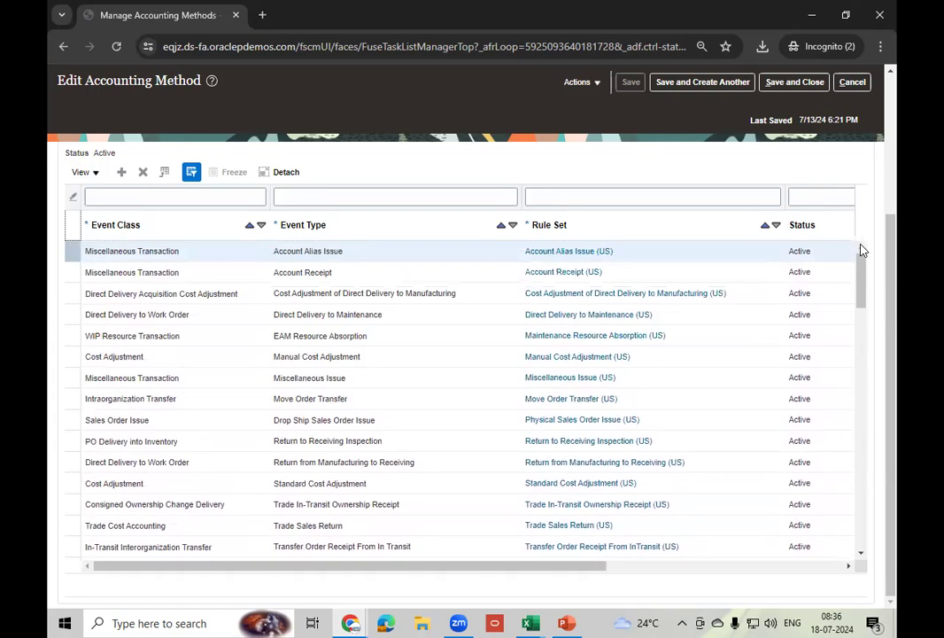
left_click(315, 197)
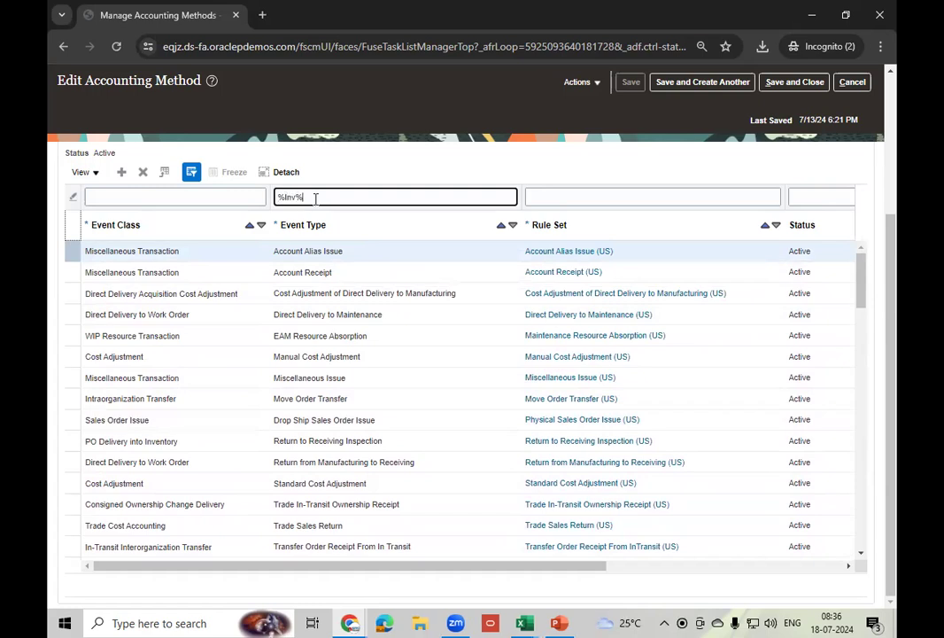
key("Return")
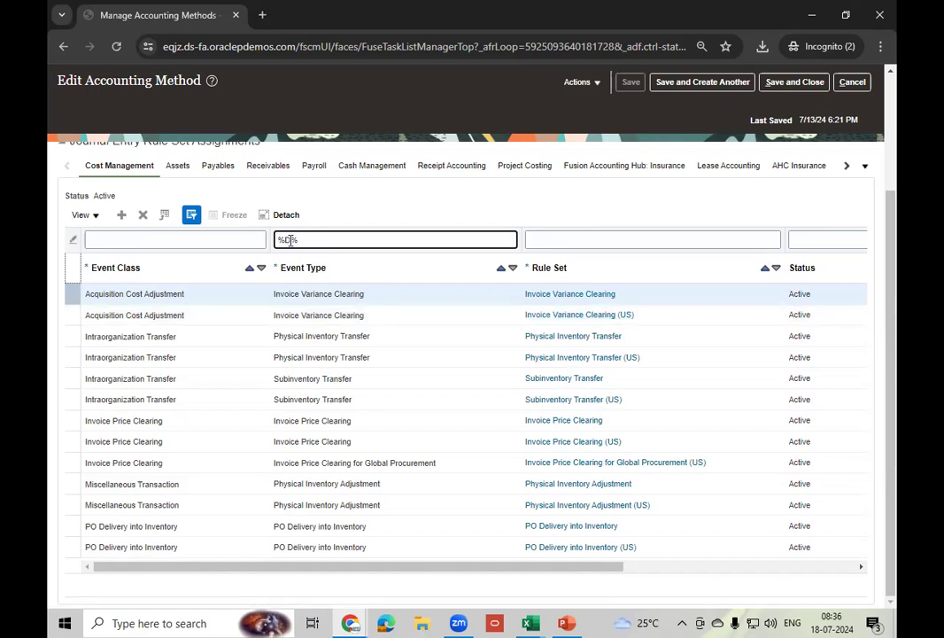
key("Return")
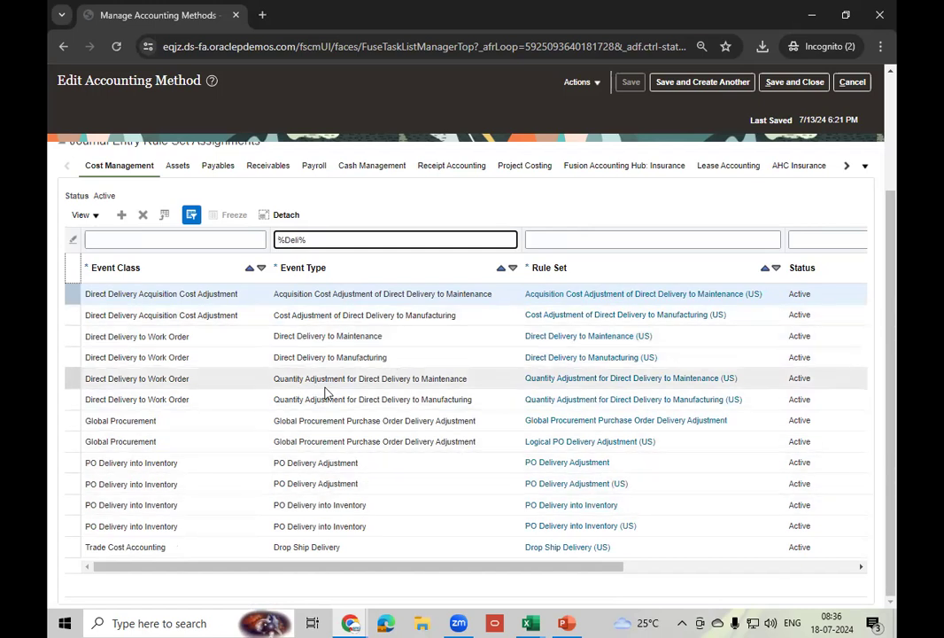
triple_click(322, 241)
key("BackSpace")
key("Return")
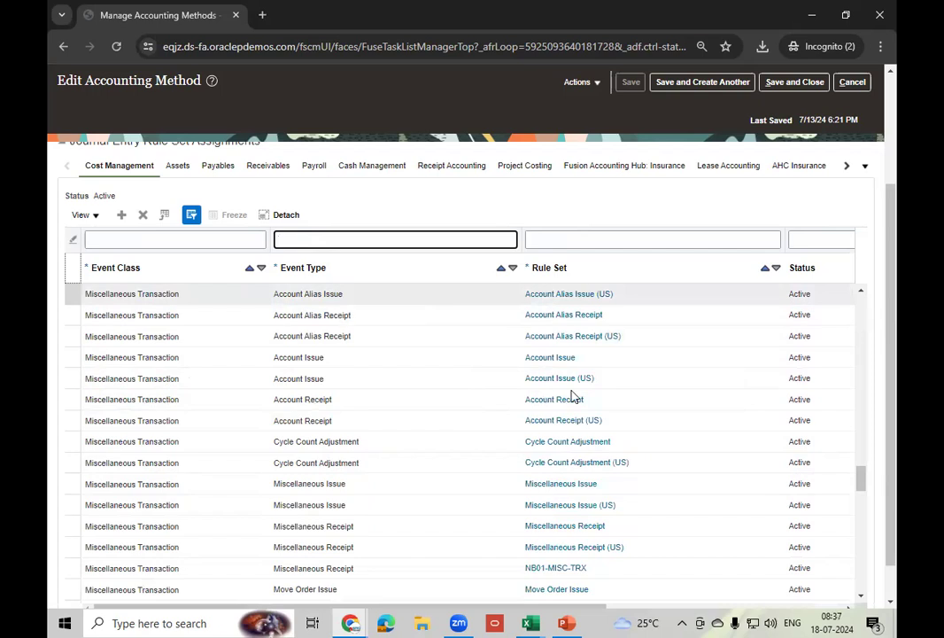
left_click_drag(860, 477, 773, 283)
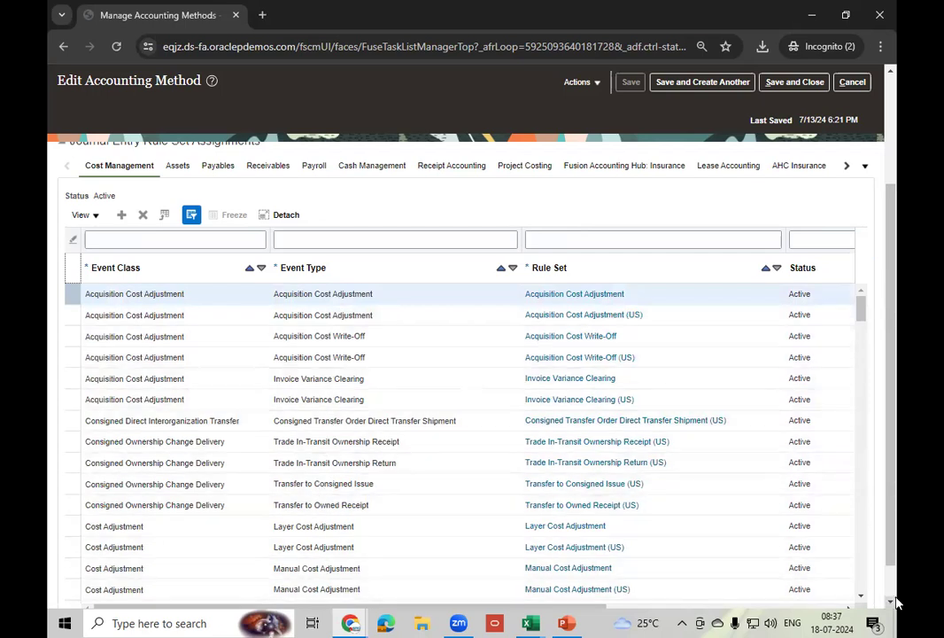
left_click(861, 599)
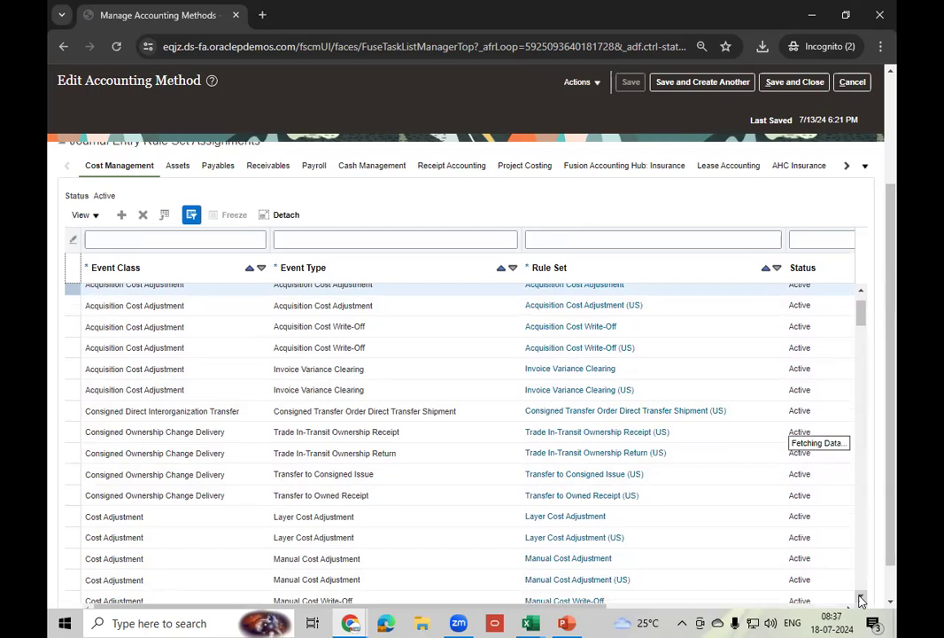
left_click(861, 599)
left_click(862, 599)
left_click(862, 600)
left_click(861, 600)
left_click(861, 599)
left_click(862, 599)
left_click(862, 599)
left_click(862, 599)
left_click(862, 600)
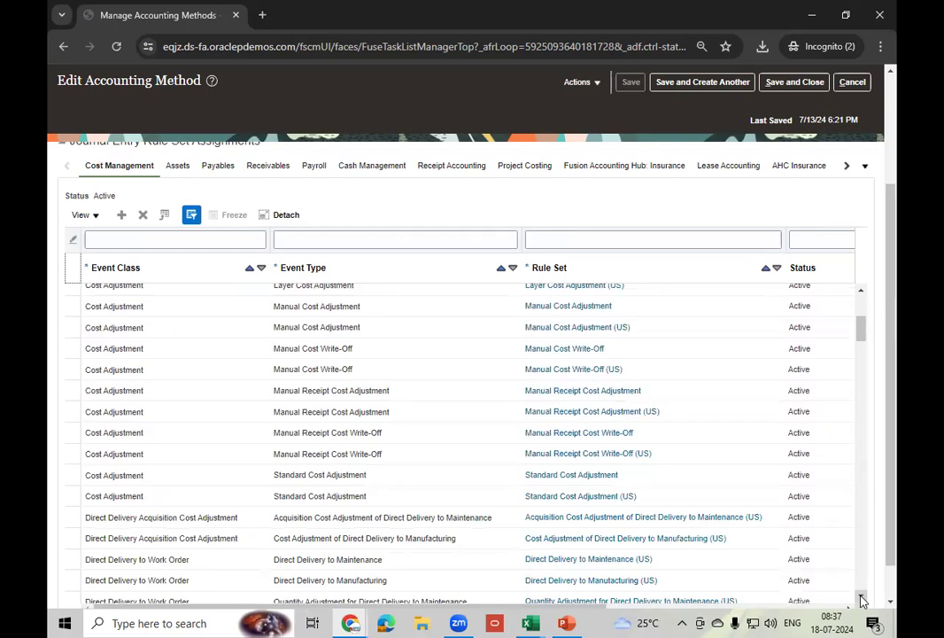
left_click(862, 600)
left_click(862, 600)
left_click(862, 600)
left_click(862, 600)
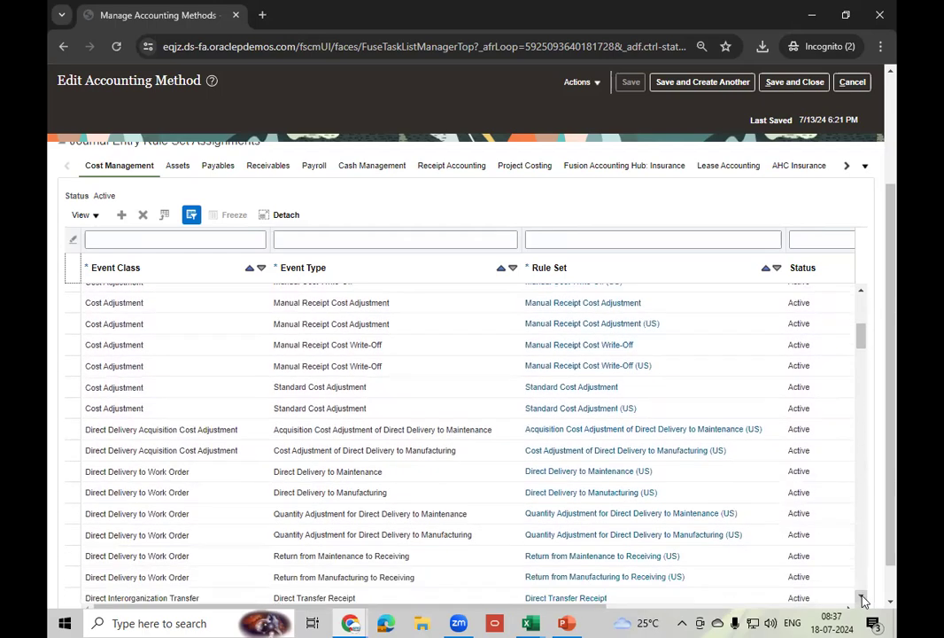
left_click(862, 600)
left_click(862, 600)
left_click(862, 600)
left_click(862, 600)
left_click(862, 600)
left_click(861, 599)
left_click(861, 599)
left_click(862, 599)
left_click(862, 600)
left_click(862, 600)
left_click(862, 600)
left_click(862, 600)
left_click(862, 600)
left_click(862, 600)
left_click(862, 600)
left_click(862, 600)
left_click(862, 600)
left_click(862, 600)
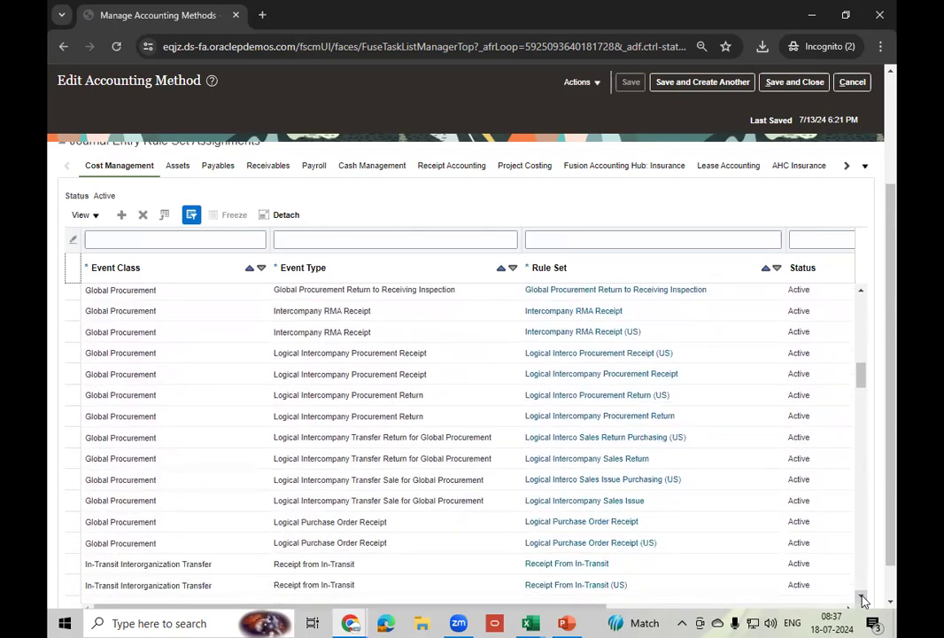
left_click(862, 600)
left_click(862, 600)
left_click(862, 599)
left_click(861, 600)
left_click(862, 600)
left_click(862, 600)
left_click(862, 600)
left_click(862, 599)
left_click(862, 599)
left_click(862, 600)
left_click(862, 600)
left_click(862, 600)
left_click(862, 600)
left_click(862, 599)
left_click(862, 599)
left_click(862, 600)
left_click(862, 600)
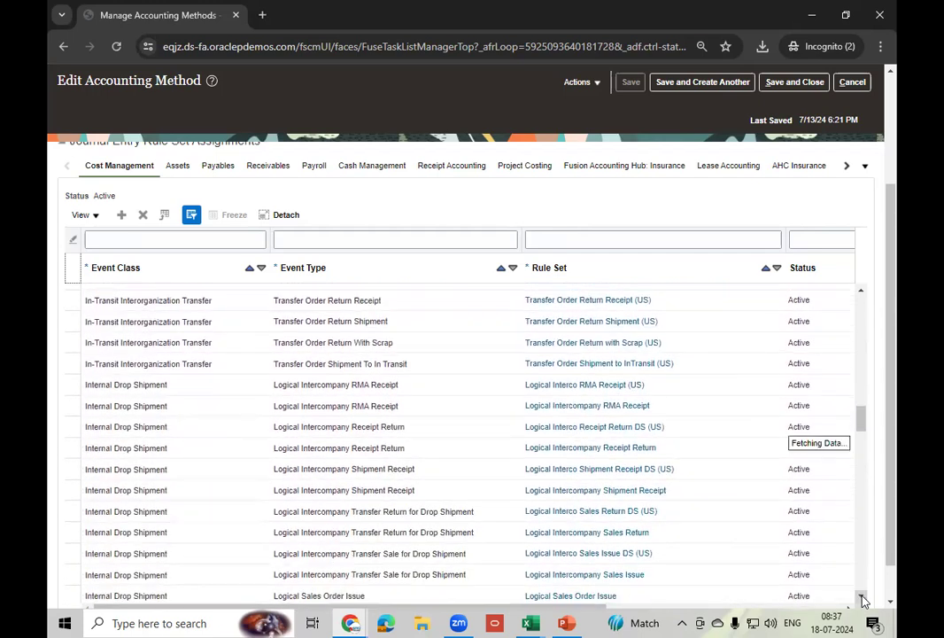
left_click(862, 600)
left_click(862, 600)
left_click(862, 600)
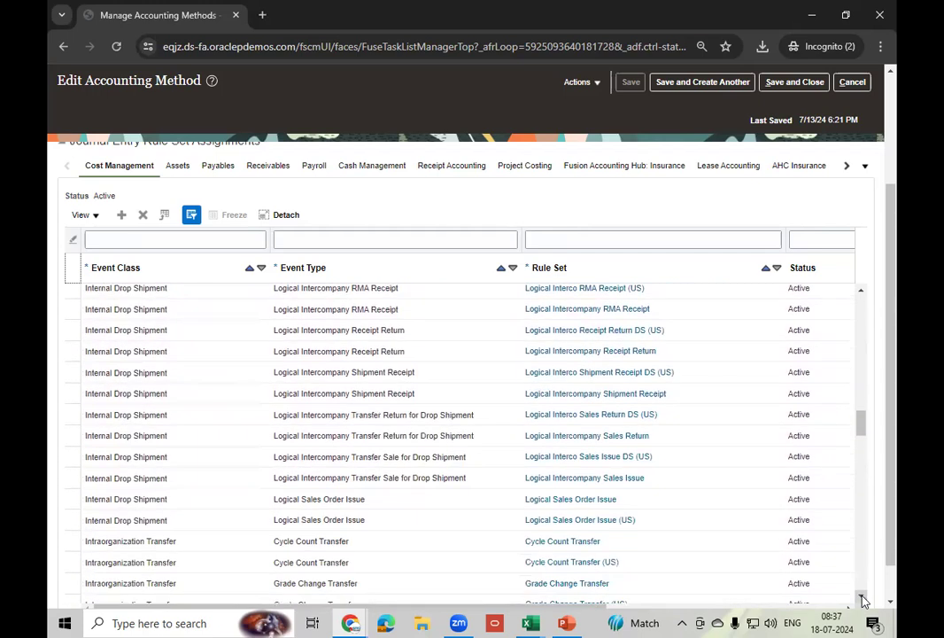
left_click(862, 600)
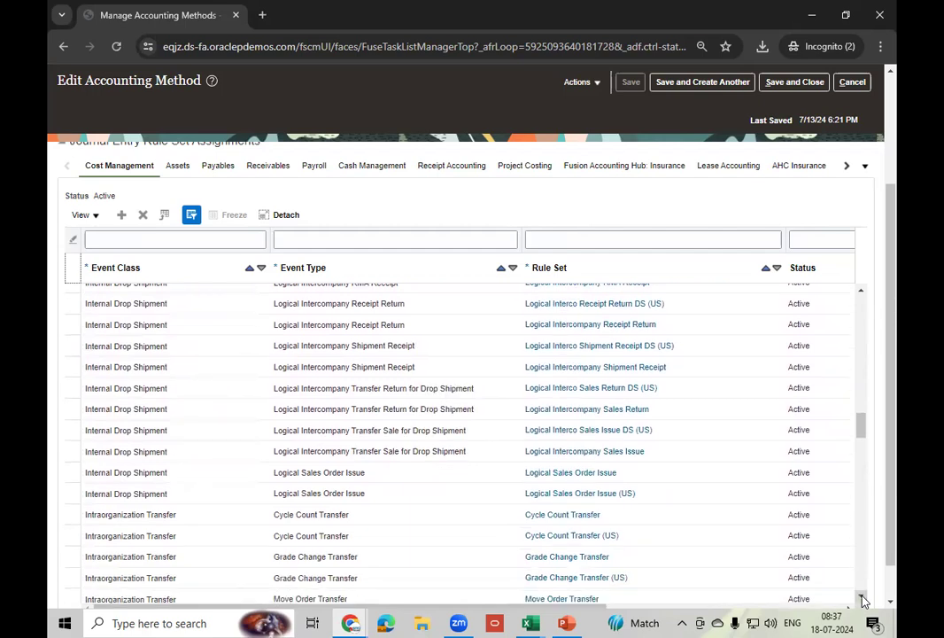
left_click(862, 600)
left_click(862, 600)
left_click(862, 600)
left_click(861, 600)
left_click(862, 600)
left_click(861, 600)
left_click(862, 599)
left_click(861, 599)
left_click(861, 600)
left_click(862, 600)
left_click(862, 599)
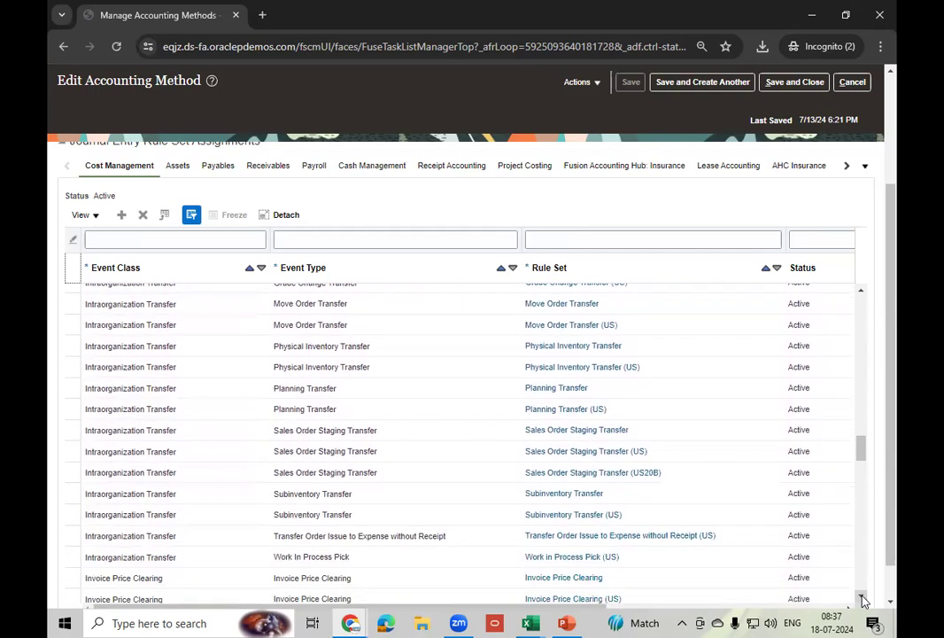
left_click(862, 600)
left_click(862, 600)
left_click(862, 600)
left_click(862, 600)
left_click(861, 600)
left_click(862, 600)
left_click(861, 599)
left_click(861, 600)
left_click(862, 600)
left_click(861, 599)
left_click(862, 599)
left_click(862, 600)
left_click(862, 600)
left_click(862, 600)
left_click(861, 600)
left_click(862, 600)
left_click(862, 599)
left_click(862, 600)
left_click(862, 600)
left_click(862, 599)
left_click(862, 600)
left_click(862, 599)
left_click(861, 600)
left_click(862, 600)
left_click(862, 600)
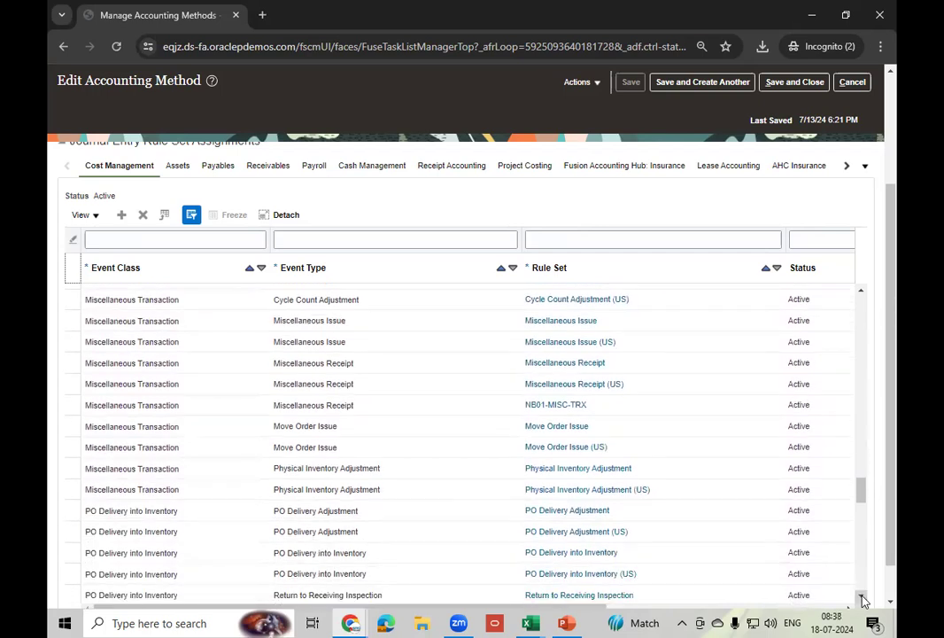
left_click(862, 600)
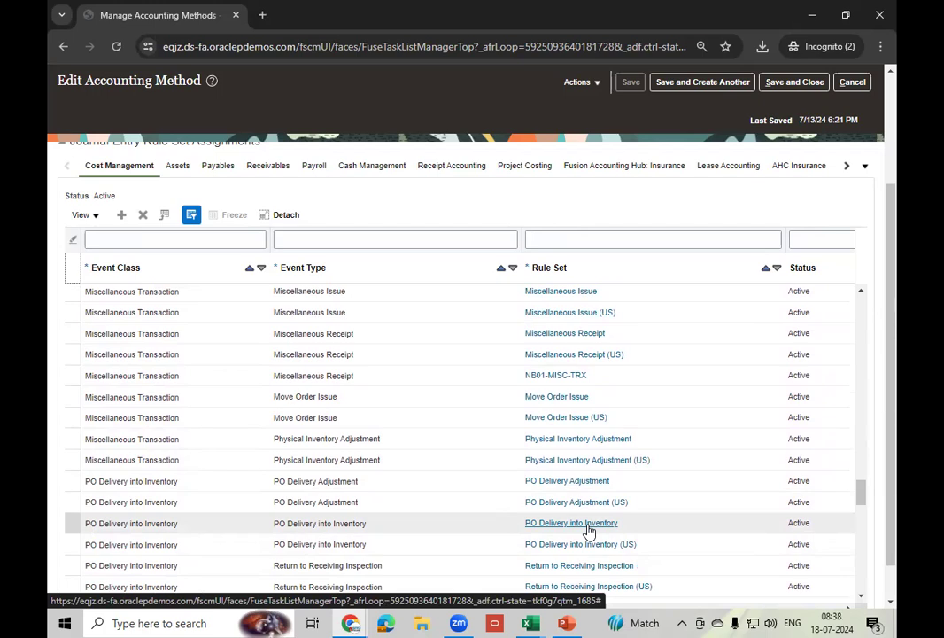
left_click(861, 598)
left_click_drag(861, 598, 864, 598)
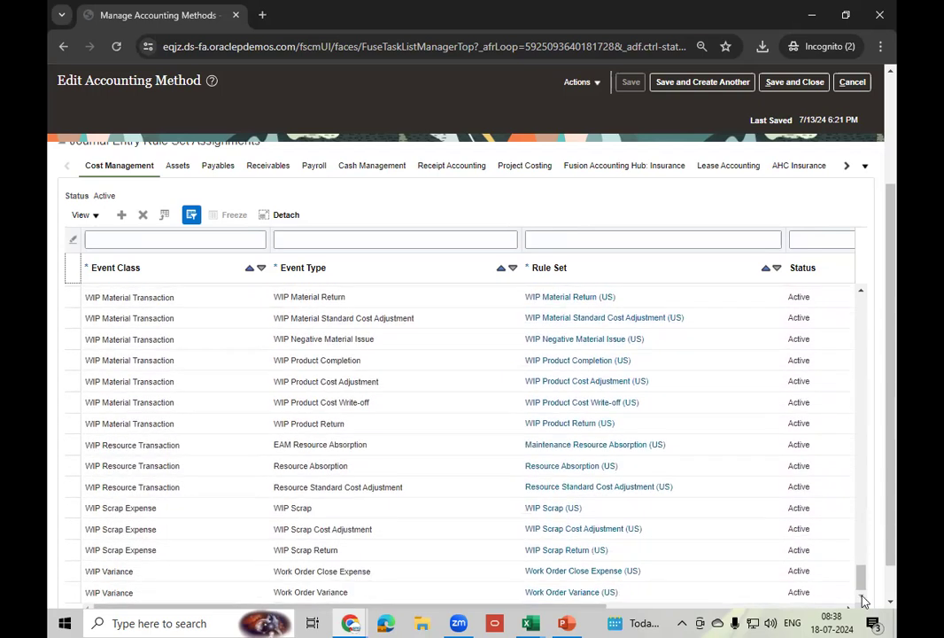
- Filter assignments to PO event classes, compare effective dates, and open the current PO Delivery into Inventory (US) rule set
left_click(151, 241)
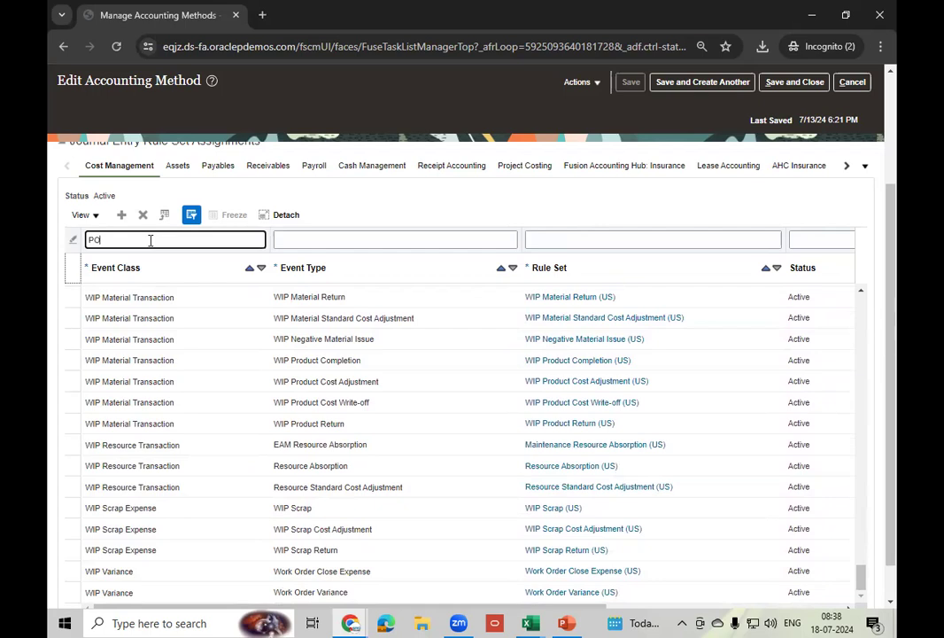
key("Return")
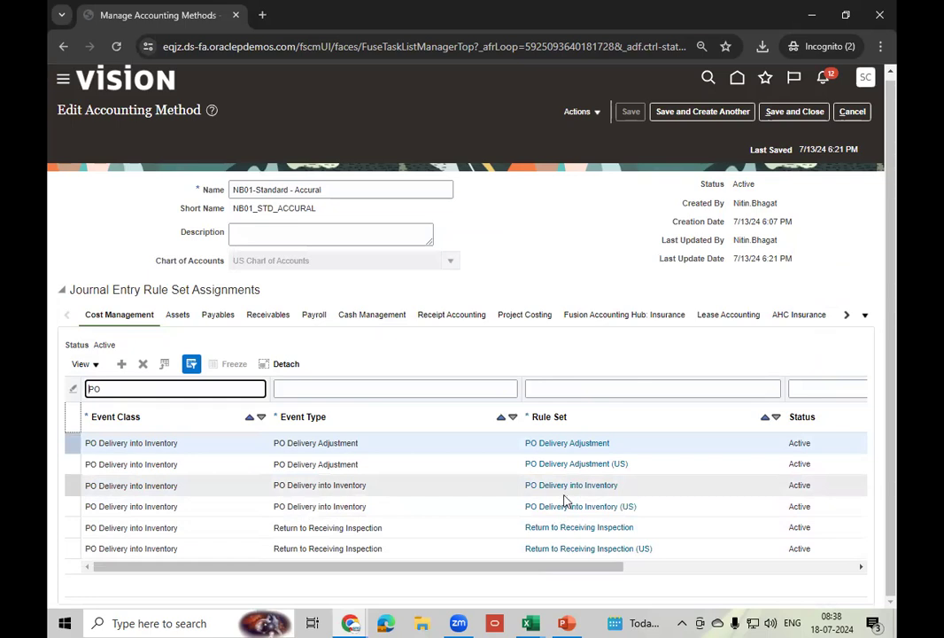
left_click_drag(538, 568, 678, 568)
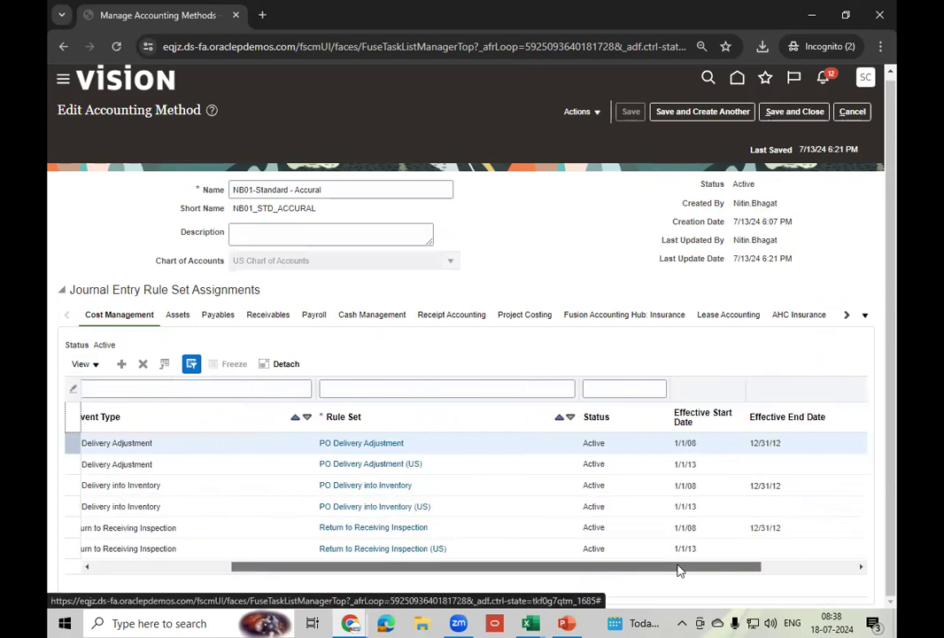
left_click(735, 484)
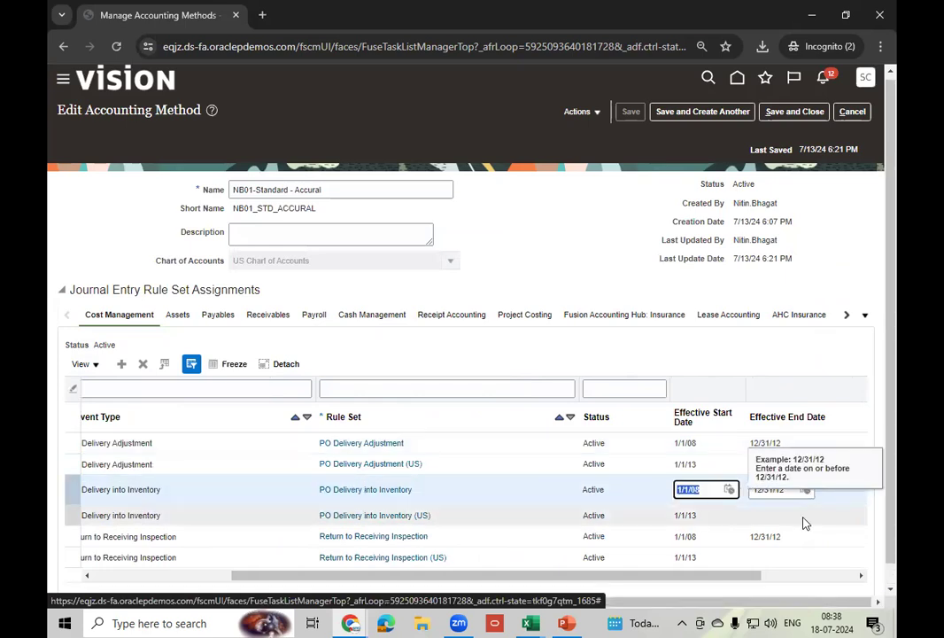
left_click(795, 493)
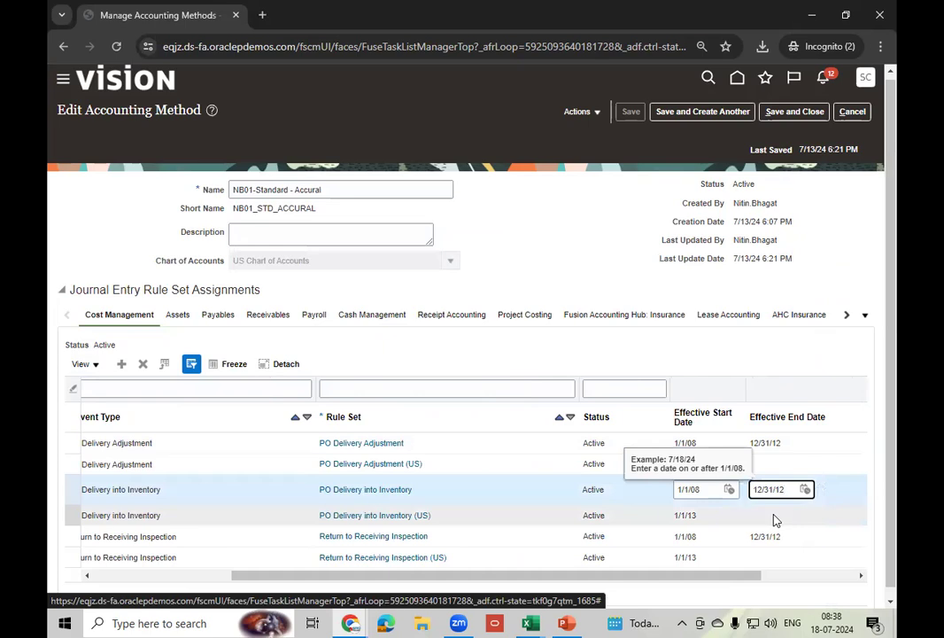
left_click(764, 516)
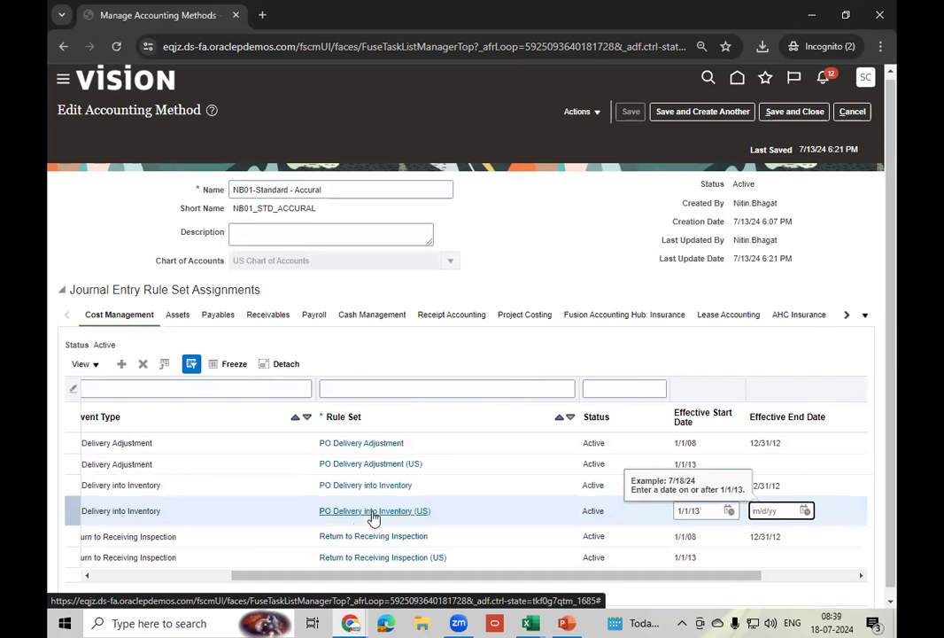
left_click(374, 512)
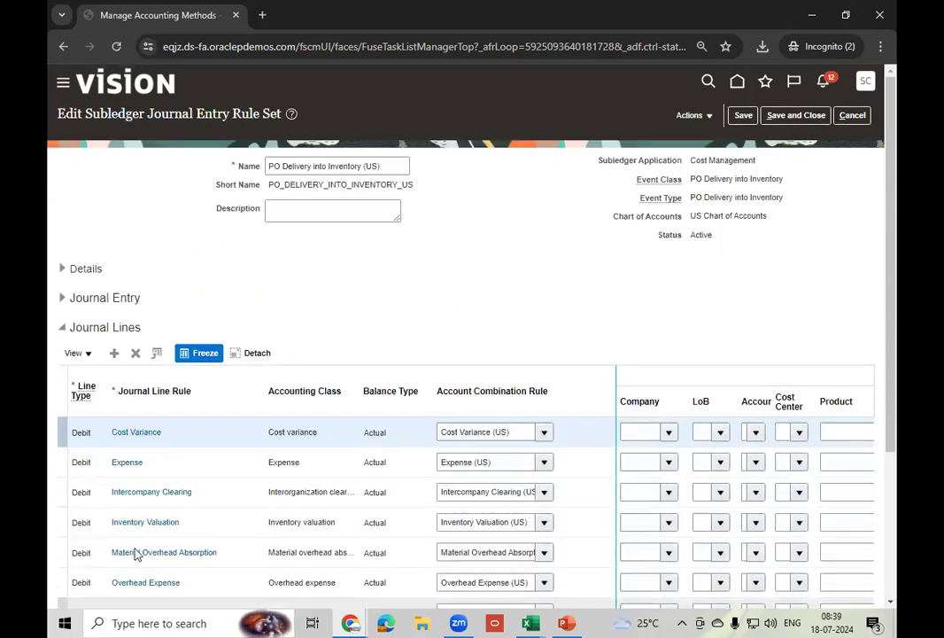
- Inspect the Inventory Valuation journal line's account rule, Inventory Valuation (US), then leave without saving
left_click(206, 529)
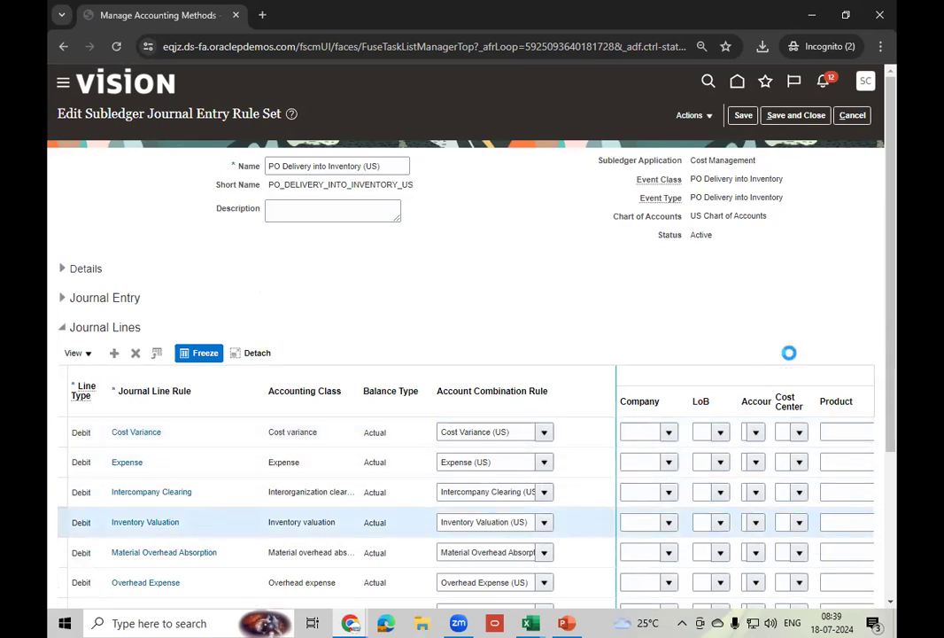
left_click_drag(896, 314, 896, 430)
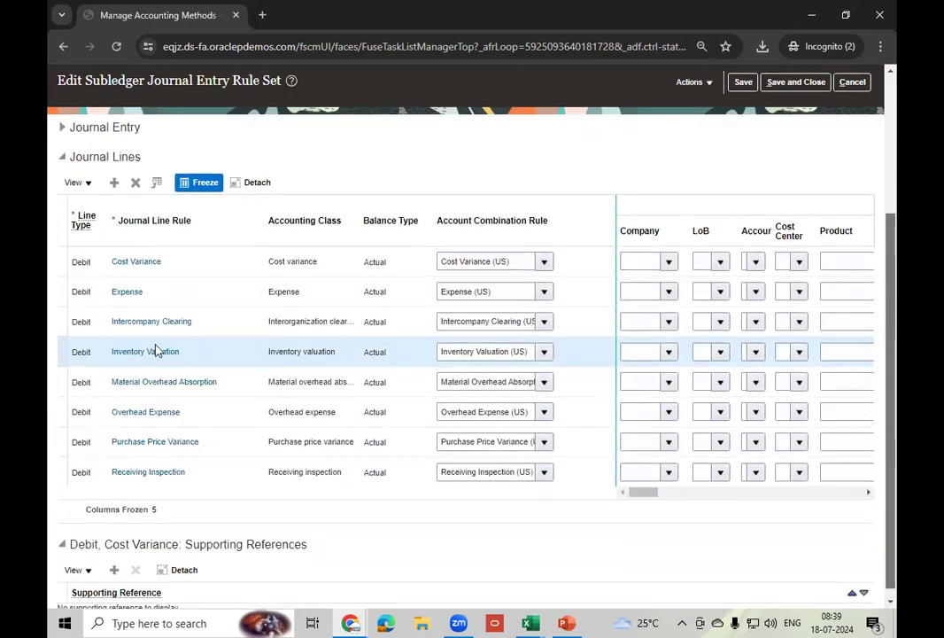
scroll(510, 354, "down", 1)
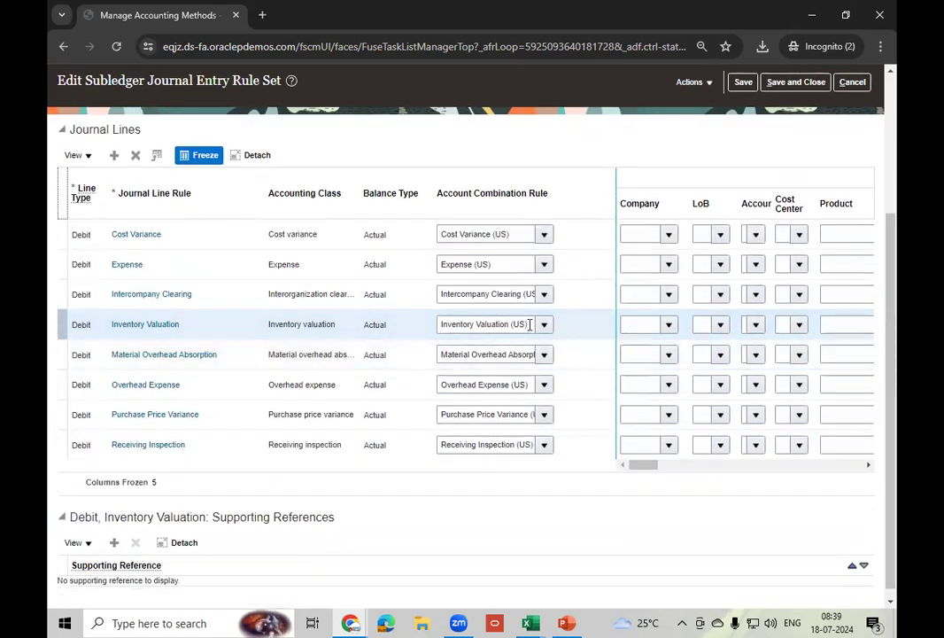
left_click(530, 325)
triple_click(529, 324)
key("ctrl+c")
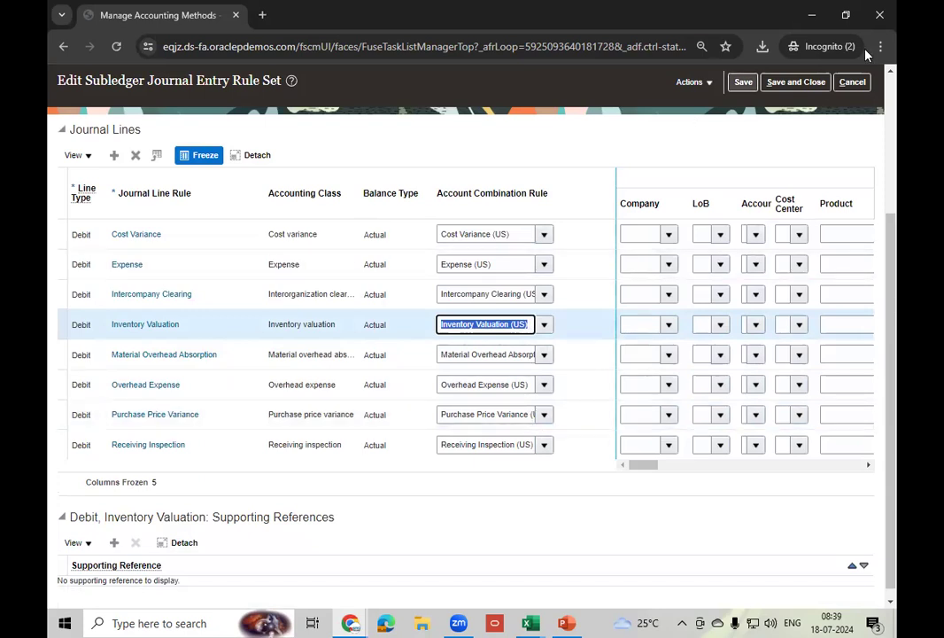
left_click(859, 84)
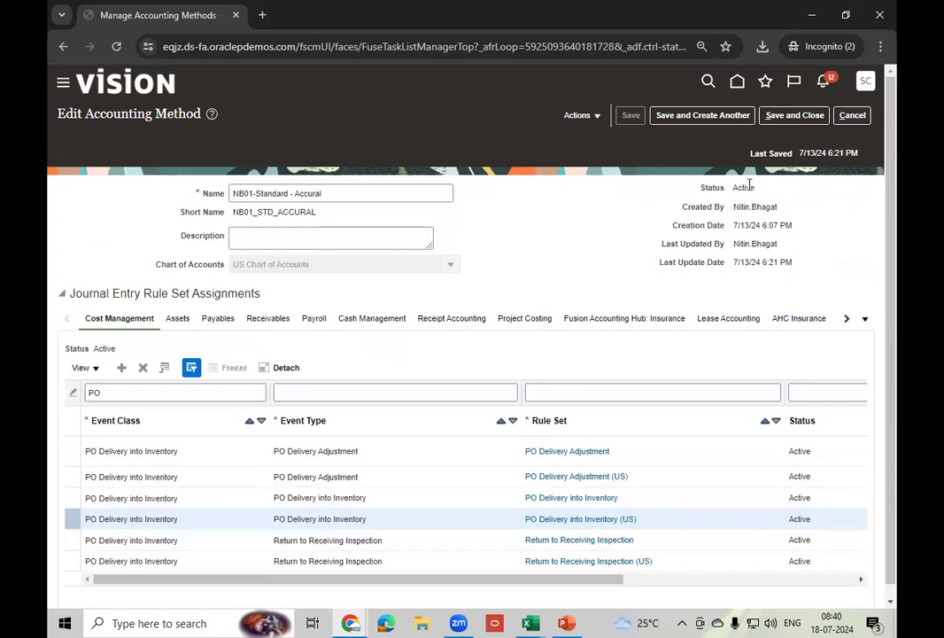
- Exit the accounting method back to the Cost Accounting setup tasks
left_click(851, 116)
left_click(868, 118)
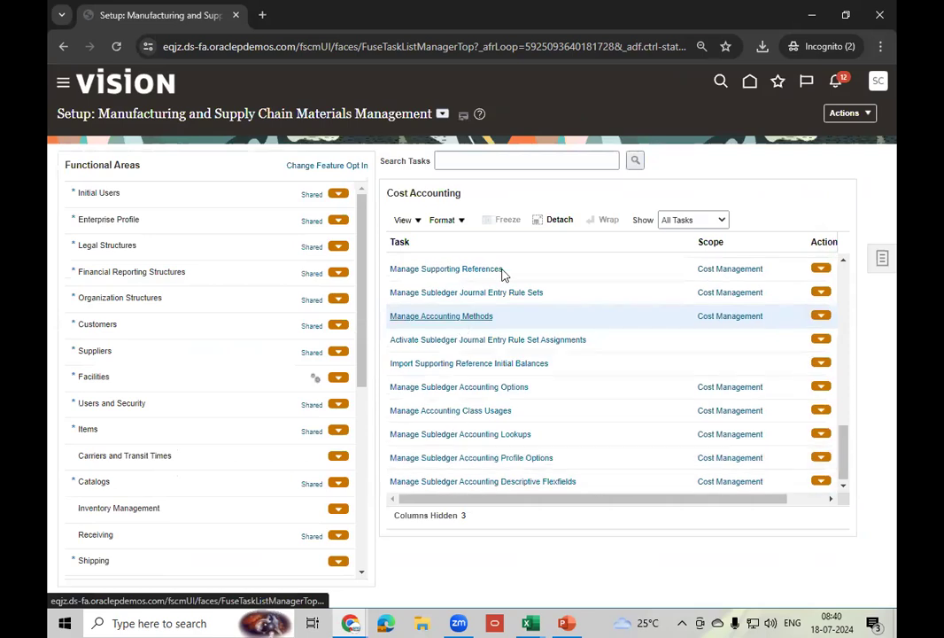
left_click(845, 262)
left_click(845, 262)
left_click(846, 262)
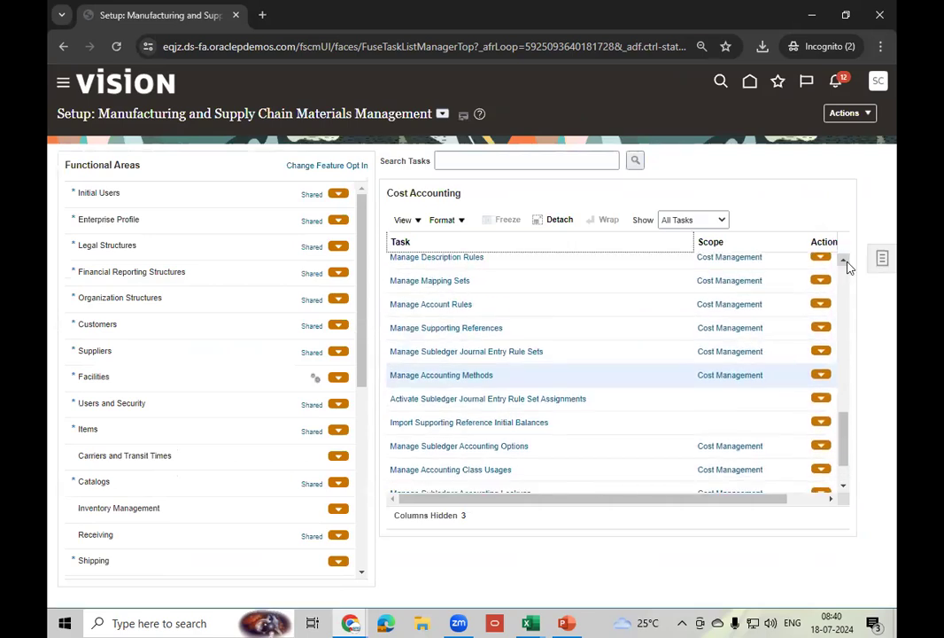
- Find the Inventory Valuation (US) account rule, confirm its Inventory Valuation mapping set, and exit unchanged
left_click(458, 307)
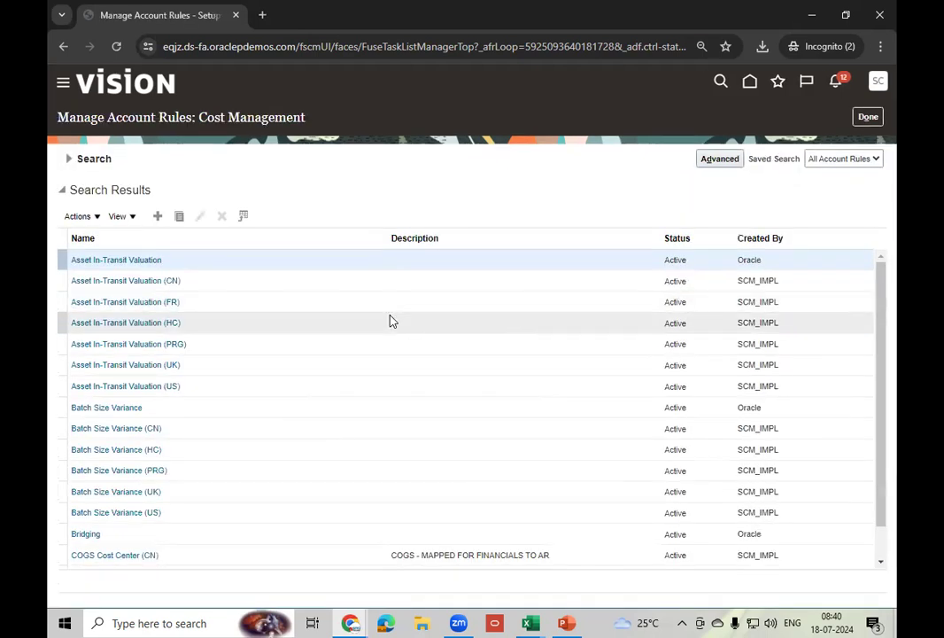
left_click(70, 160)
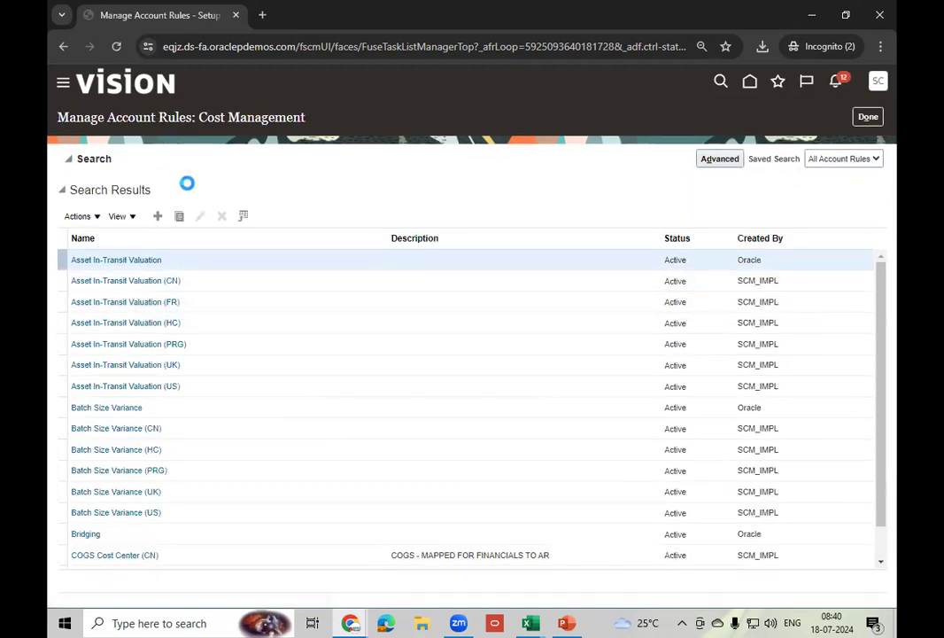
left_click(251, 186)
key("ctrl+v")
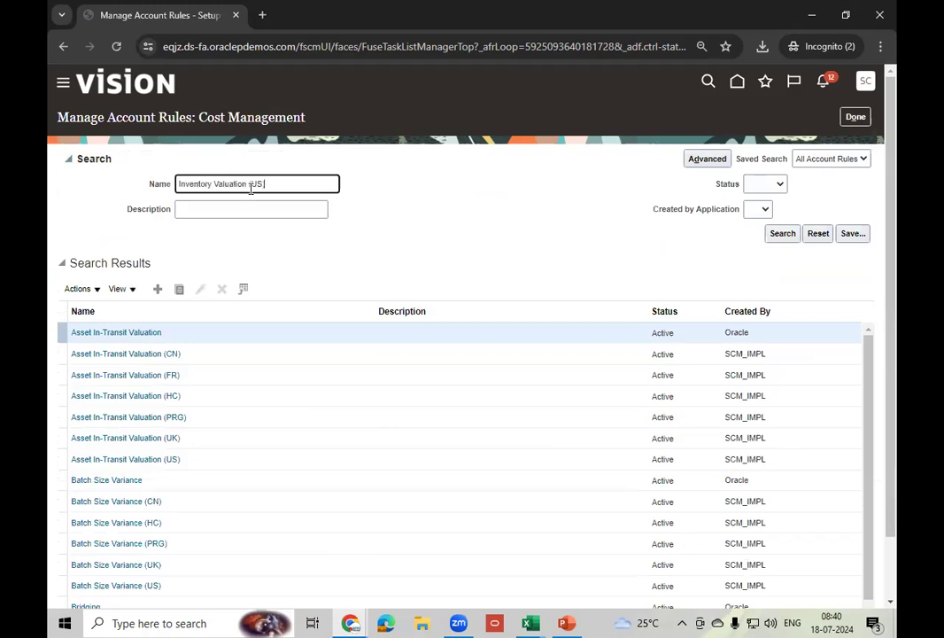
left_click(780, 233)
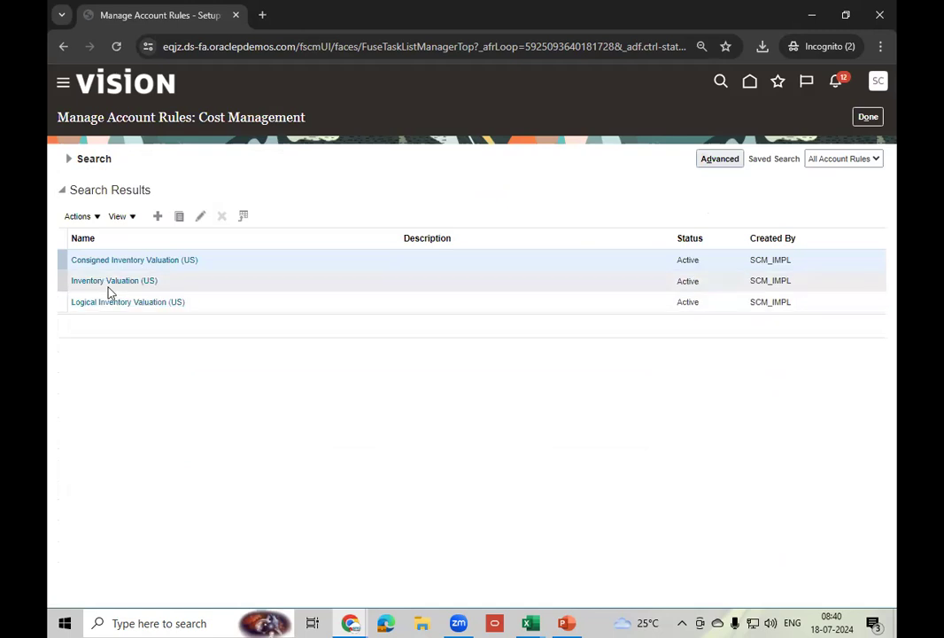
left_click(189, 284)
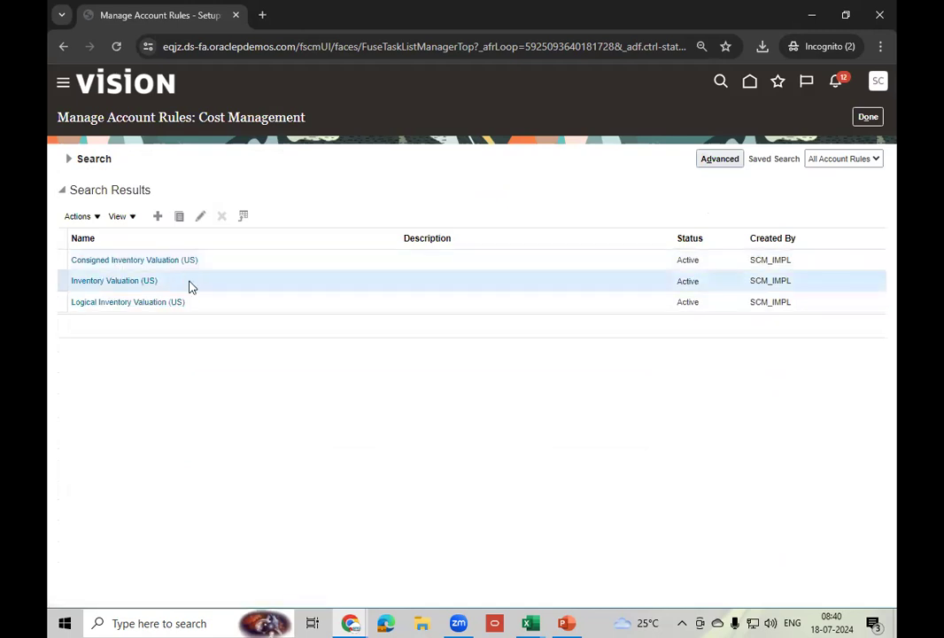
left_click(201, 216)
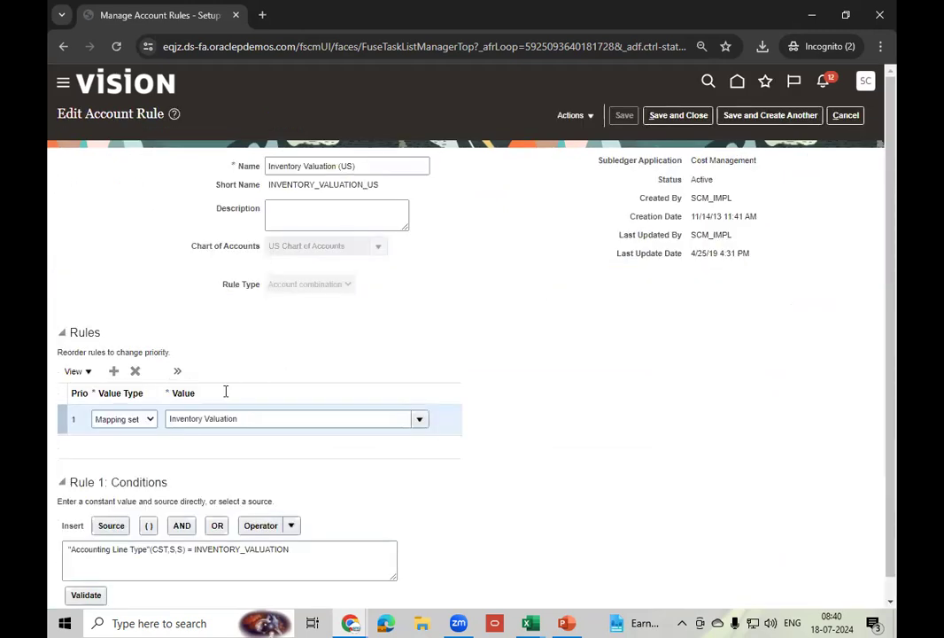
left_click(260, 419)
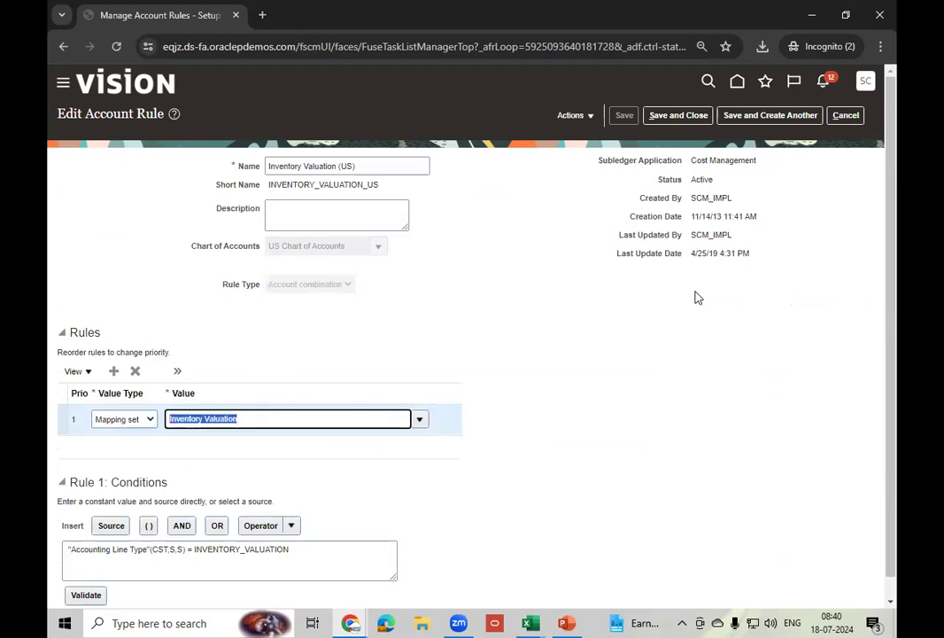
left_click(846, 115)
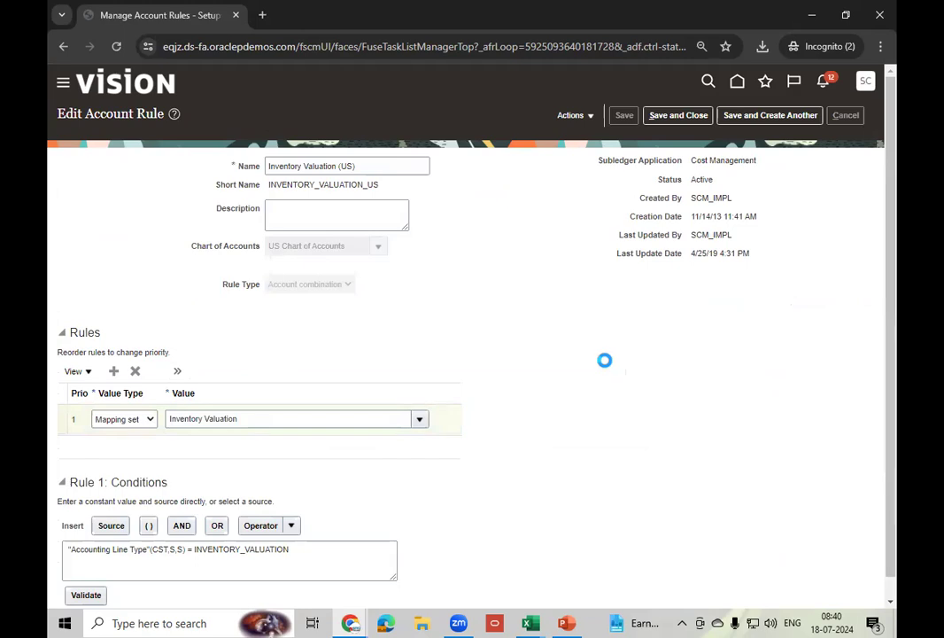
left_click(870, 118)
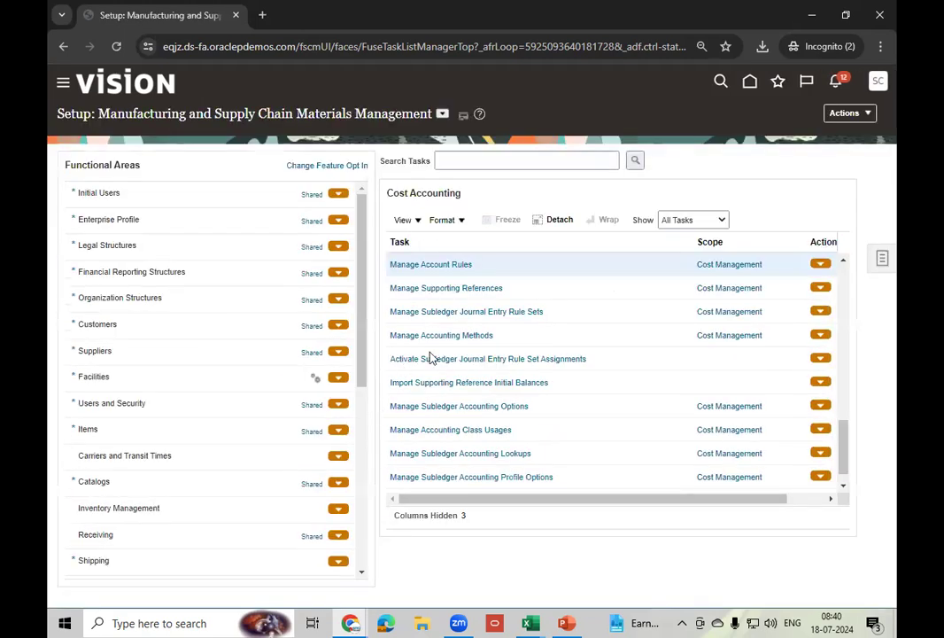
- Search Manage Mapping Sets for 'Inventory Valuation' and open it for editing
left_click(845, 263)
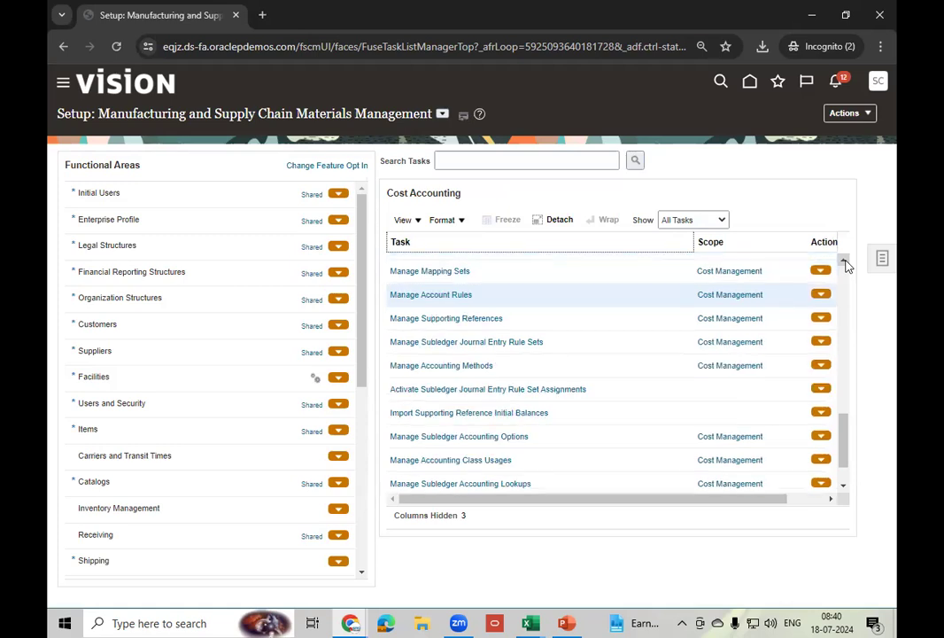
left_click(448, 271)
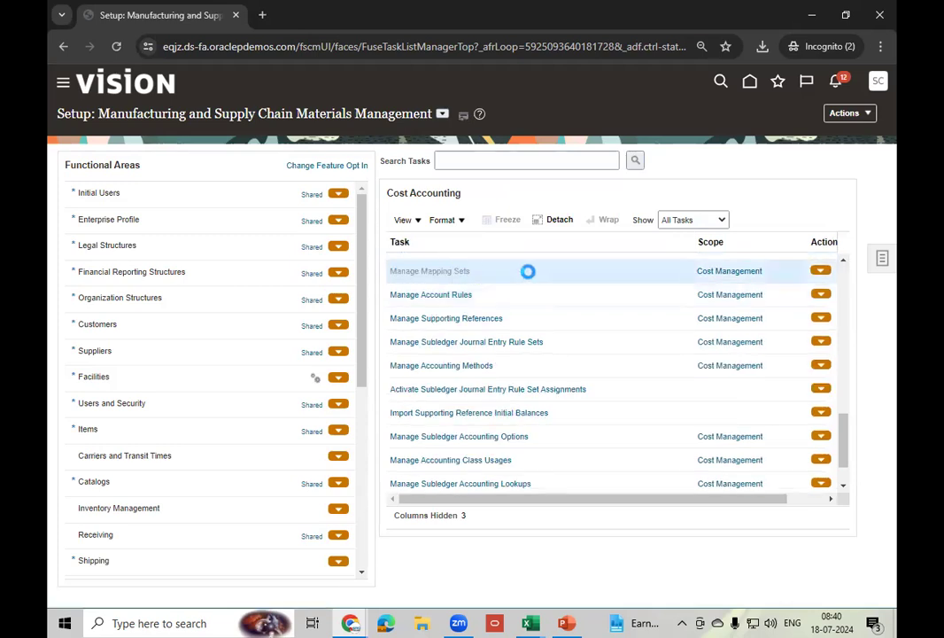
left_click(74, 162)
left_click(252, 184)
type("Inventory Valuation")
left_click(802, 236)
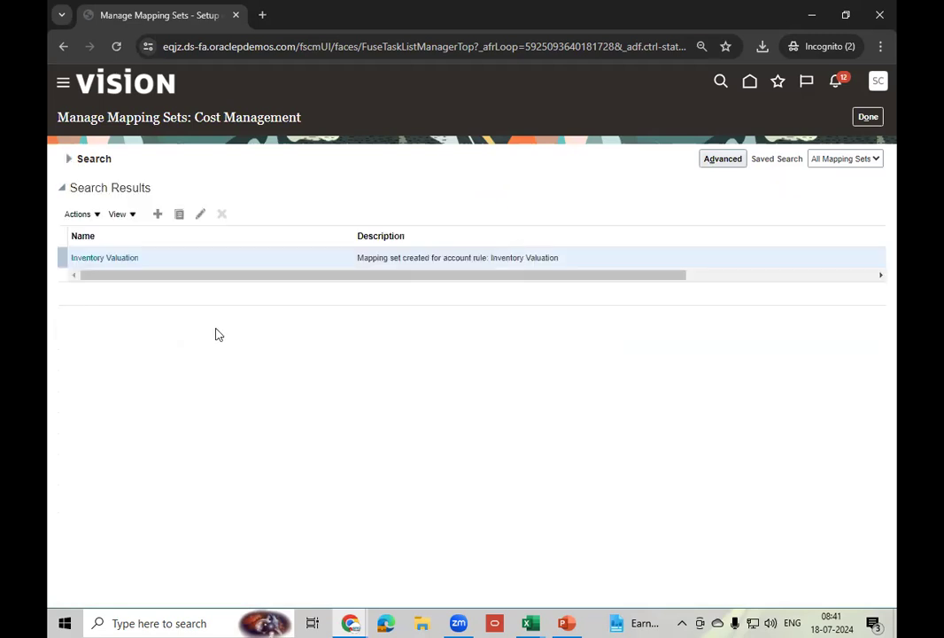
left_click(201, 215)
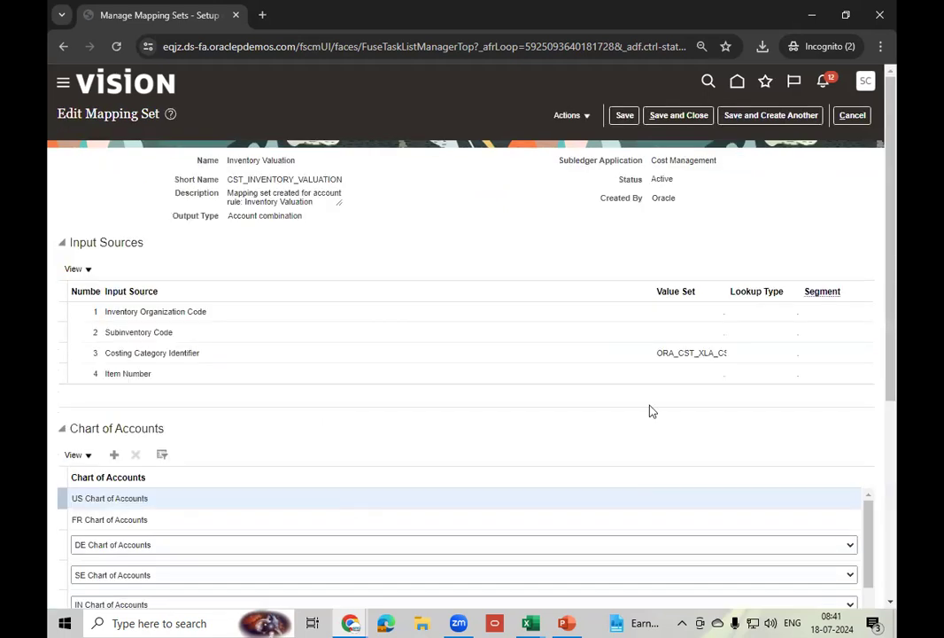
- Review the US Chart of Accounts mappings to account 101.10.14100.000.000.000, then return home
left_click_drag(879, 232, 897, 454)
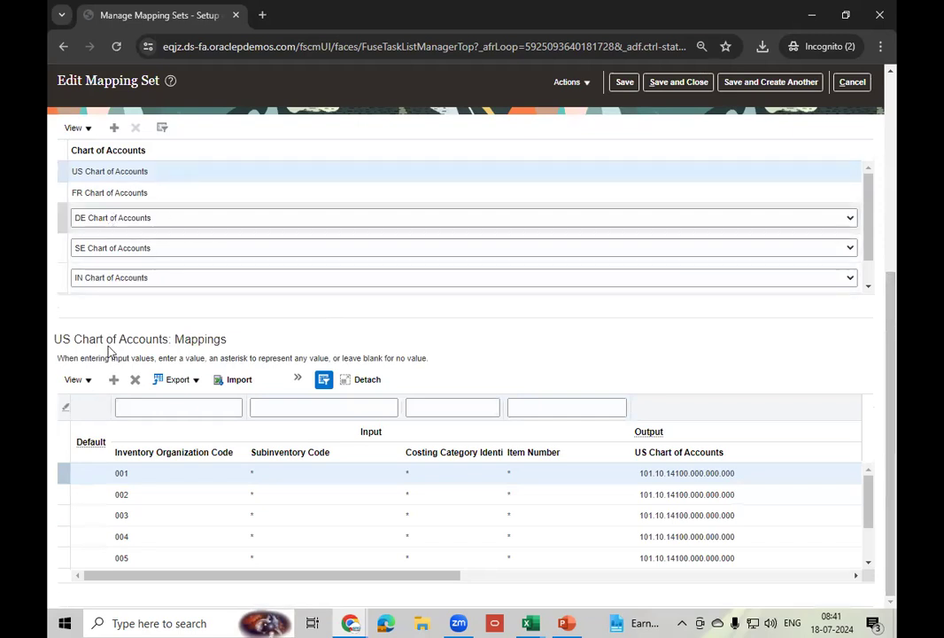
left_click(449, 472)
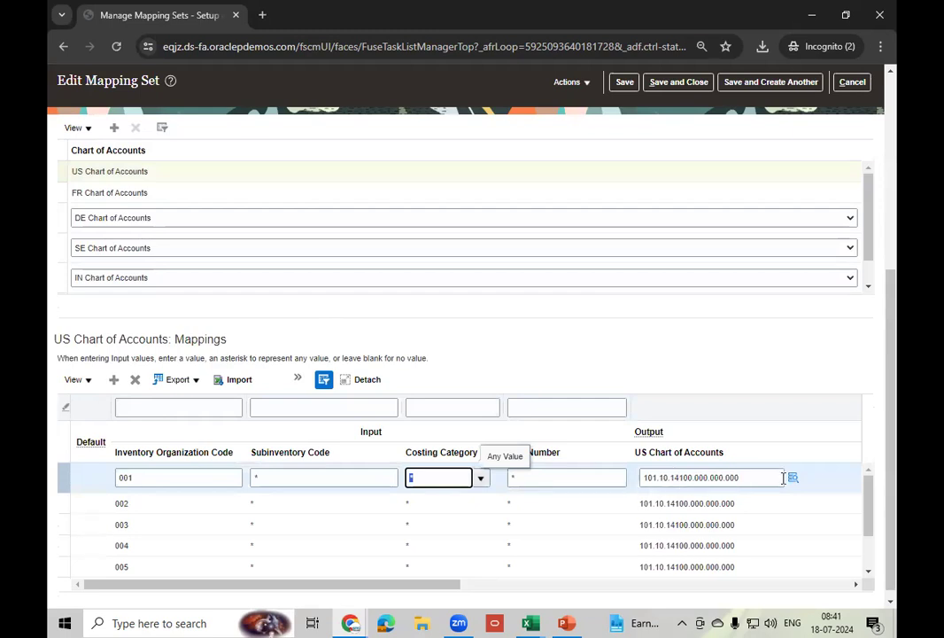
mouse_move(801, 483)
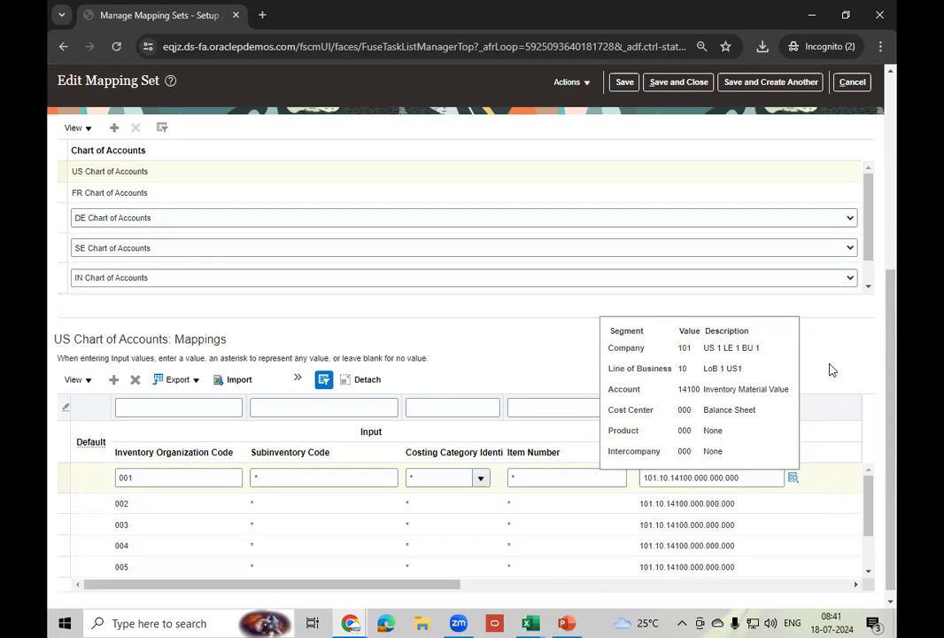
scroll(897, 254, "up", 2)
left_click_drag(896, 253, 896, 211)
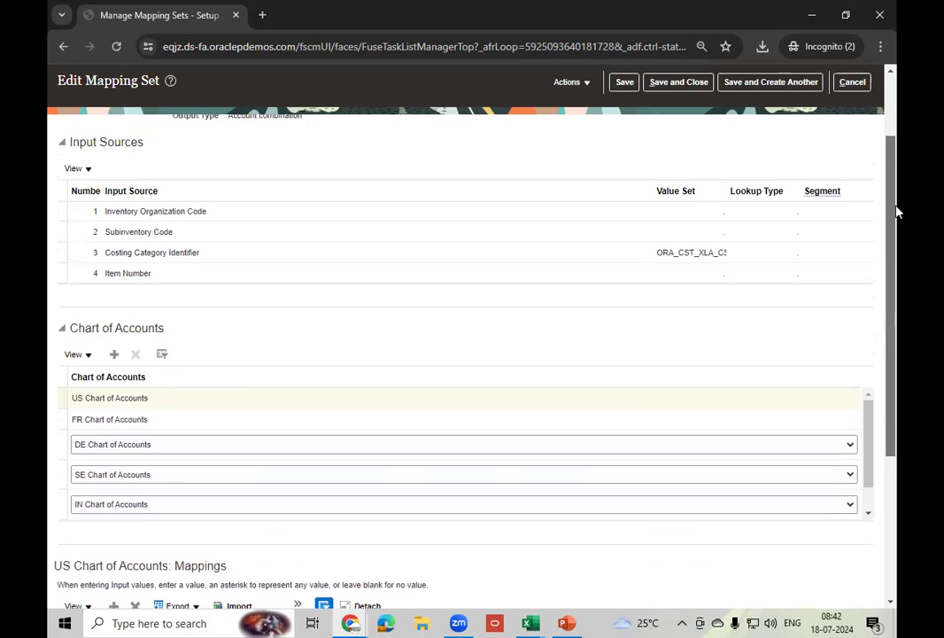
left_click_drag(897, 212, 895, 385)
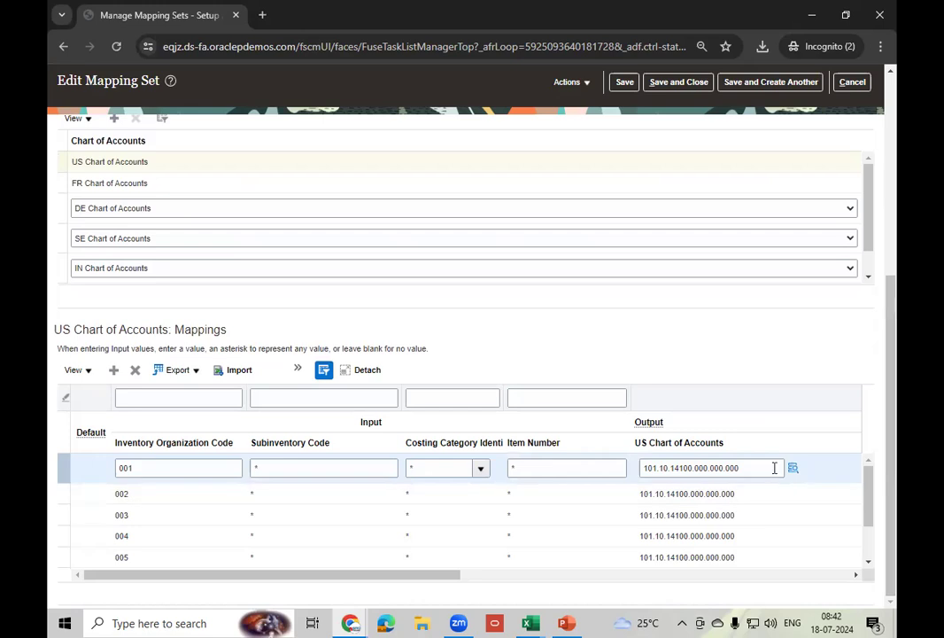
left_click_drag(894, 379, 895, 98)
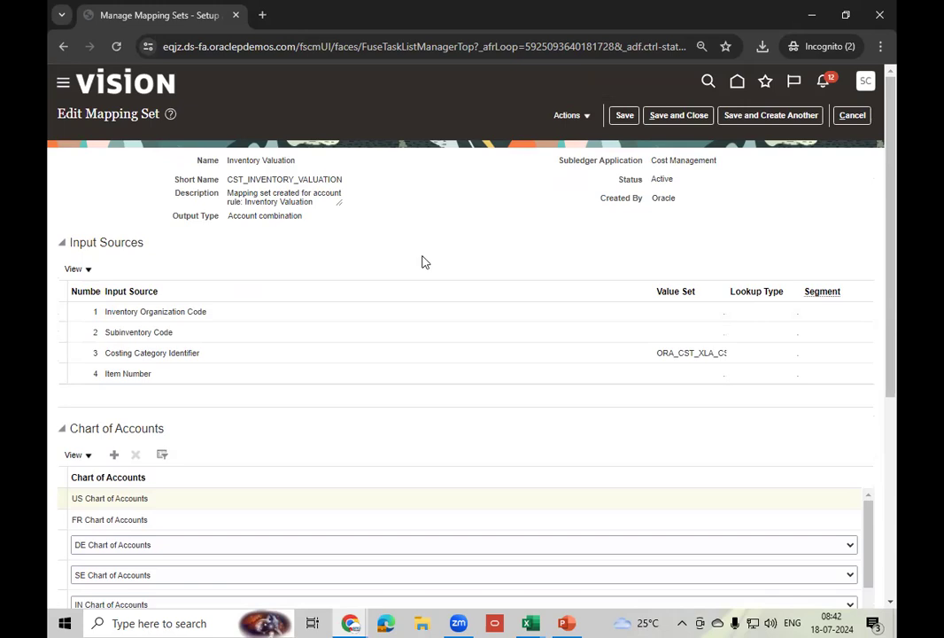
left_click(737, 85)
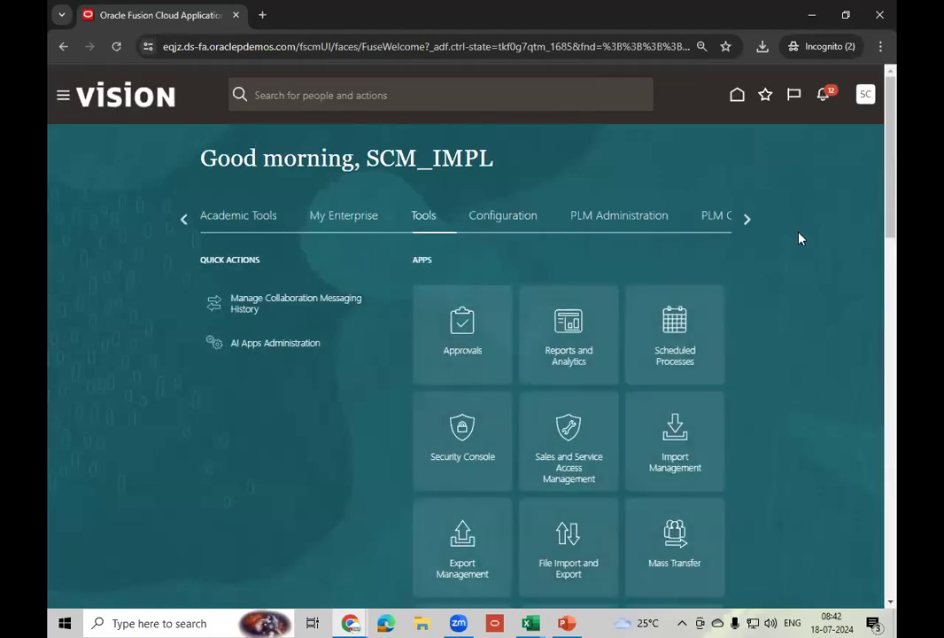
- From Home, go to Supply Chain Execution > Cost Accounting and open Review Cost Accounting Distributions
left_click(186, 226)
left_click(186, 225)
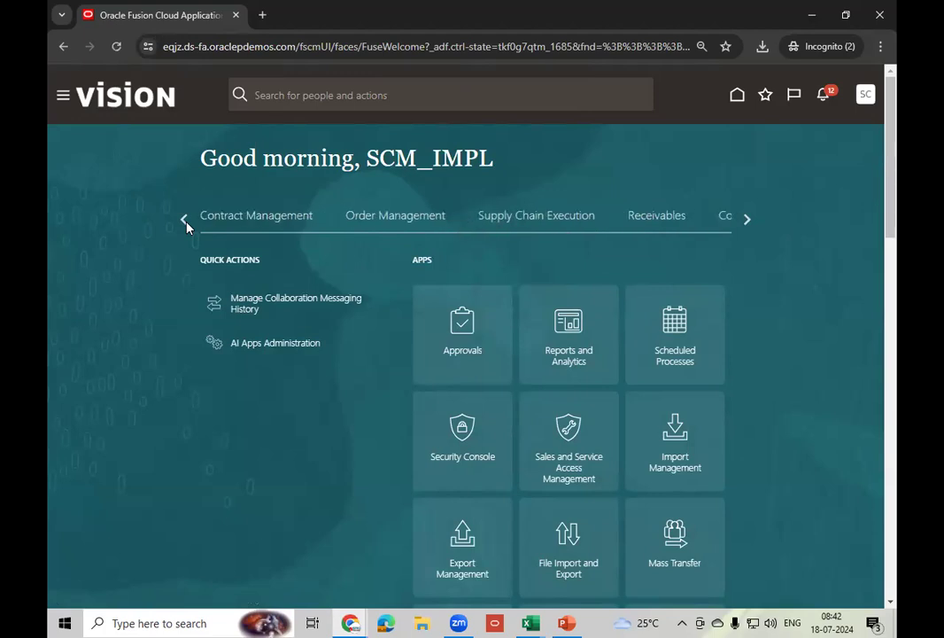
left_click(540, 219)
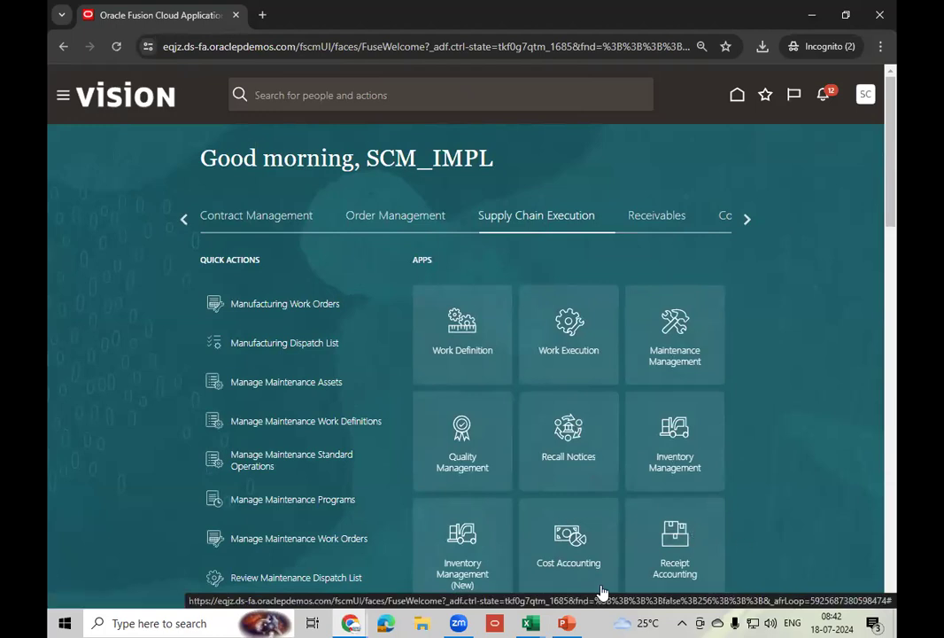
left_click(556, 568)
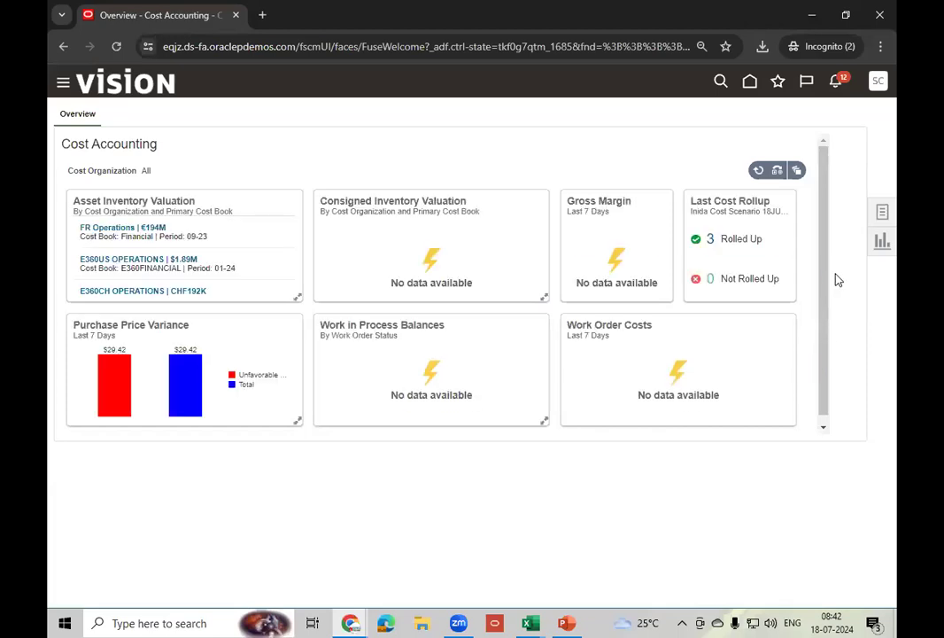
left_click(882, 213)
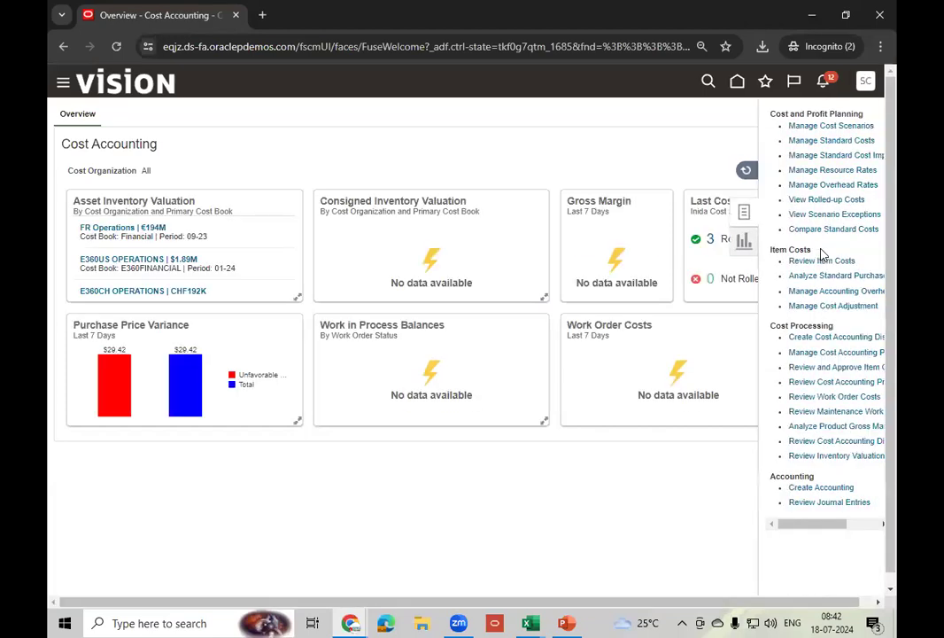
left_click(845, 441)
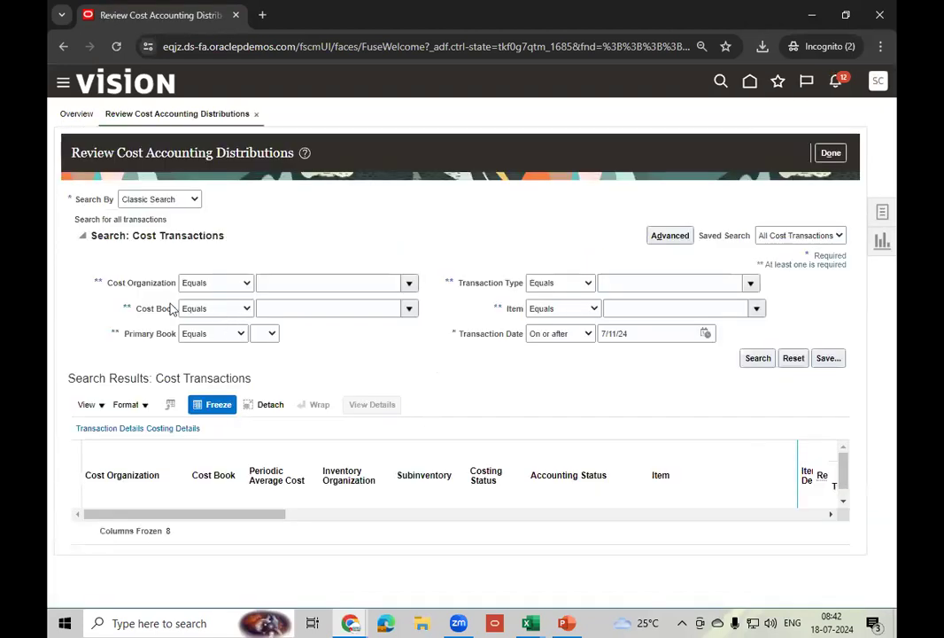
- Set cost organization to US Operations and transaction type to Purchase Order Receipt
left_click(409, 284)
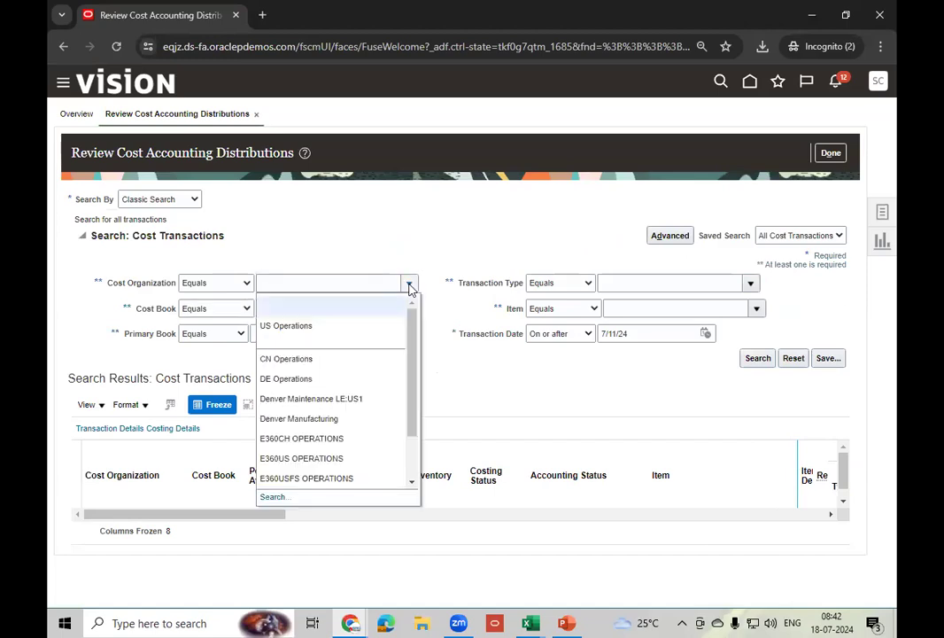
left_click(298, 326)
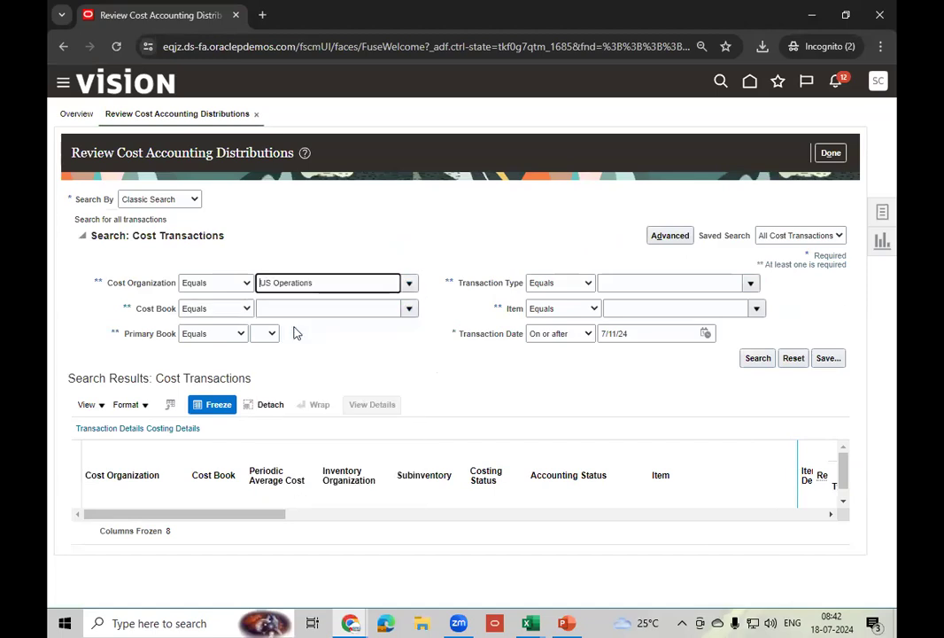
left_click(719, 282)
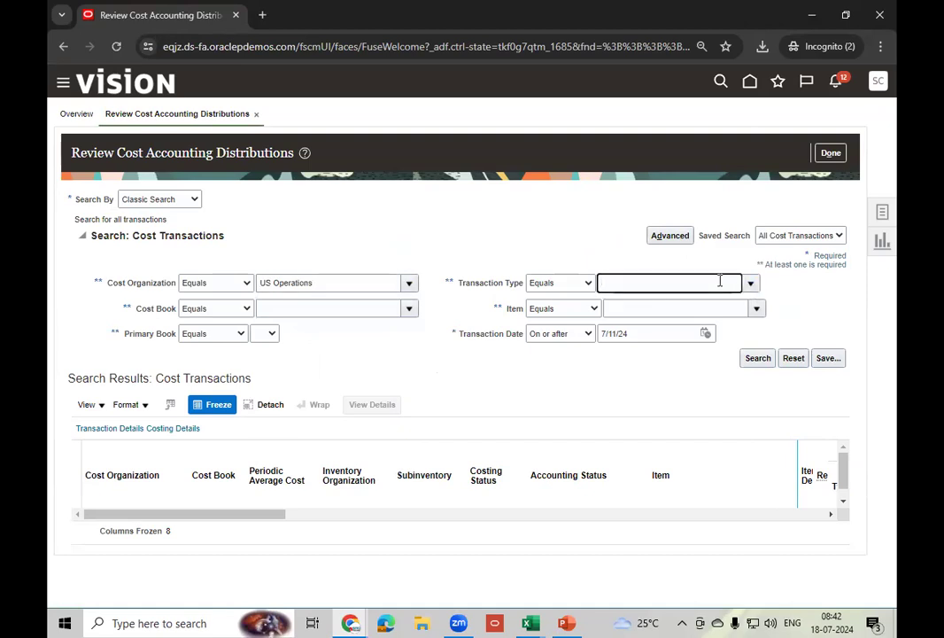
type("/PO")
key("Tab")
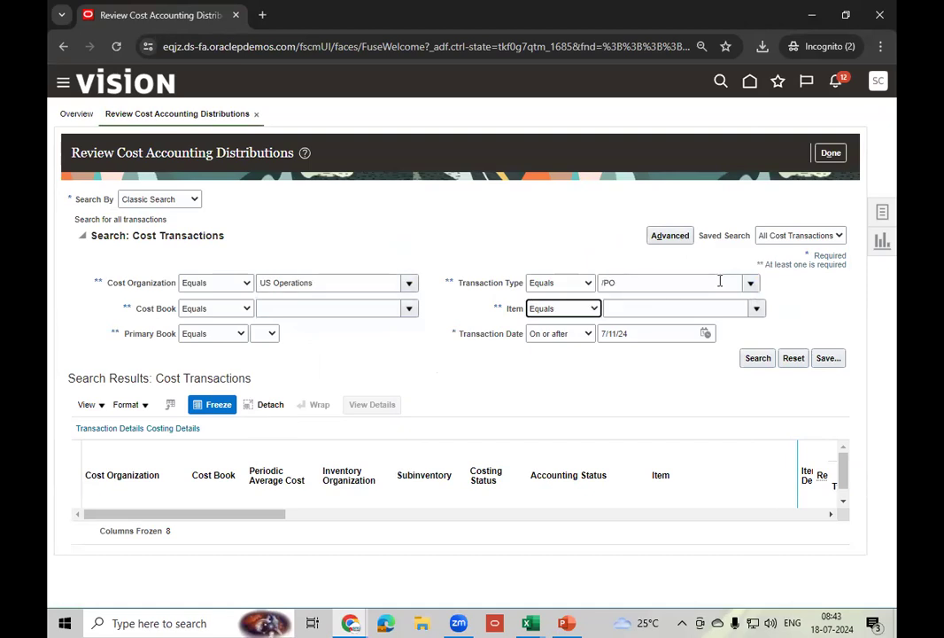
left_click(719, 280)
key("BackSpace")
key("BackSpace")
key("BackSpace")
type("PO")
key("Tab")
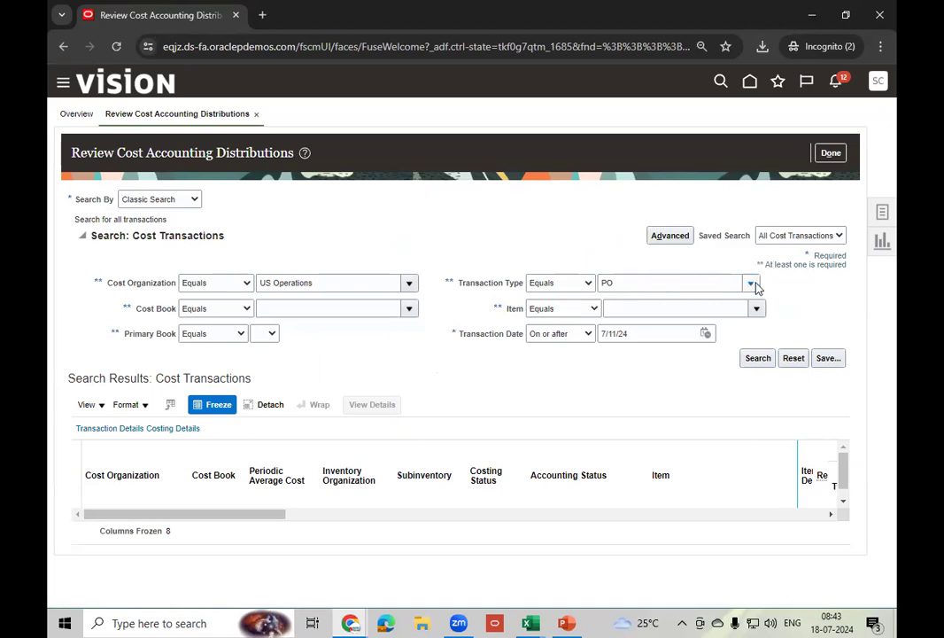
left_click(751, 284)
left_click(687, 304)
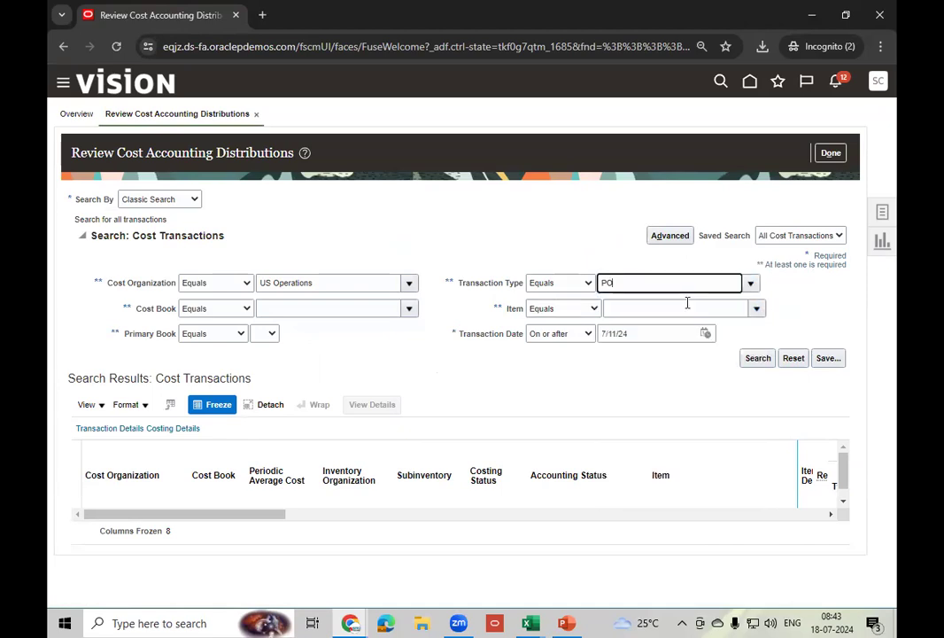
- Set Transaction Date to Before 7/18/24 and run the search
left_click(589, 334)
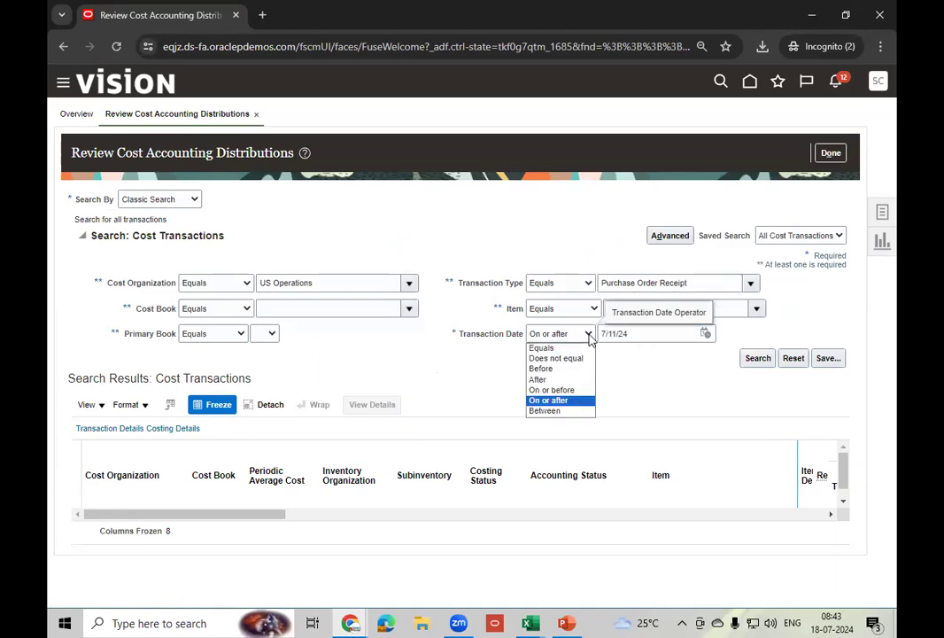
left_click(542, 368)
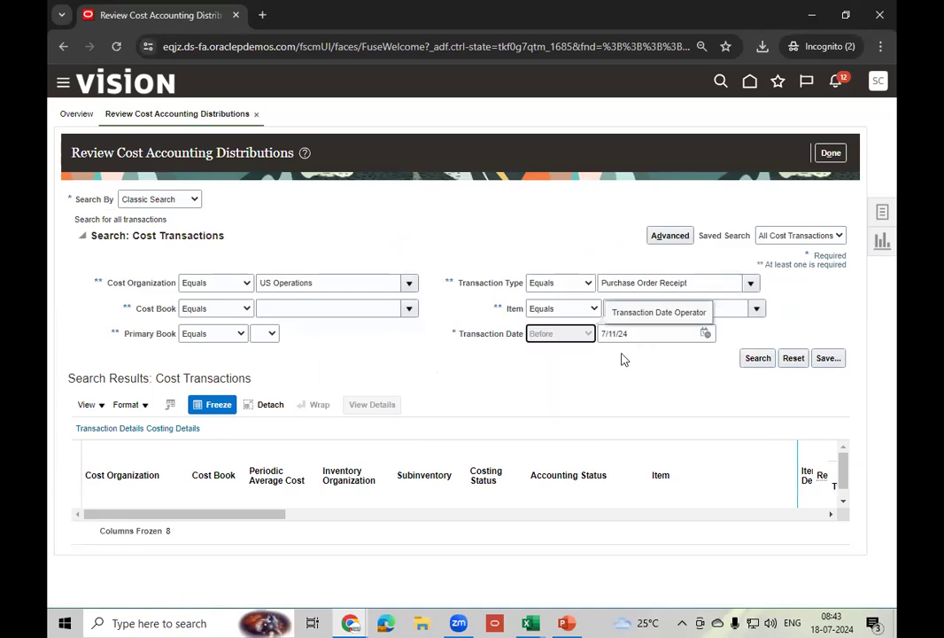
left_click(706, 334)
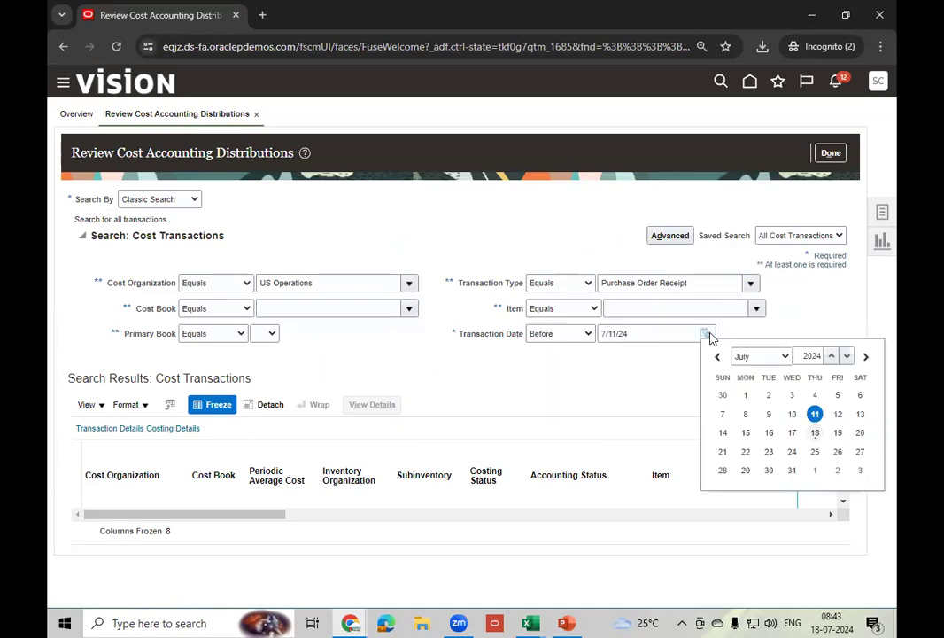
left_click(815, 433)
left_click(761, 361)
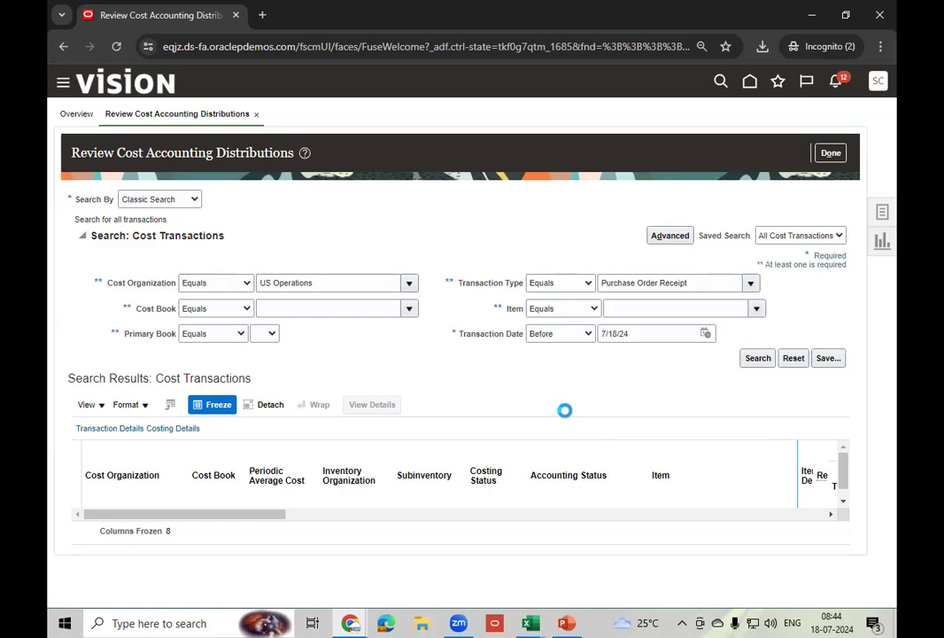
left_click(758, 359)
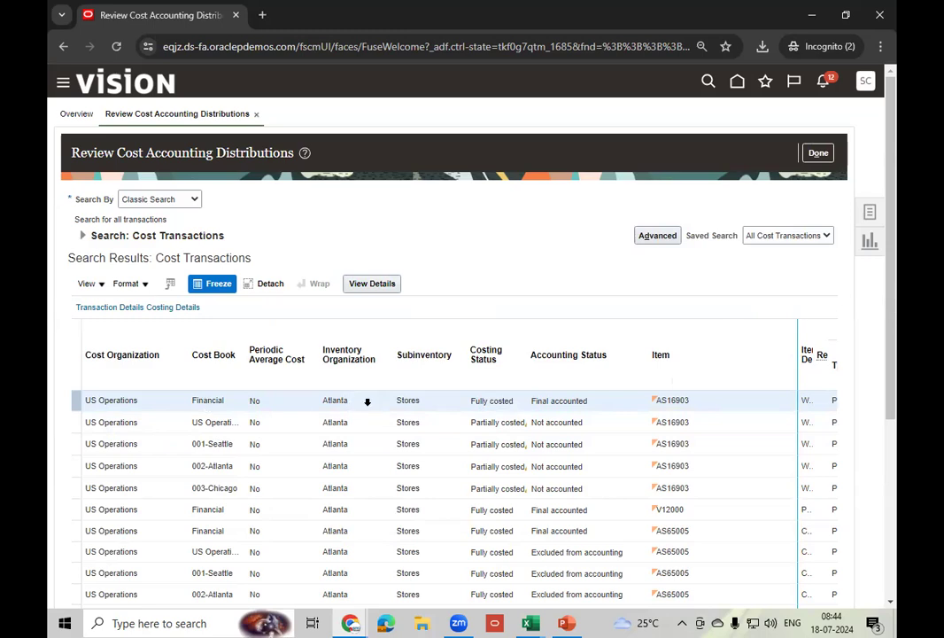
- Scroll through the Purchase Order Receipt results and move to page 2
left_click_drag(893, 310, 896, 432)
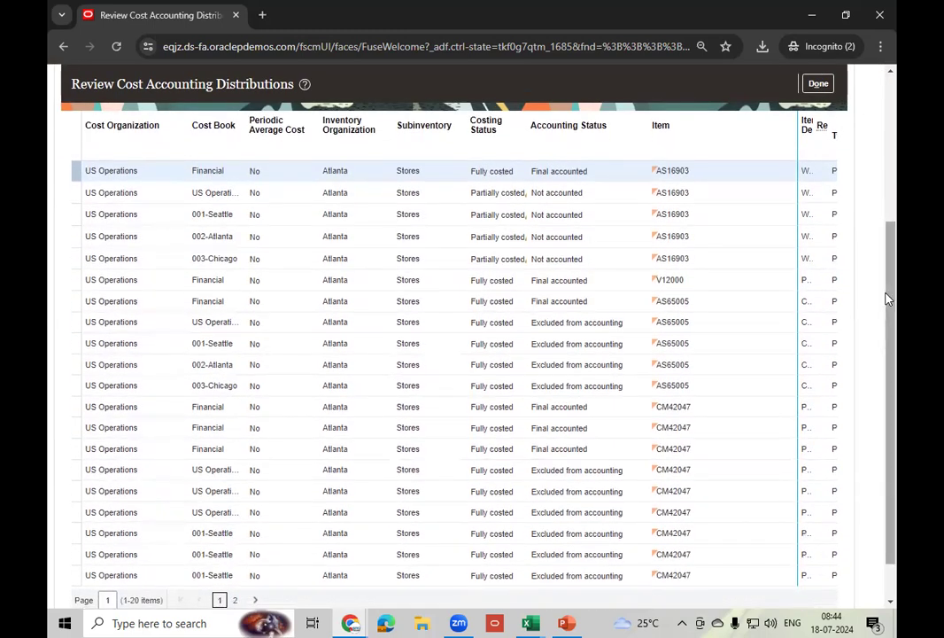
mouse_move(887, 333)
left_mouse_down()
mouse_move(897, 435)
mouse_move(896, 270)
mouse_move(897, 325)
left_mouse_up()
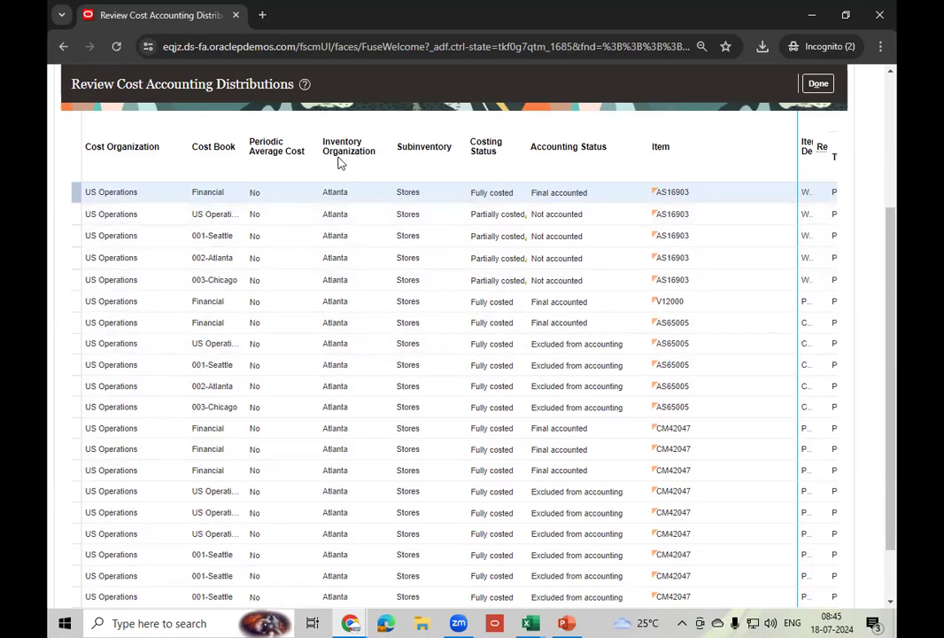
left_click_drag(888, 333, 895, 406)
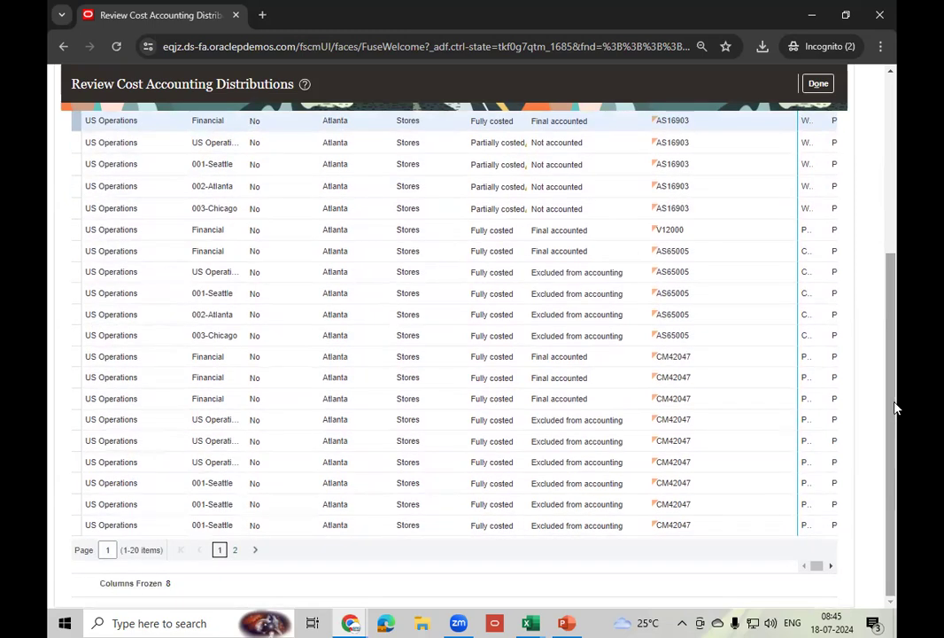
left_click(253, 551)
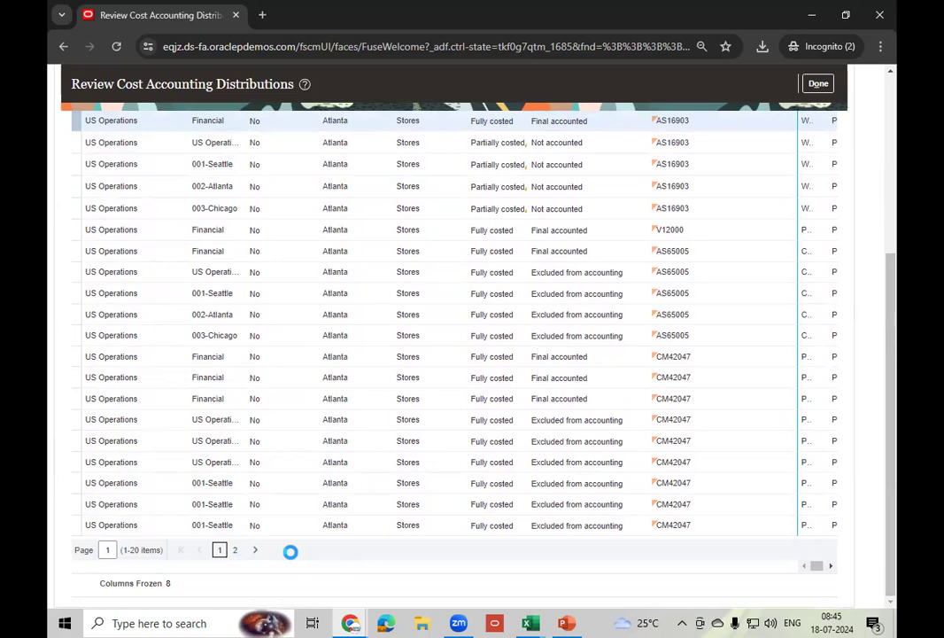
- Expand the Search: Cost Transactions panel to show the criteria again
left_click_drag(893, 408, 895, 222)
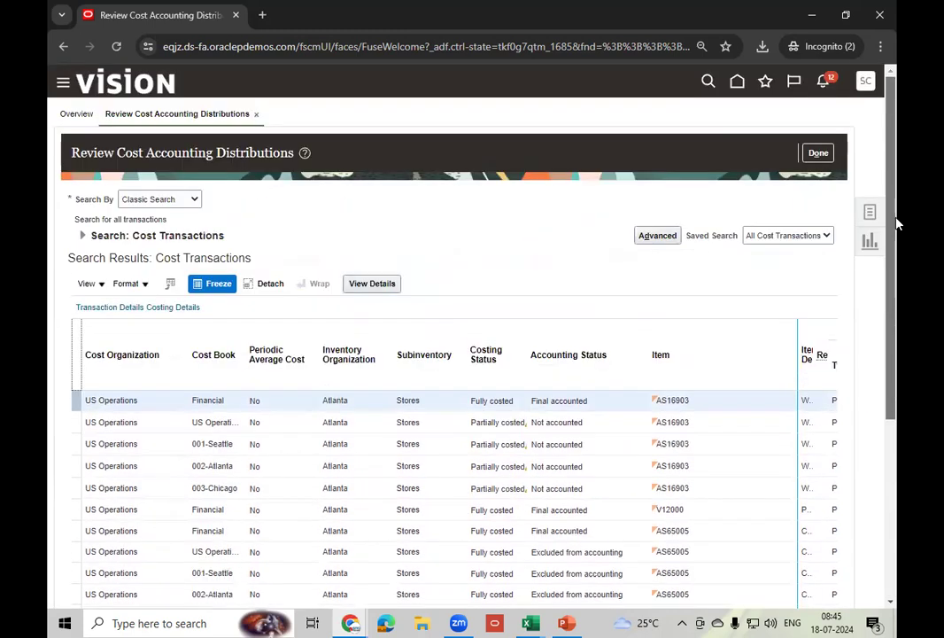
left_click(82, 237)
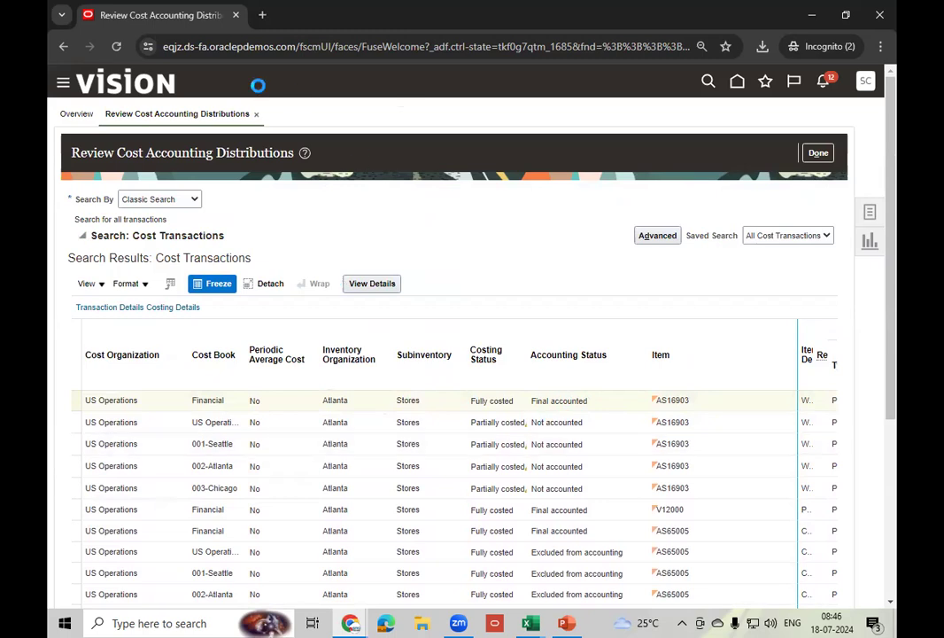
left_click(309, 49)
left_click(333, 47)
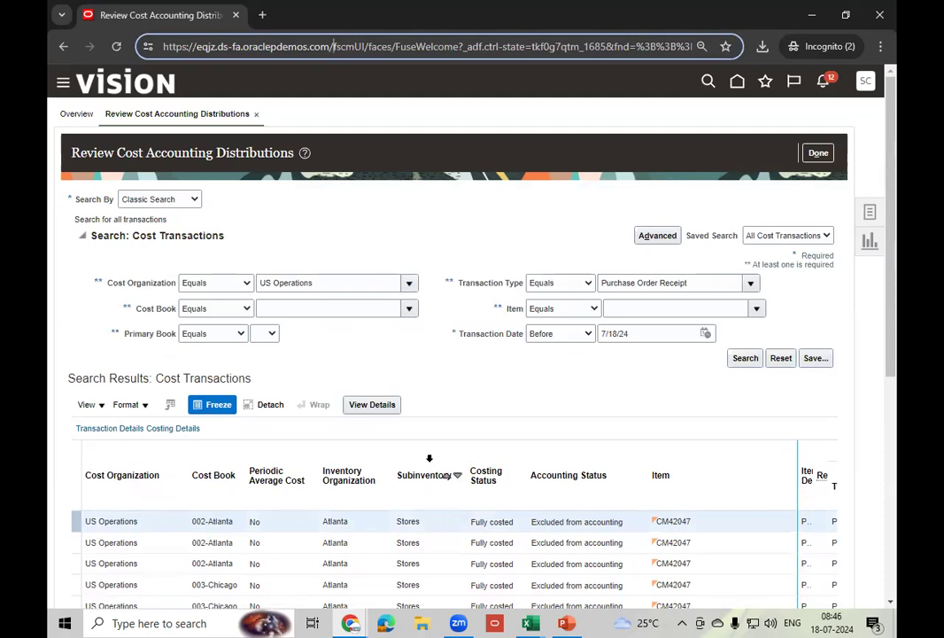
scroll(429, 457, "down", 5)
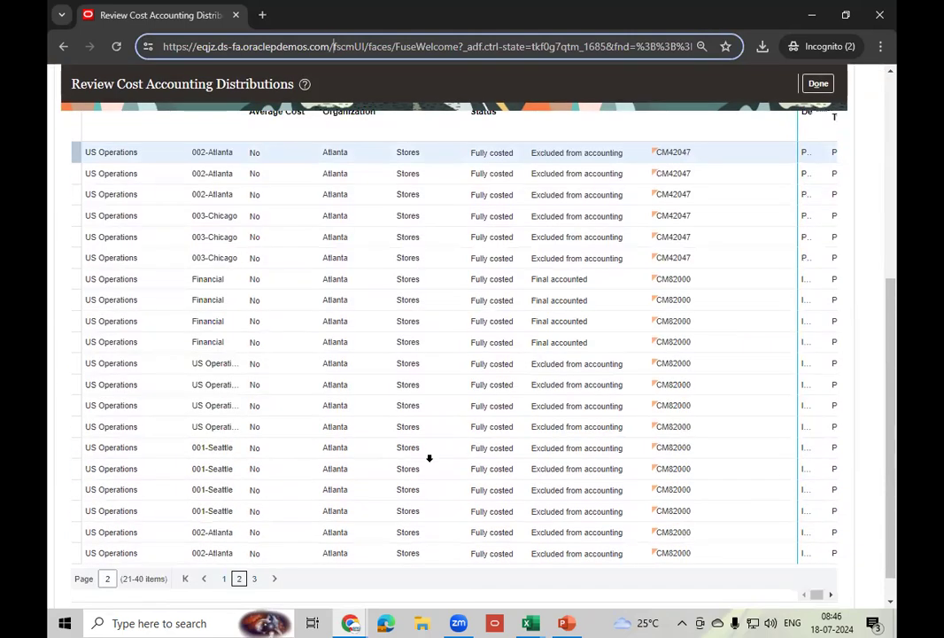
scroll(429, 457, "up", 5)
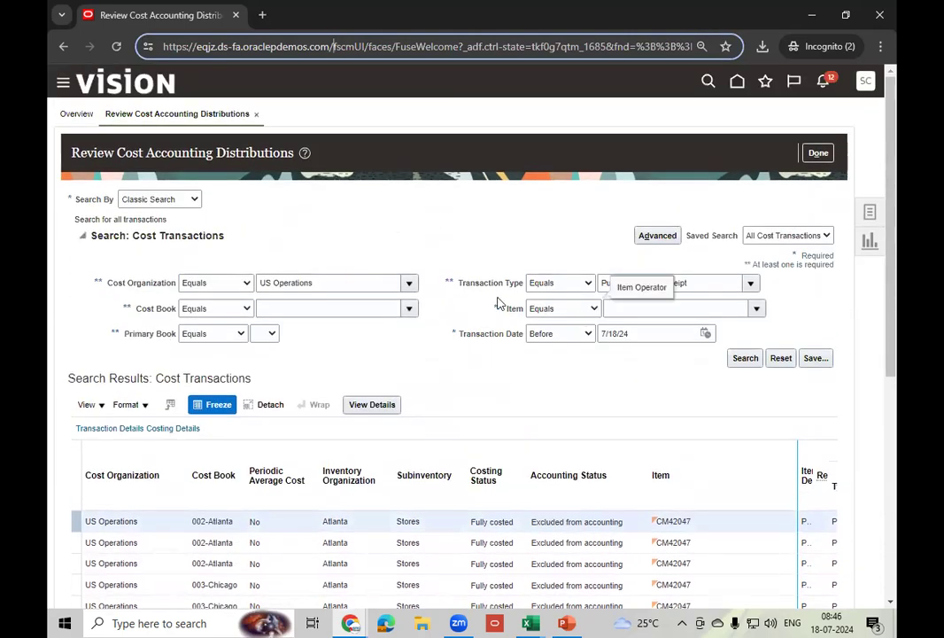
- In Advanced search, set Cost Book to Financial by searching for 'Fin'
left_click(667, 238)
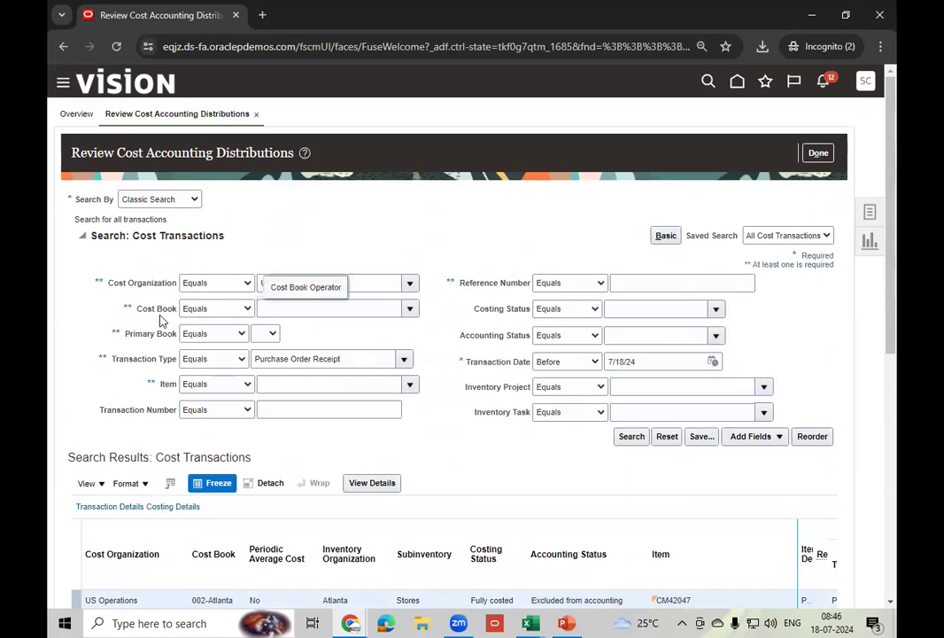
left_click(409, 309)
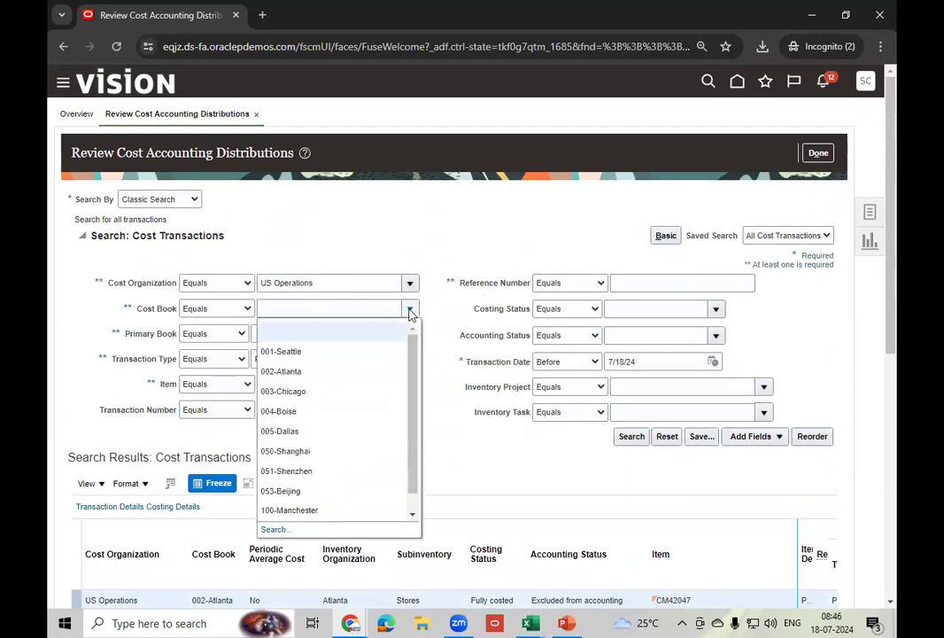
left_click(273, 529)
left_click(426, 305)
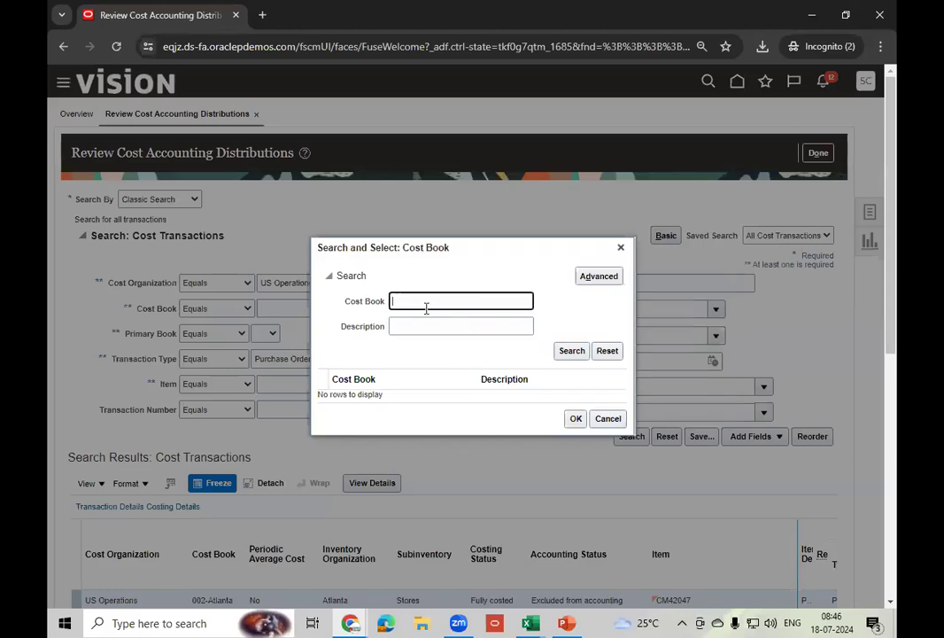
type("Fin")
left_click(558, 352)
left_click(437, 395)
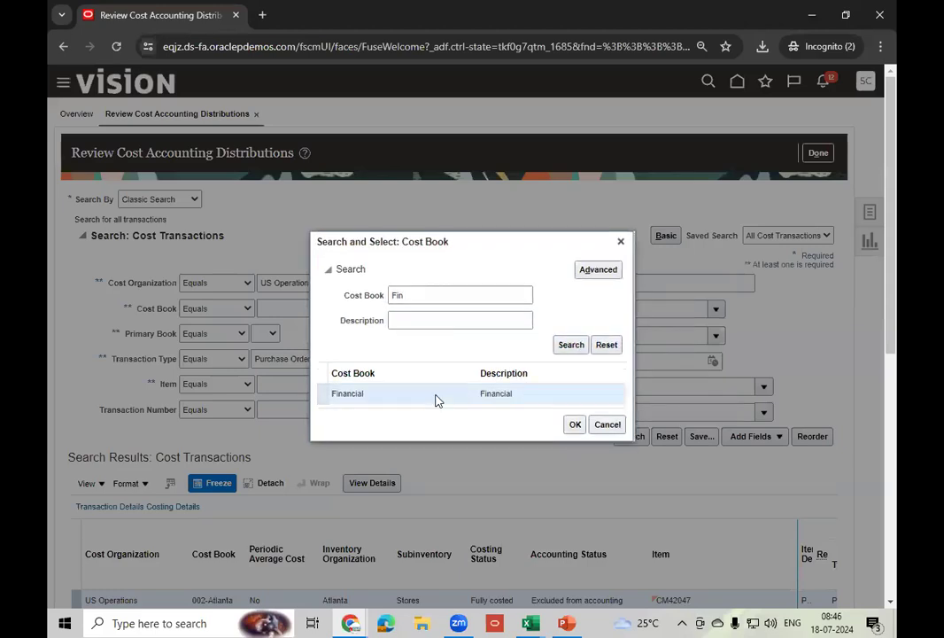
left_click(575, 425)
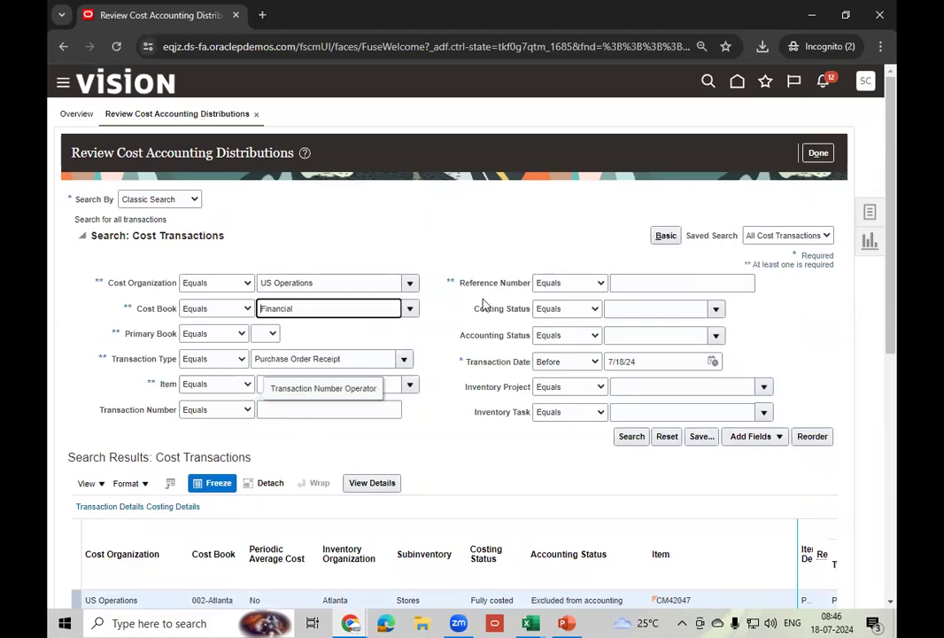
left_click(776, 436)
- Add an Inventory Organization criterion of 'Seattle' and rerun the search
scroll(890, 319, "down", 1)
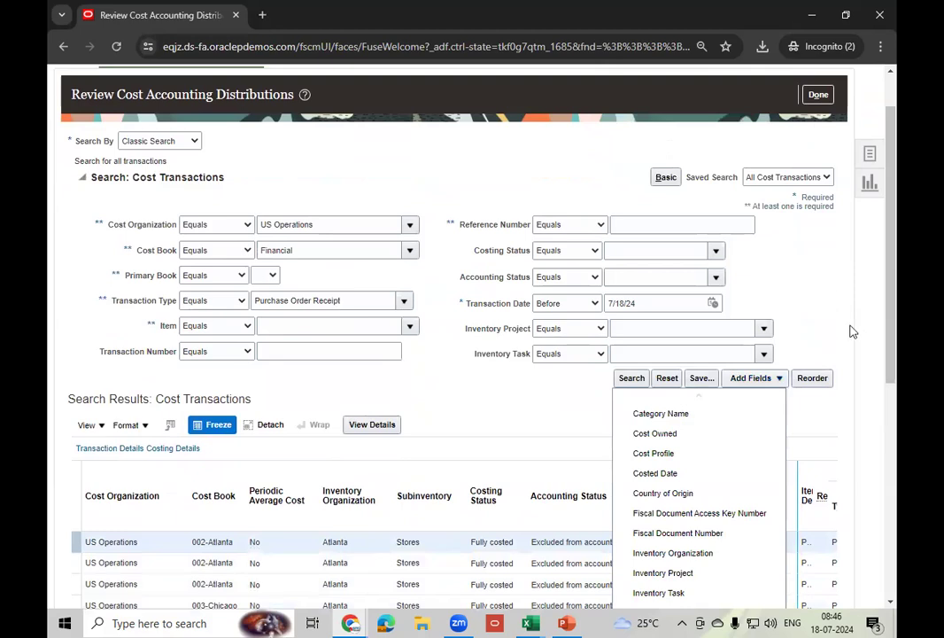
scroll(889, 333, "down", 3)
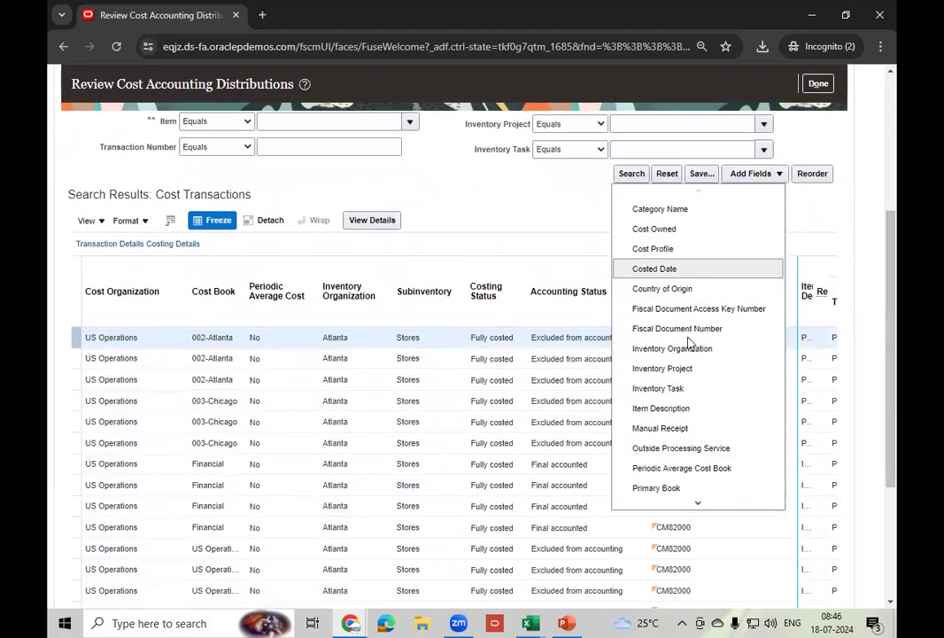
left_click(654, 351)
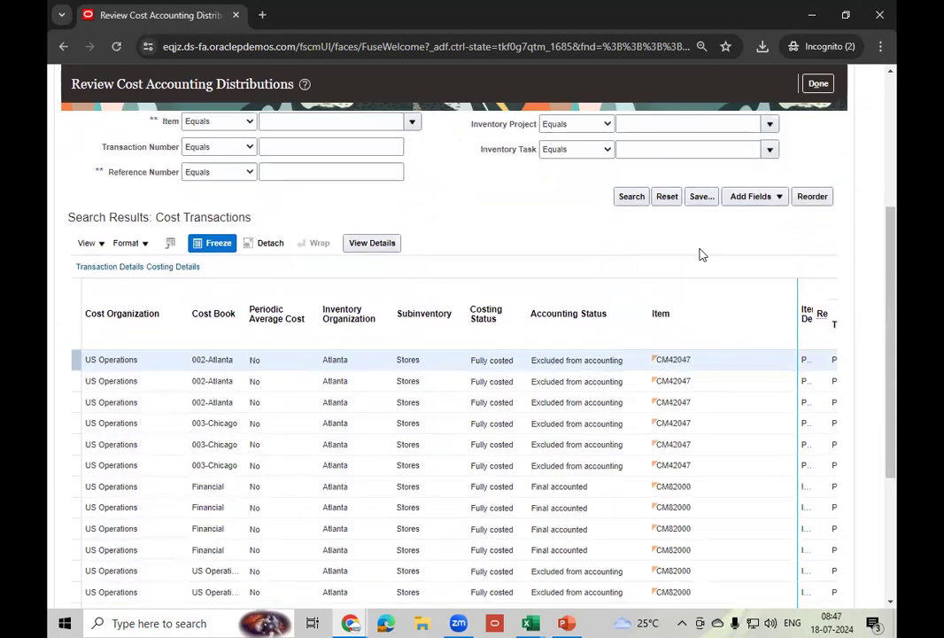
left_click_drag(892, 272, 887, 211)
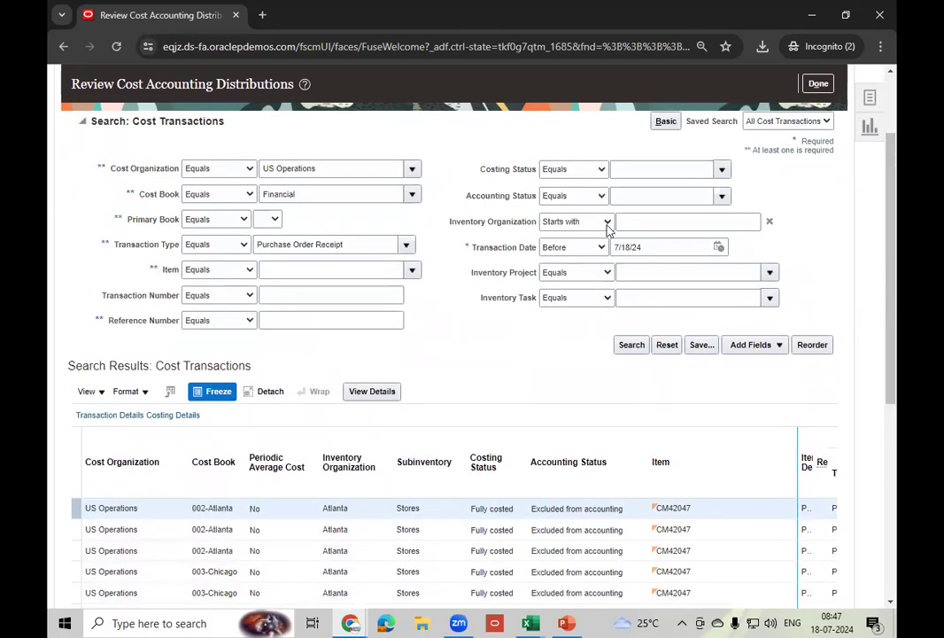
left_click(658, 223)
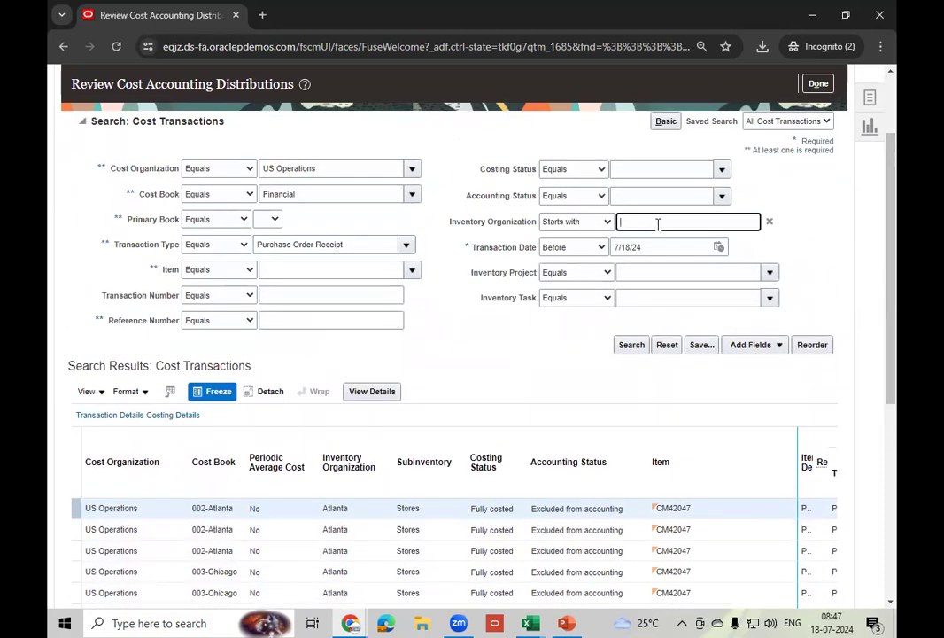
type("Seattle")
left_click(510, 346)
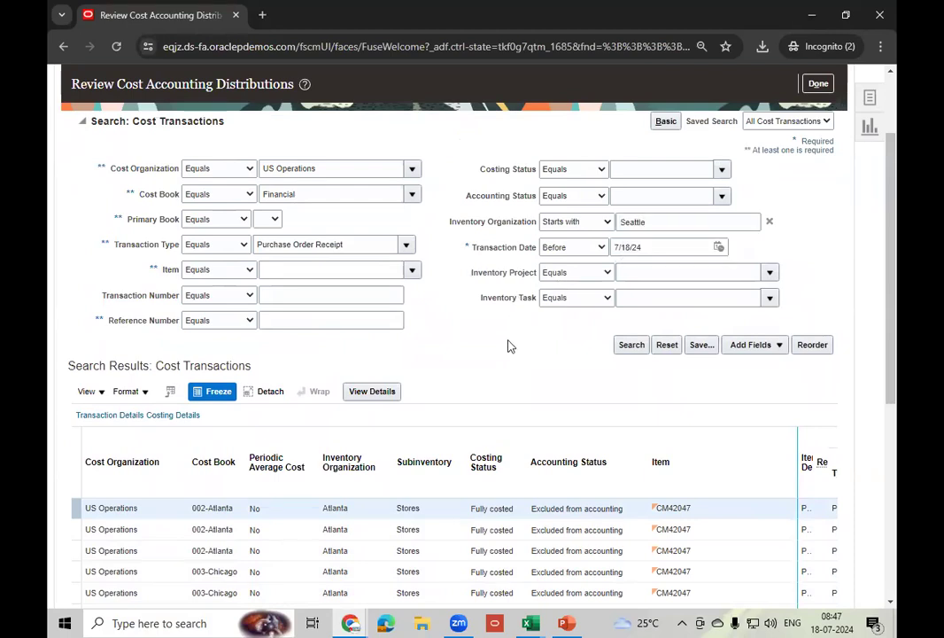
left_click(631, 222)
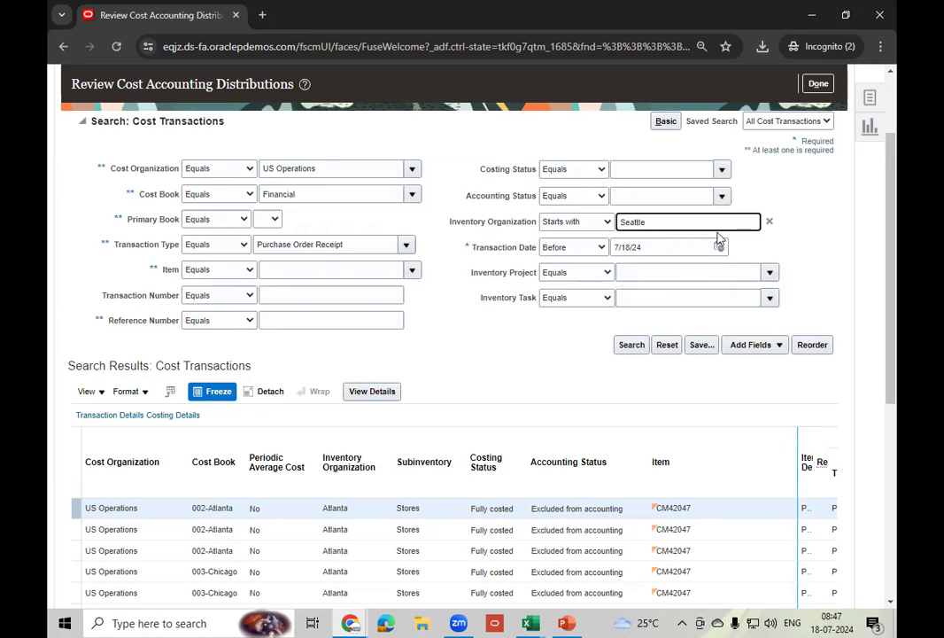
left_click(631, 346)
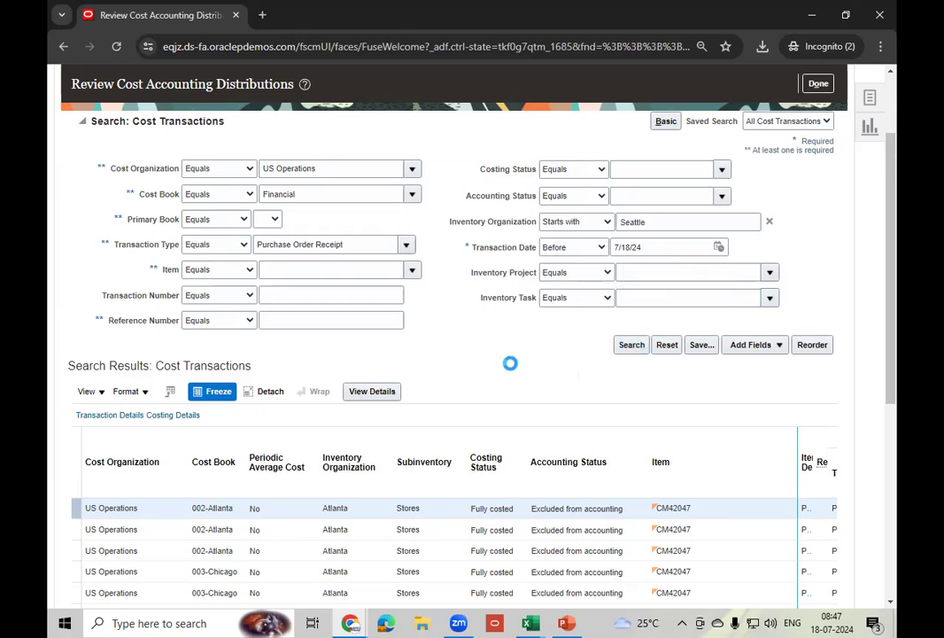
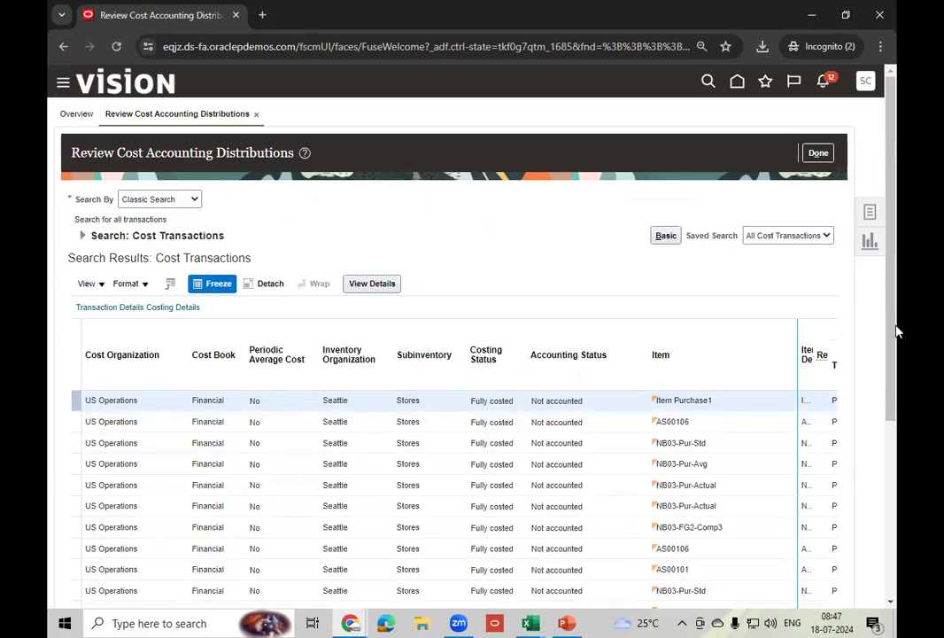
- Export the cost transaction search results and save them as Cost Transactions (1).xls
scroll(875, 445, "down", 3)
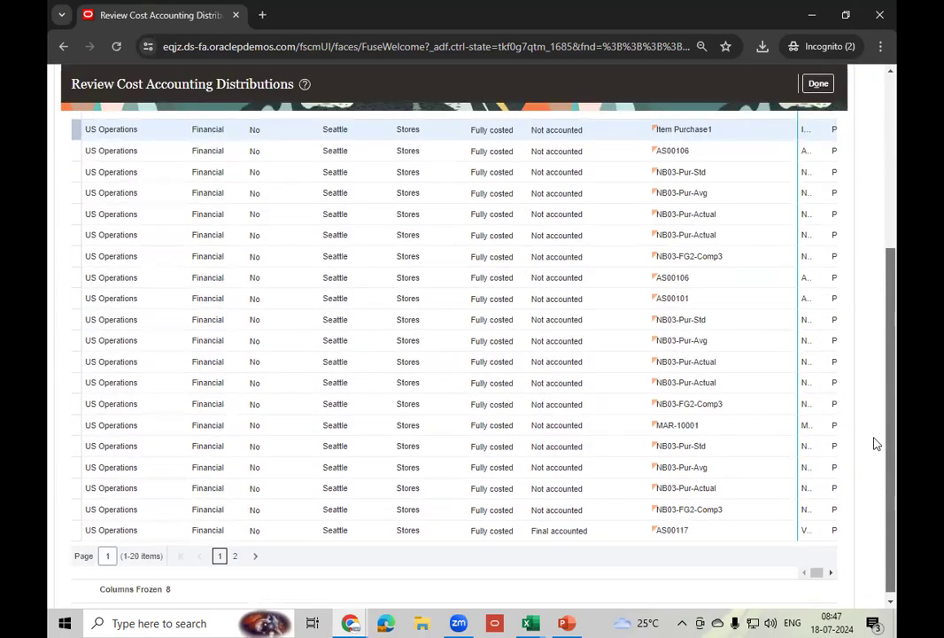
scroll(883, 416, "up", 1)
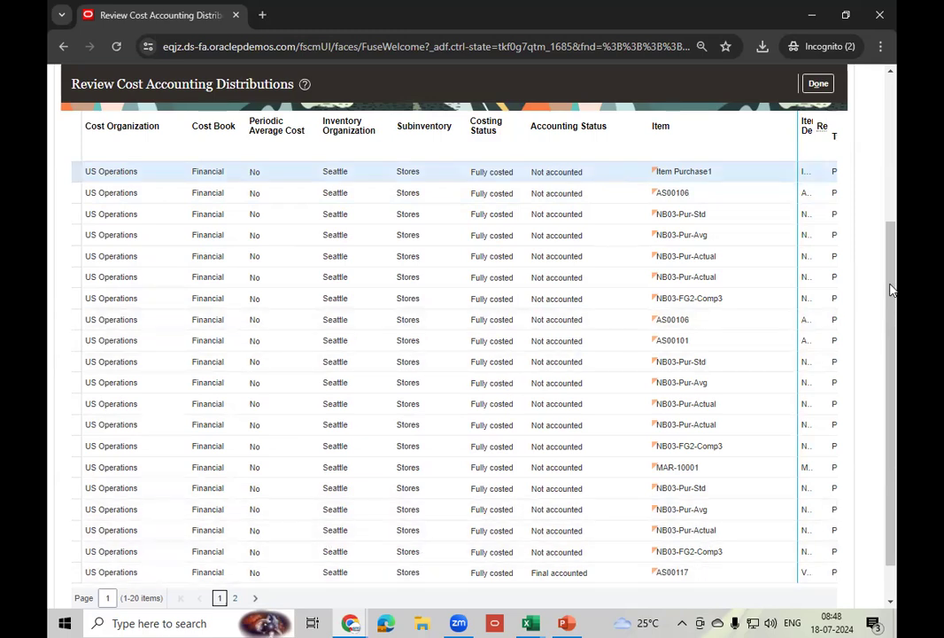
left_click_drag(893, 286, 897, 214)
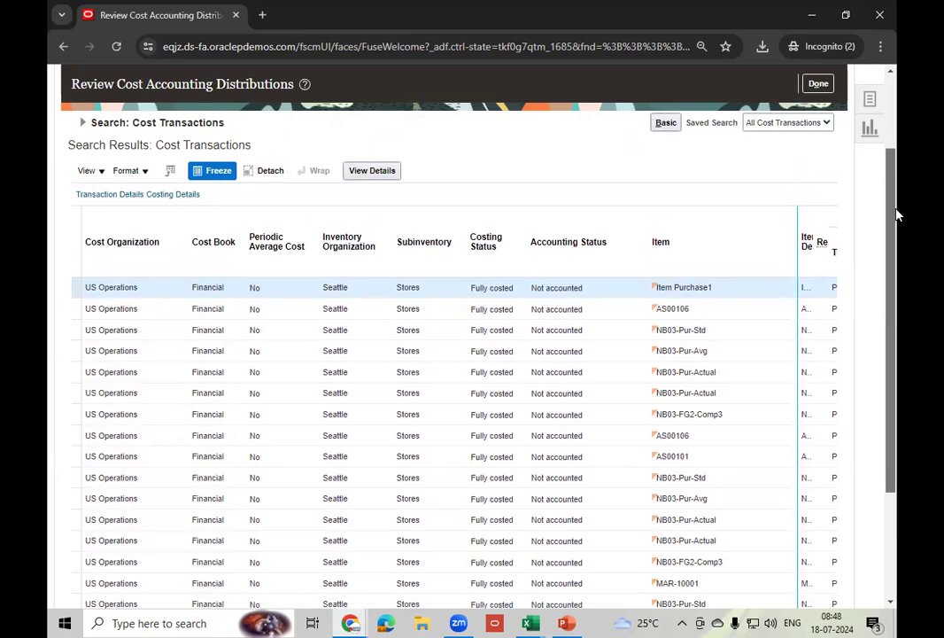
left_click_drag(896, 214, 896, 275)
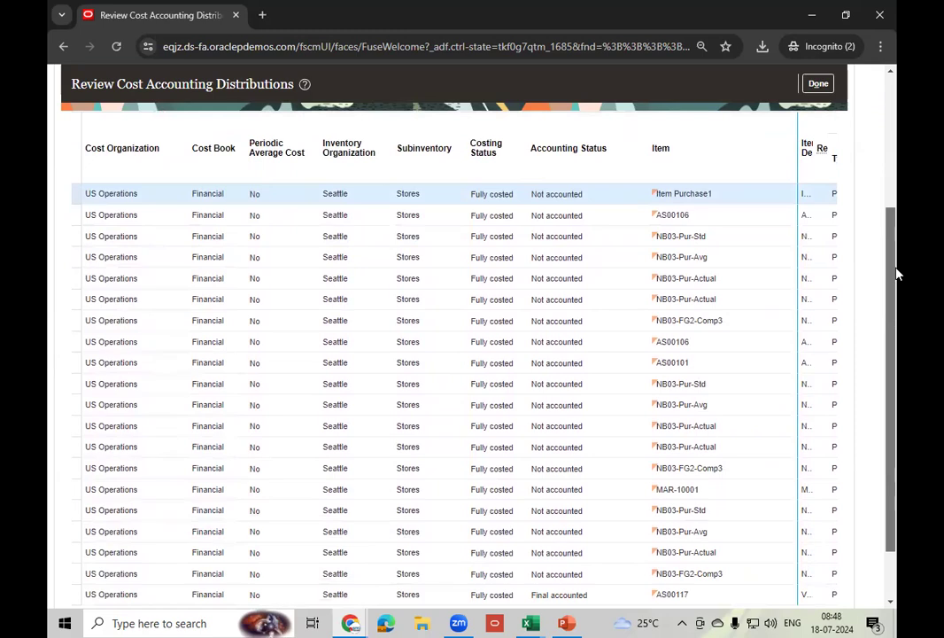
left_click_drag(896, 275, 896, 341)
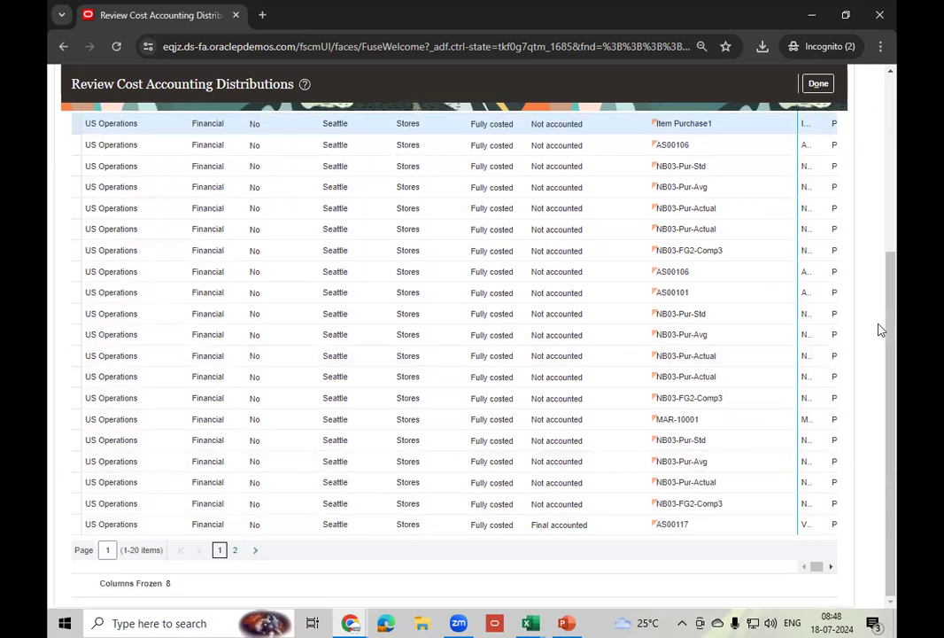
left_click_drag(894, 320, 894, 177)
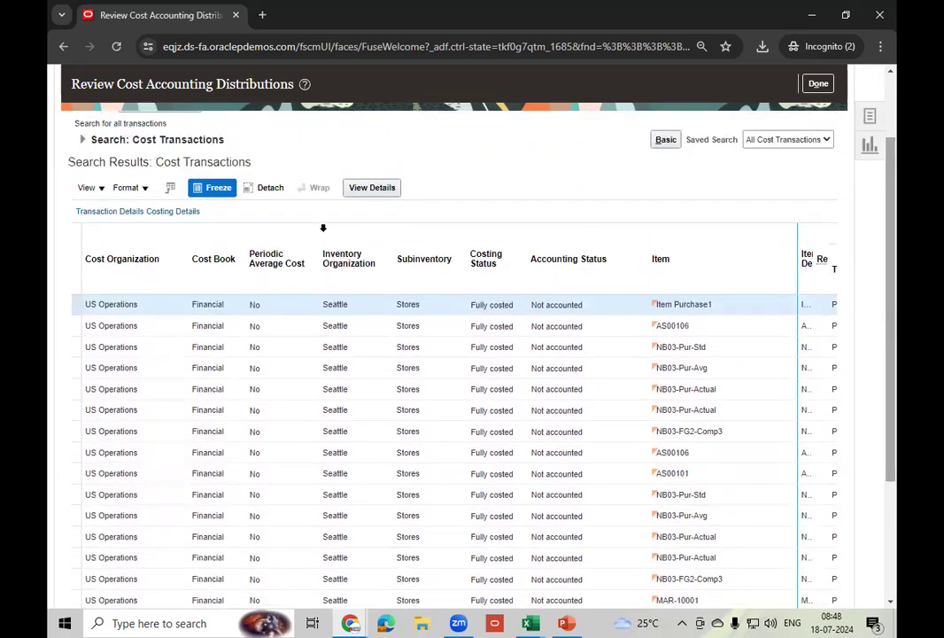
left_click(170, 187)
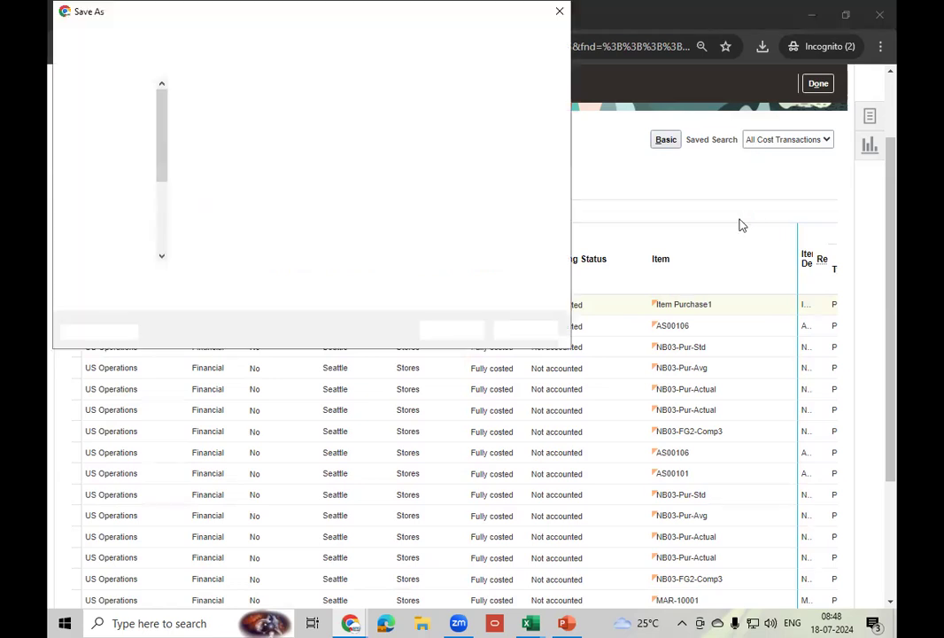
left_click(479, 330)
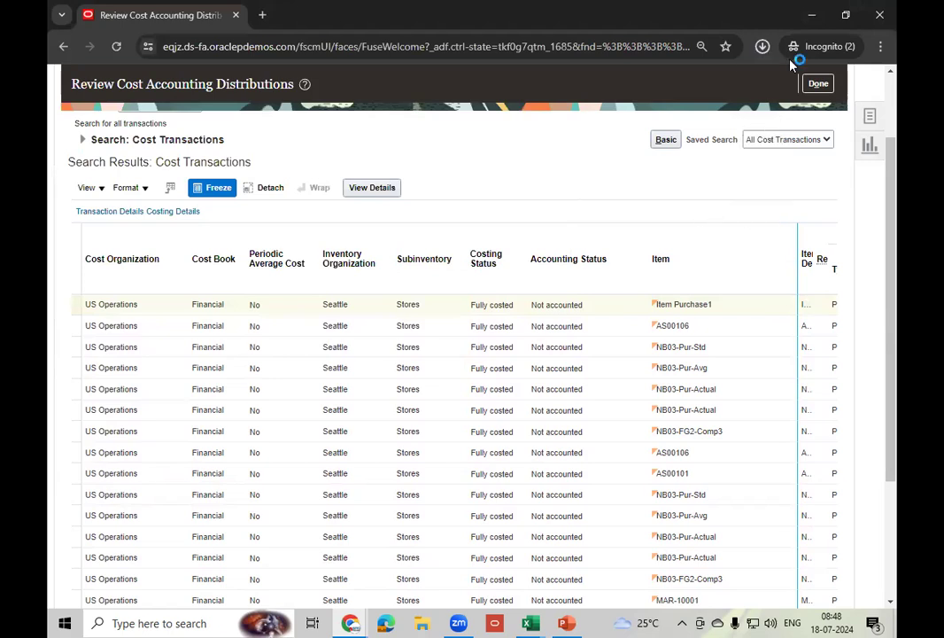
- Show Chrome's recent downloads list with the finished 244 KB file
left_click(762, 48)
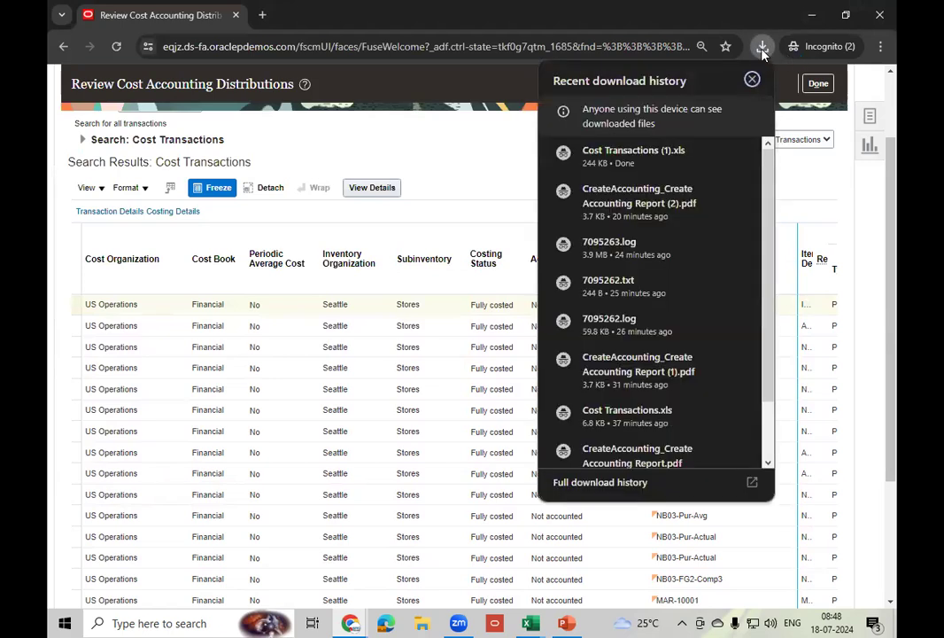
left_click(763, 49)
left_click(764, 50)
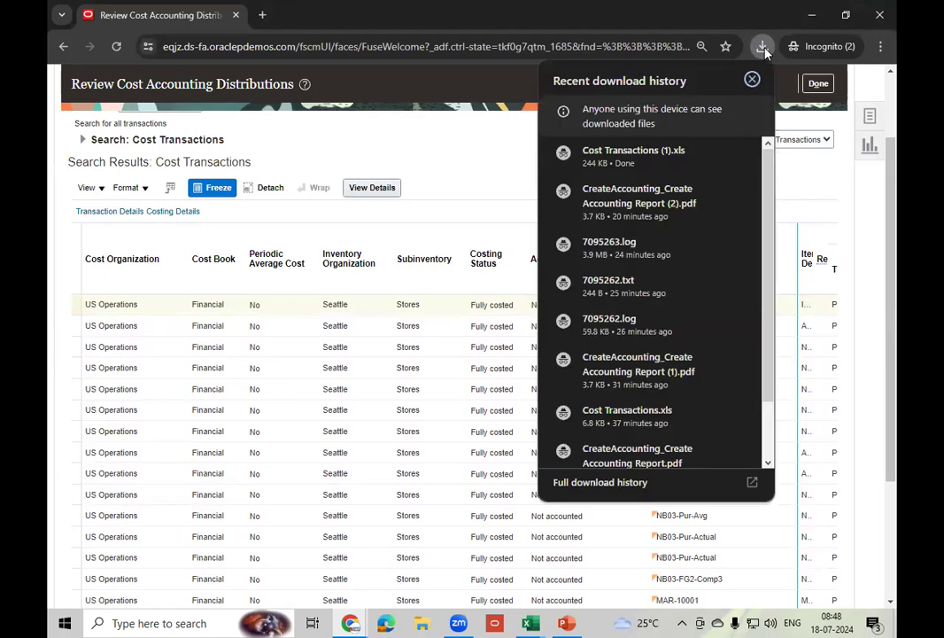
- Open the downloaded Cost Transactions (1).xls in Excel, accepting the file format warning
left_click(654, 160)
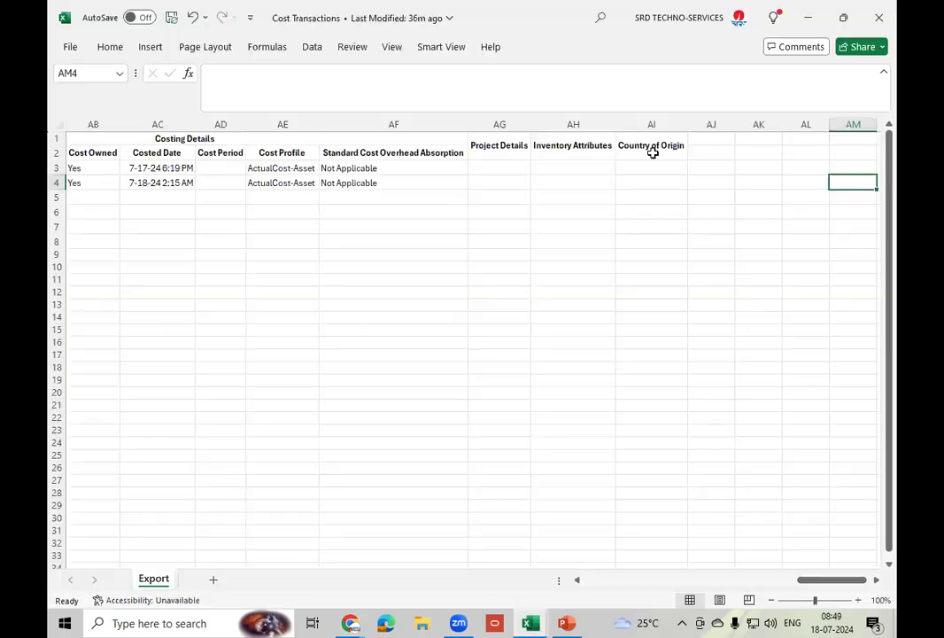
left_click(437, 303)
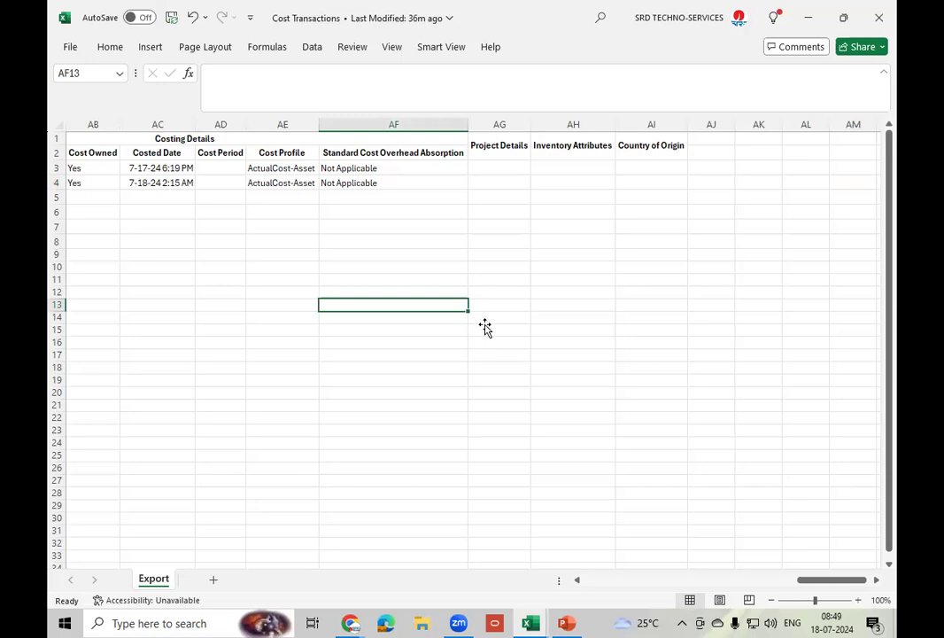
left_click(417, 353)
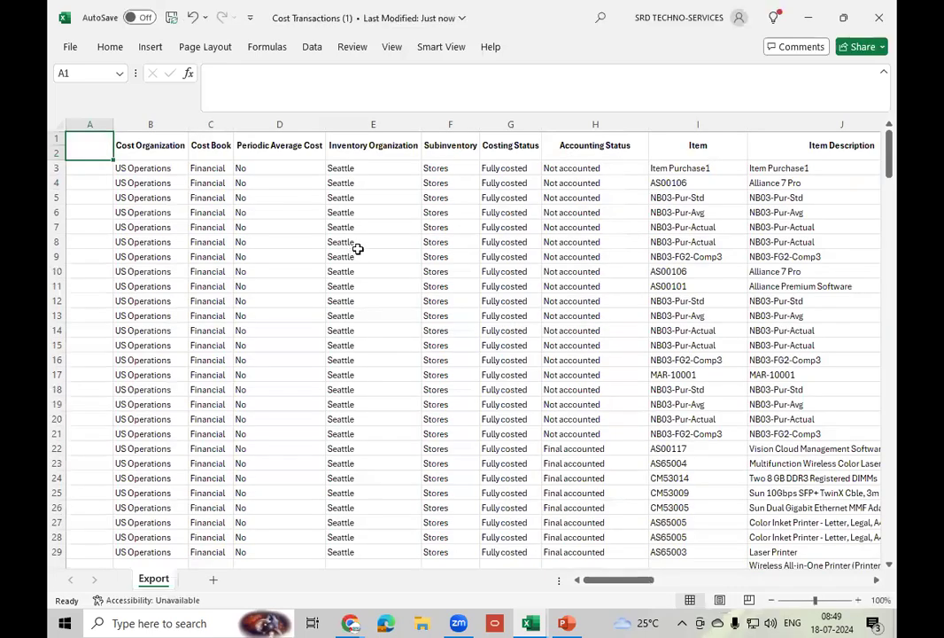
- Turn on column filters for the header in row 2
left_click(59, 137)
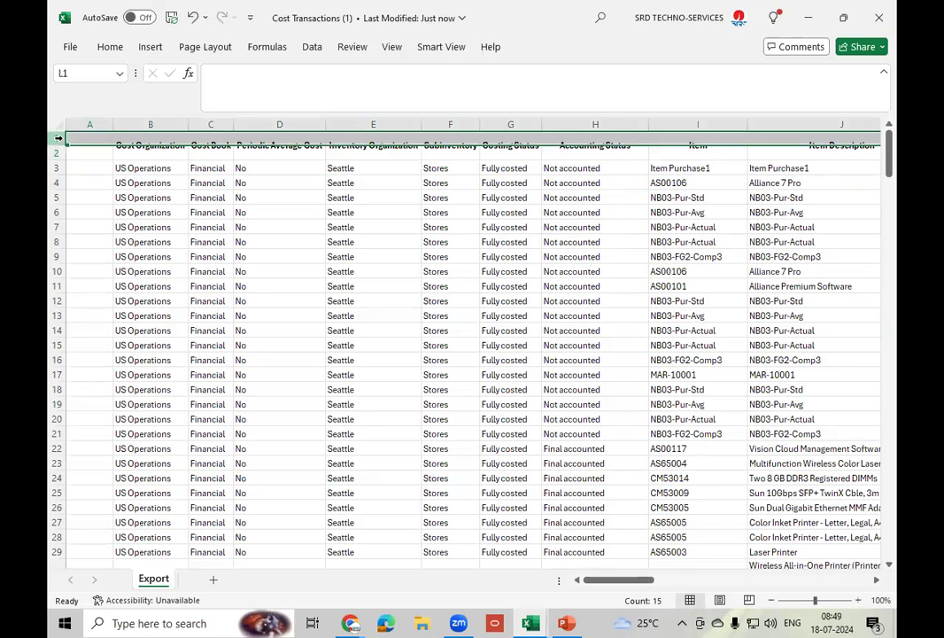
left_click(57, 152)
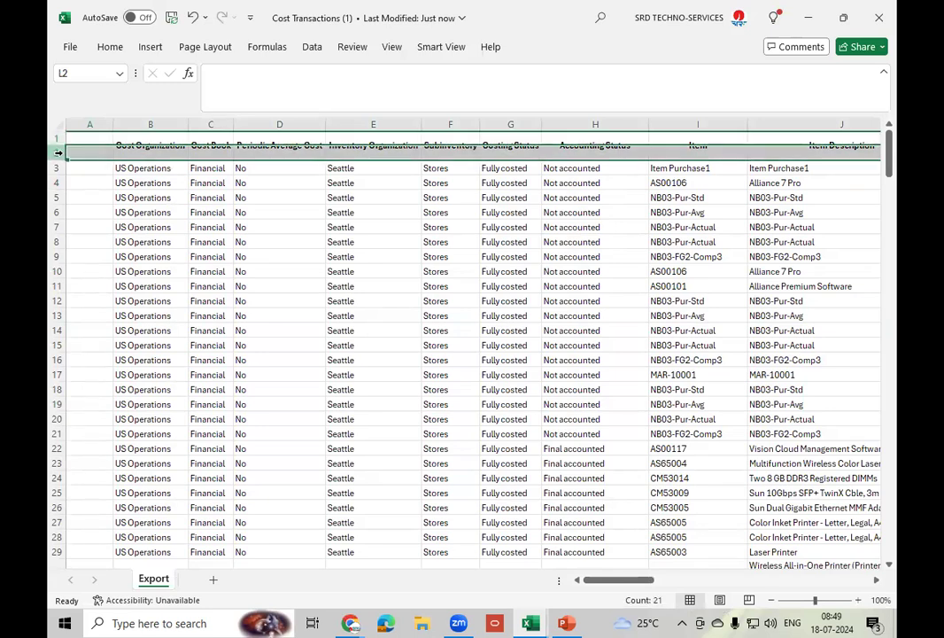
left_click(109, 48)
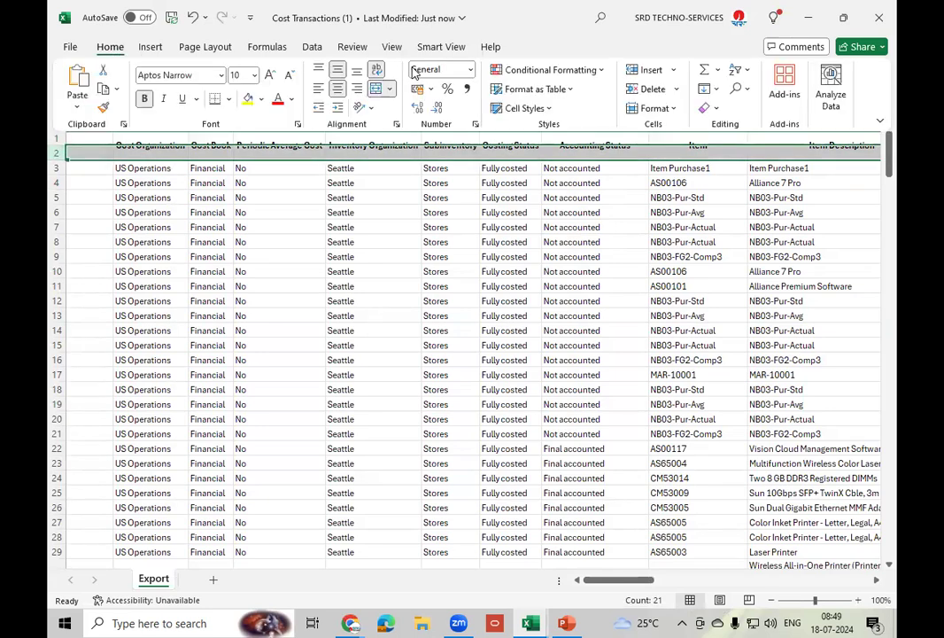
left_click(748, 89)
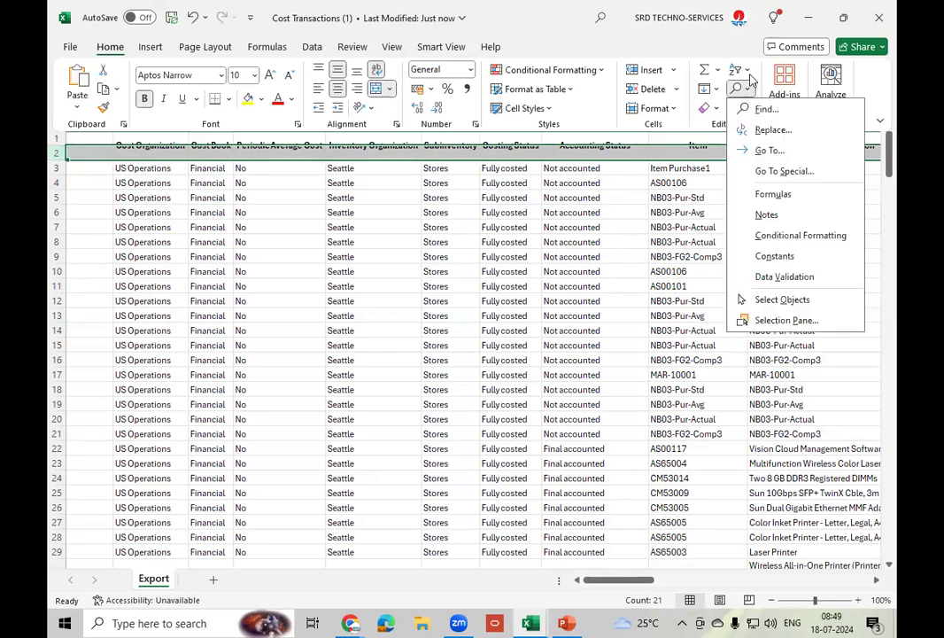
left_click(750, 73)
left_click(750, 72)
left_click(750, 73)
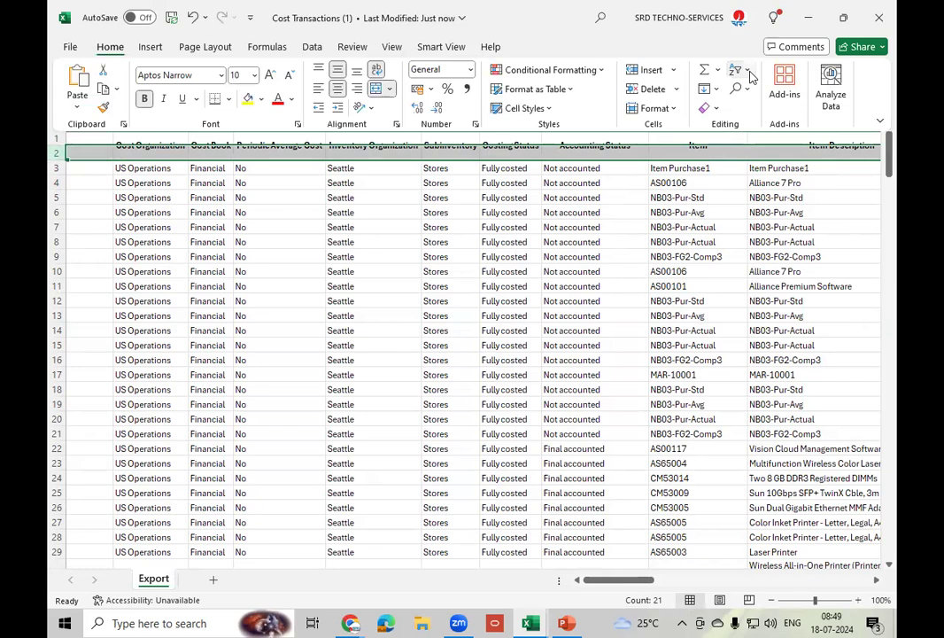
left_click(748, 72)
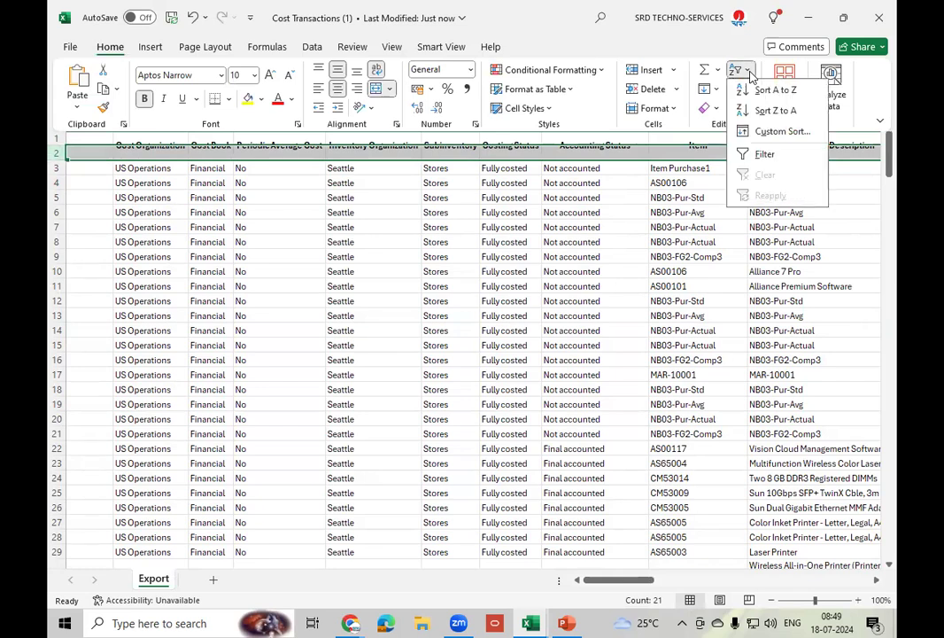
left_click(763, 154)
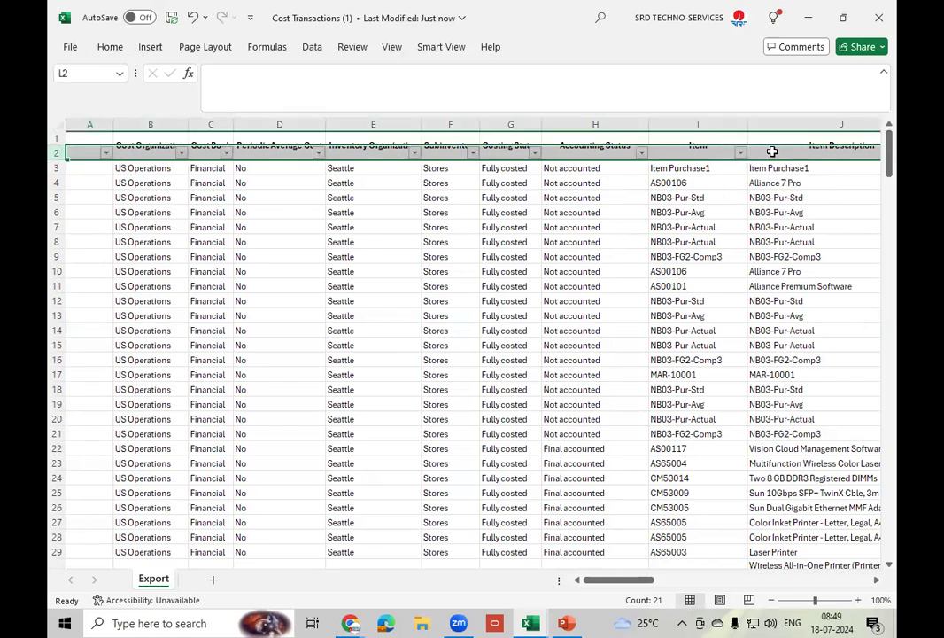
- Filter Accounting Status to show only Final accounted rows
left_click(641, 153)
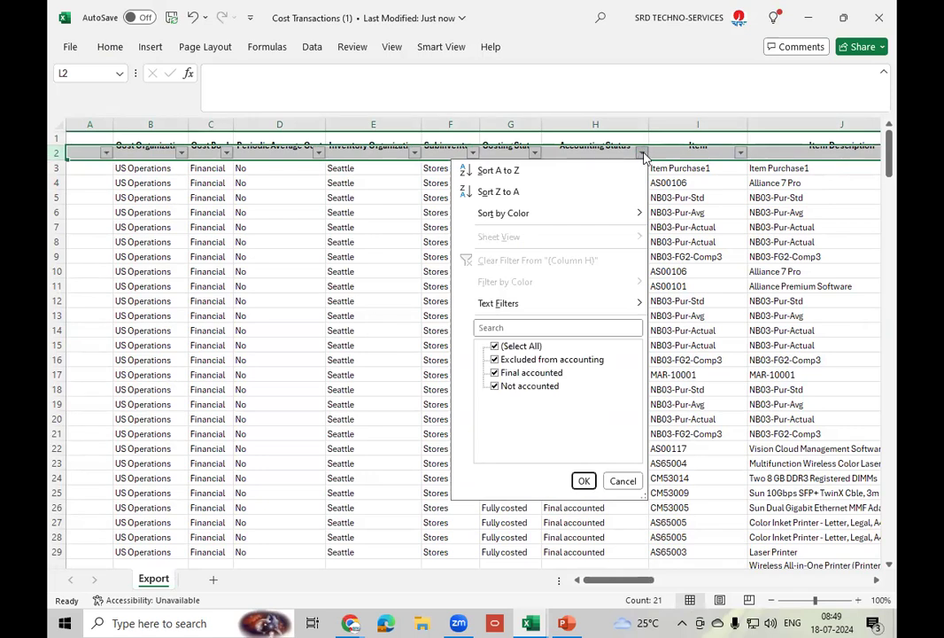
left_click(506, 348)
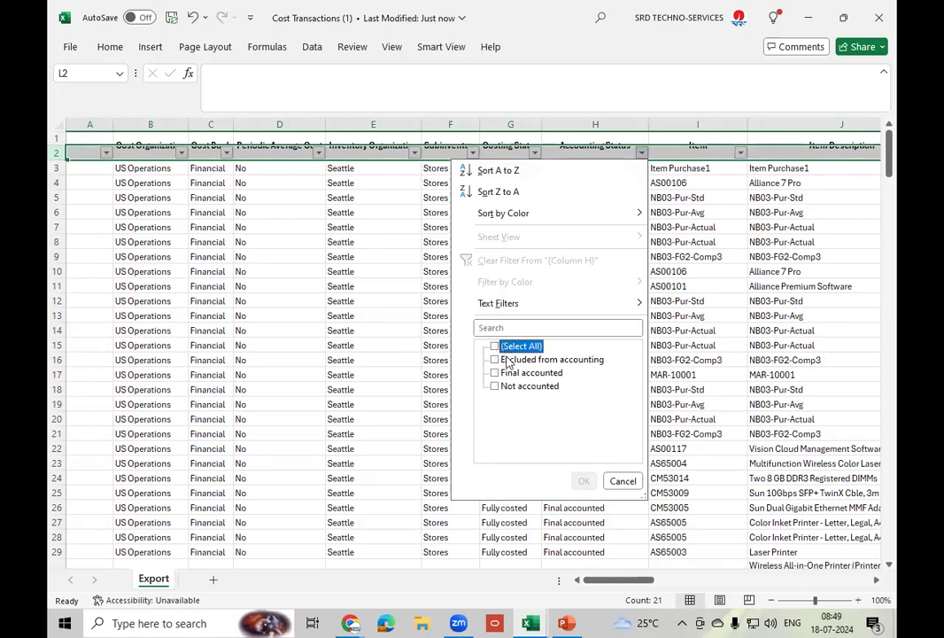
left_click(510, 373)
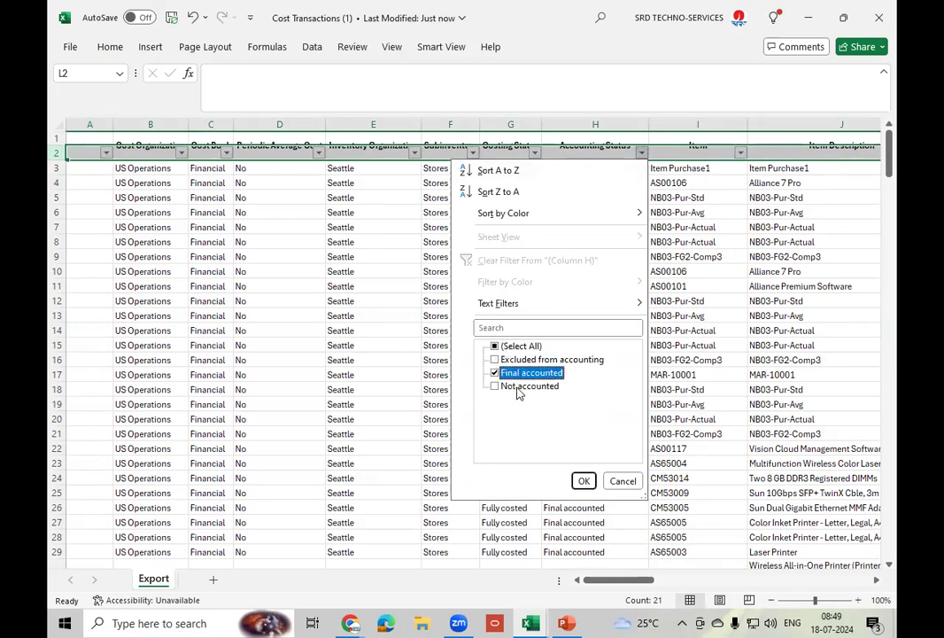
left_click(584, 481)
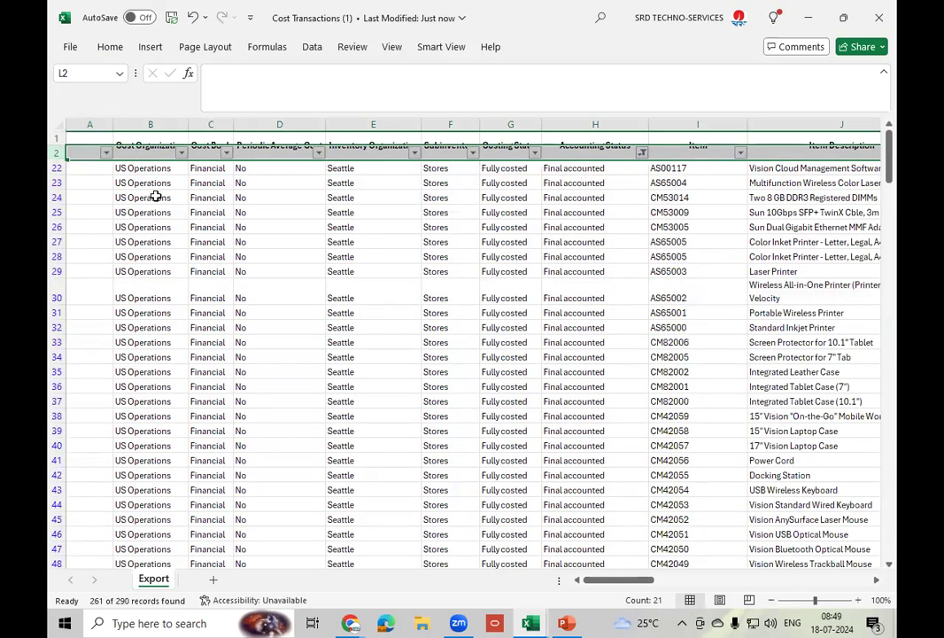
left_click(171, 170)
left_click(204, 167)
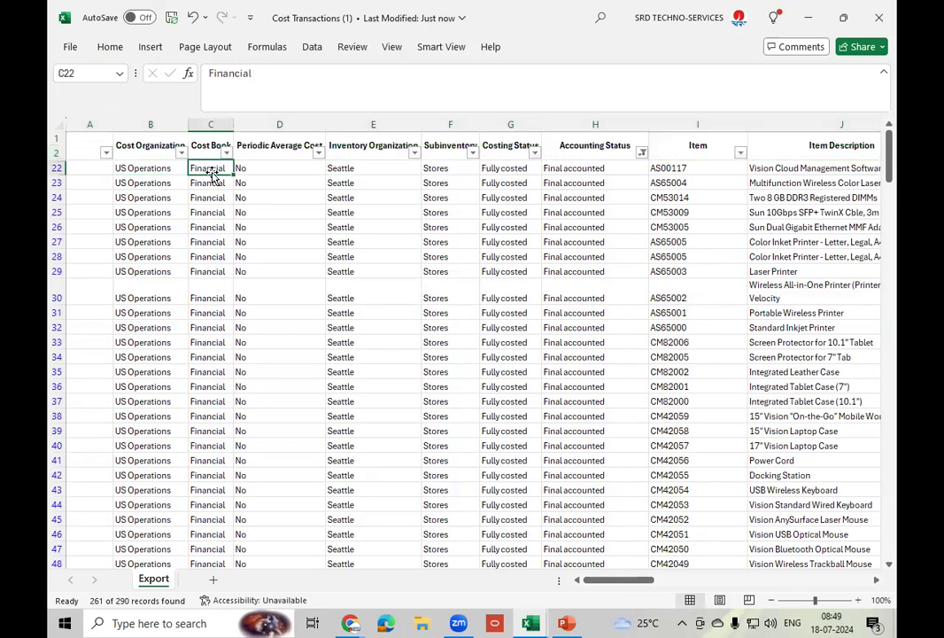
left_click(523, 168)
left_click(611, 170)
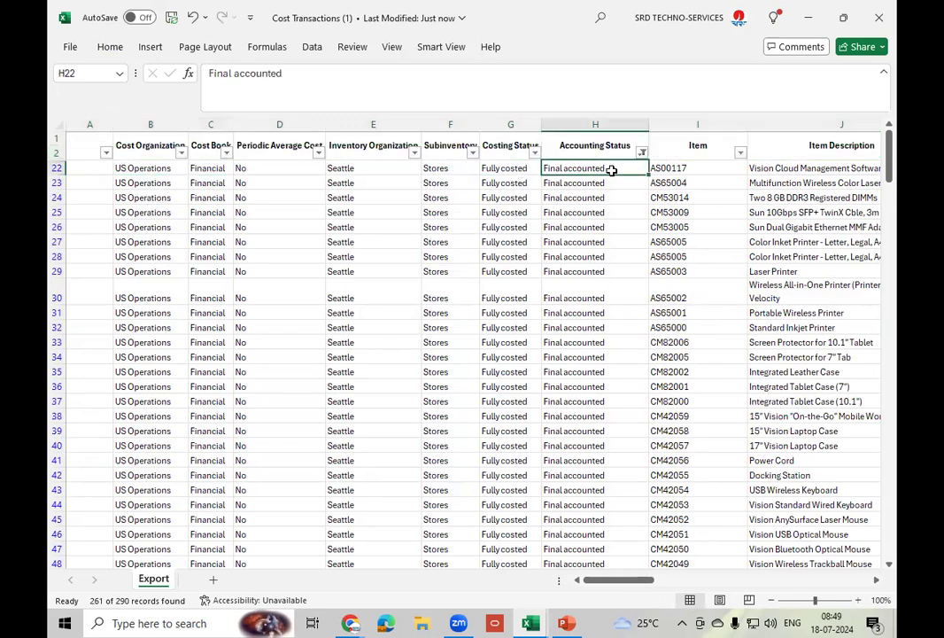
left_click(739, 153)
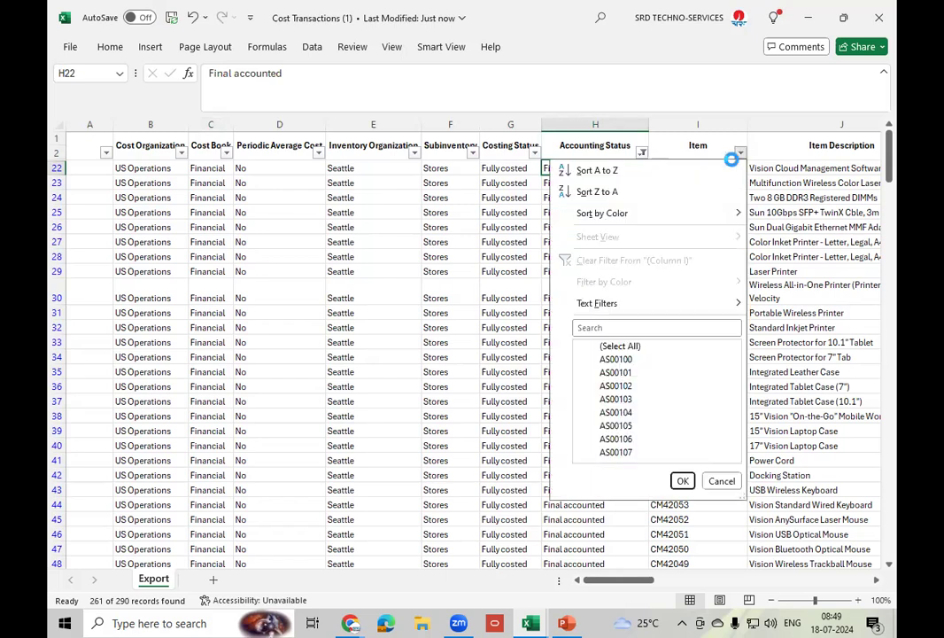
left_click(605, 326)
type("AS00101")
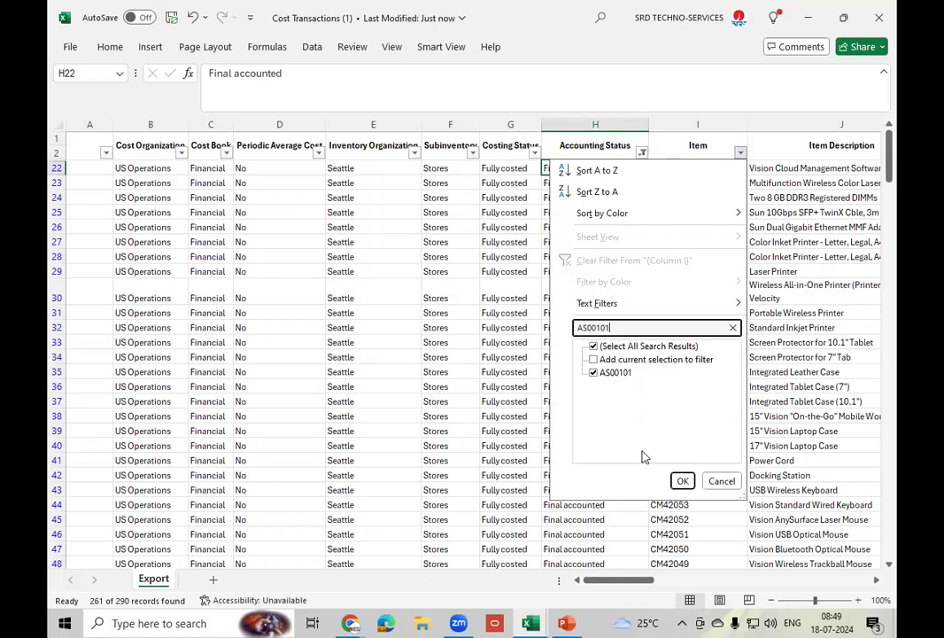
left_click(683, 481)
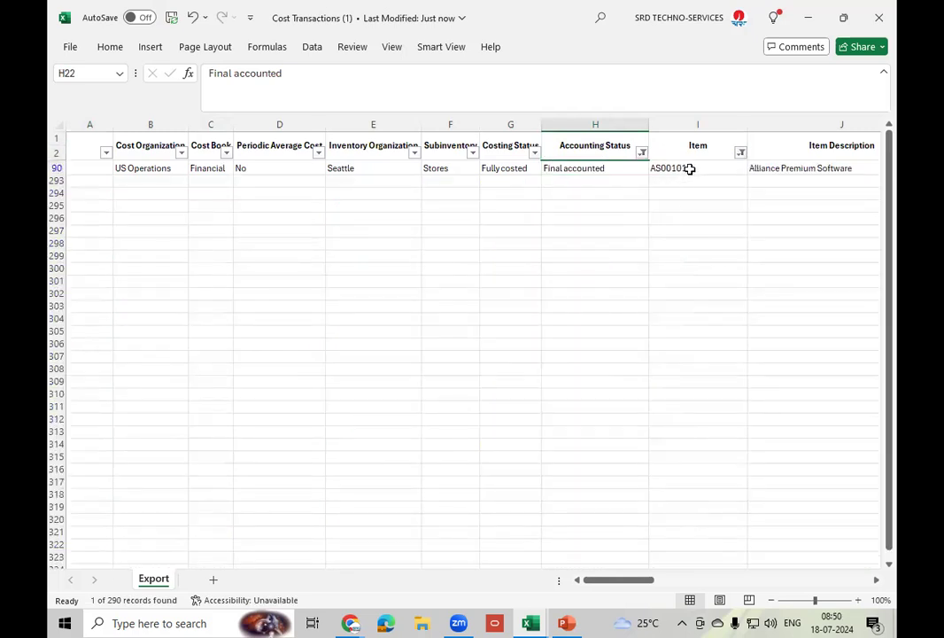
left_click(689, 168)
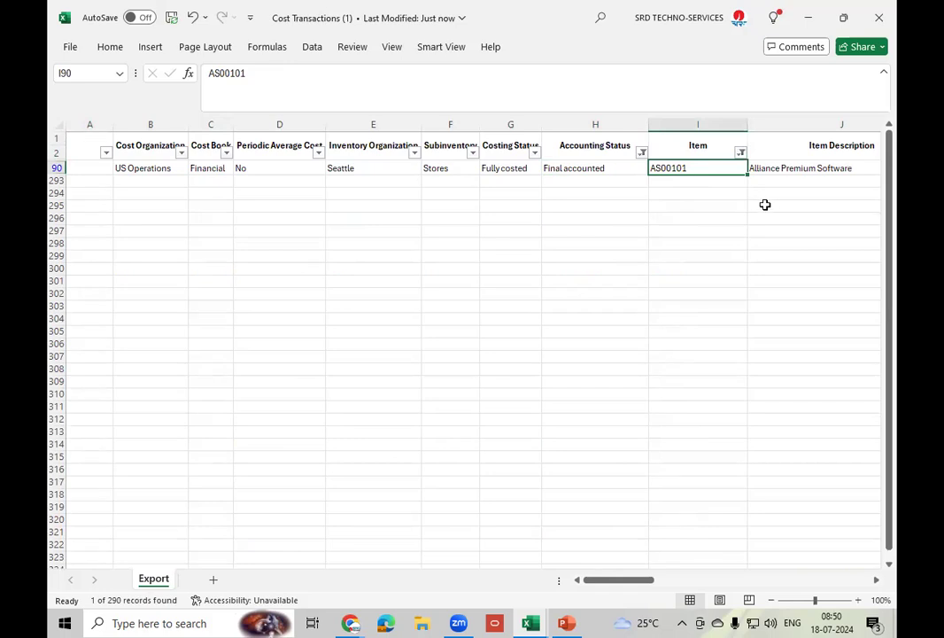
key("Right")
key("Right")
key("Right")
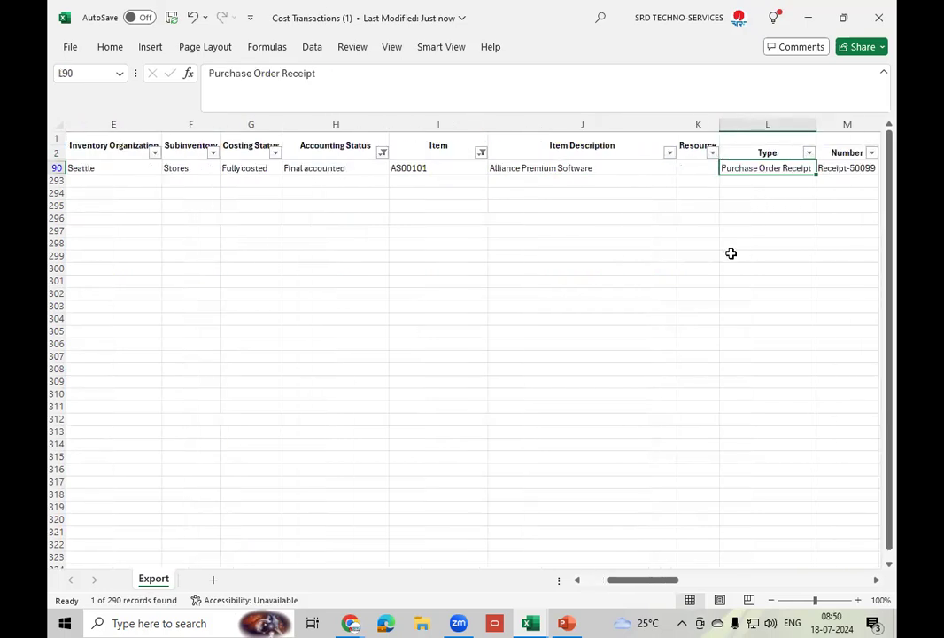
key("Right")
key("Right")
key("Right")
key("Right")
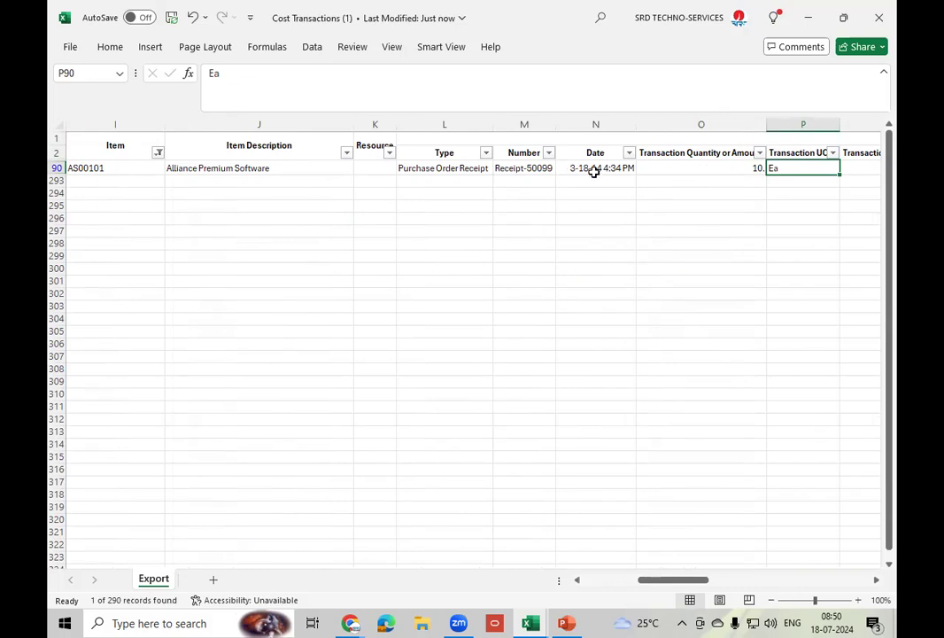
key("Right")
key("Right")
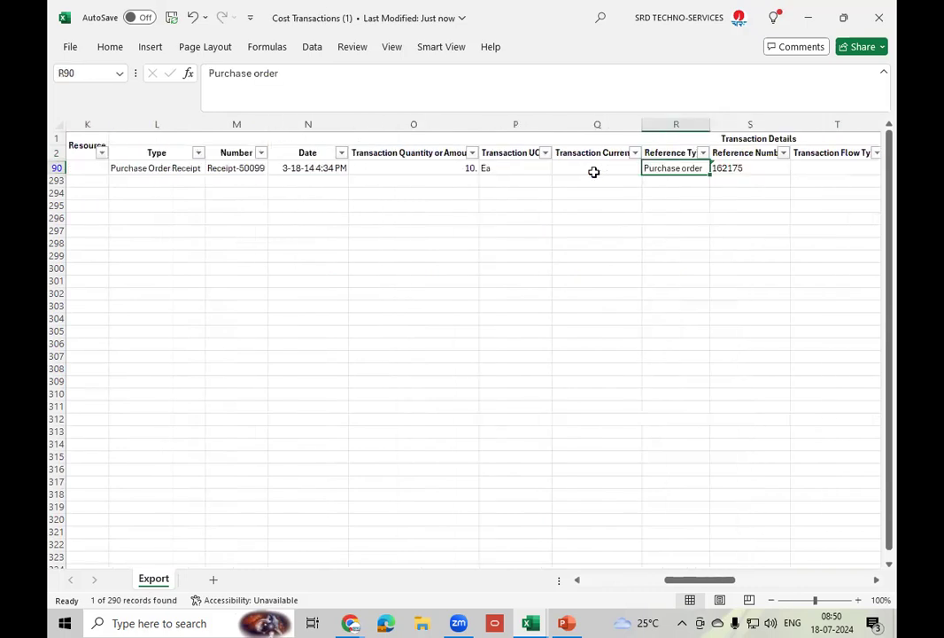
key("Right")
key("Right")
key("Right")
key("Right")
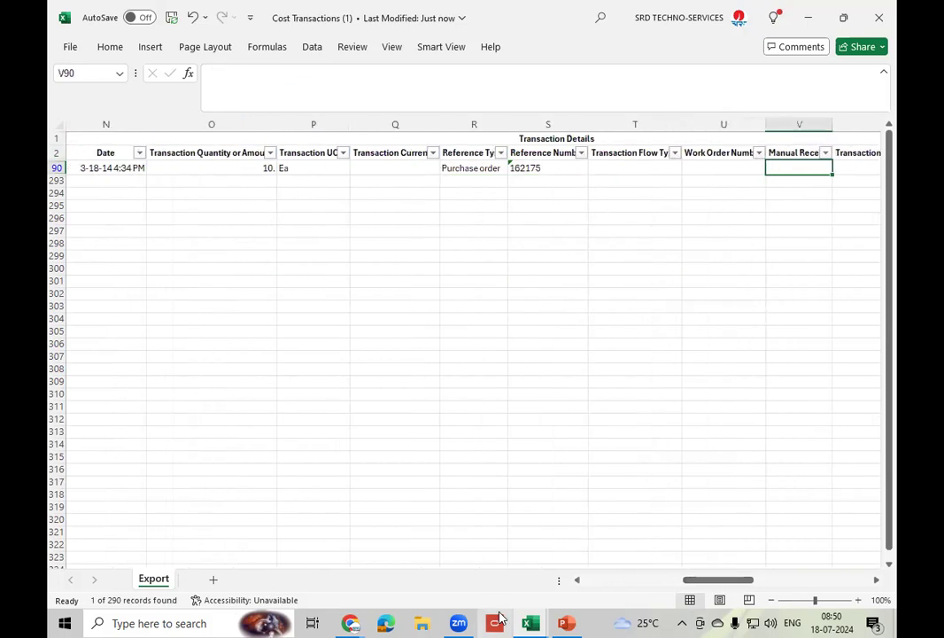
- Back on Review Cost Accounting Distributions, enter Item AS00101 in the cost transaction search
left_click(351, 623)
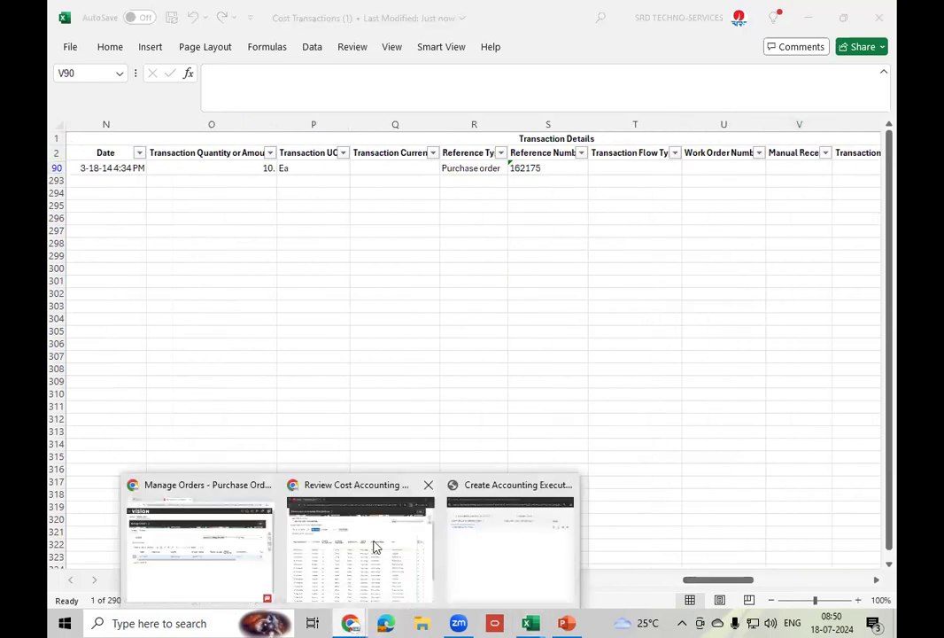
left_click(339, 483)
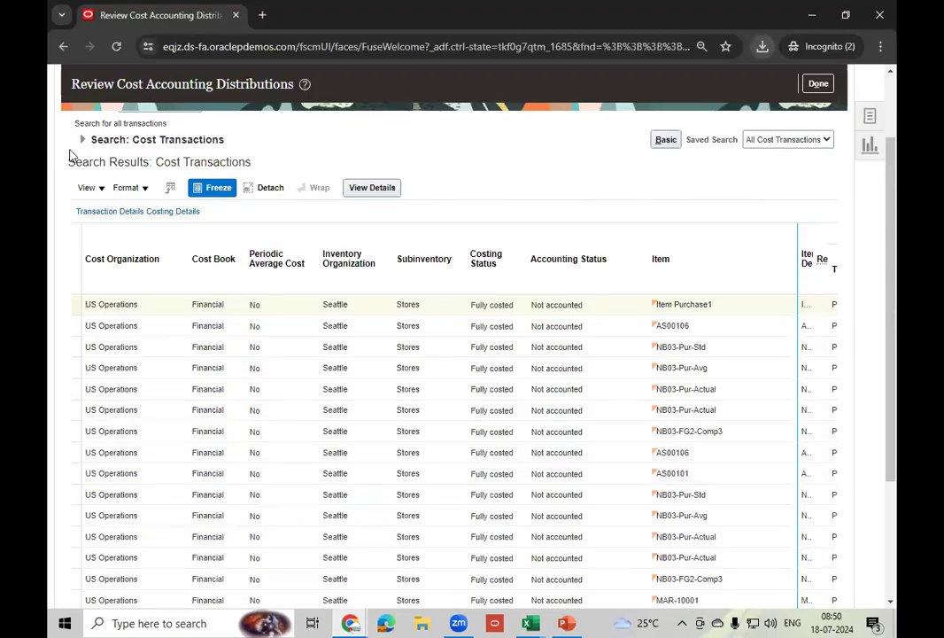
left_click(169, 139)
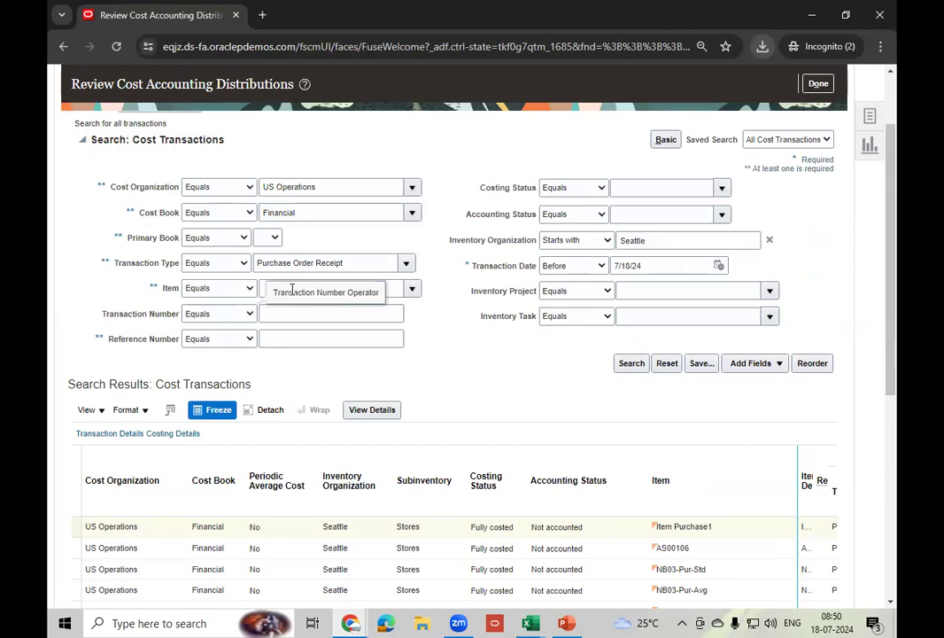
left_click(392, 284)
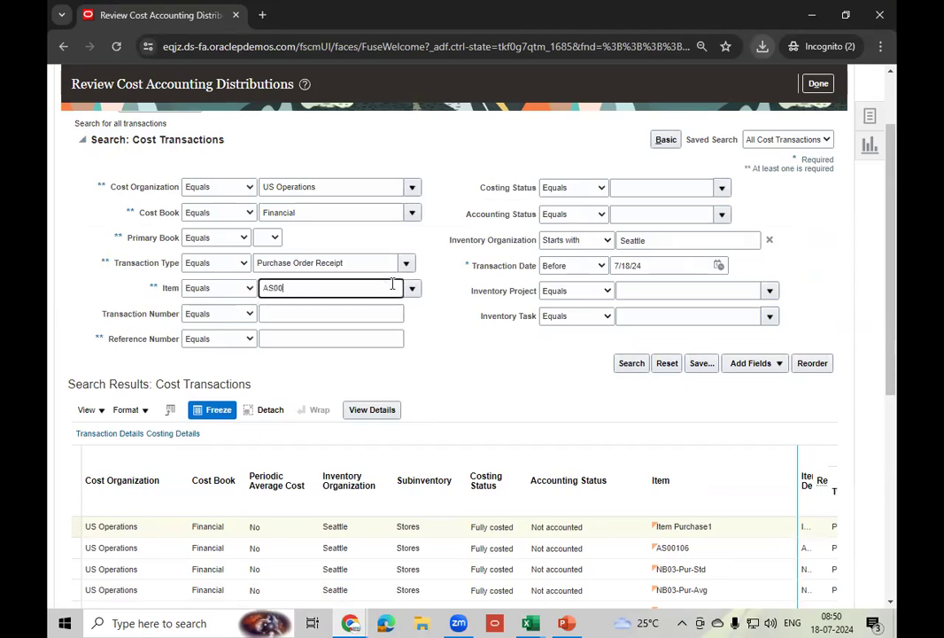
key("Tab")
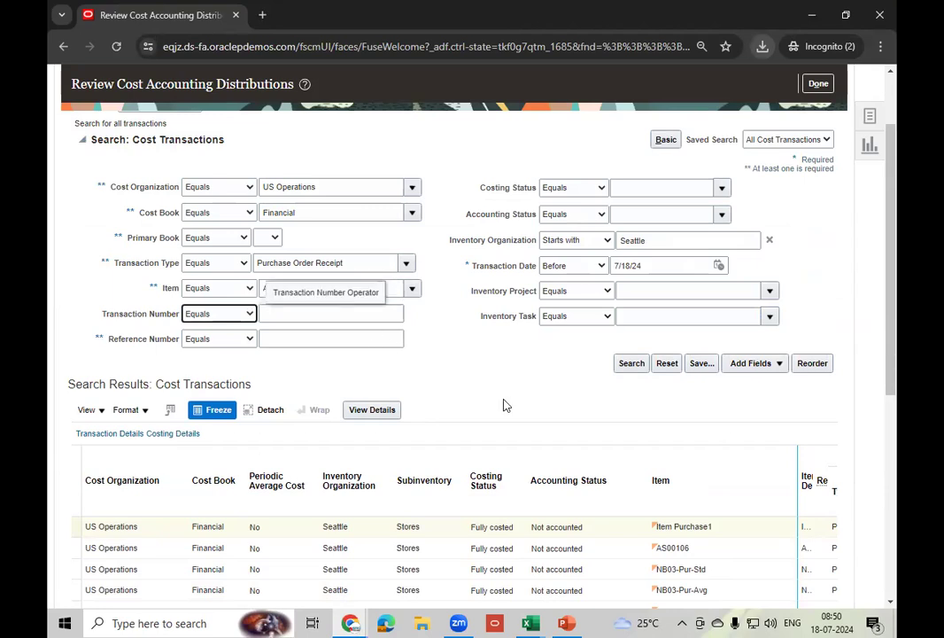
left_click(492, 366)
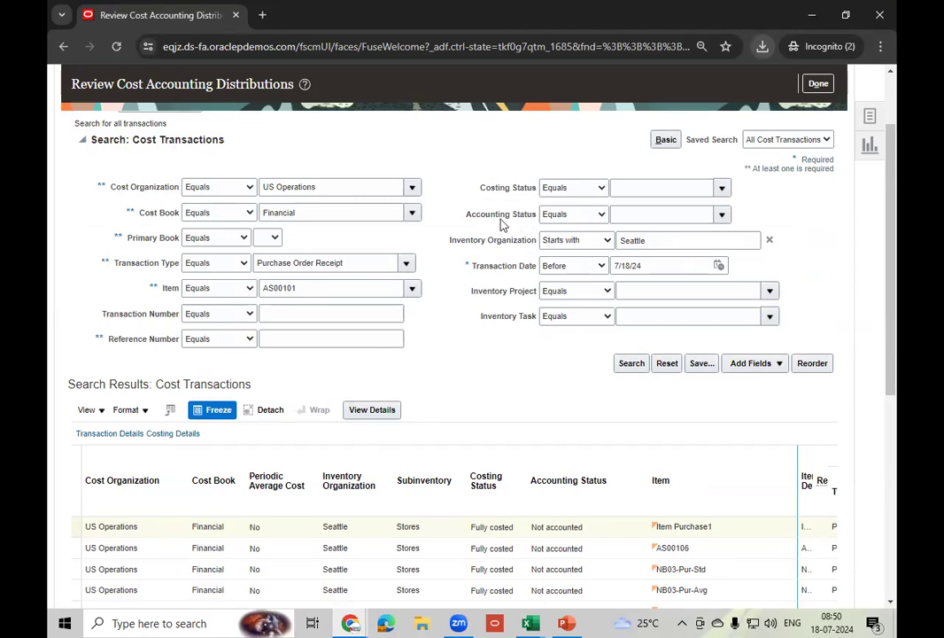
- Set Accounting Status to Final accounted and run the search, returning one row
left_click(721, 213)
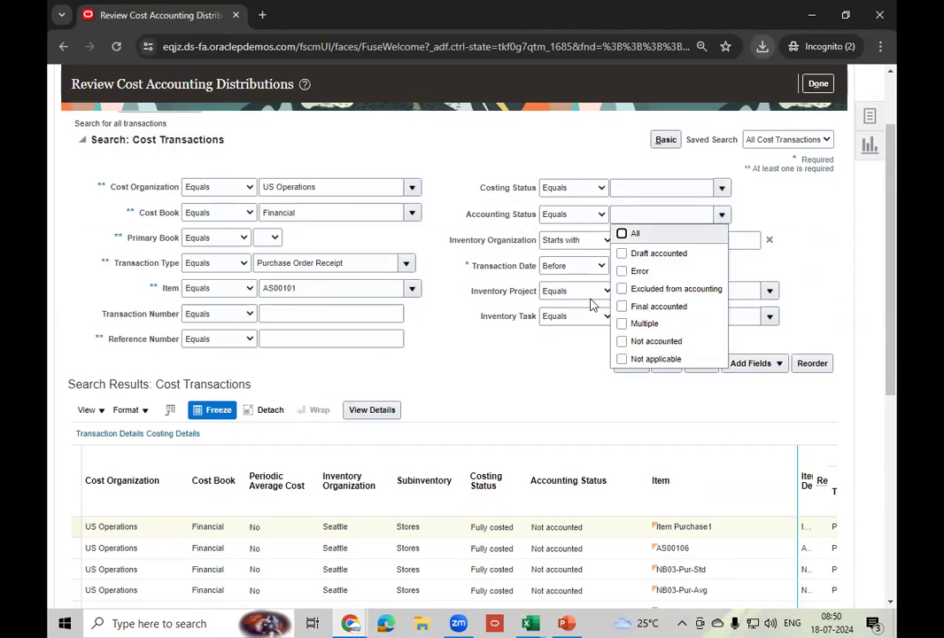
left_click(723, 214)
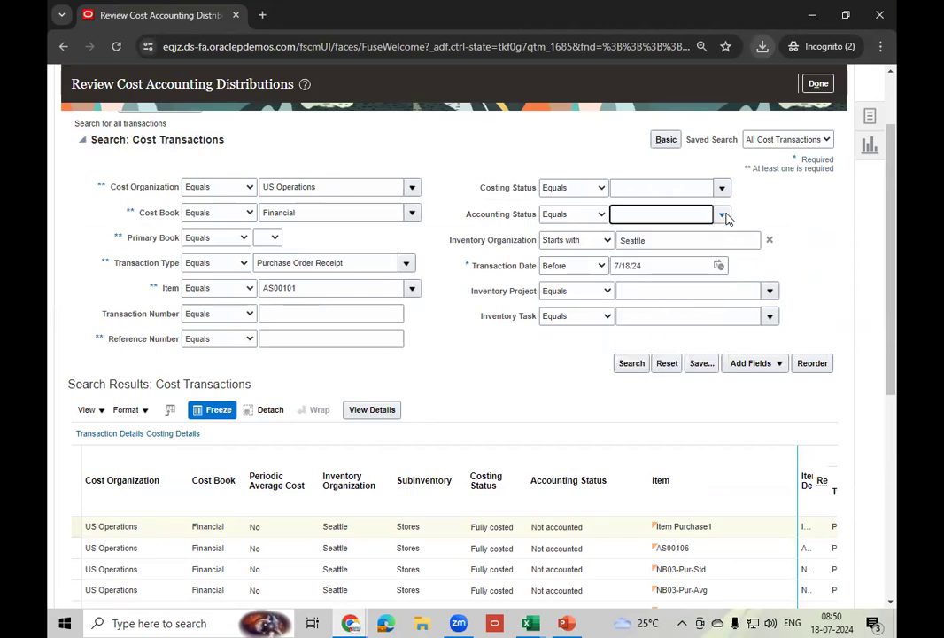
left_click(723, 214)
left_click(661, 306)
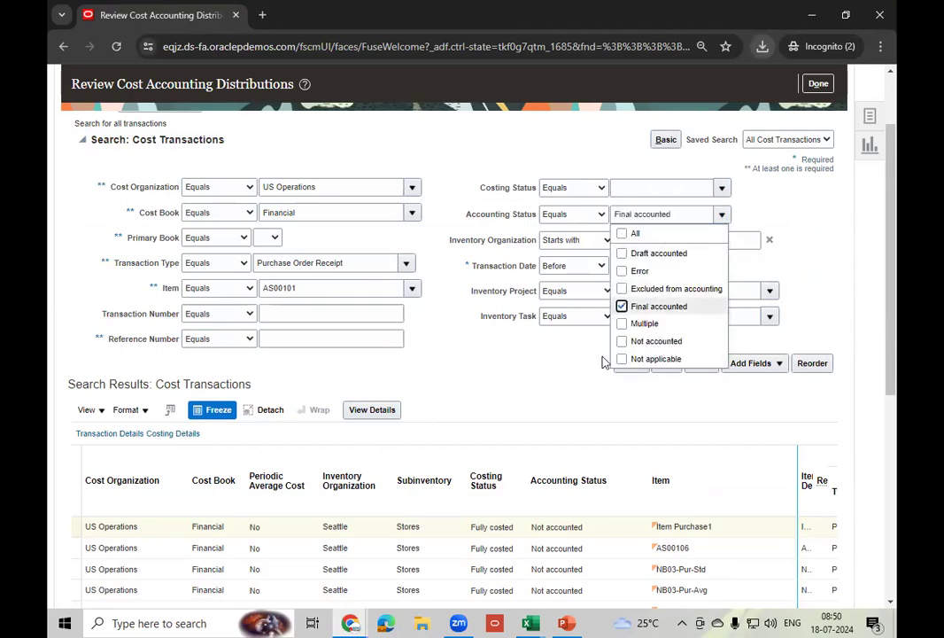
left_click(632, 364)
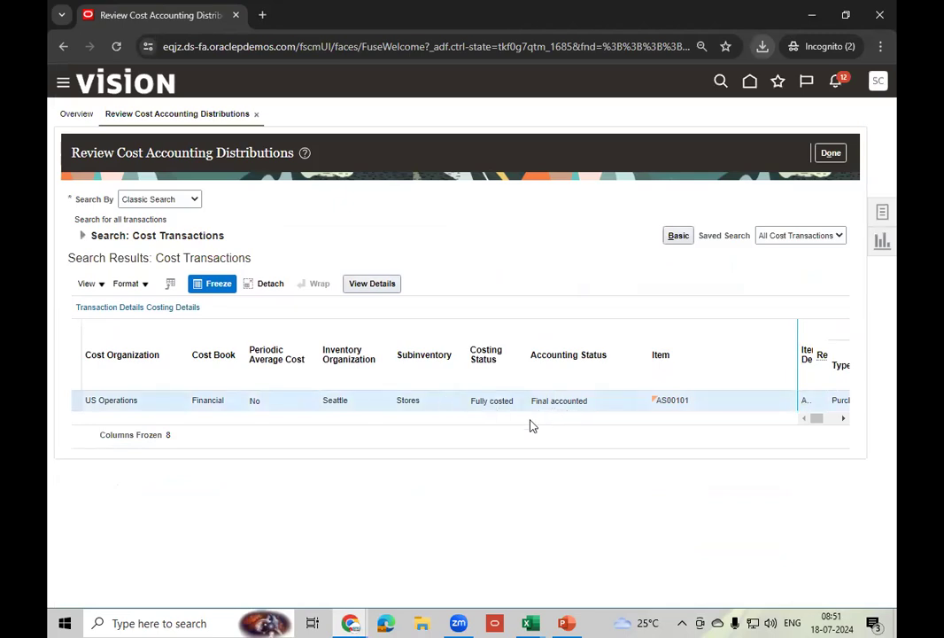
left_click(373, 286)
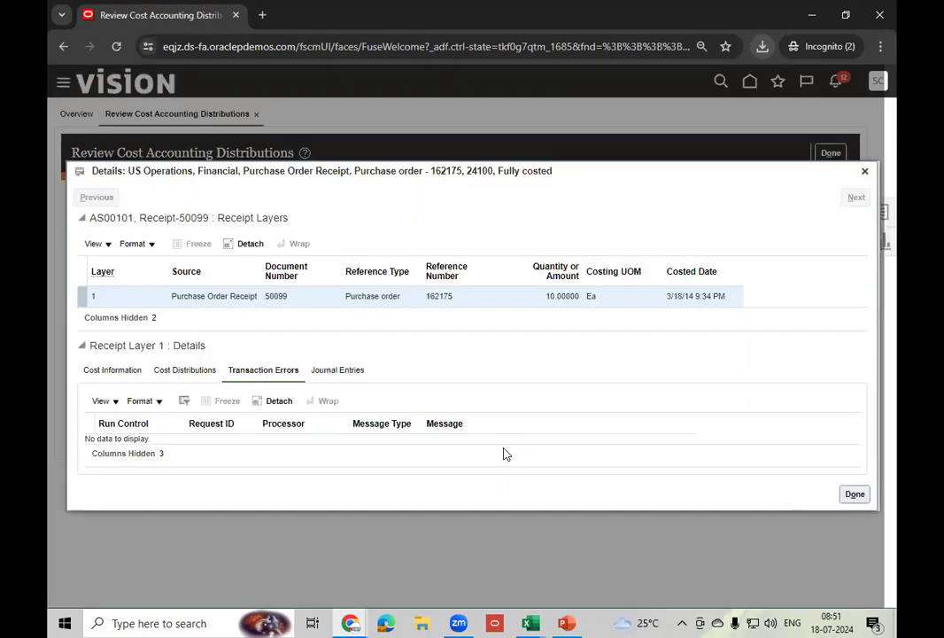
left_click(324, 372)
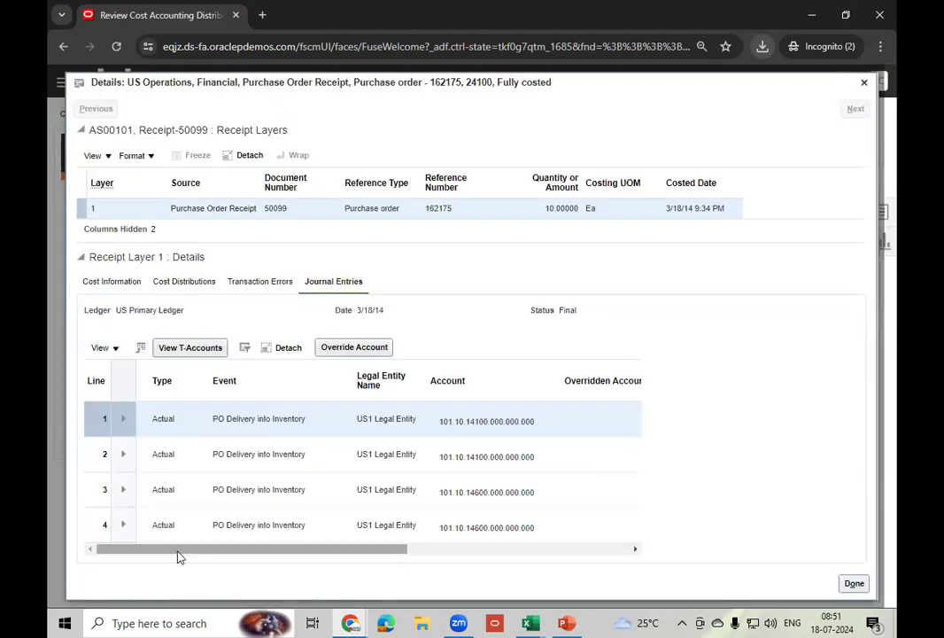
left_click_drag(185, 549, 439, 561)
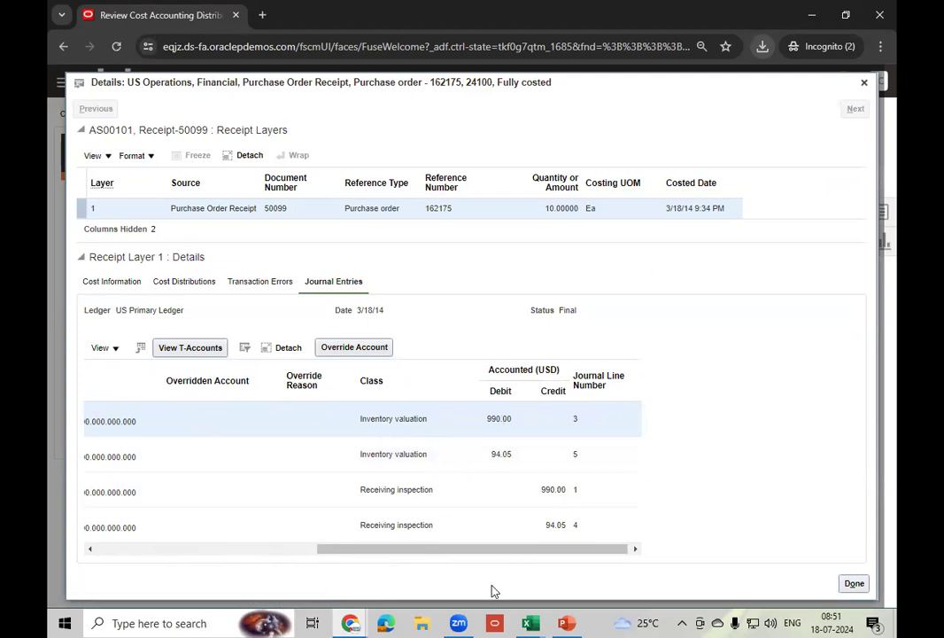
left_click_drag(512, 542, 350, 559)
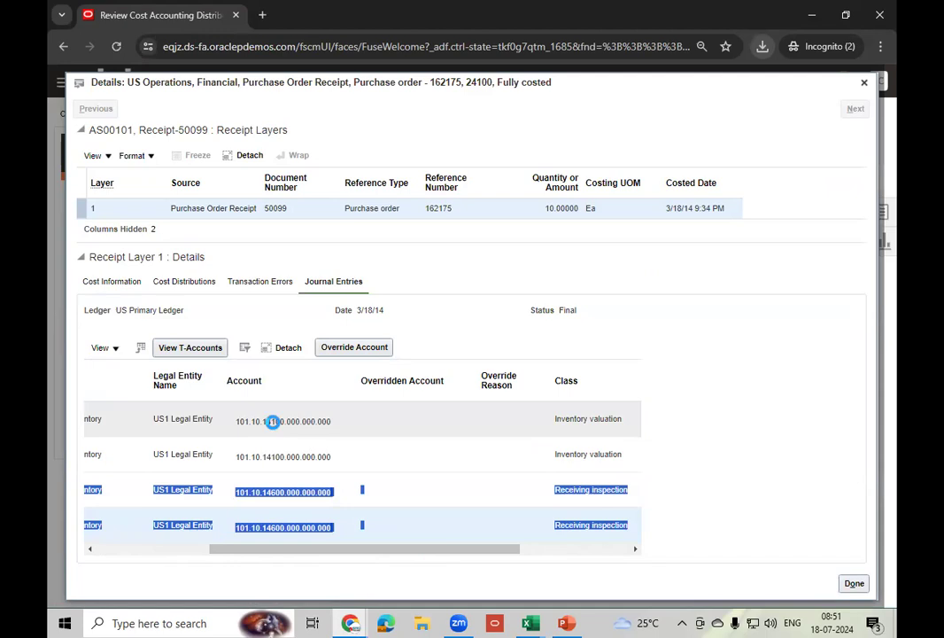
mouse_move(271, 424)
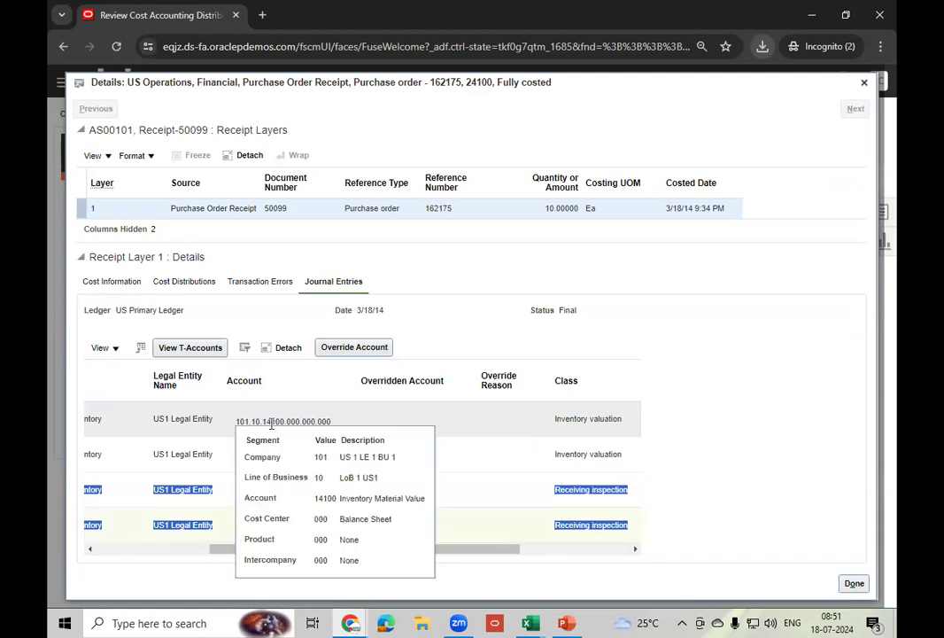
left_click(722, 389)
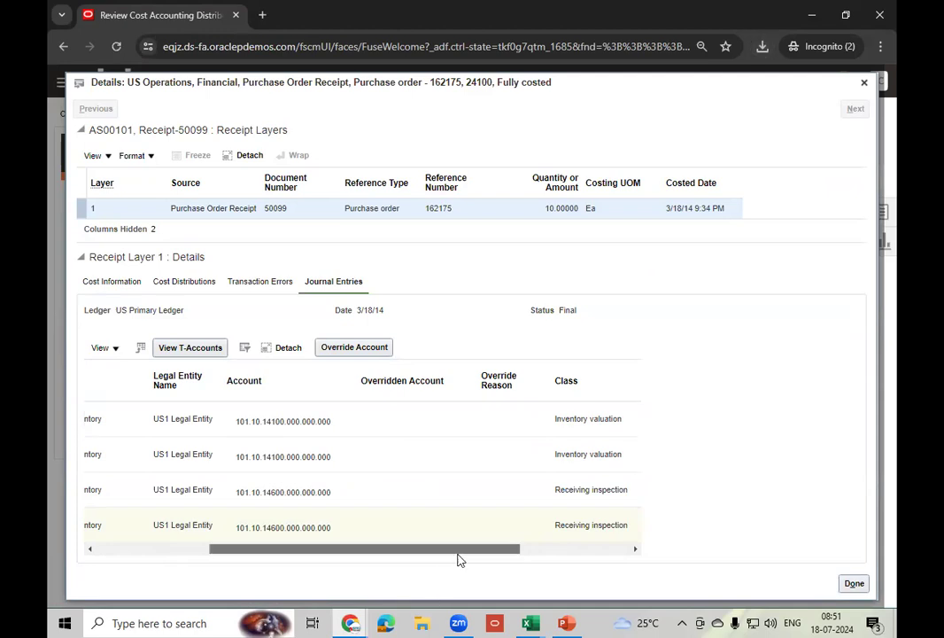
left_click_drag(459, 553, 585, 555)
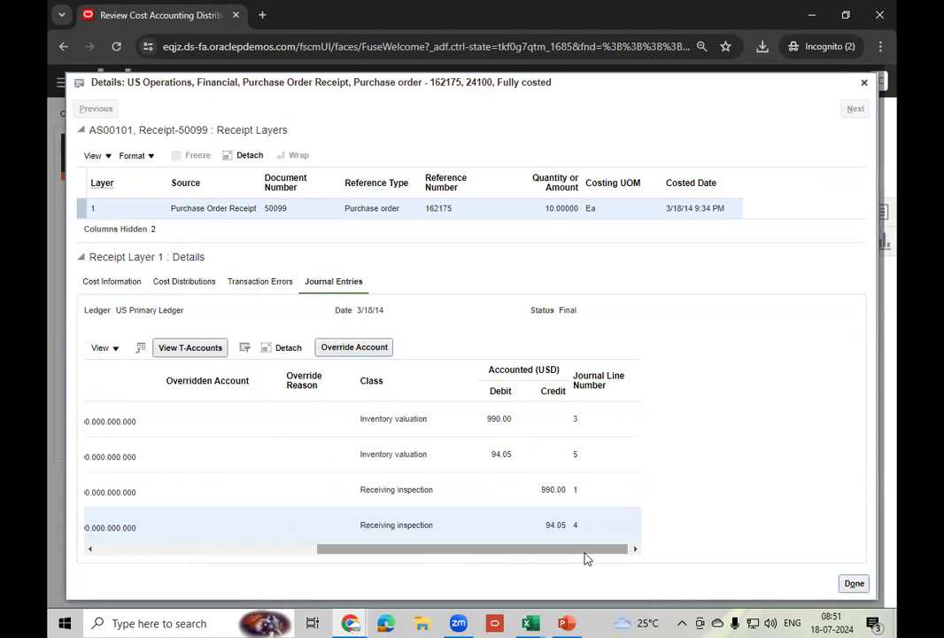
left_click(863, 83)
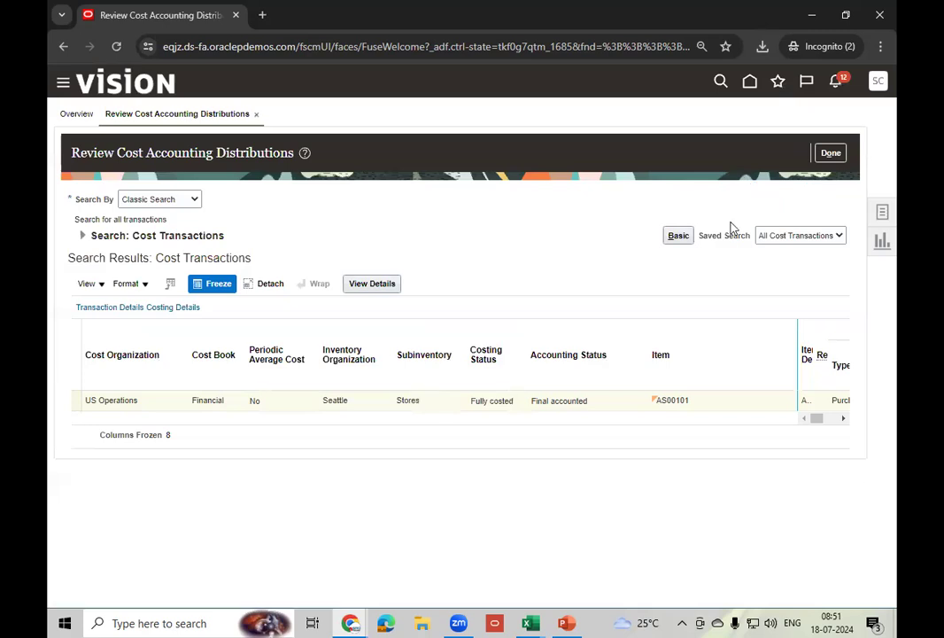
- Return to the cost accounting overview and reload the expired Manage Orders window
left_click(832, 154)
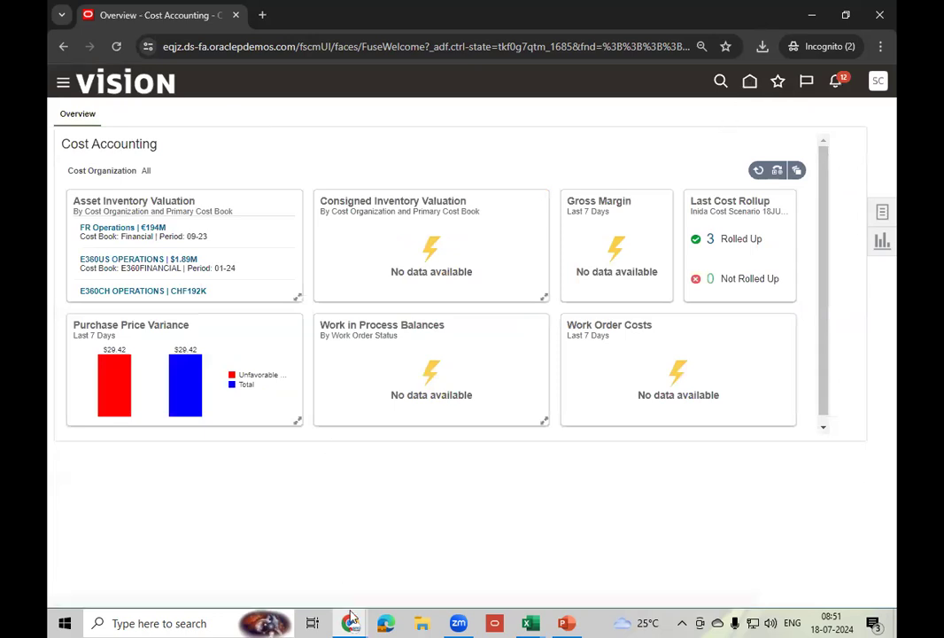
mouse_move(352, 620)
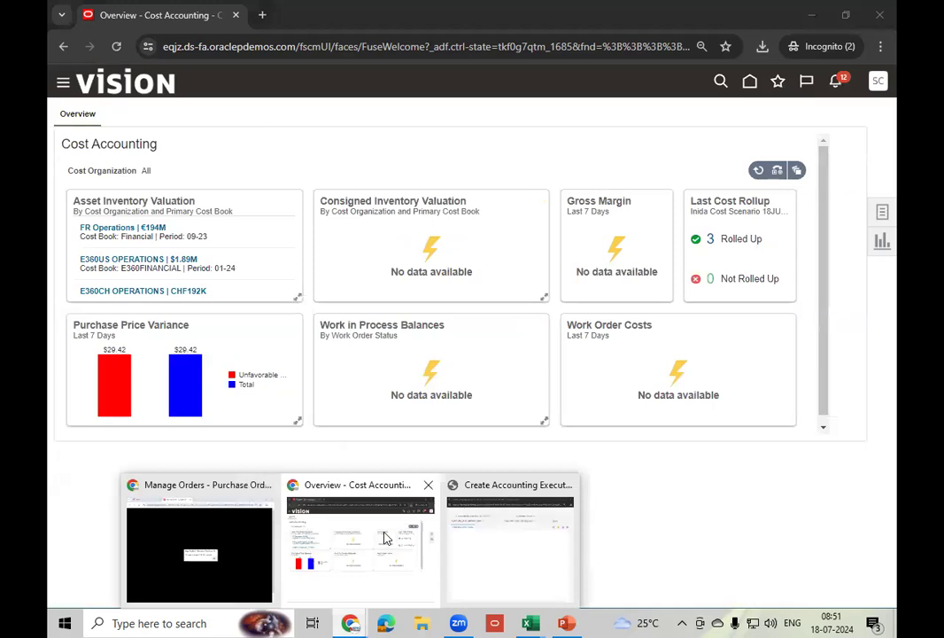
left_click(257, 540)
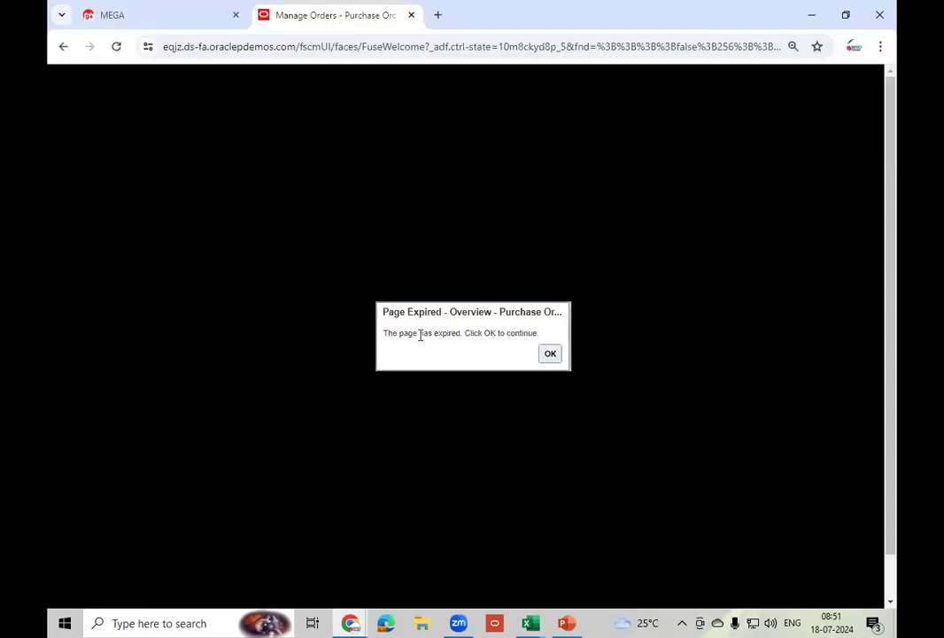
left_click(549, 354)
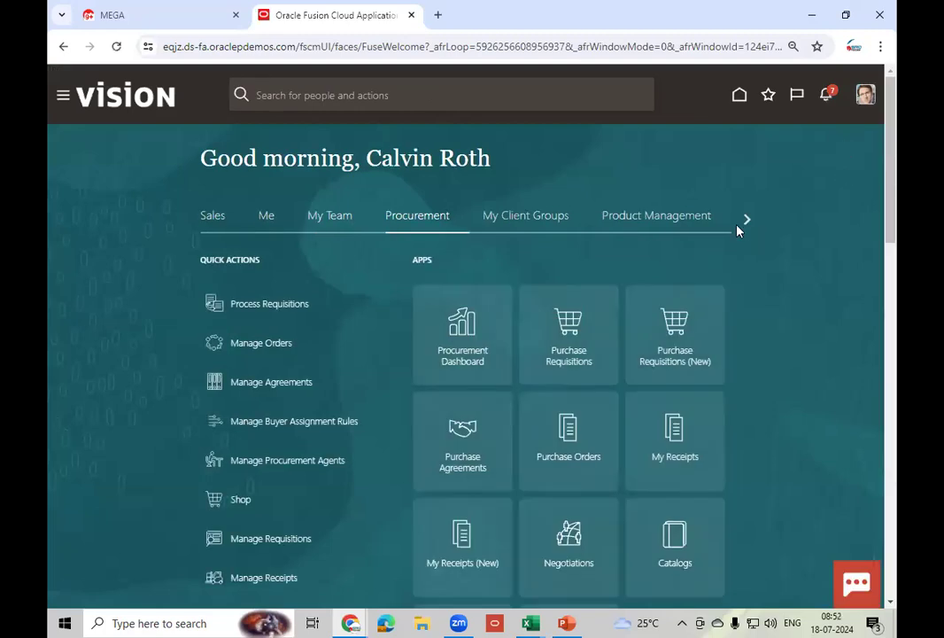
- Sign out of Oracle Fusion through the user account menu
left_click(750, 220)
left_click(750, 223)
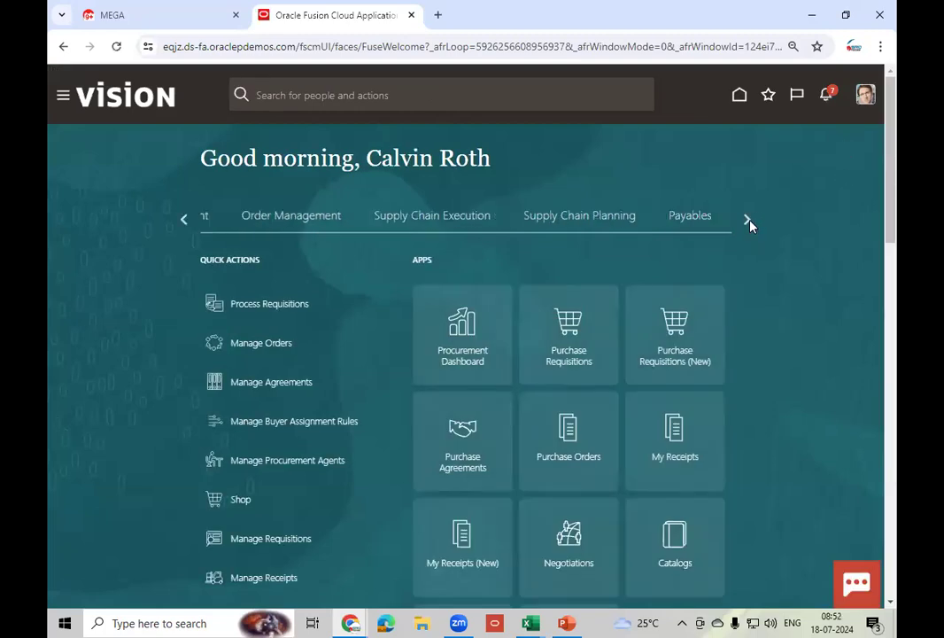
left_click(864, 102)
left_click(841, 126)
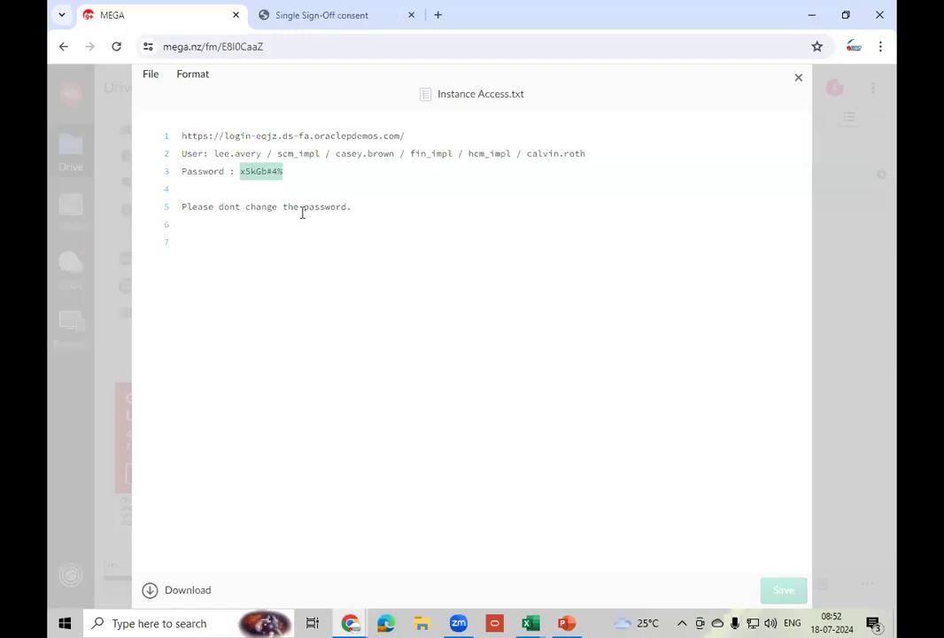
- Confirm the sign-off, then try signing in with a new user ID and password
left_click(329, 23)
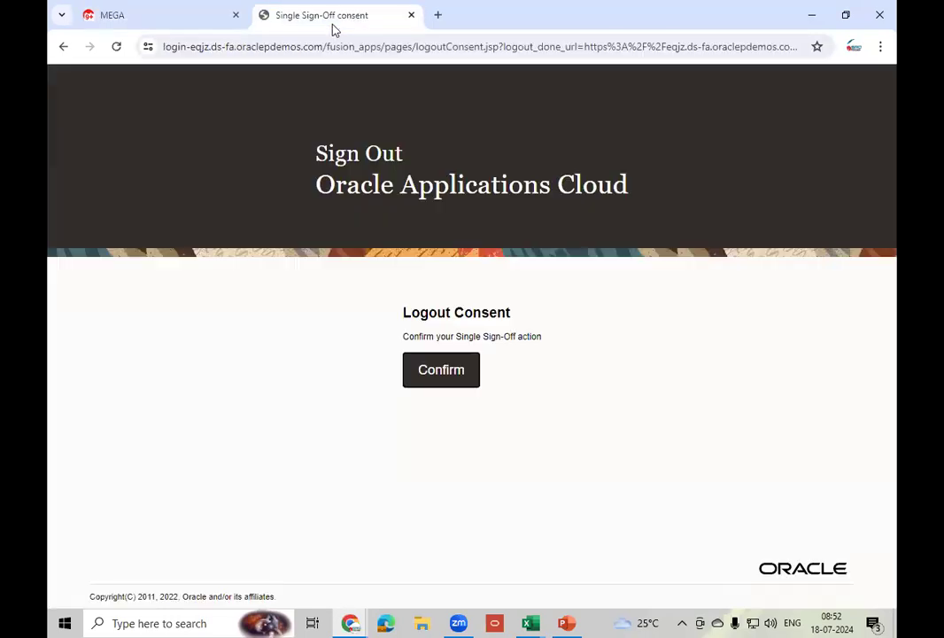
left_click(443, 369)
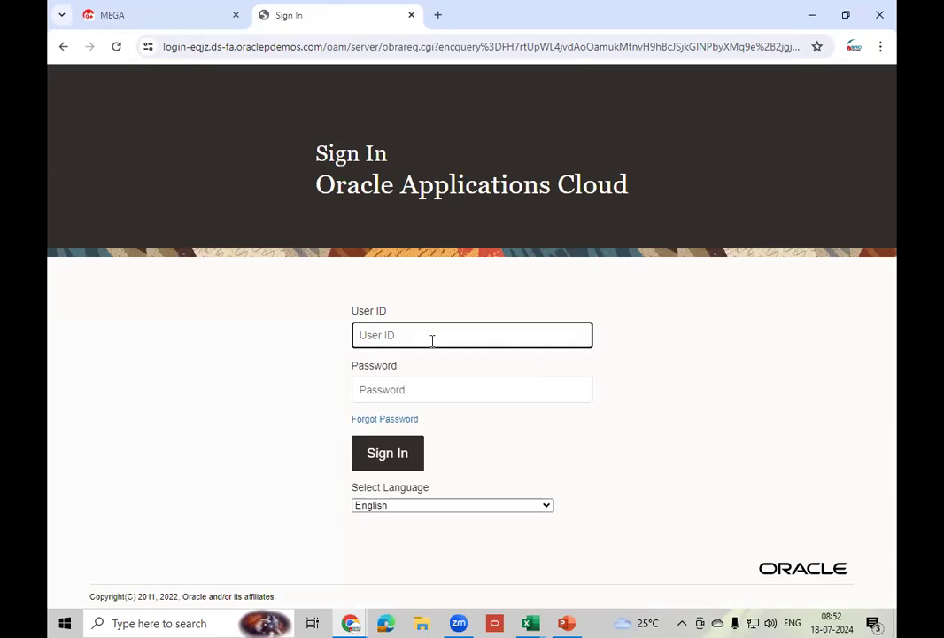
type("casey.brwon")
key("Tab")
type("••••••••")
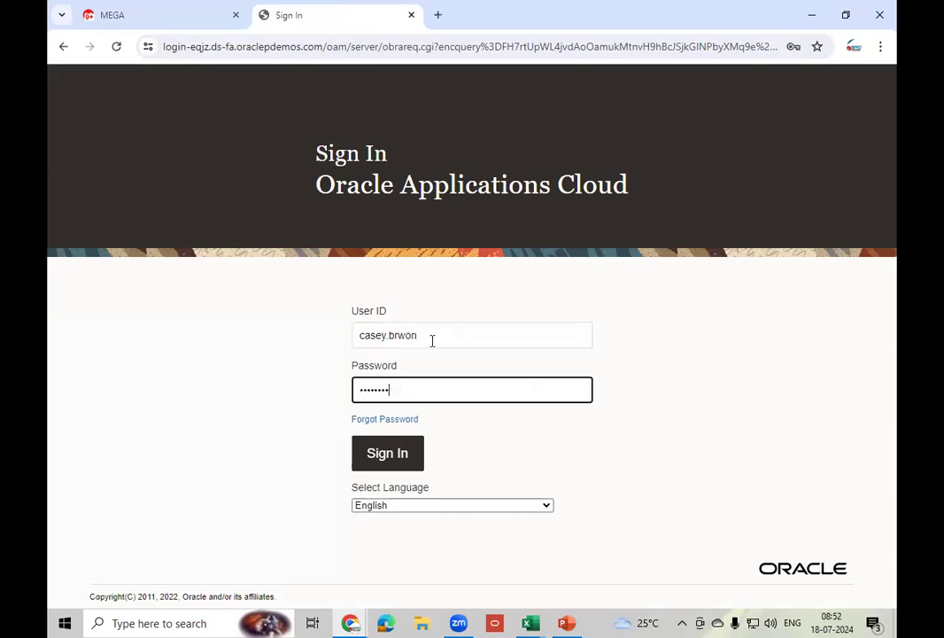
left_click(399, 454)
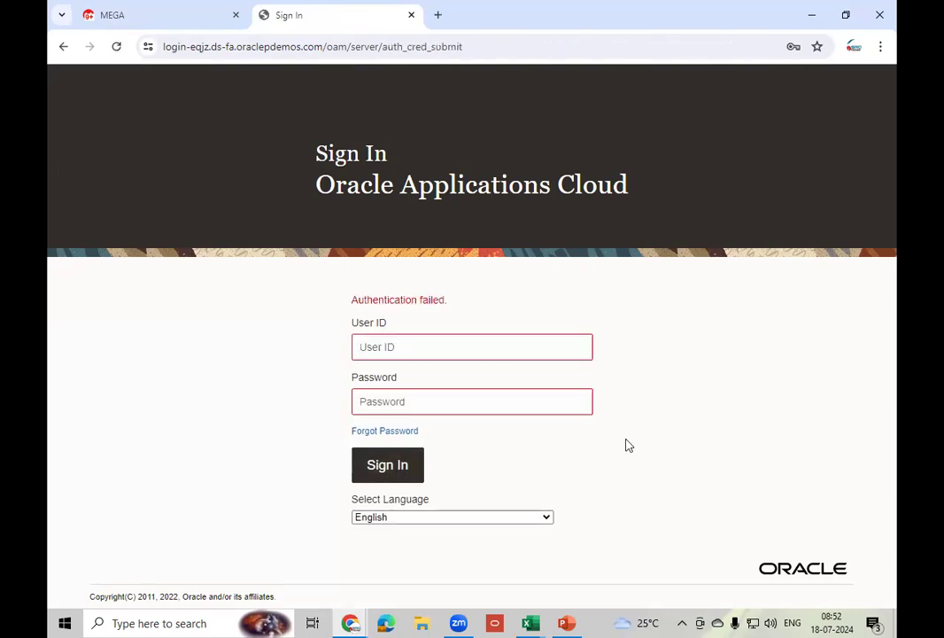
- After the authentication failure, re-enter the full user ID and password and sign in
left_click(410, 353)
type("casey")
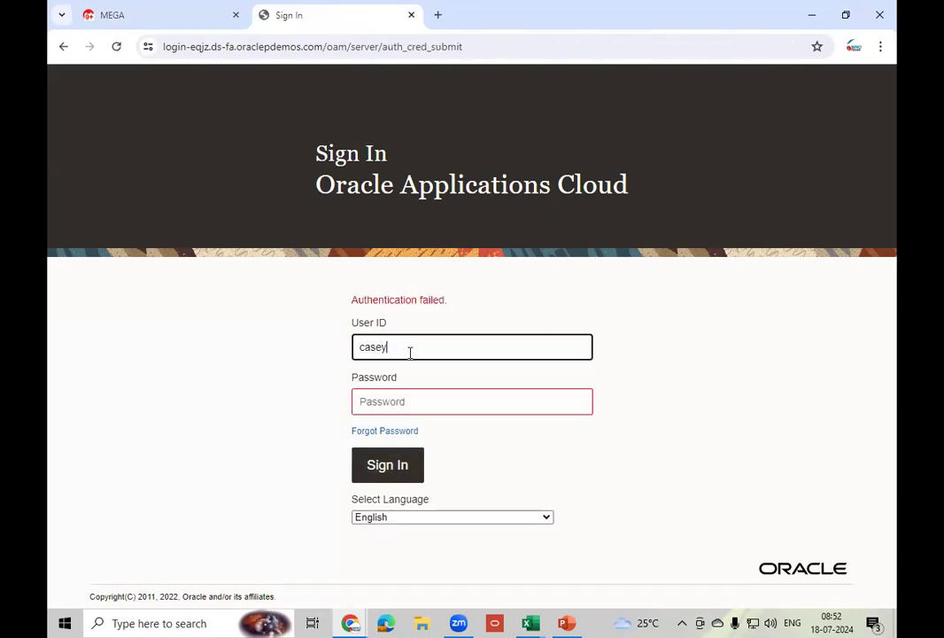
type(".brown")
key("Tab")
type("********")
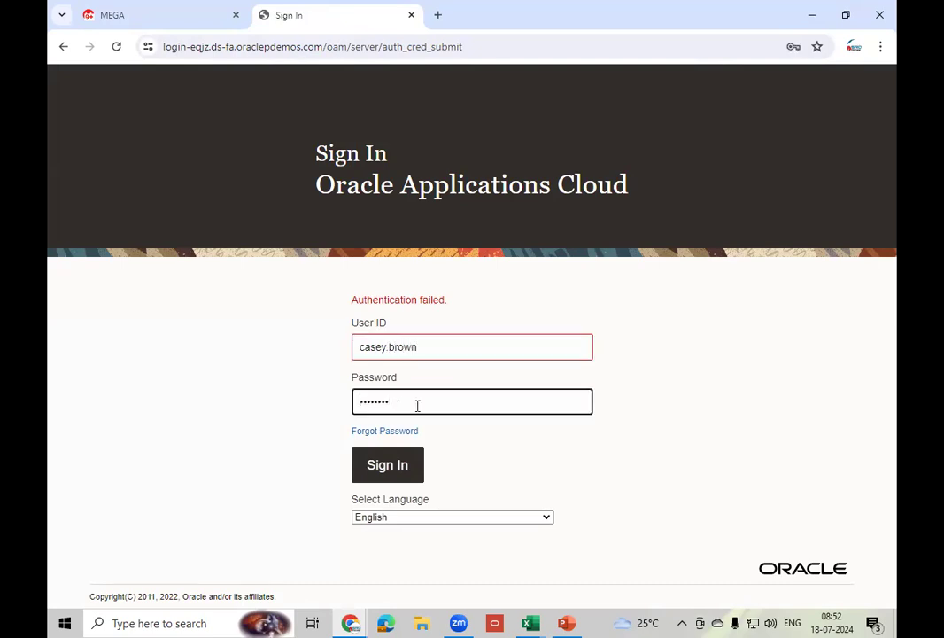
left_click(388, 469)
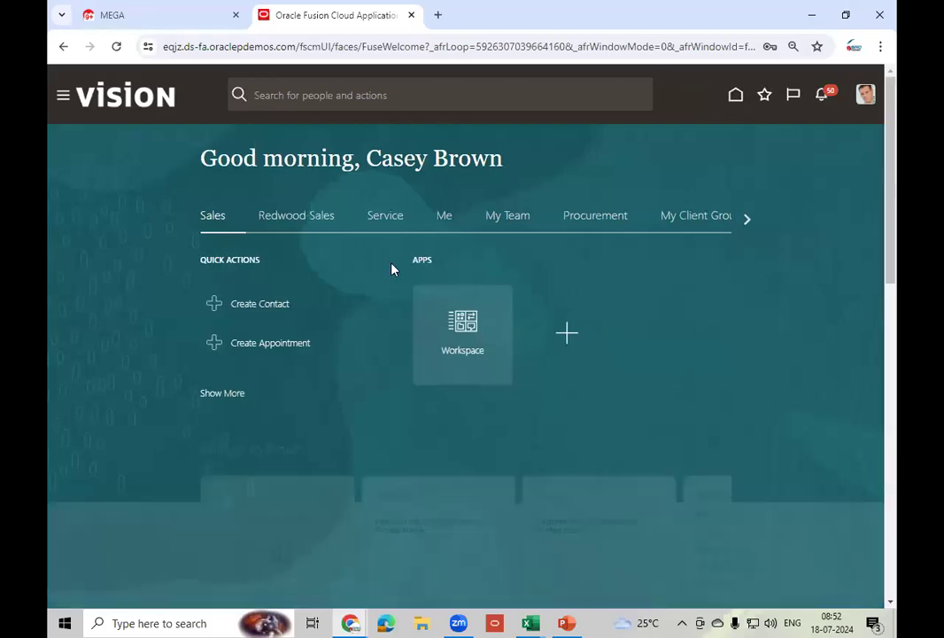
- Go to General Accounting > Journals > Manage Journals and expand its search criteria
left_click(750, 220)
left_click(749, 219)
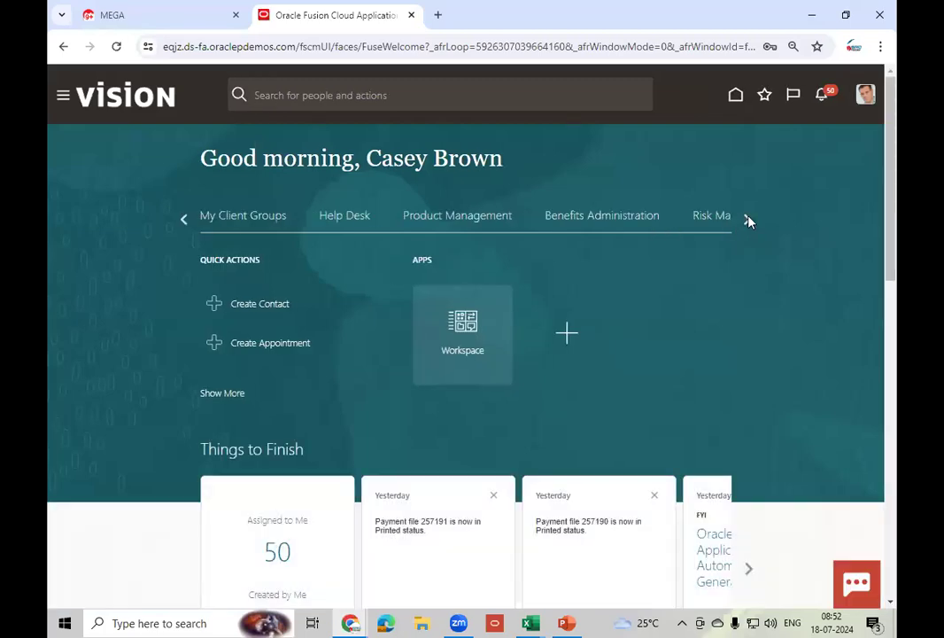
left_click(749, 220)
left_click(750, 220)
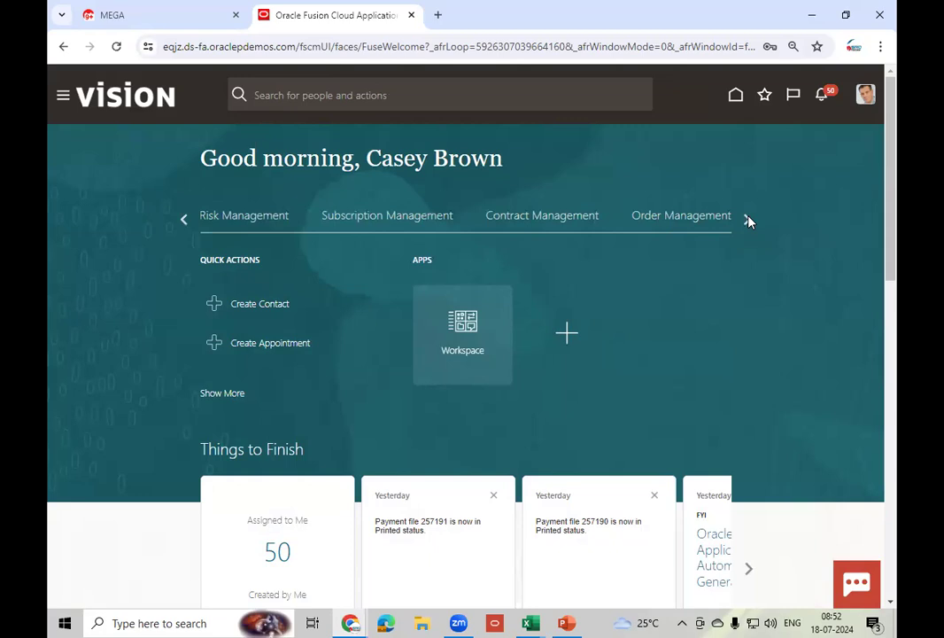
left_click(749, 219)
left_click(749, 220)
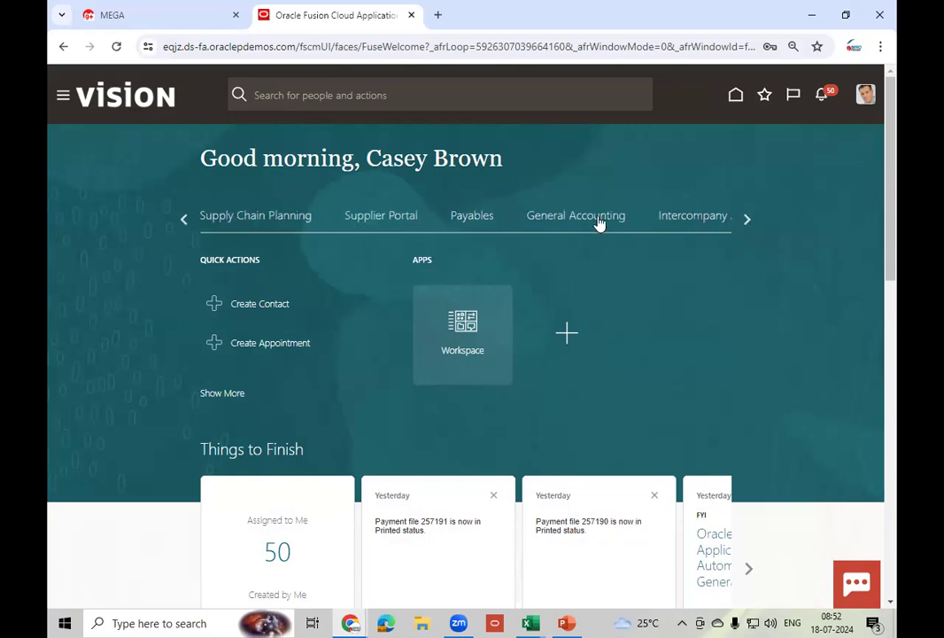
left_click(599, 222)
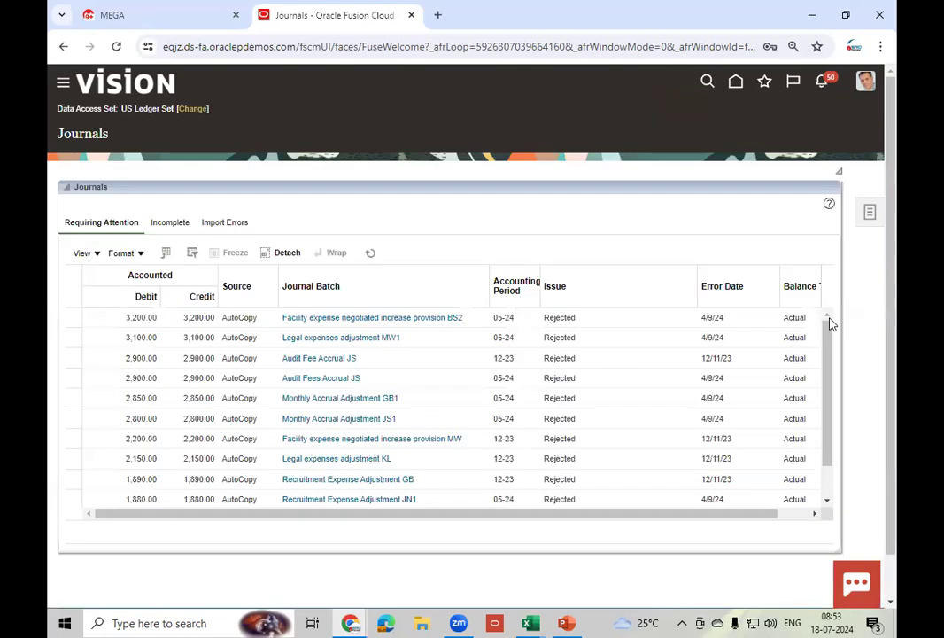
left_click(866, 216)
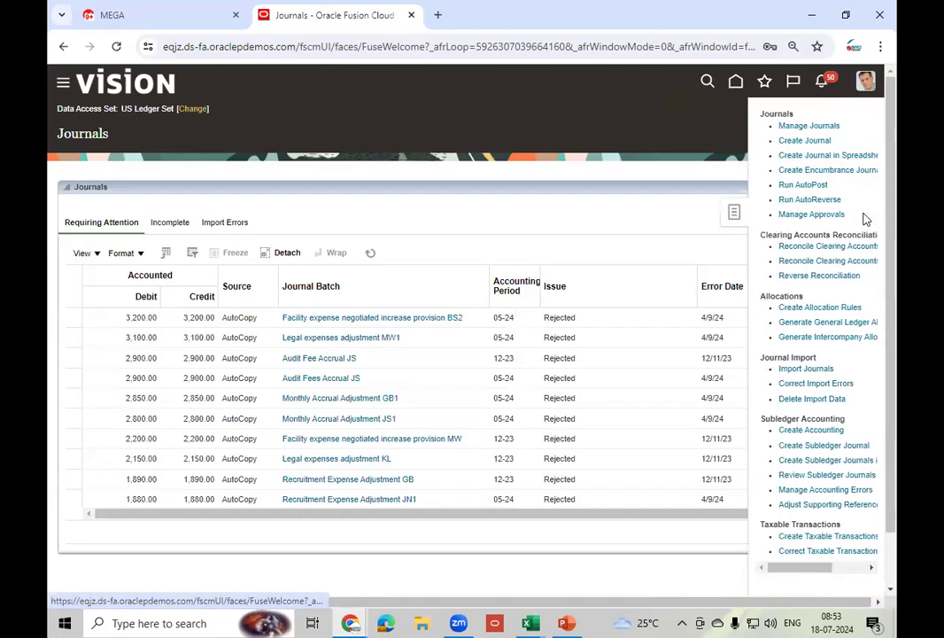
left_click(805, 140)
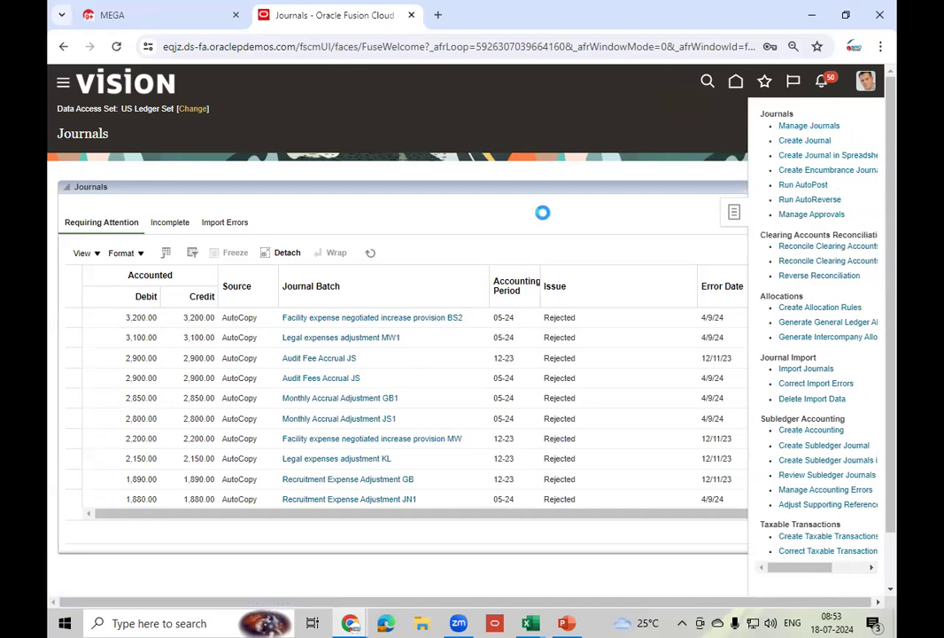
left_click(89, 175)
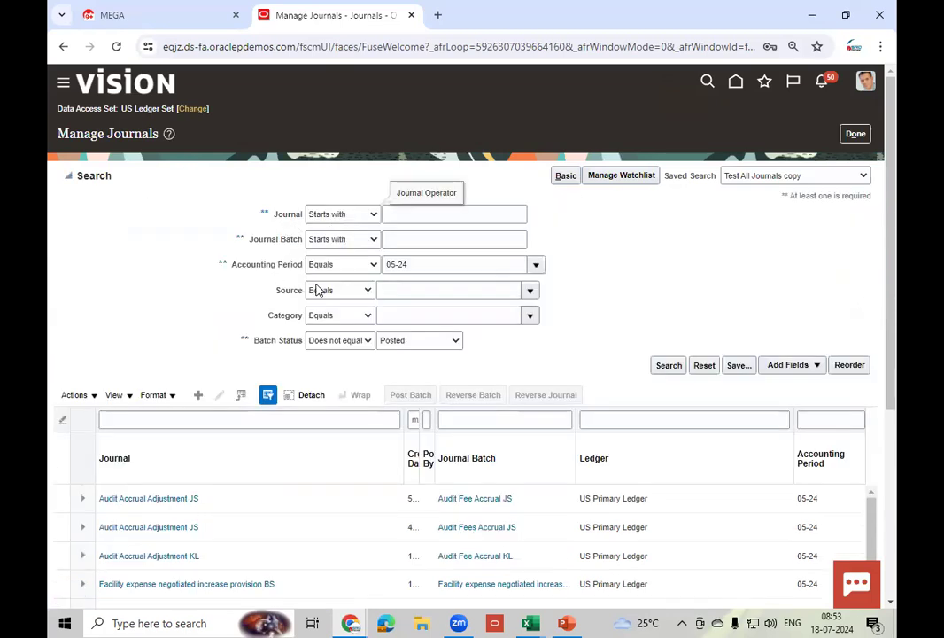
- Look up sources matching 'Recei' and choose Receipt Accounting as the journal Source
left_click(531, 295)
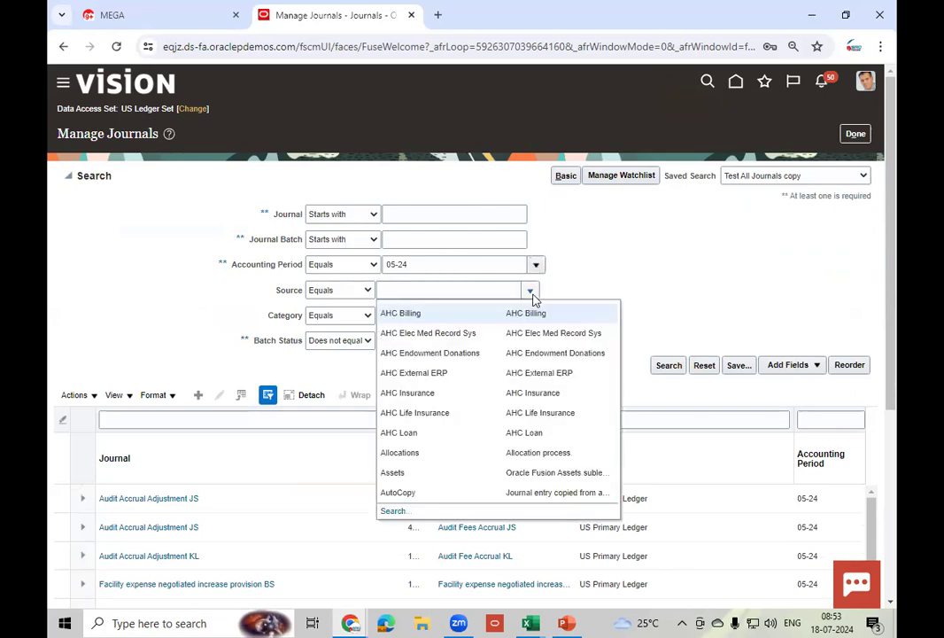
left_click(397, 512)
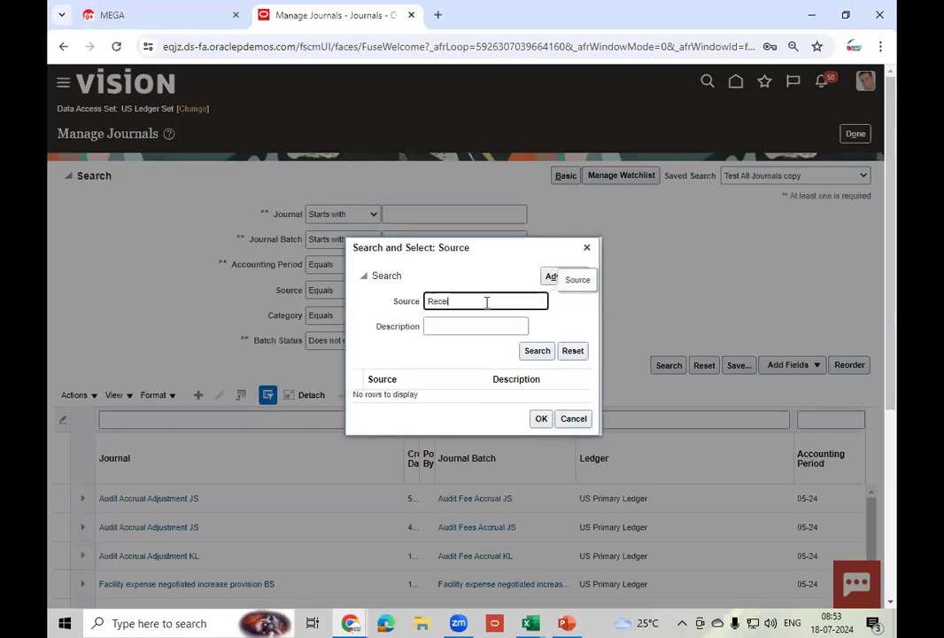
left_click(535, 354)
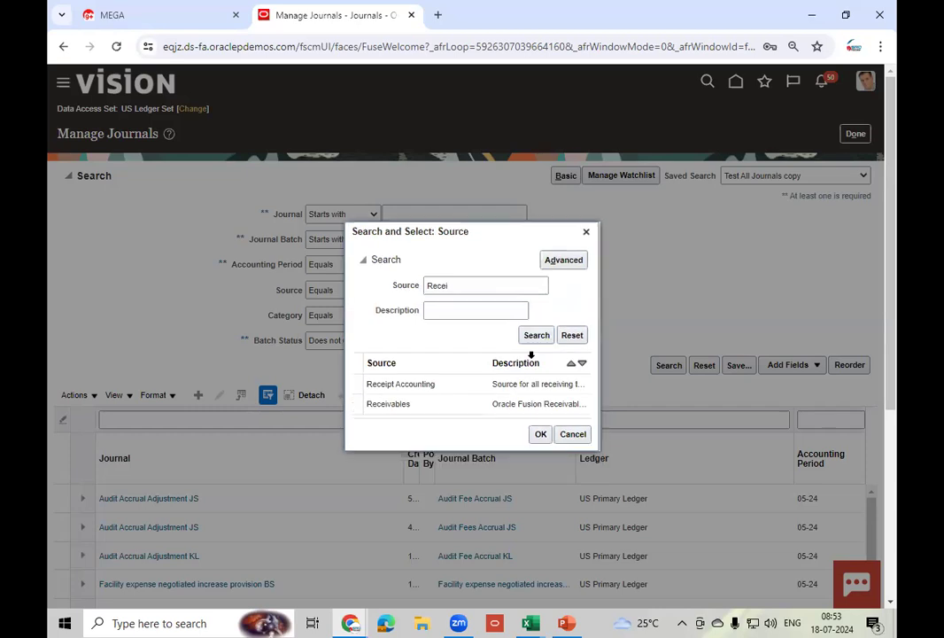
left_click(467, 385)
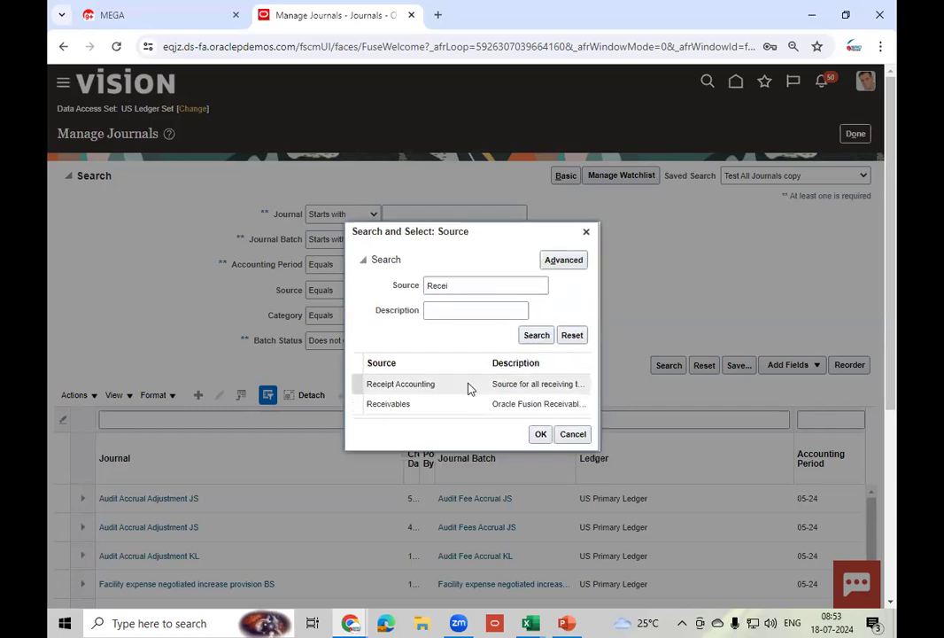
left_click(540, 434)
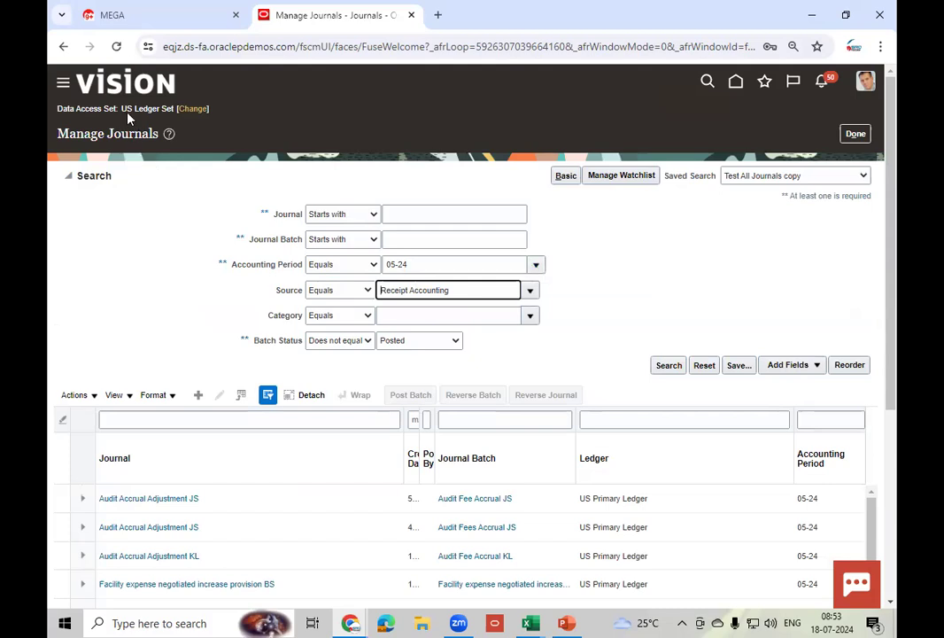
- Change the data access set from US Ledger Set to US Primary Ledger
left_click(196, 111)
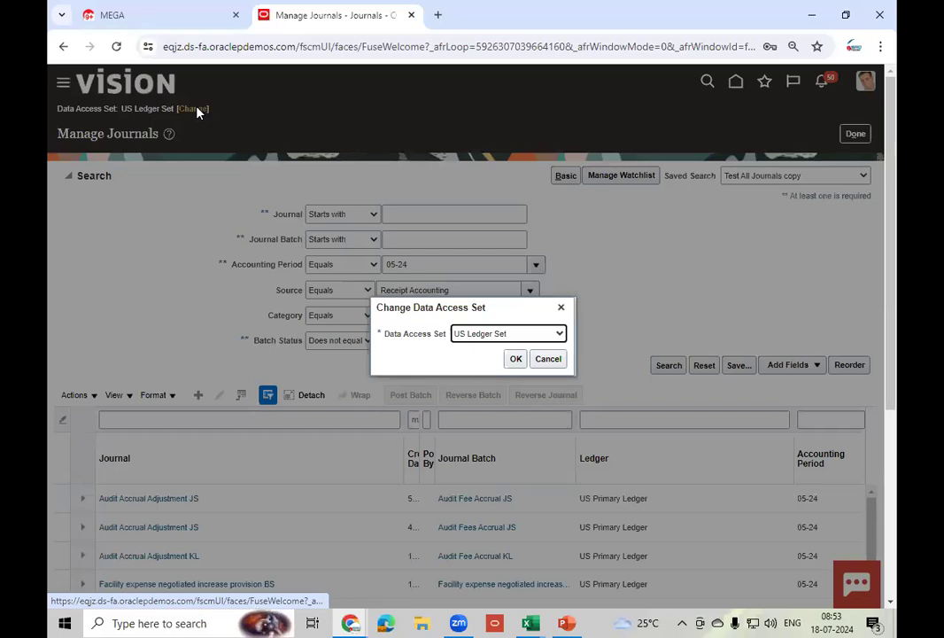
left_click(501, 334)
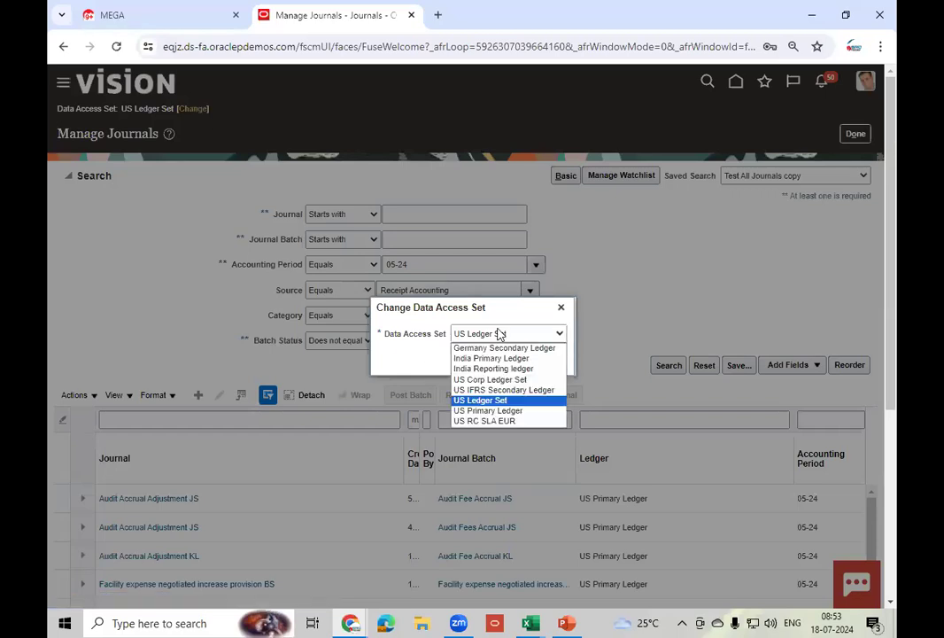
left_click(492, 410)
left_click(516, 359)
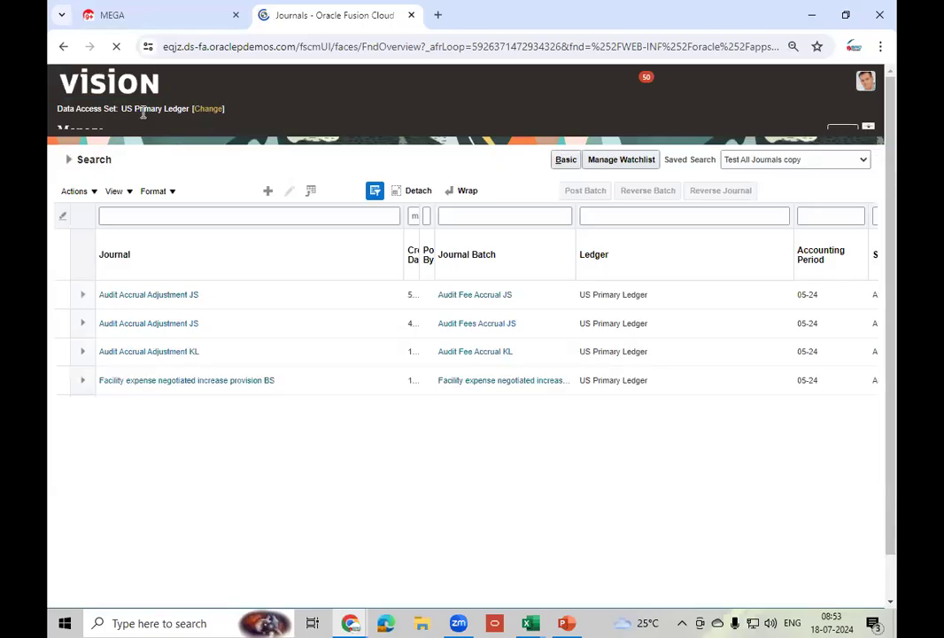
- Change Accounting Period from 05-24 to 07-24 and rerun the journal search
left_click(64, 174)
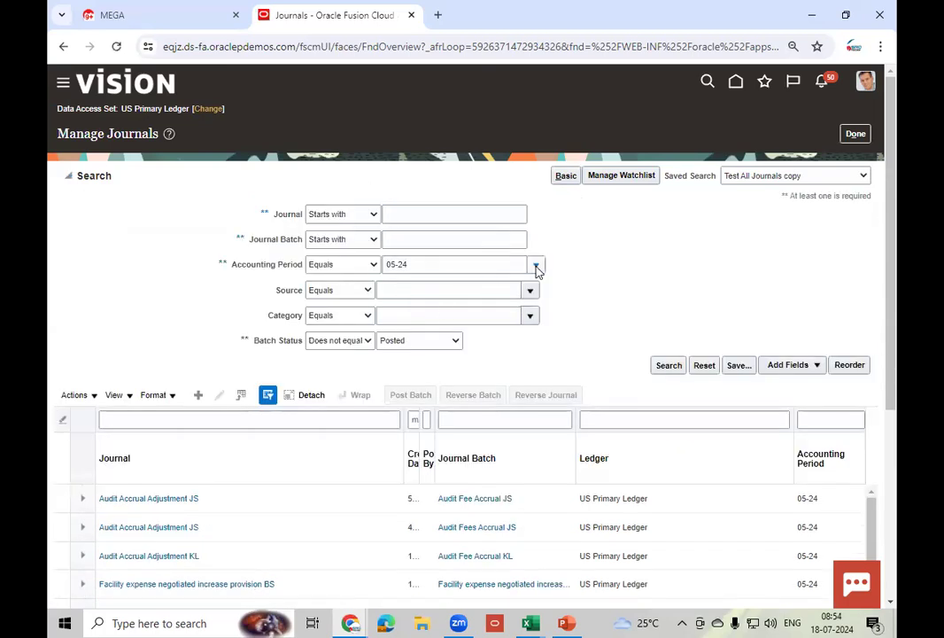
left_click(536, 267)
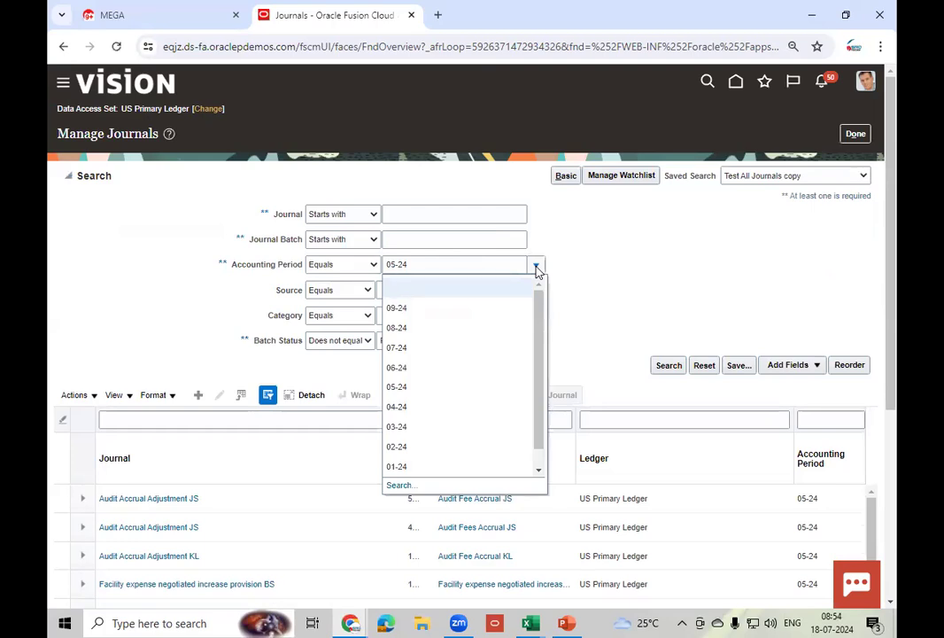
left_click(409, 267)
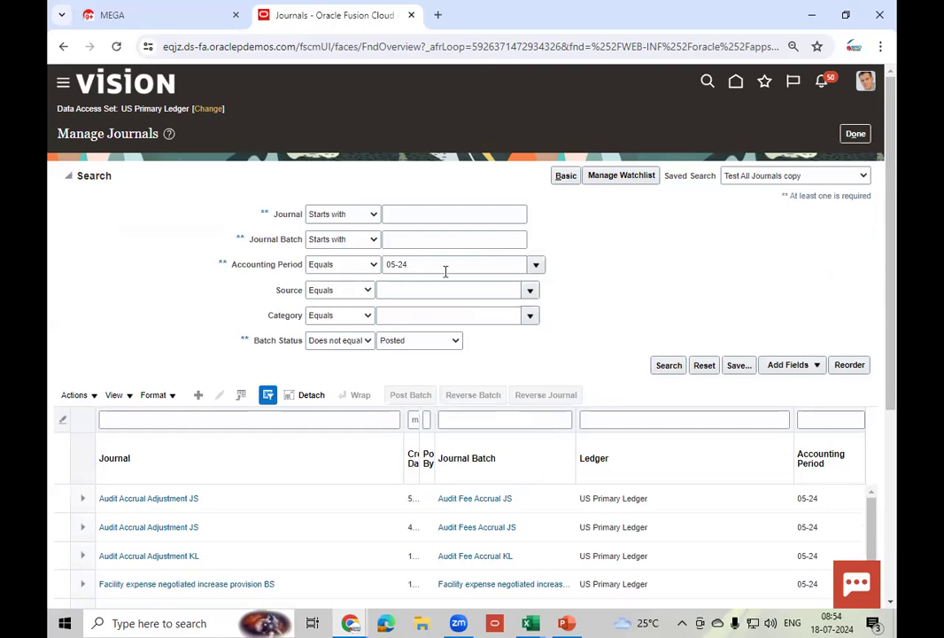
left_click(536, 268)
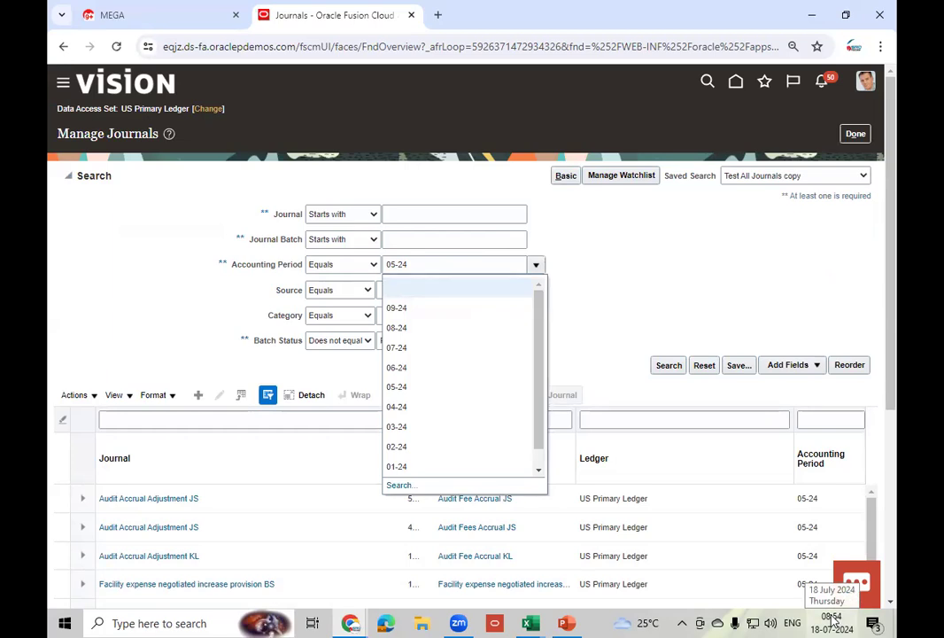
left_click(417, 350)
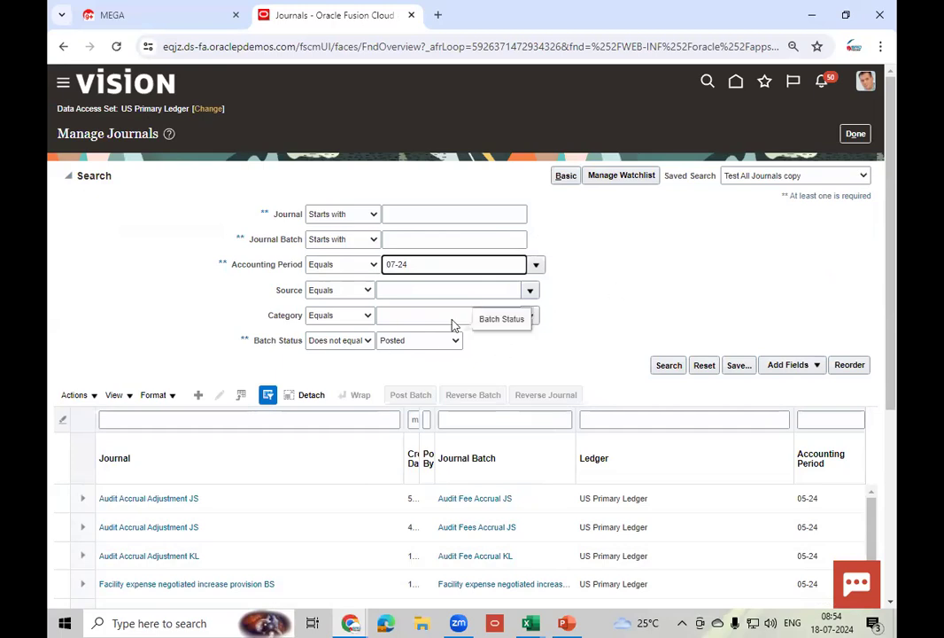
left_click(671, 366)
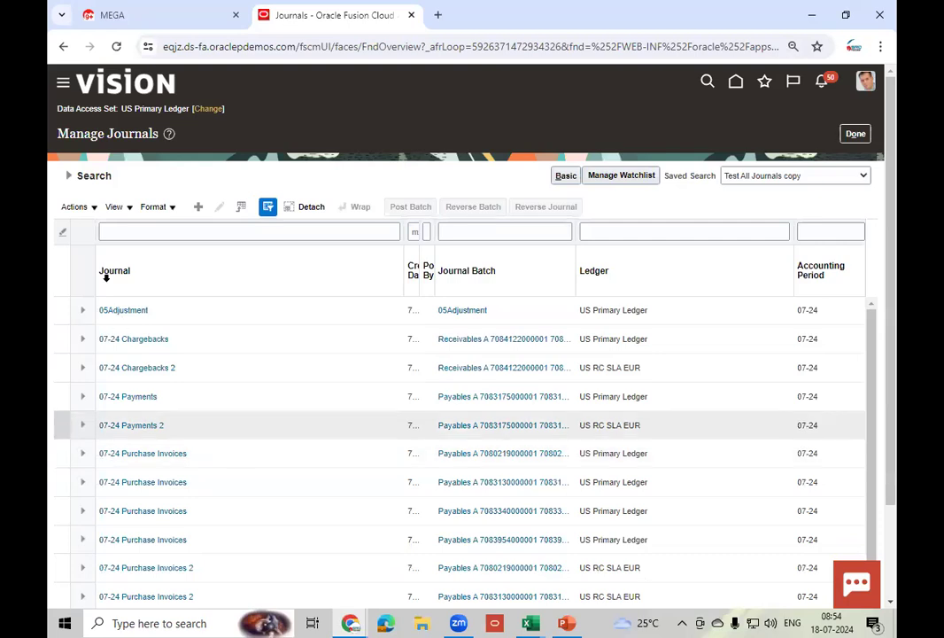
- Search Receipt Accounting journals with no Batch Status filter, then select the 1,084.05 US Primary Ledger row
left_click(68, 176)
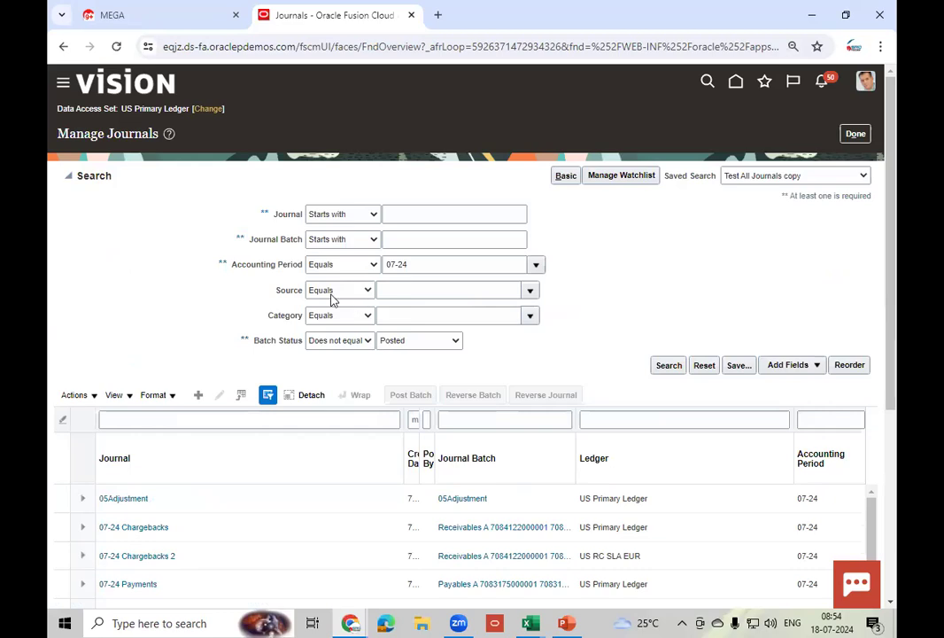
left_click(531, 293)
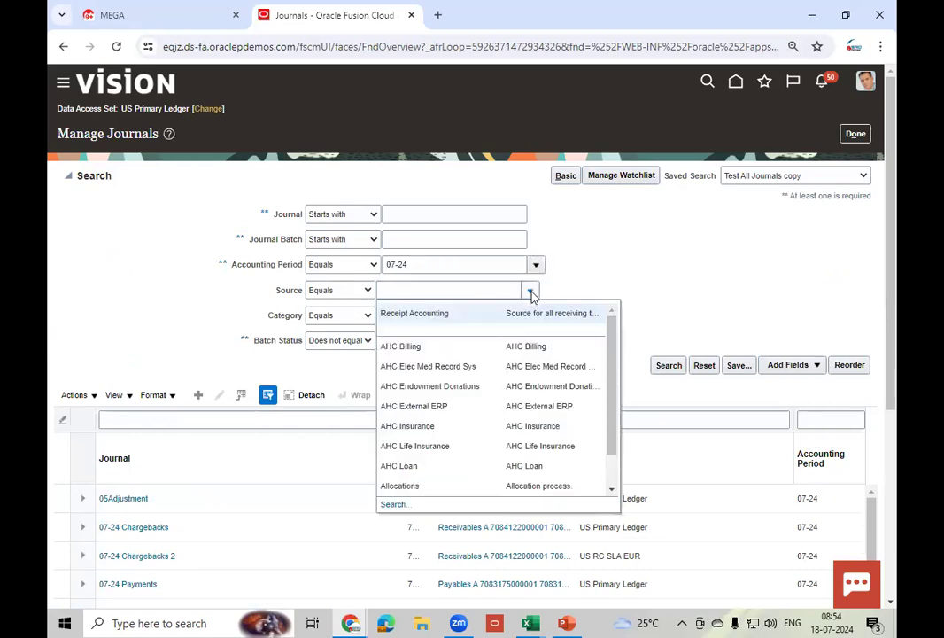
left_click(454, 314)
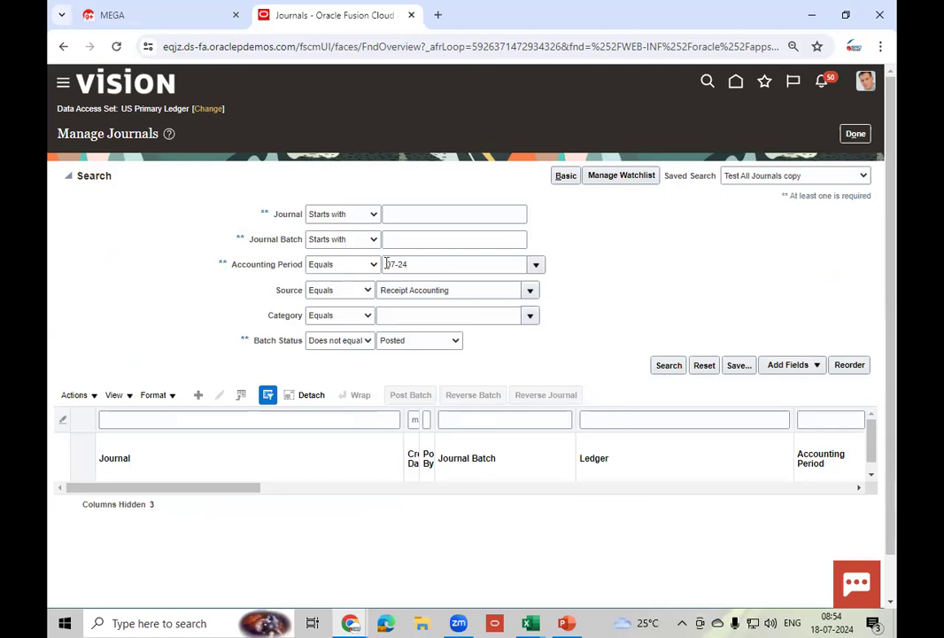
left_click(441, 343)
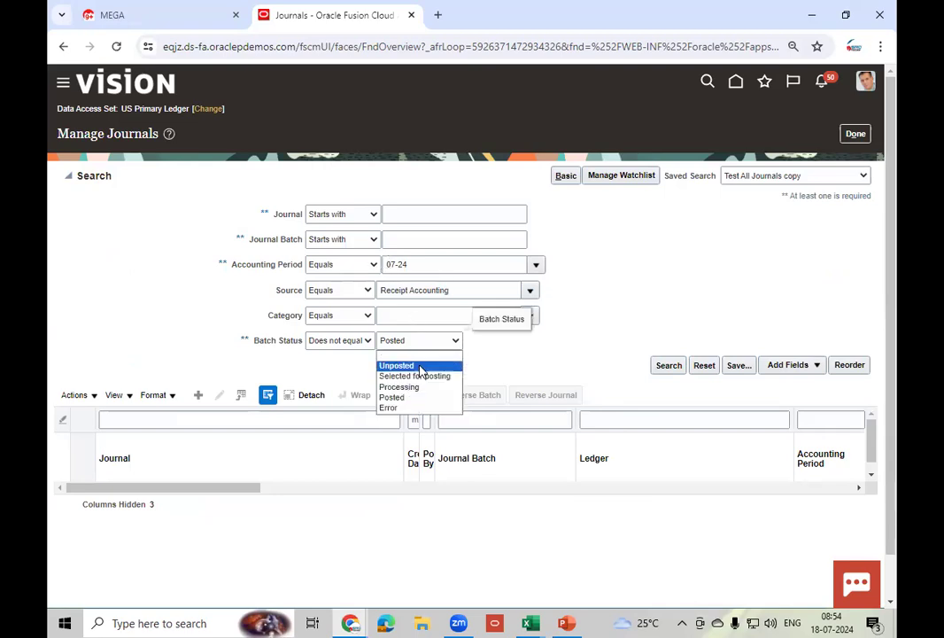
left_click(421, 357)
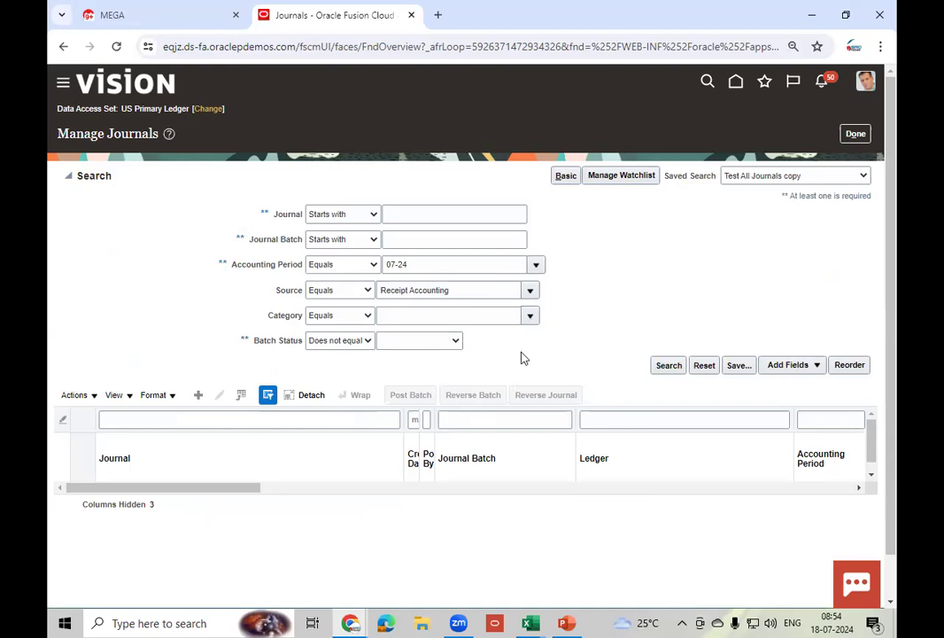
left_click(664, 365)
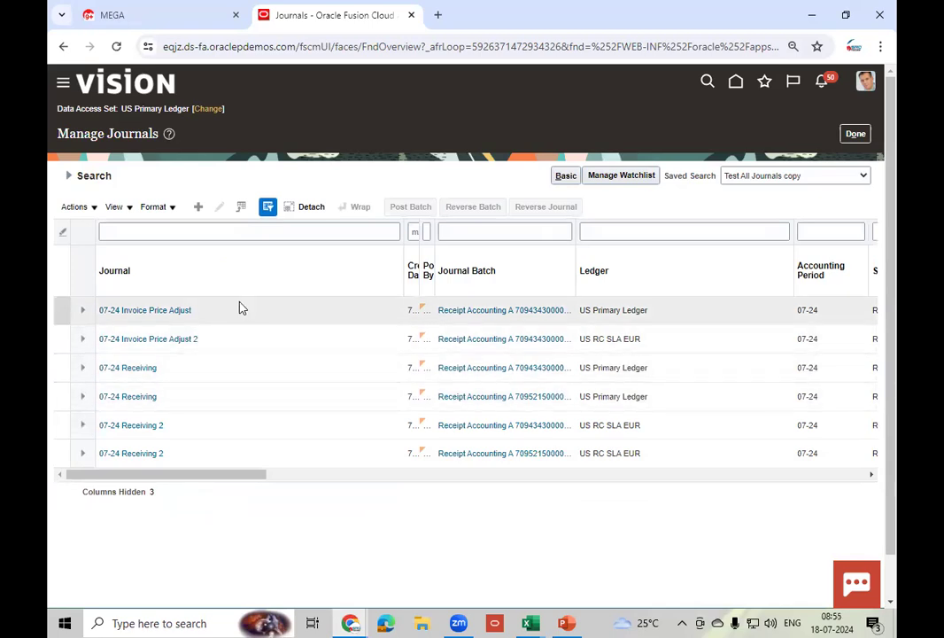
left_click_drag(207, 479, 308, 483)
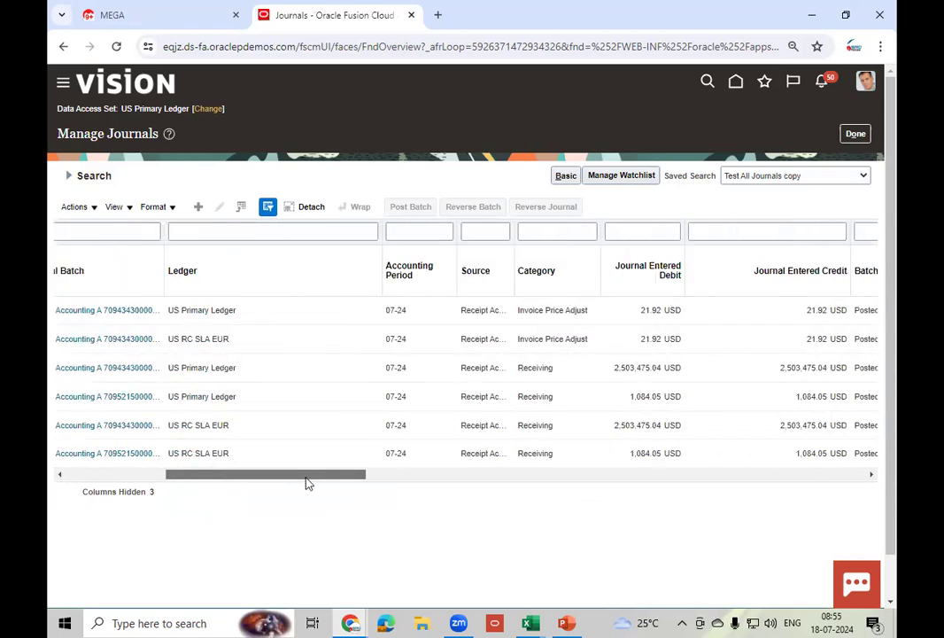
left_click(591, 398)
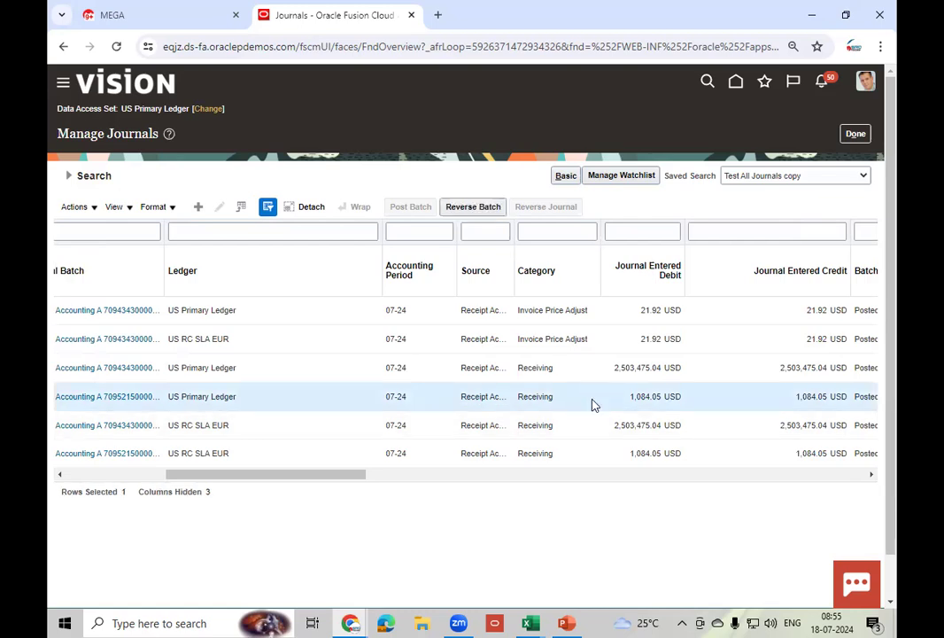
- Open the 07-24 Receiving journal's batch and review the account segments for journal lines 1 and 2
left_click(110, 395)
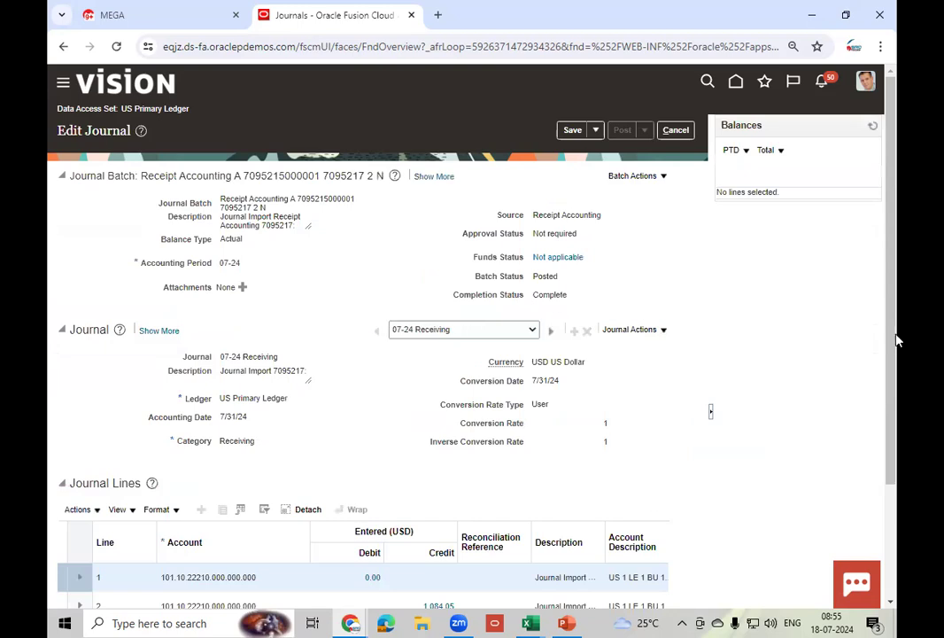
left_click_drag(893, 341, 897, 432)
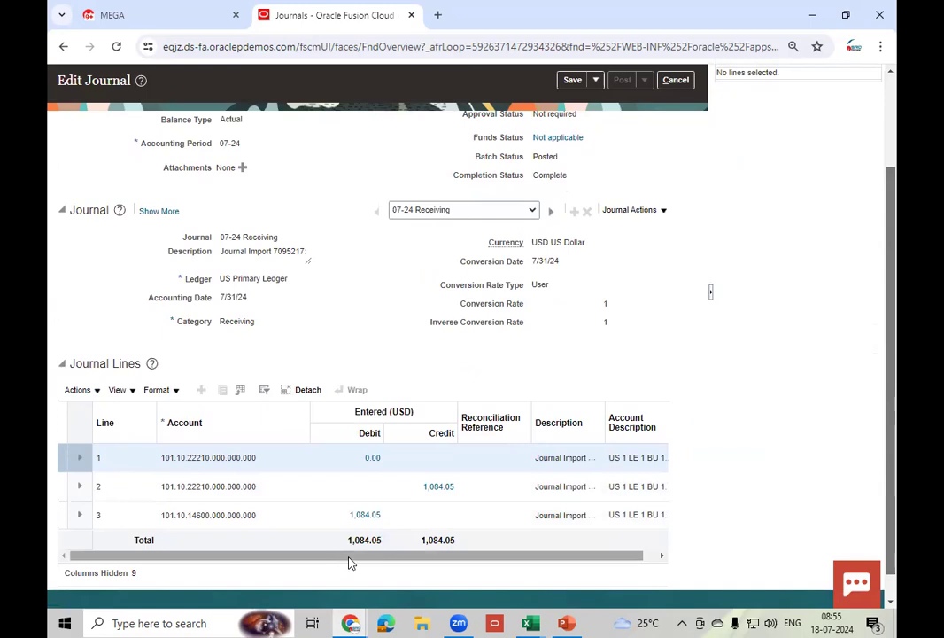
left_click_drag(321, 556, 337, 559)
left_click_drag(267, 558, 465, 568)
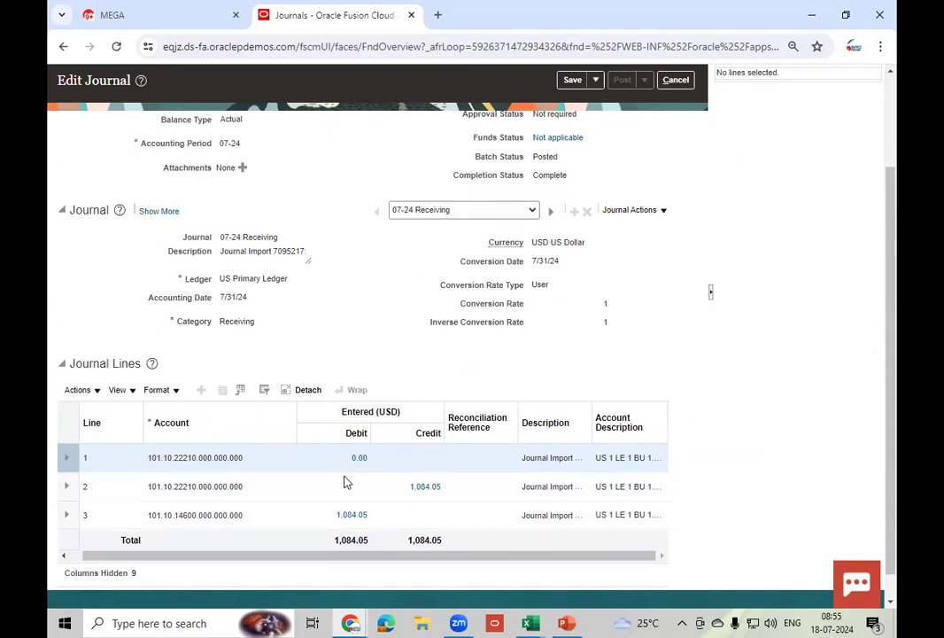
left_click(193, 459)
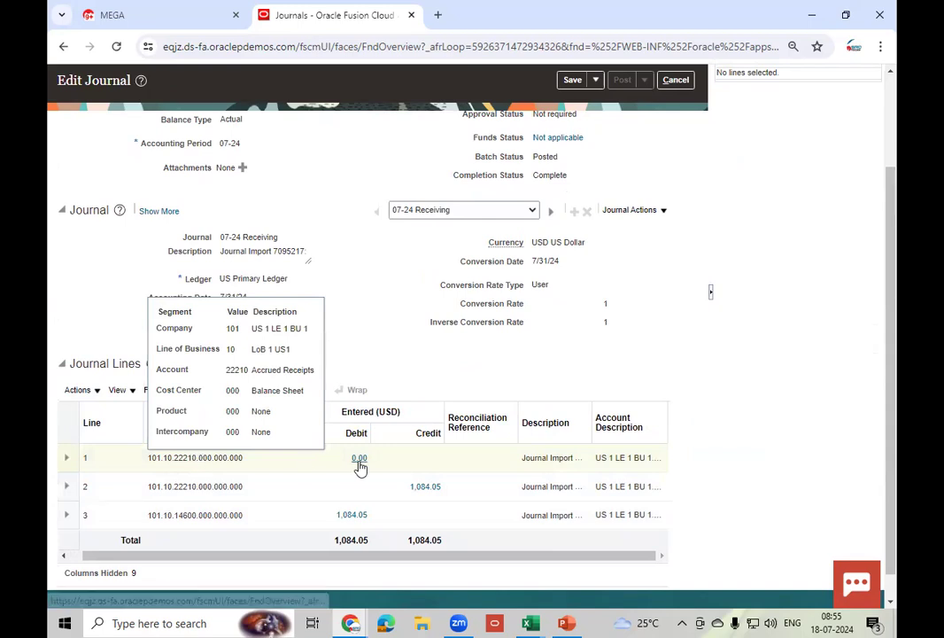
left_click(461, 492)
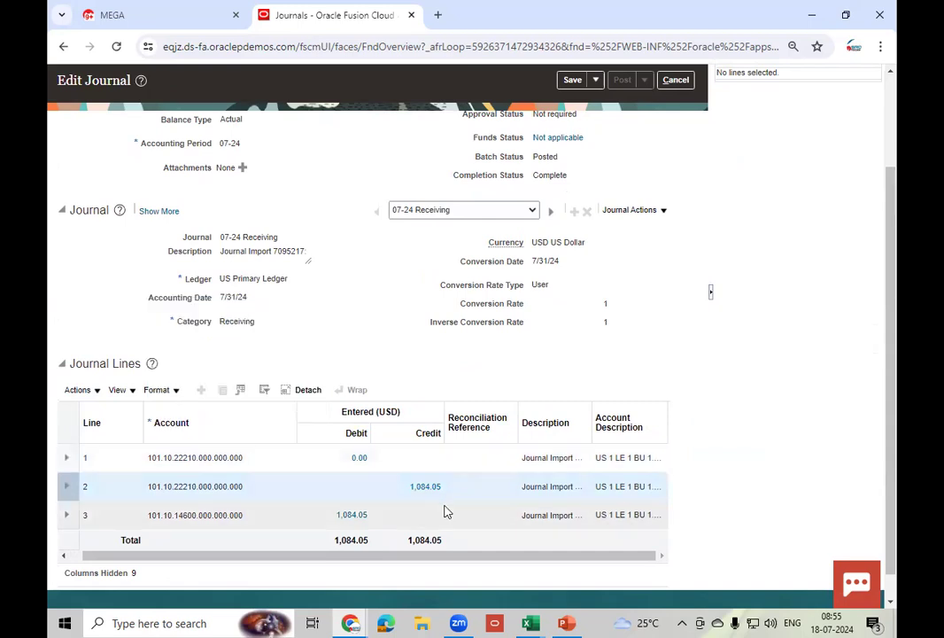
- Check line 3's account segments and drill into the subledger lines behind its 1,084.05 debit
left_click(204, 517)
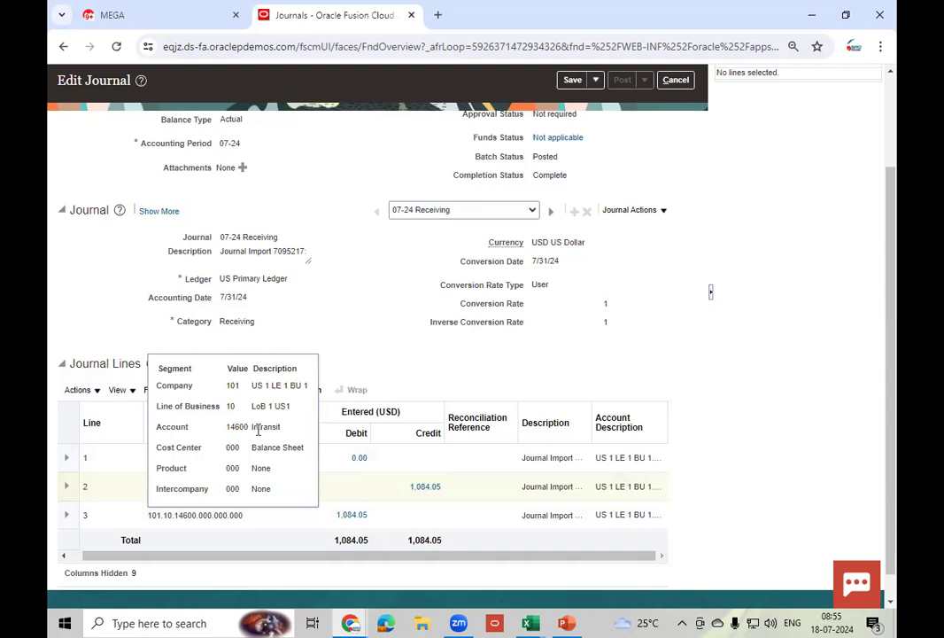
left_click(282, 519)
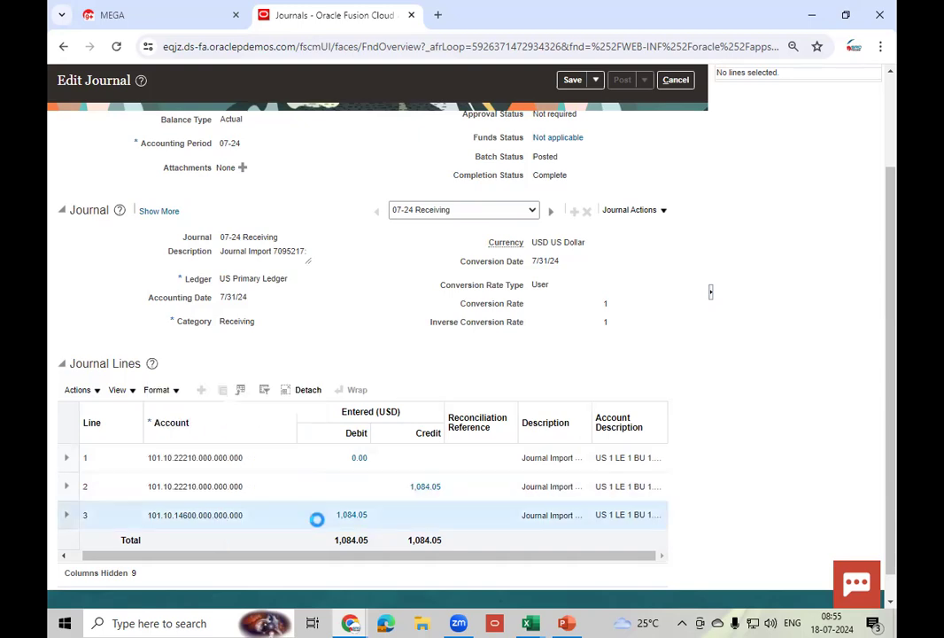
left_click(351, 515)
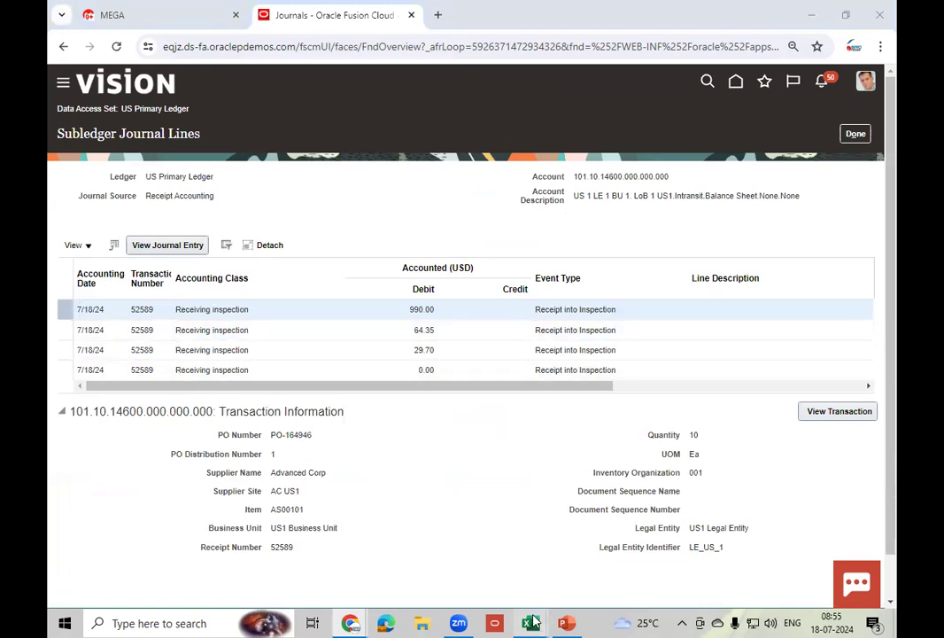
mouse_move(534, 623)
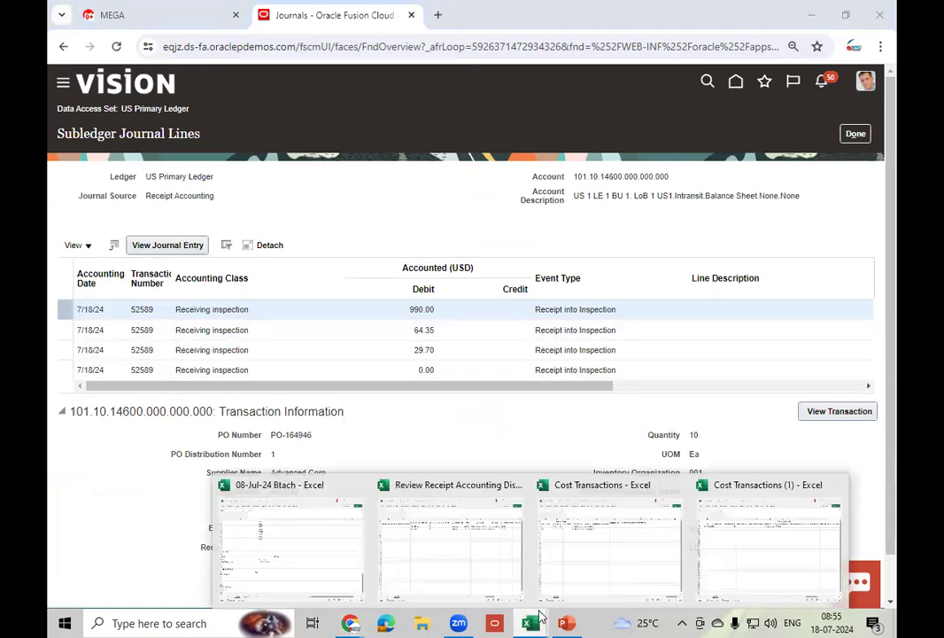
left_click(307, 545)
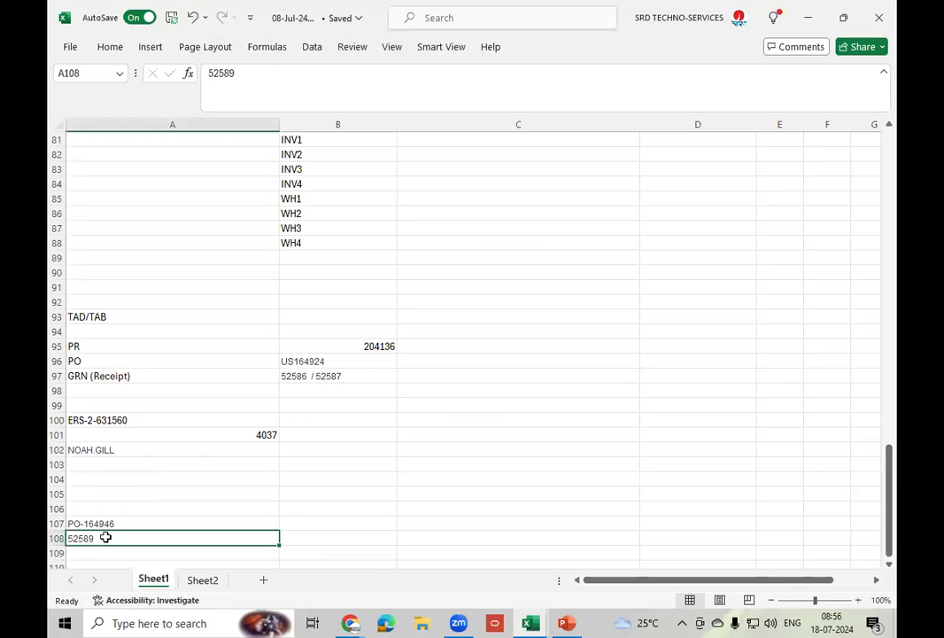
left_click(807, 19)
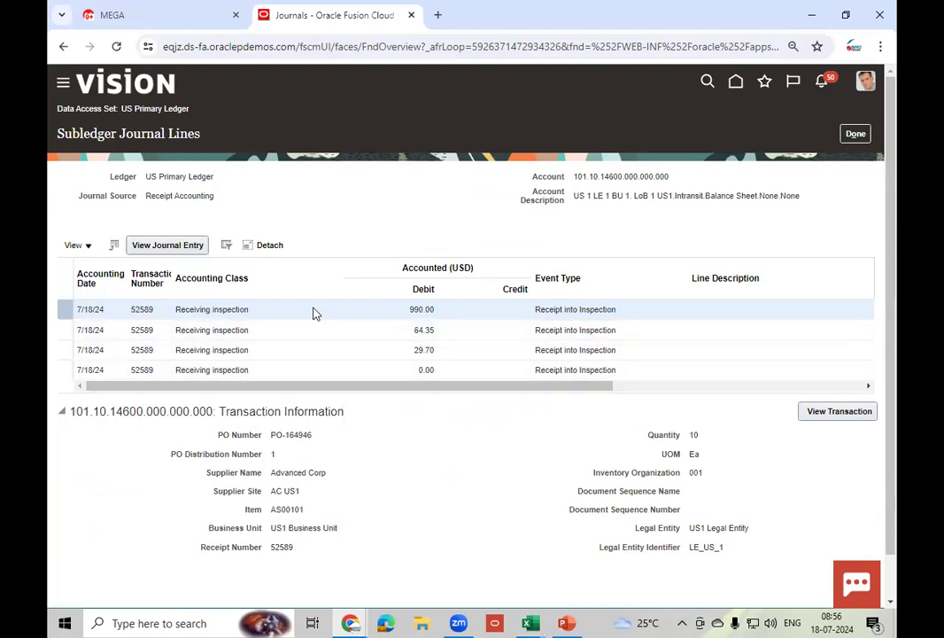
- Inspect the PO-164946 receipt transaction's Cost Information distributions, then go back to Edit Journal
left_click(849, 412)
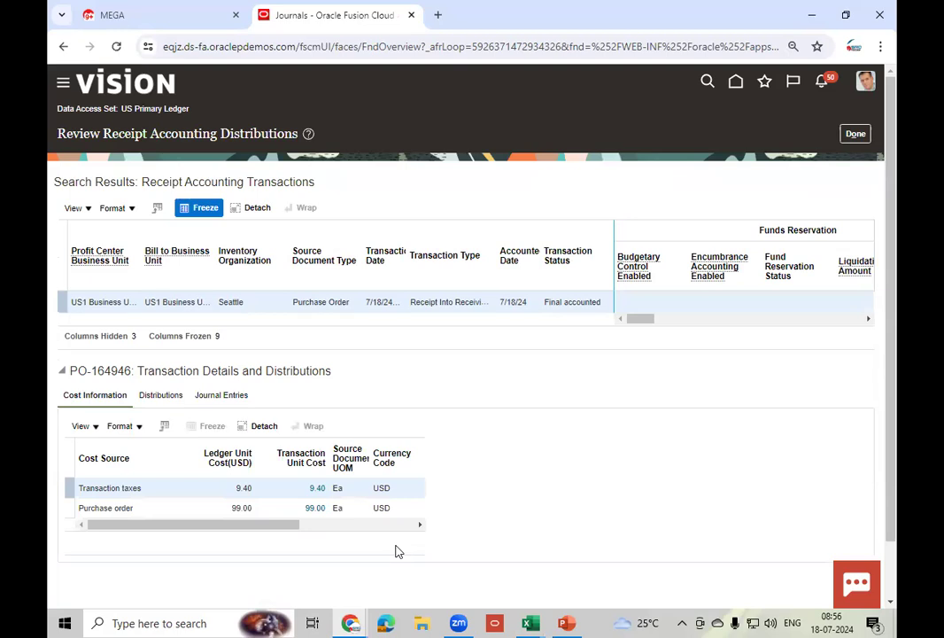
left_click_drag(249, 531, 360, 531)
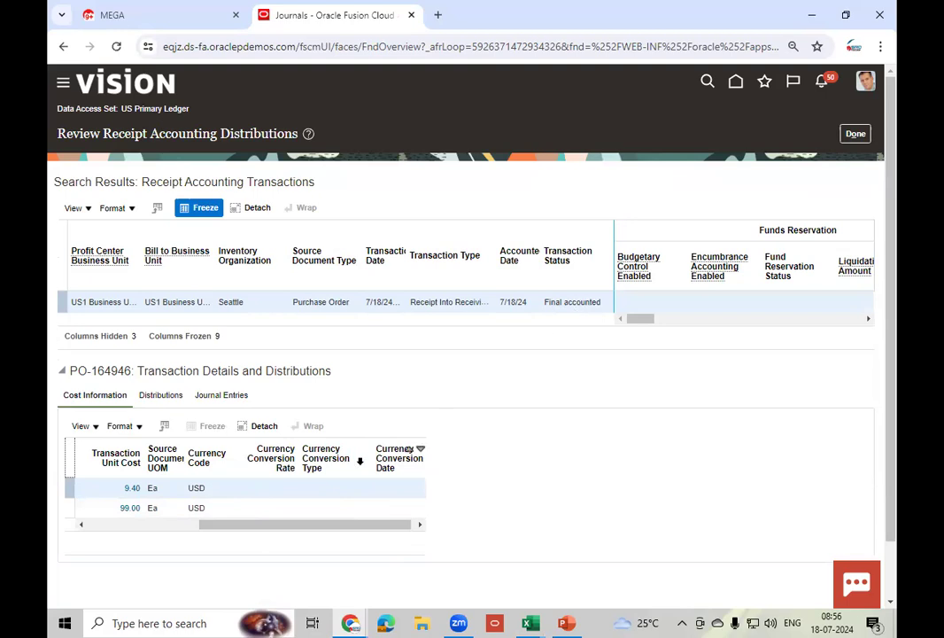
left_click(852, 137)
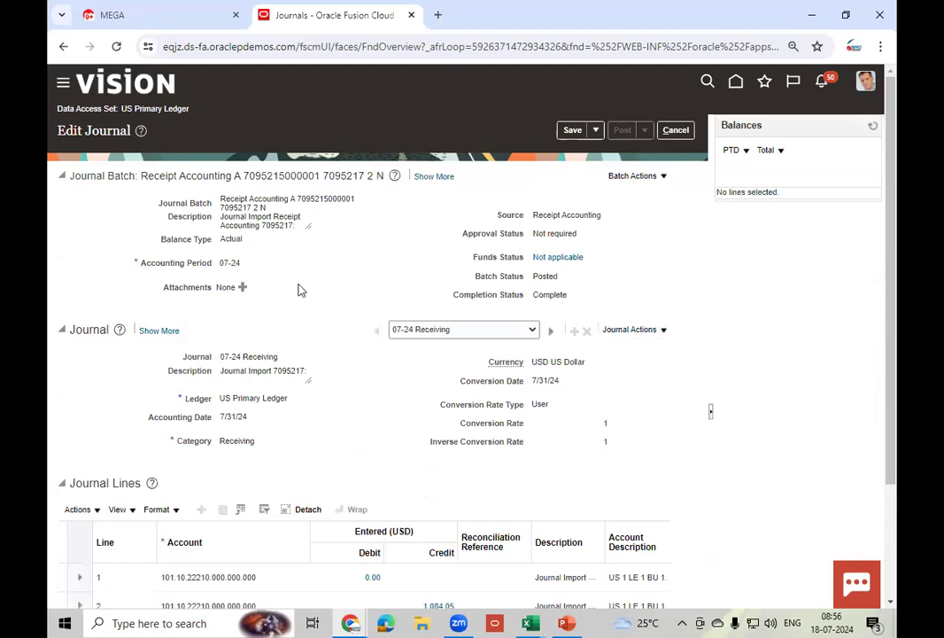
- Note the Posted batch status, cancel out to the journals list, and switch to the SRD P2P CYCLE slide
double_click(550, 277)
left_click(676, 130)
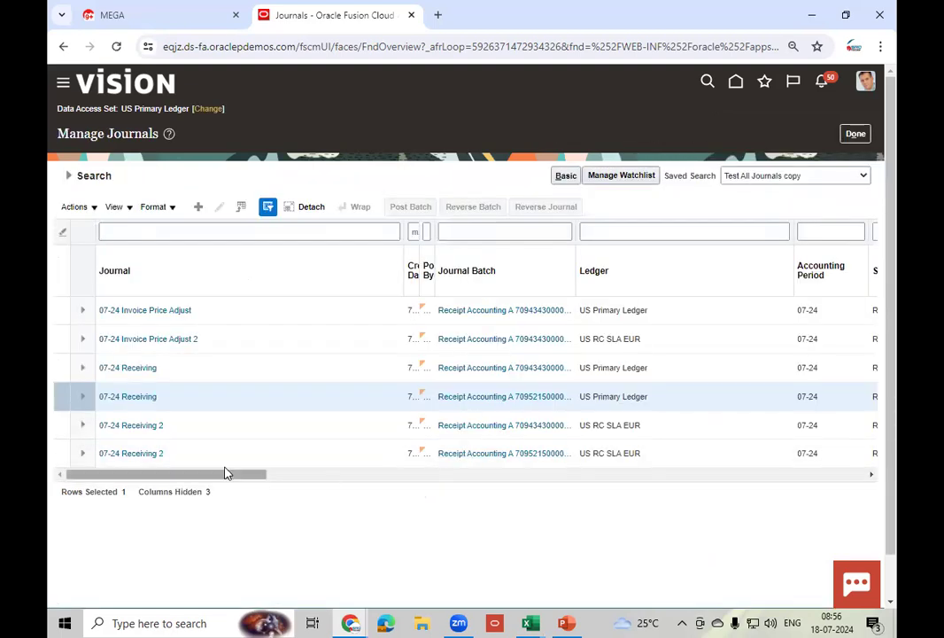
left_click_drag(207, 478, 313, 497)
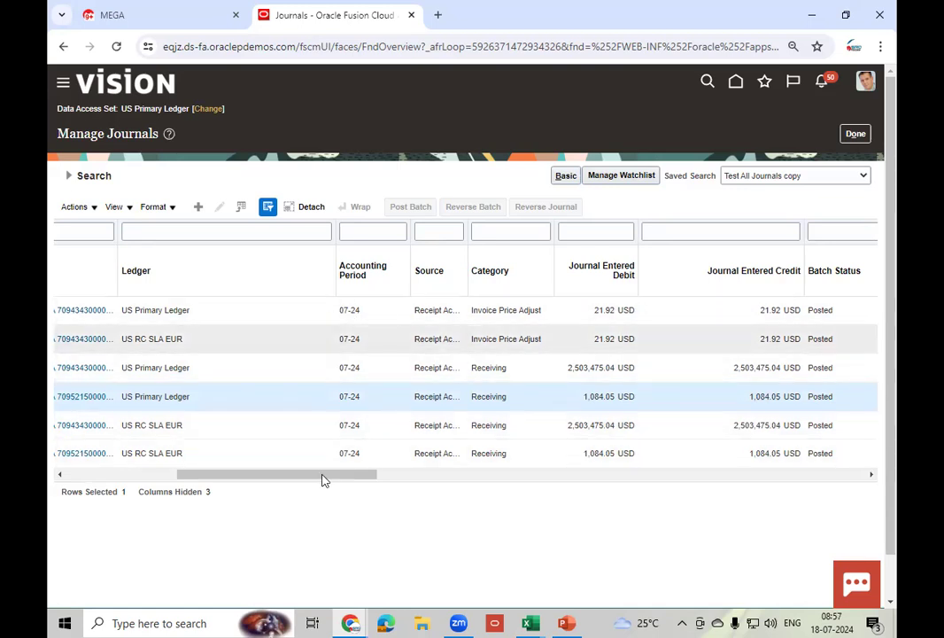
left_click_drag(323, 479, 219, 480)
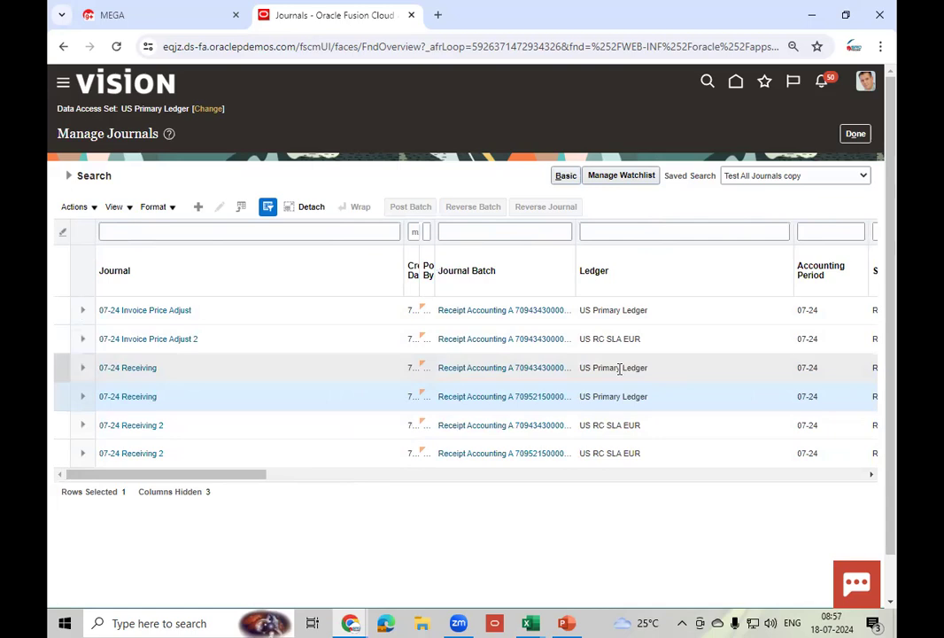
left_click(567, 622)
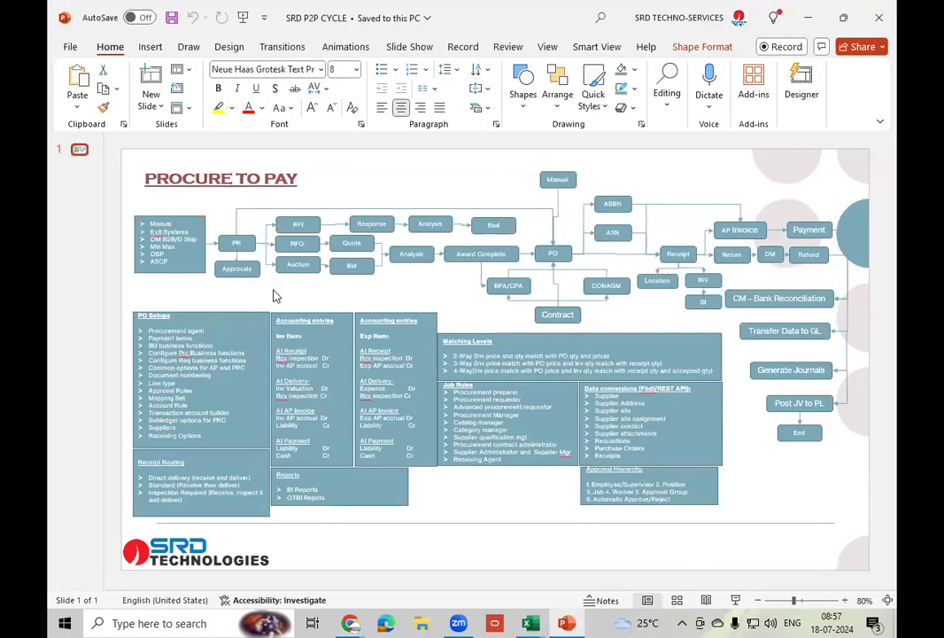
left_click(228, 217)
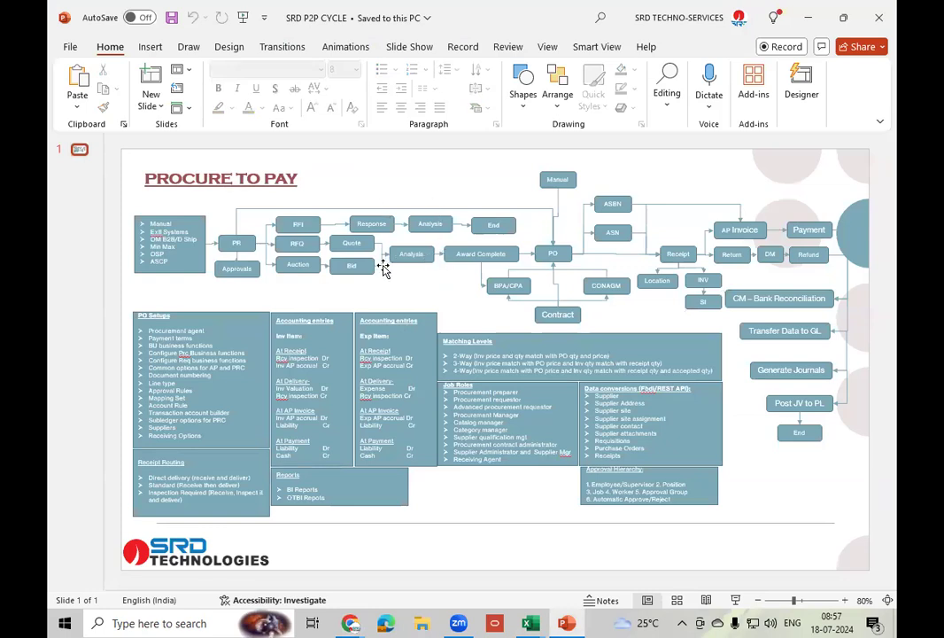